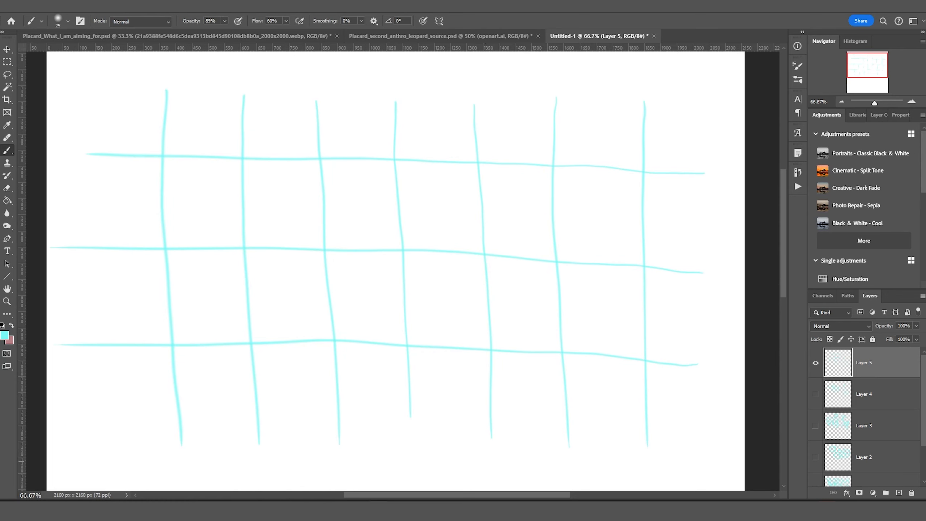
Sketch rough cyan circles inside the grid cells along the row.
mouse_move(191, 161)
mouse_down()
mouse_move(242, 211)
mouse_move(159, 199)
mouse_move(197, 155)
mouse_up()
mouse_move(282, 158)
mouse_down()
mouse_move(245, 220)
mouse_move(282, 158)
mouse_up()
mouse_move(362, 158)
mouse_down()
mouse_move(316, 209)
mouse_move(457, 248)
mouse_move(384, 173)
mouse_up()
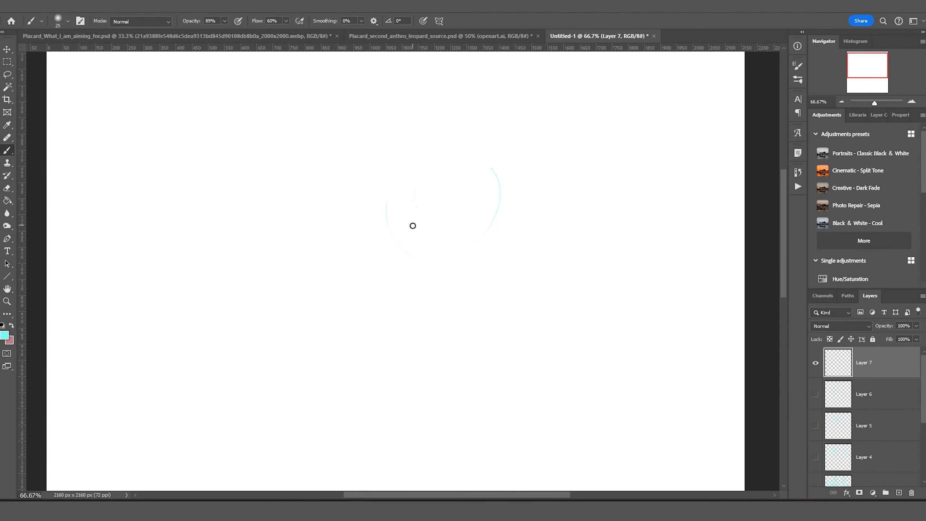
Rough in the leopard's head and ear arcs, chin, and neck lines down both sides.
mouse_move(413, 226)
mouse_down()
mouse_move(382, 203)
mouse_move(379, 240)
mouse_move(336, 265)
mouse_move(345, 330)
mouse_move(397, 404)
mouse_up()
drag(450, 354, 398, 402)
drag(478, 257, 464, 279)
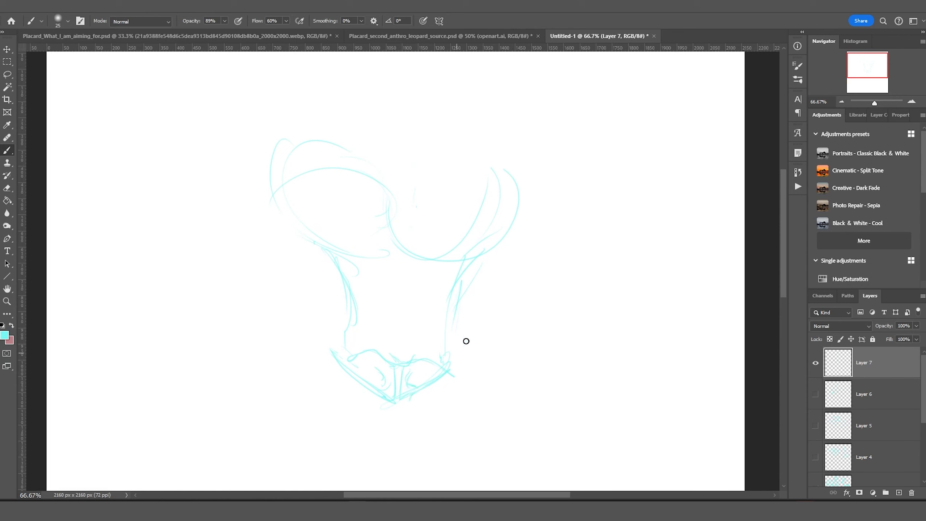
drag(466, 272, 480, 432)
drag(321, 244, 315, 303)
drag(332, 249, 310, 333)
drag(286, 362, 290, 375)
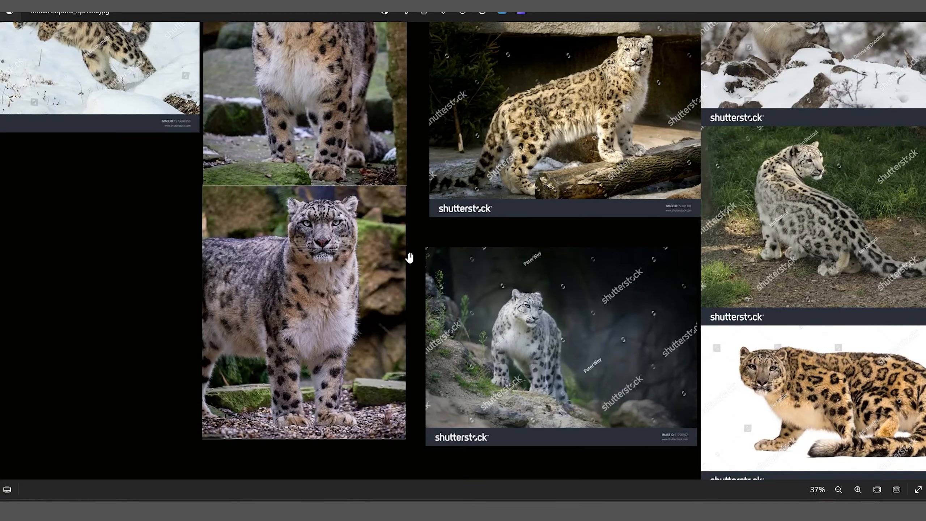
Zoom out over the PureRef board to bring more leopard photos into view.
scroll(442, 299, down, 5)
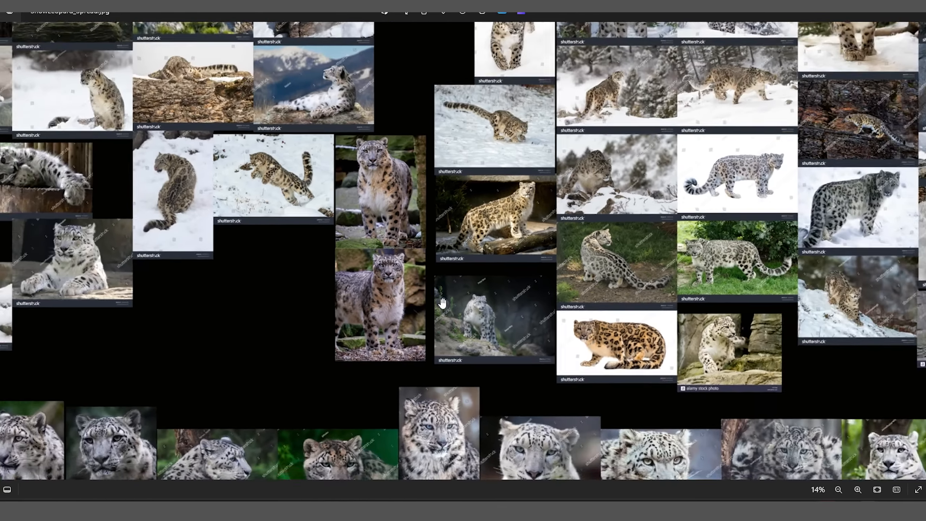
scroll(442, 303, down, 3)
drag(447, 268, 484, 177)
scroll(236, 244, up, 5)
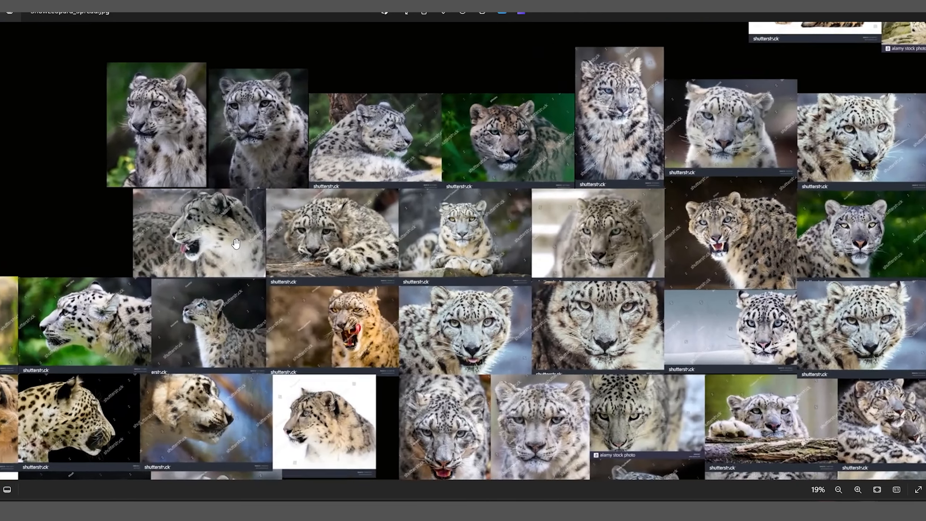
scroll(236, 244, up, 1)
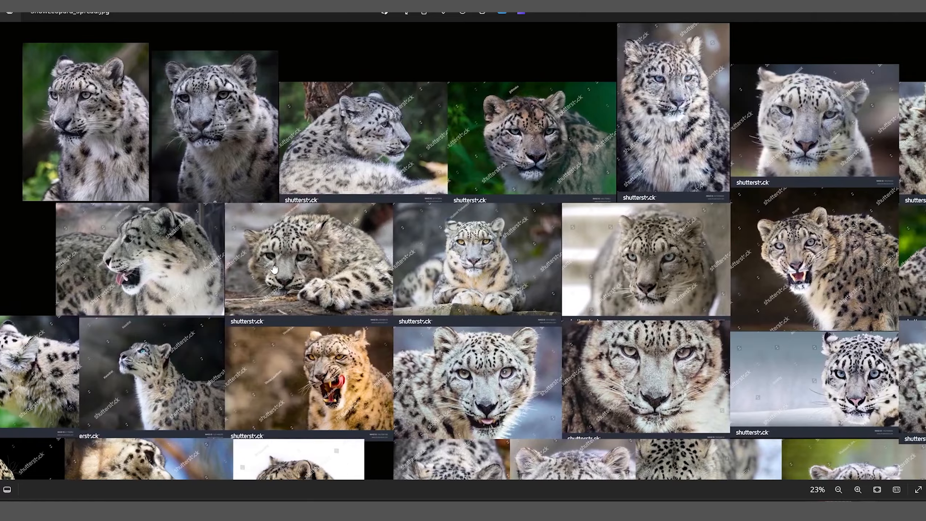
Pan to the face close-ups, zoom in, and turn the 3D leopard model sideways.
scroll(274, 269, right, 10)
scroll(274, 269, down, 2)
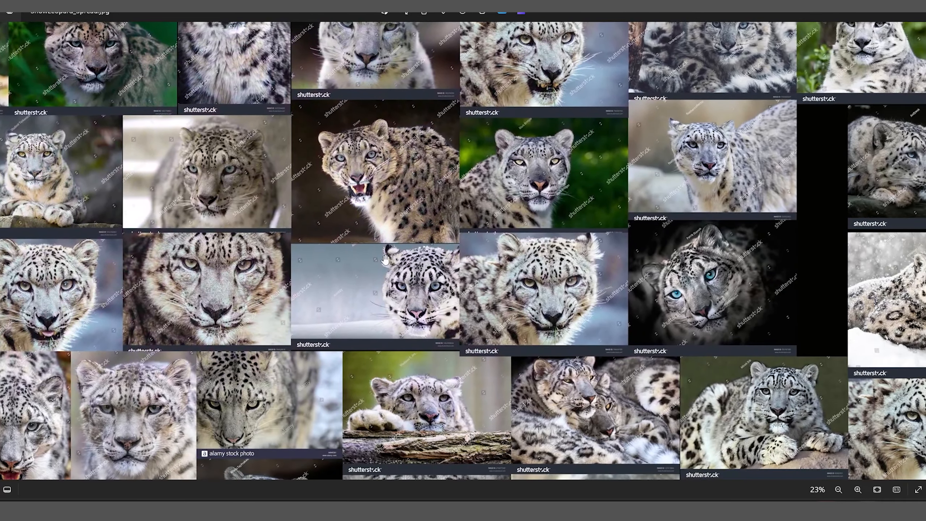
scroll(385, 259, down, 1)
scroll(438, 259, down, 4)
scroll(437, 260, right, 2)
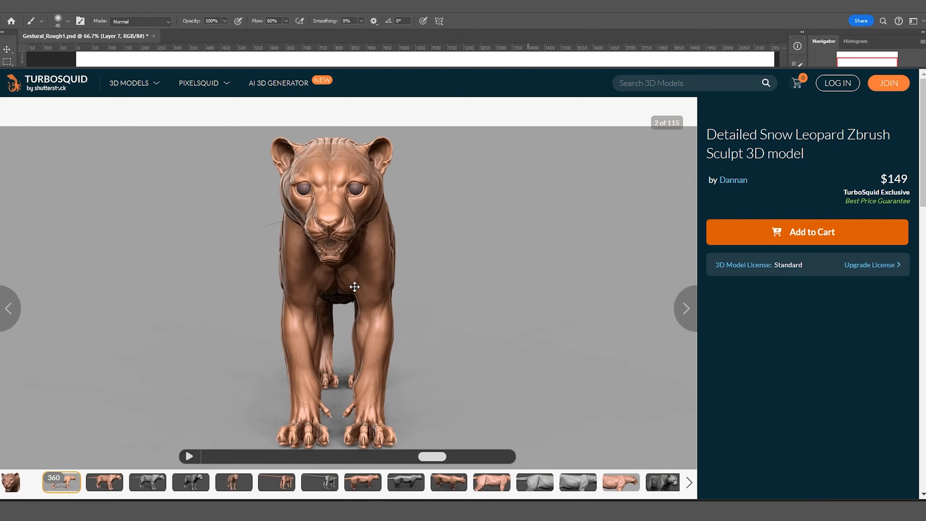
drag(352, 285, 261, 289)
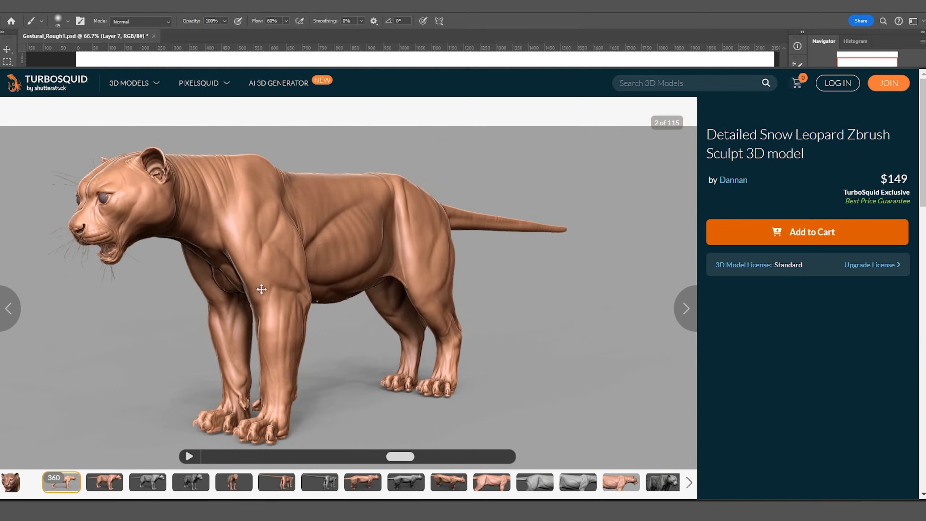
Rotate the snow leopard sculpt to a rear three-quarter view, then to face left.
drag(371, 289, 707, 294)
drag(257, 296, 364, 293)
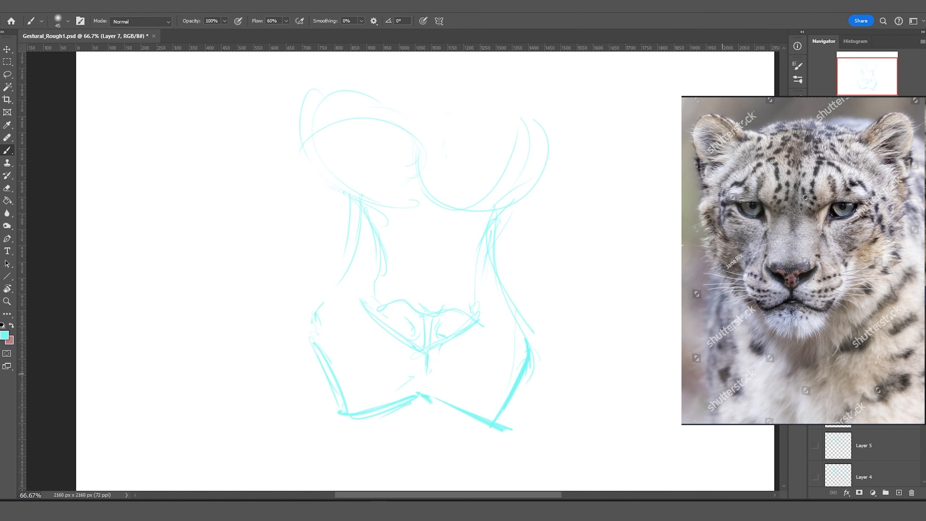
scroll(605, 356, down, 1)
Sketch a second head curve, ear and upper-left head strokes, then show the sculpt's head close-up.
drag(486, 130, 644, 233)
drag(601, 177, 679, 166)
drag(628, 270, 680, 244)
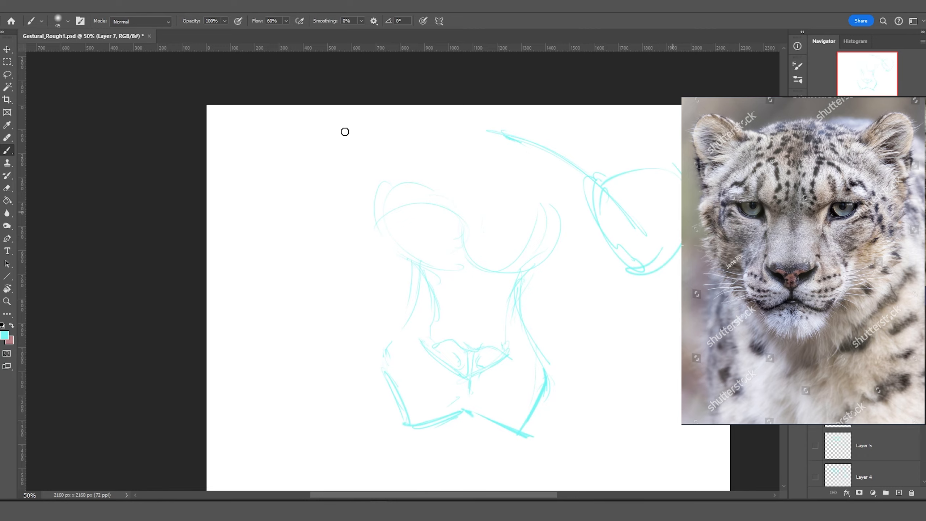
drag(452, 132, 333, 184)
drag(358, 143, 286, 171)
drag(337, 152, 275, 228)
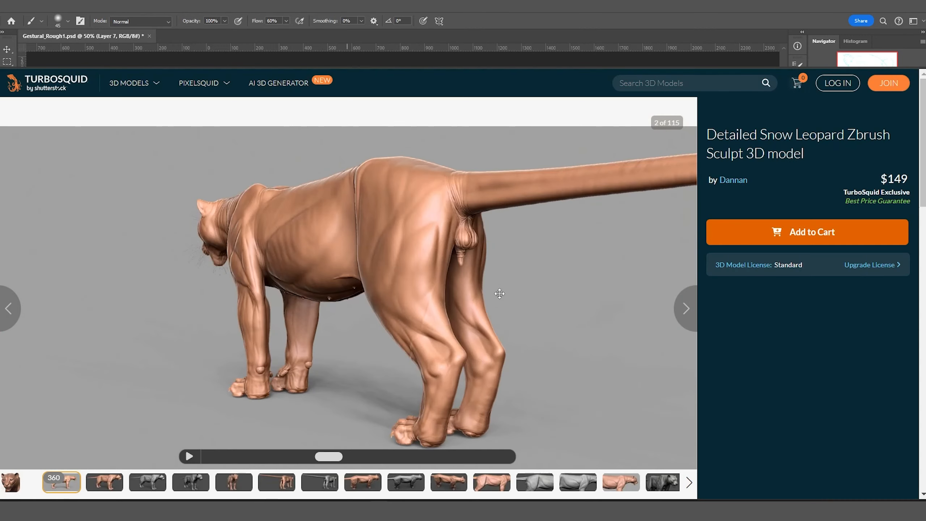
click(16, 480)
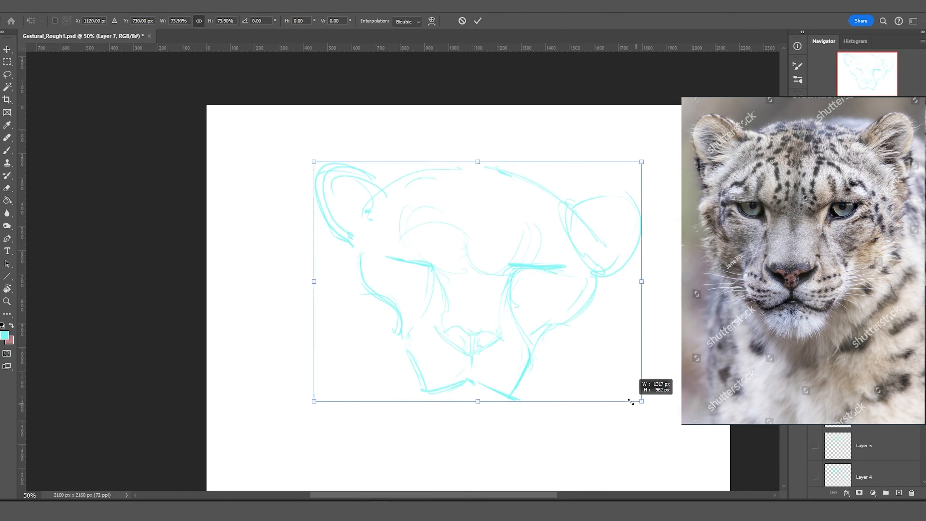
Shrink the head sketch and erase the right ear and top-right strokes.
drag(630, 393, 492, 341)
key(Return)
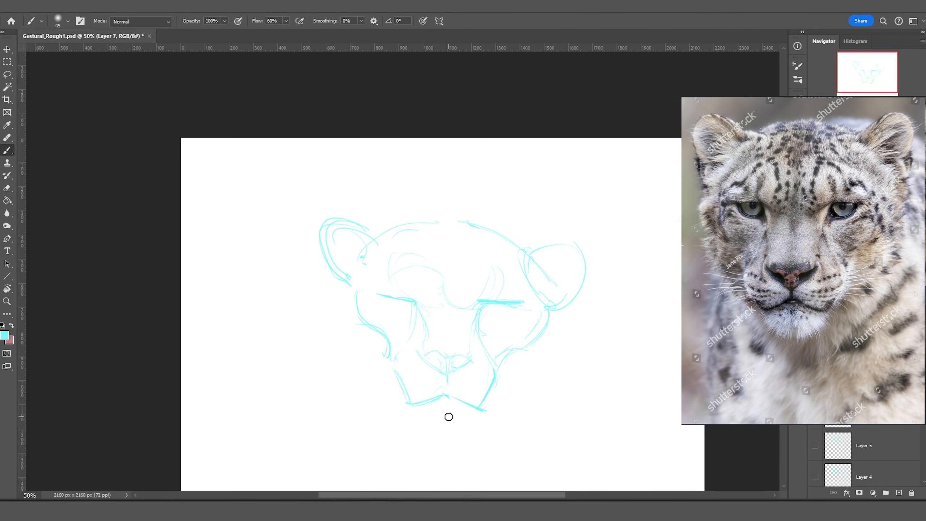
key(e)
mouse_move(548, 275)
mouse_down()
mouse_move(456, 232)
mouse_move(388, 184)
mouse_up()
key(b)
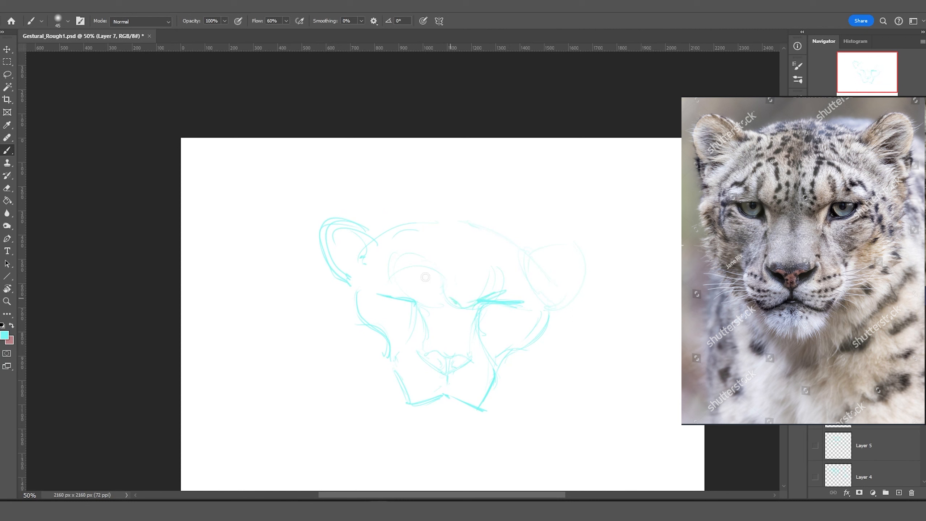
Draw bold eyelids, a stroke above the left eye, and diagonal strokes along the right ear.
mouse_move(489, 299)
mouse_down()
mouse_move(533, 309)
mouse_move(482, 329)
mouse_up()
mouse_move(378, 289)
mouse_down()
mouse_move(417, 303)
mouse_move(415, 312)
mouse_move(397, 318)
mouse_move(409, 318)
mouse_move(381, 310)
mouse_move(363, 286)
mouse_up()
key(e)
key(b)
drag(487, 301, 543, 304)
mouse_move(614, 265)
mouse_down()
mouse_move(562, 206)
mouse_move(601, 263)
mouse_up()
drag(531, 186, 596, 263)
Make white the painting colour and erase the left ear strokes.
alt+click(351, 221)
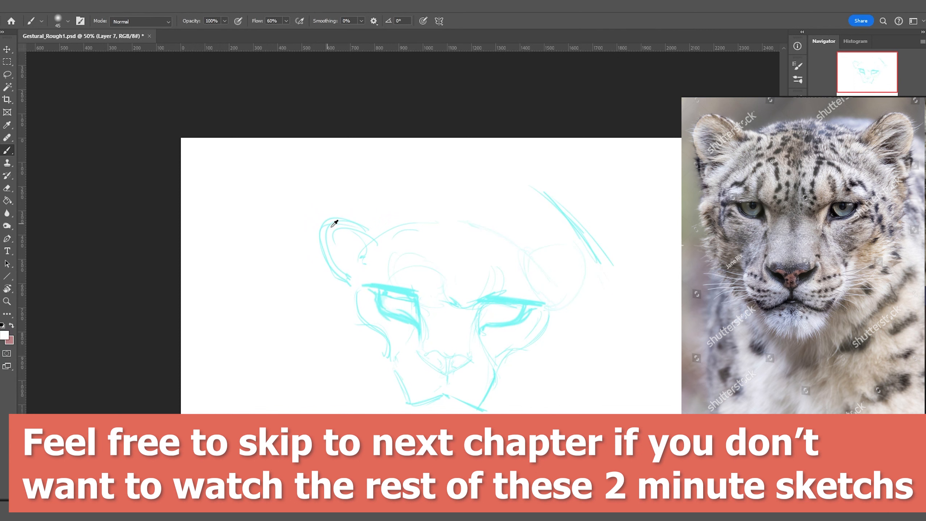
key(alt+e)
key(Escape)
key(e)
drag(368, 211, 368, 180)
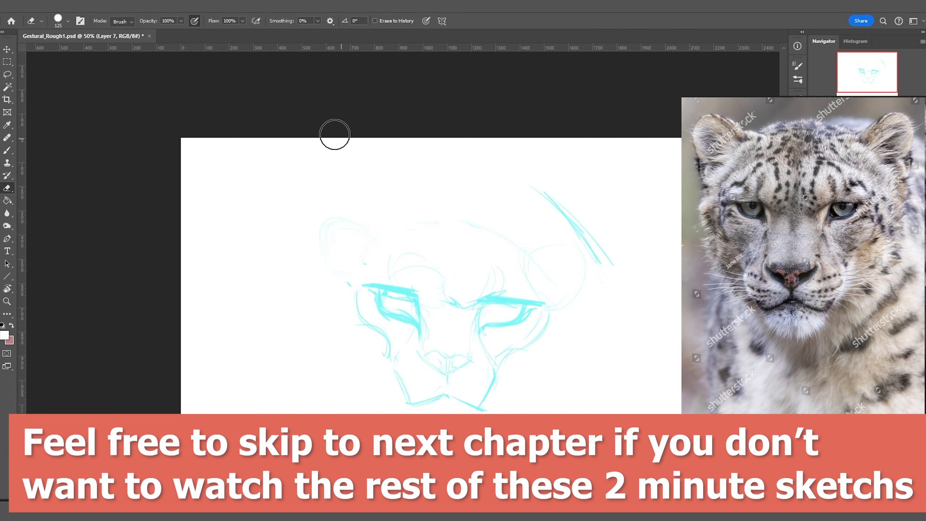
key(b)
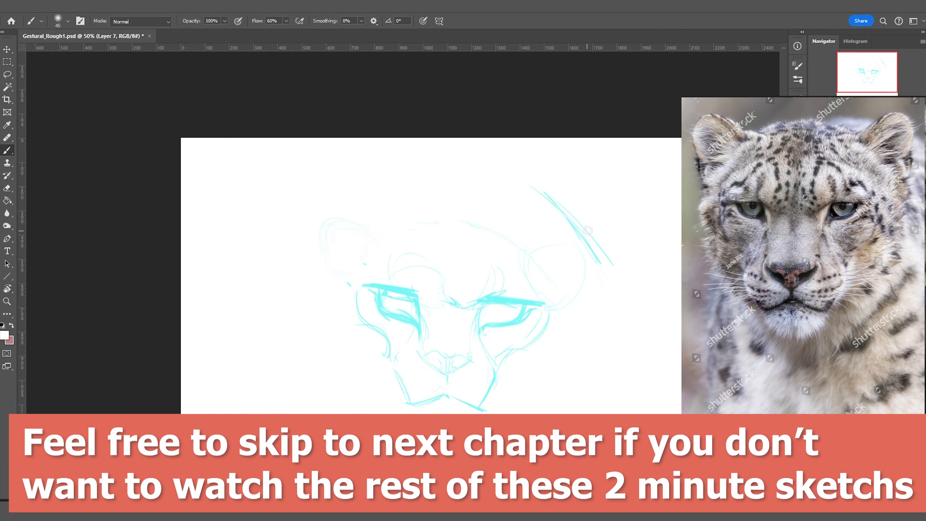
Lasso the eye strokes, move them up slightly, and deselect.
mouse_move(432, 252)
mouse_down()
mouse_move(434, 337)
mouse_move(415, 259)
mouse_up()
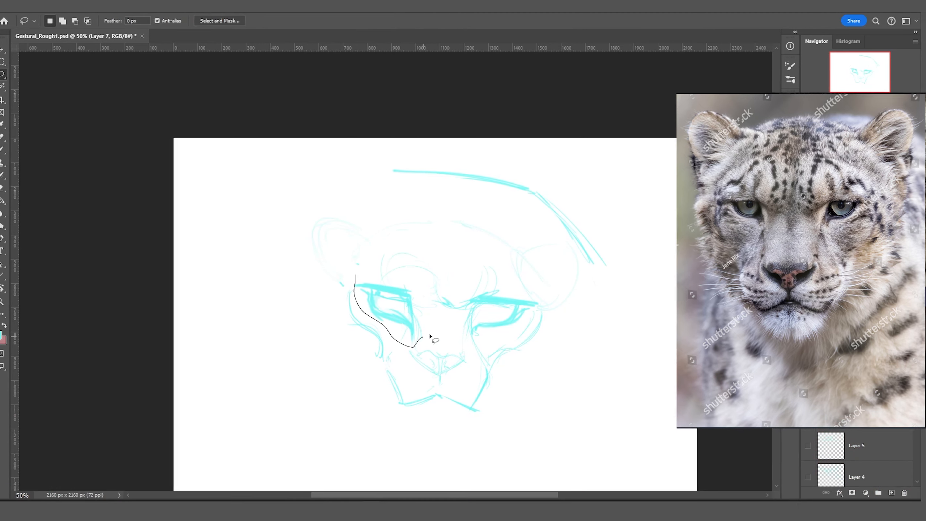
drag(334, 258, 348, 254)
key(m)
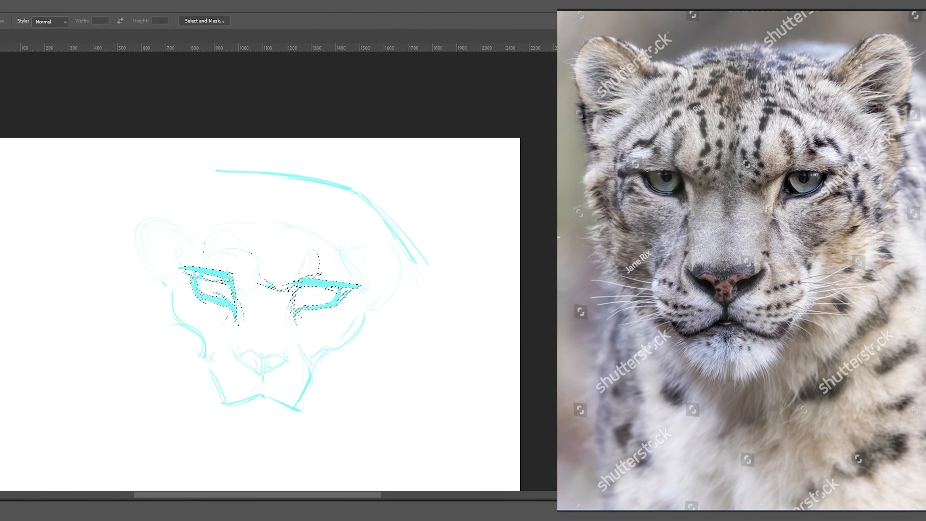
key(ctrl+d)
key(b)
Draw chin fur, a left cheek line, and both sides of the nose bridge.
mouse_move(277, 430)
mouse_down()
mouse_move(261, 405)
mouse_move(244, 441)
mouse_move(213, 430)
mouse_move(208, 416)
mouse_up()
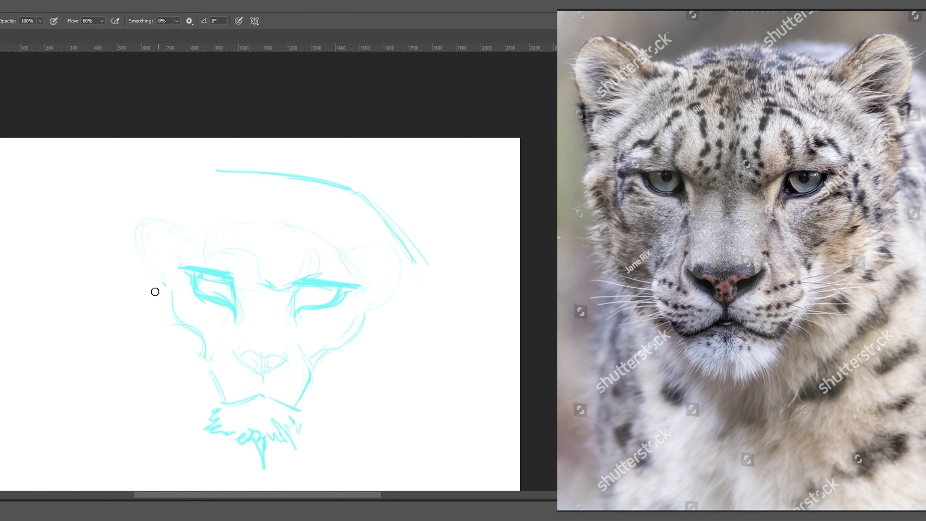
drag(160, 287, 172, 317)
drag(304, 288, 290, 343)
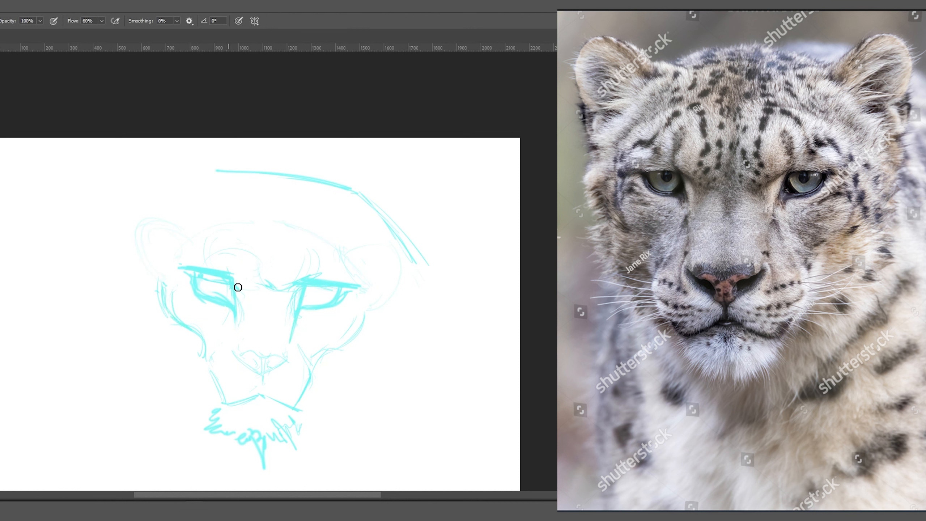
drag(238, 287, 236, 342)
drag(296, 314, 292, 344)
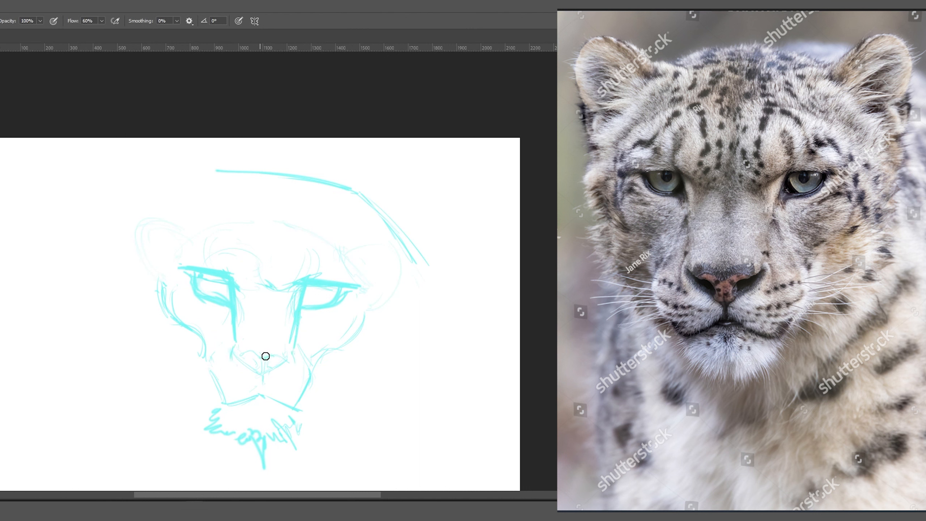
Add the right iris, faint hair and ear arcs, and zigzag fur along both cheeks.
drag(315, 289, 322, 290)
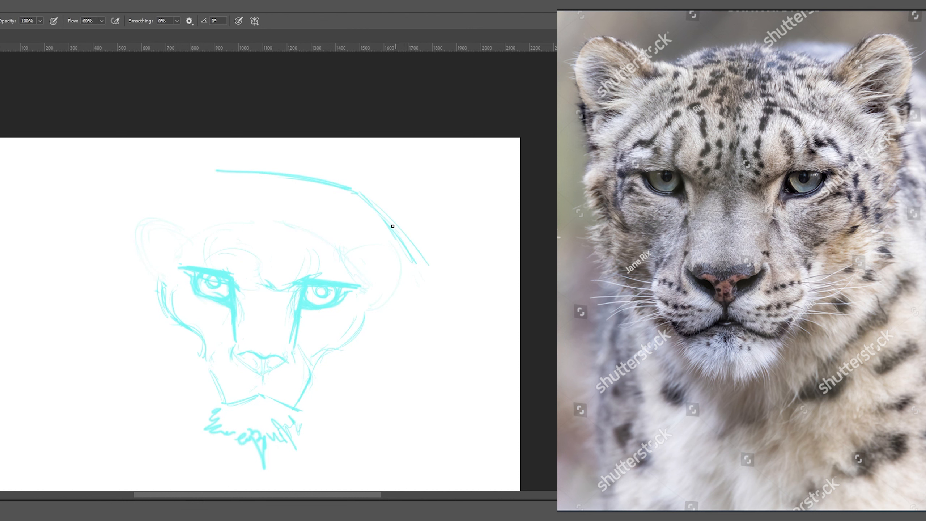
drag(285, 290, 351, 299)
drag(404, 342, 434, 316)
mouse_move(177, 390)
mouse_down()
mouse_move(108, 306)
mouse_move(104, 259)
mouse_up()
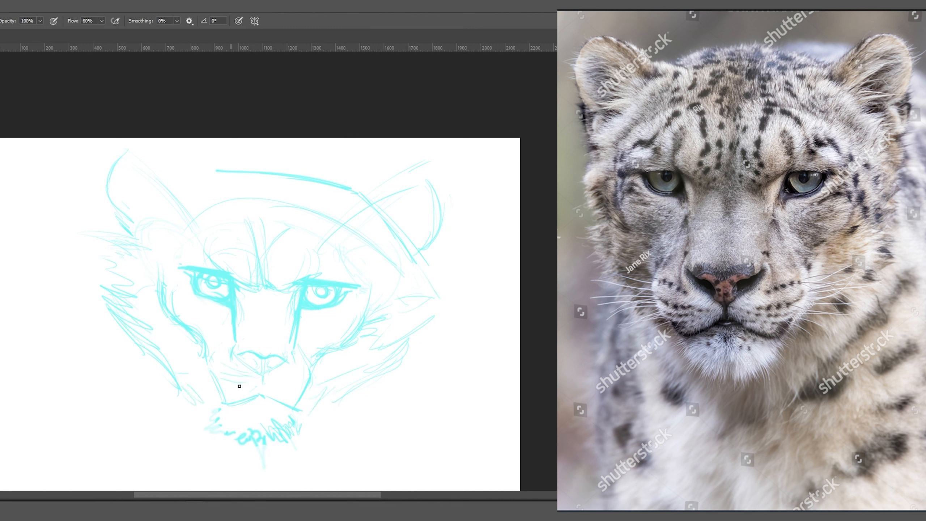
Draw whiskers over both cheeks and add crossing strokes over the ears.
mouse_move(241, 373)
mouse_down()
mouse_move(105, 379)
mouse_move(150, 387)
mouse_up()
drag(401, 424, 284, 387)
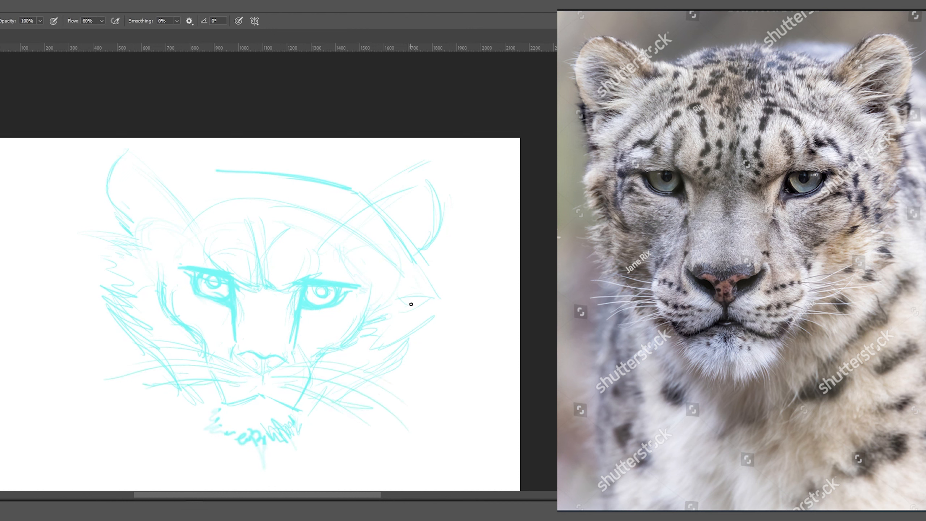
drag(358, 171, 416, 302)
drag(204, 167, 134, 223)
drag(122, 149, 181, 193)
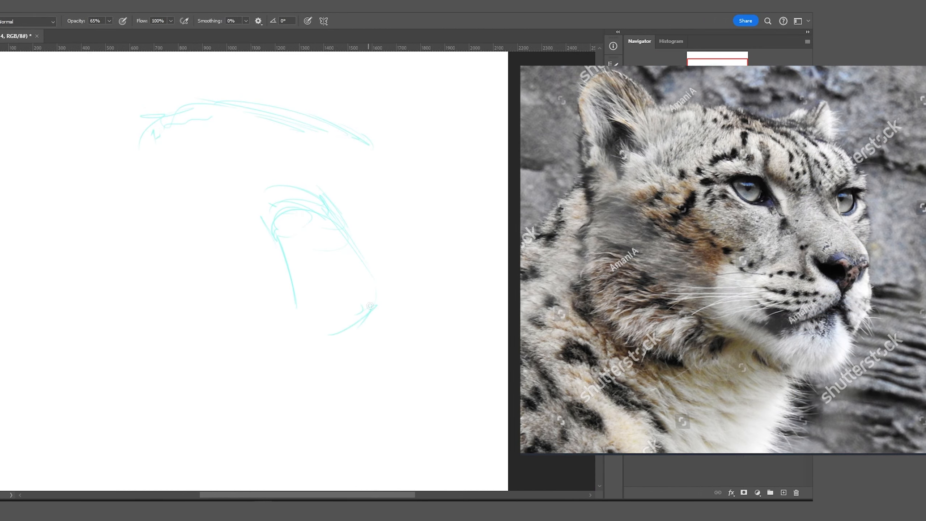
Rough in the side-angled head's chin, lower jaw, neck curve, right cheek and eyes.
mouse_move(310, 347)
mouse_down()
mouse_move(321, 305)
mouse_move(319, 359)
mouse_up()
drag(376, 306, 239, 394)
drag(384, 206, 339, 445)
drag(211, 402, 330, 452)
drag(130, 370, 321, 456)
drag(144, 166, 277, 261)
mouse_move(341, 195)
mouse_down()
mouse_move(343, 226)
mouse_move(376, 199)
mouse_up()
drag(342, 186, 393, 188)
Lasso the left eye strokes and scale them down slightly with Ctrl+T, then deselect.
key(l)
key(ctrl+t)
mouse_move(146, 160)
mouse_down()
mouse_move(281, 281)
mouse_move(263, 256)
mouse_up()
key(Return)
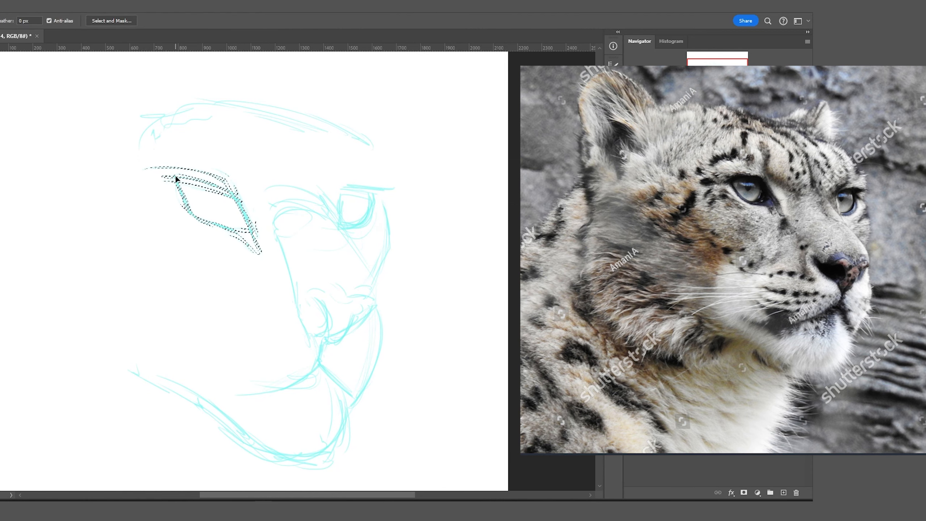
key(ctrl+d)
With the brush, draw the left iris curve, nose-bridge lines and several forehead strokes.
key(b)
drag(230, 200, 210, 221)
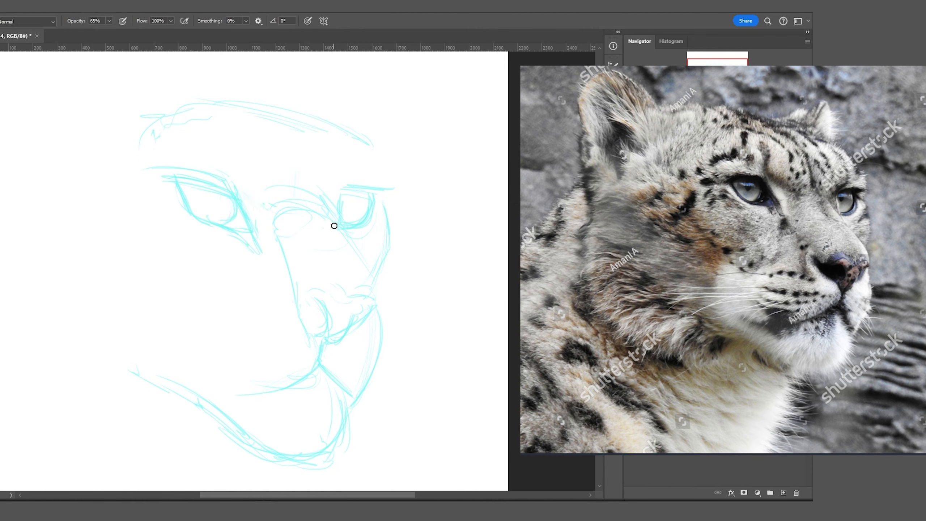
drag(333, 225, 368, 290)
drag(281, 176, 307, 113)
drag(190, 146, 269, 110)
drag(235, 119, 315, 107)
drag(237, 75, 125, 86)
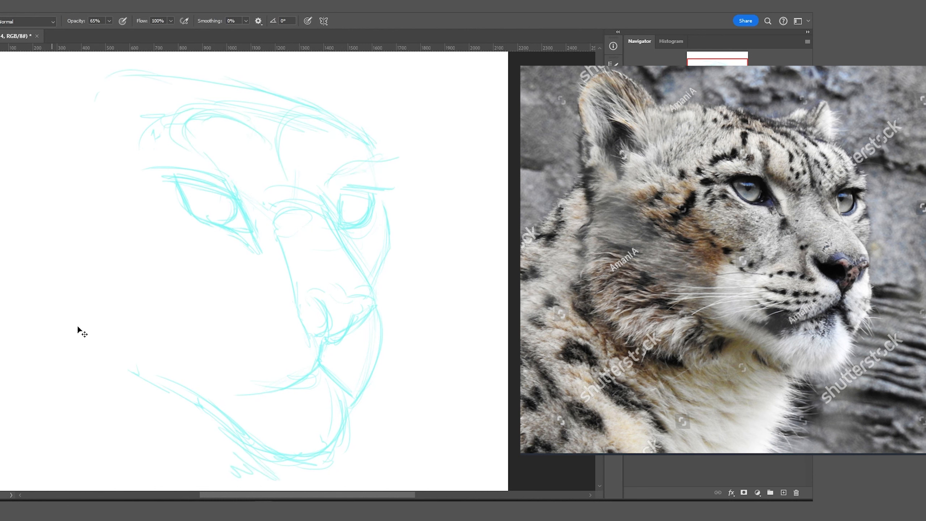
Resize the whole head sketch, then add a cheek stroke, the brow and the nose bridge between the eyes.
key(ctrl+t)
click(263, 387)
key(Return)
drag(199, 210, 265, 287)
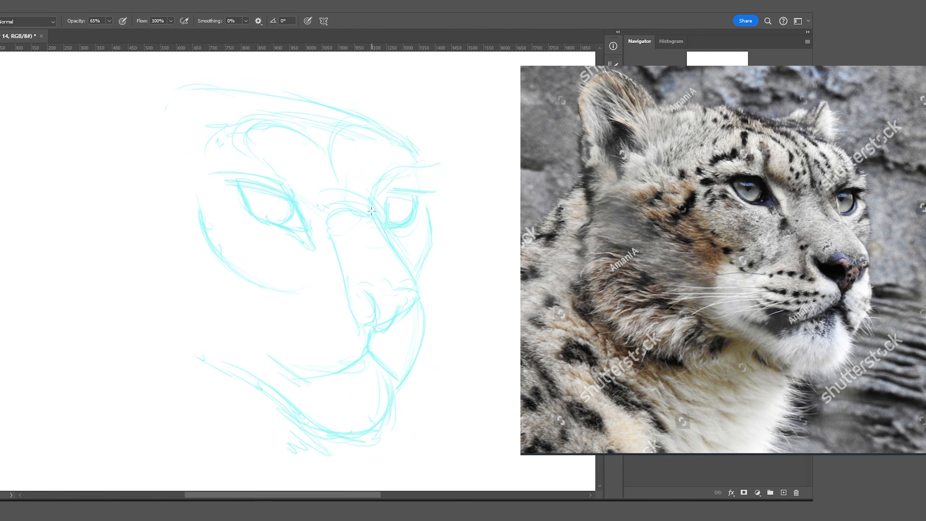
drag(365, 215, 339, 173)
drag(340, 135, 316, 205)
Outline and refine the left and right ears and the top of the head.
drag(143, 126, 124, 162)
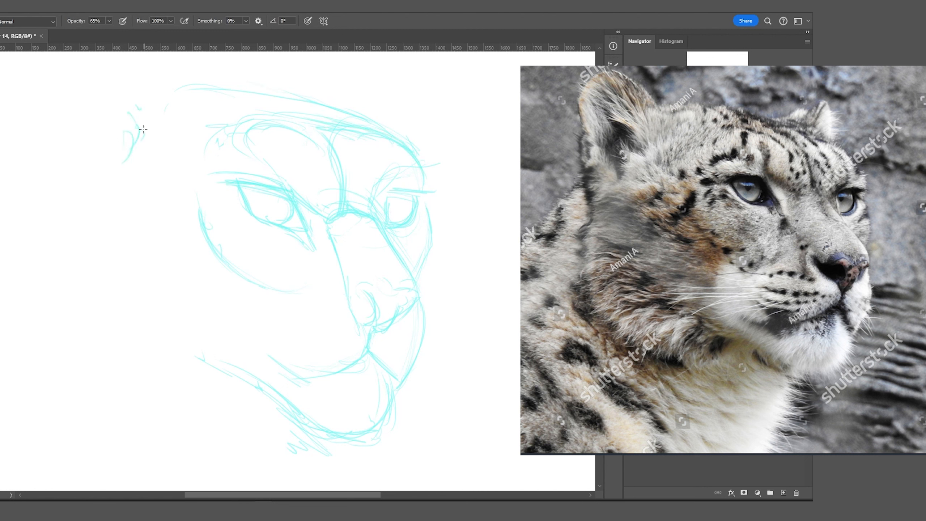
drag(75, 94, 107, 191)
drag(60, 117, 70, 203)
drag(120, 104, 251, 85)
drag(371, 110, 428, 79)
drag(429, 80, 410, 136)
Draw the lower jaw line, the outer left ear, zigzag fur at the bottom and a chin stroke.
drag(115, 341, 234, 379)
drag(69, 224, 51, 84)
drag(98, 73, 156, 108)
drag(49, 79, 93, 65)
drag(386, 429, 382, 412)
drag(310, 452, 262, 487)
drag(401, 408, 389, 402)
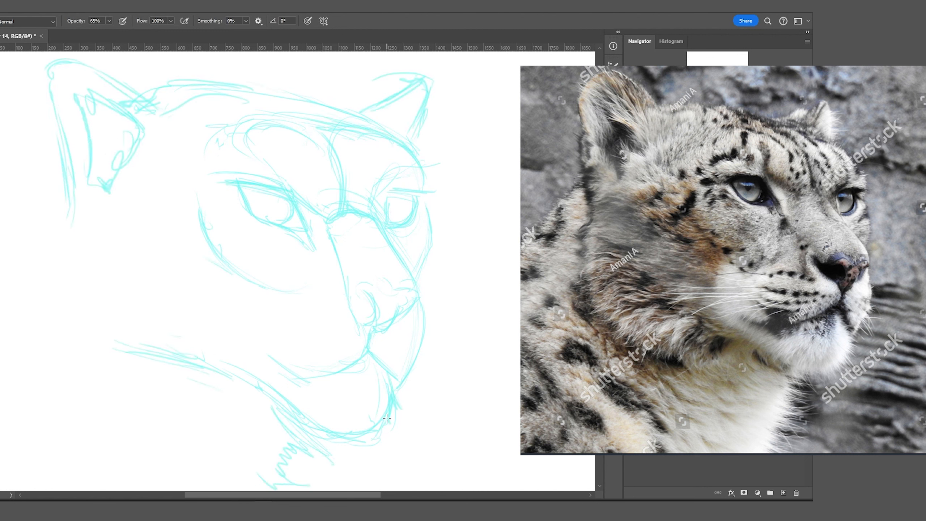
Draw the nose with a filled nose pad, hatch the muzzle oval and curve the right cheek and lower muzzle.
mouse_move(336, 297)
mouse_down()
mouse_move(405, 306)
mouse_move(280, 344)
mouse_move(308, 383)
mouse_up()
drag(273, 309, 301, 304)
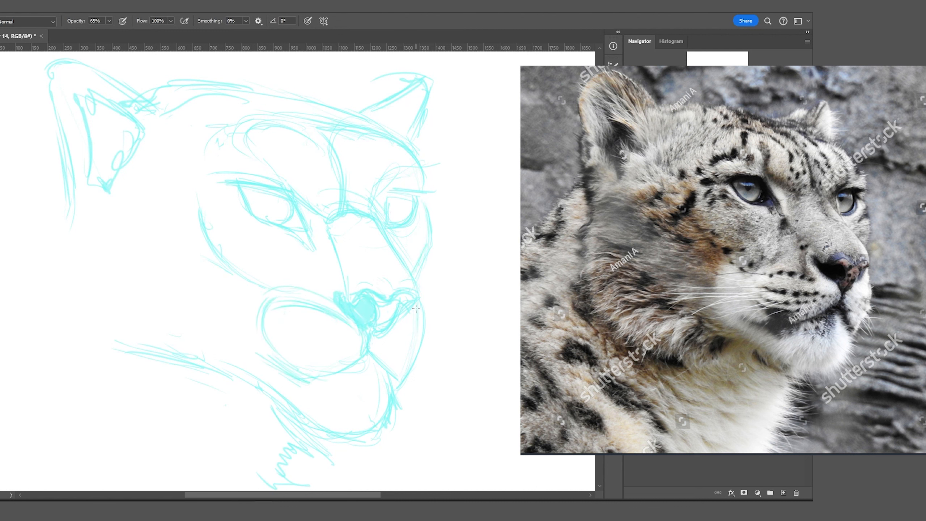
drag(415, 308, 397, 385)
drag(396, 356, 301, 390)
Sketch the left ear's outer edge, a zigzag neck stroke, the right brow line and left eye details.
drag(46, 71, 68, 249)
drag(54, 380, 219, 396)
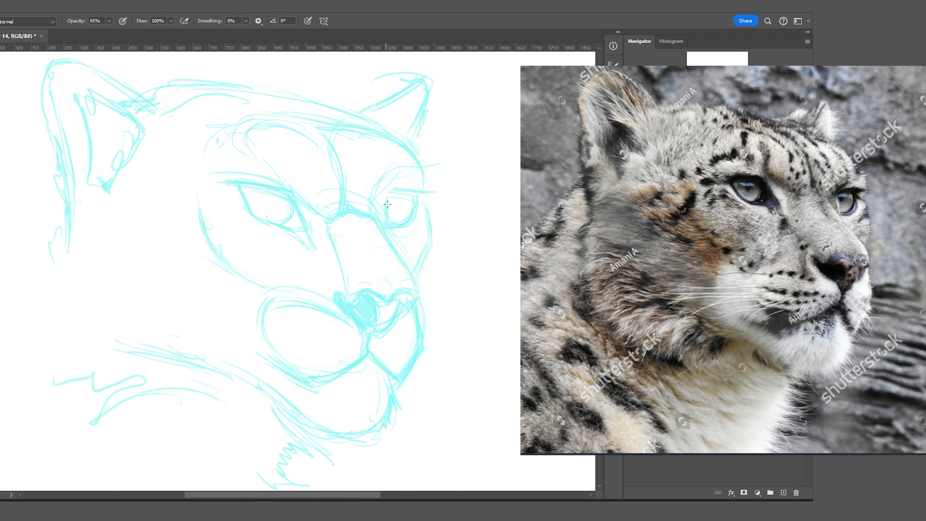
drag(383, 201, 441, 202)
drag(264, 192, 288, 200)
drag(284, 209, 314, 252)
Draw the lower jaw curve and right cheek lines, and hatch the chin, neck and muzzle.
drag(397, 383, 283, 430)
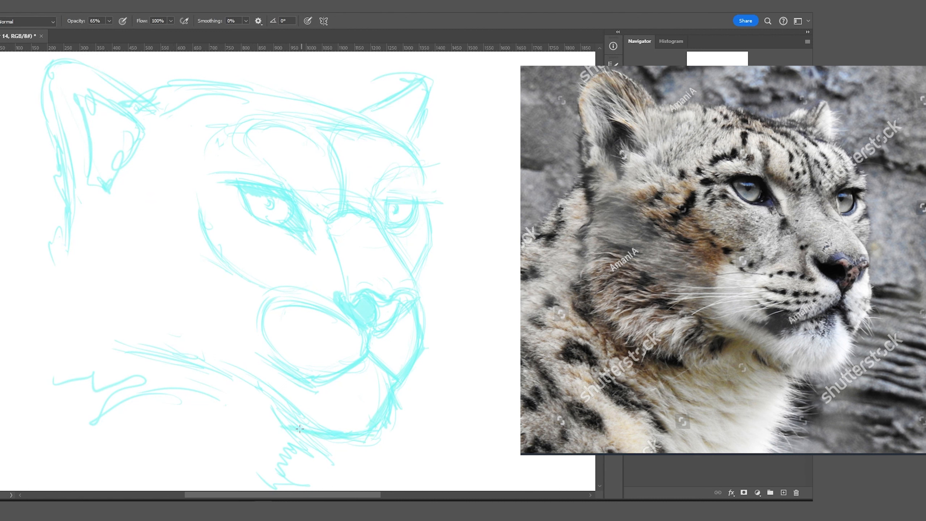
drag(365, 219, 425, 288)
drag(419, 277, 398, 394)
drag(385, 308, 341, 430)
drag(272, 363, 211, 412)
drag(160, 317, 188, 327)
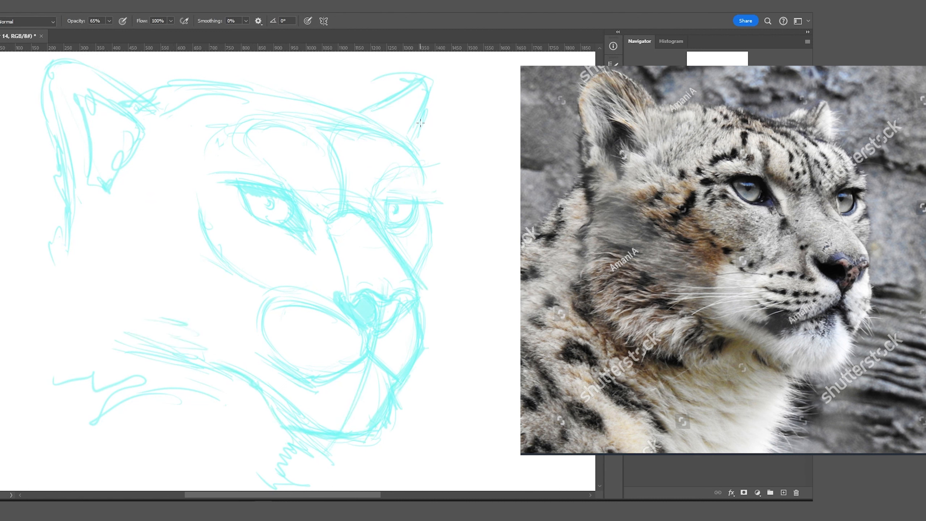
drag(337, 213, 330, 272)
drag(385, 231, 415, 294)
Lasso and move the eyes: the left eye shifted left, the right eye slightly right and down.
drag(252, 357, 301, 384)
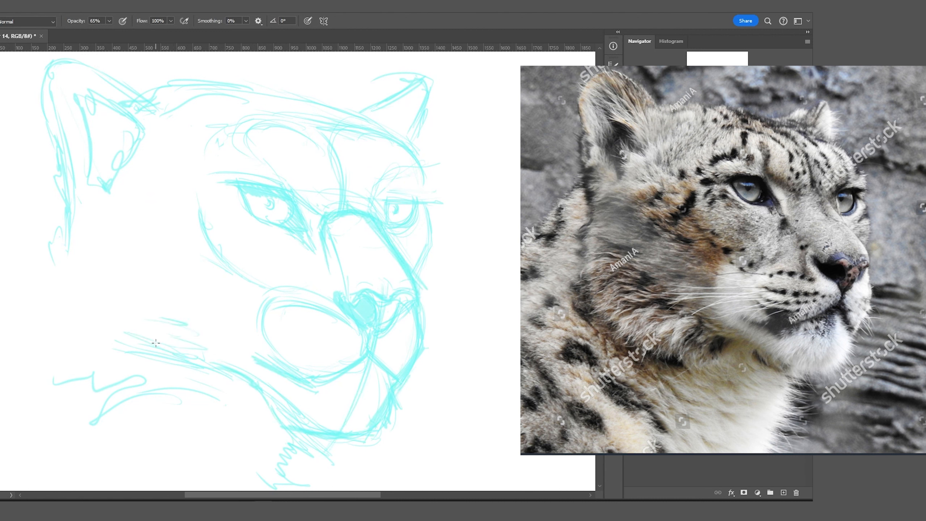
key(l)
mouse_move(176, 228)
mouse_down()
mouse_move(223, 283)
mouse_move(176, 228)
mouse_up()
key(v)
drag(270, 212, 254, 210)
key(ctrl+d)
key(l)
drag(376, 197, 379, 193)
key(ctrl+d)
drag(401, 215, 378, 216)
Resume brushing strokes around the right eye, the jaw and chin, both cheeks and the neck curve.
key(b)
drag(406, 143, 429, 201)
mouse_move(372, 336)
mouse_down()
mouse_move(398, 391)
mouse_move(317, 390)
mouse_up()
drag(430, 208, 423, 279)
mouse_move(252, 293)
mouse_down()
mouse_move(201, 220)
mouse_move(236, 292)
mouse_up()
drag(113, 364, 192, 411)
drag(9, 343, 159, 356)
drag(55, 290, 96, 224)
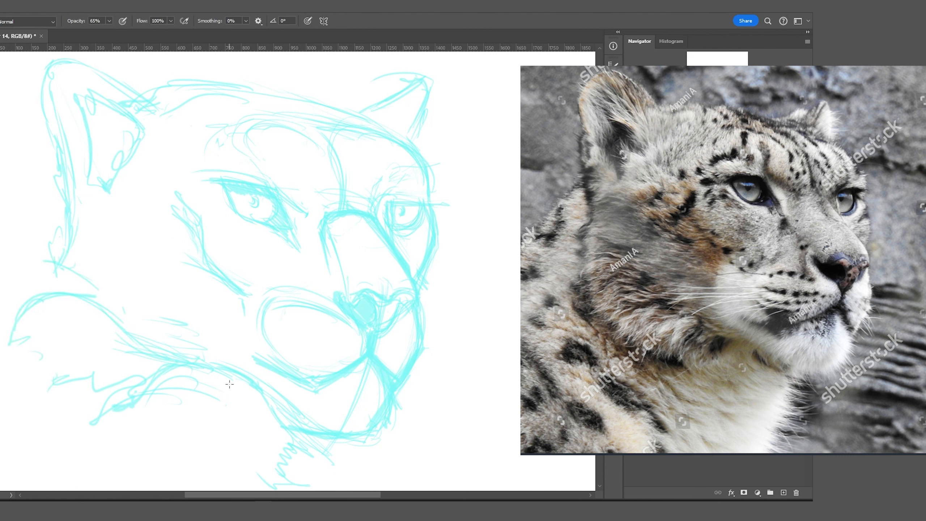
Add lower jaw and chest fur strokes, then redraw and refine the upper muzzle shape.
drag(182, 378, 277, 487)
mouse_move(36, 379)
mouse_down()
mouse_move(153, 457)
mouse_move(126, 426)
mouse_up()
drag(294, 434, 344, 461)
drag(375, 412, 398, 416)
drag(343, 431, 356, 456)
drag(262, 314, 340, 303)
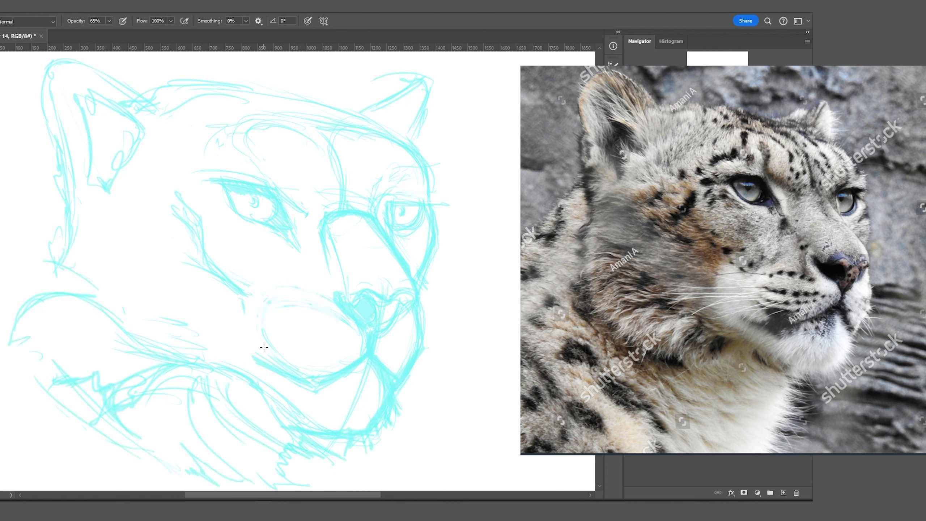
drag(269, 330, 344, 345)
Add strokes on both ears, inside the left ear, across the forehead and along a brow.
drag(290, 319, 339, 334)
drag(444, 93, 414, 144)
mouse_move(126, 111)
mouse_down()
mouse_move(75, 79)
mouse_move(129, 146)
mouse_up()
drag(58, 91, 37, 117)
drag(224, 88, 361, 115)
drag(163, 157, 209, 166)
drag(241, 149, 283, 185)
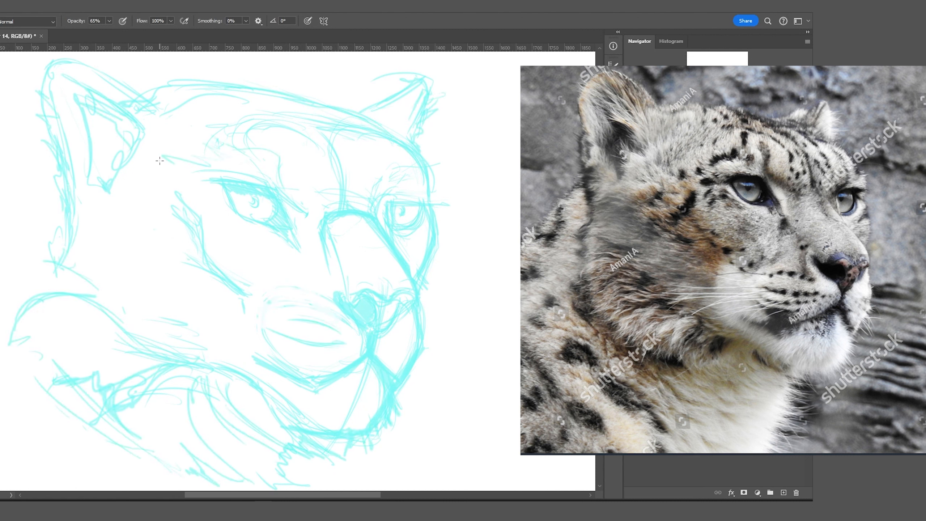
Sketch fur on the lower jaw, right cheek, chin, neck and left cheek beside the eye.
drag(399, 410, 392, 425)
drag(433, 346, 414, 375)
drag(425, 292, 419, 317)
drag(261, 394, 291, 438)
drag(163, 346, 197, 361)
drag(58, 272, 144, 350)
drag(120, 297, 169, 319)
mouse_move(194, 256)
mouse_down()
mouse_move(250, 294)
mouse_move(207, 254)
mouse_up()
drag(163, 215, 184, 226)
Add forehead and brow strokes, strengthen the right outline, then lighten the nose lines with white.
drag(330, 109, 374, 95)
drag(409, 124, 439, 206)
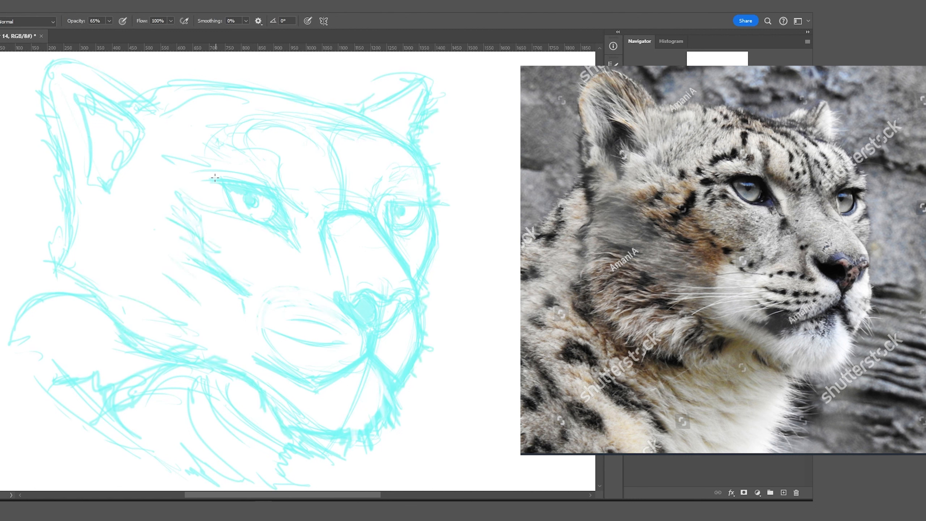
drag(204, 168, 252, 149)
key(x)
drag(379, 221, 408, 270)
drag(327, 219, 368, 200)
Thicken the head's top outline and left ear edge in cyan, plus left cheek and neck fur.
key(x)
drag(310, 104, 409, 142)
drag(106, 91, 419, 82)
drag(133, 100, 51, 270)
drag(38, 262, 93, 314)
drag(29, 322, 84, 312)
drag(91, 339, 123, 344)
Darken the lines around both eyes and along the brows.
drag(204, 174, 219, 178)
drag(270, 210, 288, 227)
drag(395, 201, 426, 199)
drag(394, 226, 419, 212)
drag(221, 186, 298, 232)
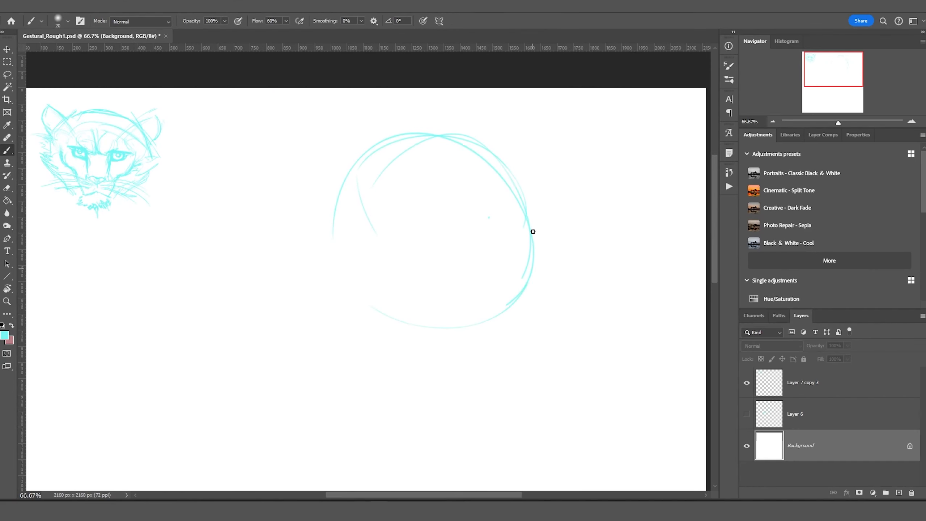
Rough out a large head circle with a small muzzle circle and a diagonal guide line.
drag(336, 239, 352, 321)
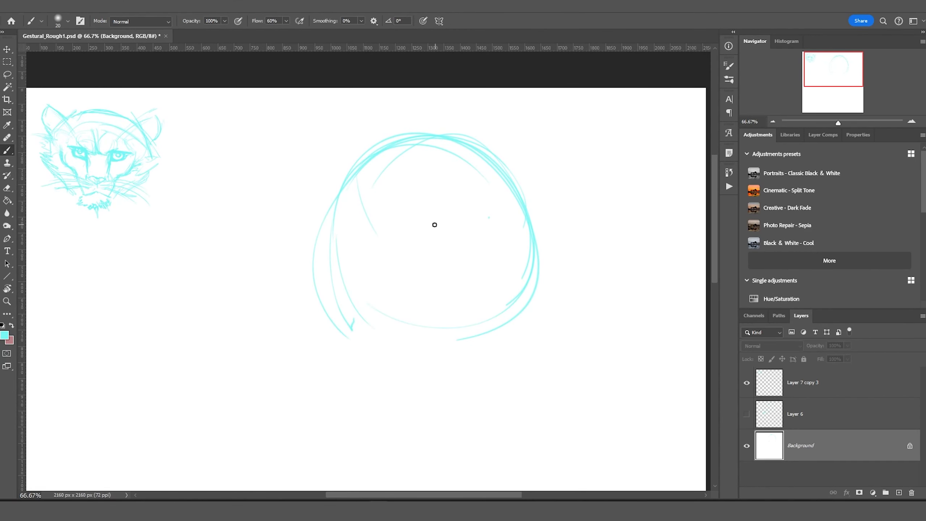
mouse_move(408, 131)
mouse_down()
mouse_move(420, 388)
mouse_move(391, 304)
mouse_move(542, 325)
mouse_move(547, 314)
mouse_up()
mouse_move(376, 372)
mouse_down()
mouse_move(300, 238)
mouse_move(326, 165)
mouse_up()
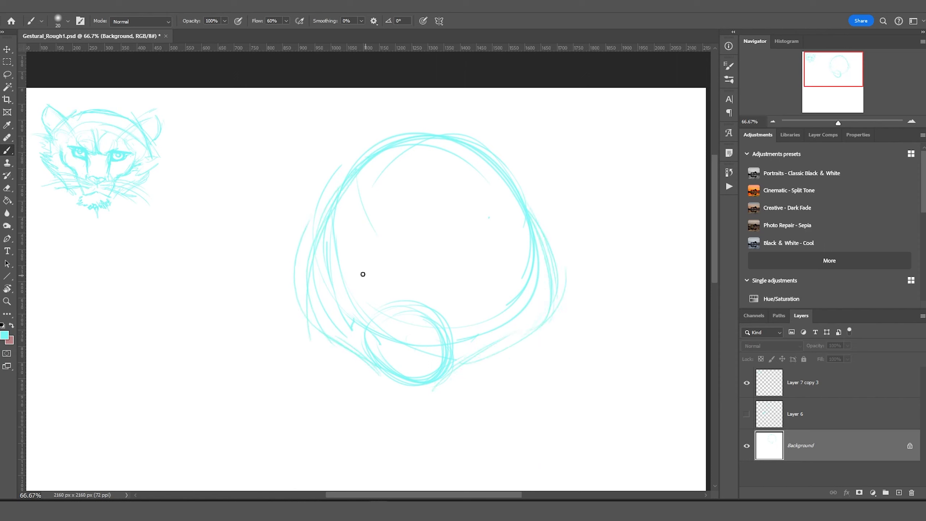
drag(461, 203, 426, 304)
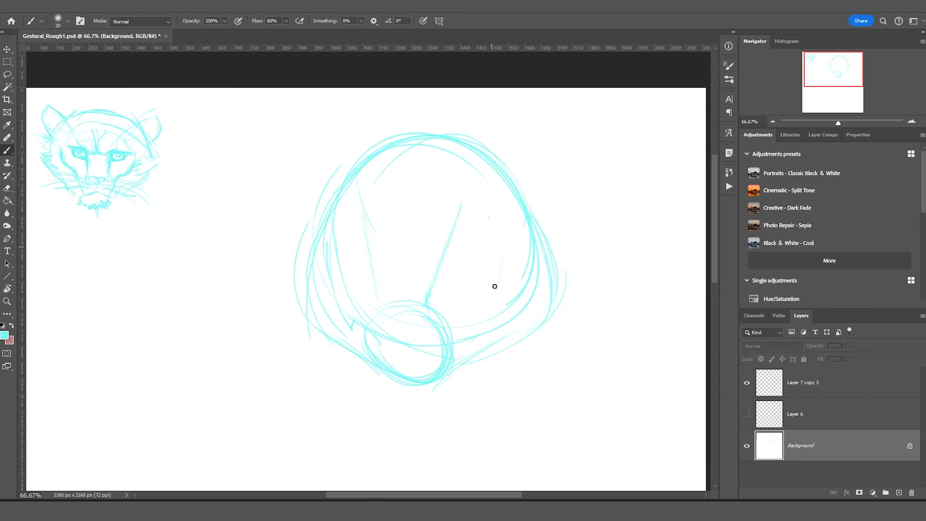
Draw the two eye circles with heavy upper lid lines and lower lid curves.
mouse_move(495, 286)
mouse_down()
mouse_move(428, 225)
mouse_move(337, 234)
mouse_move(372, 232)
mouse_move(338, 199)
mouse_up()
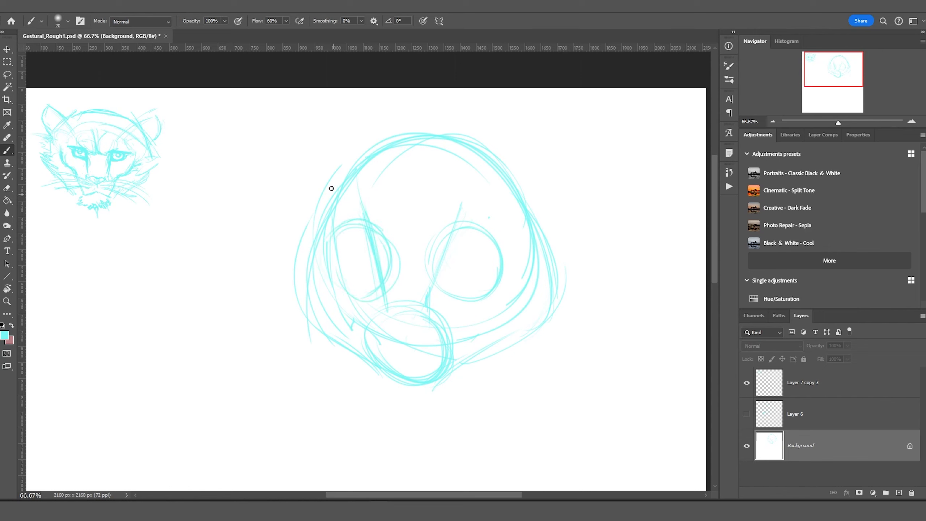
drag(376, 250, 330, 241)
drag(439, 256, 511, 255)
drag(484, 260, 438, 279)
mouse_move(383, 284)
mouse_down()
mouse_move(336, 240)
mouse_move(367, 249)
mouse_up()
drag(446, 256, 430, 294)
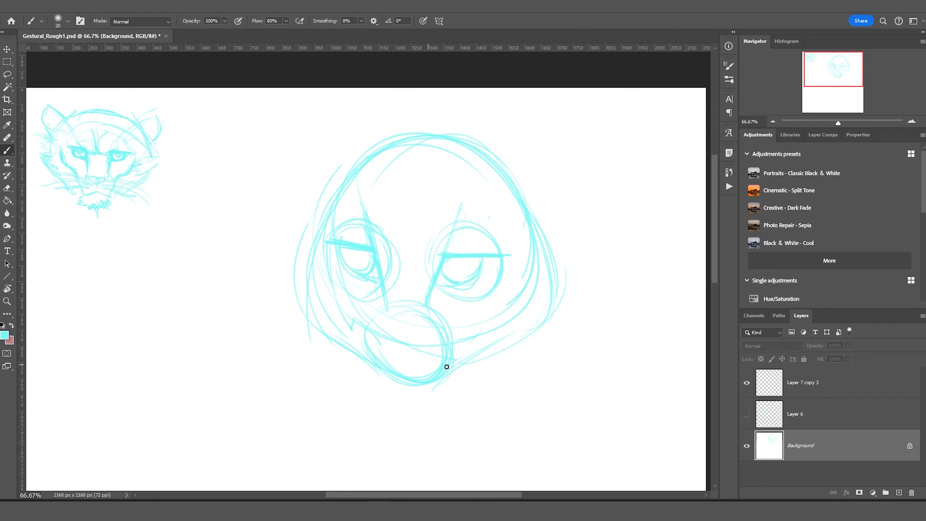
Add the nose, muzzle, both ears and a right pupil, then draw the neck lines and chin curve.
mouse_move(447, 367)
mouse_down()
mouse_move(405, 353)
mouse_move(282, 208)
mouse_up()
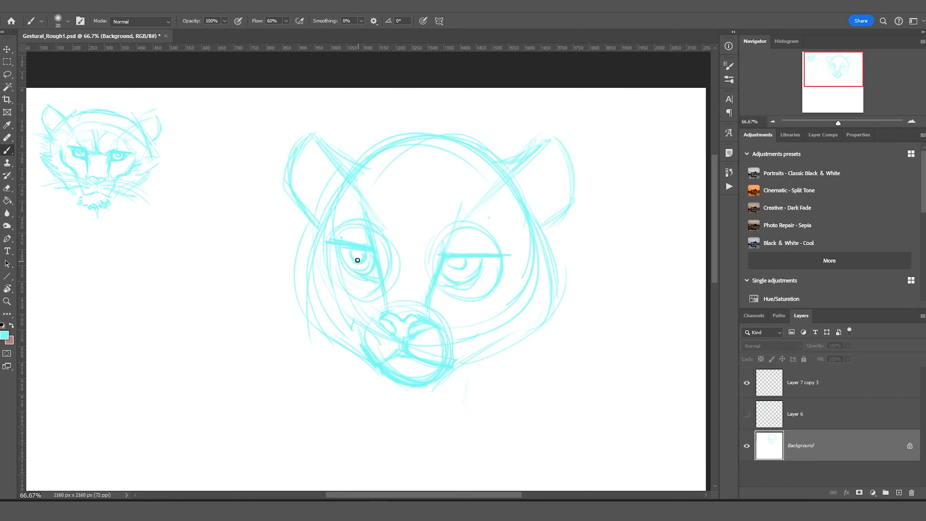
drag(455, 268, 452, 263)
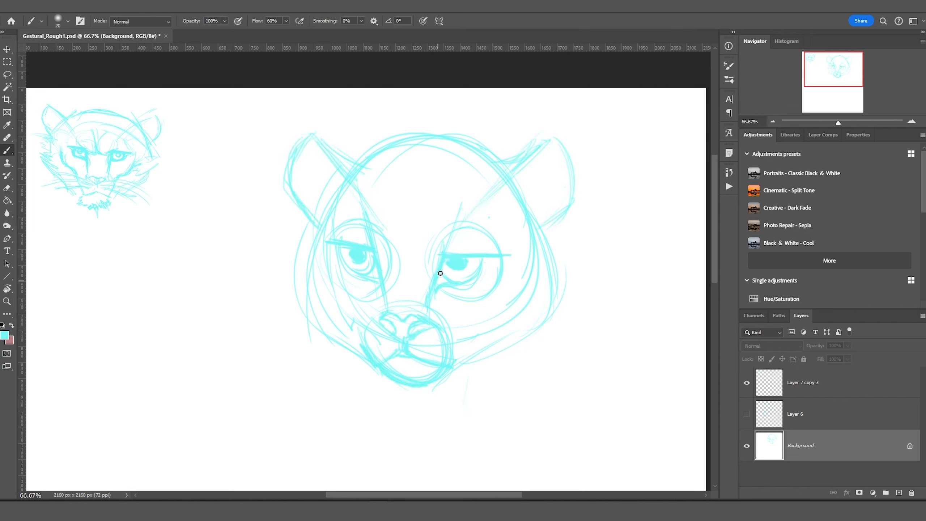
drag(463, 445, 459, 374)
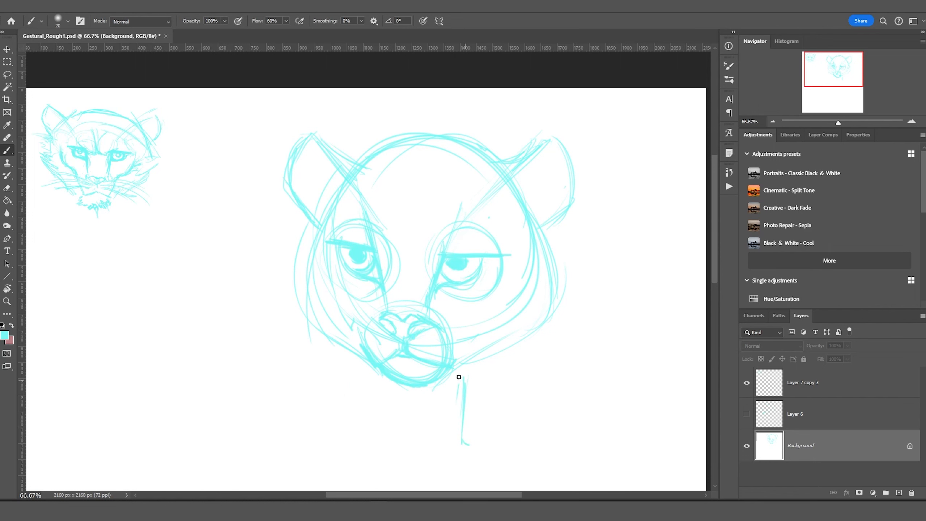
drag(456, 471, 460, 376)
drag(372, 368, 366, 454)
drag(379, 448, 443, 456)
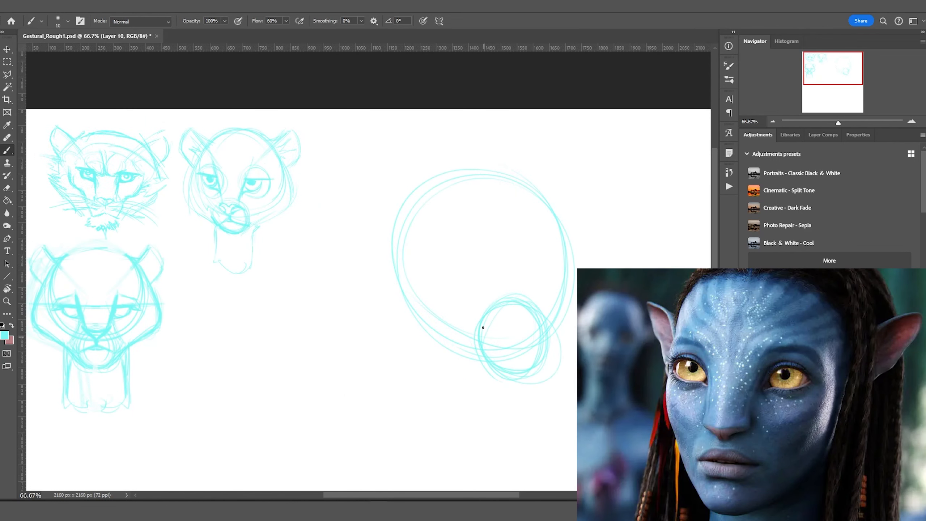
Rough out a new head circle on a fresh layer and shade inside the muzzle circle.
mouse_move(482, 324)
mouse_down()
mouse_move(476, 362)
mouse_move(389, 266)
mouse_up()
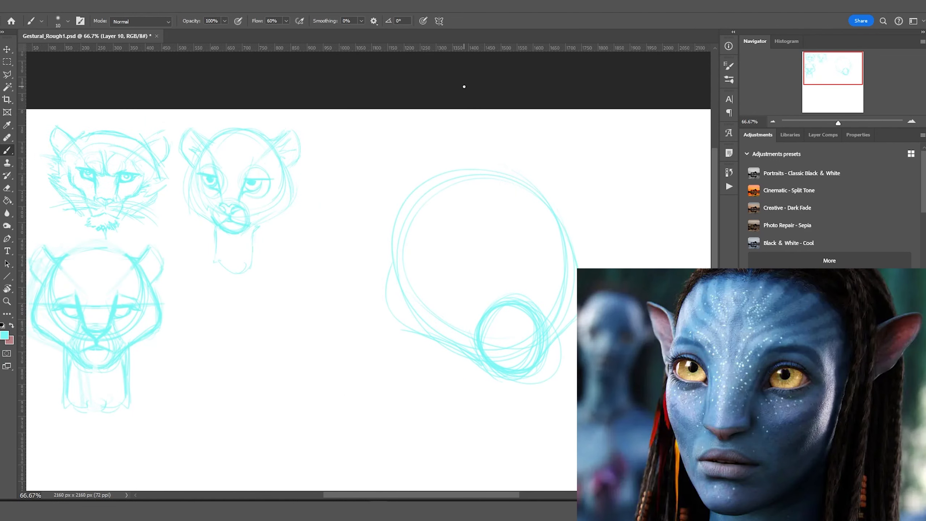
drag(468, 353, 383, 290)
drag(541, 261, 531, 284)
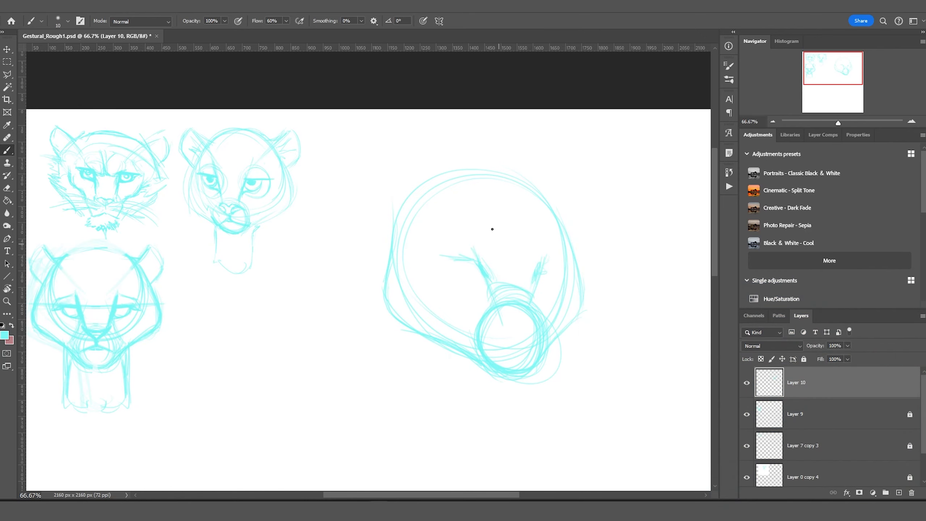
mouse_move(528, 313)
mouse_down()
mouse_move(500, 320)
mouse_move(497, 332)
mouse_up()
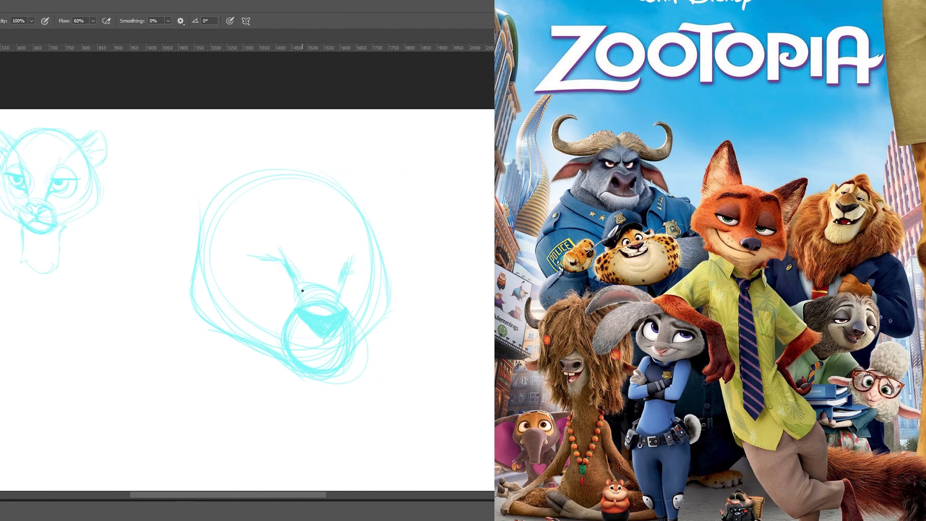
Sketch the ear with its top arc, reinforce the head contour into the neck, and draw a U-shaped chin.
drag(349, 256, 340, 294)
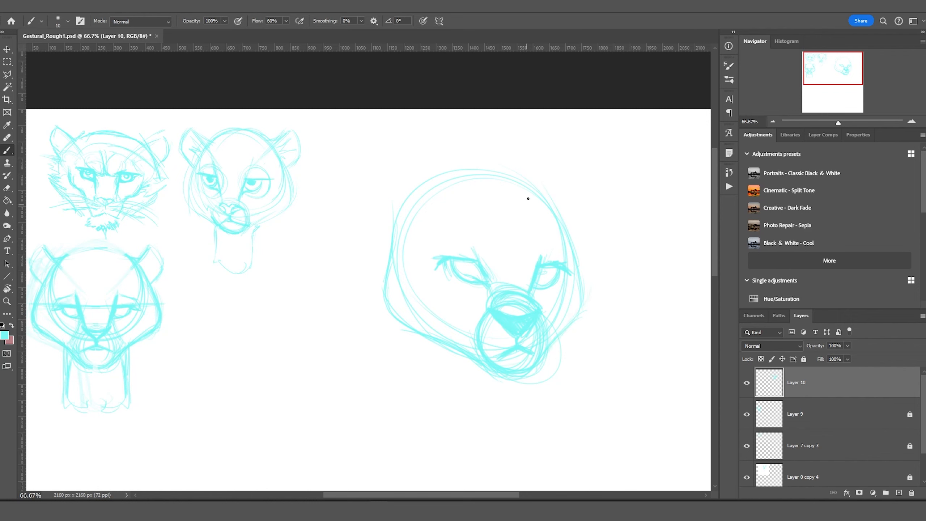
drag(543, 172, 578, 164)
drag(571, 230, 579, 184)
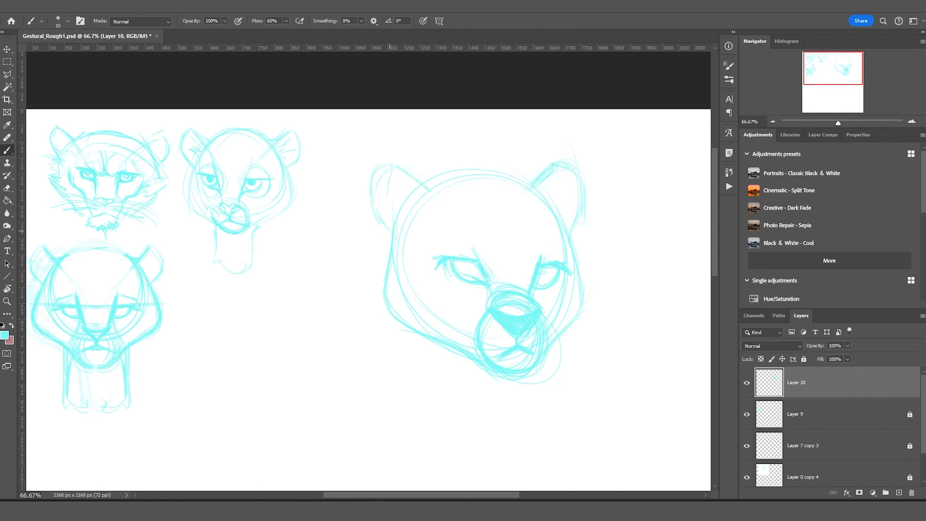
drag(391, 258, 378, 308)
drag(441, 345, 453, 423)
drag(521, 424, 458, 413)
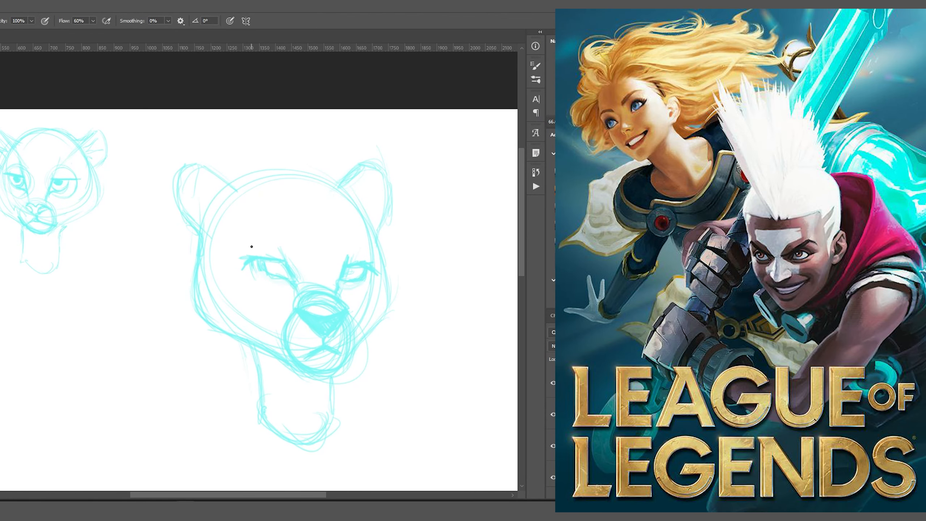
Darken the right eye line, then lasso the eye strokes and reposition them.
drag(346, 251, 342, 265)
key(l)
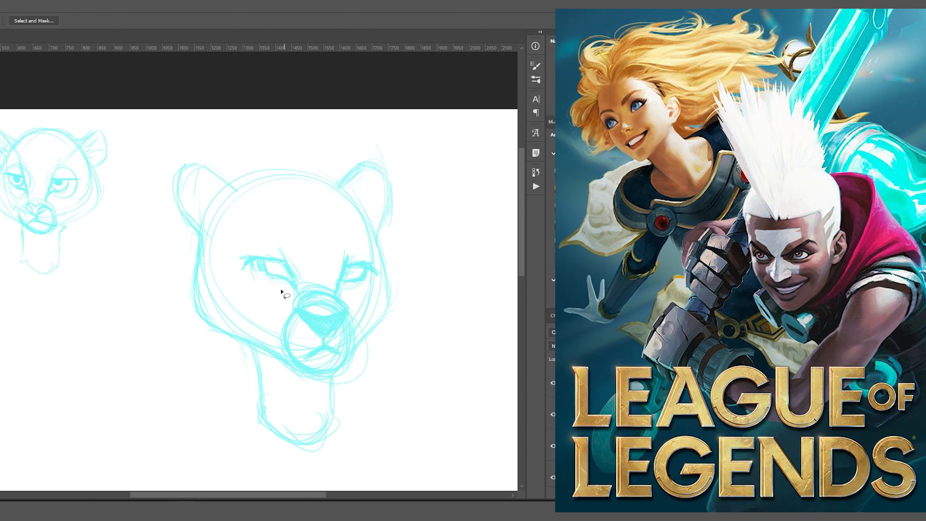
mouse_move(280, 291)
mouse_down()
mouse_move(310, 282)
mouse_move(270, 270)
mouse_up()
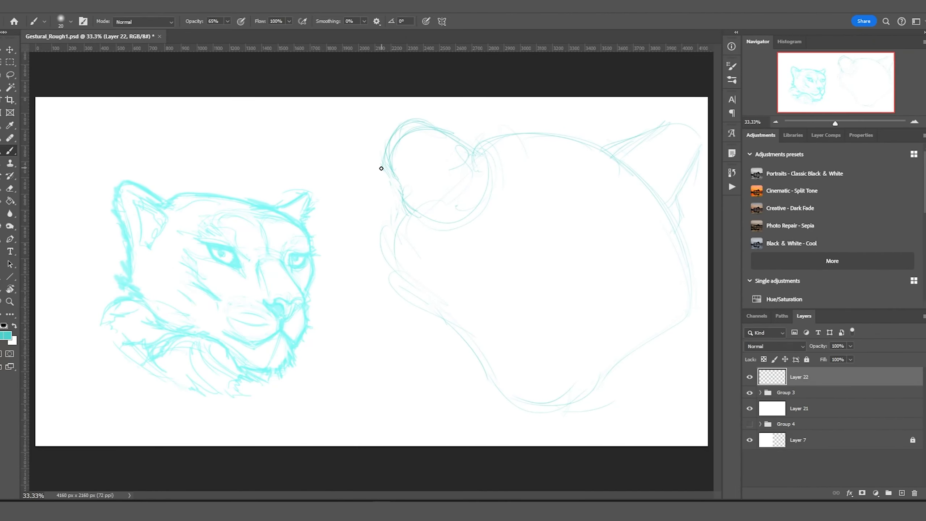
Enlarge the brush and sketch the jaw, cheek and neck lines on the right head.
key(bracketright)
key(bracketright)
key(bracketright)
key(bracketright)
key(bracketright)
key(bracketright)
key(bracketright)
drag(563, 405, 599, 317)
drag(593, 241, 609, 321)
drag(530, 288, 534, 304)
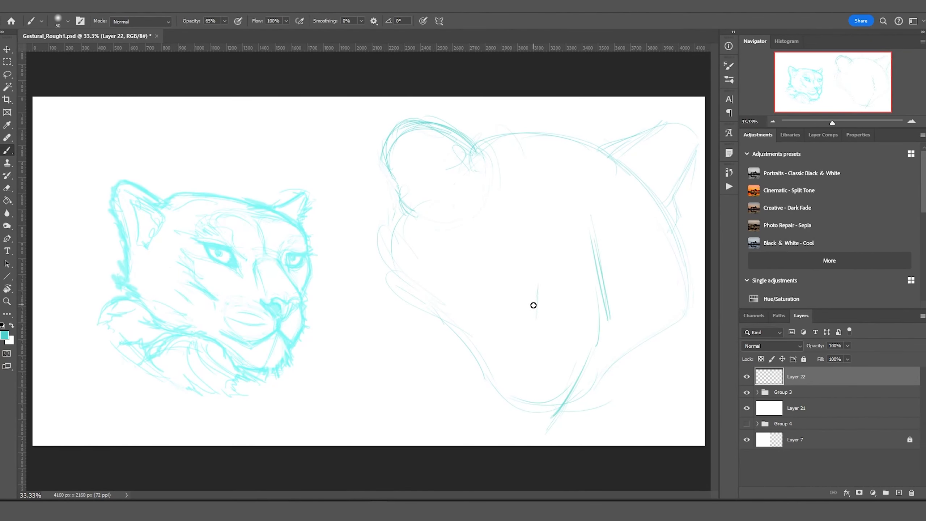
drag(525, 258, 536, 329)
drag(425, 126, 527, 260)
drag(606, 283, 603, 257)
drag(598, 265, 656, 233)
Strengthen the eye lines and head top, and add a face line plus nose and mouth strokes.
drag(520, 251, 536, 288)
drag(587, 260, 667, 259)
drag(665, 125, 581, 143)
drag(474, 252, 531, 287)
drag(645, 263, 629, 285)
drag(528, 118, 566, 226)
mouse_move(551, 338)
mouse_down()
mouse_move(601, 335)
mouse_move(566, 357)
mouse_move(572, 383)
mouse_up()
Lasso the face features, nudge them down, then deselect and return to the brush.
key(m)
drag(470, 295, 504, 353)
key(l)
drag(432, 238, 432, 237)
drag(532, 277, 531, 285)
key(Return)
key(ctrl+d)
key(b)
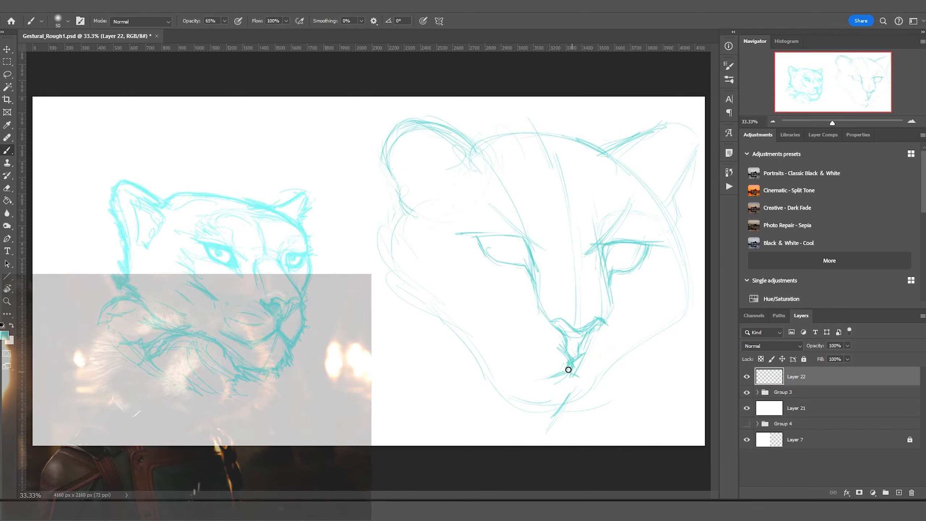
Sketch the right cheek, jaw and chin lines and fill the nostrils dark teal.
drag(677, 246, 633, 308)
mouse_move(456, 250)
mouse_down()
mouse_move(441, 288)
mouse_move(532, 385)
mouse_up()
drag(596, 392, 580, 419)
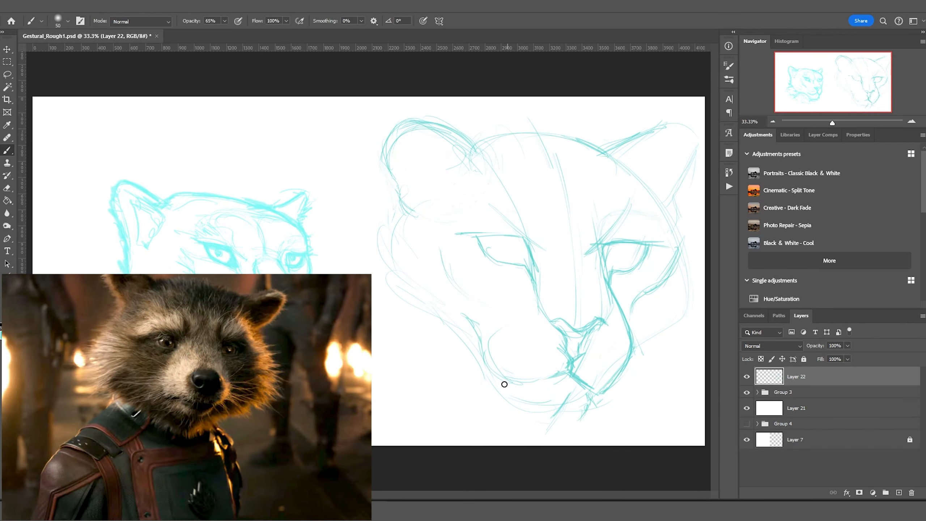
drag(511, 383, 498, 416)
drag(521, 428, 587, 416)
drag(536, 308, 567, 360)
drag(601, 316, 576, 359)
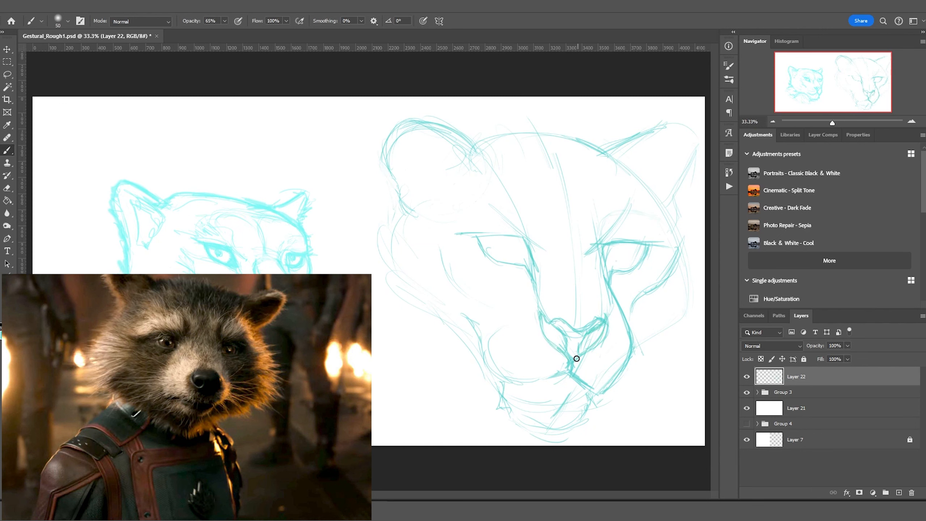
drag(543, 316, 565, 350)
Add the left face edge, neck and jaw lines.
drag(401, 205, 377, 255)
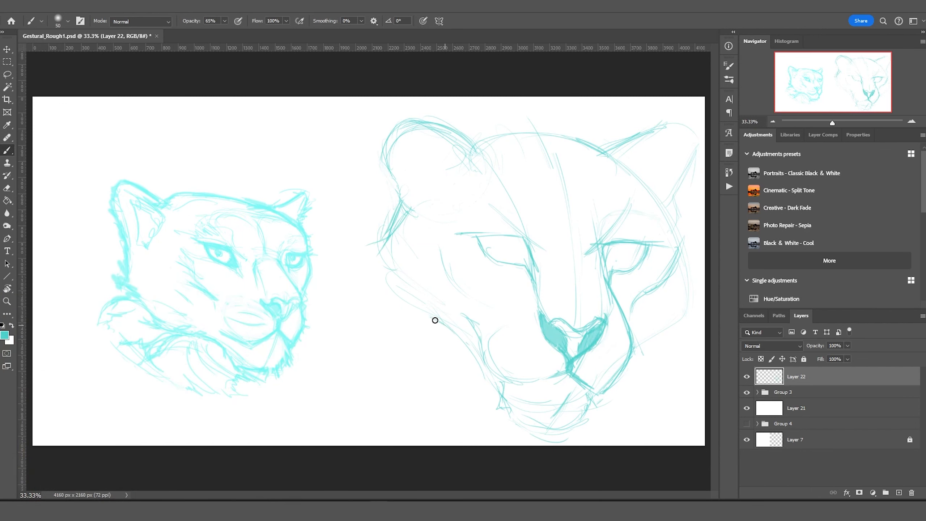
drag(400, 337, 435, 441)
drag(583, 423, 690, 292)
drag(691, 226, 681, 313)
drag(401, 206, 378, 303)
drag(383, 299, 511, 425)
drag(409, 350, 453, 439)
Outline both eyes and draw the lines from the eyes to the nose.
drag(453, 354, 443, 445)
drag(584, 425, 577, 445)
drag(522, 235, 540, 299)
drag(607, 247, 598, 314)
drag(477, 237, 525, 261)
mouse_move(605, 244)
mouse_down()
mouse_move(642, 248)
mouse_move(620, 281)
mouse_up()
drag(607, 255, 605, 277)
Add jagged fur strokes across the head and ears.
drag(390, 203, 425, 167)
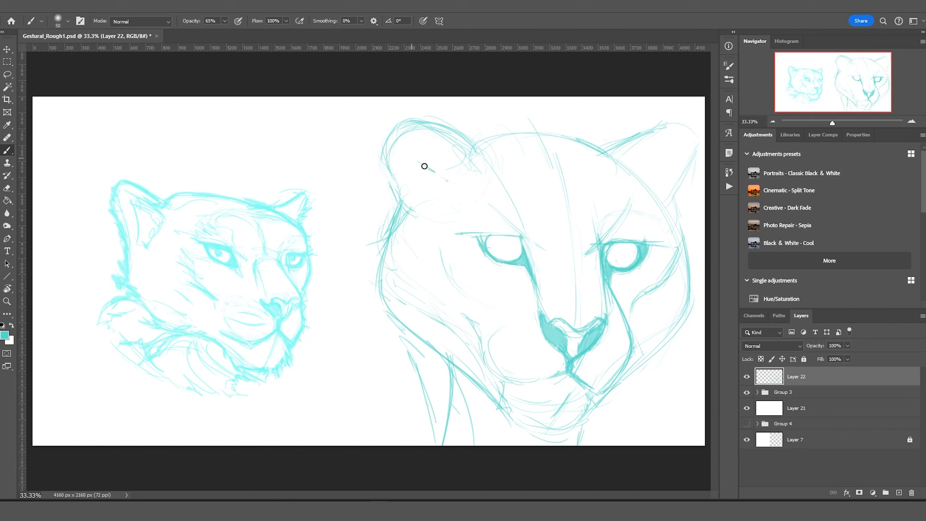
drag(588, 148, 632, 134)
drag(447, 122, 490, 142)
drag(410, 219, 383, 154)
mouse_move(408, 146)
mouse_down()
mouse_move(450, 128)
mouse_move(492, 141)
mouse_up()
mouse_move(387, 306)
mouse_down()
mouse_move(466, 376)
mouse_move(443, 443)
mouse_up()
Strengthen the neck, jaw, cheek and right ear edge.
mouse_move(377, 277)
mouse_down()
mouse_move(389, 306)
mouse_move(489, 396)
mouse_up()
mouse_move(598, 401)
mouse_down()
mouse_move(692, 299)
mouse_move(684, 237)
mouse_up()
drag(638, 182, 671, 154)
drag(686, 234, 673, 184)
drag(651, 154, 682, 134)
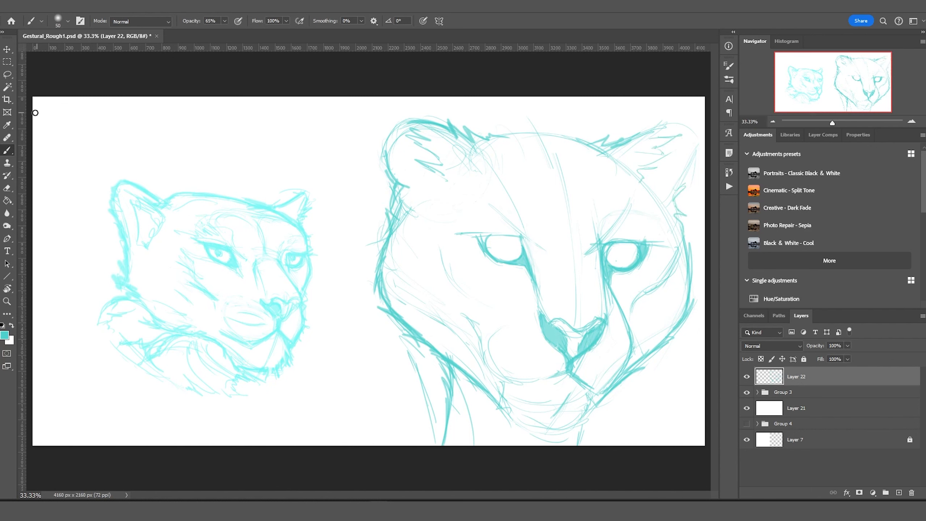
Select the left eye and nose area, shift it left, and deselect.
click(7, 75)
drag(451, 228, 454, 241)
click(6, 49)
drag(529, 271, 514, 272)
click(7, 74)
key(ctrl+d)
click(7, 150)
Rejoin the nose, draw the nose bridge and mouth, and thicken the left eyelid.
mouse_move(540, 319)
mouse_down()
mouse_move(587, 333)
mouse_move(563, 365)
mouse_up()
drag(564, 365, 595, 392)
drag(503, 383, 563, 365)
drag(519, 314, 525, 339)
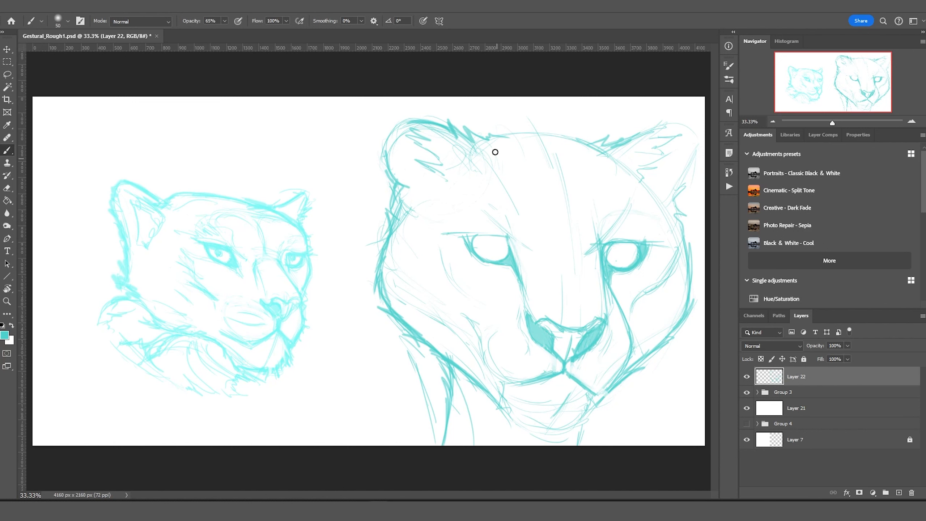
mouse_move(474, 251)
mouse_down()
mouse_move(457, 234)
mouse_move(510, 235)
mouse_up()
drag(486, 245, 493, 237)
key(ctrl+z)
key(ctrl+z)
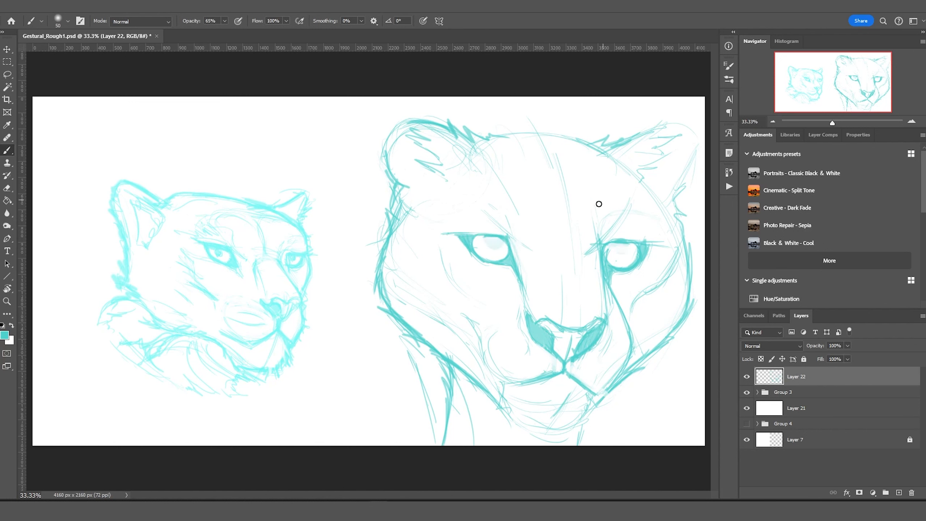
Stroke beside the right eye, thicken the right ear, add chin fur, and fill both irises teal.
drag(669, 254, 658, 288)
drag(670, 255, 631, 313)
drag(664, 126, 695, 184)
mouse_move(595, 406)
mouse_down()
mouse_move(555, 432)
mouse_move(507, 442)
mouse_up()
drag(587, 420, 626, 370)
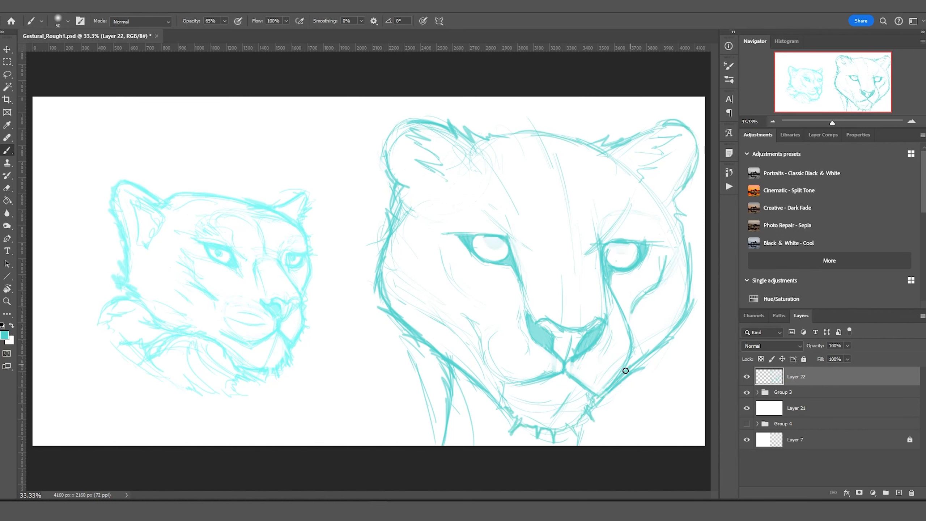
drag(485, 241, 498, 245)
drag(612, 246, 626, 254)
Add jagged fur along both cheeks and the right ear, thicken the left lower lid, fill the right nostril.
mouse_move(397, 188)
mouse_down()
mouse_move(365, 222)
mouse_move(365, 288)
mouse_up()
drag(390, 257, 354, 306)
drag(401, 188, 355, 256)
drag(702, 233, 692, 307)
drag(677, 215, 702, 270)
drag(675, 183, 698, 235)
drag(624, 142, 670, 123)
drag(636, 170, 669, 152)
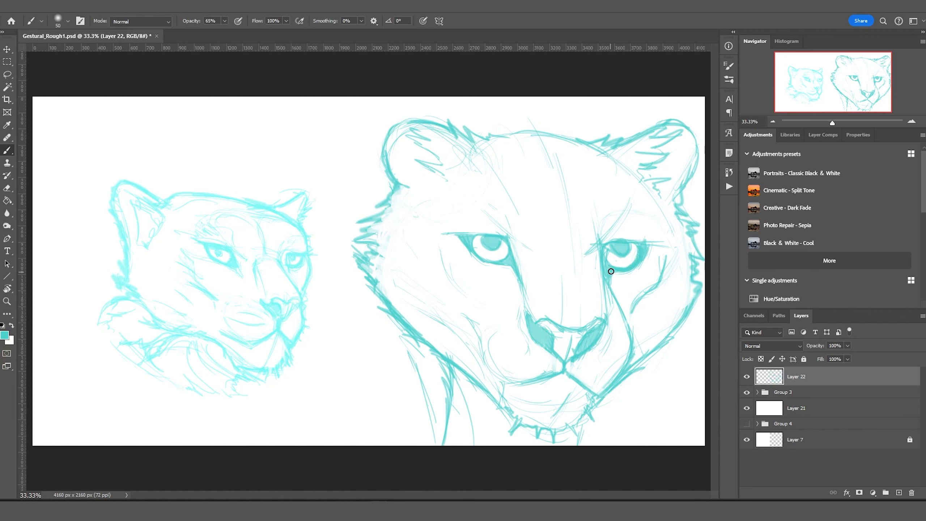
drag(510, 255, 463, 248)
drag(574, 359, 589, 324)
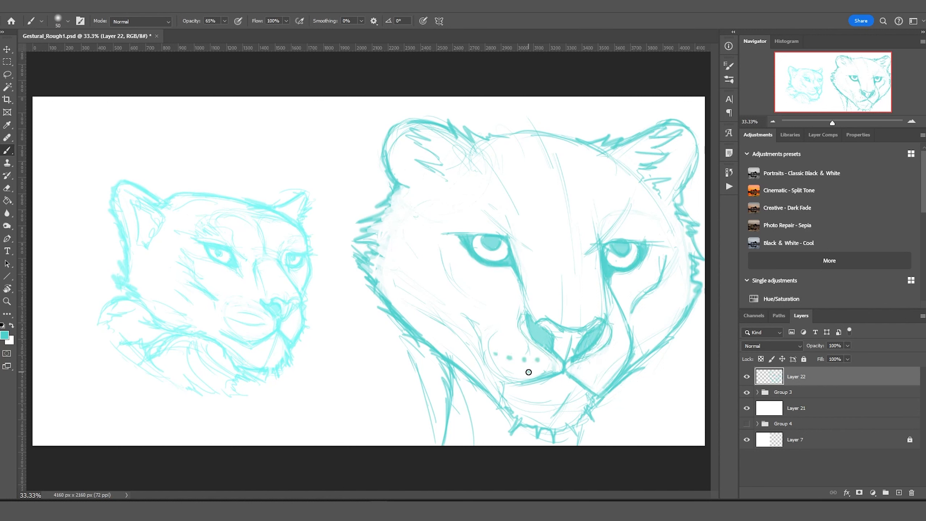
Dab six spots across the forehead and cheeks and add lower-neck fur strokes.
click(535, 170)
click(616, 197)
click(465, 194)
click(426, 276)
click(399, 294)
click(670, 297)
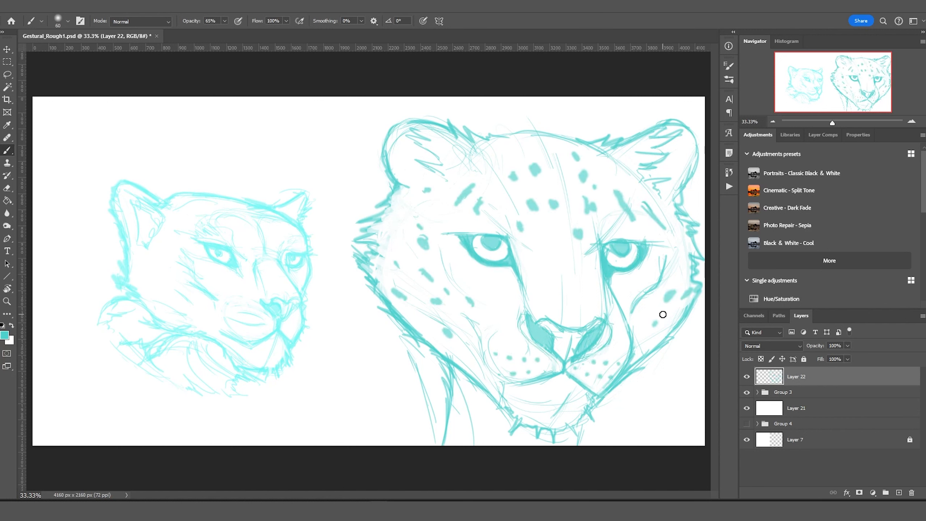
drag(433, 347, 433, 443)
drag(459, 443, 466, 394)
Create a new layer and draw the neck and shoulder lines.
drag(605, 400, 598, 445)
click(898, 492)
drag(407, 380, 405, 445)
drag(438, 410, 489, 445)
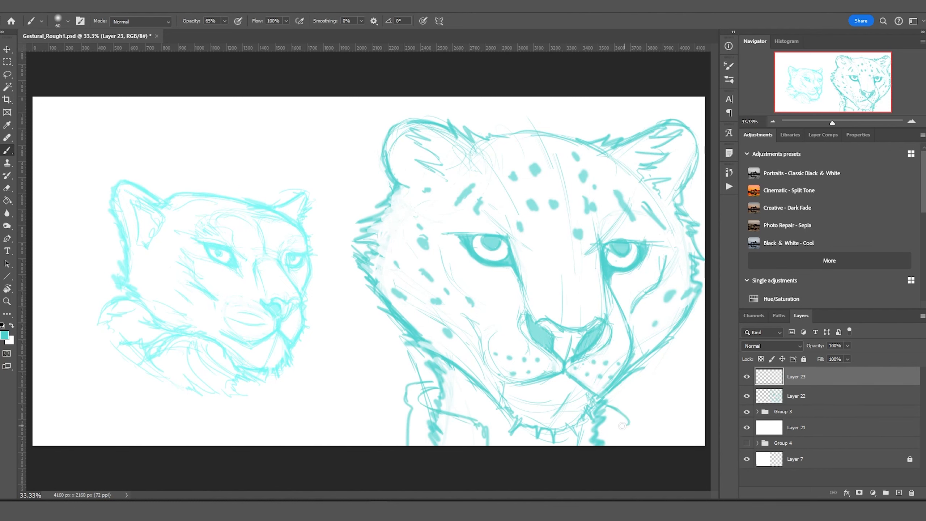
drag(584, 410, 627, 445)
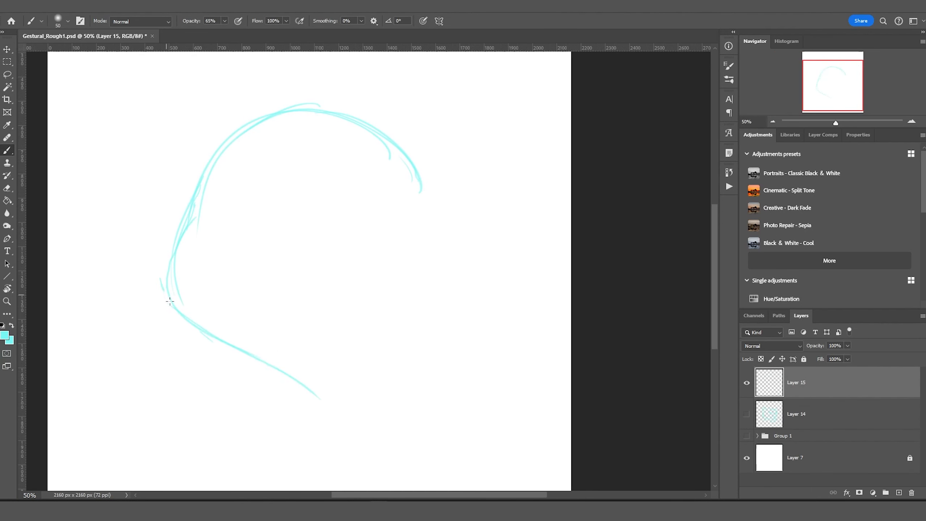
Draw the new head outline and neck, undo the horizontal guide strokes, and add a long right-side curve.
drag(412, 149, 443, 329)
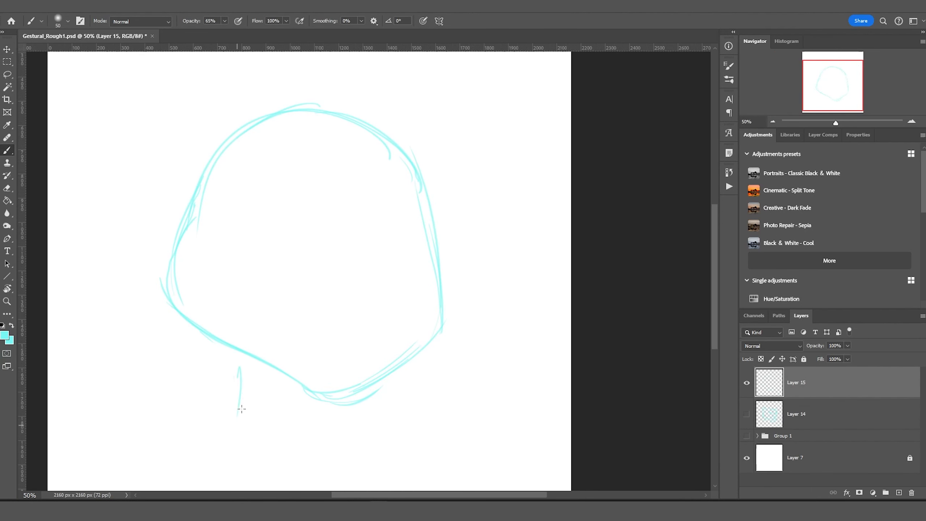
drag(246, 356, 232, 445)
drag(336, 401, 321, 483)
mouse_move(240, 146)
mouse_down()
mouse_move(206, 268)
mouse_move(283, 269)
mouse_up()
drag(134, 169, 251, 228)
drag(226, 228, 495, 208)
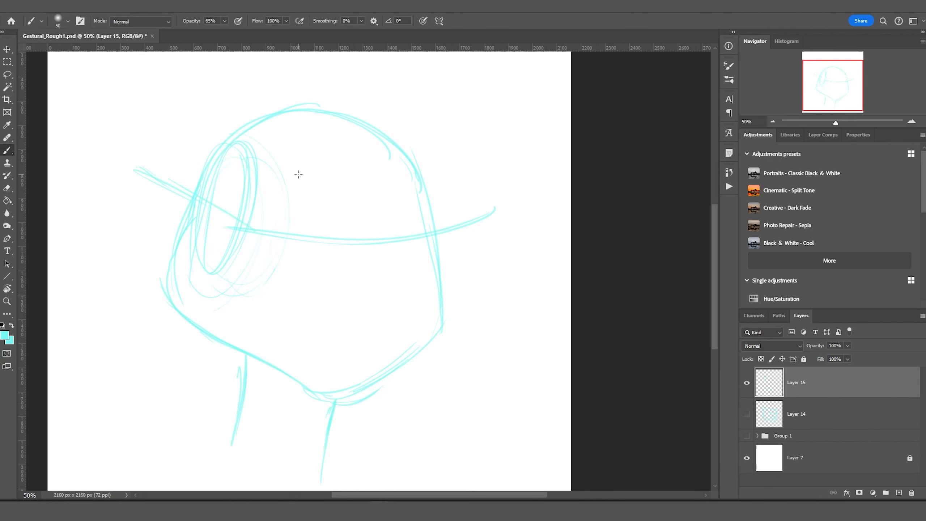
key(ctrl+z)
key(ctrl+z)
key(ctrl+z)
drag(316, 75, 319, 416)
Sketch and reinforce the round muzzle circle and draw the nose inside it.
mouse_move(296, 364)
mouse_down()
mouse_move(379, 292)
mouse_move(390, 321)
mouse_move(345, 399)
mouse_move(329, 372)
mouse_up()
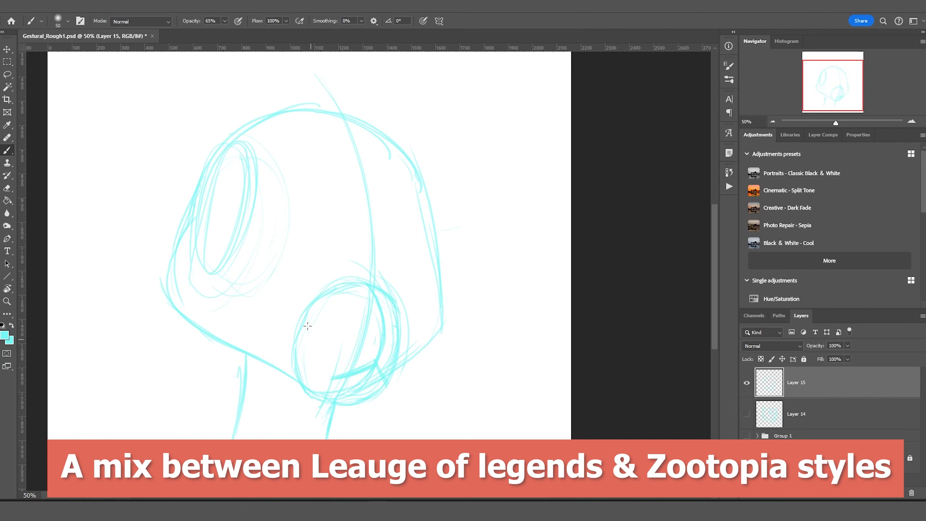
mouse_move(443, 328)
mouse_down()
mouse_move(398, 368)
mouse_move(326, 372)
mouse_up()
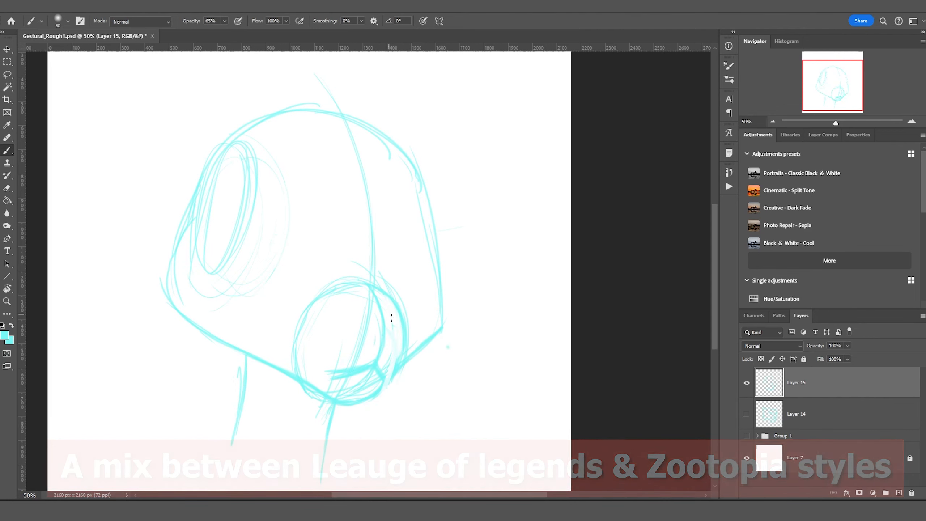
mouse_move(348, 315)
mouse_down()
mouse_move(402, 330)
mouse_move(370, 355)
mouse_up()
mouse_move(356, 319)
mouse_down()
mouse_move(400, 327)
mouse_move(350, 337)
mouse_move(369, 336)
mouse_up()
Add the nose line and both narrow eyes with heavy reshaped eyelids.
drag(367, 286, 332, 321)
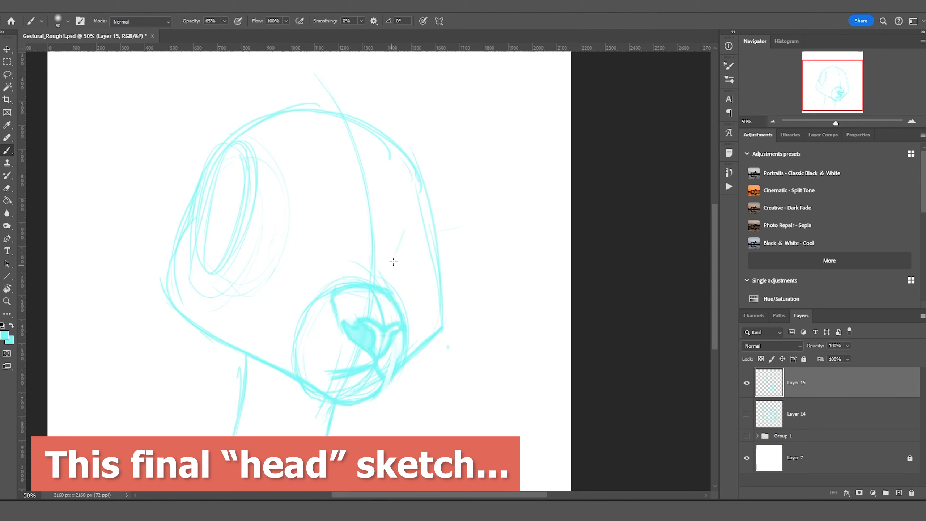
drag(412, 221, 391, 264)
drag(299, 211, 325, 265)
drag(271, 217, 256, 237)
drag(402, 223, 442, 244)
drag(273, 233, 310, 235)
drag(276, 239, 312, 259)
drag(269, 229, 312, 235)
drag(399, 239, 432, 241)
mouse_move(396, 261)
mouse_down()
mouse_move(421, 251)
mouse_move(389, 386)
mouse_up()
Draw the cheek, jaw and left head side, then duplicate Layer 15 as Layer 15 copy.
drag(280, 372, 248, 358)
drag(194, 184, 168, 315)
drag(171, 291, 202, 330)
key(ctrl+j)
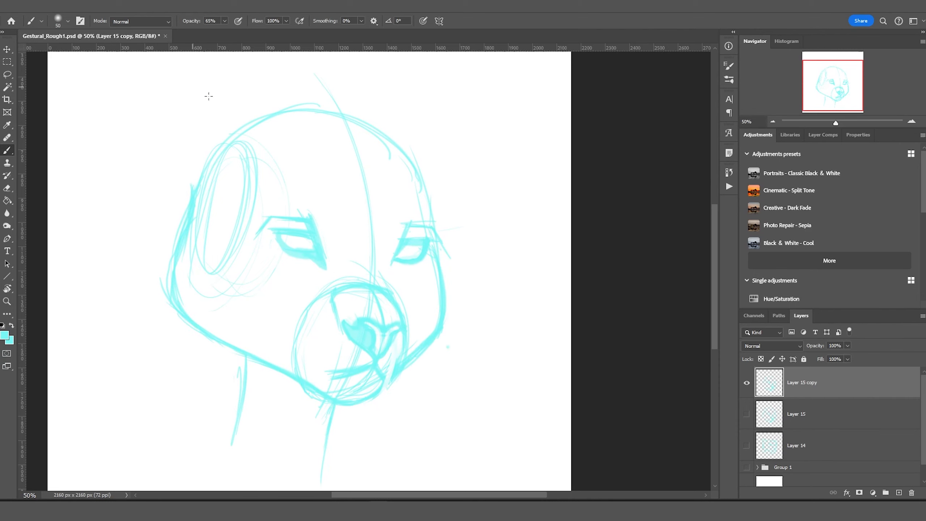
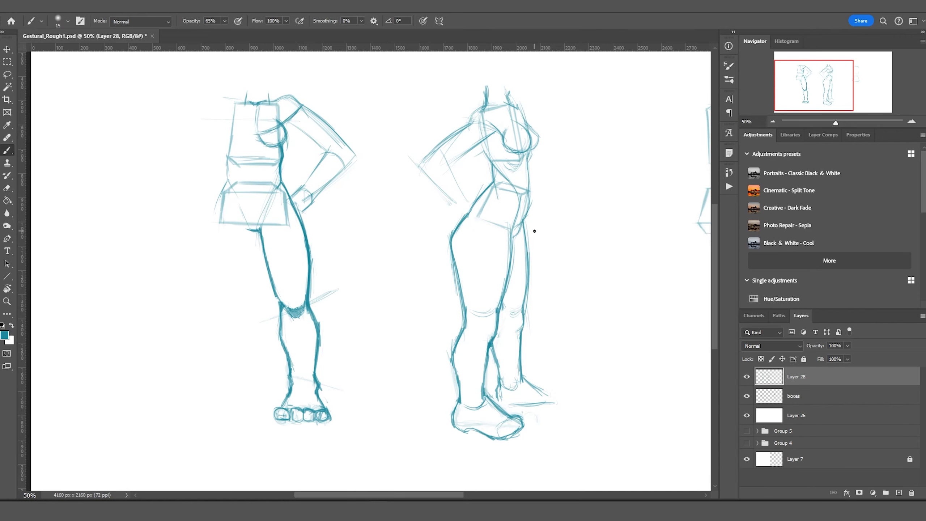
Extend the side figure's rear foot and move the front figure's foot about 25 px down.
drag(531, 388, 485, 398)
key(l)
drag(256, 363, 257, 361)
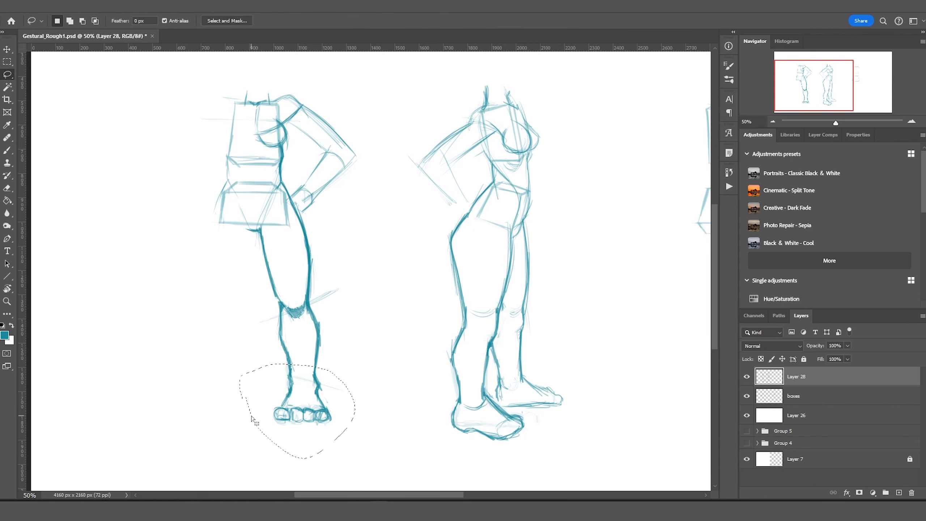
key(v)
drag(303, 404, 303, 414)
key(ctrl+d)
Sketch a flexed raised arm with a fist on the front figure.
key(b)
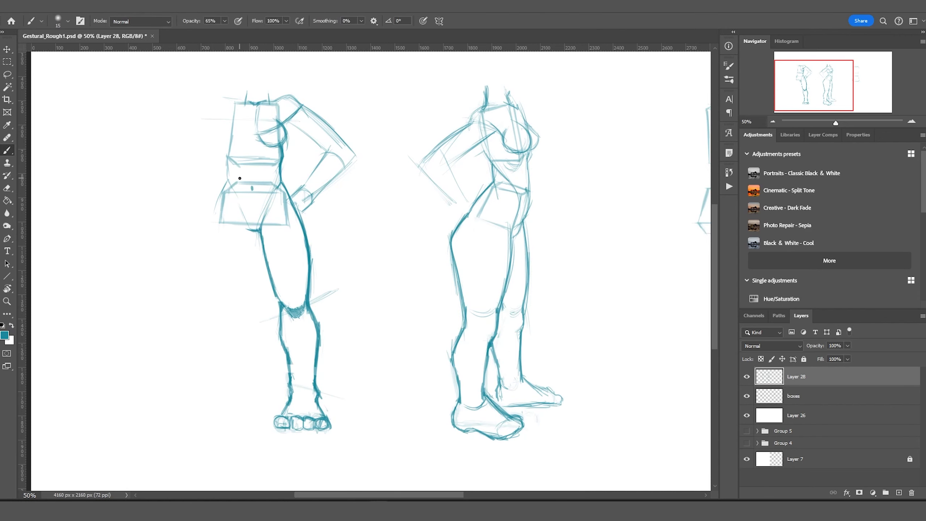
drag(239, 178, 345, 288)
drag(328, 210, 270, 211)
drag(328, 235, 265, 232)
mouse_move(272, 212)
mouse_down()
mouse_move(274, 173)
mouse_move(246, 228)
mouse_up()
drag(259, 231, 326, 236)
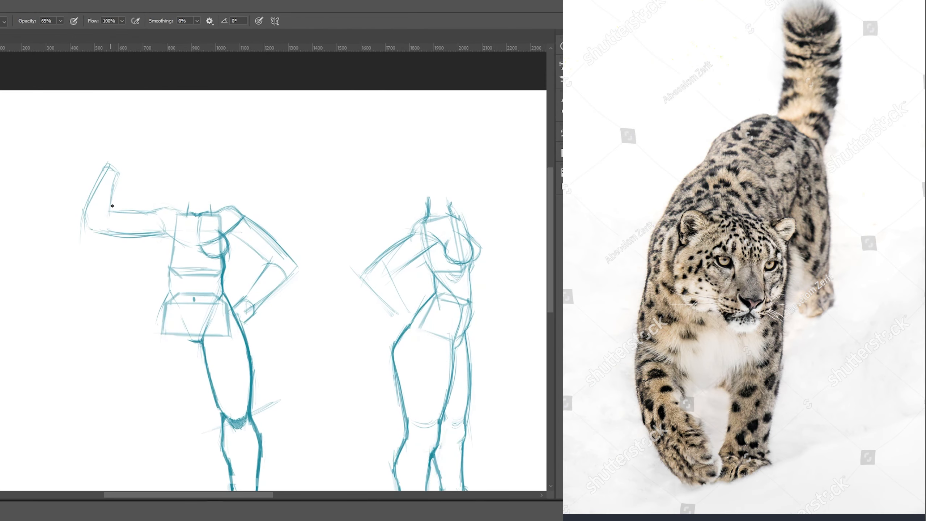
mouse_move(112, 205)
mouse_down()
mouse_move(109, 164)
mouse_move(133, 177)
mouse_move(131, 154)
mouse_move(144, 174)
mouse_up()
Lasso the front figure's leg half, duplicate it and flip it horizontally into the second leg.
key(v)
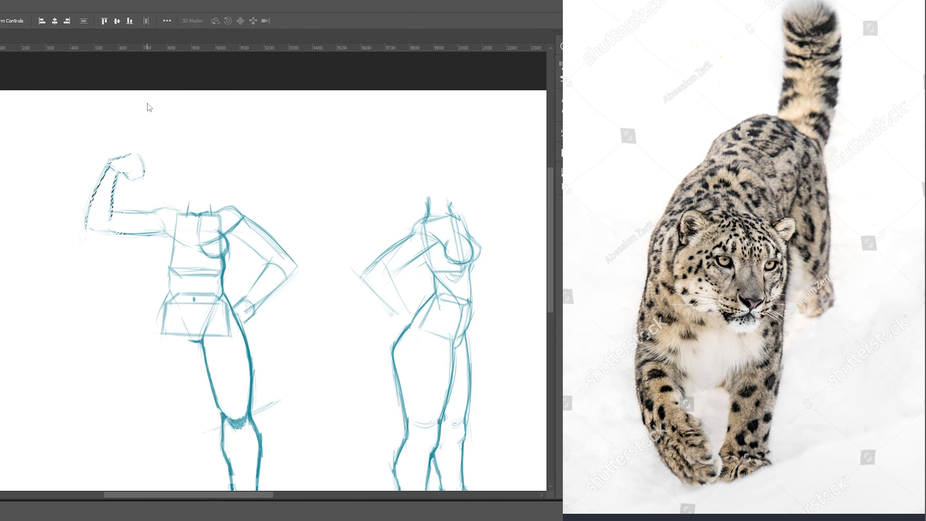
key(ctrl+minus)
key(ctrl+plus)
key(l)
drag(182, 347, 310, 291)
key(ctrl+j)
key(ctrl+t)
drag(155, 355, 67, 485)
key(shift+Right)
key(shift+Right)
key(shift+Right)
key(Return)
Darken the front figure's hip, thigh, forearm and raised upper-arm contours.
key(b)
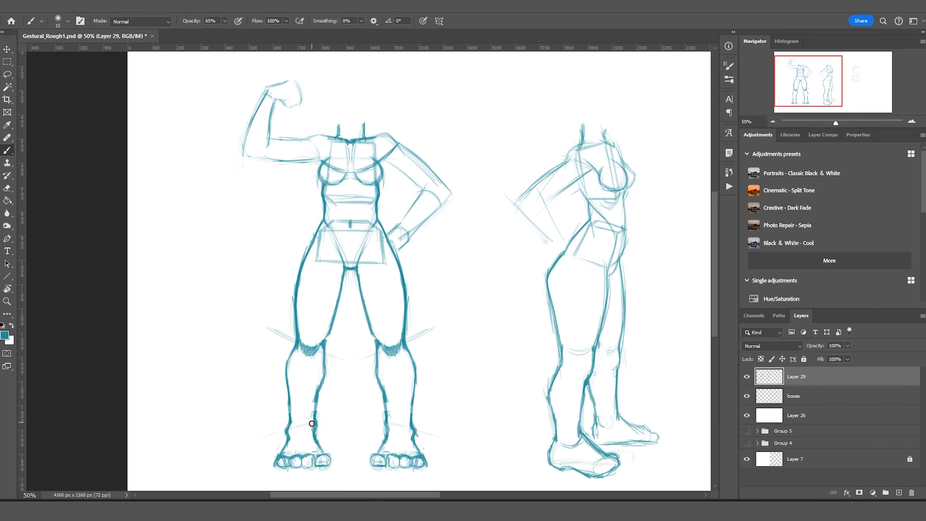
drag(317, 222, 293, 289)
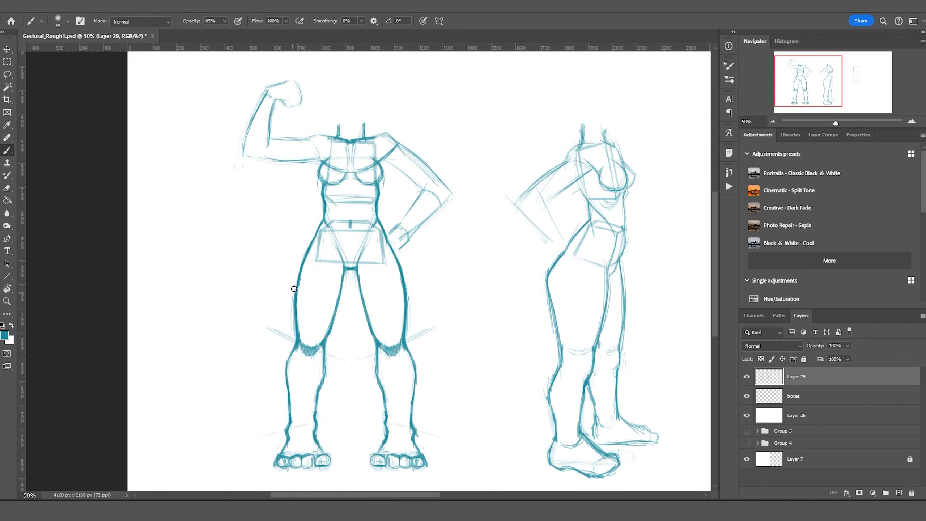
drag(452, 191, 402, 239)
drag(320, 134, 272, 141)
drag(321, 161, 245, 153)
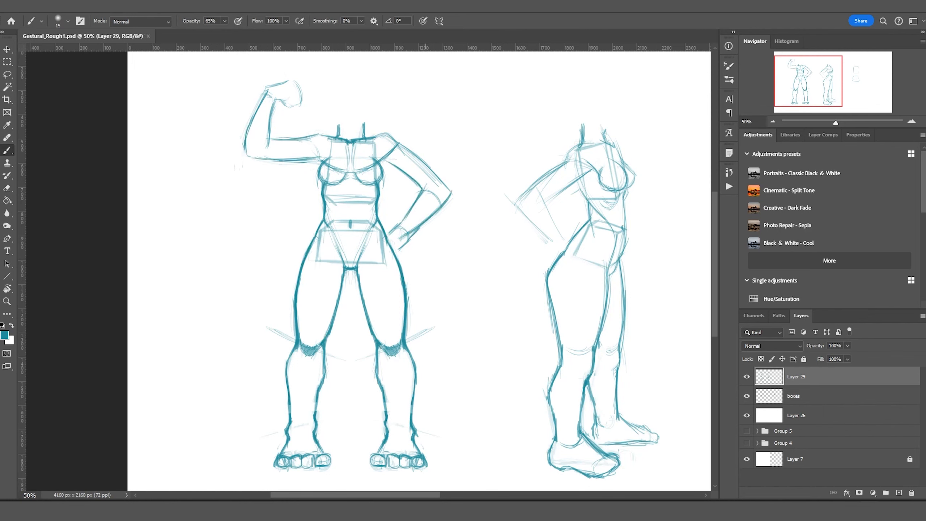
Darken the side figure's thigh, shin, back-leg and waist contours.
drag(610, 273, 584, 403)
drag(595, 368, 582, 427)
mouse_move(616, 385)
mouse_down()
mouse_move(622, 329)
mouse_move(615, 423)
mouse_up()
drag(625, 267, 621, 346)
drag(626, 228, 621, 287)
mouse_move(617, 237)
mouse_down()
mouse_move(605, 312)
mouse_move(588, 215)
mouse_move(625, 239)
mouse_up()
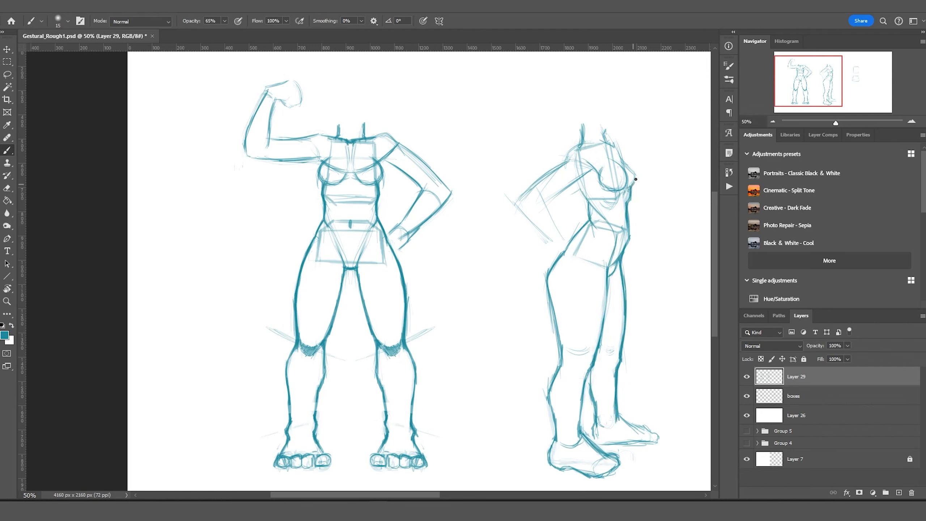
Darken the side figure's chest, upper-arm and forearm lines.
drag(636, 179, 616, 191)
drag(591, 170, 556, 197)
drag(538, 190, 565, 239)
drag(573, 148, 518, 203)
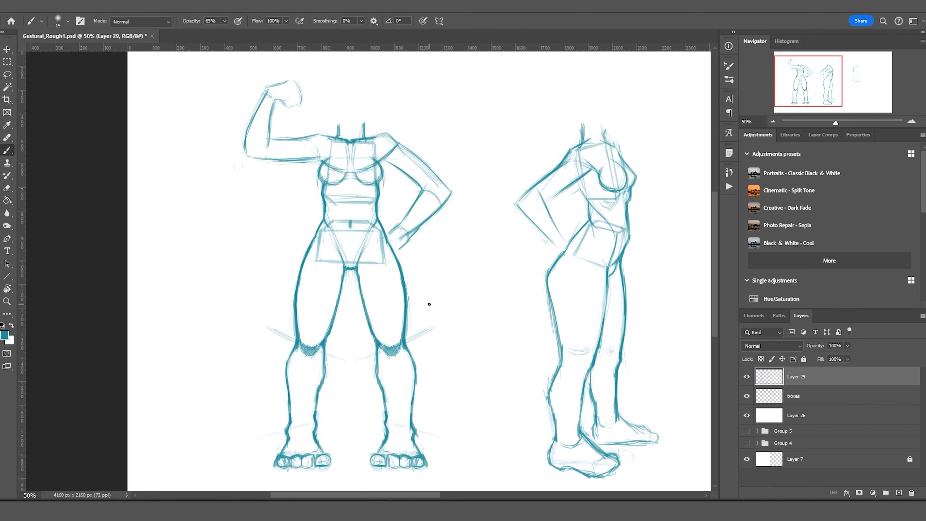
Make and clear a lasso selection beside the side figure's feet.
key(l)
drag(667, 387, 657, 456)
key(ctrl+d)
key(m)
scroll(310, 238, right, 3)
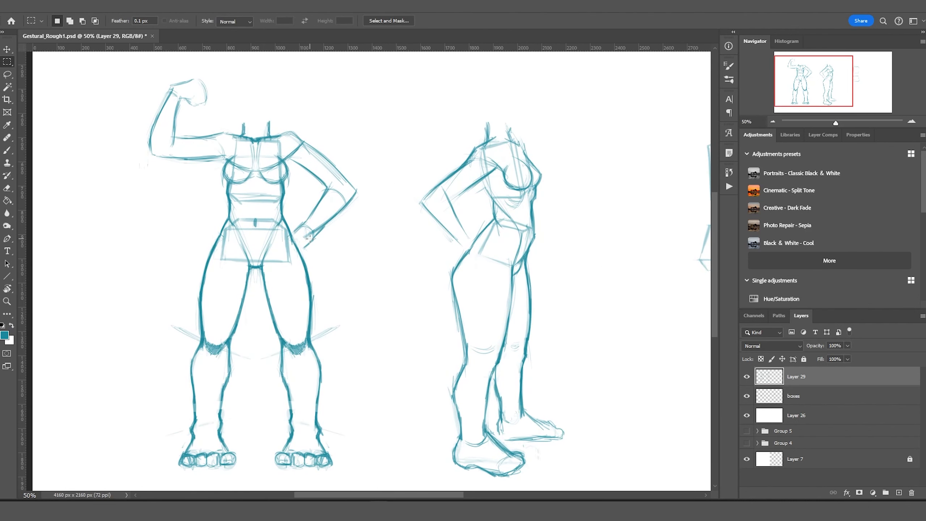
Lasso the side figure's arm and rotate it upward with Free Transform.
key(b)
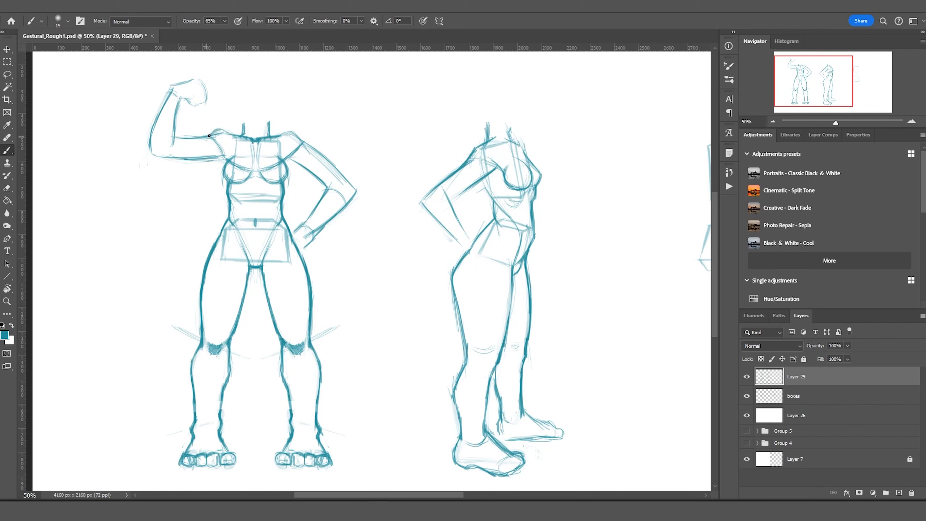
drag(497, 141, 495, 121)
key(l)
drag(484, 182, 416, 255)
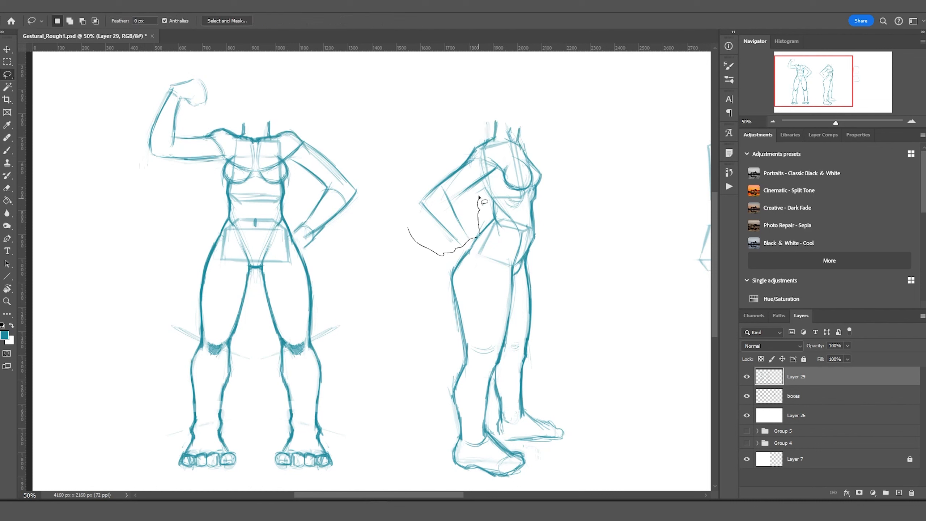
key(ctrl+t)
drag(507, 263, 517, 120)
key(Return)
key(ctrl+d)
key(m)
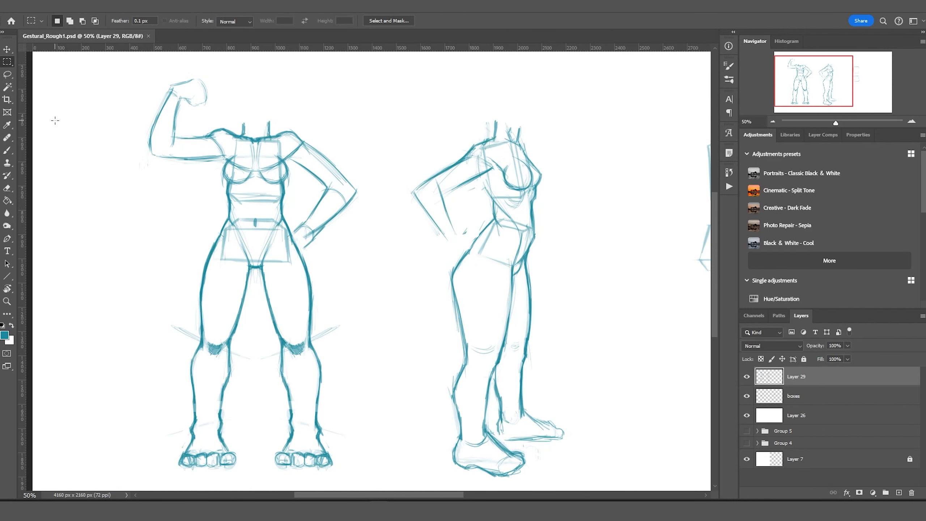
Sketch the back figure's leg over its boxes, from the outer hip curve down to the foot.
key(b)
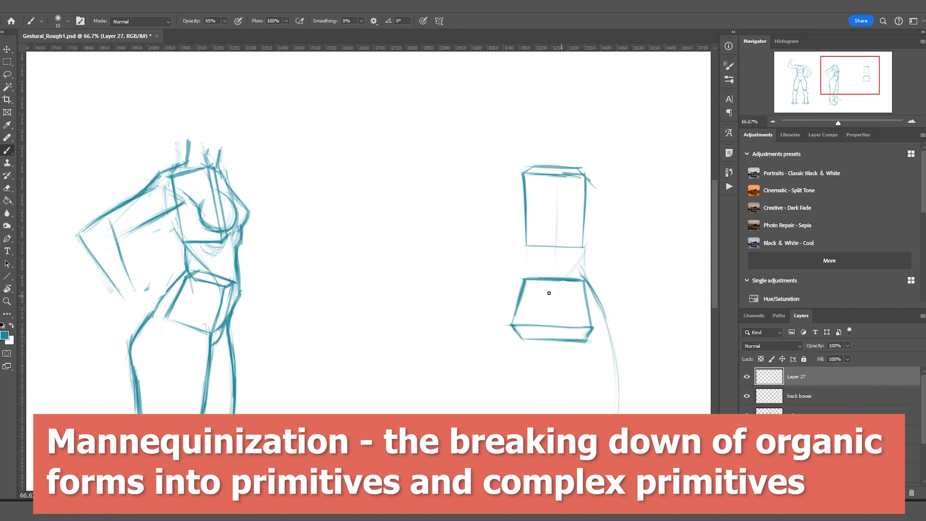
drag(591, 197, 588, 239)
drag(588, 181, 586, 279)
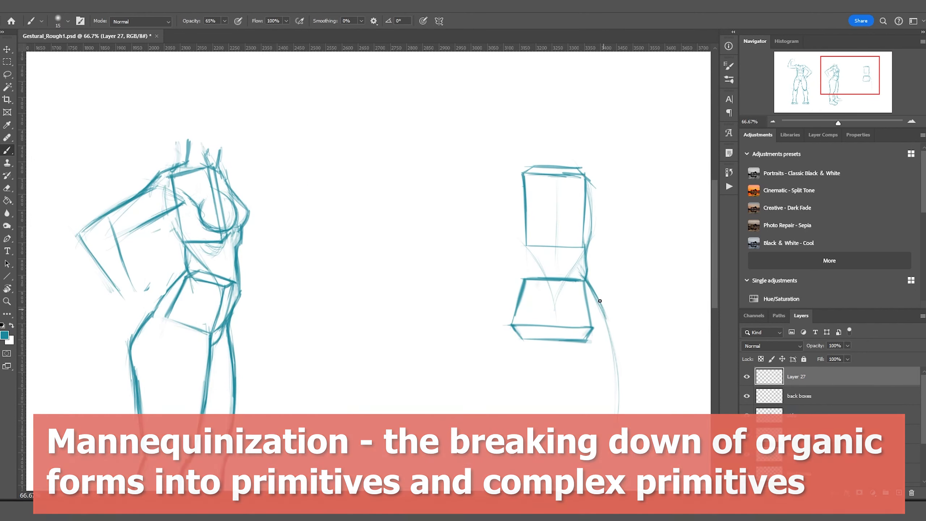
drag(557, 341, 595, 355)
drag(564, 350, 580, 442)
drag(609, 328, 627, 448)
drag(586, 279, 631, 431)
drag(555, 283, 581, 406)
scroll(563, 350, down, 3)
drag(623, 329, 630, 383)
scroll(631, 383, down, 3)
drag(584, 330, 626, 439)
Lasso the back figure's lower leg and rotate it so the foot sits further right.
key(l)
drag(640, 450, 651, 436)
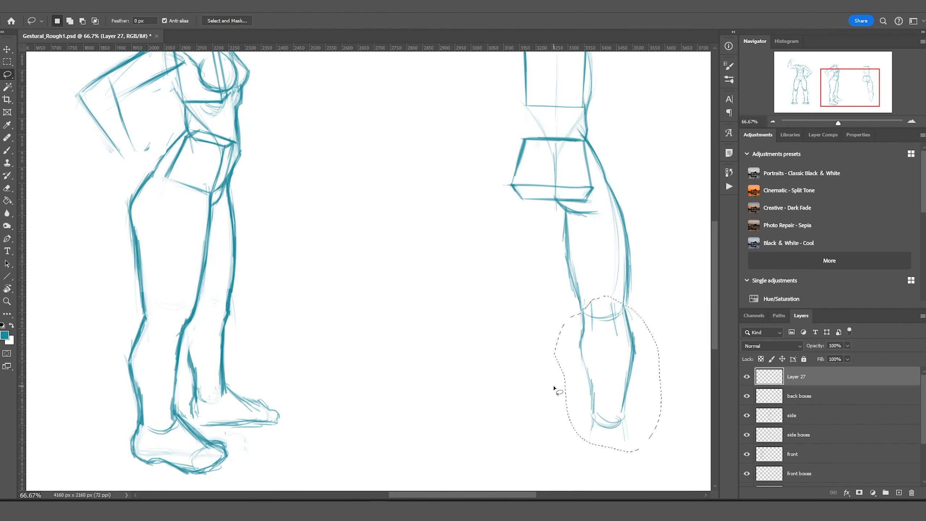
key(ctrl+t)
drag(554, 388, 557, 405)
key(Return)
key(ctrl+d)
key(b)
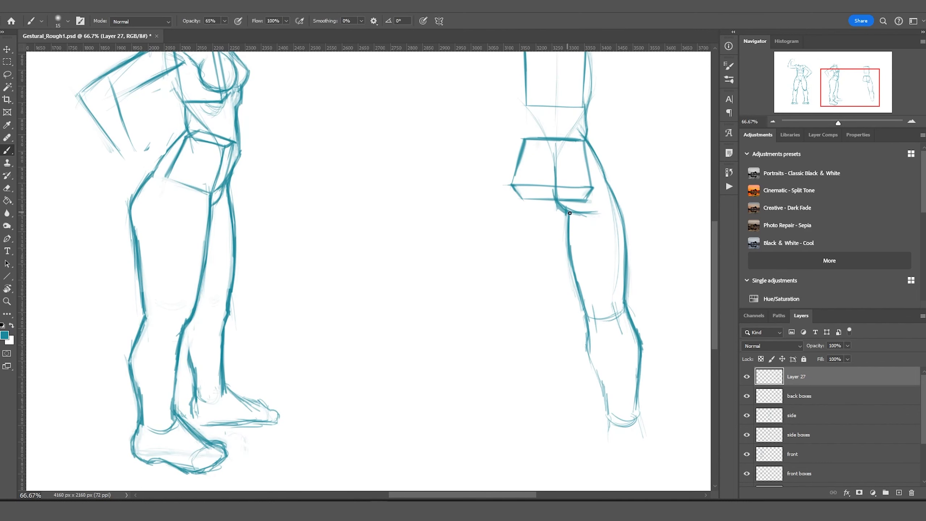
key(ctrl+minus)
key(ctrl+minus)
ctrl+click(321, 393)
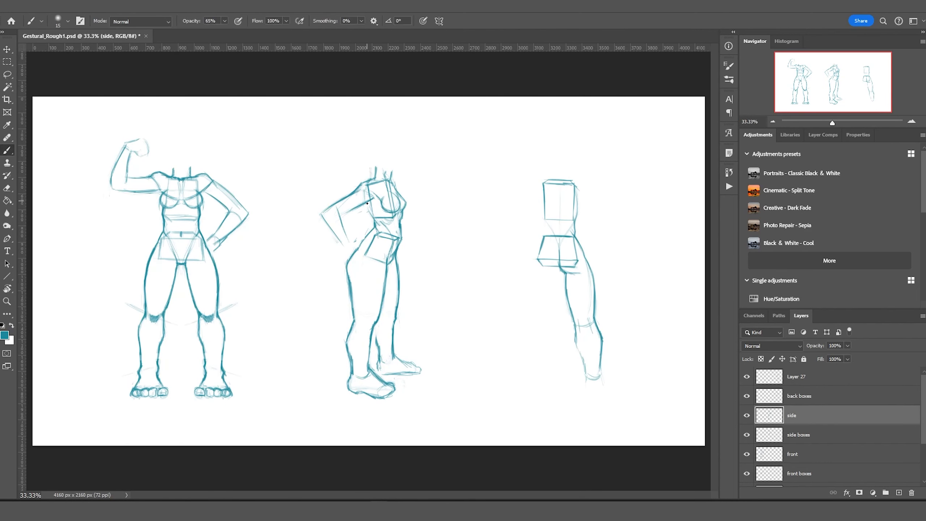
Sketch the back figure's lower leg and an outstretched arm with elbow, forearm and hand.
scroll(618, 295, up, 1)
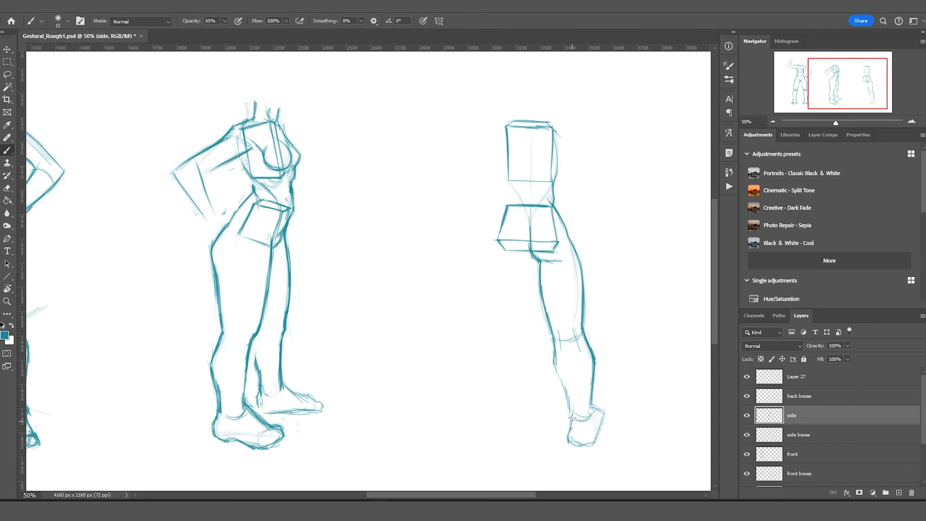
mouse_move(571, 417)
mouse_down()
mouse_move(703, 471)
mouse_move(634, 401)
mouse_up()
drag(616, 322, 653, 436)
mouse_move(580, 139)
mouse_down()
mouse_move(590, 118)
mouse_move(641, 109)
mouse_up()
mouse_move(624, 118)
mouse_down()
mouse_move(672, 169)
mouse_move(664, 167)
mouse_up()
drag(656, 255, 555, 243)
drag(565, 142, 625, 204)
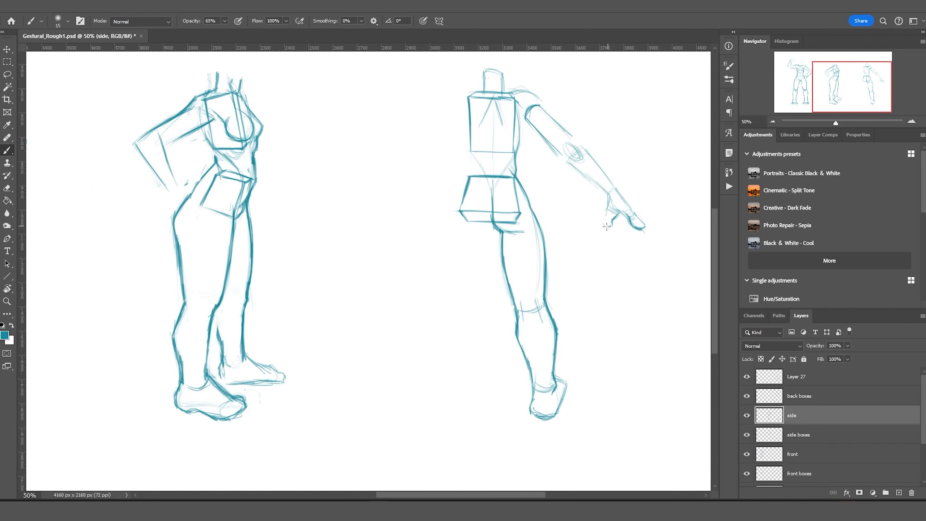
drag(622, 199, 580, 147)
mouse_move(543, 98)
mouse_down()
mouse_move(539, 118)
mouse_move(507, 138)
mouse_move(493, 200)
mouse_up()
Duplicate Layer 27, flip the copy horizontally and move it into place as the other arm and leg.
key(m)
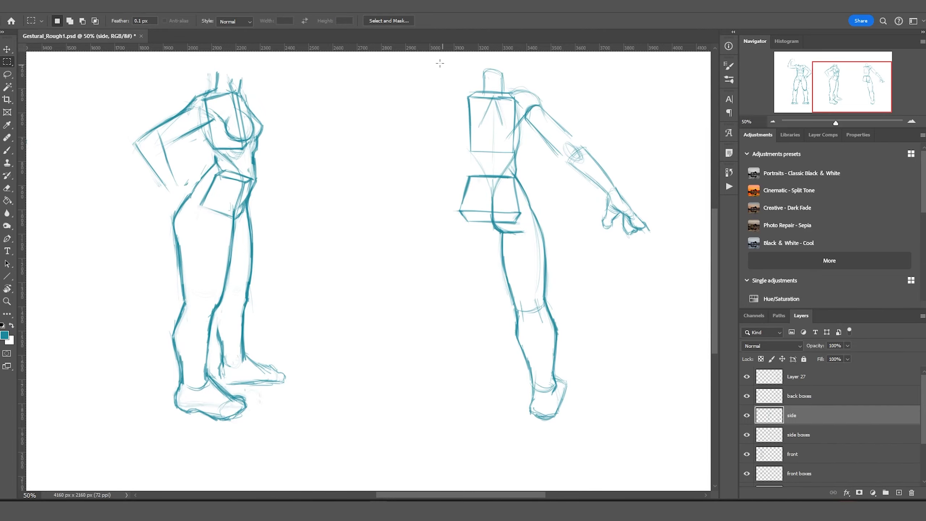
click(769, 377)
key(ctrl+j)
click(109, 4)
click(217, 484)
drag(630, 269, 504, 269)
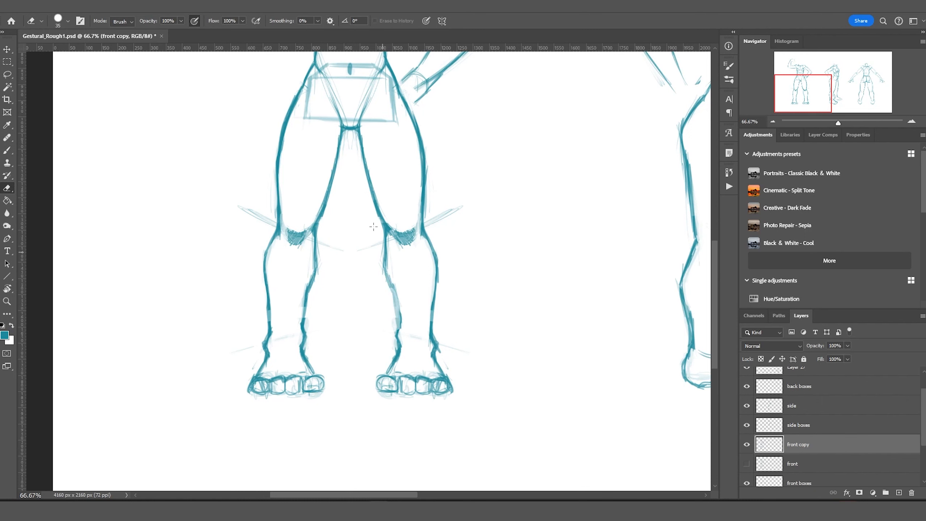
Erase and redraw the front figure's right foot as a toe outline, then darken the shin.
key(e)
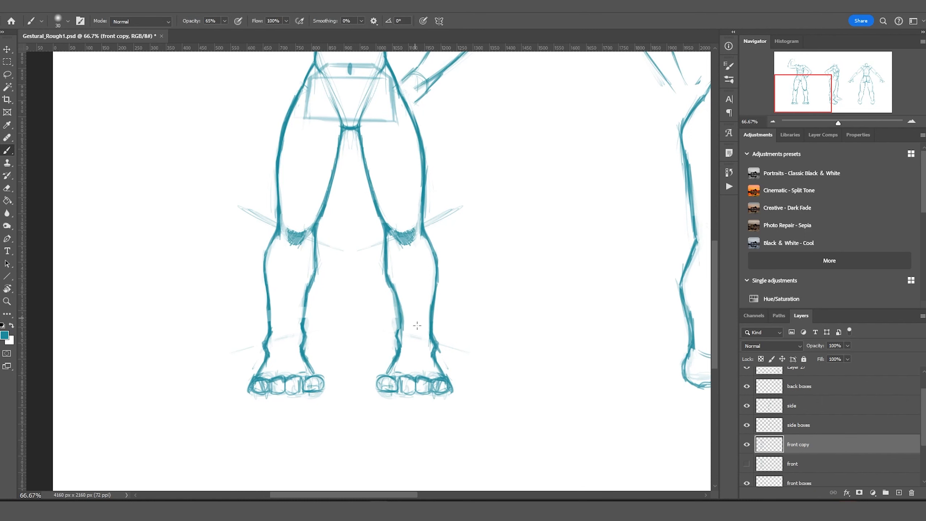
drag(379, 386, 449, 383)
key(b)
drag(399, 344, 388, 383)
mouse_move(425, 345)
mouse_down()
mouse_move(438, 390)
mouse_move(438, 381)
mouse_up()
drag(434, 336, 441, 361)
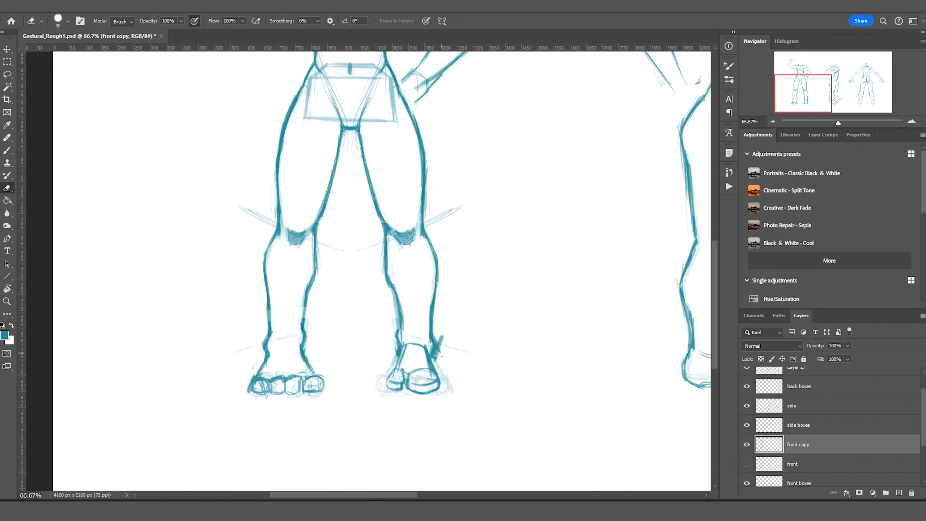
alt+click(362, 320)
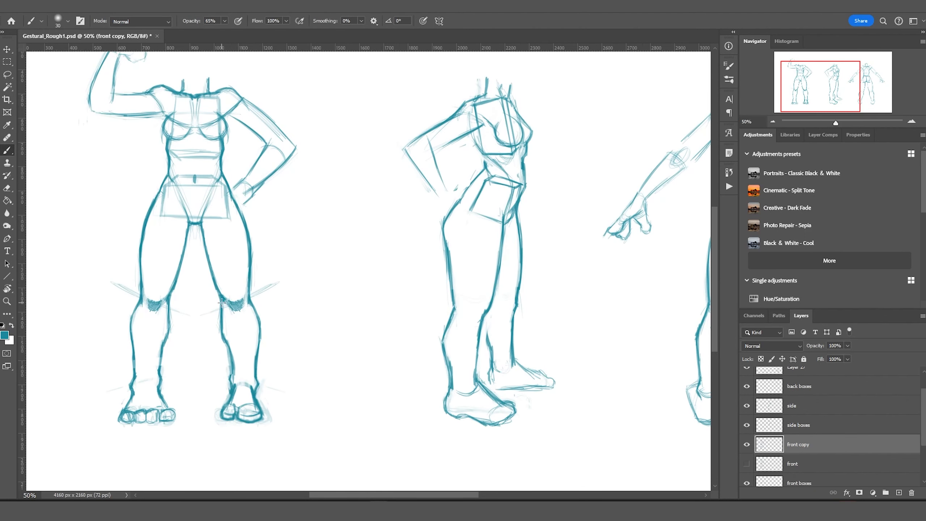
mouse_move(224, 328)
mouse_down()
mouse_move(233, 352)
mouse_move(150, 365)
mouse_up()
Copy and flip the lower leg onto the other leg, merge it into Layer 28 and transform the left foot.
key(ctrl+j)
key(ctrl+t)
key(Return)
shift+click(839, 463)
key(ctrl+e)
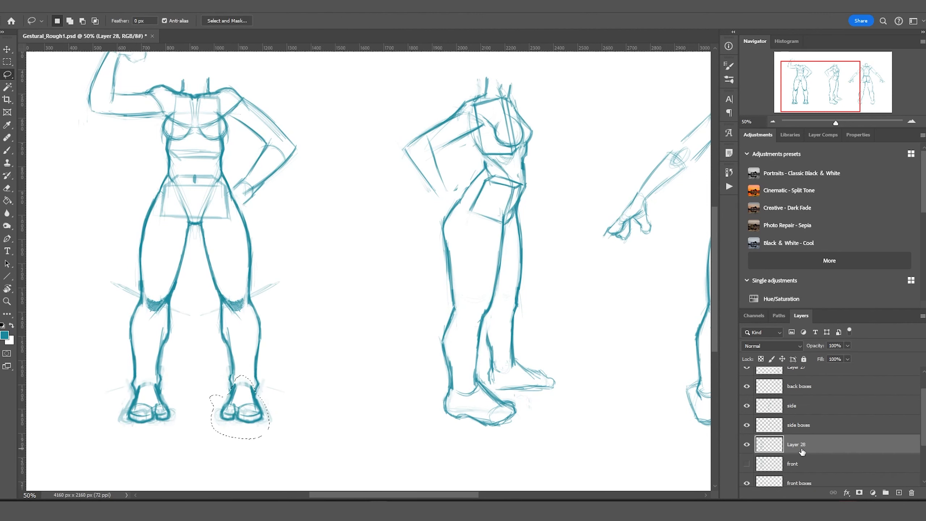
key(b)
key(l)
drag(120, 387, 103, 393)
key(ctrl+t)
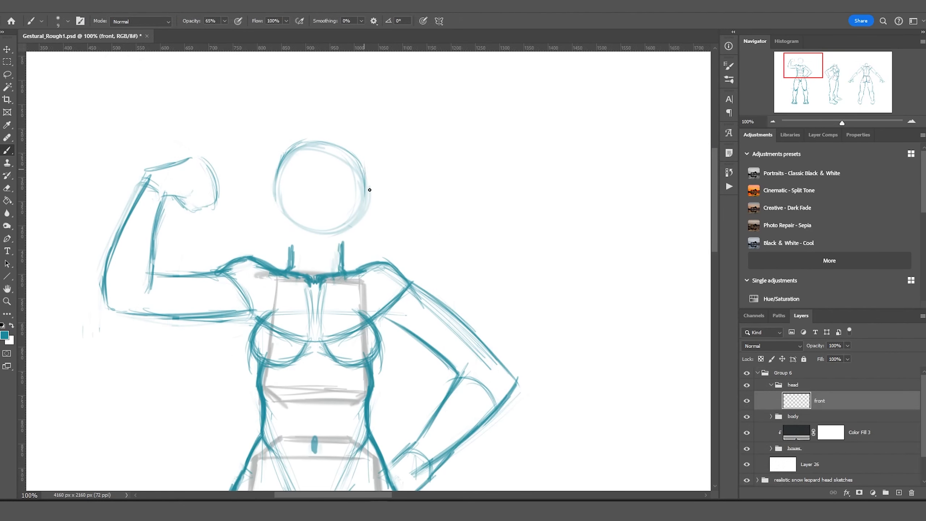
Draw the jaw and chin under the front figure's head circle.
drag(366, 166, 325, 248)
mouse_move(376, 204)
mouse_down()
mouse_move(306, 251)
mouse_move(328, 250)
mouse_move(266, 217)
mouse_up()
drag(375, 223, 363, 177)
Sketch the front face's construction lines, closed eye, lips and mouth, and reinforce the right jaw.
drag(285, 198, 350, 200)
drag(283, 211, 321, 241)
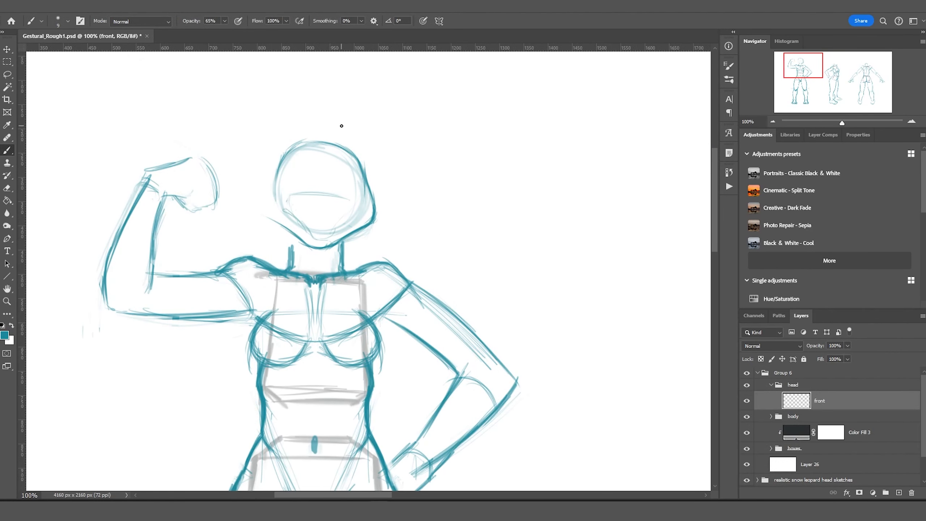
drag(287, 193, 355, 197)
drag(352, 204, 321, 239)
drag(320, 144, 320, 267)
mouse_move(351, 208)
mouse_down()
mouse_move(336, 200)
mouse_move(348, 203)
mouse_up()
drag(336, 188, 326, 207)
mouse_move(308, 219)
mouse_down()
mouse_move(330, 220)
mouse_move(320, 232)
mouse_up()
mouse_move(320, 232)
mouse_down()
mouse_move(330, 221)
mouse_move(333, 246)
mouse_up()
drag(356, 150, 373, 211)
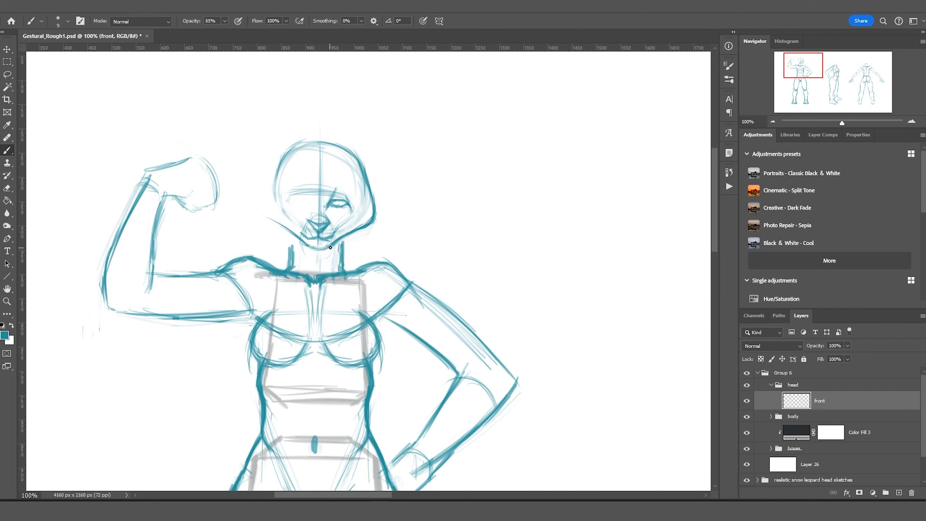
Darken the nose, add an ear and redraw the right jaw, then duplicate the half head for mirroring.
key(l)
mouse_move(273, 228)
mouse_down()
mouse_move(364, 154)
mouse_move(318, 136)
mouse_up()
key(ctrl+d)
key(b)
drag(325, 221, 309, 230)
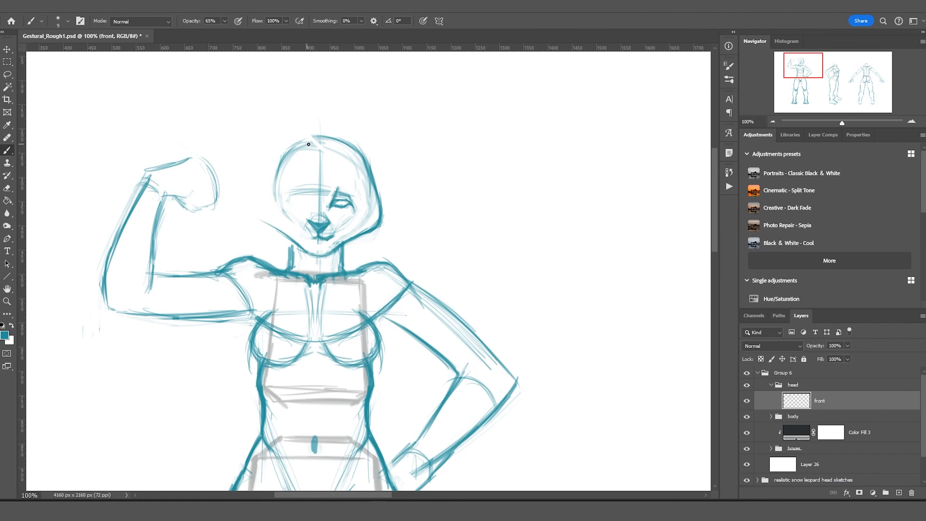
drag(348, 141, 385, 147)
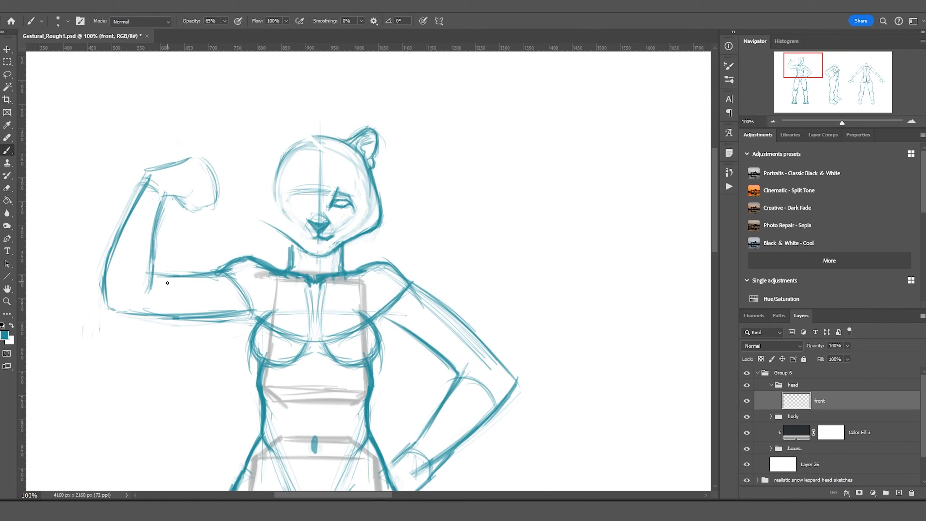
drag(351, 241, 384, 227)
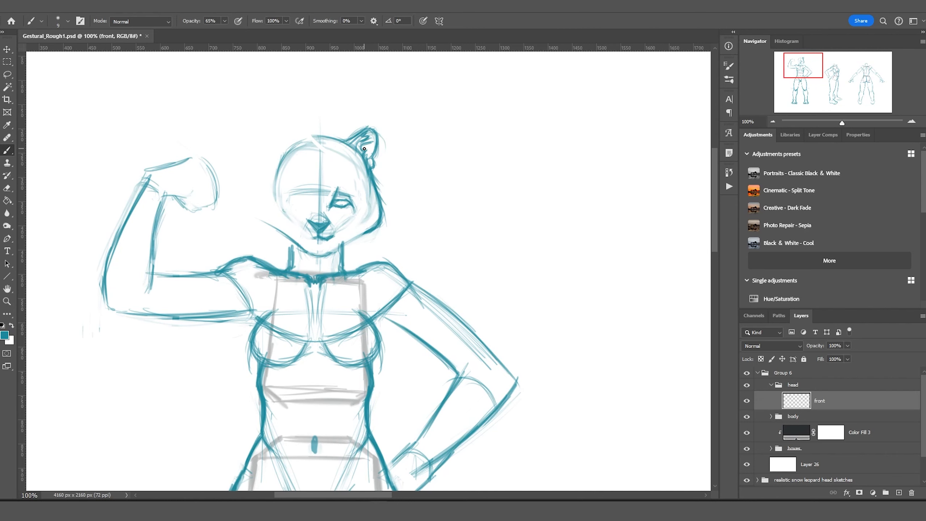
drag(311, 167, 333, 175)
key(ctrl+j)
key(v)
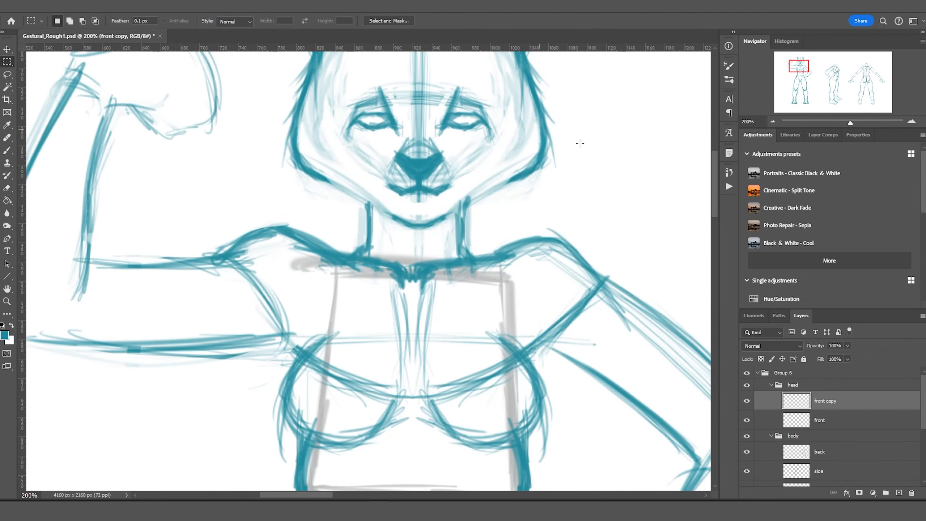
Select and scale down the front face's right eye, then delete the centre guide line.
key(m)
key(ctrl+minus)
key(ctrl+minus)
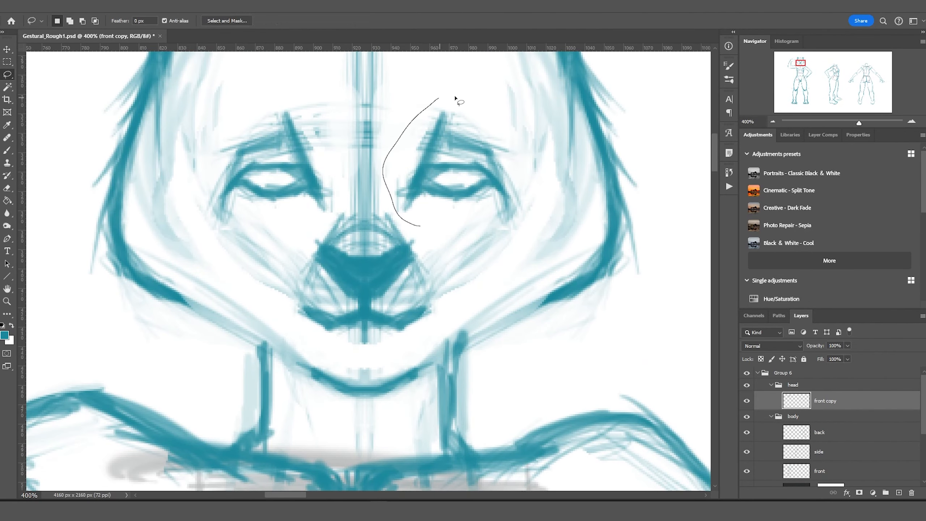
drag(396, 102, 576, 229)
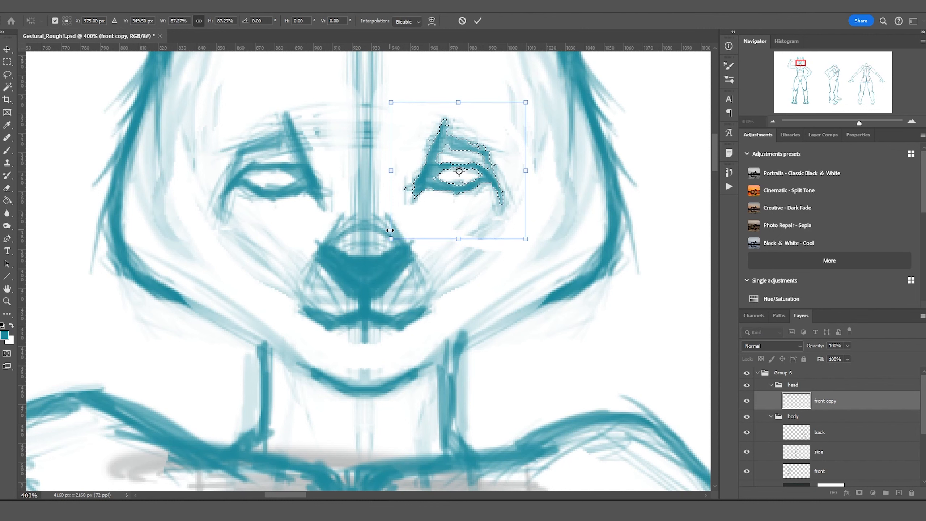
key(ctrl+d)
key(ctrl+minus)
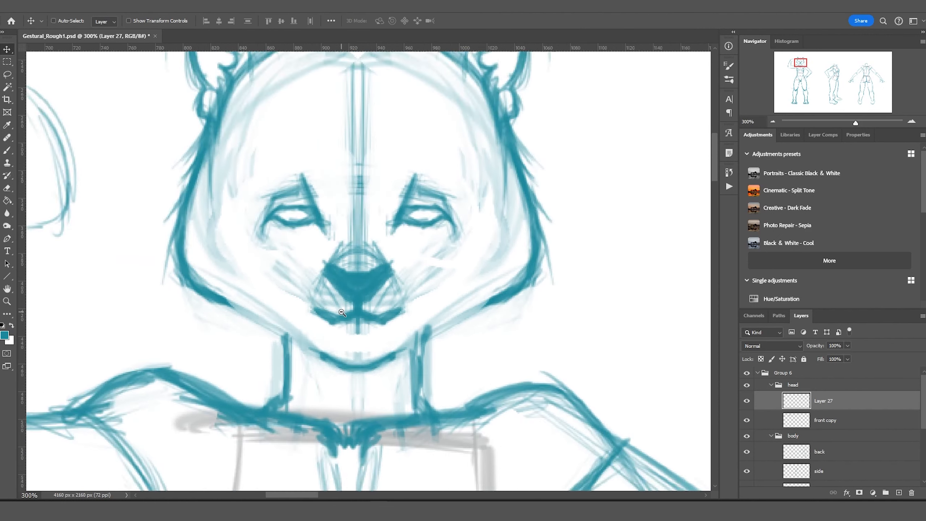
key(Delete)
Brush seven leopard spots across the forehead and one on each cheek.
key(b)
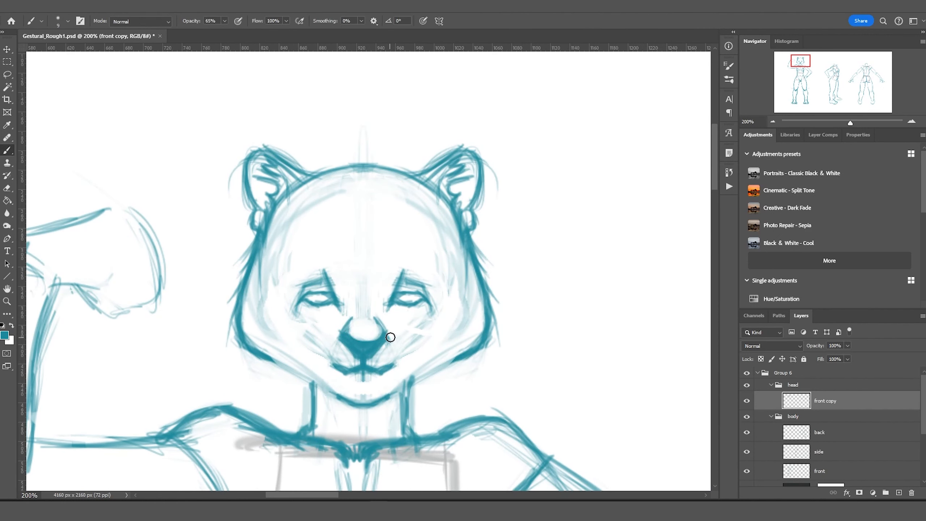
click(400, 215)
click(381, 201)
click(333, 212)
click(316, 232)
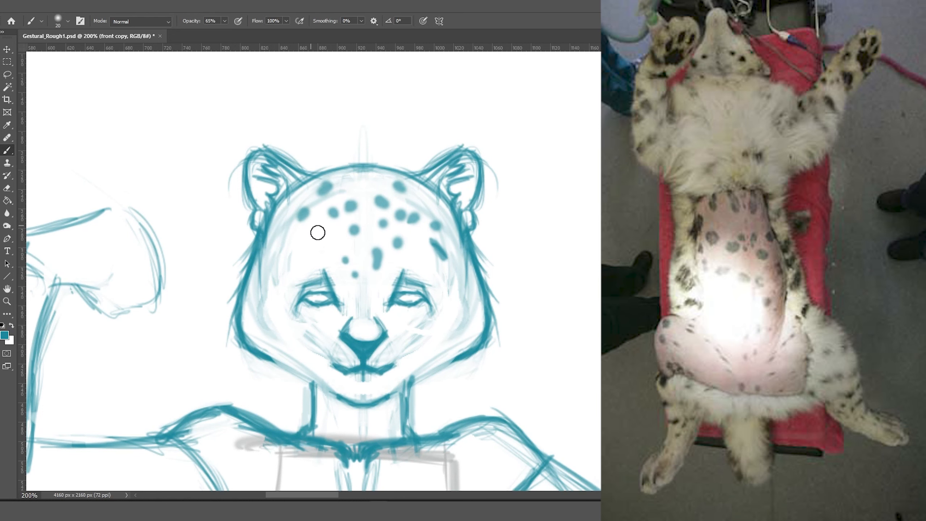
click(377, 255)
click(294, 241)
click(274, 267)
click(269, 294)
click(461, 291)
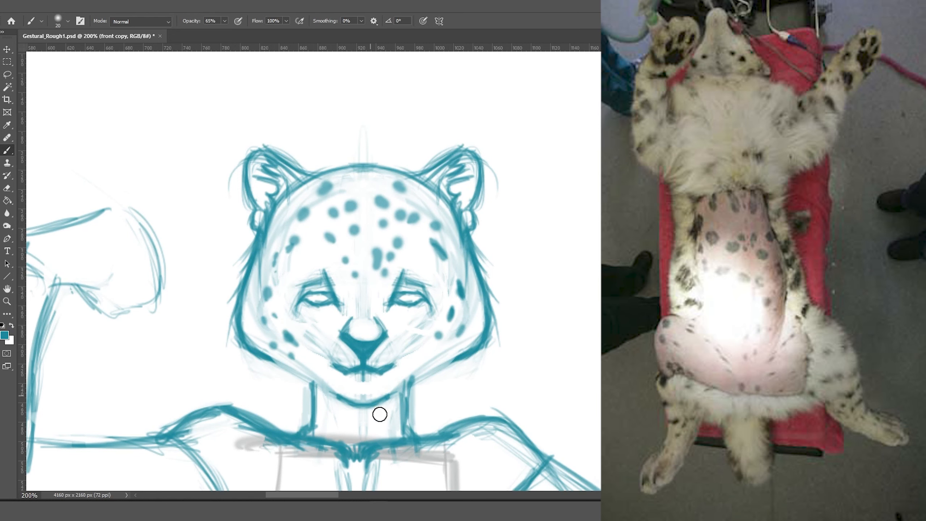
Tilt the canvas view and draw four whisker marks on the muzzle.
key(r)
drag(99, 231, 176, 100)
key(b)
drag(339, 350, 397, 395)
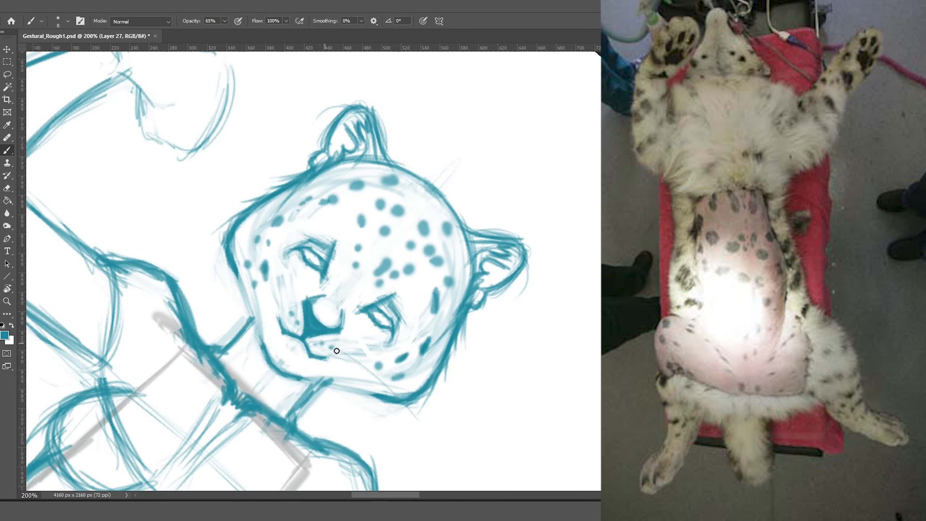
drag(370, 348, 321, 407)
drag(297, 279, 232, 322)
drag(378, 345, 334, 363)
Make the front copy head layer active and reset the canvas rotation to upright.
key(ctrl+minus)
key(ctrl+minus)
key(ctrl+minus)
ctrl+click(540, 212)
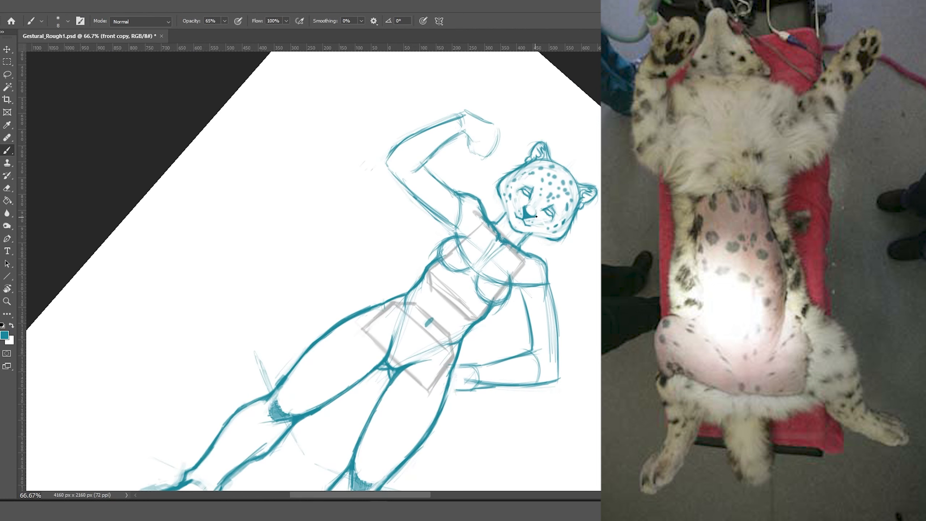
key(Escape)
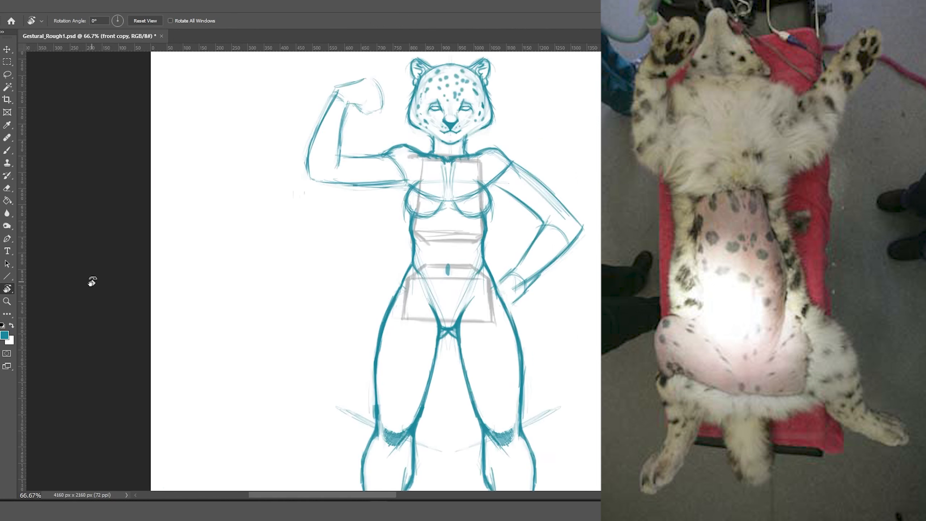
key(ctrl+plus)
key(ctrl+plus)
key(m)
key(ctrl+minus)
key(ctrl+minus)
key(ctrl+plus)
key(ctrl+plus)
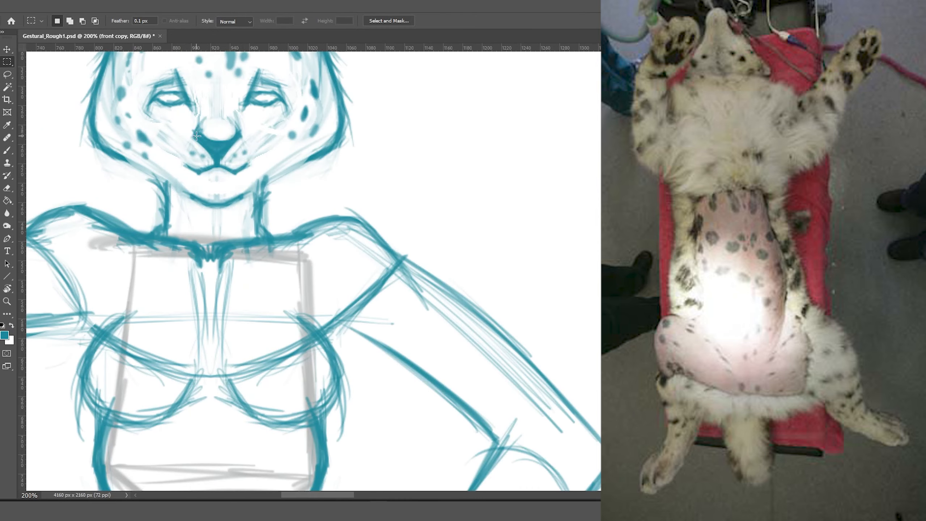
key(b)
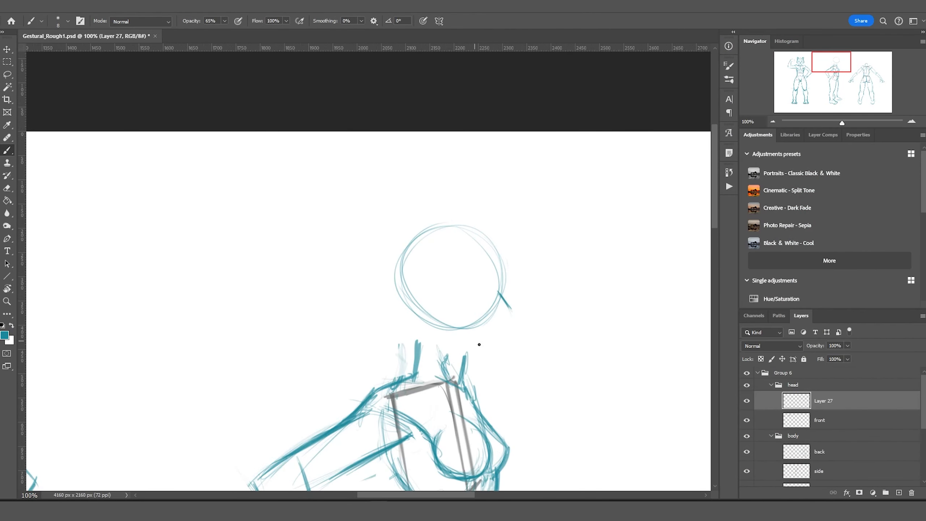
Draw the side-view head's jaw, chin and eye, nudging the head down slightly.
mouse_move(504, 297)
mouse_down()
mouse_move(424, 325)
mouse_move(401, 256)
mouse_move(479, 347)
mouse_up()
drag(468, 221, 502, 296)
key(ctrl+shift+Down)
key(ctrl+shift+Down)
key(ctrl+shift+Down)
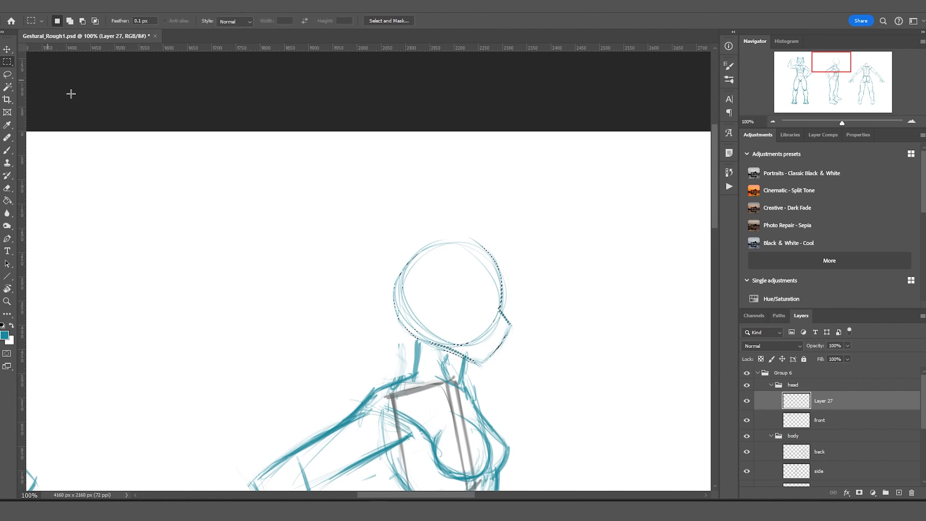
mouse_move(486, 237)
mouse_down()
mouse_move(394, 277)
mouse_move(444, 348)
mouse_up()
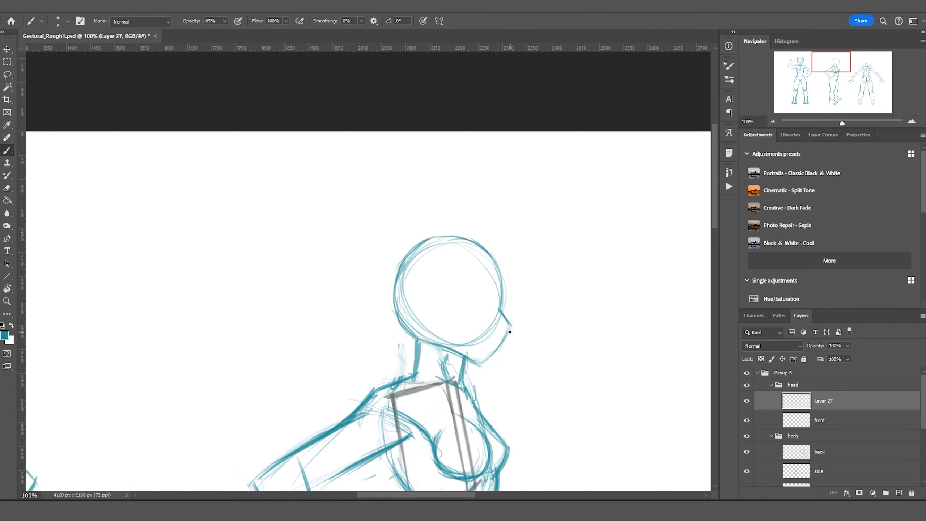
drag(499, 320, 507, 337)
drag(496, 301, 482, 296)
drag(480, 297, 398, 188)
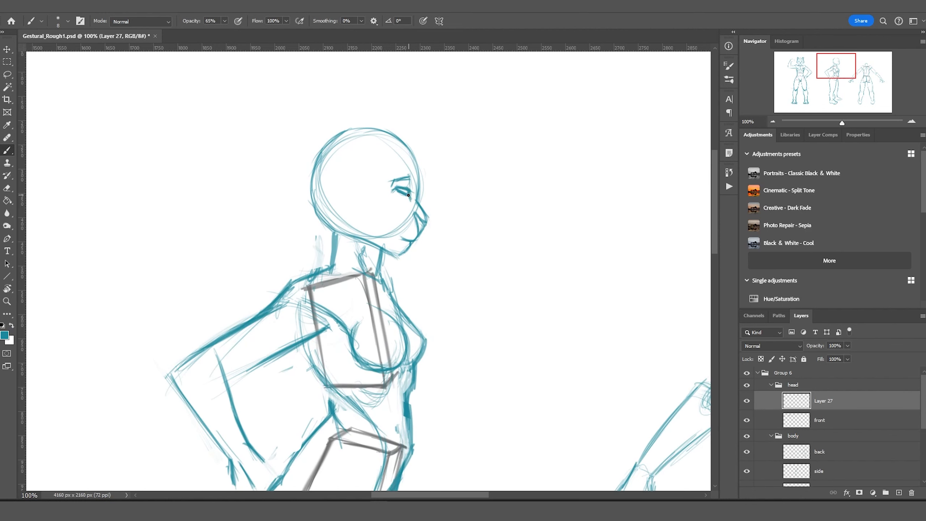
Add two ears on top of the side head and sketch its outline and neck.
mouse_move(325, 144)
mouse_down()
mouse_move(367, 141)
mouse_move(342, 120)
mouse_up()
mouse_move(352, 160)
mouse_down()
mouse_move(334, 126)
mouse_move(314, 184)
mouse_up()
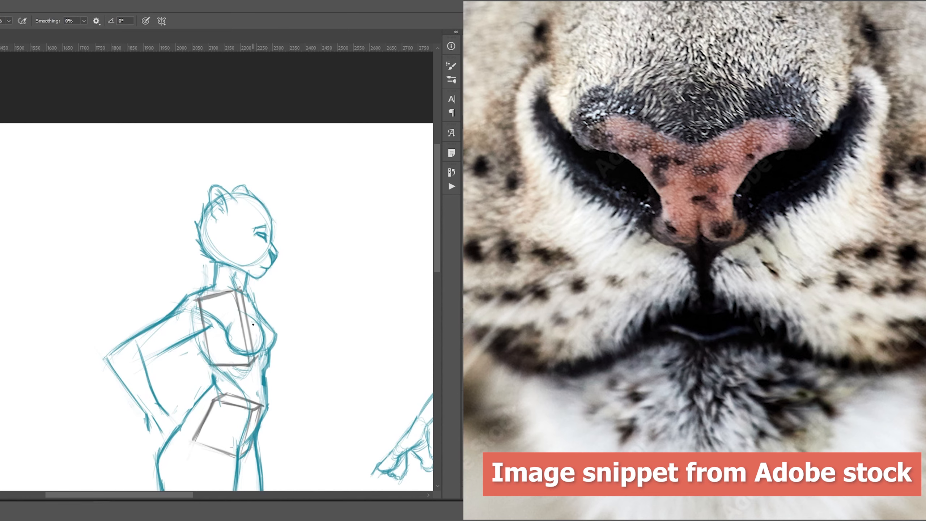
scroll(244, 244, down, 5)
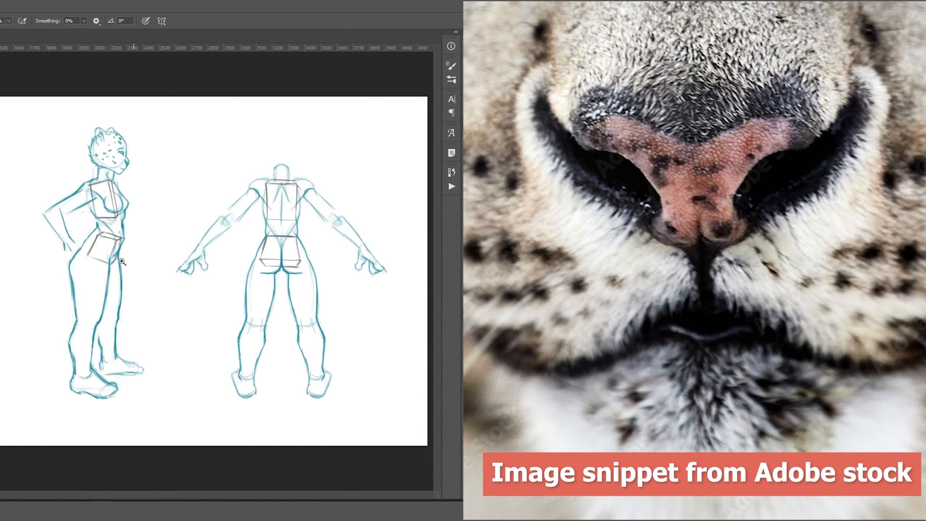
scroll(141, 238, up, 5)
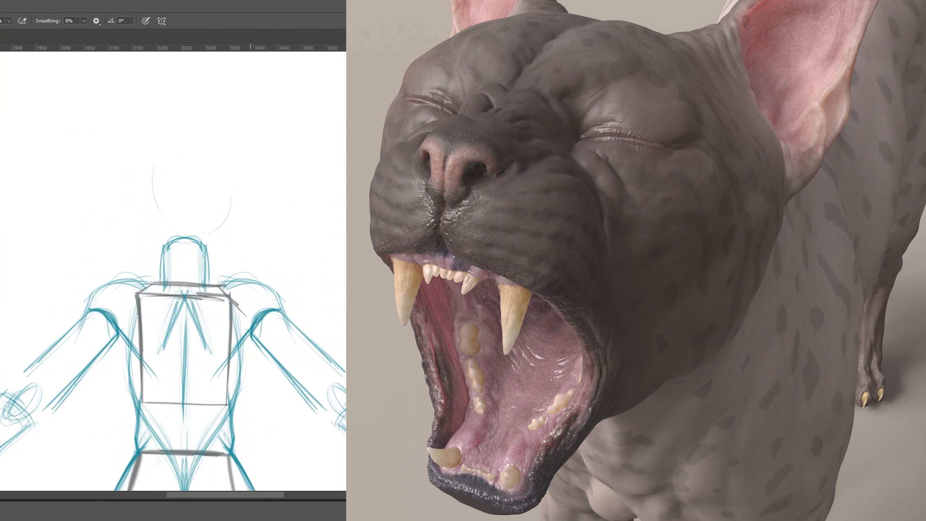
mouse_move(189, 124)
mouse_down()
mouse_move(124, 228)
mouse_move(220, 135)
mouse_move(241, 193)
mouse_move(151, 151)
mouse_move(215, 153)
mouse_move(237, 236)
mouse_move(128, 169)
mouse_up()
Erase the stray neck arc and lower the side head about 43 px.
key(e)
mouse_move(170, 245)
mouse_down()
mouse_move(203, 257)
mouse_move(161, 254)
mouse_up()
key(l)
key(v)
drag(185, 178, 185, 194)
key(ctrl+d)
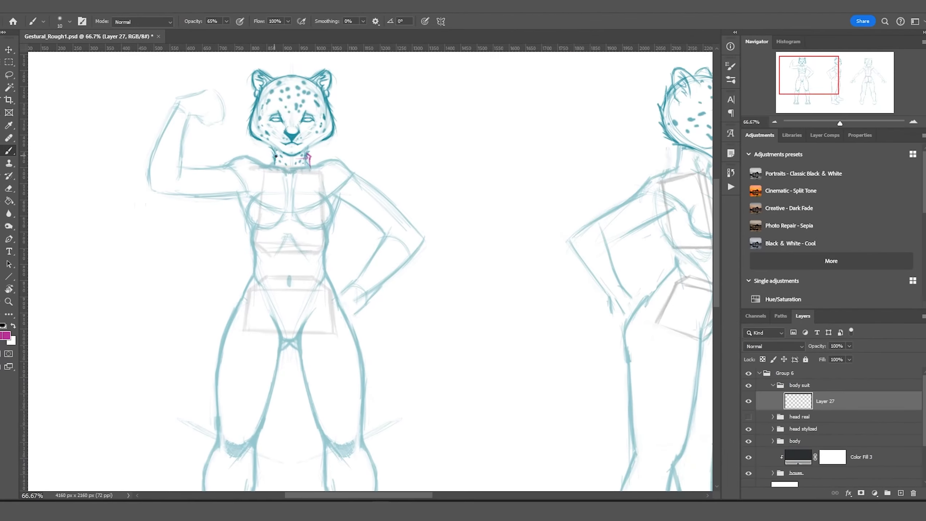
Draw magenta collar strokes at the front figure's neck.
drag(266, 153, 290, 223)
key(l)
key(b)
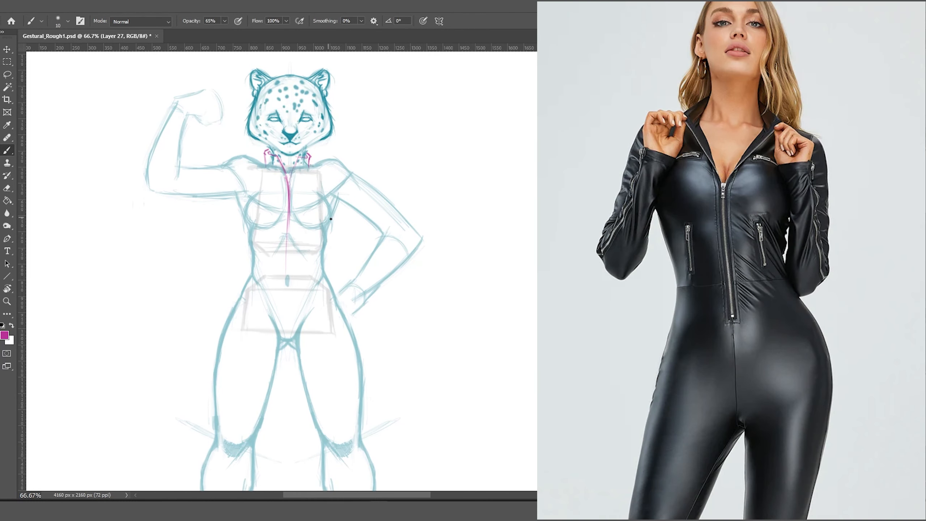
Draw the suit's right chest curve and both high-cut hip lines, redoing unwanted strokes.
drag(330, 219, 300, 187)
drag(290, 169, 288, 247)
key(ctrl+z)
drag(325, 278, 303, 331)
key(ctrl+z)
drag(323, 271, 364, 387)
drag(310, 312, 331, 291)
drag(277, 335, 254, 326)
mouse_move(248, 284)
mouse_down()
mouse_move(279, 338)
mouse_move(224, 327)
mouse_up()
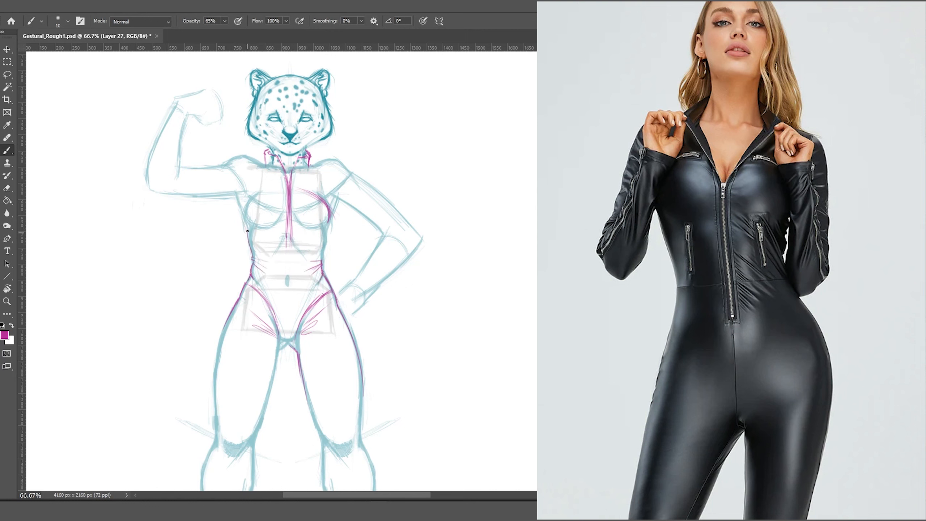
Draw the suit's left torso side and the centre zip from neck to crotch.
drag(247, 231, 235, 204)
mouse_move(289, 187)
mouse_down()
mouse_move(329, 219)
mouse_move(287, 279)
mouse_move(286, 350)
mouse_up()
drag(288, 182, 285, 342)
Outline both legs of the suit down to the ankle cuff, shaping the inner-thigh curves.
drag(352, 342, 360, 446)
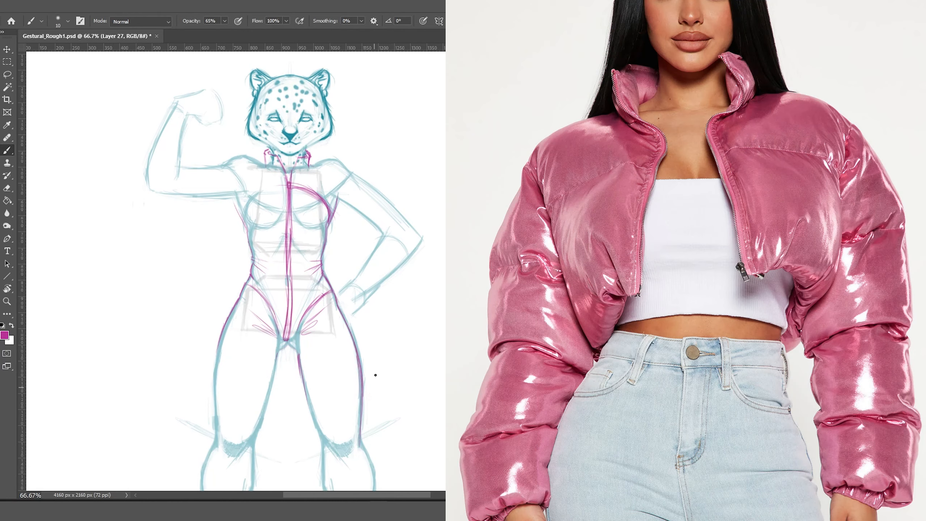
drag(277, 347, 250, 447)
scroll(251, 447, down, 3)
drag(307, 300, 330, 365)
drag(322, 355, 336, 433)
drag(361, 340, 370, 443)
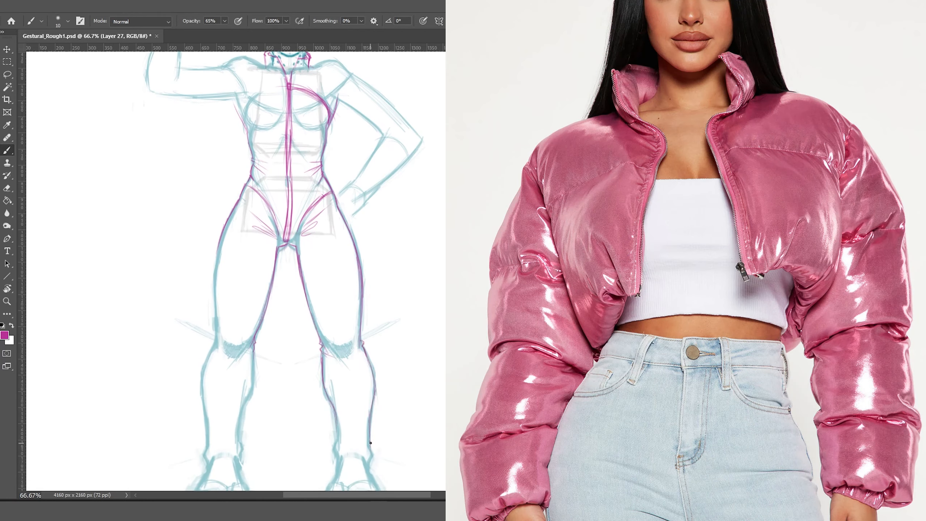
drag(237, 434, 215, 443)
drag(221, 237, 202, 427)
drag(344, 217, 323, 278)
drag(230, 219, 273, 281)
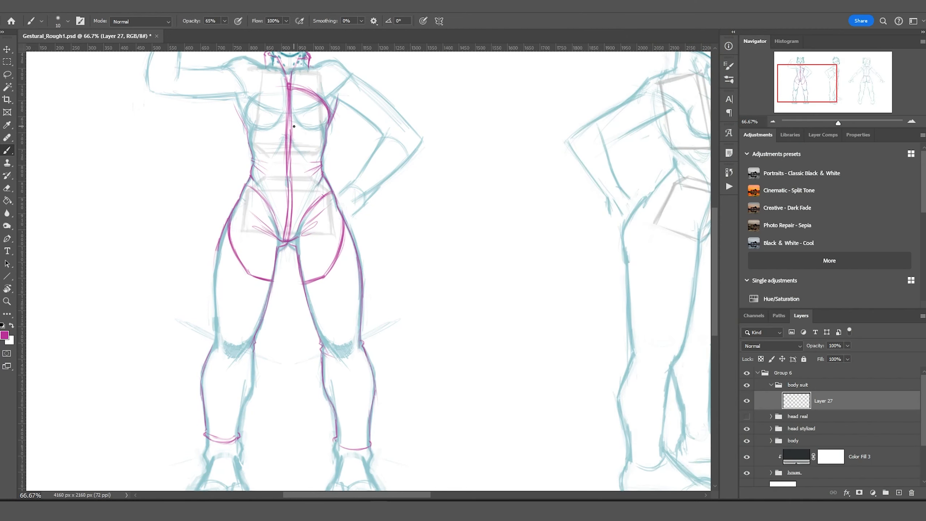
Trace the suit over the right shoulder, inner upper arm, elbow and forearm.
drag(351, 72, 419, 140)
mouse_move(349, 90)
mouse_down()
mouse_move(341, 104)
mouse_move(381, 135)
mouse_up()
drag(422, 143, 362, 203)
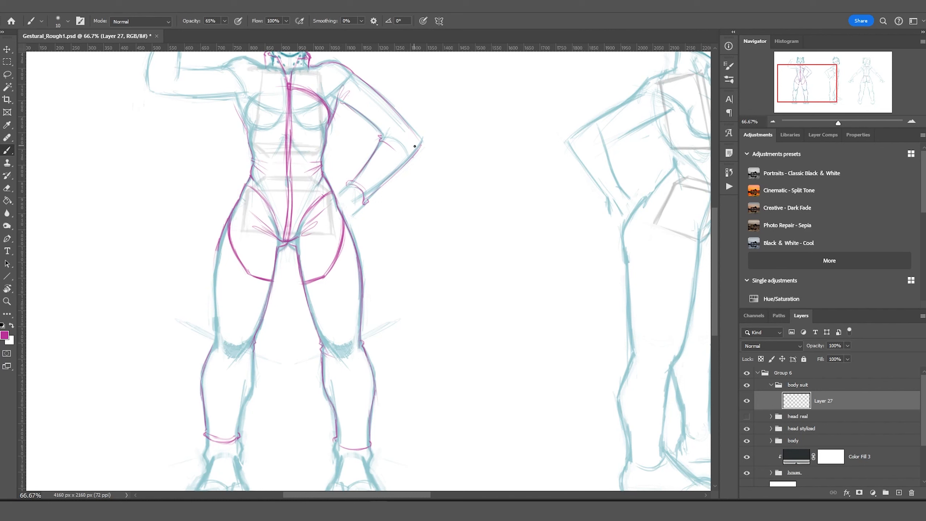
drag(421, 142, 368, 201)
drag(253, 353, 238, 437)
scroll(241, 440, up, 1)
drag(266, 91, 229, 84)
scroll(226, 110, up, 5)
drag(232, 243, 145, 237)
drag(175, 146, 189, 166)
drag(170, 161, 143, 245)
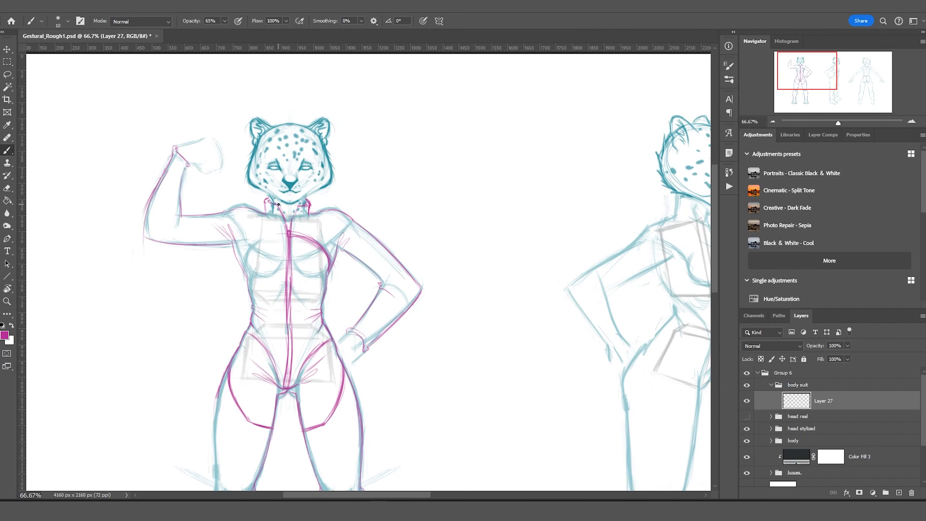
Darken the collar and lapel lines and draw the suit's chest and armpit curves.
drag(278, 204, 288, 234)
drag(268, 197, 266, 213)
drag(310, 200, 284, 228)
drag(285, 235, 244, 274)
drag(227, 221, 245, 273)
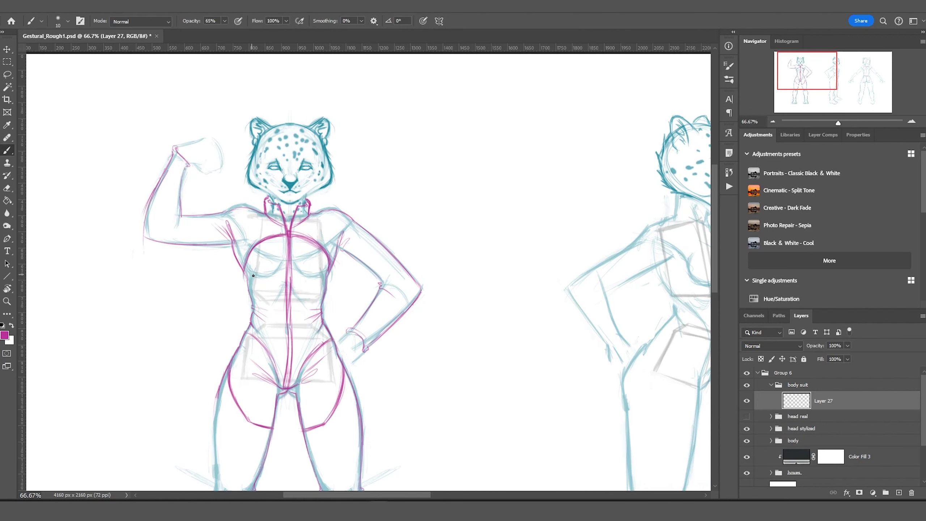
key(ctrl+z)
key(ctrl+z)
mouse_move(312, 241)
mouse_down()
mouse_move(330, 271)
mouse_move(302, 274)
mouse_move(312, 279)
mouse_up()
drag(258, 244, 274, 273)
Copy the left hip curve to a new layer, flip it, and place it on the other leg.
drag(334, 367, 326, 422)
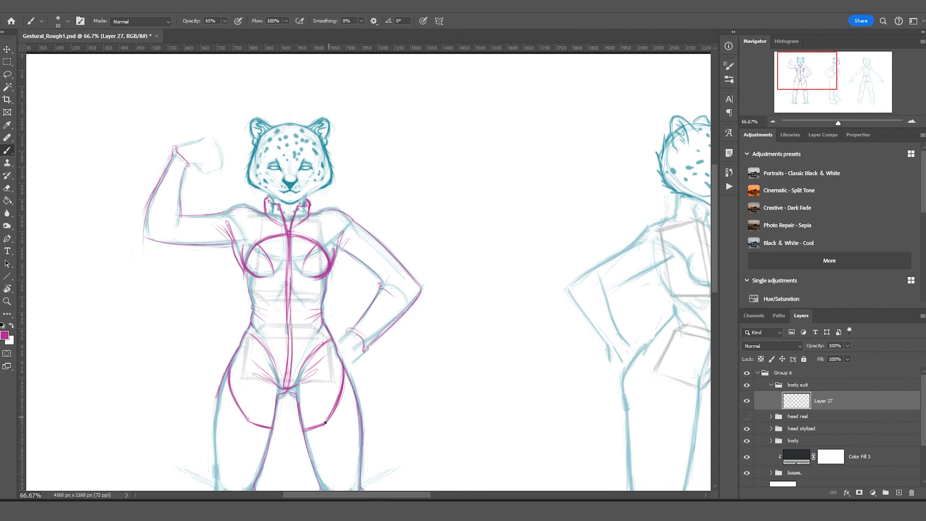
key(ctrl+minus)
drag(250, 253, 311, 144)
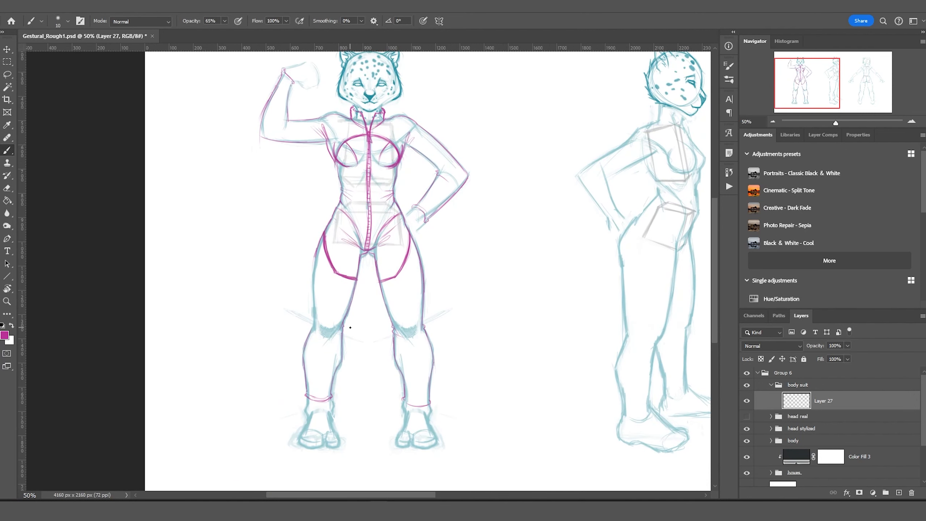
key(l)
drag(318, 229, 306, 269)
key(ctrl+j)
click(222, 467)
key(v)
key(shift+Right)
key(shift+Right)
key(shift+Right)
key(shift+Right)
key(shift+Right)
key(shift+Right)
key(shift+Right)
key(shift+Right)
key(shift+Right)
key(shift+Right)
key(shift+Right)
key(shift+Right)
key(shift+Right)
key(shift+Right)
key(shift+Right)
key(shift+Right)
key(shift+Right)
key(shift+Right)
key(shift+Right)
key(shift+Right)
key(b)
drag(379, 280, 394, 352)
Darken the knee, thigh and calf outlines on both legs.
drag(424, 325, 430, 404)
drag(413, 237, 423, 323)
drag(318, 240, 315, 326)
drag(312, 328, 307, 388)
drag(343, 332, 331, 396)
drag(395, 350, 405, 397)
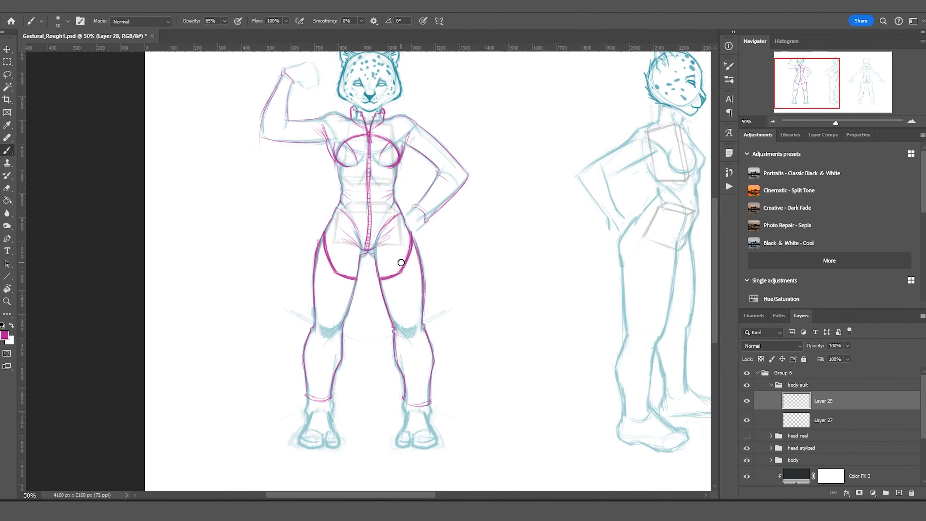
Merge Layer 27 into Layer 28 and toggle the blue body sketch to check the suit.
key(ctrl+e)
click(747, 441)
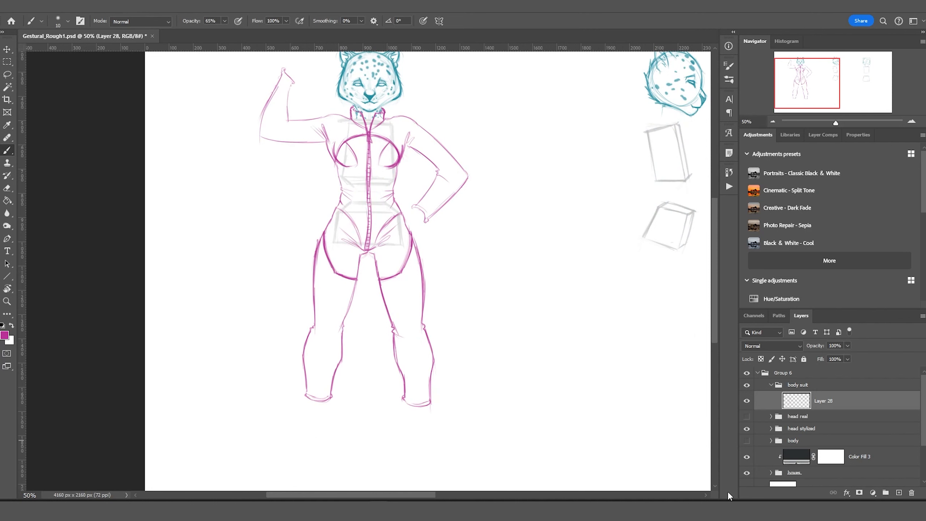
click(747, 441)
click(747, 440)
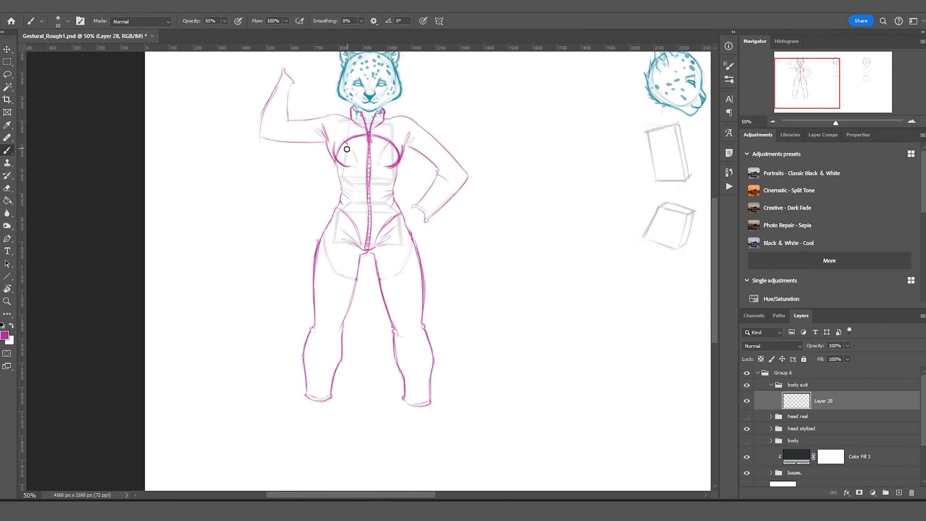
key(ctrl+z)
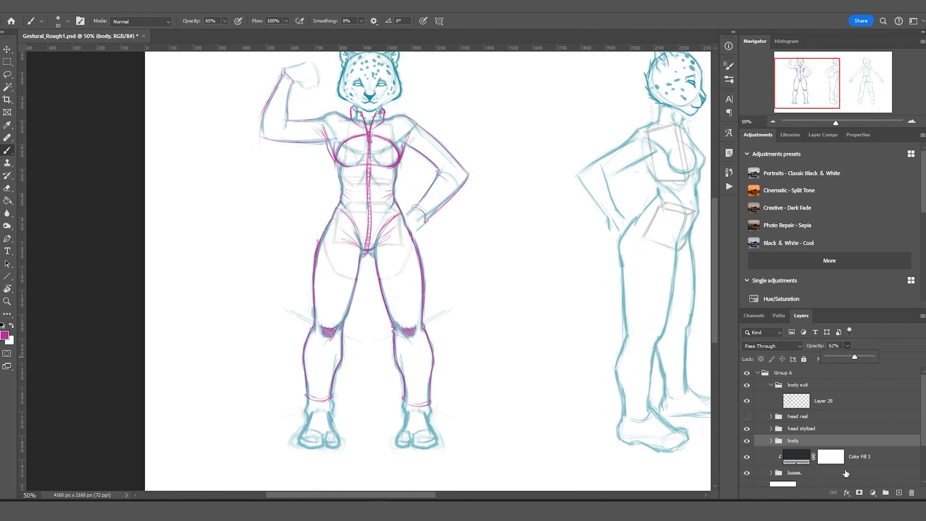
scroll(568, 207, right, 3)
Draw bodysuit lines over the side figure's hip, thigh, back of leg and lower leg.
drag(542, 196, 563, 220)
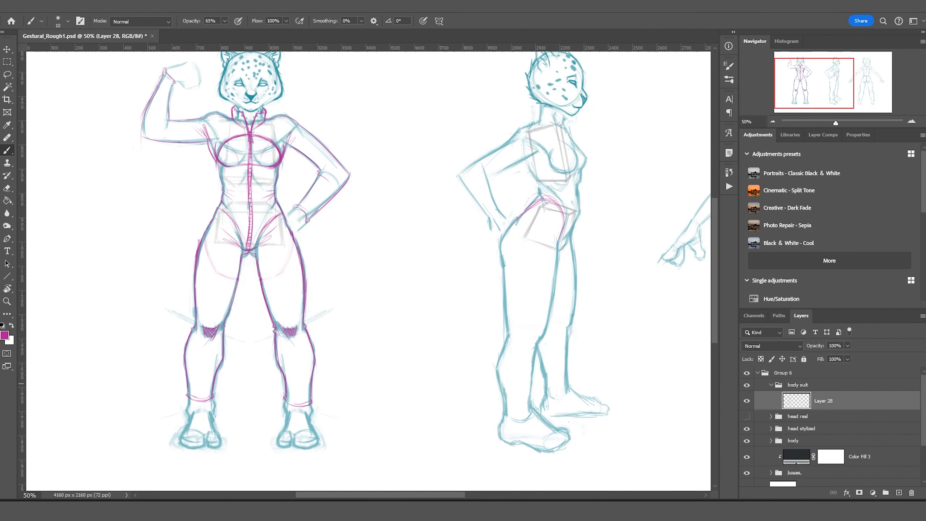
drag(559, 233, 547, 341)
drag(542, 199, 503, 308)
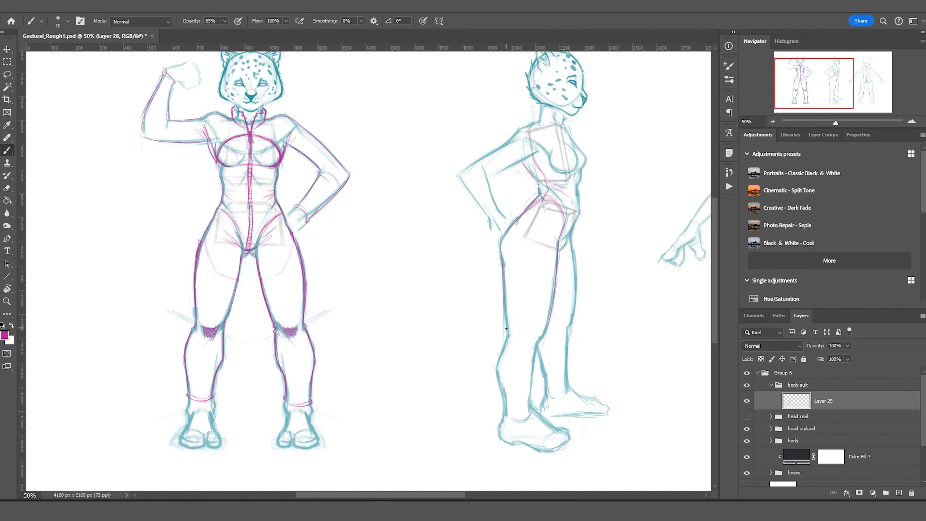
drag(570, 234, 573, 330)
mouse_move(547, 203)
mouse_down()
mouse_move(521, 303)
mouse_move(514, 427)
mouse_move(522, 326)
mouse_up()
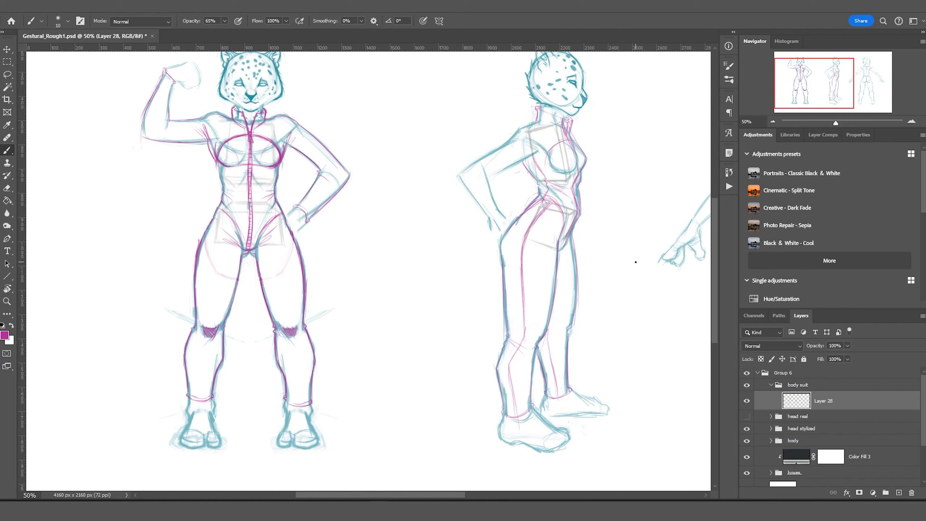
Outline the side figure's arm and forearm, redraw the back of the leg, and mark the knee.
mouse_move(519, 129)
mouse_down()
mouse_move(460, 173)
mouse_move(503, 214)
mouse_up()
drag(458, 174, 490, 226)
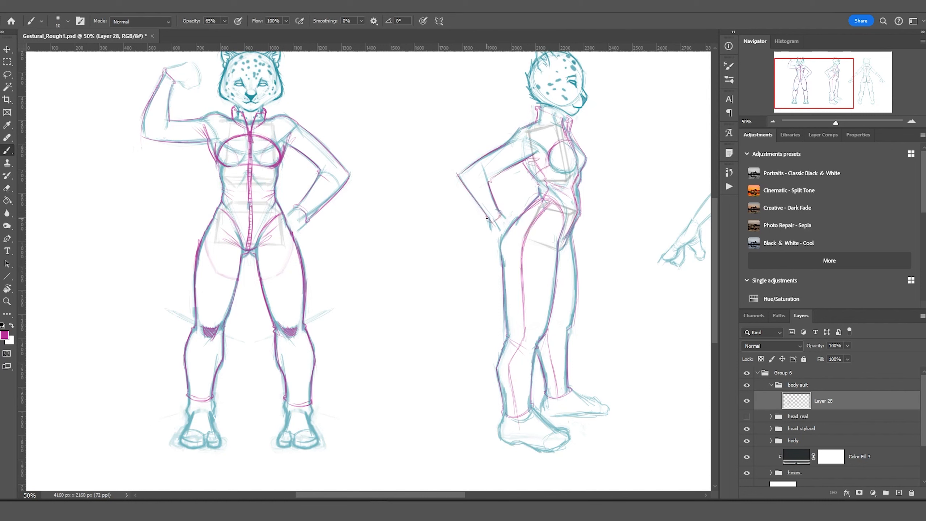
drag(580, 230, 571, 320)
drag(553, 339, 568, 333)
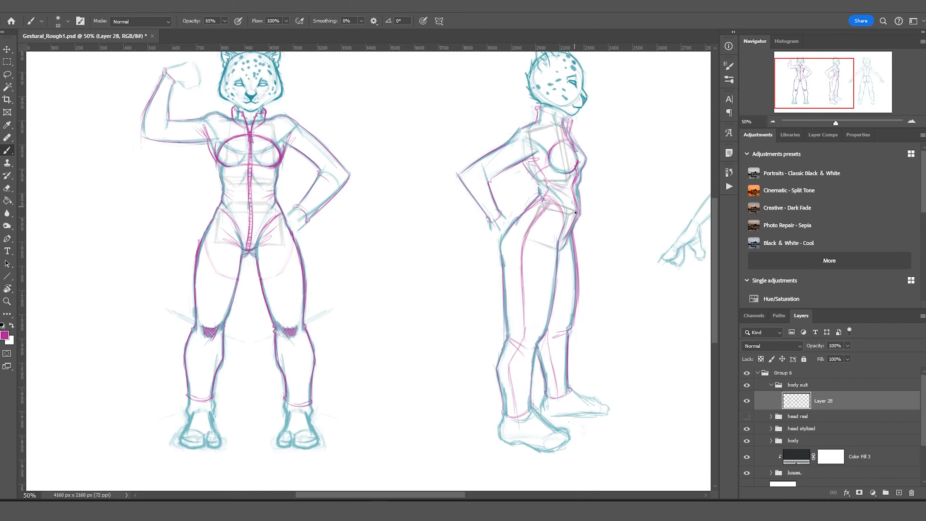
Add a new empty layer for the next lines.
key(alt+f)
key(Escape)
scroll(176, 128, up, 2)
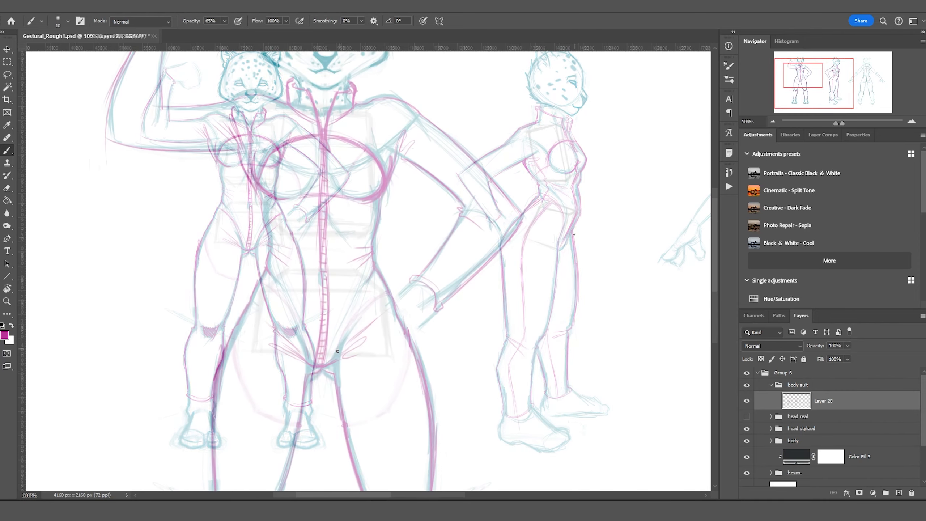
key(ctrl+shift+alt+n)
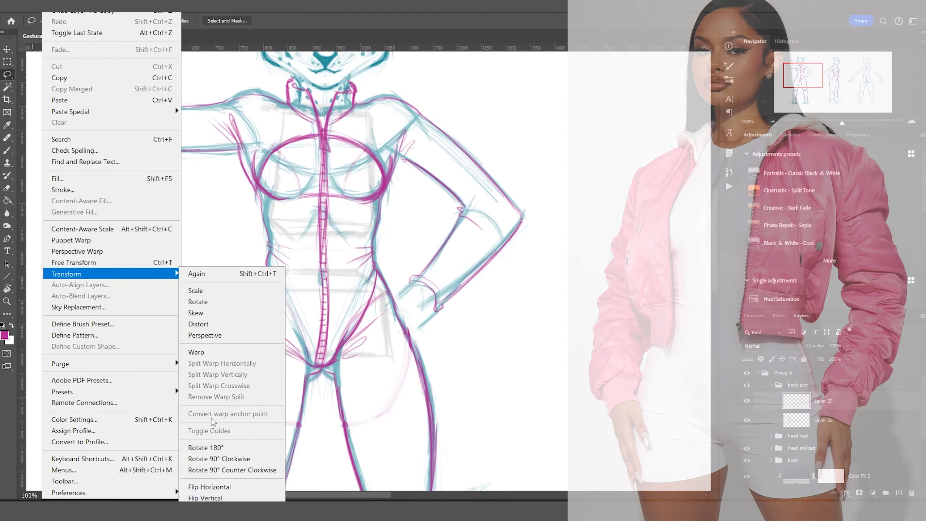
Brush magenta hip, thigh, buttock, calf, ankle and inner-leg lines on the back-view figure.
scroll(396, 299, down, 3)
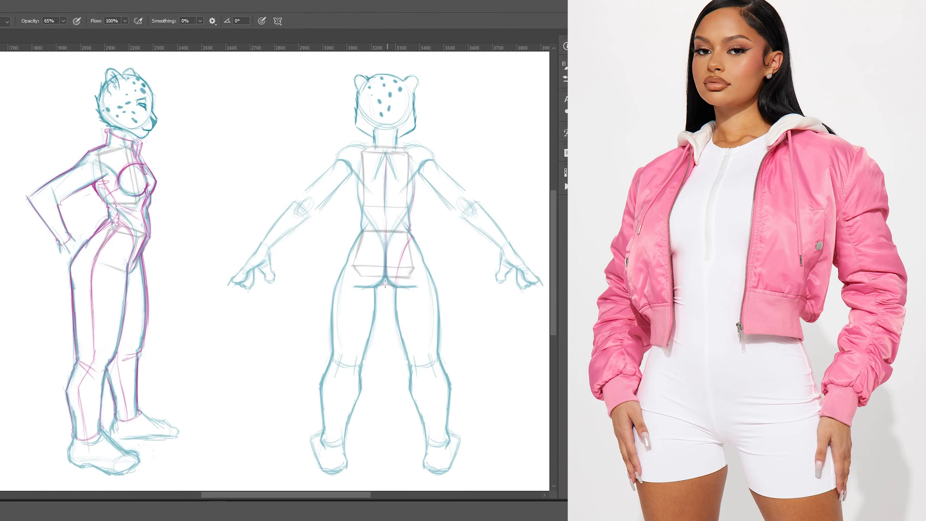
drag(333, 226, 333, 395)
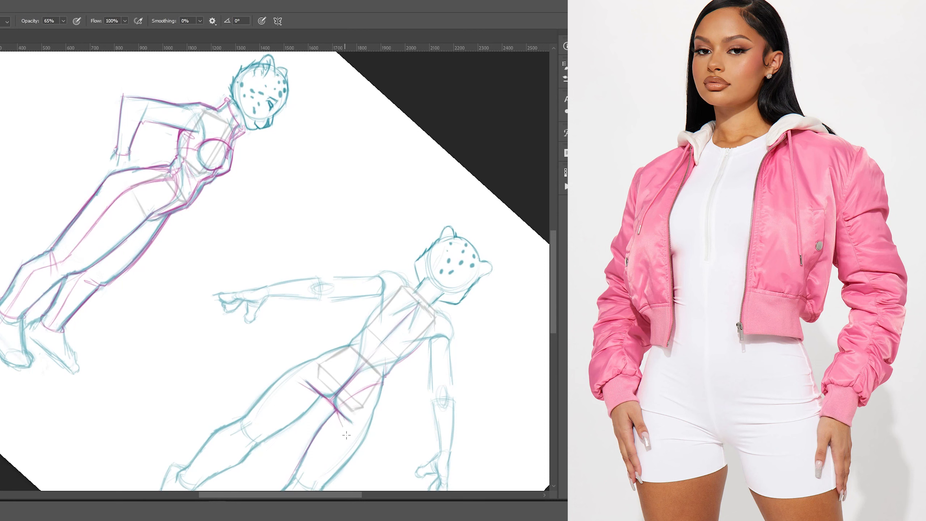
drag(346, 435, 371, 283)
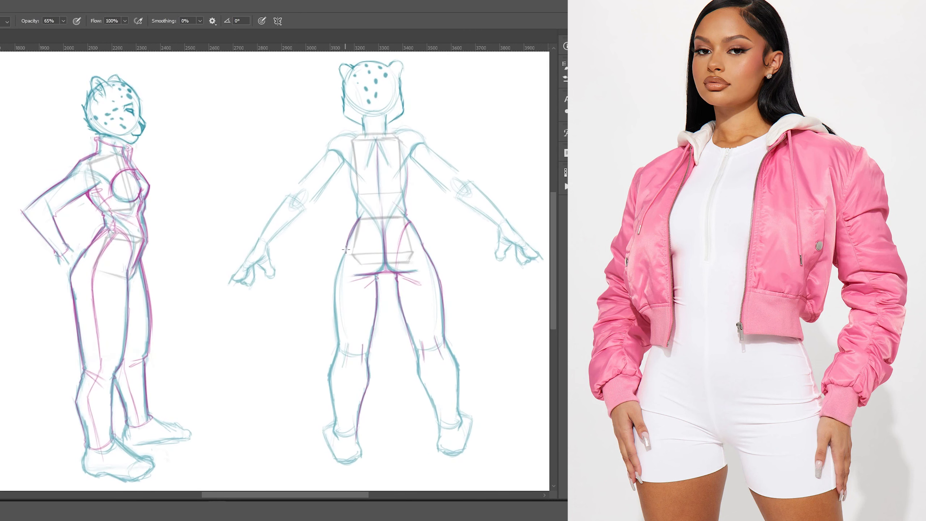
drag(365, 225, 334, 350)
drag(359, 223, 376, 274)
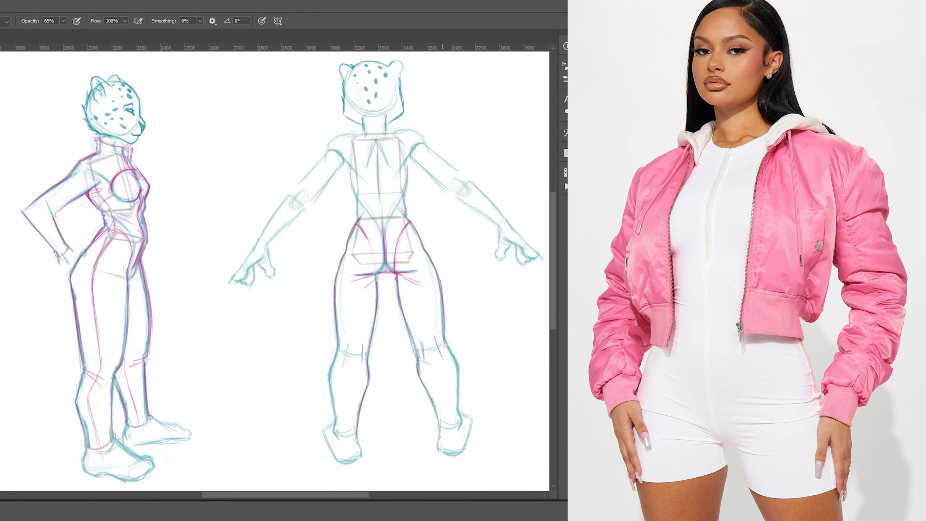
drag(338, 346, 335, 430)
drag(338, 437, 356, 441)
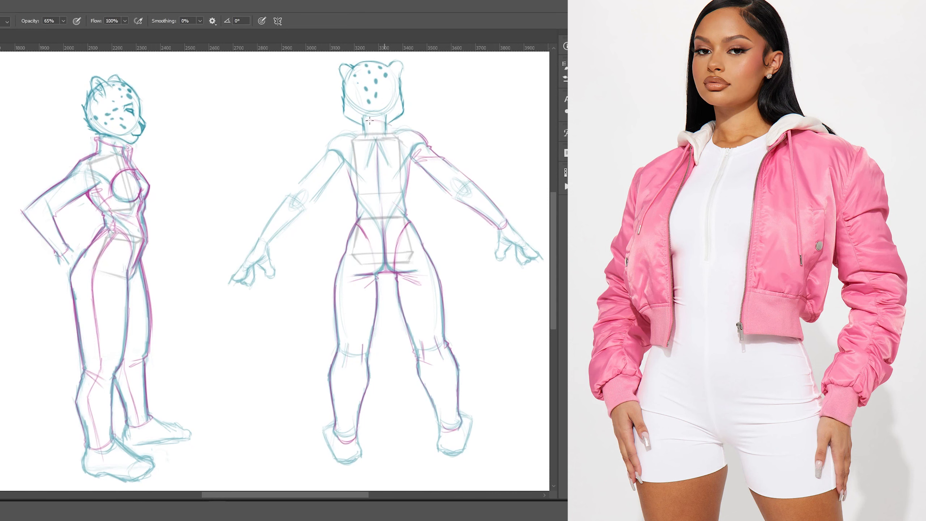
drag(369, 120, 439, 232)
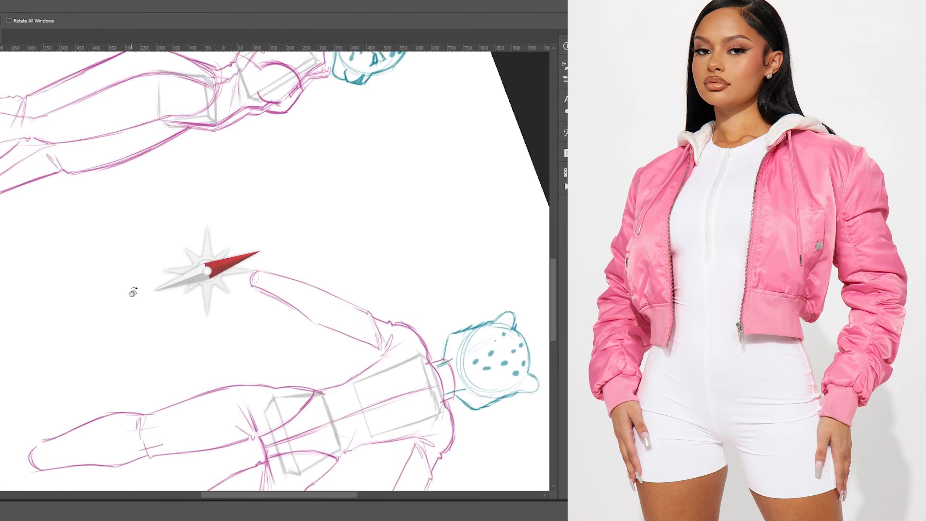
drag(128, 290, 344, 284)
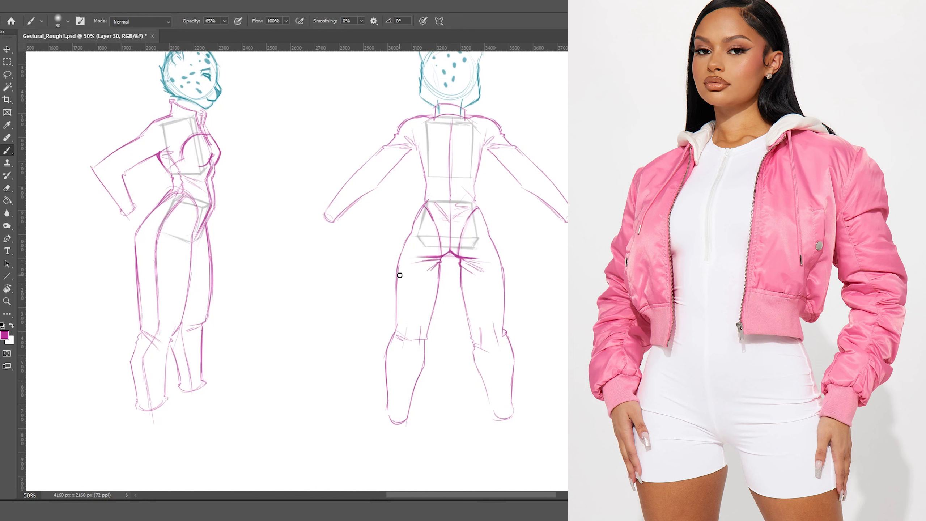
drag(439, 259, 418, 412)
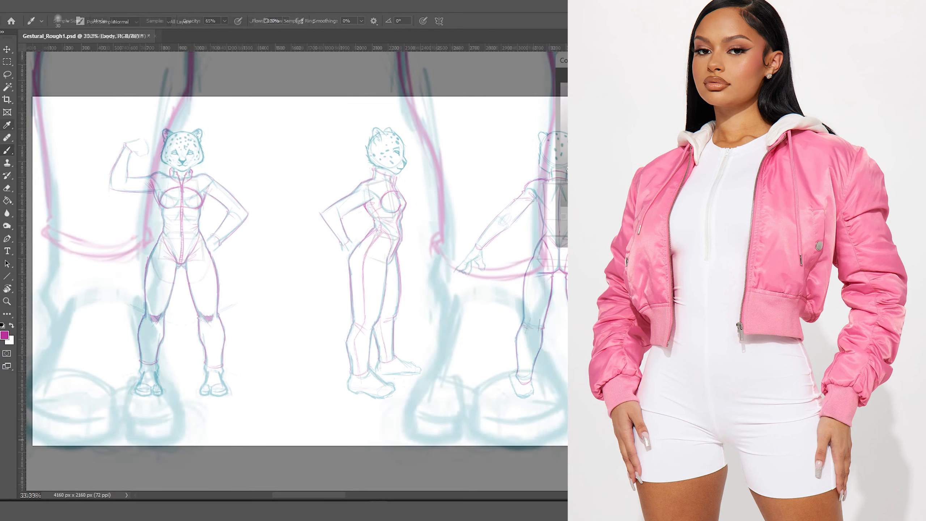
Outline a grey shoe with an ankle band over the foot and darken its toe.
drag(297, 455, 409, 454)
drag(416, 349, 412, 453)
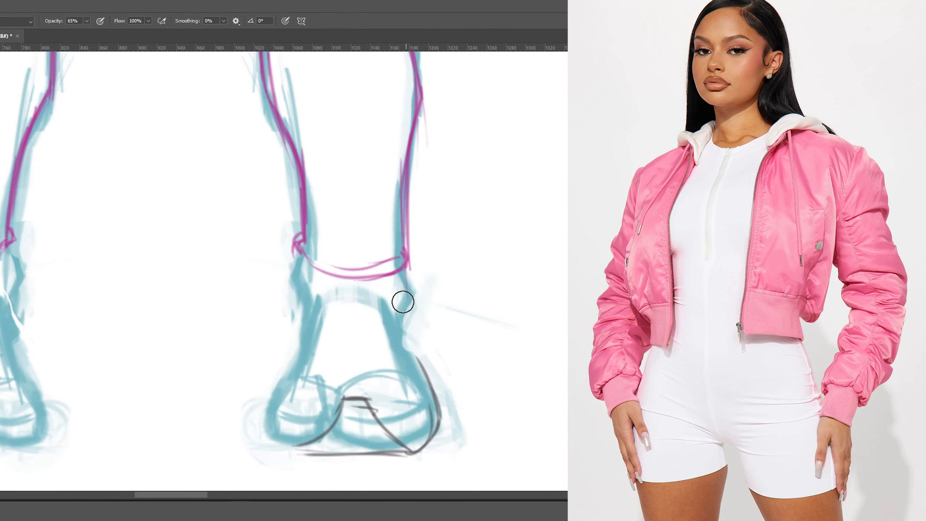
mouse_move(375, 416)
mouse_down()
mouse_move(429, 435)
mouse_move(410, 296)
mouse_move(302, 222)
mouse_move(304, 442)
mouse_up()
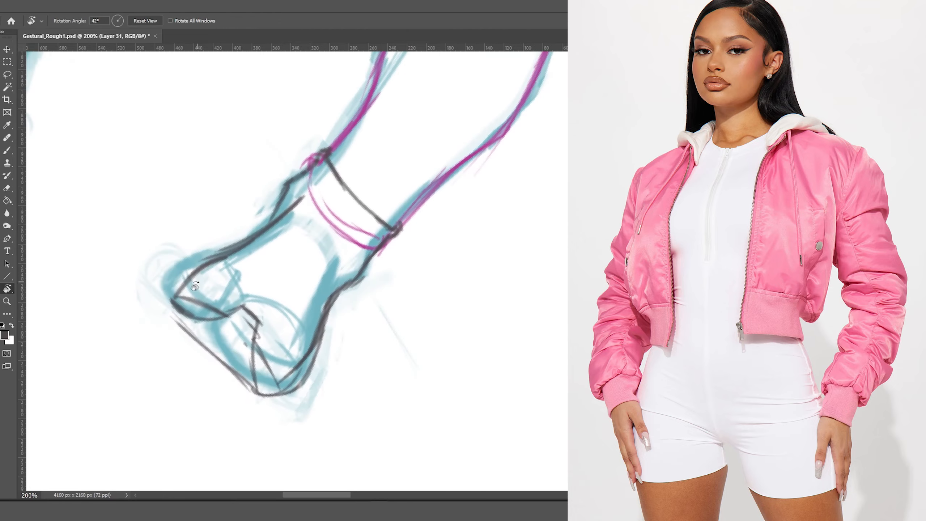
mouse_move(255, 394)
mouse_down()
mouse_move(154, 285)
mouse_move(244, 386)
mouse_move(171, 303)
mouse_up()
Brush dark sneakers: filled toe, upper and lower ankle bands, and a shaded sole and heel.
click(68, 20)
key(bracketleft)
key(bracketleft)
key(bracketleft)
key(bracketleft)
mouse_move(233, 316)
mouse_down()
mouse_move(248, 348)
mouse_move(267, 330)
mouse_move(194, 295)
mouse_move(178, 304)
mouse_move(212, 321)
mouse_move(211, 355)
mouse_up()
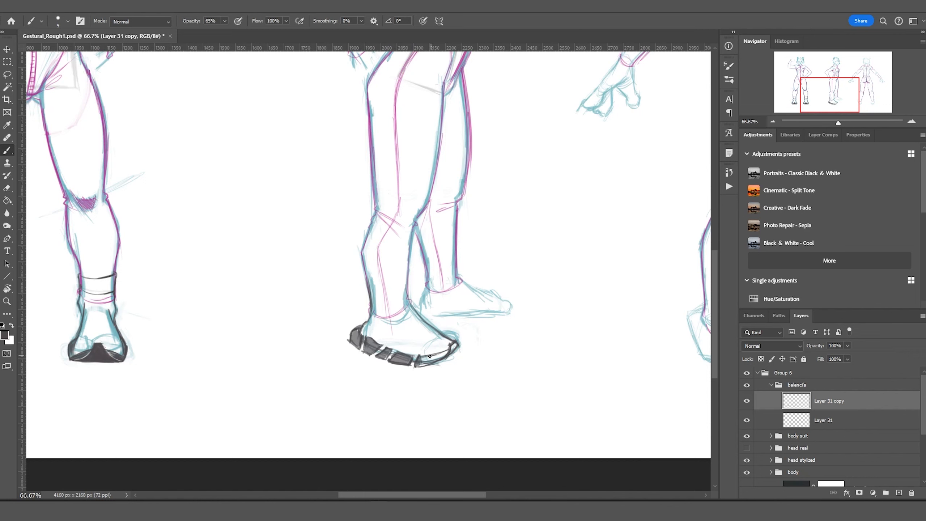
drag(409, 292, 370, 295)
drag(408, 269, 363, 267)
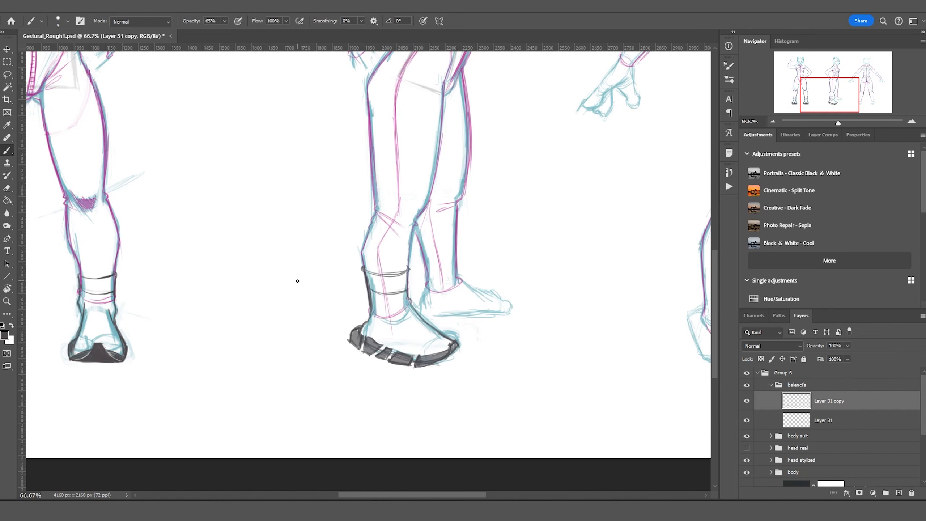
drag(520, 302, 429, 317)
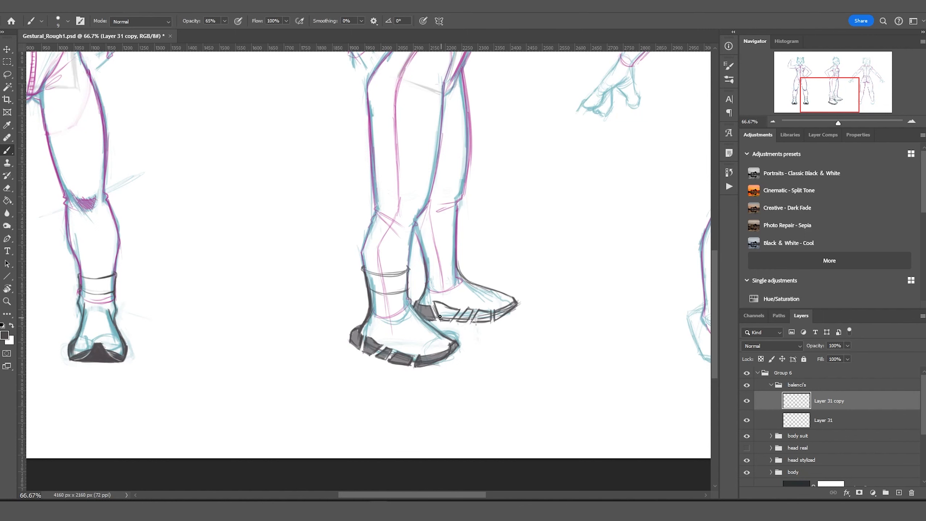
mouse_move(440, 317)
mouse_down()
mouse_move(458, 310)
mouse_move(484, 322)
mouse_up()
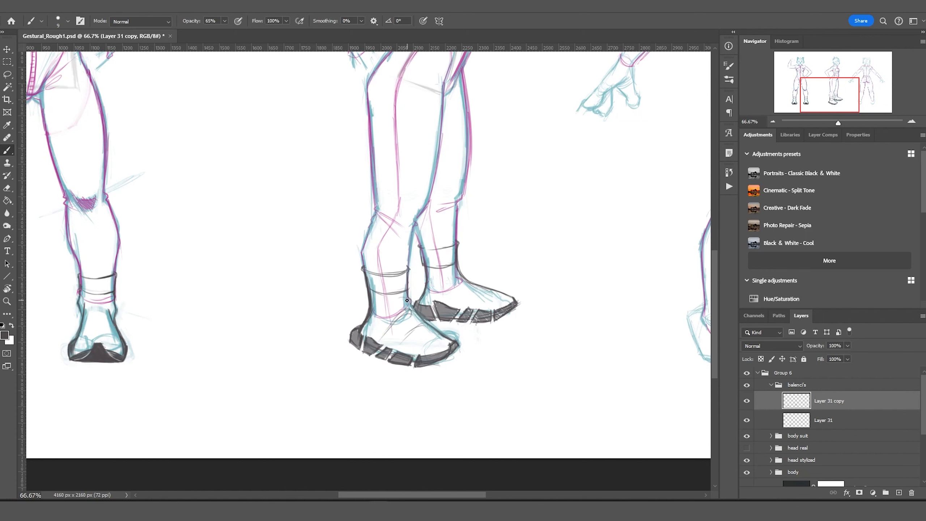
drag(407, 300, 369, 334)
drag(471, 303, 460, 282)
Letter BALENCIAGA on the side-view shoe with a thinner brush, redoing it slightly lower.
key(ctrl+minus)
Lasso the BALENCIAGA lettering area and merge the shoe layers into one layer.
key(ctrl+minus)
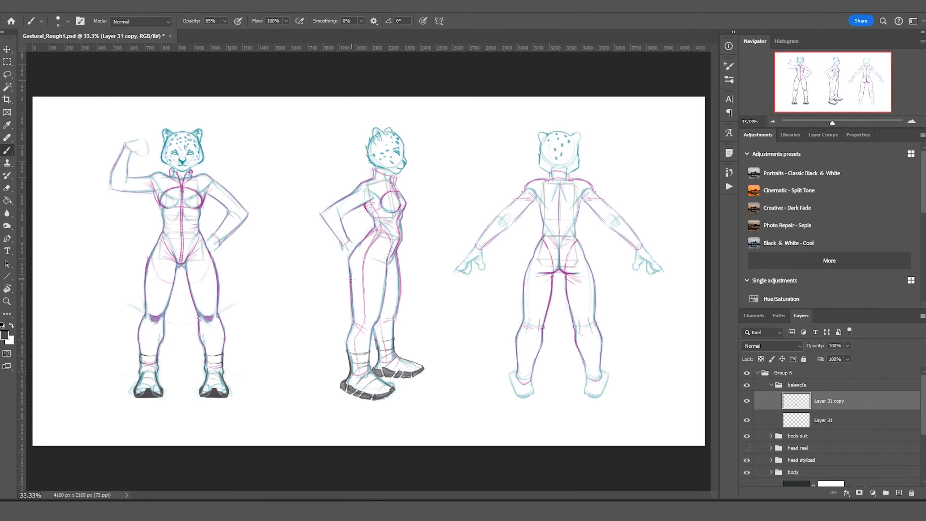
scroll(378, 369, up, 6)
key(bracketleft)
key(bracketleft)
key(bracketleft)
key(bracketleft)
key(bracketleft)
mouse_move(288, 328)
mouse_down()
mouse_move(322, 350)
mouse_move(363, 342)
mouse_move(481, 366)
mouse_up()
key(ctrl+a)
key(Delete)
key(ctrl+d)
key(bracketleft)
key(bracketleft)
mouse_move(284, 334)
mouse_down()
mouse_move(398, 383)
mouse_move(448, 387)
mouse_up()
scroll(419, 383, down, 5)
scroll(328, 365, up, 5)
key(l)
drag(262, 349, 406, 357)
scroll(635, 393, down, 3)
shift+click(782, 416)
key(ctrl+e)
key(ctrl+minus)
key(ctrl+minus)
key(ctrl+minus)
key(ctrl+minus)
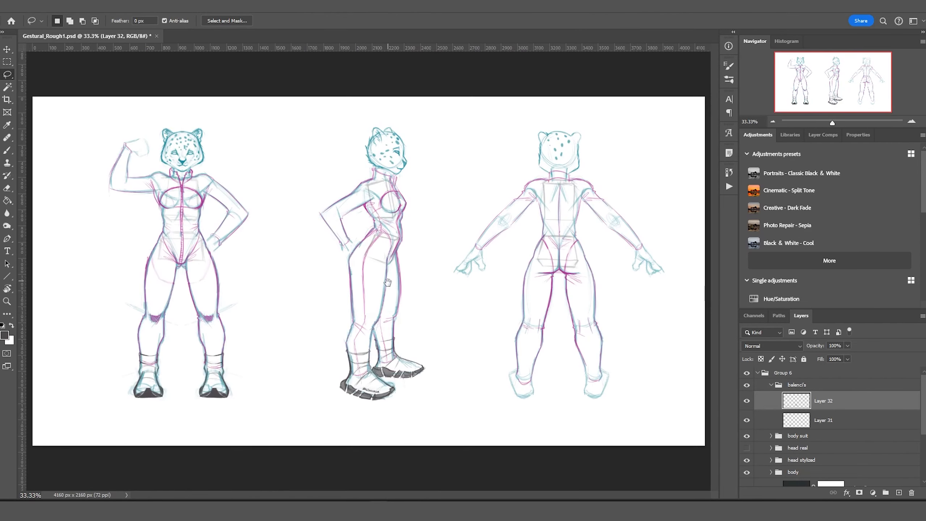
Outline and hatch the back-view shoe's side and sole, and add strap lines.
key(b)
scroll(583, 383, up, 3)
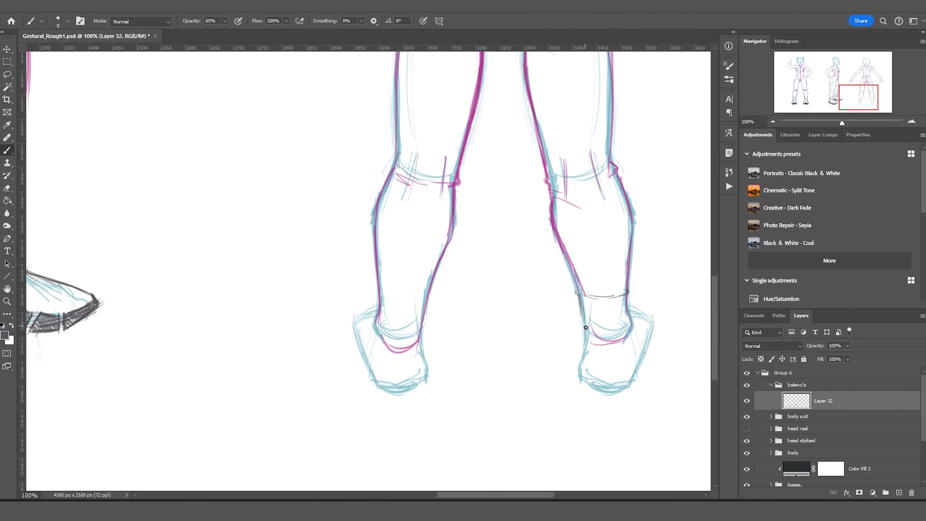
mouse_move(577, 392)
mouse_down()
mouse_move(630, 405)
mouse_move(635, 379)
mouse_up()
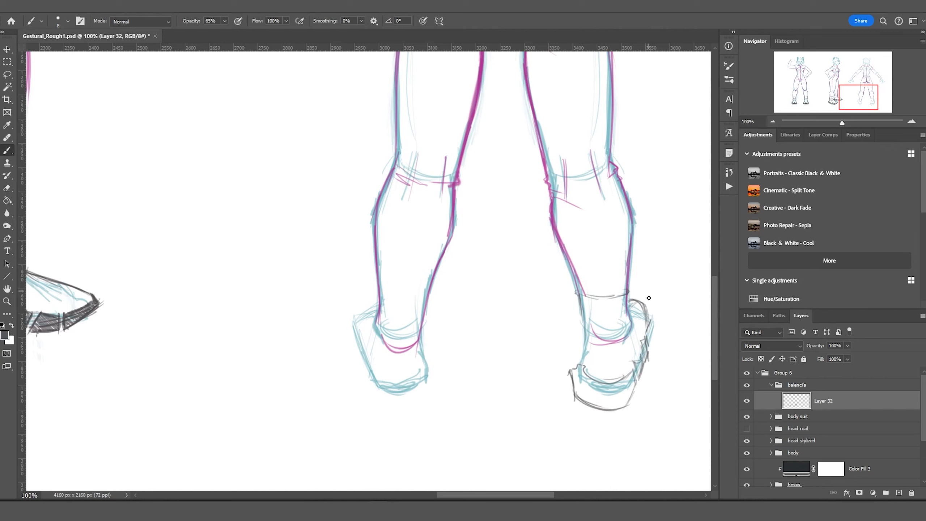
drag(648, 306, 637, 378)
mouse_move(580, 366)
mouse_down()
mouse_move(605, 392)
mouse_move(633, 397)
mouse_up()
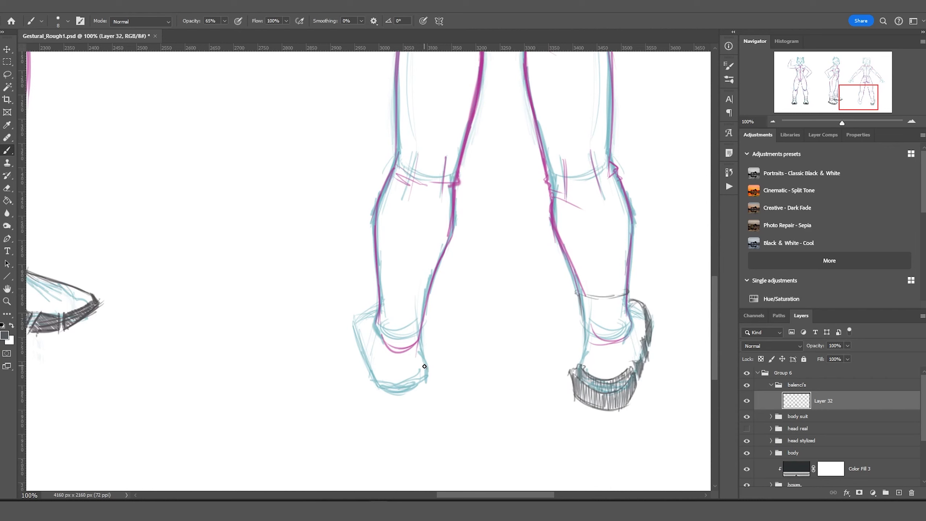
drag(637, 343, 642, 315)
mouse_move(583, 292)
mouse_down()
mouse_move(630, 323)
mouse_move(629, 295)
mouse_up()
Copy the finished back-view shoe to a new layer (Layer 33) and nudge it right.
key(m)
drag(479, 259, 670, 432)
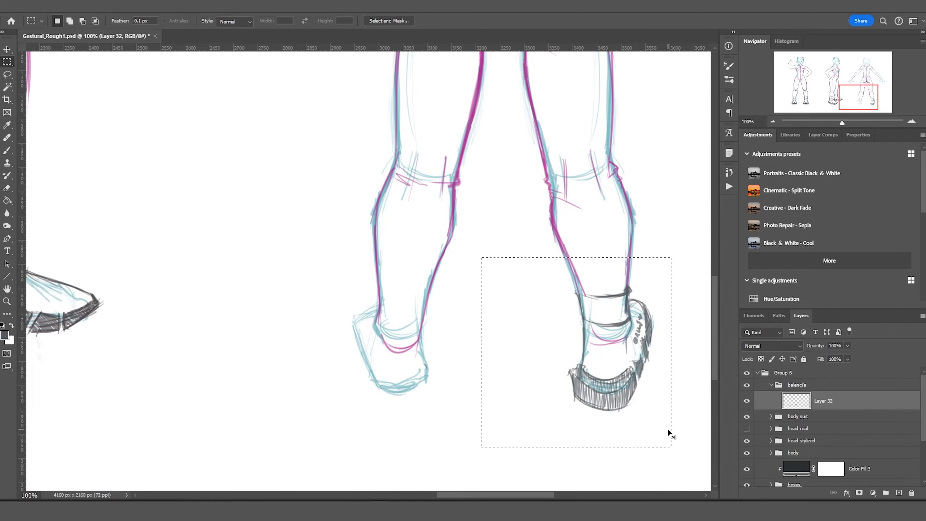
key(ctrl+j)
key(v)
drag(596, 330, 602, 331)
key(ctrl+minus)
key(ctrl+minus)
key(ctrl+minus)
Create a 'sweatpants' layer inside its own group and choose green as the drawing colour.
scroll(157, 211, up, 6)
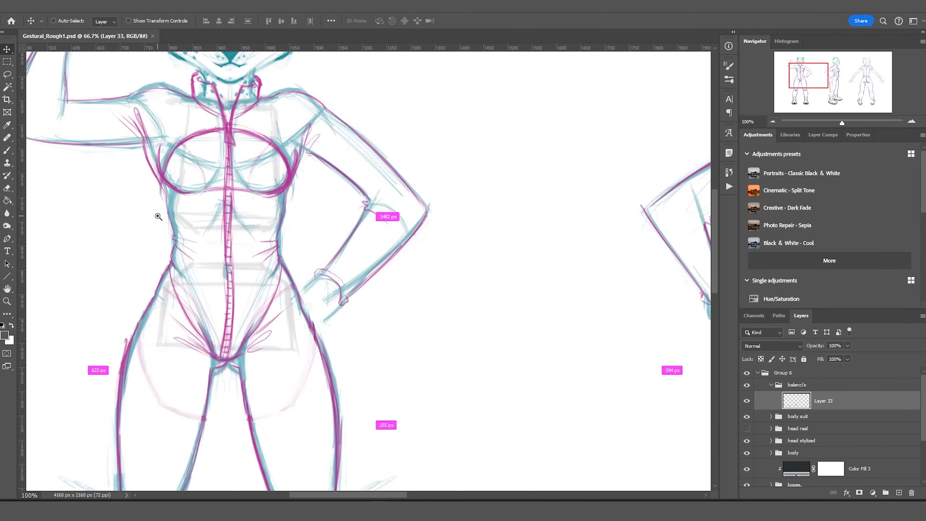
key(ctrl+shift+alt+n)
text(sweatpants)
key(Return)
key(i)
click(4, 334)
key(Return)
key(b)
Draw the green waistband lines, hip-to-thigh outline and a thigh fold on the front figure.
mouse_move(471, 243)
mouse_down()
mouse_move(213, 229)
mouse_move(496, 270)
mouse_move(532, 361)
mouse_up()
mouse_move(490, 315)
mouse_down()
mouse_move(206, 299)
mouse_move(376, 343)
mouse_up()
key(ctrl+minus)
drag(510, 226, 532, 285)
drag(533, 285, 471, 302)
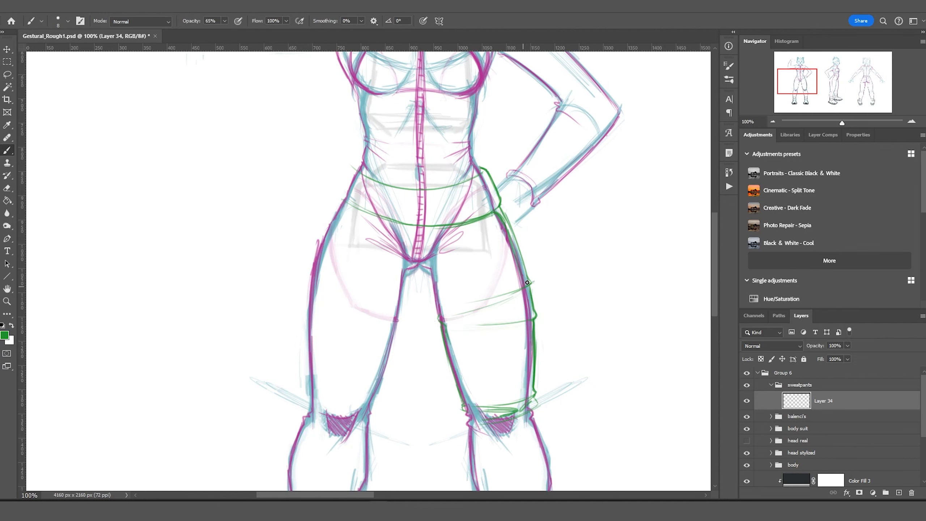
scroll(543, 347, down, 5)
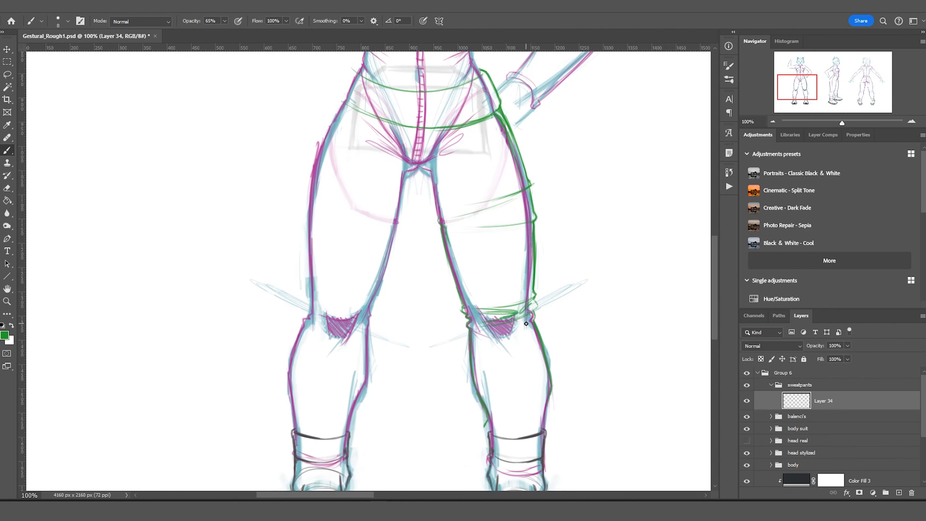
scroll(526, 324, down, 3)
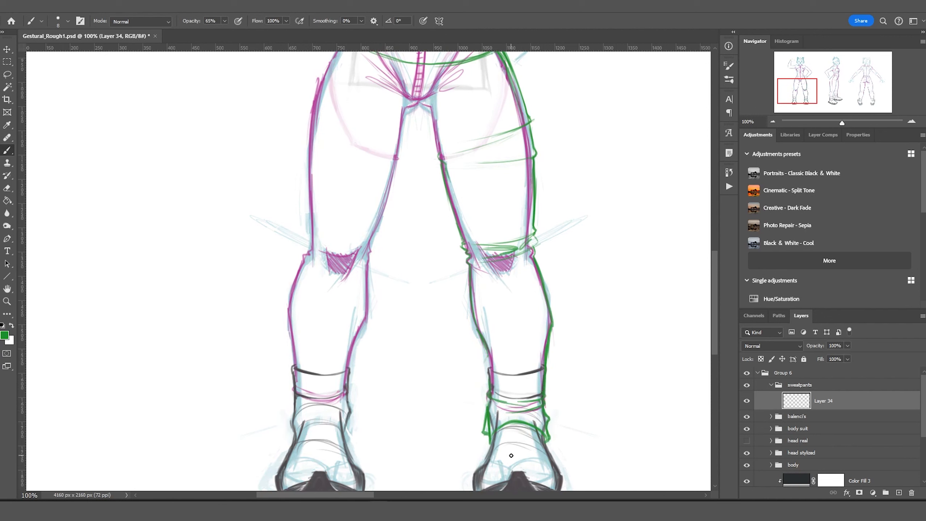
Redraw the sweatpants ankle cuff with diagonal folds and a curve wrapping its bottom.
key(ctrl+z)
drag(485, 416, 489, 444)
mouse_move(496, 438)
mouse_down()
mouse_move(547, 427)
mouse_move(554, 448)
mouse_up()
drag(510, 398, 544, 416)
drag(493, 405, 532, 418)
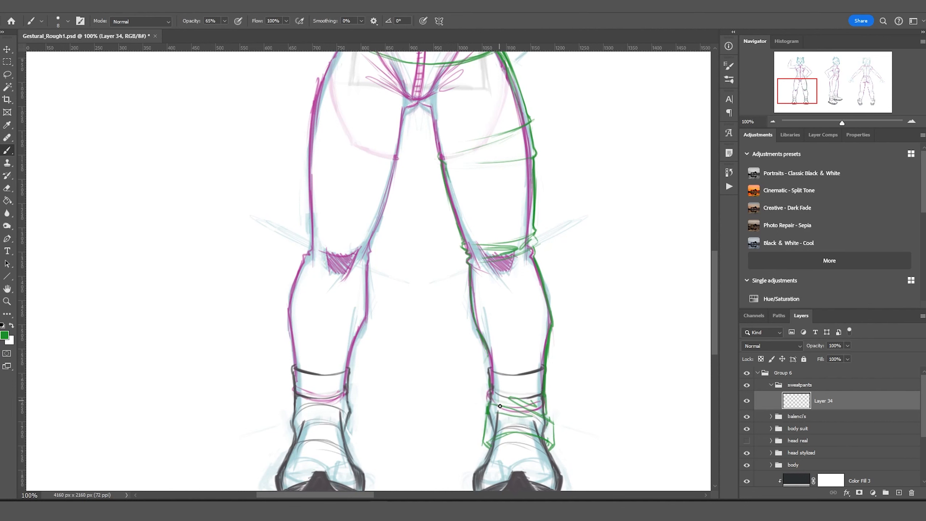
drag(466, 334, 626, 324)
key(ctrl+z)
drag(559, 303, 606, 349)
key(h)
drag(589, 292, 536, 265)
Add a looping thigh fold and a green hip curve, dropping the stray stroke and resetting the view upright.
drag(523, 226, 467, 210)
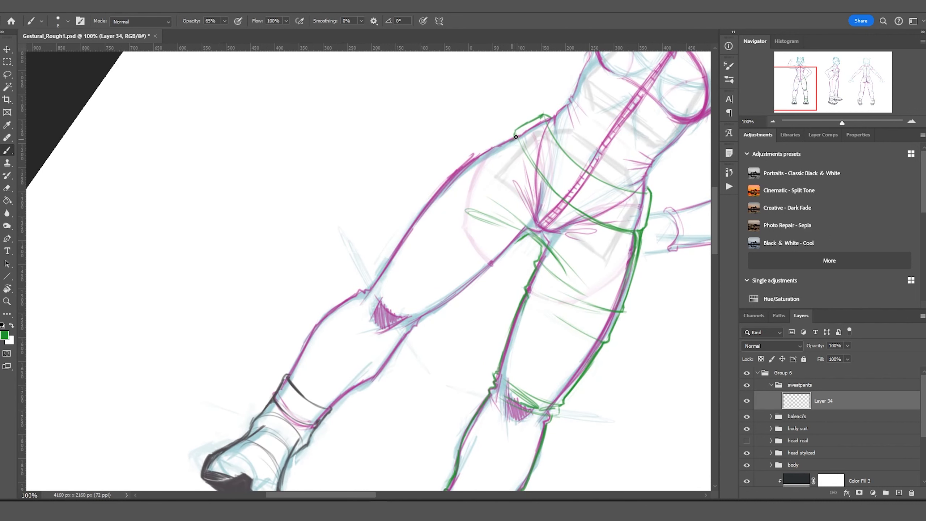
drag(484, 160, 548, 165)
drag(583, 200, 647, 187)
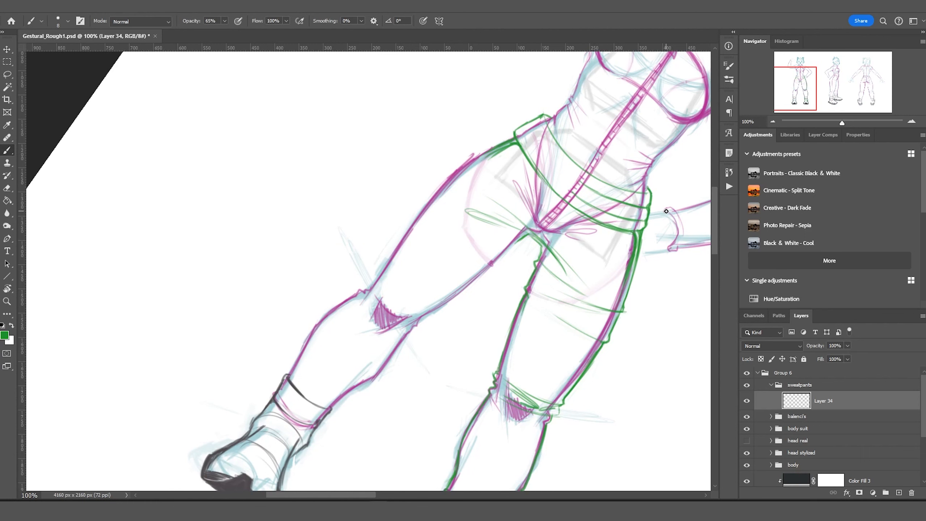
key(ctrl+z)
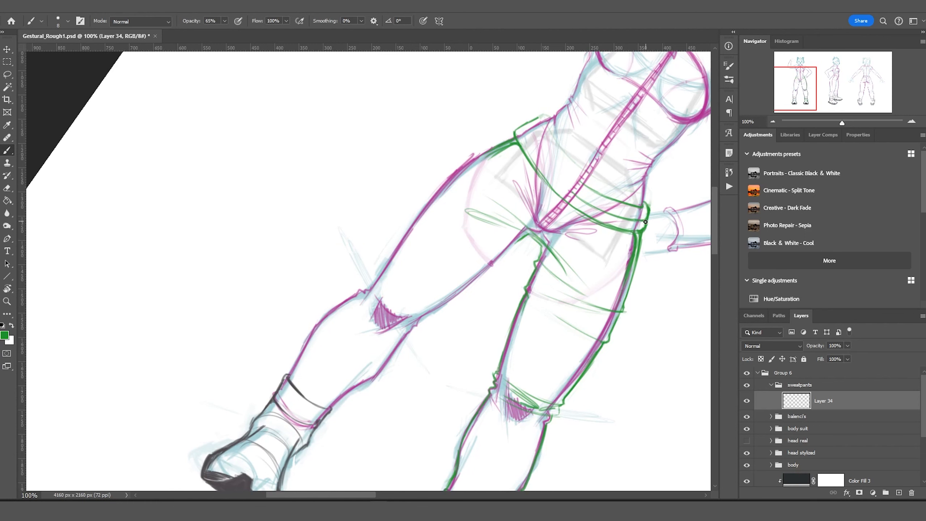
key(ctrl+minus)
key(ctrl+minus)
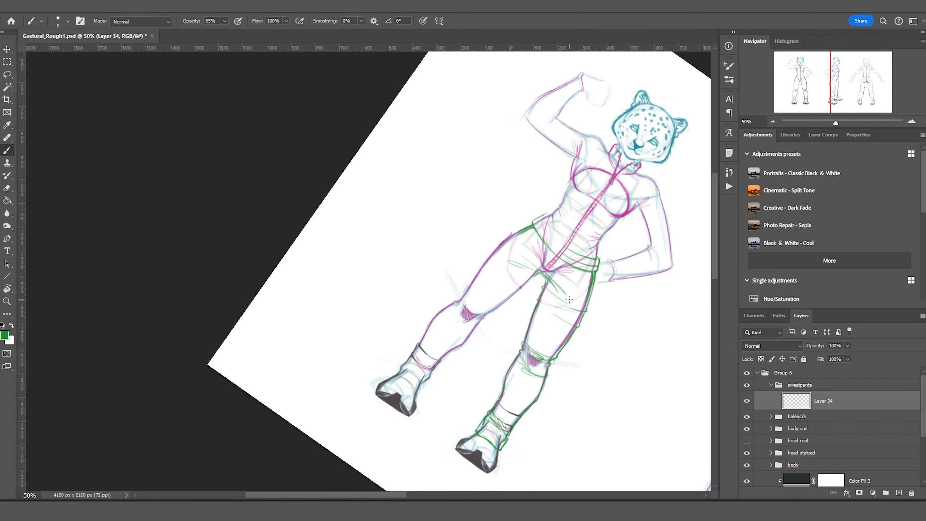
key(r)
key(Escape)
Copy the right leg's green sweatpants lines to a new layer and move them to the left leg.
key(l)
mouse_move(517, 175)
mouse_down()
mouse_move(616, 355)
mouse_move(527, 428)
mouse_up()
key(ctrl+j)
key(v)
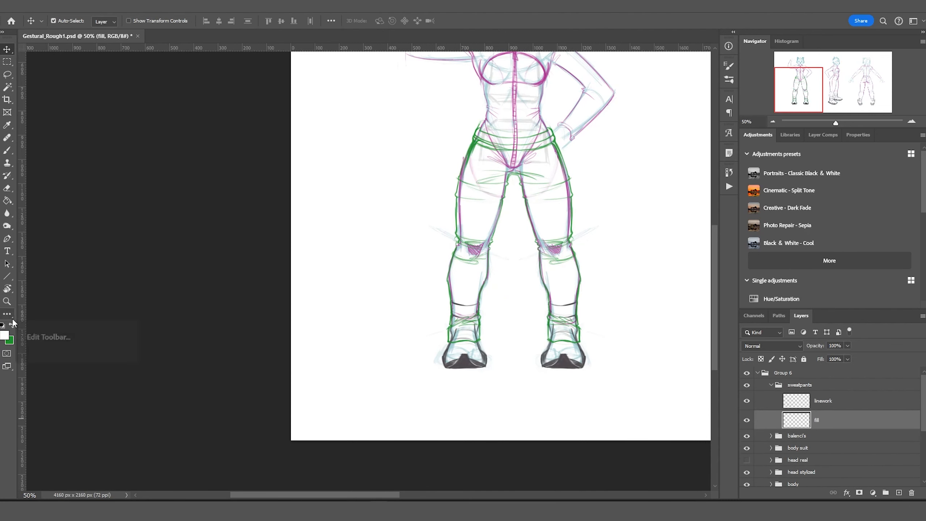
Paint white fill inside the upper and lower pant legs.
key(b)
key(x)
mouse_move(554, 241)
mouse_down()
mouse_move(544, 271)
mouse_move(566, 250)
mouse_move(472, 329)
mouse_move(478, 146)
mouse_move(511, 167)
mouse_move(554, 156)
mouse_move(459, 378)
mouse_move(581, 291)
mouse_up()
drag(410, 138, 282, 218)
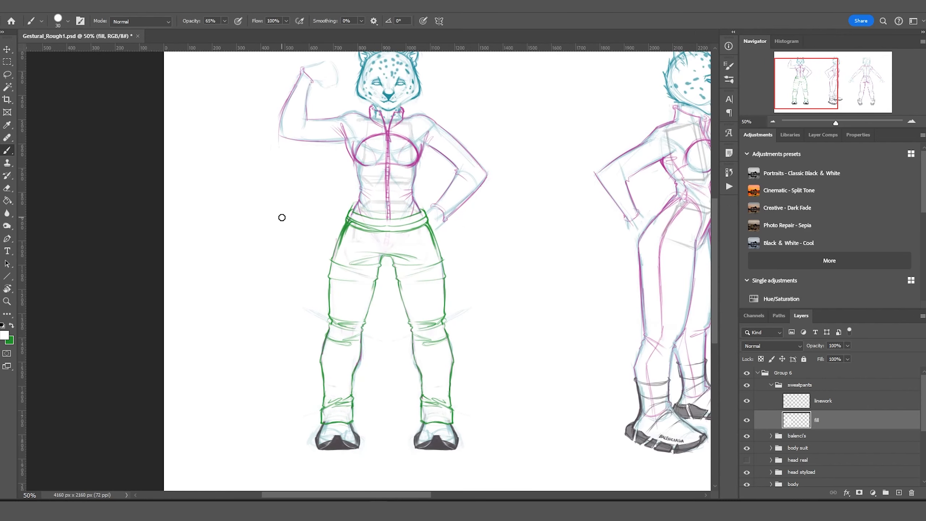
Brush two green drawstrings and small crotch fold strokes on the front-view sweatpants.
click(800, 406)
mouse_move(382, 227)
mouse_down()
mouse_move(384, 368)
mouse_move(392, 343)
mouse_up()
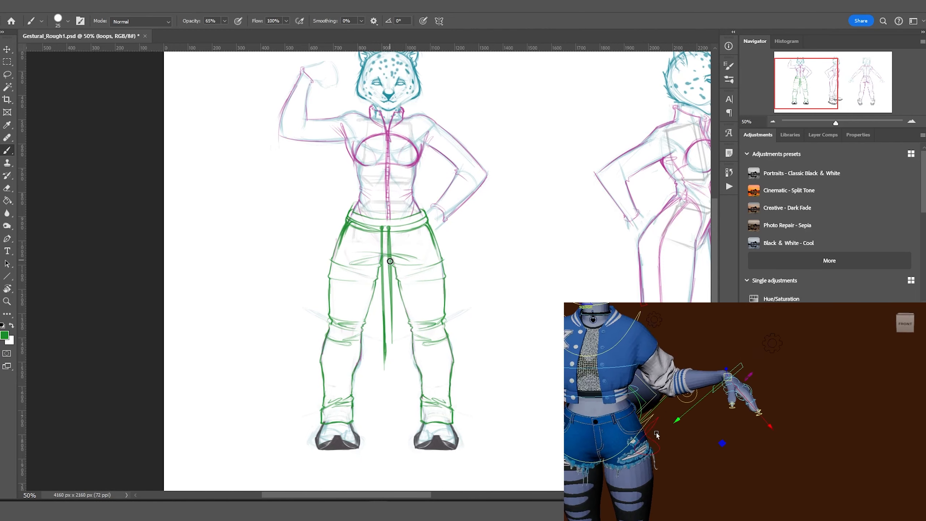
drag(388, 259, 393, 346)
click(746, 403)
click(800, 417)
key(bracketleft)
mouse_move(380, 264)
mouse_down()
mouse_move(396, 264)
mouse_move(398, 278)
mouse_up()
click(746, 403)
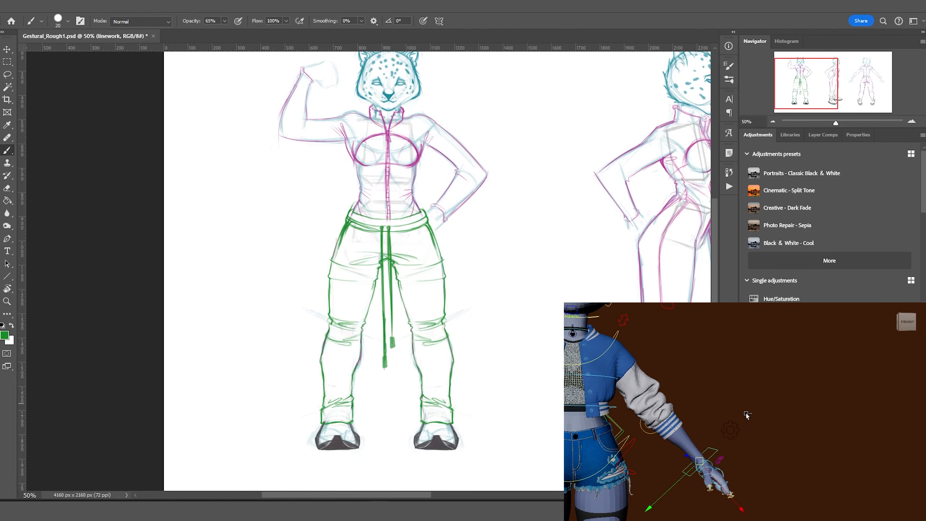
Draw the side view's green double waistband and pant contours down the thigh and lower leg.
drag(547, 234, 375, 233)
drag(319, 200, 368, 221)
drag(370, 218, 360, 236)
drag(314, 211, 361, 232)
mouse_move(323, 198)
mouse_down()
mouse_move(313, 211)
mouse_move(368, 221)
mouse_up()
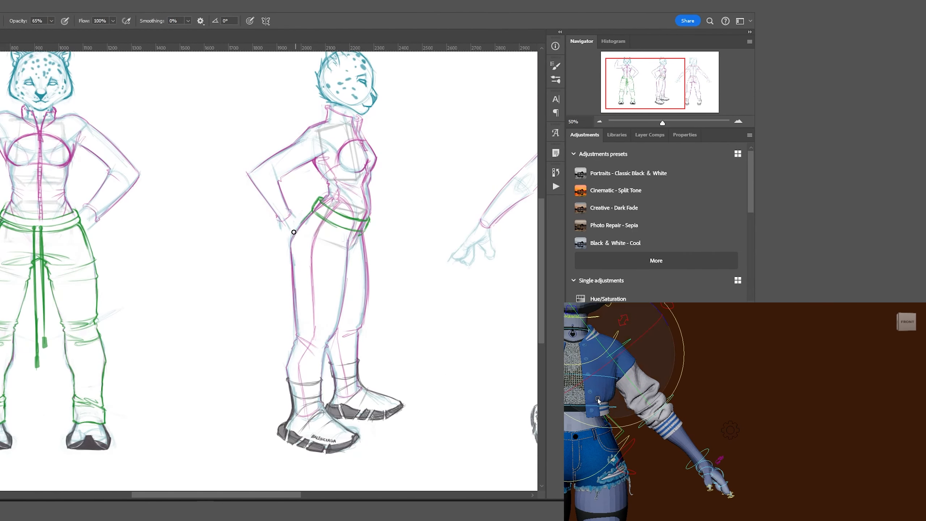
drag(308, 218, 290, 274)
drag(348, 252, 344, 291)
mouse_move(290, 284)
mouse_down()
mouse_move(308, 302)
mouse_move(308, 355)
mouse_up()
drag(329, 331, 323, 365)
drag(308, 415, 332, 427)
drag(292, 383, 288, 419)
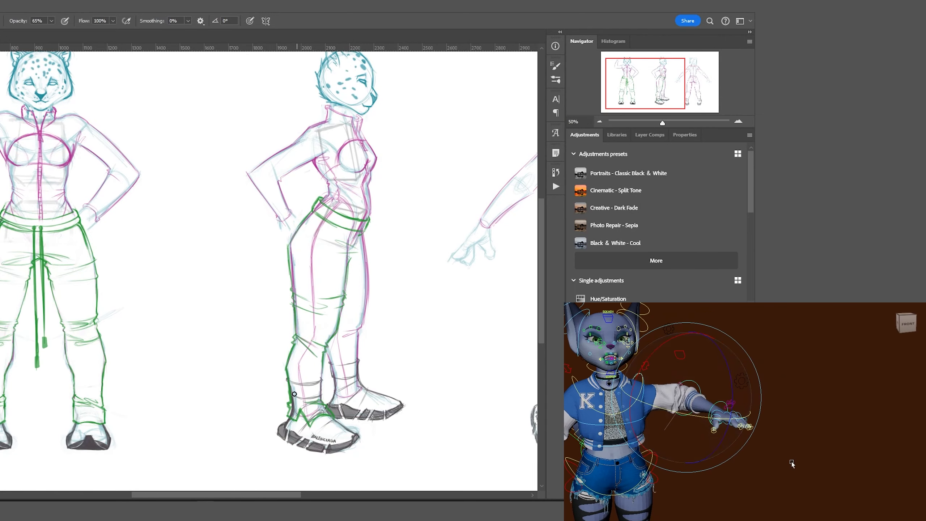
Add a green ankle stroke and clean up stray strokes around the side-view legs.
scroll(310, 420, up, 3)
mouse_move(312, 350)
mouse_down()
mouse_move(310, 412)
mouse_move(314, 345)
mouse_up()
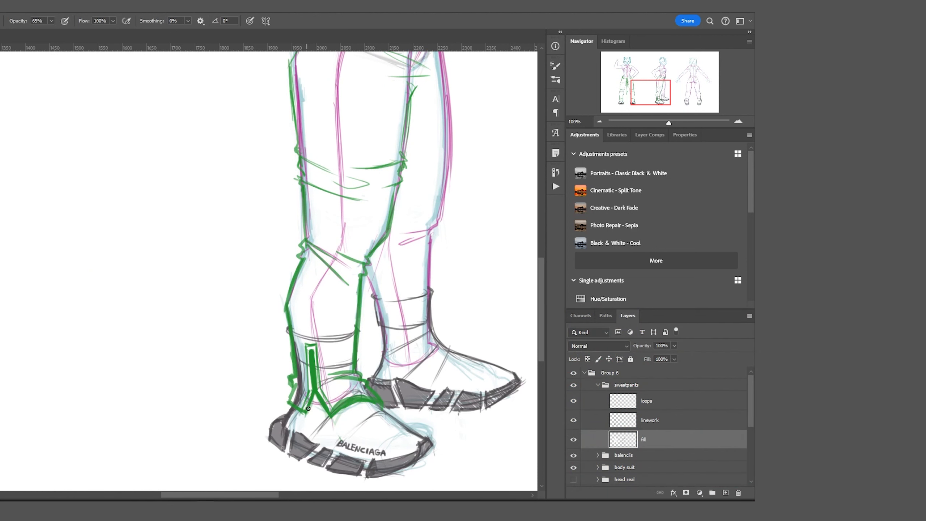
scroll(324, 413, down, 1)
key(l)
drag(408, 434, 413, 438)
click(623, 421)
key(ctrl+d)
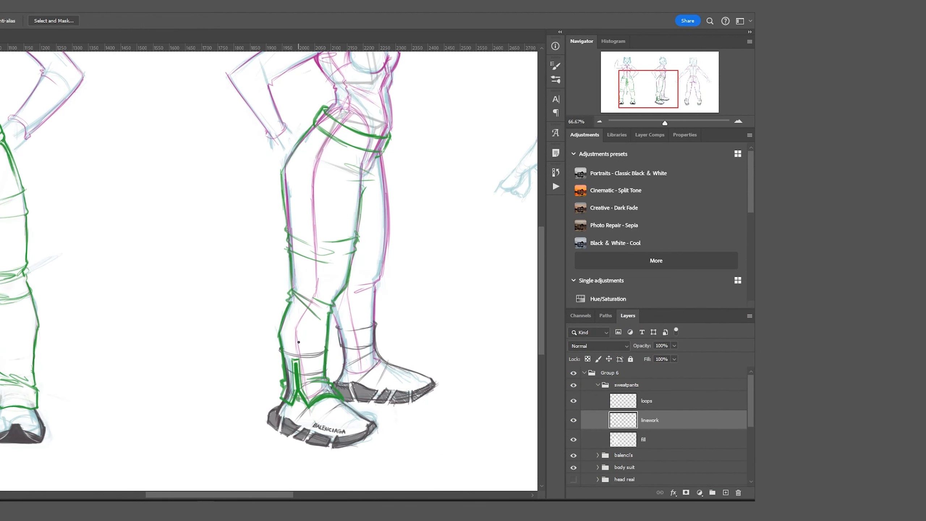
key(ctrl+z)
key(ctrl+z)
key(ctrl+z)
key(ctrl+z)
key(ctrl+z)
key(b)
Draw the pant cuff over the shoe, the rear leg outline and an ankle zipper line.
drag(344, 397, 280, 400)
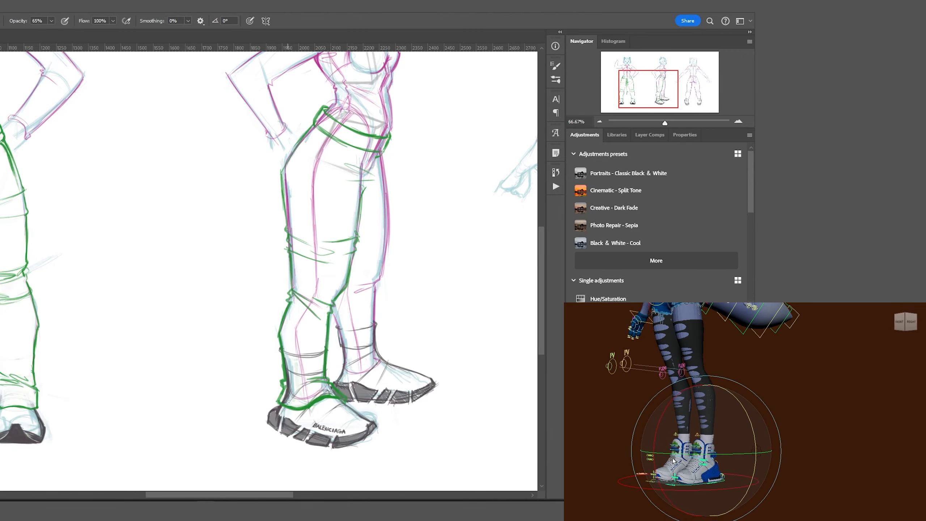
mouse_move(356, 349)
mouse_down()
mouse_move(390, 378)
mouse_move(354, 375)
mouse_up()
drag(342, 369, 335, 313)
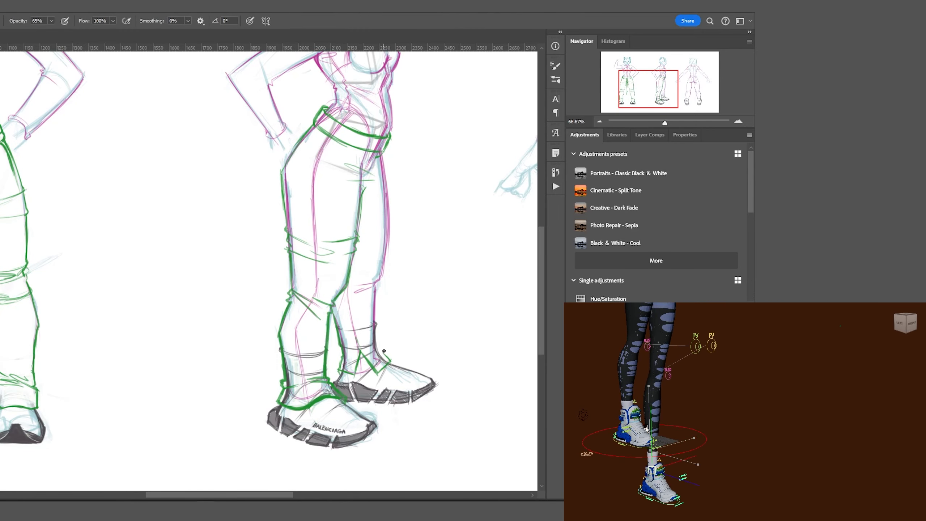
mouse_move(386, 354)
mouse_down()
mouse_move(375, 314)
mouse_move(393, 186)
mouse_up()
drag(345, 143, 312, 202)
drag(353, 324, 356, 376)
drag(361, 352, 379, 374)
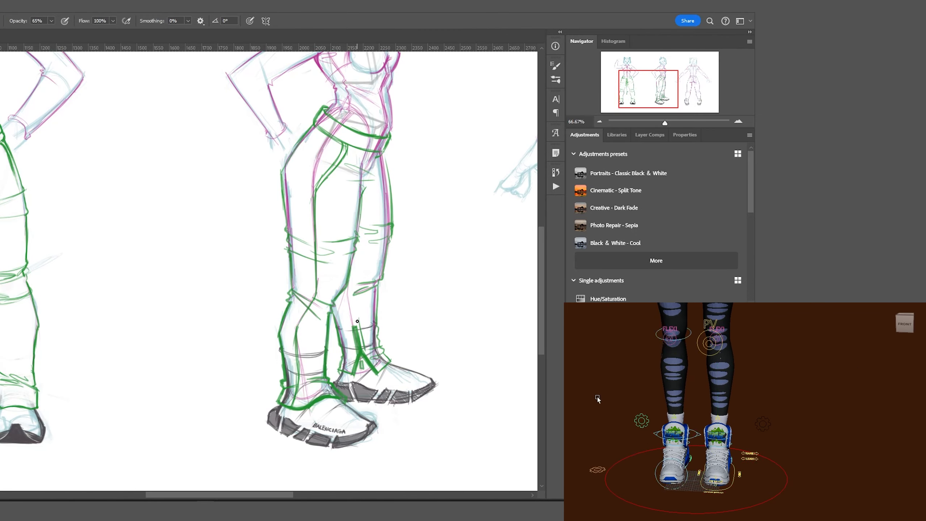
Paint white around both side-view legs to lighten the old sketch lines.
drag(306, 338, 308, 397)
drag(285, 352, 330, 403)
drag(383, 303, 361, 364)
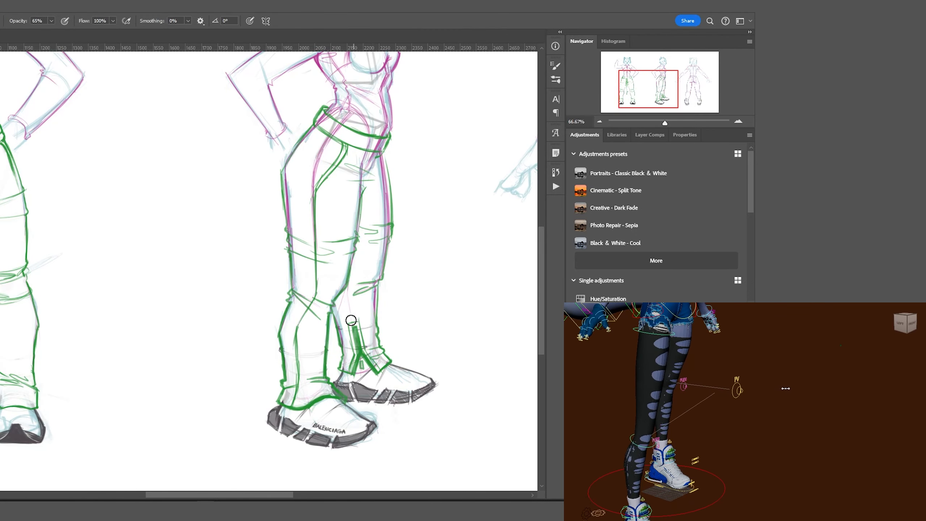
drag(376, 160, 364, 332)
drag(292, 171, 291, 317)
drag(379, 143, 355, 199)
drag(290, 160, 288, 277)
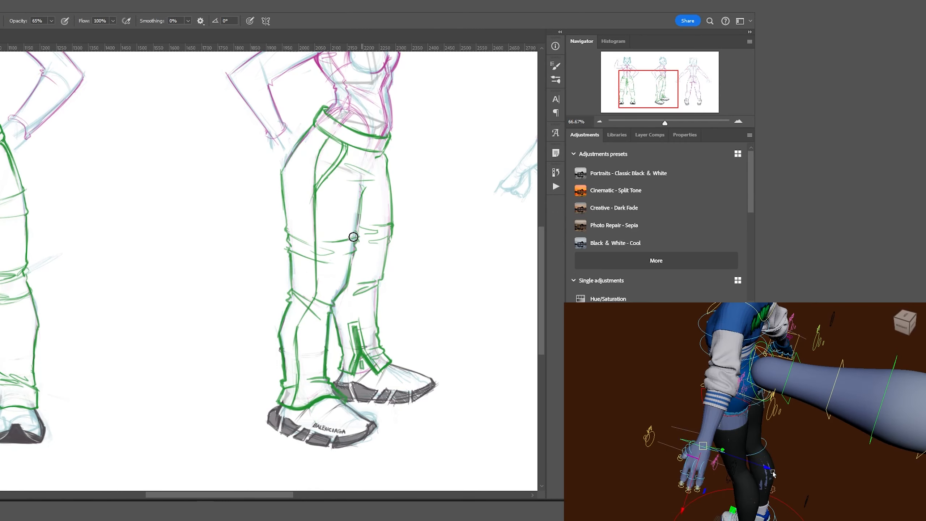
drag(358, 215, 350, 256)
drag(328, 113, 306, 140)
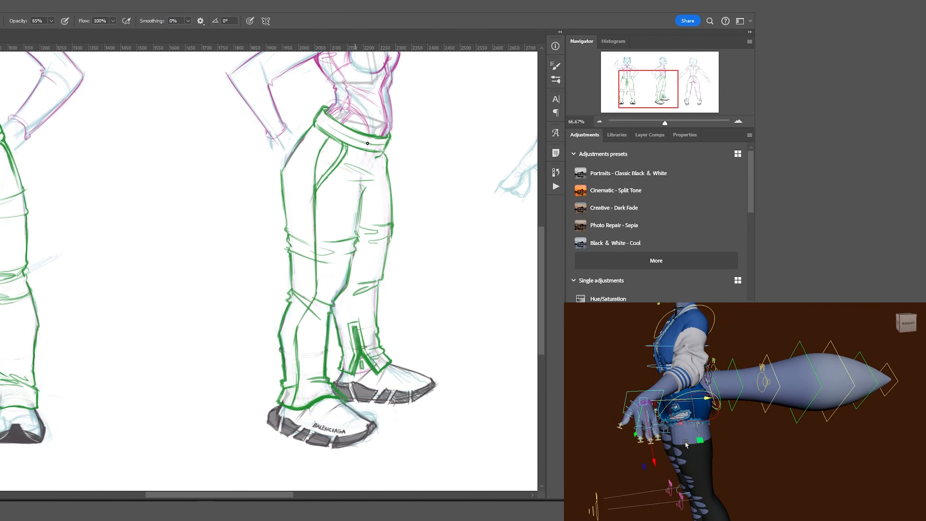
Draw a long curving drawstring dangling from the side-view waistband.
drag(368, 146, 462, 297)
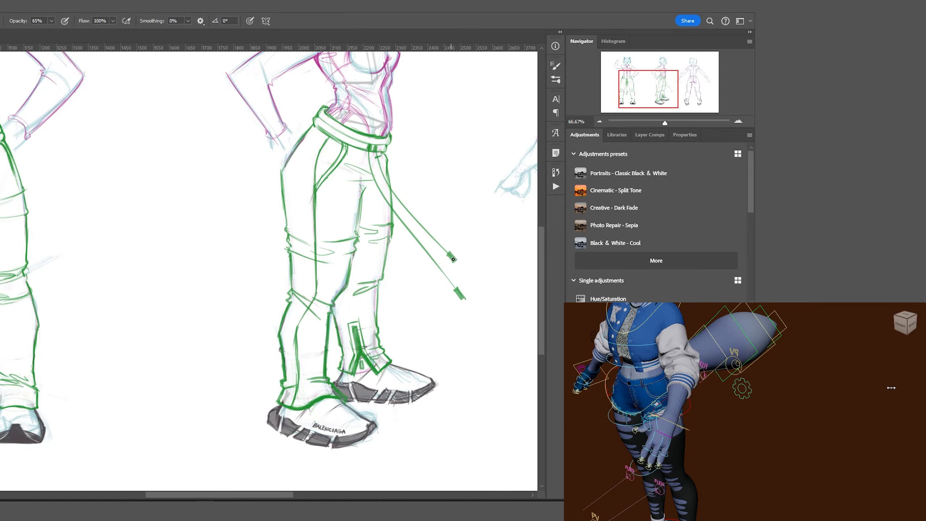
drag(373, 148, 453, 258)
drag(387, 199, 451, 281)
key(ctrl+minus)
key(ctrl+minus)
key(ctrl+plus)
key(ctrl+plus)
key(ctrl+z)
key(ctrl+z)
key(ctrl+z)
key(ctrl+z)
key(ctrl+z)
key(ctrl+z)
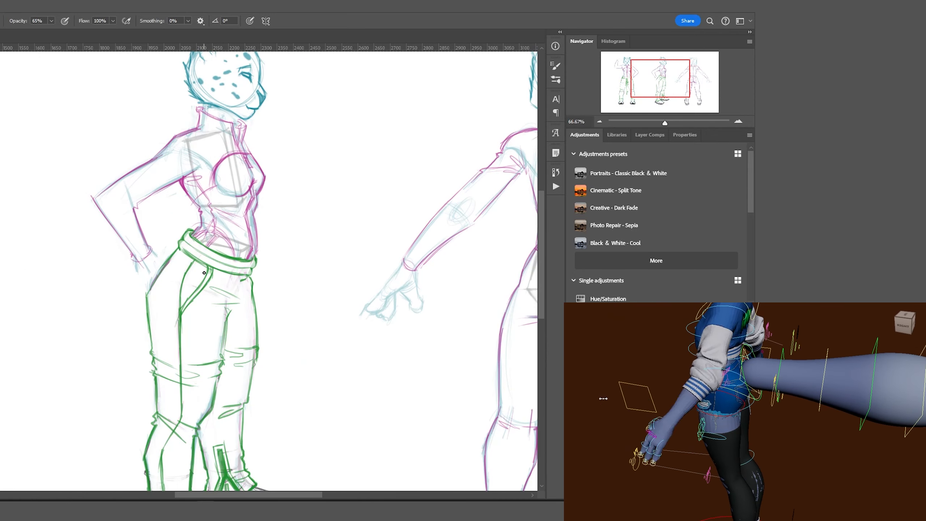
drag(248, 275, 299, 363)
drag(235, 274, 335, 399)
mouse_move(252, 277)
mouse_down()
mouse_move(303, 366)
mouse_move(337, 405)
mouse_up()
key(ctrl+minus)
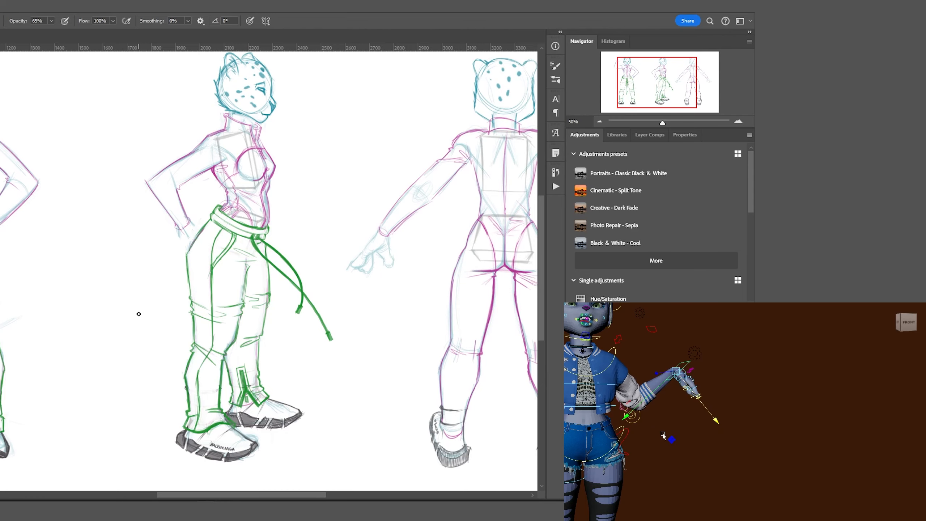
Rotate the canvas and brush green creases across the back figure's hips and lower pant legs.
drag(356, 230, 365, 274)
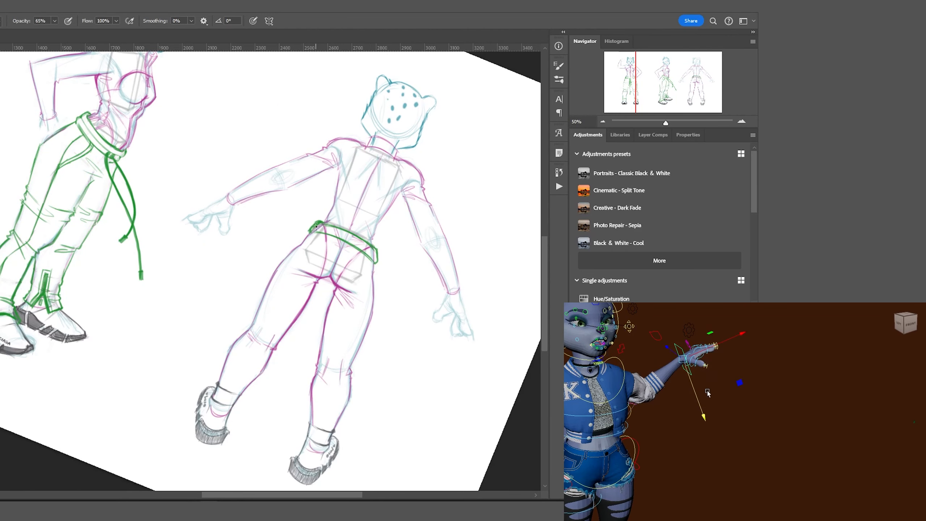
mouse_move(337, 290)
mouse_down()
mouse_move(353, 307)
mouse_move(348, 321)
mouse_up()
mouse_move(291, 273)
mouse_down()
mouse_move(347, 290)
mouse_move(332, 321)
mouse_move(357, 299)
mouse_move(368, 333)
mouse_up()
drag(334, 294, 310, 420)
drag(352, 370, 334, 430)
drag(303, 447, 325, 458)
Trace the back figure's left pant leg, outer thigh and inner-leg lines, and thicken the waistband.
mouse_move(313, 224)
mouse_down()
mouse_move(262, 293)
mouse_move(303, 314)
mouse_up()
mouse_move(302, 312)
mouse_down()
mouse_move(272, 351)
mouse_move(219, 381)
mouse_up()
drag(274, 350, 240, 401)
mouse_move(245, 333)
mouse_down()
mouse_move(218, 393)
mouse_move(218, 420)
mouse_up()
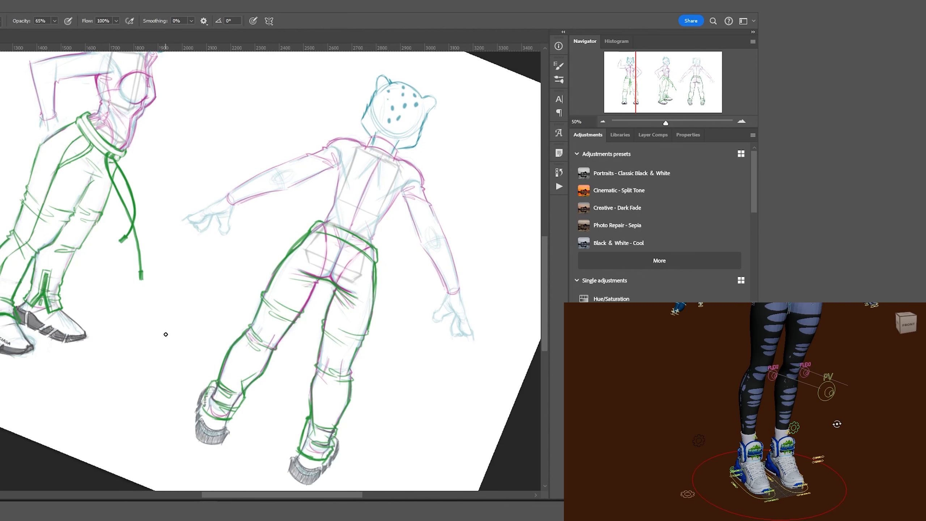
drag(333, 284, 296, 377)
drag(348, 233, 379, 260)
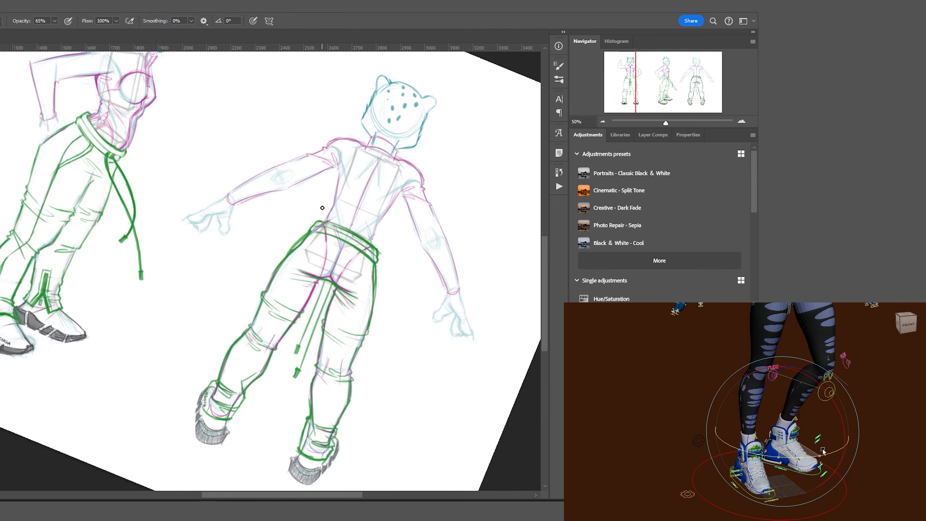
Erase stray strokes on the back figure and rough in a looping tail beside it.
mouse_move(306, 269)
mouse_down()
mouse_move(356, 303)
mouse_move(317, 376)
mouse_up()
drag(219, 387, 241, 416)
drag(364, 332, 348, 377)
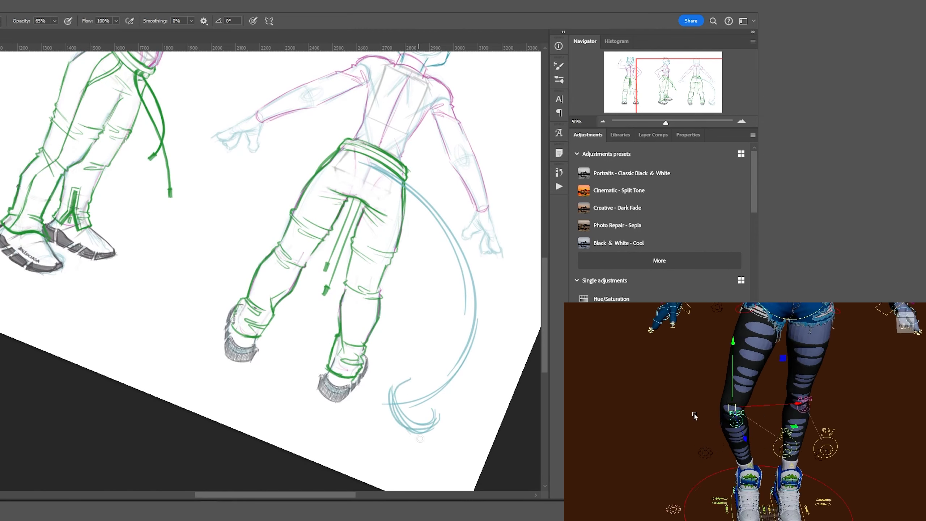
mouse_move(420, 438)
mouse_down()
mouse_move(470, 393)
mouse_move(415, 174)
mouse_move(451, 310)
mouse_up()
Undo the thick tail strokes and rotate the tail about 6 degrees.
drag(437, 235, 401, 219)
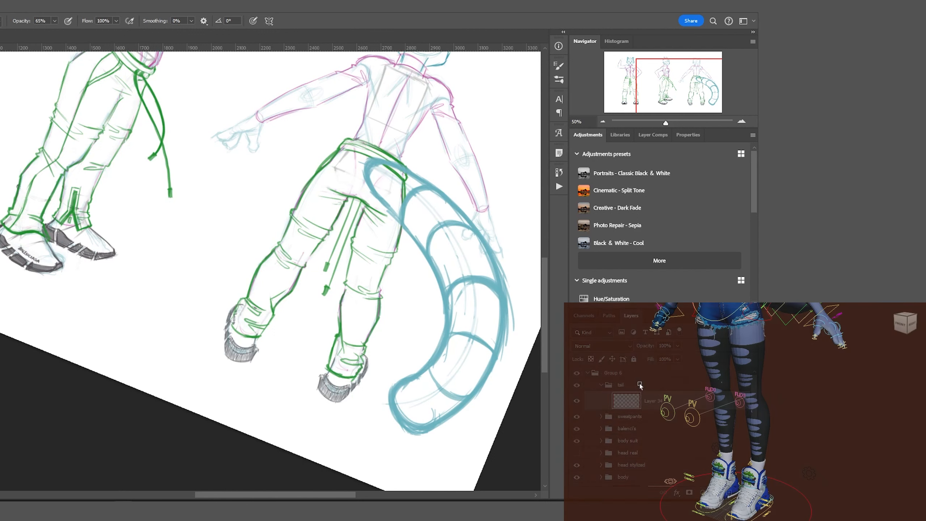
key(ctrl+z)
key(ctrl+z)
key(ctrl+z)
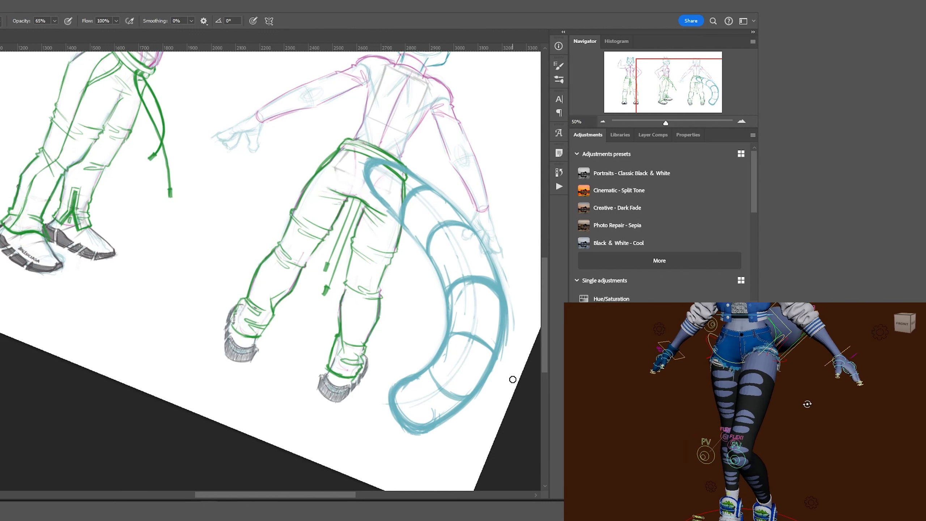
key(ctrl+t)
mouse_move(413, 303)
mouse_down()
mouse_move(429, 285)
mouse_move(420, 272)
mouse_up()
key(Return)
key(ctrl+minus)
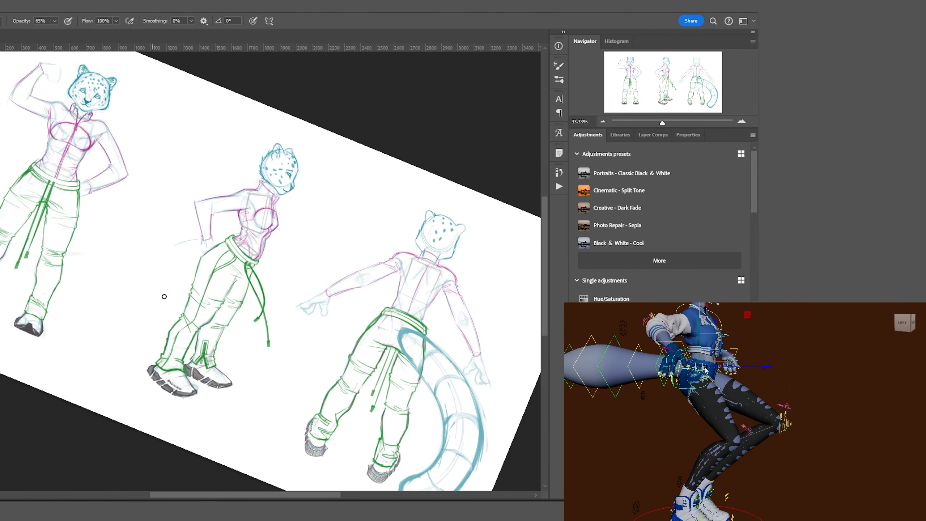
Paint curving tails on the side-view and front-view figures.
drag(160, 298, 56, 299)
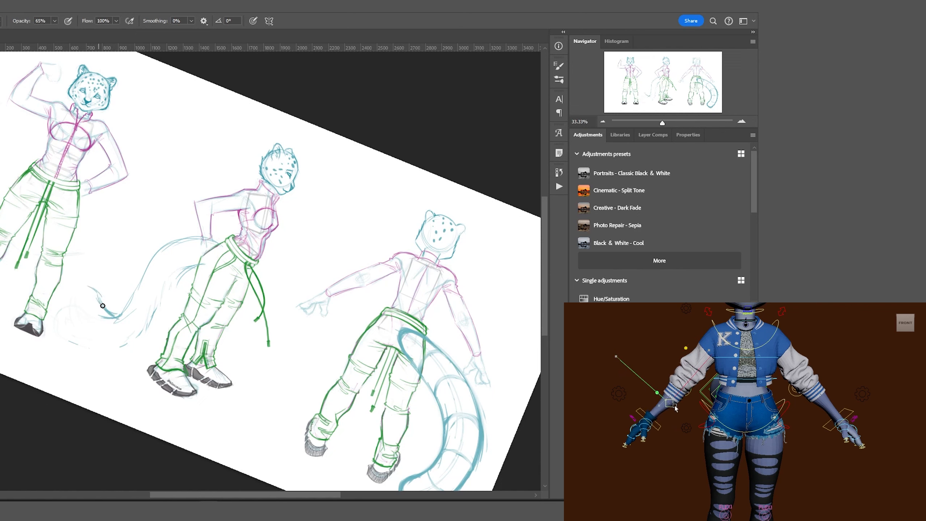
drag(175, 283, 88, 329)
drag(219, 239, 120, 314)
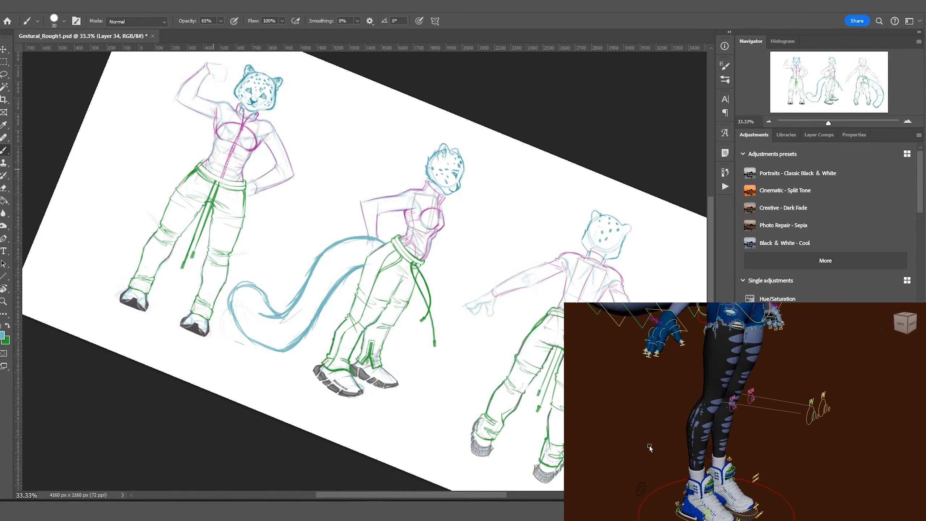
mouse_move(145, 241)
mouse_down()
mouse_move(169, 126)
mouse_move(203, 213)
mouse_up()
drag(142, 120, 108, 233)
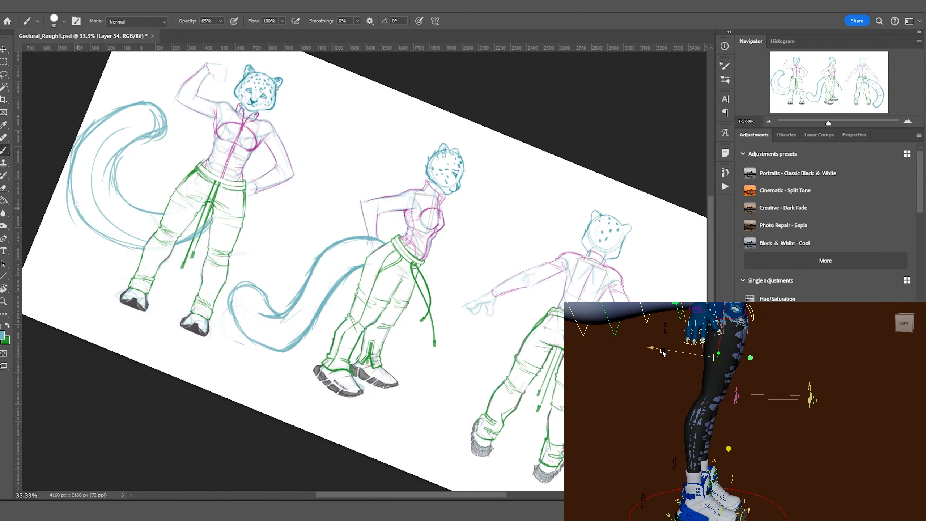
On a new layer with a size-15 light-blue brush, sketch the side figure's reaching hand and nudge it.
scroll(109, 146, down, 2)
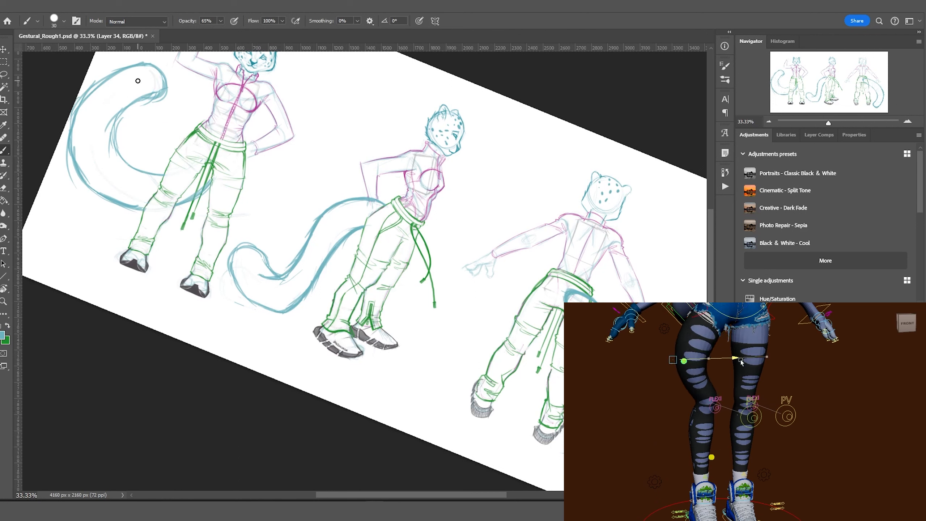
ctrl+click(260, 91)
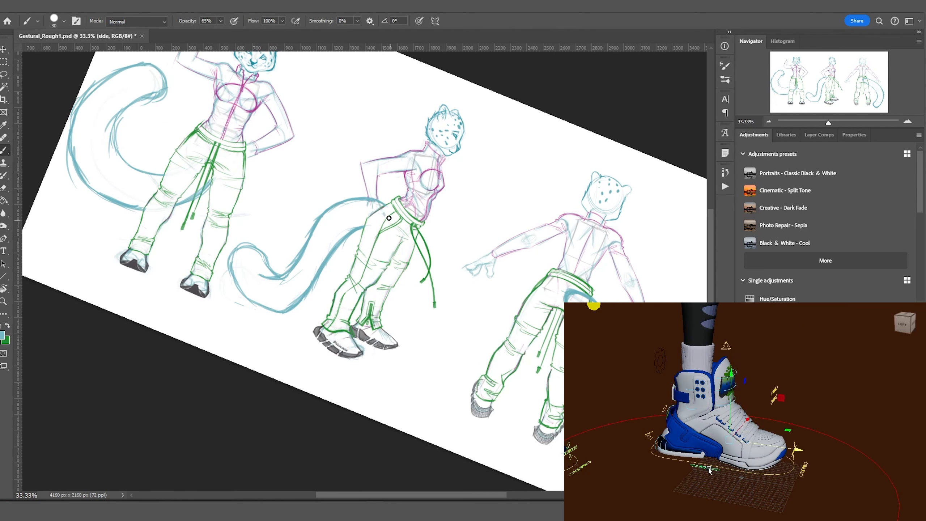
key(ctrl+shift+alt+n)
key(bracketleft)
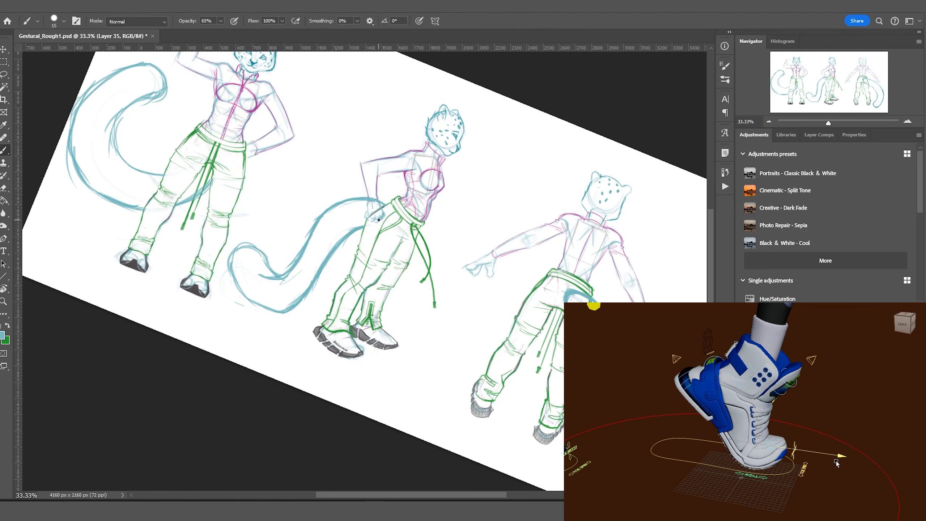
alt+click(363, 180)
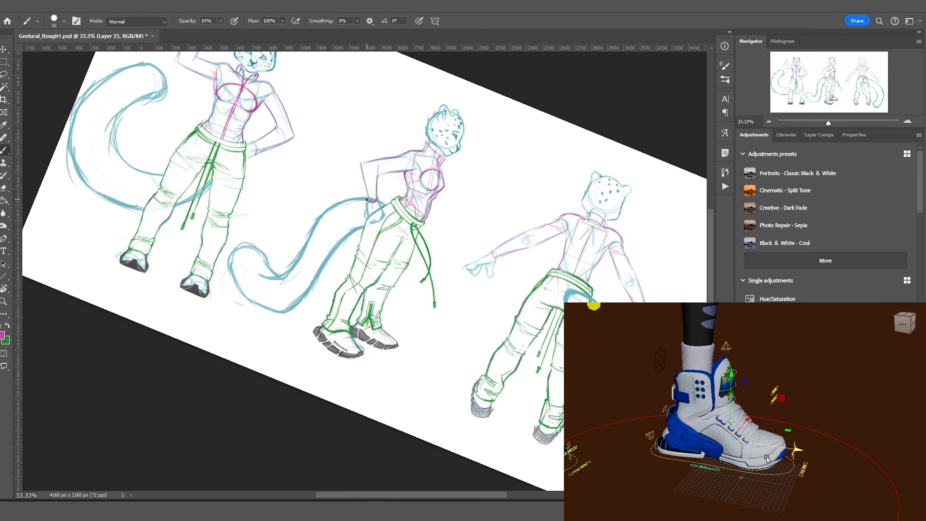
alt+click(430, 177)
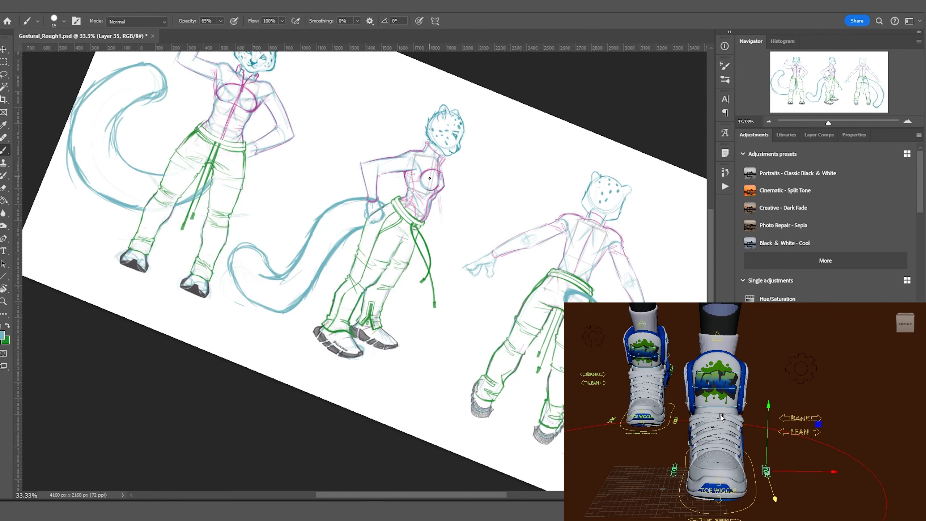
mouse_move(439, 252)
mouse_down()
mouse_move(436, 272)
mouse_move(451, 285)
mouse_move(447, 262)
mouse_up()
key(ctrl+t)
key(Return)
alt+click(441, 252)
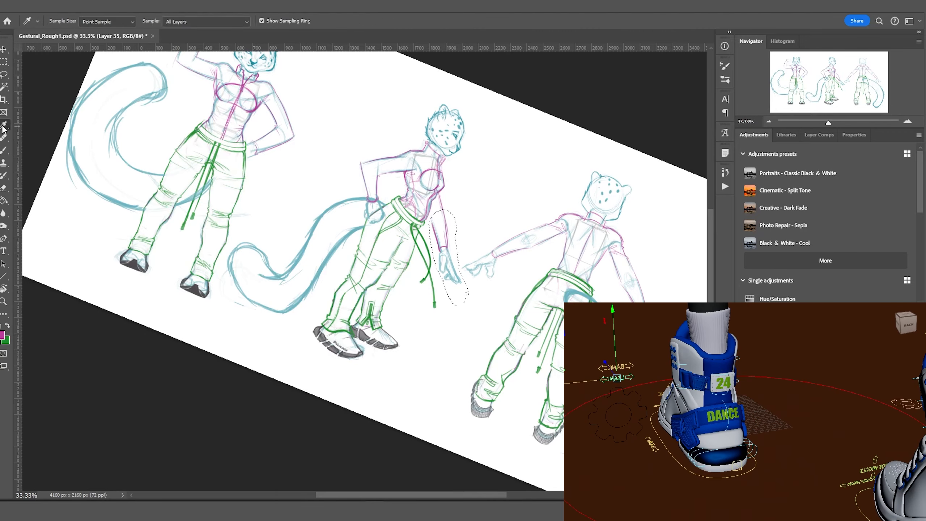
On the spots layer, dab light-blue leopard spots along each figure's tail.
key(m)
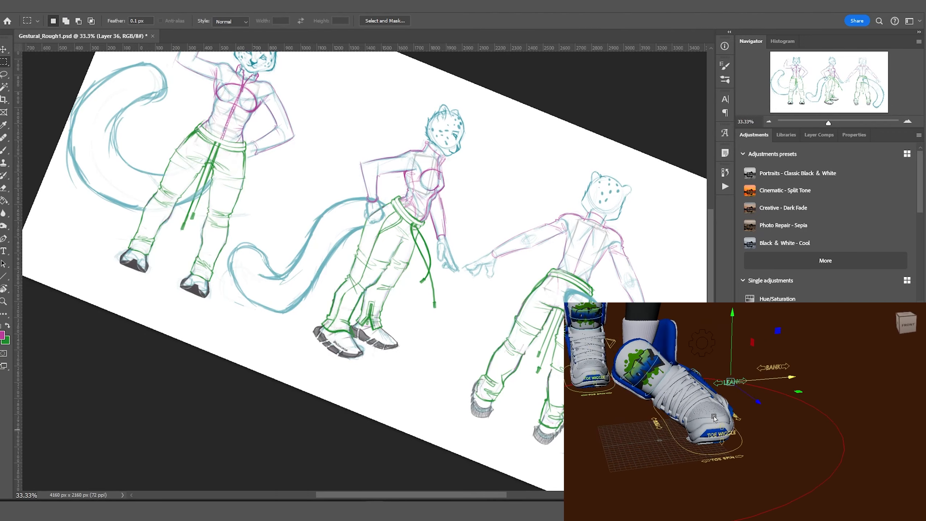
key(b)
alt+click(330, 233)
click(325, 222)
drag(350, 203, 349, 214)
click(294, 275)
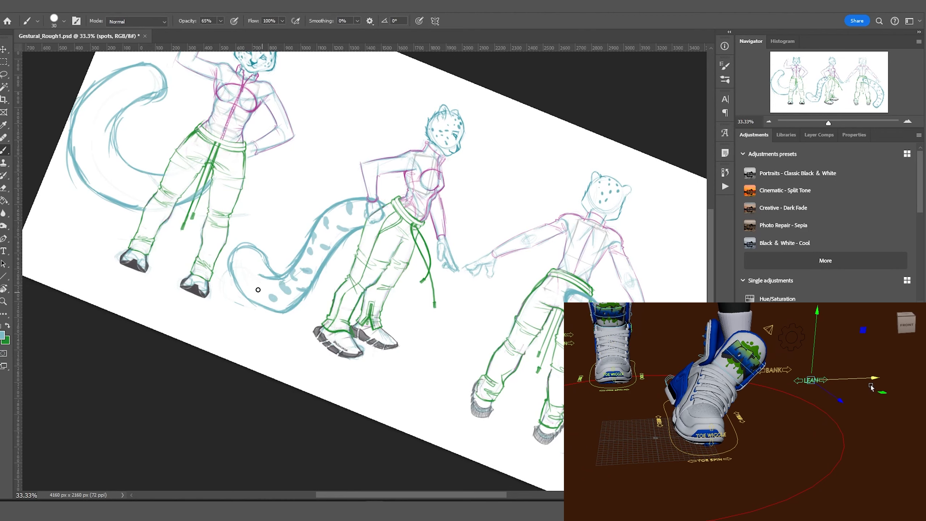
click(241, 276)
click(90, 174)
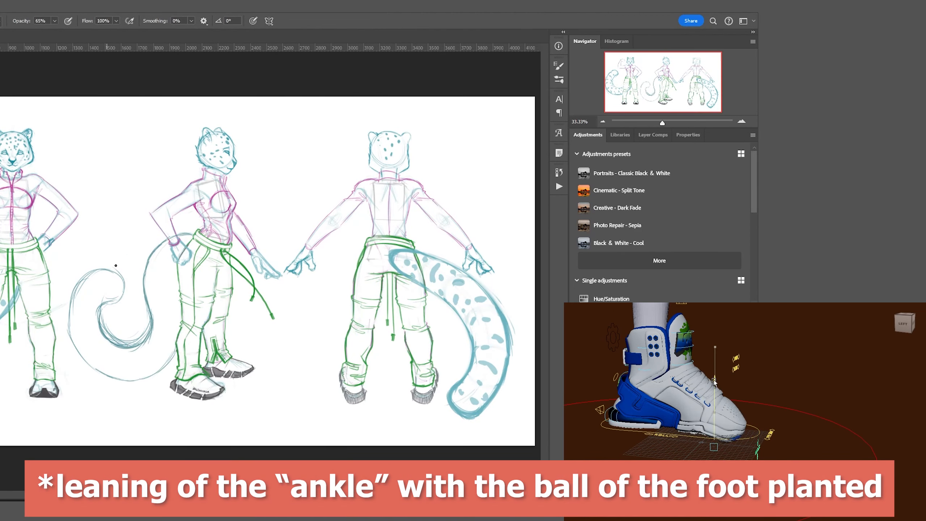
click(105, 274)
click(108, 292)
click(94, 331)
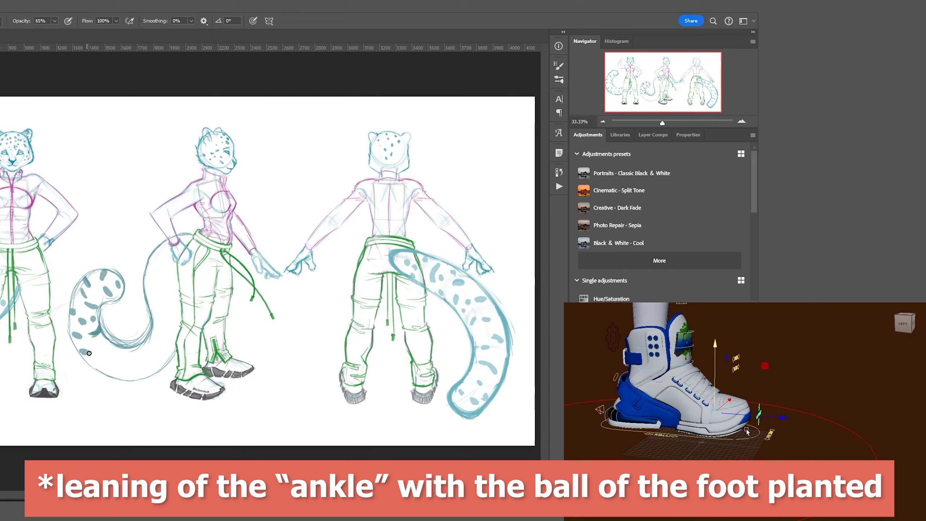
click(104, 346)
click(152, 279)
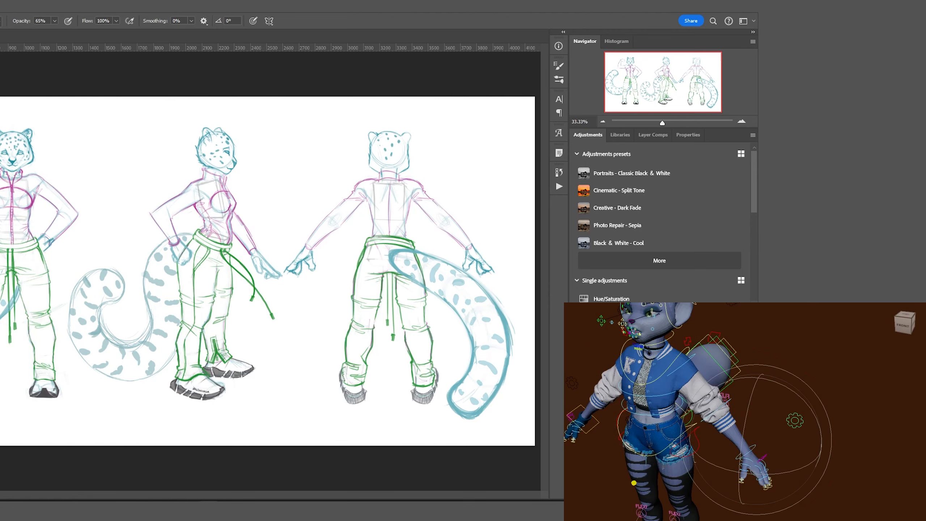
Undo the last stroke and sketch the first jacket loops around the front figure's chest.
key(ctrl+z)
scroll(147, 124, up, 1)
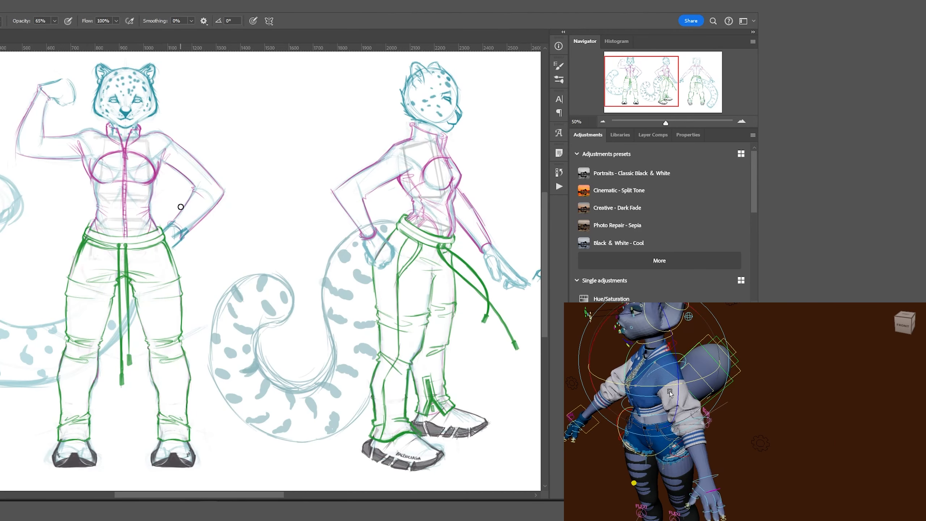
drag(147, 124, 72, 153)
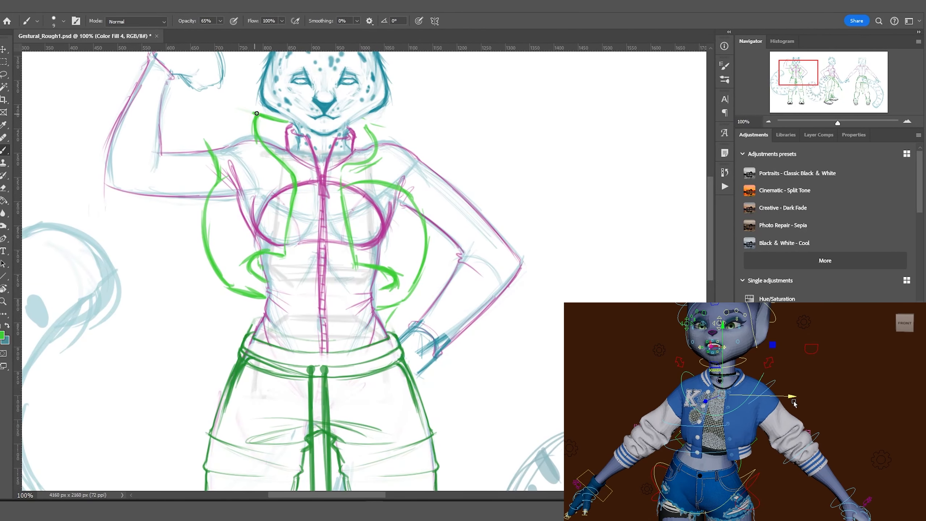
Outline the jacket's shoulder, collar and puffy right sleeve in green.
mouse_move(404, 196)
mouse_down()
mouse_move(432, 164)
mouse_move(489, 202)
mouse_up()
mouse_move(485, 208)
mouse_down()
mouse_move(432, 244)
mouse_move(512, 246)
mouse_move(518, 269)
mouse_up()
drag(437, 267, 423, 301)
drag(525, 248, 518, 274)
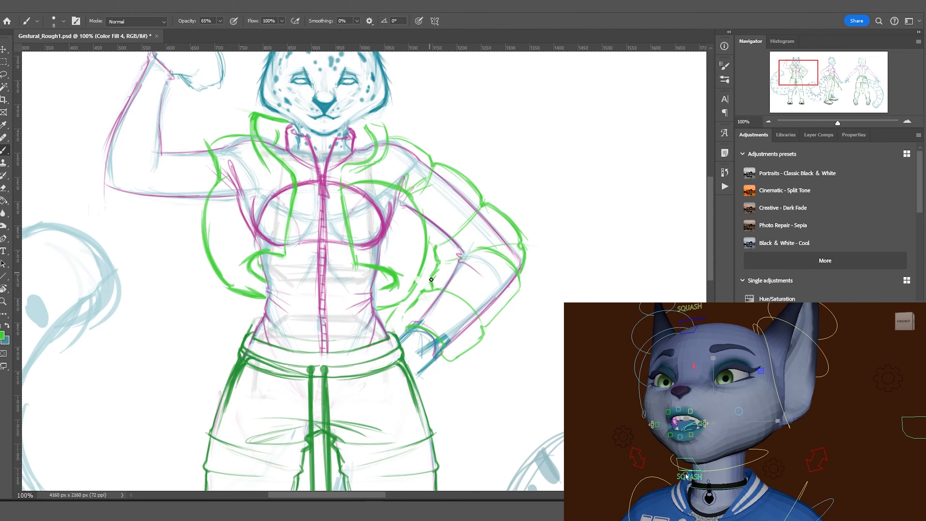
drag(436, 265, 401, 334)
drag(452, 349, 442, 356)
drag(477, 214, 459, 233)
mouse_move(521, 273)
mouse_down()
mouse_move(498, 314)
mouse_move(430, 302)
mouse_up()
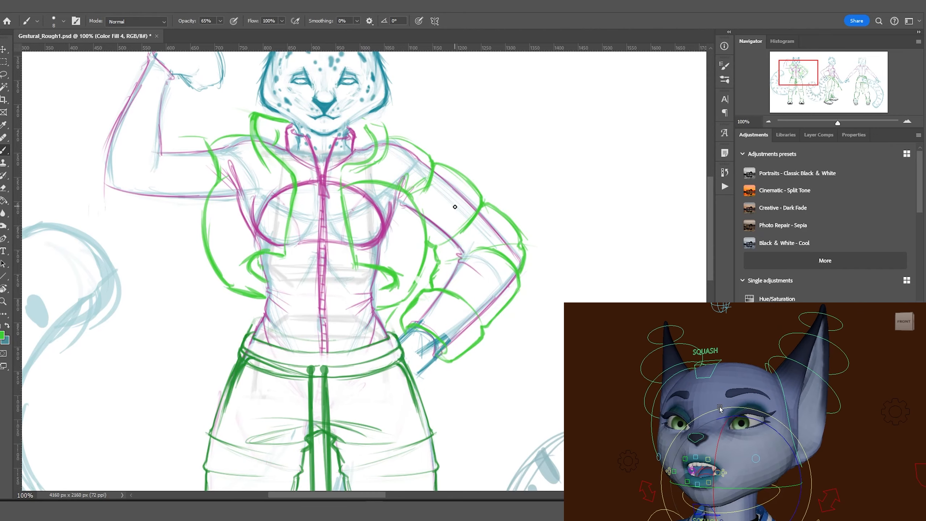
Outline the puffy sleeve and bicep puff on the raised arm.
drag(109, 127, 98, 186)
drag(161, 134, 180, 145)
drag(126, 60, 104, 122)
mouse_move(102, 117)
mouse_down()
mouse_move(162, 116)
mouse_move(162, 178)
mouse_up()
mouse_move(146, 113)
mouse_down()
mouse_move(104, 171)
mouse_move(174, 146)
mouse_up()
drag(100, 182, 96, 248)
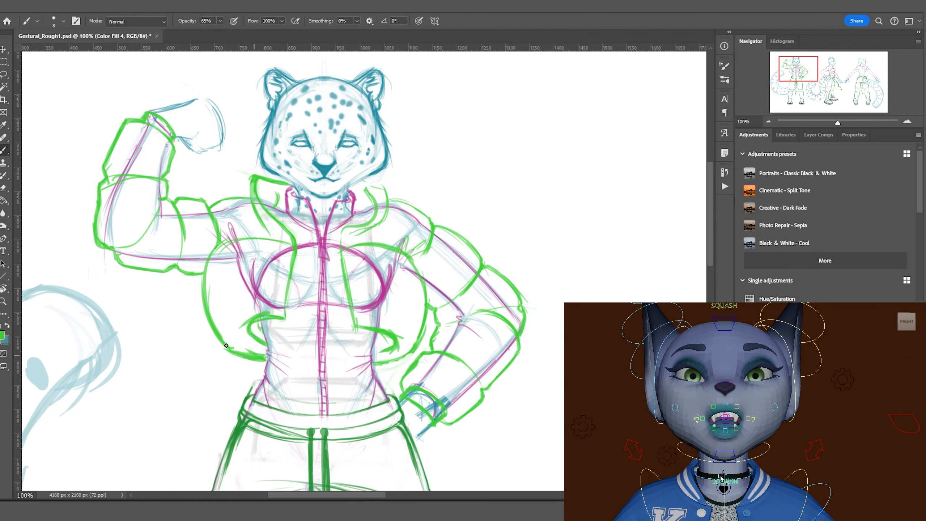
Draw the jacket's side down the chest with a bolder brush and shade both collar flaps green.
key(bracketright)
key(bracketright)
key(bracketright)
drag(368, 190, 353, 313)
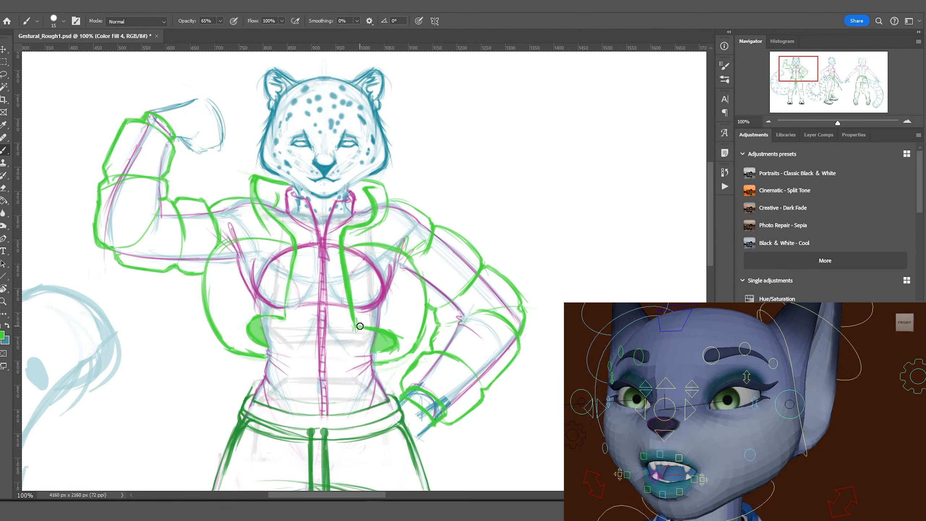
key(bracketleft)
drag(367, 188, 355, 209)
drag(285, 184, 261, 201)
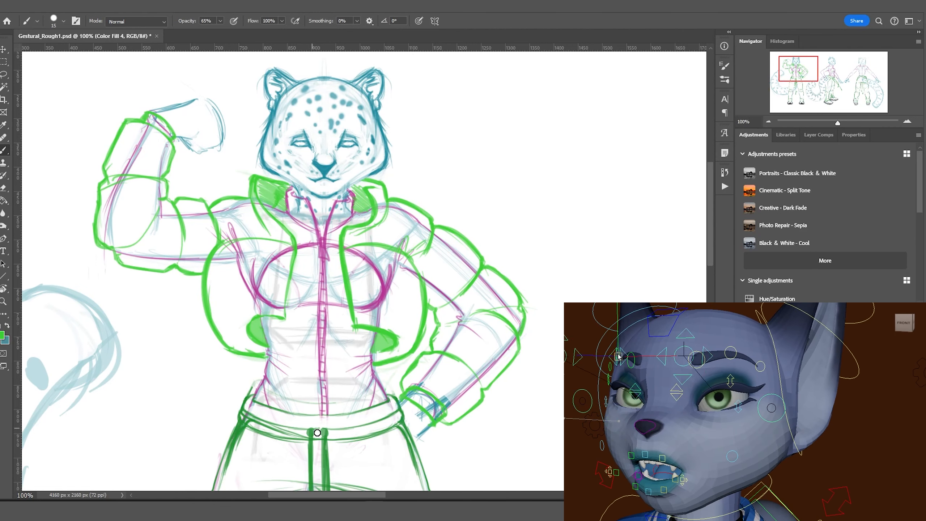
Paint out the old lines inside the jacket with a big white brush.
drag(341, 233, 395, 167)
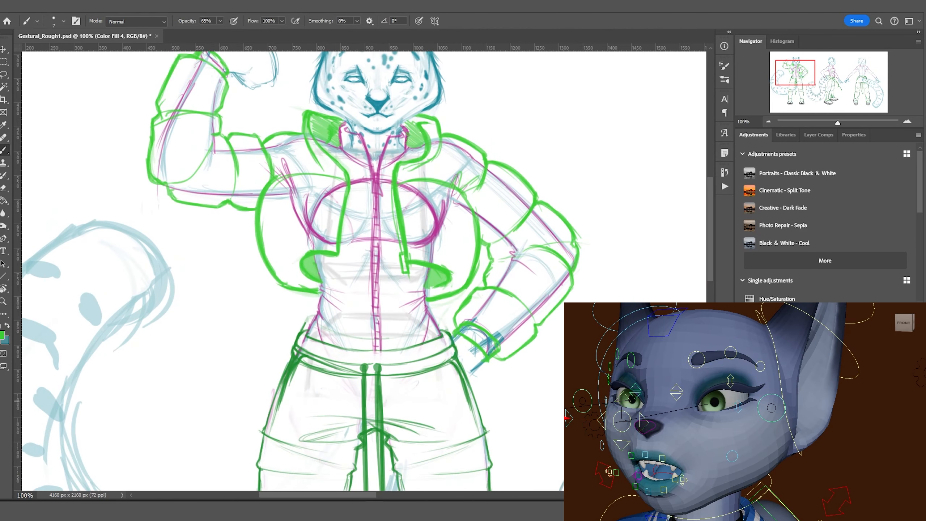
key(bracketright)
key(bracketright)
key(bracketright)
key(bracketright)
key(bracketright)
key(bracketright)
key(bracketright)
key(bracketright)
key(bracketright)
key(bracketright)
key(bracketright)
drag(408, 256, 522, 182)
drag(547, 255, 474, 347)
drag(342, 182, 324, 223)
drag(328, 146, 241, 236)
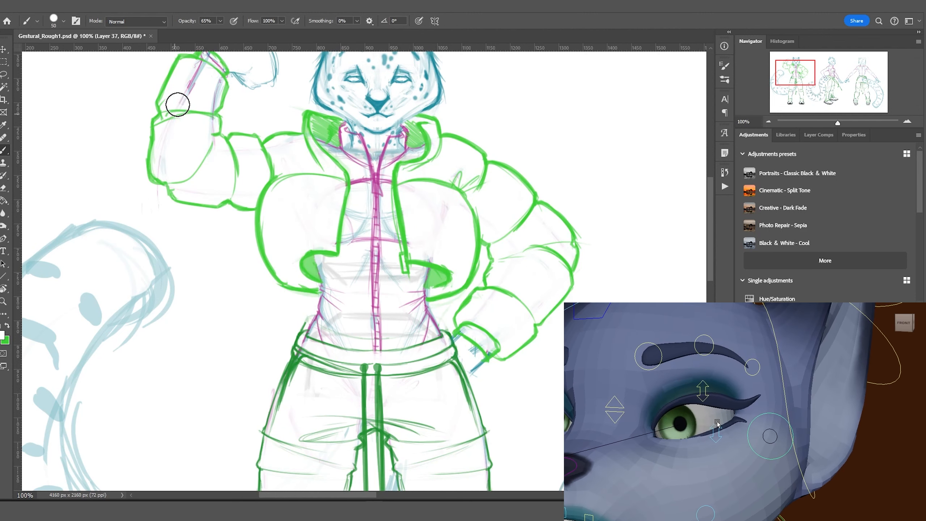
Zoom out and pan to the side figure, ready to paint its jacket.
scroll(324, 207, up, 3)
alt+click(324, 206)
key(v)
mouse_move(514, 230)
mouse_down()
mouse_move(281, 229)
mouse_move(232, 171)
mouse_move(296, 176)
mouse_move(332, 212)
mouse_up()
key(b)
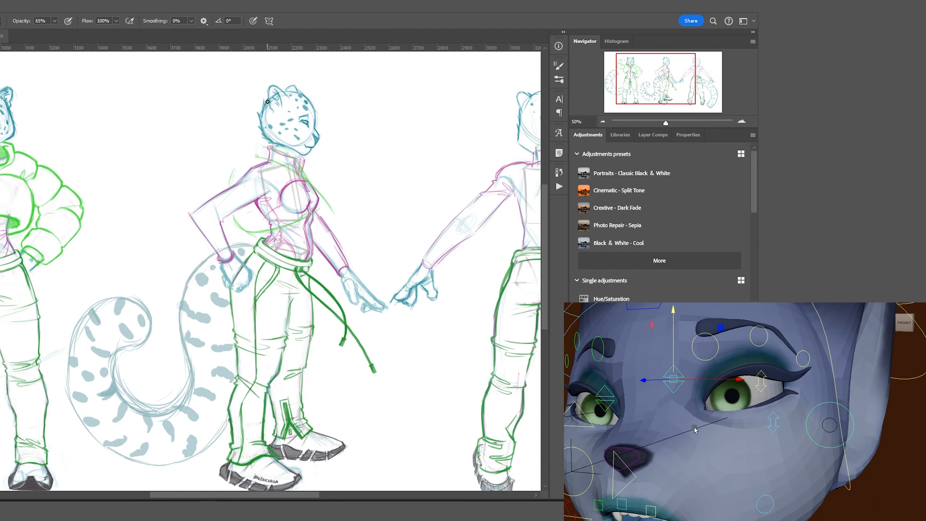
Outline the side figure's green jacket collar, chest, right shoulder and left sleeve.
drag(258, 153, 286, 149)
mouse_move(234, 223)
mouse_down()
mouse_move(334, 206)
mouse_move(328, 223)
mouse_up()
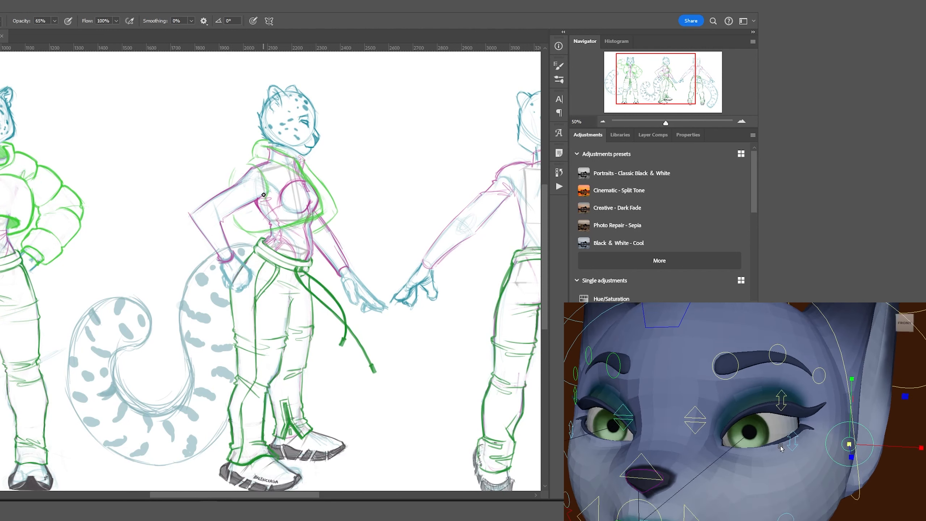
drag(254, 150, 238, 164)
drag(261, 209, 232, 217)
drag(226, 179, 181, 206)
mouse_move(255, 168)
mouse_down()
mouse_move(265, 205)
mouse_move(237, 176)
mouse_move(218, 180)
mouse_up()
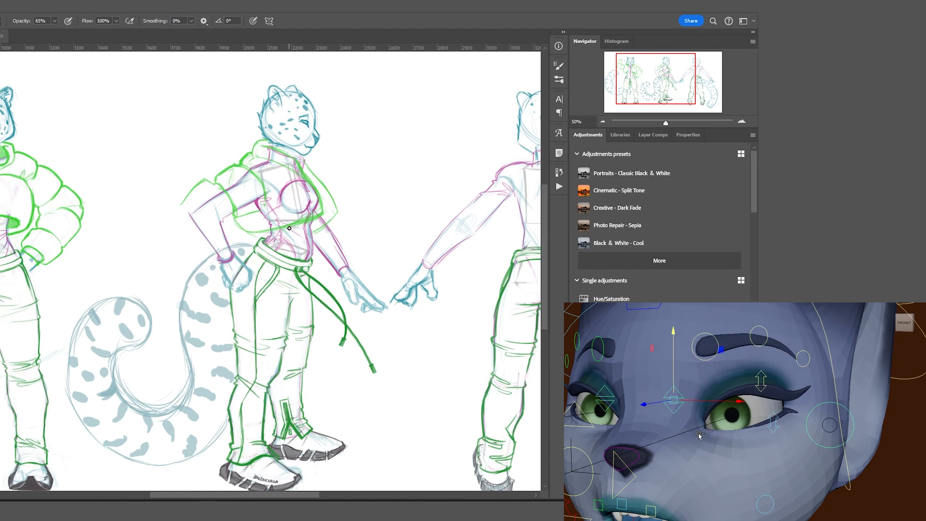
Sketch puffy jacket sleeves at the elbows and forearms of both arms.
mouse_move(181, 210)
mouse_down()
mouse_move(204, 266)
mouse_move(211, 214)
mouse_move(182, 228)
mouse_up()
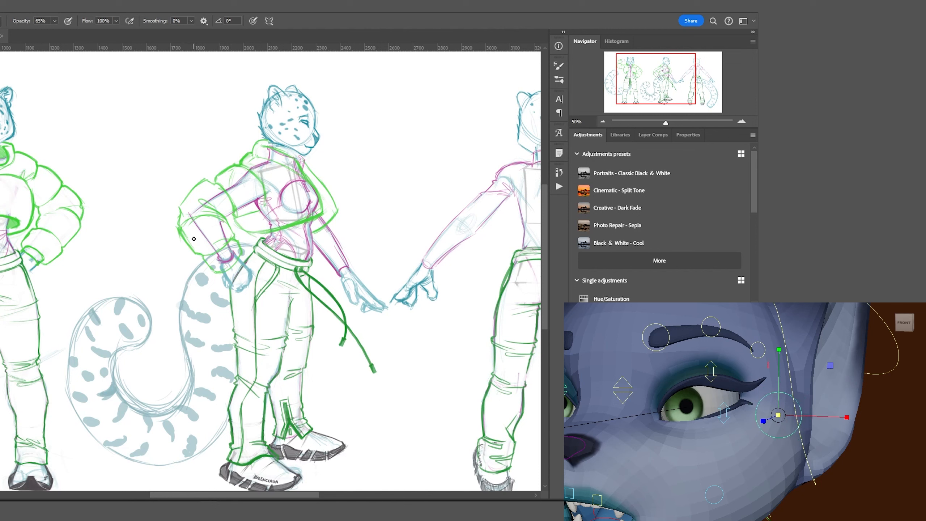
drag(181, 235, 219, 273)
drag(226, 217, 236, 241)
drag(175, 215, 180, 232)
drag(317, 255, 365, 268)
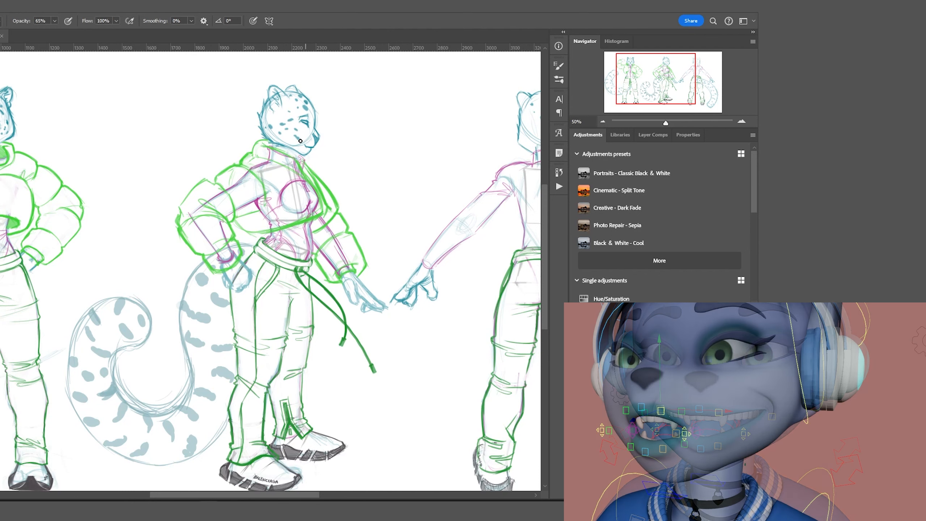
Lighten the old lines inside the jacket and mark the jacket hem at the waist.
mouse_move(219, 255)
mouse_down()
mouse_move(207, 237)
mouse_move(284, 190)
mouse_move(219, 262)
mouse_up()
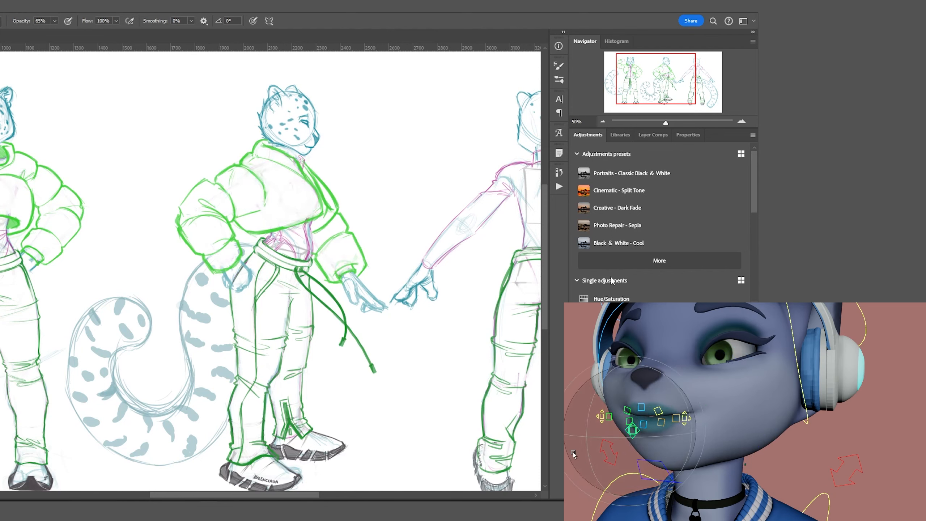
scroll(274, 191, right, 6)
drag(283, 209, 331, 207)
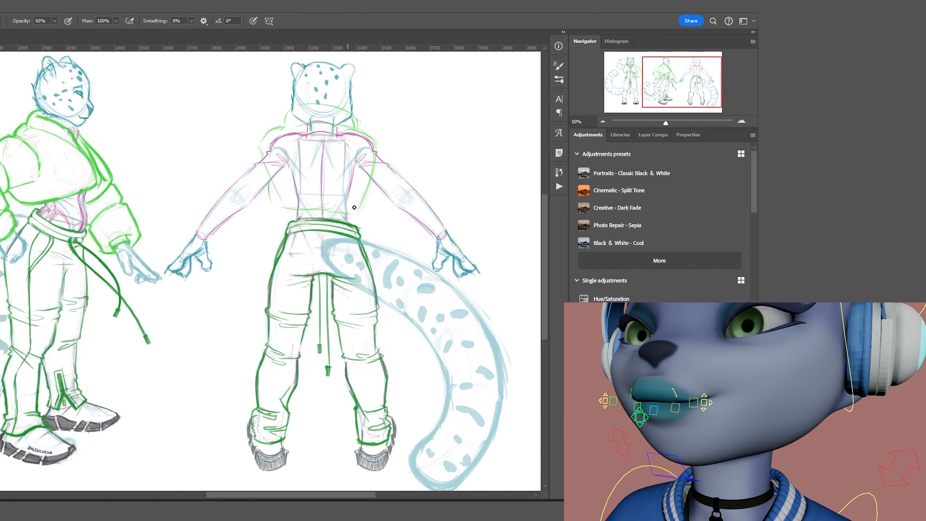
Sketch the back figure's puffy sleeve and shoulder, then mirror a copy onto the other arm.
drag(444, 207, 418, 240)
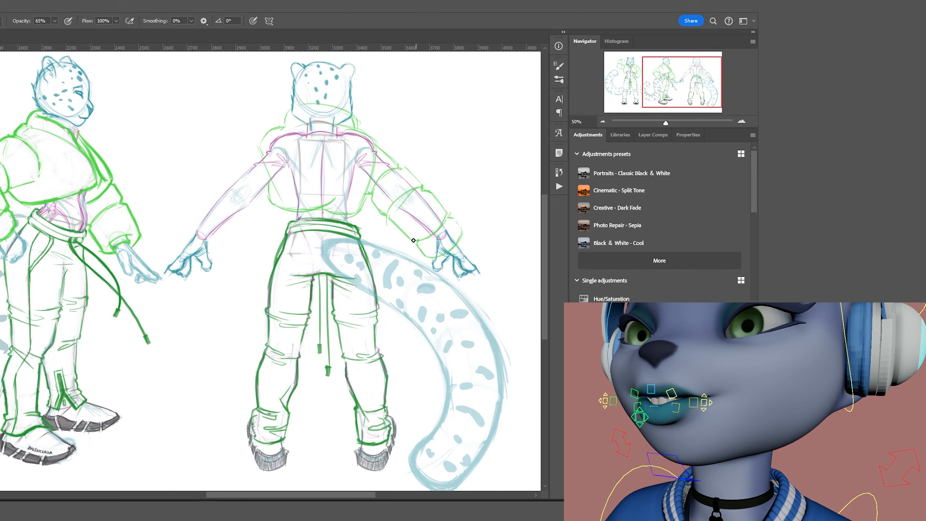
drag(397, 164, 370, 139)
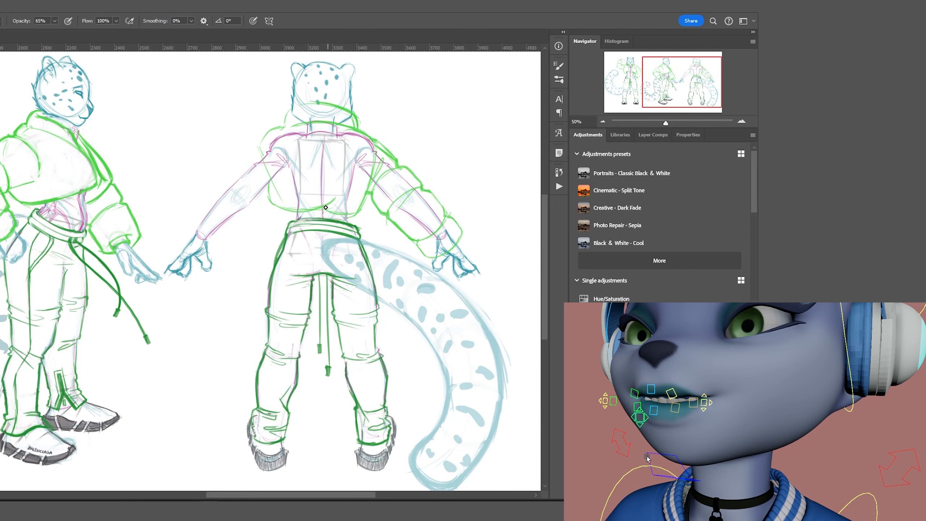
key(l)
key(v)
key(shift+Left)
key(shift+Left)
key(shift+Left)
key(shift+Left)
key(shift+Left)
key(shift+Left)
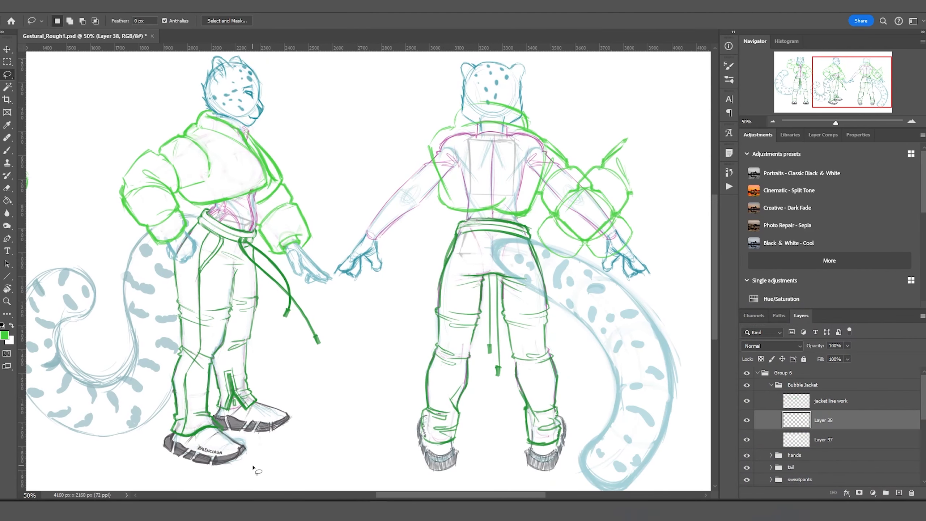
click(816, 439)
key(l)
click(739, 439)
Merge the mirrored sleeve into the jacket line work and paint out inner lines in white on Layer 37.
click(739, 439)
key(ctrl+e)
click(824, 401)
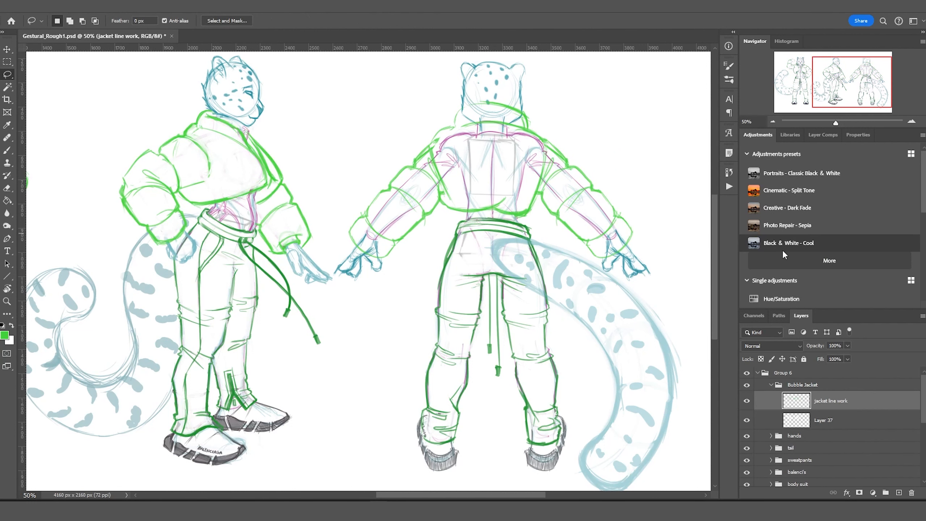
key(b)
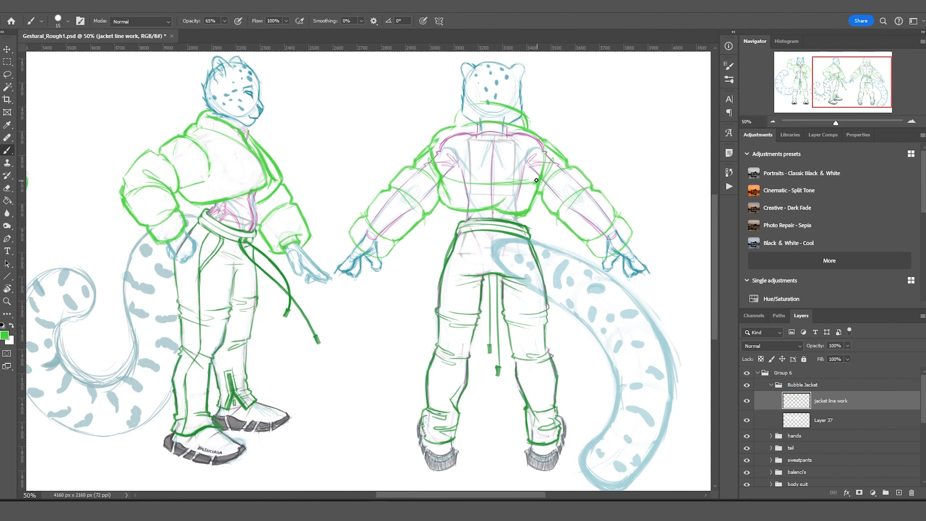
click(823, 420)
key(x)
key(bracketright)
key(bracketright)
key(bracketright)
key(bracketright)
key(bracketright)
key(bracketright)
key(bracketright)
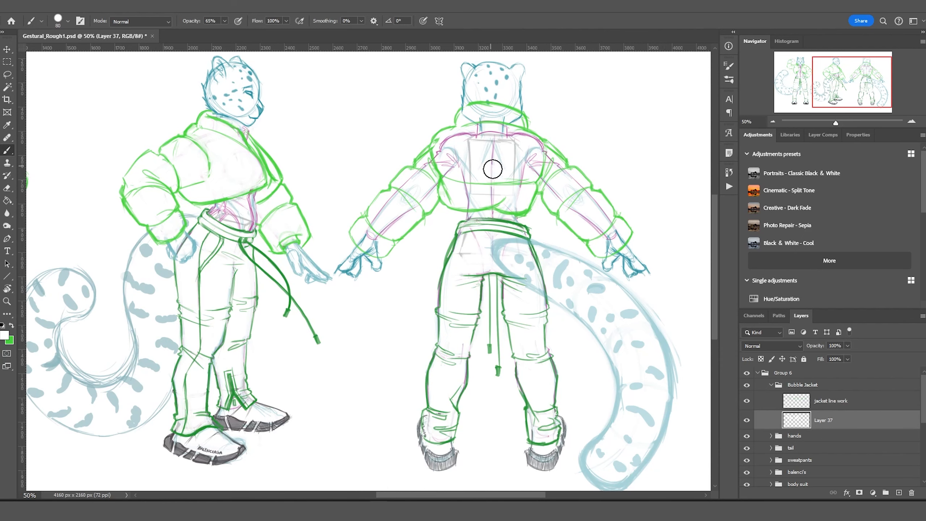
mouse_move(497, 166)
mouse_down()
mouse_move(416, 176)
mouse_move(495, 137)
mouse_move(503, 188)
mouse_up()
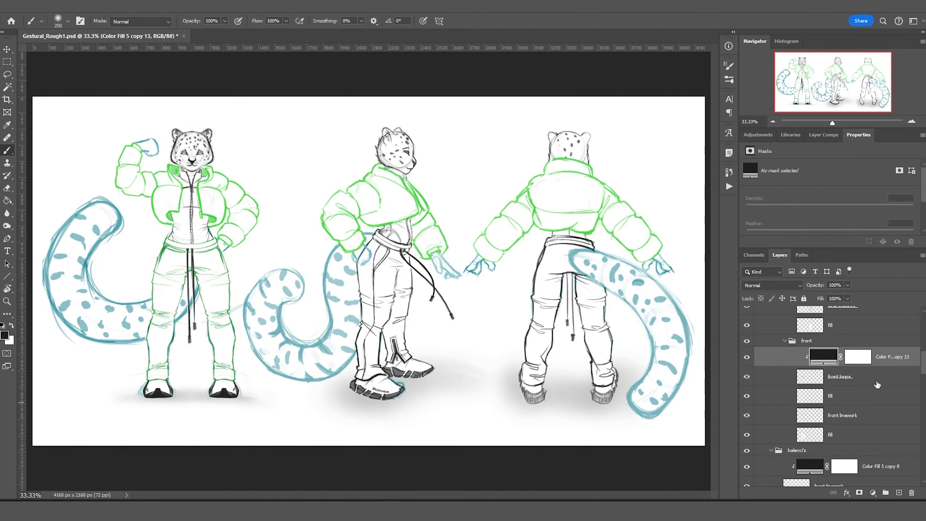
Move the colour fill copies into their groups and clip them to the artwork.
scroll(891, 428, up, 10)
mouse_move(877, 357)
mouse_down()
mouse_move(877, 406)
mouse_move(889, 358)
mouse_up()
click(771, 324)
drag(889, 427, 889, 356)
click(785, 336)
drag(888, 367, 888, 344)
alt+click(819, 362)
click(784, 478)
Collapse the Bubble Jacket and following layer groups.
scroll(819, 401, down, 3)
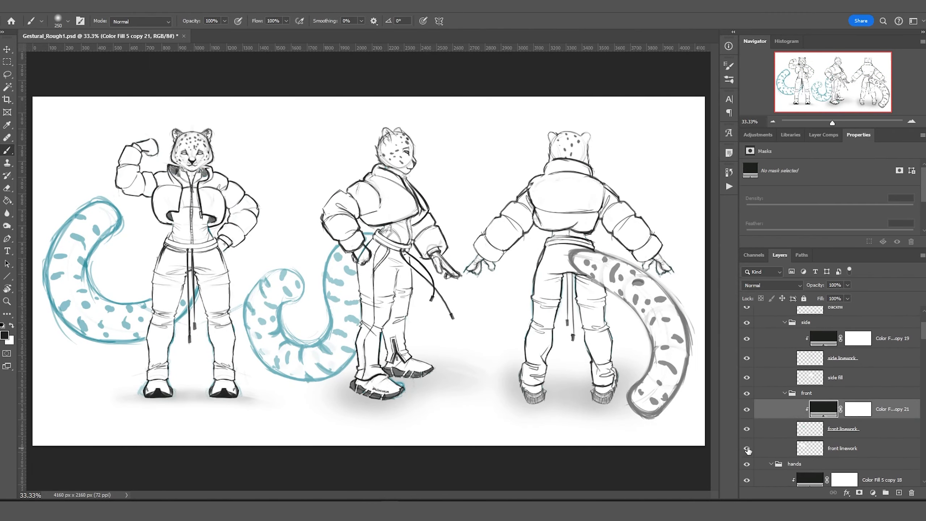
click(771, 324)
click(772, 337)
scroll(799, 383, down, 3)
click(771, 324)
click(771, 336)
scroll(774, 341, up, 1)
Move a colour fill copy into the tail group and clip it to the tails.
click(771, 360)
scroll(838, 387, down, 4)
drag(882, 310, 880, 473)
scroll(880, 437, down, 5)
click(771, 322)
alt+click(806, 407)
drag(882, 338, 839, 408)
scroll(821, 419, down, 2)
Rename the layer to 'shadow' and set its clipped fill colour to black.
double_click(796, 439)
text(shadow)
click(747, 438)
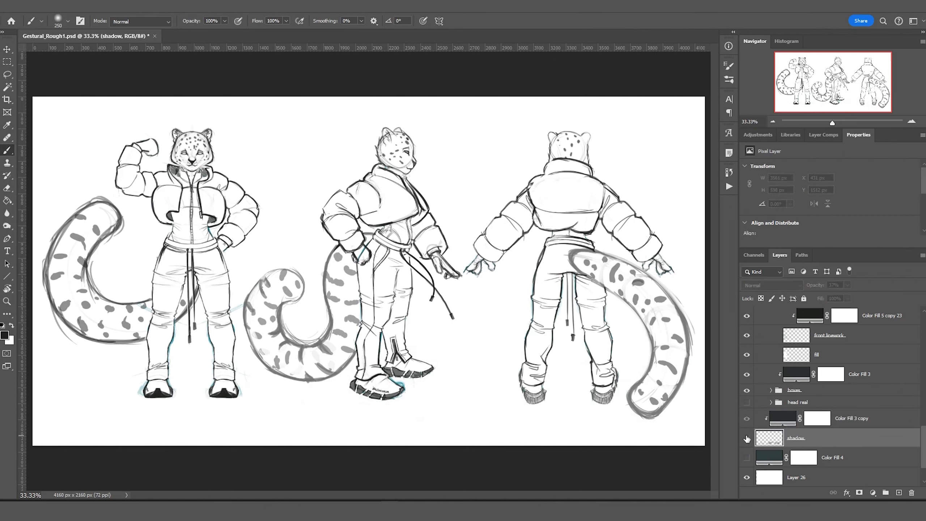
double_click(783, 418)
click(783, 79)
click(796, 441)
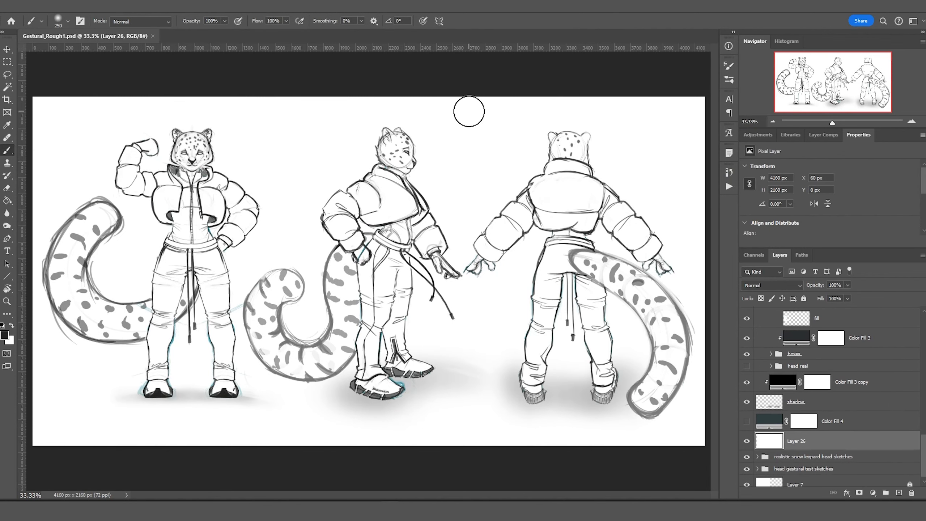
Toggle the Bubble Jacket and sweatpants groups' visibility to compare the result.
scroll(821, 365, up, 3)
click(747, 324)
click(747, 360)
click(746, 324)
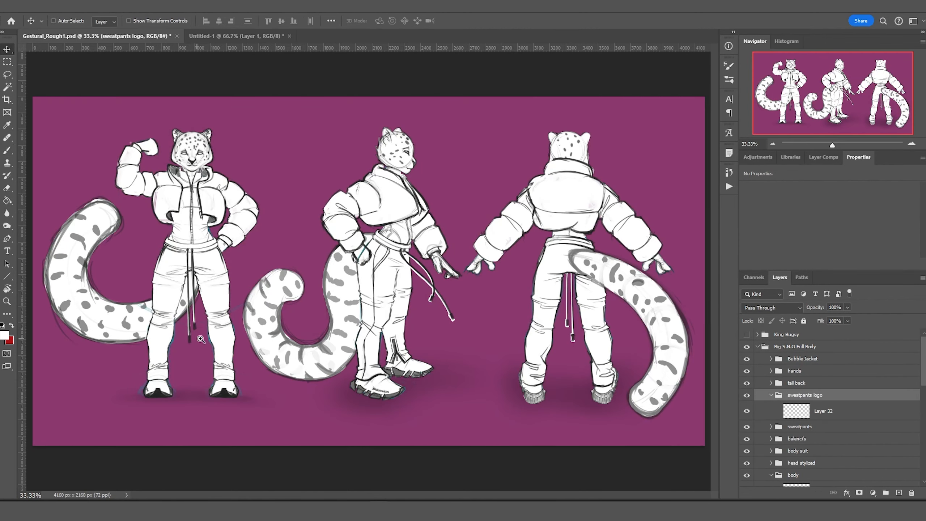
Outline a tall logo panel down the front figure's leg, undoing the last strokes.
scroll(393, 234, up, 5)
drag(283, 248, 399, 230)
mouse_move(284, 221)
mouse_down()
mouse_move(393, 216)
mouse_move(303, 385)
mouse_up()
drag(393, 216, 396, 252)
drag(401, 263, 396, 324)
drag(390, 323, 396, 410)
drag(394, 417, 368, 422)
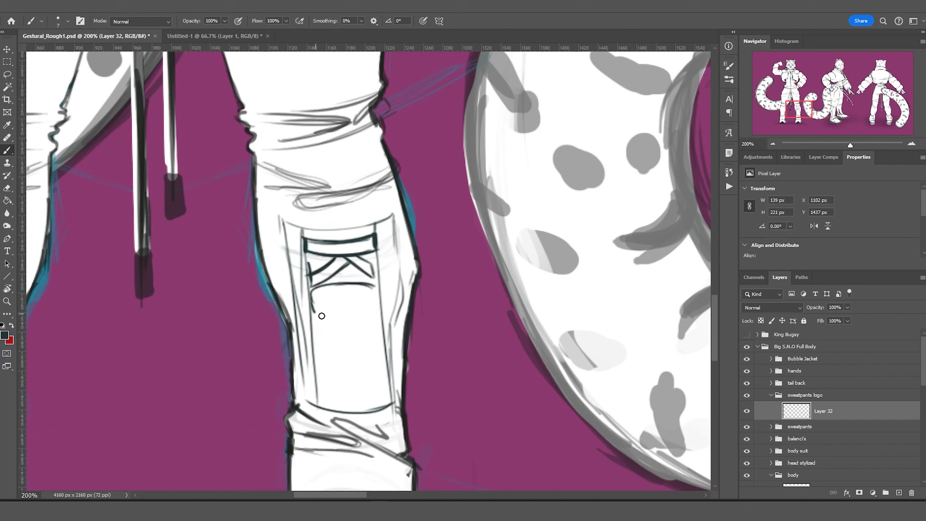
key(ctrl+z)
key(ctrl+z)
key(ctrl+z)
key(ctrl+z)
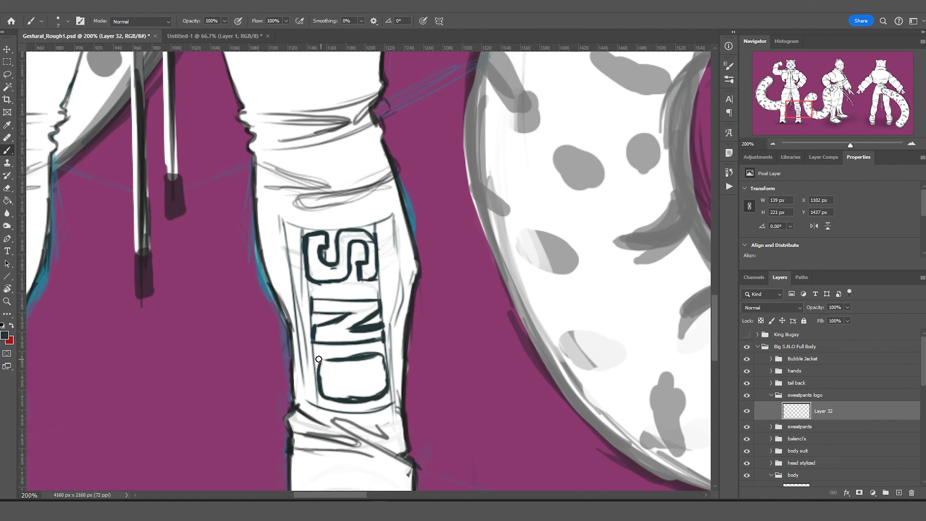
Fill in the S.N.O letters with dark paint and add the dots between them.
drag(319, 359, 375, 354)
drag(313, 341, 382, 325)
drag(315, 321, 363, 311)
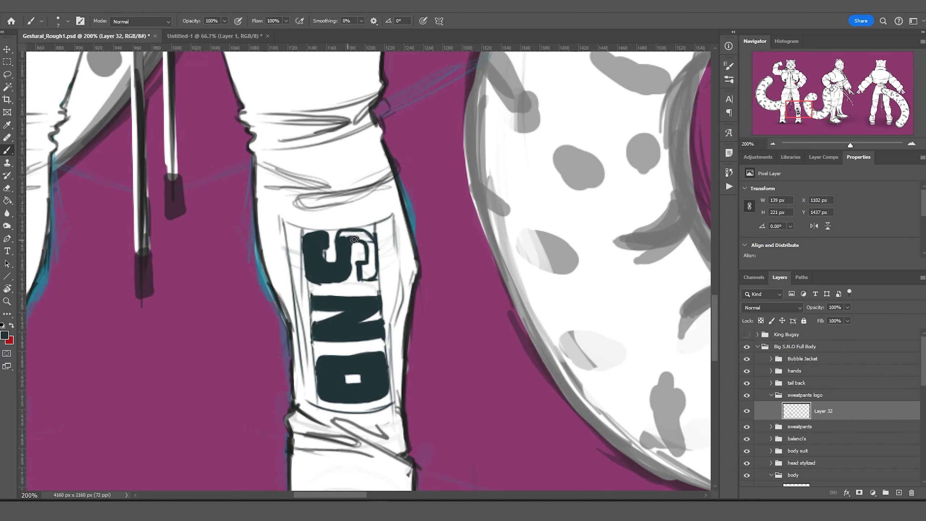
click(314, 289)
click(317, 350)
Add a thin border and a thick dark band along the logo's left side.
key(ctrl+minus)
key(ctrl+minus)
key(ctrl+plus)
key(ctrl+plus)
key(bracketleft)
key(bracketleft)
drag(457, 320, 478, 481)
drag(486, 483, 485, 389)
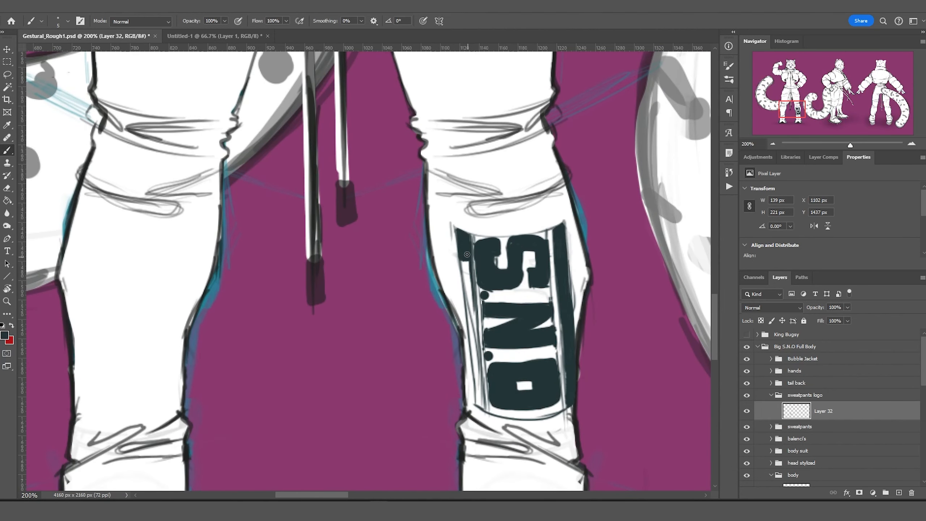
drag(467, 254, 475, 403)
key(ctrl+0)
key(ctrl+1)
click(14, 78)
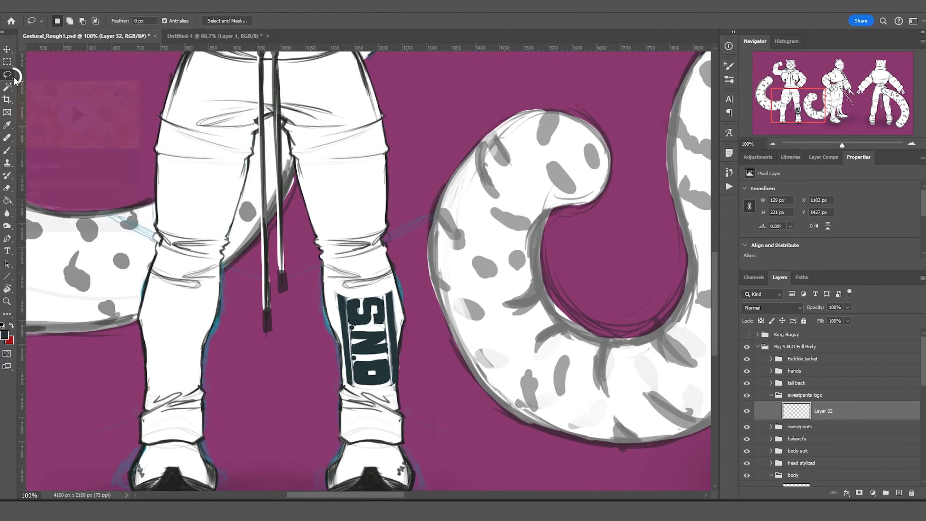
scroll(348, 402, right, 10)
Sketch dreadlocks and a hair tie on the front figure's head.
key(b)
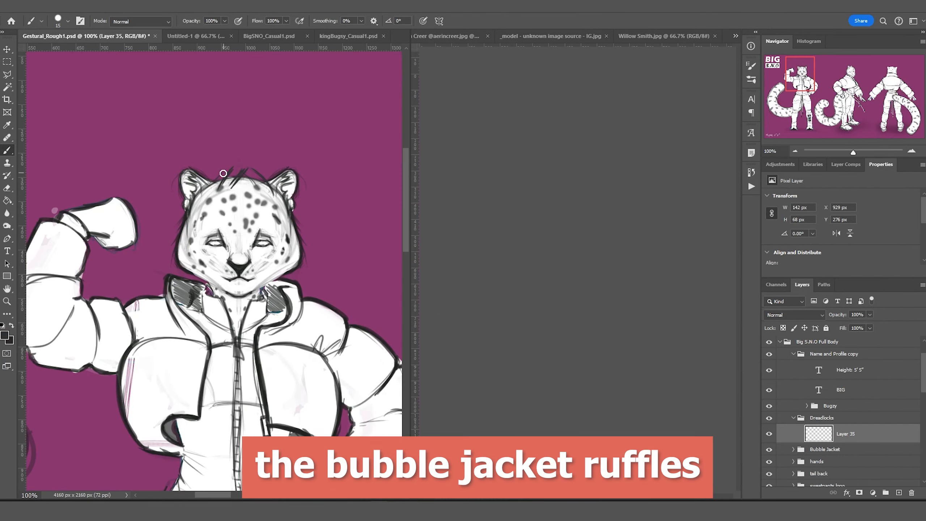
mouse_move(220, 175)
mouse_down()
mouse_move(250, 166)
mouse_move(252, 141)
mouse_move(175, 107)
mouse_up()
drag(237, 153, 189, 147)
drag(244, 155, 265, 134)
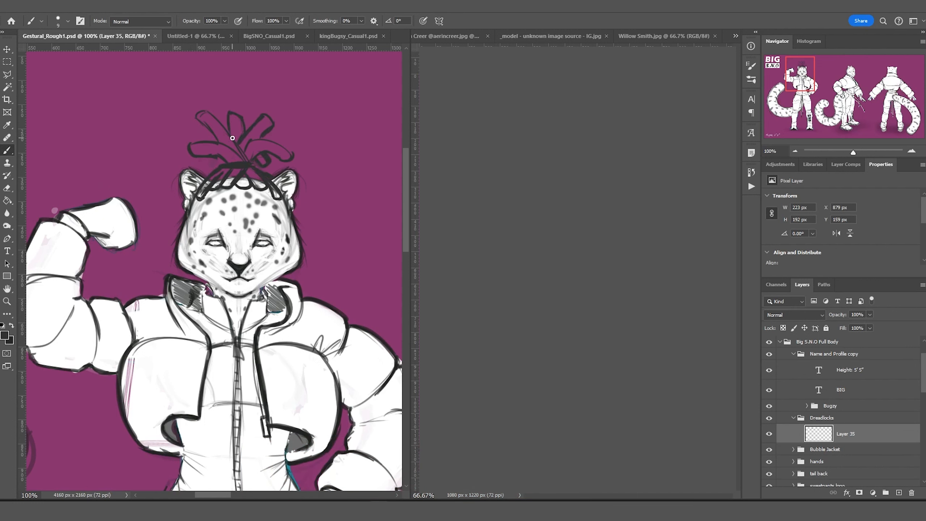
Name the dreadlock layer 'front' and paint off-white fill into the locks on a new 'fill' layer.
double_click(845, 433)
text(front)
key(Return)
ctrl+click(899, 492)
double_click(839, 452)
text(fill)
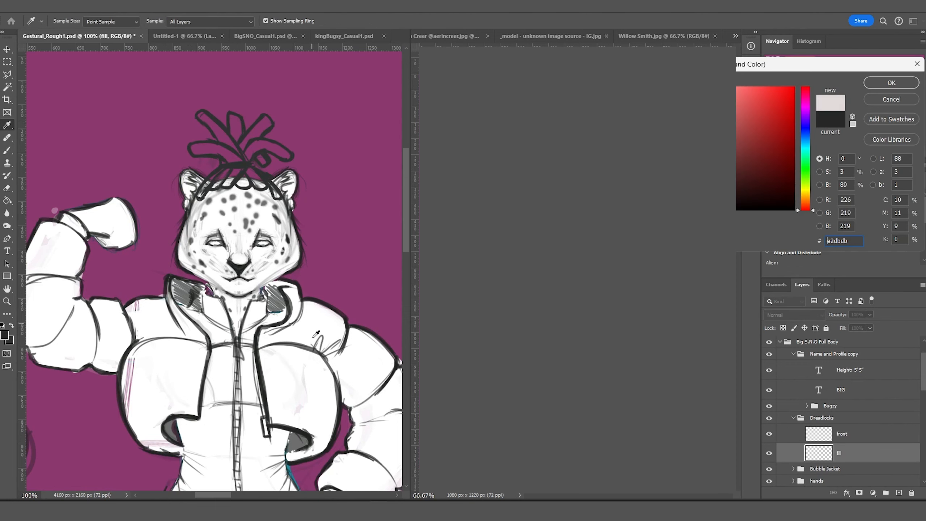
click(5, 335)
drag(204, 171, 236, 118)
Add a new layer named 'side' and sketch the first dreadlocks on the side head.
alt+click(237, 227)
click(826, 433)
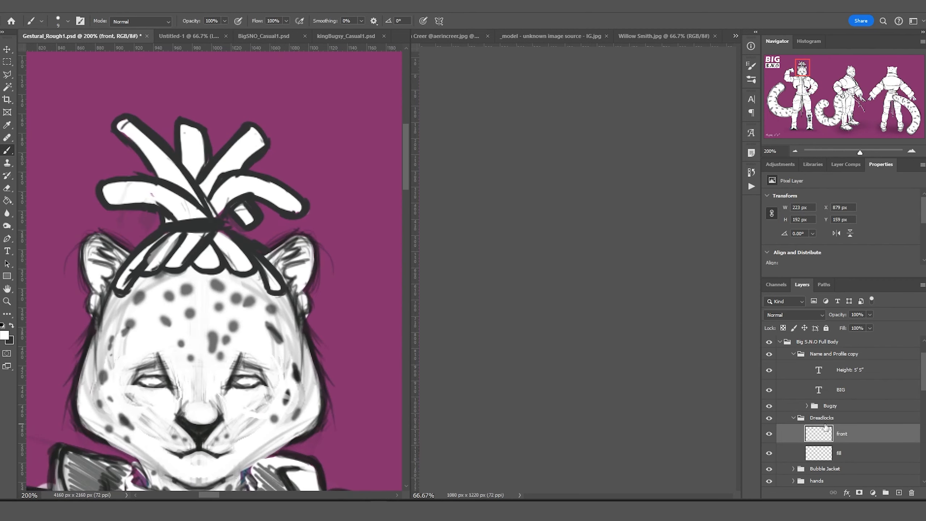
key(ctrl+minus)
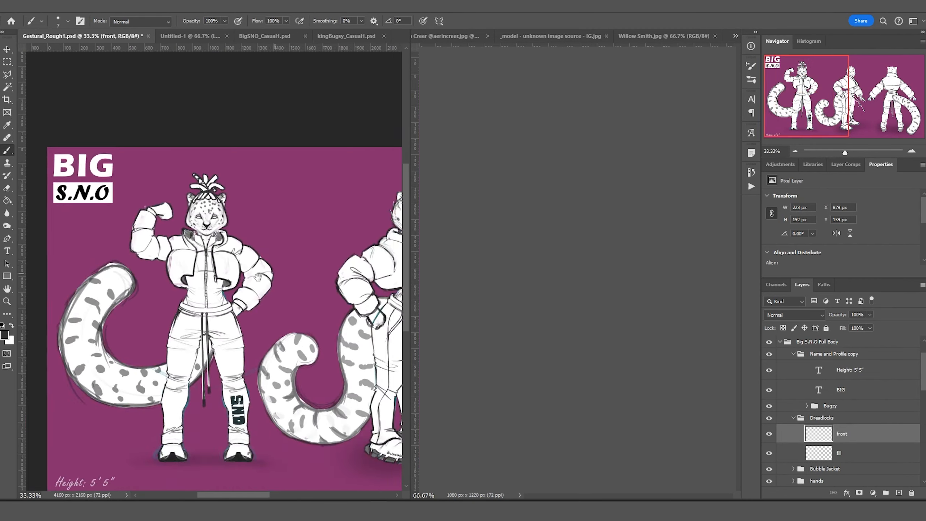
key(ctrl+plus)
key(ctrl+shift+n)
text(side)
key(Return)
drag(182, 241, 171, 323)
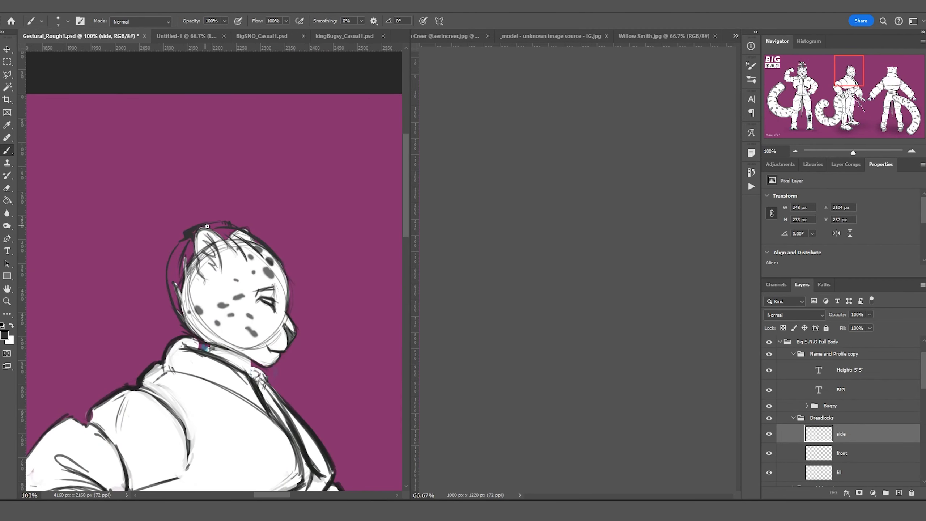
mouse_move(207, 226)
mouse_down()
mouse_move(199, 158)
mouse_move(206, 201)
mouse_move(186, 232)
mouse_up()
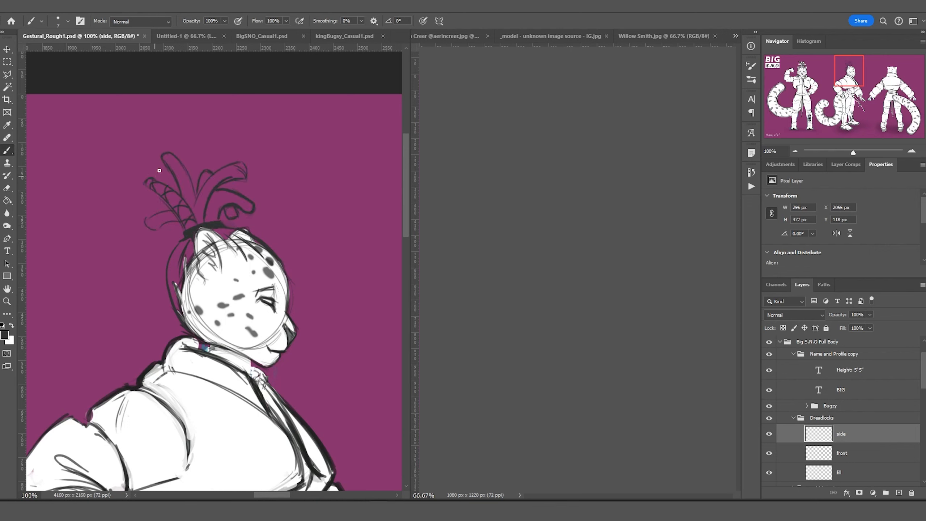
Reposition and redraw the upper-left side dreadlock and refine where the locks meet the head.
key(ctrl+t)
key(Return)
mouse_move(171, 172)
mouse_down()
mouse_move(166, 177)
mouse_move(192, 196)
mouse_up()
mouse_move(197, 257)
mouse_down()
mouse_move(191, 301)
mouse_move(179, 304)
mouse_up()
mouse_move(256, 230)
mouse_down()
mouse_move(226, 261)
mouse_move(215, 230)
mouse_move(171, 310)
mouse_up()
Paint the side dreadlocks and head white on the fill layer.
key(alt+bracketleft)
key(alt+bracketleft)
key(ctrl+bracketright)
key(x)
key(bracketright)
key(bracketright)
key(bracketright)
key(bracketright)
key(bracketright)
key(bracketright)
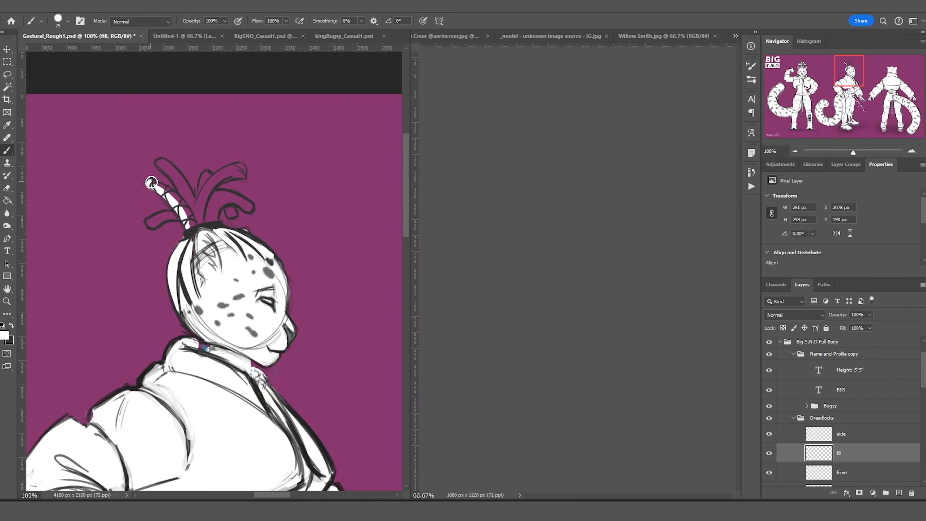
drag(146, 182, 197, 222)
drag(204, 219, 248, 208)
Move the back layer above side and set a small black brush for line work.
key(h)
drag(180, 206, 344, 269)
key(alt+bracketleft)
key(alt+bracketleft)
key(ctrl+shift+bracketright)
key(x)
key(bracketleft)
key(bracketleft)
drag(321, 226, 322, 306)
Draw the back head's tie-off band and looping dreadlocks.
drag(280, 233, 263, 299)
drag(254, 260, 277, 228)
mouse_move(275, 228)
mouse_down()
mouse_move(313, 233)
mouse_move(354, 182)
mouse_up()
drag(310, 204, 364, 227)
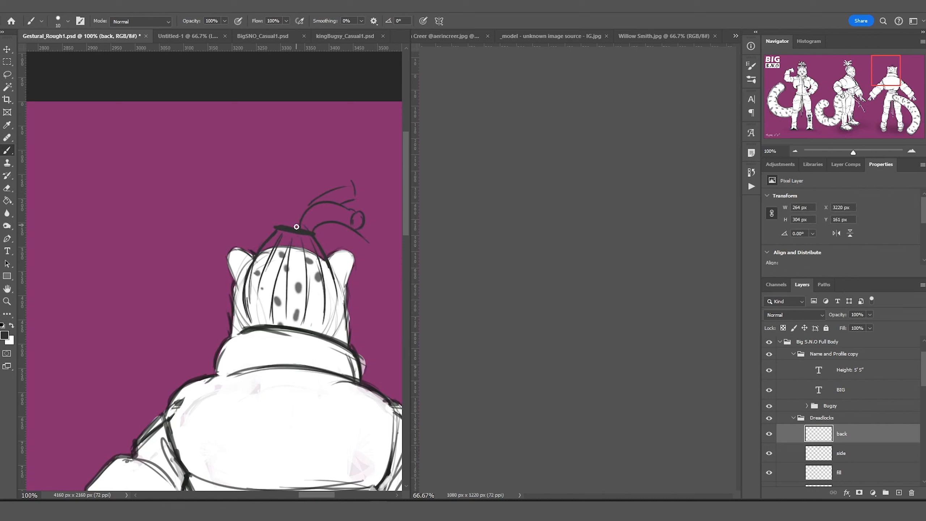
drag(288, 219, 255, 166)
drag(277, 219, 241, 221)
drag(328, 239, 344, 224)
mouse_move(338, 204)
mouse_down()
mouse_move(267, 200)
mouse_move(250, 220)
mouse_move(261, 169)
mouse_up()
Paint the back dreadlocks white on the fill layer.
key(alt+bracketleft)
key(alt+bracketleft)
key(ctrl+bracketright)
key(x)
key(bracketright)
key(bracketright)
mouse_move(306, 217)
mouse_down()
mouse_move(357, 219)
mouse_move(262, 186)
mouse_up()
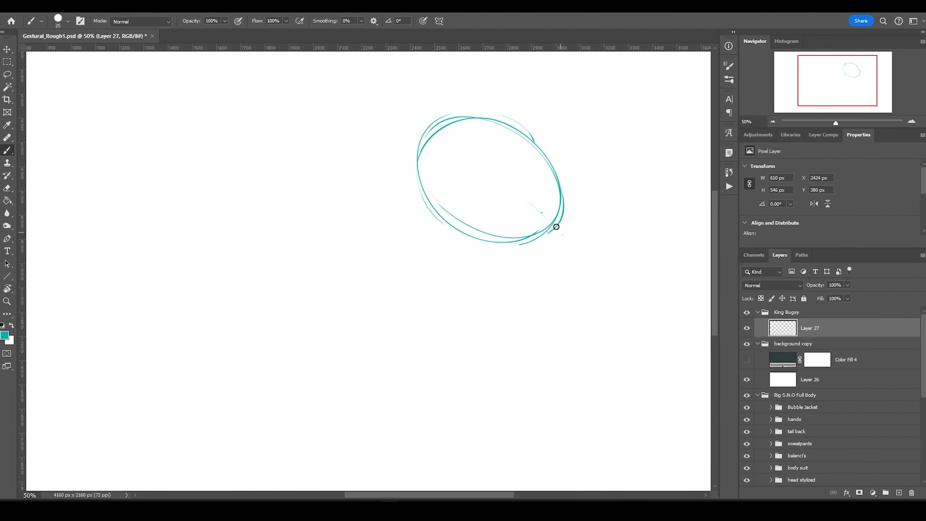
Rough in a teal three-quarter rabbit head with eye marks, cup-shaped muzzle and cheek swooshes.
drag(393, 131, 561, 237)
mouse_move(515, 197)
mouse_down()
mouse_move(537, 182)
mouse_move(539, 203)
mouse_up()
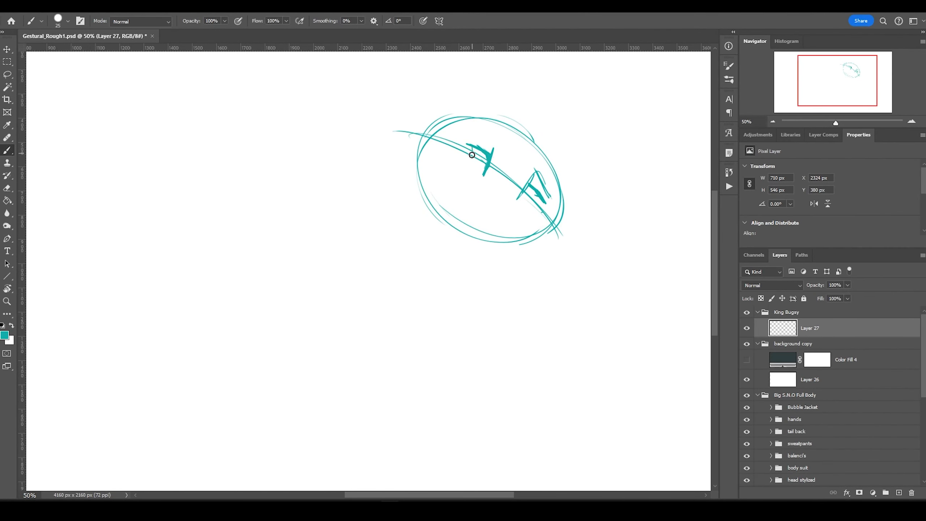
mouse_move(467, 144)
mouse_down()
mouse_move(489, 163)
mouse_move(501, 228)
mouse_move(479, 223)
mouse_up()
mouse_move(504, 120)
mouse_down()
mouse_move(564, 190)
mouse_move(554, 237)
mouse_up()
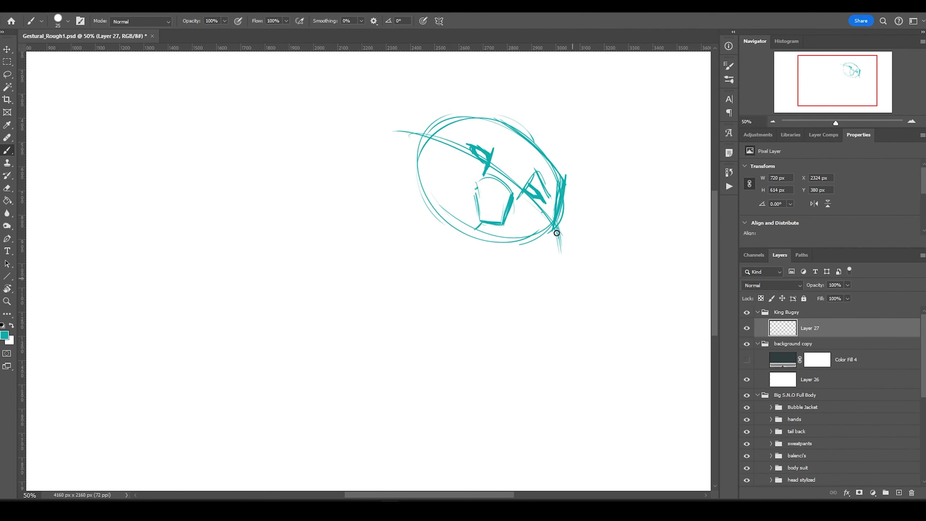
drag(391, 162, 503, 270)
drag(567, 242, 514, 272)
drag(412, 128, 385, 167)
drag(452, 223, 484, 248)
drag(478, 134, 497, 141)
drag(479, 179, 478, 230)
mouse_move(477, 204)
mouse_down()
mouse_move(503, 245)
mouse_move(492, 253)
mouse_up()
drag(387, 171, 484, 266)
drag(562, 175, 555, 234)
mouse_move(483, 112)
mouse_down()
mouse_move(393, 146)
mouse_move(379, 177)
mouse_up()
Shift the head sketch lower and add two long ears, chin and muzzle strokes.
mouse_move(390, 212)
mouse_down()
mouse_move(420, 266)
mouse_move(470, 303)
mouse_up()
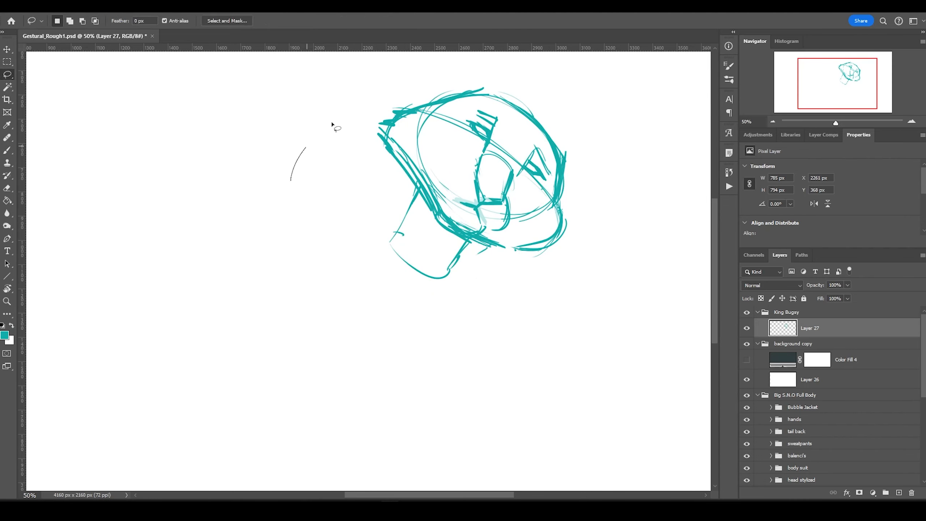
drag(467, 215, 463, 332)
drag(503, 237, 508, 64)
mouse_move(466, 128)
mouse_down()
mouse_move(496, 67)
mouse_move(482, 233)
mouse_up()
drag(674, 141, 558, 288)
drag(628, 204, 584, 256)
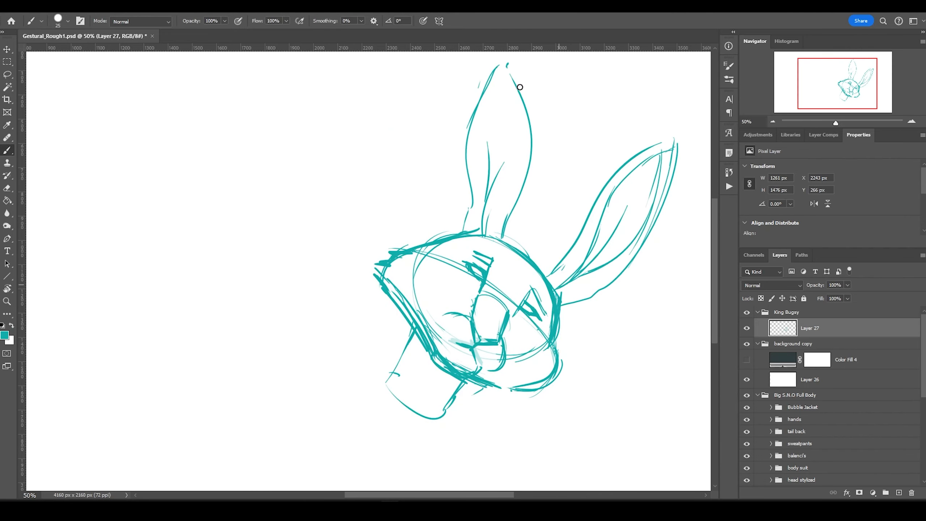
drag(505, 83, 485, 233)
mouse_move(447, 331)
mouse_down()
mouse_move(474, 365)
mouse_move(441, 411)
mouse_up()
drag(474, 258, 491, 270)
mouse_move(526, 297)
mouse_down()
mouse_move(547, 314)
mouse_move(509, 343)
mouse_up()
drag(384, 334, 443, 416)
Scale the first rabbit sketch to about 57% and move it to the top-left.
drag(485, 52, 711, 128)
key(ctrl+t)
drag(309, 468, 498, 288)
drag(583, 182, 94, 149)
key(Return)
key(ctrl+d)
key(b)
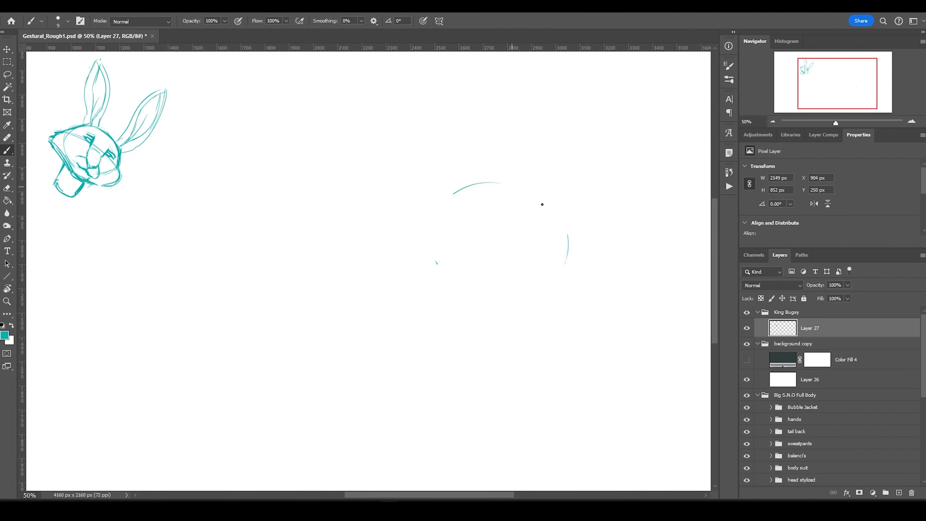
Sketch a second head circle in the middle with hatching, brows, eyes, nose and muzzle.
drag(474, 171, 569, 252)
drag(569, 251, 408, 256)
drag(462, 169, 547, 303)
drag(527, 242, 535, 341)
drag(547, 312, 567, 252)
drag(500, 254, 544, 314)
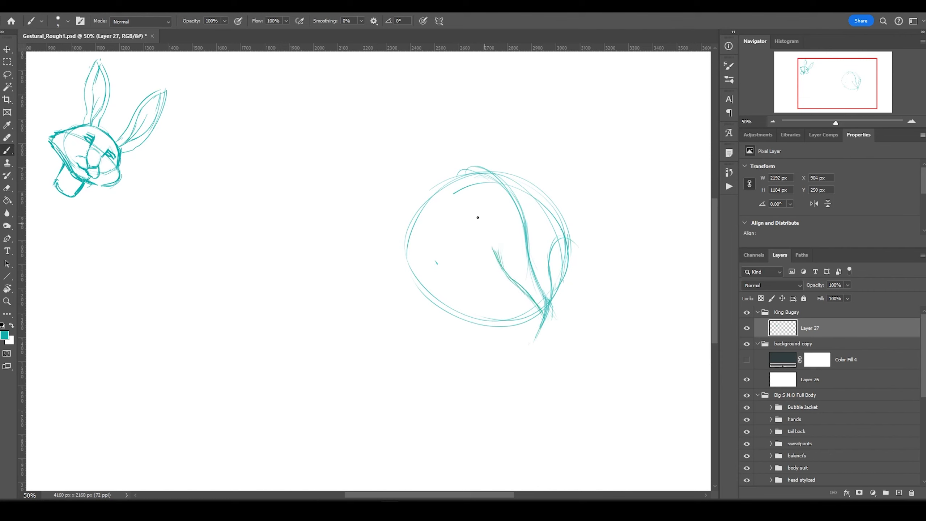
drag(556, 243, 543, 314)
mouse_move(459, 241)
mouse_down()
mouse_move(512, 271)
mouse_move(510, 250)
mouse_up()
mouse_move(567, 260)
mouse_down()
mouse_move(548, 257)
mouse_move(539, 321)
mouse_up()
drag(551, 243, 563, 259)
drag(505, 310, 571, 319)
mouse_move(566, 257)
mouse_down()
mouse_move(598, 306)
mouse_move(588, 337)
mouse_up()
drag(409, 255, 372, 303)
Add two tall ears, cheek fur tufts, chin line and muzzle accents to the second head.
mouse_move(330, 64)
mouse_down()
mouse_move(337, 113)
mouse_move(449, 204)
mouse_up()
drag(399, 82, 434, 197)
drag(583, 259, 547, 346)
drag(521, 294, 547, 328)
drag(386, 273, 383, 303)
drag(398, 292, 443, 332)
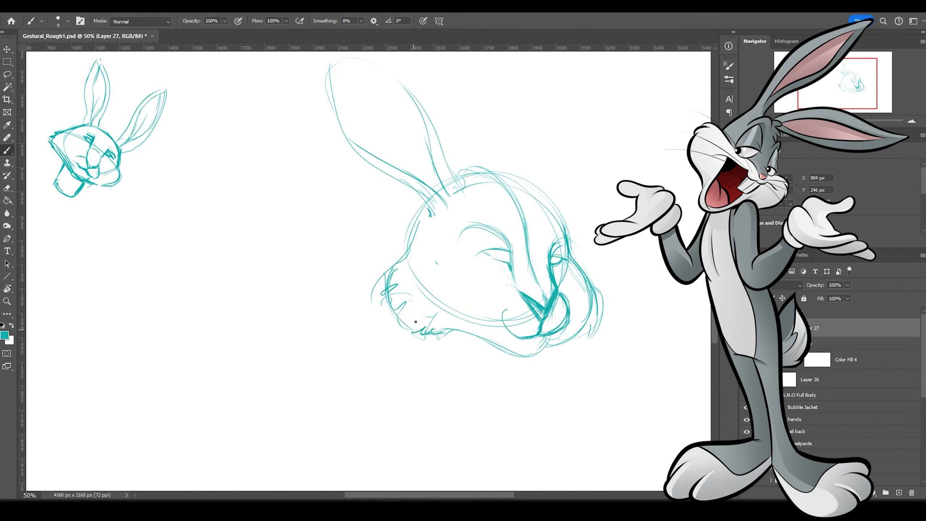
drag(518, 177, 598, 60)
drag(624, 69, 549, 195)
drag(448, 179, 569, 233)
drag(506, 345, 503, 389)
Finish the second head with neck lines, eyelids, brows and refined eyes.
drag(448, 337, 418, 392)
drag(514, 359, 504, 400)
drag(525, 338, 554, 339)
drag(485, 252, 511, 260)
drag(474, 231, 565, 247)
drag(429, 378, 493, 381)
drag(582, 62, 512, 179)
Shrink the second head and place it beside the small first sketch.
drag(330, 58, 428, 212)
key(ctrl+minus)
drag(339, 113, 324, 128)
key(ctrl+t)
drag(638, 446, 397, 184)
drag(358, 140, 218, 182)
key(Return)
key(b)
key(ctrl+plus)
drag(452, 256, 509, 351)
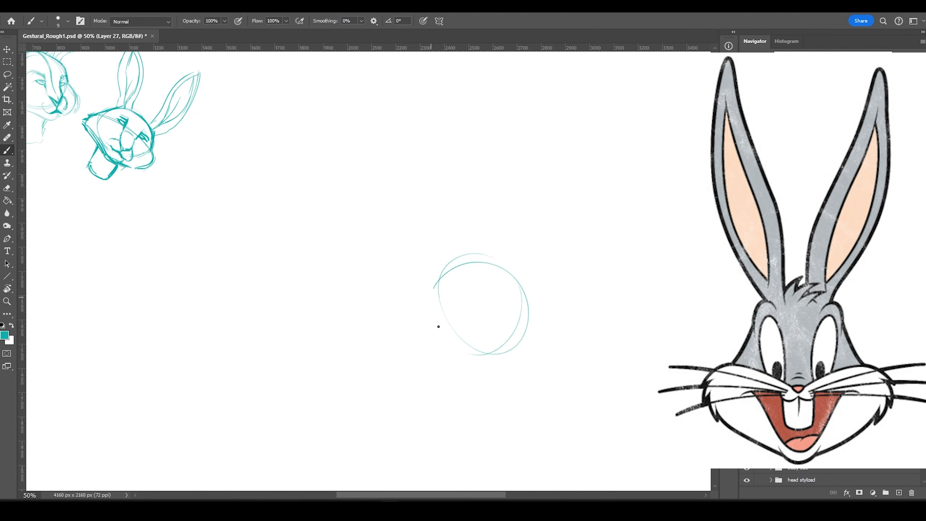
Sketch a third round head with two long ears, tufts, muzzle, angry eyes and a body circle.
drag(416, 262, 540, 300)
mouse_move(459, 310)
mouse_down()
mouse_move(452, 261)
mouse_move(467, 255)
mouse_up()
mouse_move(539, 226)
mouse_down()
mouse_move(515, 116)
mouse_move(517, 281)
mouse_up()
drag(456, 259, 496, 263)
drag(419, 303, 506, 365)
drag(455, 380, 465, 336)
mouse_move(523, 317)
mouse_down()
mouse_move(501, 341)
mouse_move(498, 382)
mouse_up()
drag(430, 277, 450, 371)
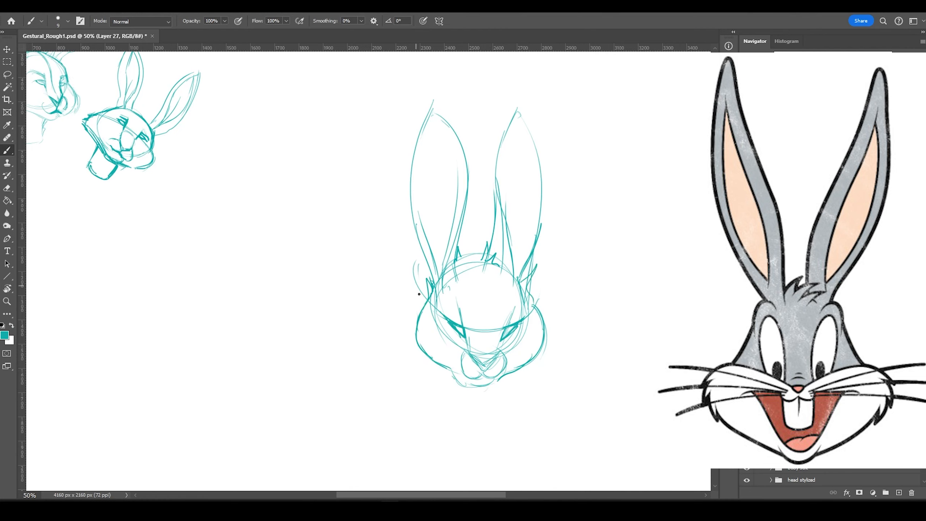
mouse_move(540, 255)
mouse_down()
mouse_move(520, 106)
mouse_move(536, 275)
mouse_up()
drag(424, 306, 437, 364)
drag(525, 381, 456, 375)
Move the third head and body to the left with a freehand selection.
key(ctrl+minus)
key(l)
drag(456, 137, 416, 368)
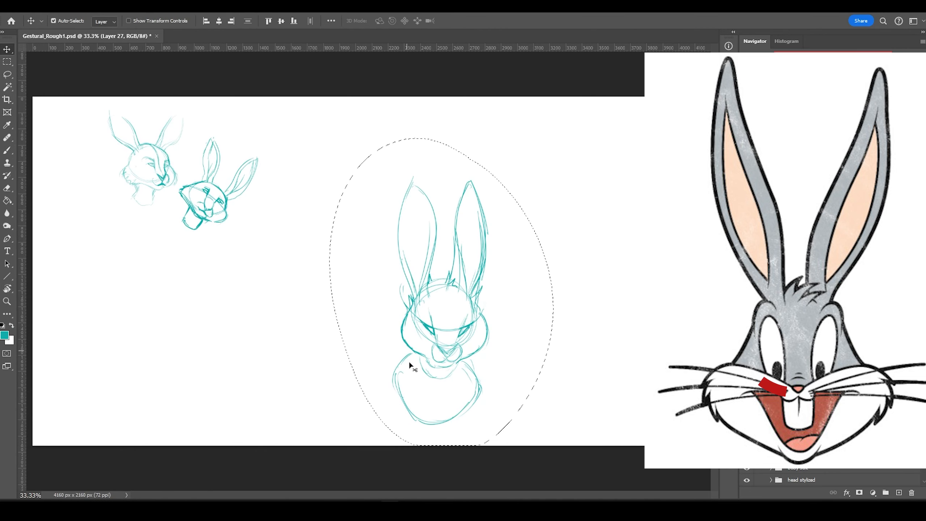
drag(437, 329, 277, 328)
key(ctrl+d)
key(b)
Start a fourth head circle on the right with guidelines, brows and muzzle, then lower it.
drag(546, 168, 596, 263)
drag(458, 185, 643, 252)
drag(536, 199, 536, 228)
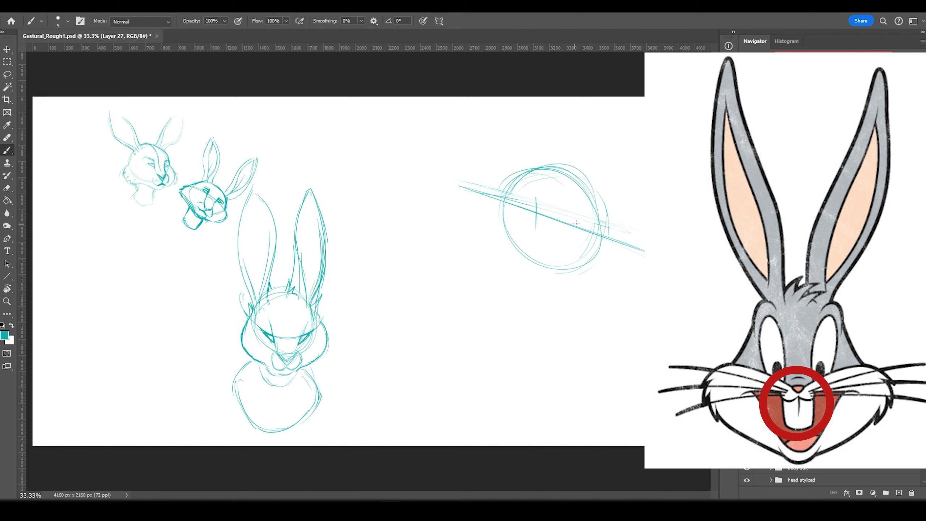
drag(589, 216, 567, 235)
mouse_move(512, 204)
mouse_down()
mouse_move(565, 247)
mouse_move(541, 257)
mouse_move(547, 285)
mouse_up()
drag(516, 245, 539, 286)
key(v)
drag(575, 243, 566, 366)
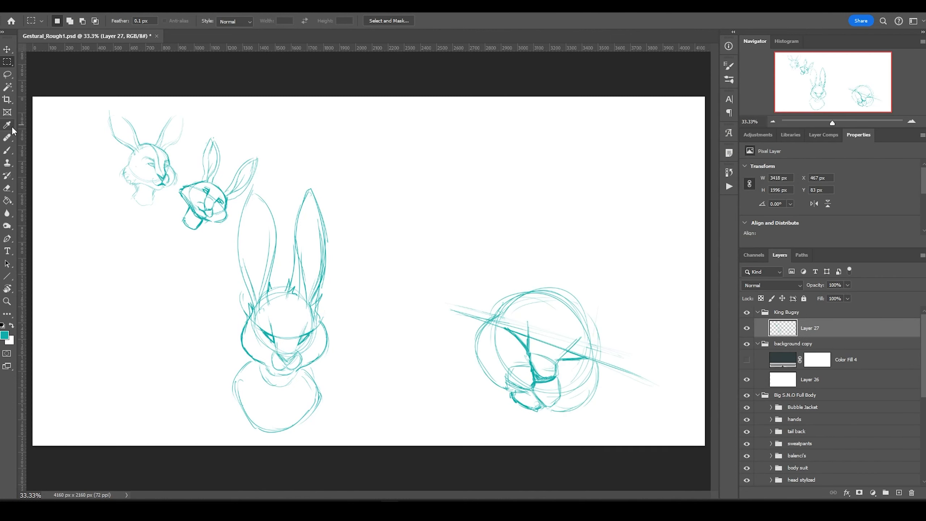
key(b)
With a larger brush, draw bold ears, head outline, jaw, neck, shoulders and dark eyes.
mouse_move(580, 310)
mouse_down()
mouse_move(694, 142)
mouse_move(591, 330)
mouse_up()
mouse_move(561, 231)
mouse_down()
mouse_move(548, 277)
mouse_move(589, 104)
mouse_up()
key(bracketright)
key(bracketright)
key(bracketright)
drag(580, 310, 568, 410)
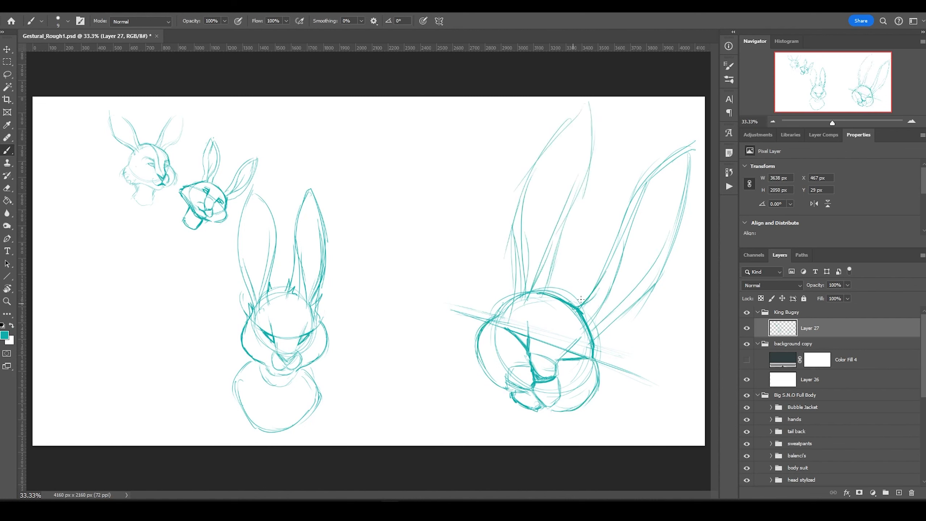
drag(550, 292, 569, 175)
drag(513, 289, 583, 106)
mouse_move(540, 410)
mouse_down()
mouse_move(501, 409)
mouse_move(452, 388)
mouse_up()
drag(537, 424, 568, 444)
drag(448, 390, 425, 433)
drag(563, 356, 583, 347)
drag(505, 322, 526, 330)
drag(575, 342, 590, 356)
drag(493, 324, 530, 338)
Duplicate the right rabbit head onto Layer 28, scale it to about 69% and place it lower-left.
key(l)
drag(646, 474, 619, 471)
key(ctrl+t)
drag(401, 99, 492, 205)
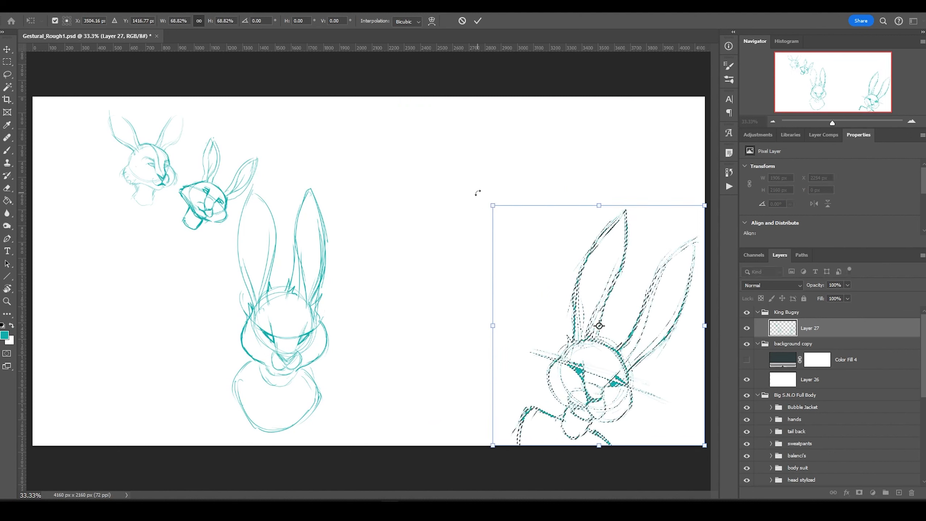
key(Escape)
key(ctrl+j)
key(ctrl+t)
drag(387, 197, 142, 351)
Lock the background copy layer and merge Layers 27 and 28 into one.
click(792, 363)
click(804, 298)
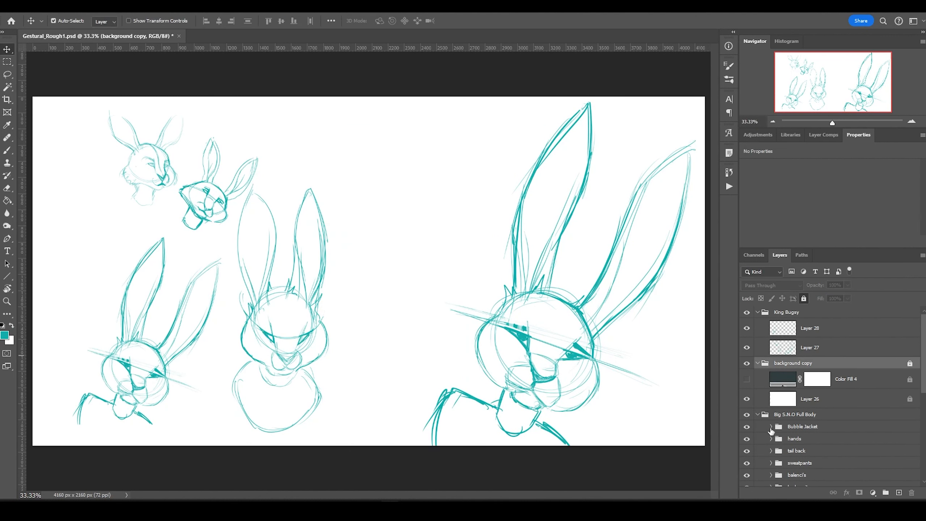
click(845, 379)
click(449, 188)
click(810, 329)
shift+click(809, 347)
key(ctrl+e)
Rework the big head's eyes, eyelid, iris and brows with erase and brush strokes.
mouse_move(509, 301)
mouse_down()
mouse_move(597, 349)
mouse_move(565, 354)
mouse_up()
key(ctrl+z)
key(ctrl+z)
key(ctrl+z)
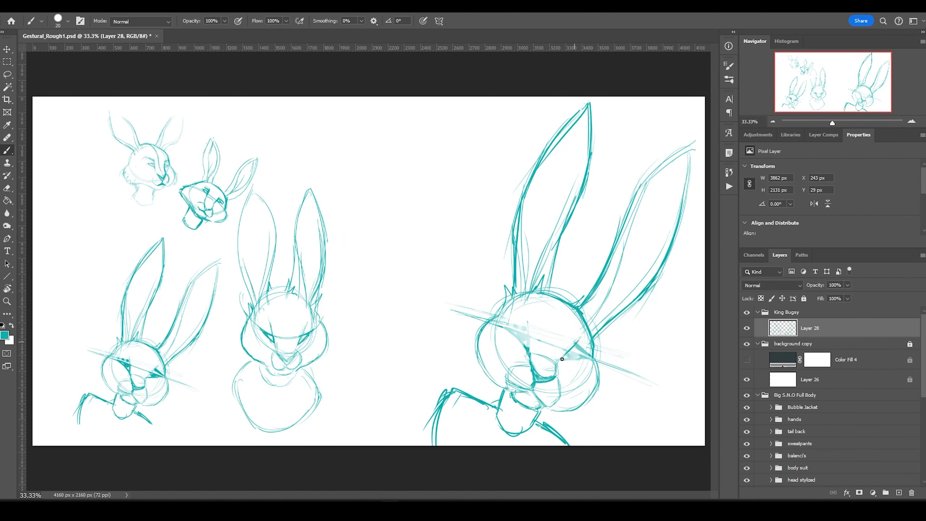
drag(513, 320, 530, 353)
drag(574, 344, 591, 357)
drag(578, 340, 555, 365)
mouse_move(530, 318)
mouse_down()
mouse_move(529, 346)
mouse_move(587, 361)
mouse_move(529, 339)
mouse_up()
key(e)
drag(579, 340, 567, 355)
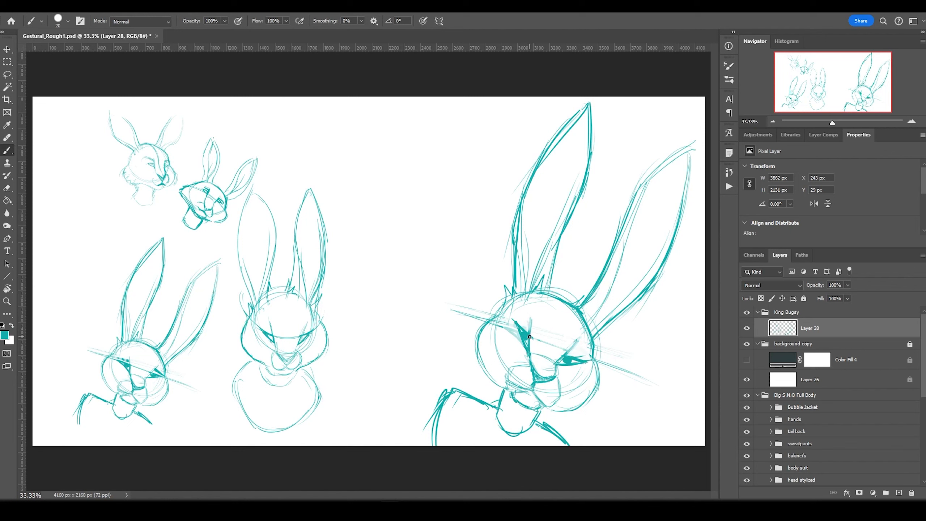
key(b)
Darken the head's cheek fur, jaw line, head outline, top tufts and both ear outlines.
drag(487, 323, 472, 330)
drag(600, 379, 587, 399)
drag(470, 351, 518, 403)
drag(529, 406, 577, 410)
drag(475, 333, 468, 350)
drag(477, 330, 539, 292)
drag(594, 338, 601, 368)
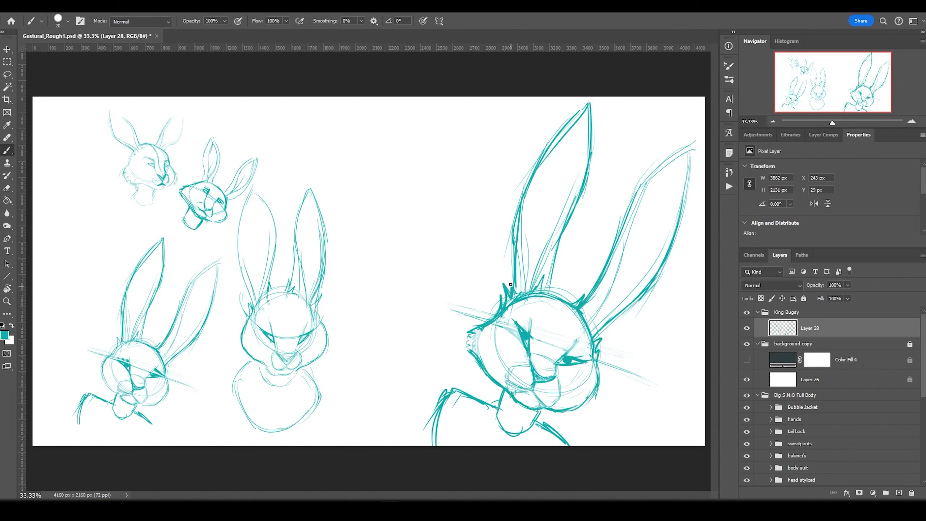
drag(547, 299, 591, 106)
drag(585, 301, 689, 149)
Lasso the rabbit head, then shrink it, rotate it upright and shift it right.
key(l)
mouse_move(404, 353)
mouse_down()
mouse_move(462, 486)
mouse_move(404, 353)
mouse_up()
key(ctrl+t)
drag(423, 445, 488, 367)
drag(461, 381, 527, 413)
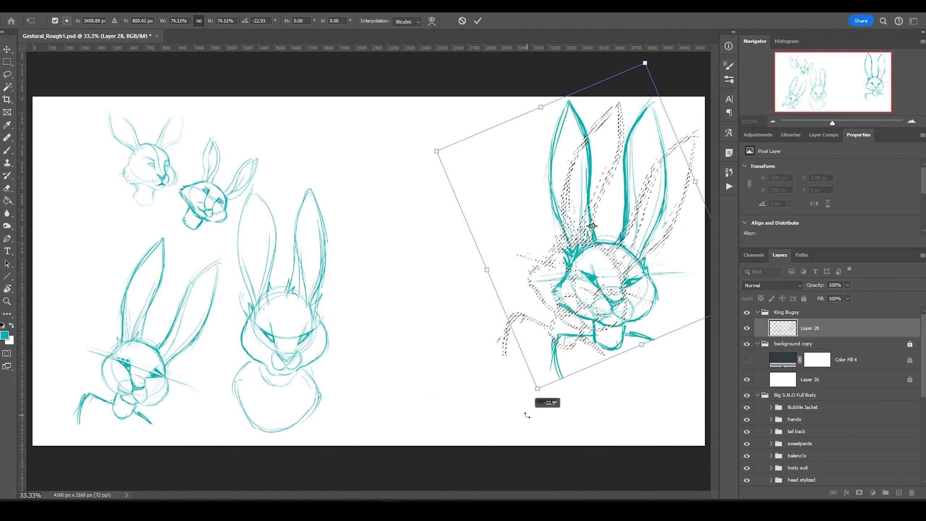
drag(598, 263, 629, 270)
key(Return)
key(ctrl+d)
Marquee-select the upright head and drag a copy to the left.
key(m)
key(b)
key(m)
drag(555, 101, 707, 398)
drag(640, 320, 510, 320)
Redraw the copied head's cheek, nose, muzzle and eye.
key(ctrl+d)
key(e)
key(b)
mouse_move(548, 294)
mouse_down()
mouse_move(524, 327)
mouse_move(546, 328)
mouse_up()
mouse_move(474, 285)
mouse_down()
mouse_move(456, 321)
mouse_move(525, 320)
mouse_move(524, 396)
mouse_up()
drag(483, 283, 490, 288)
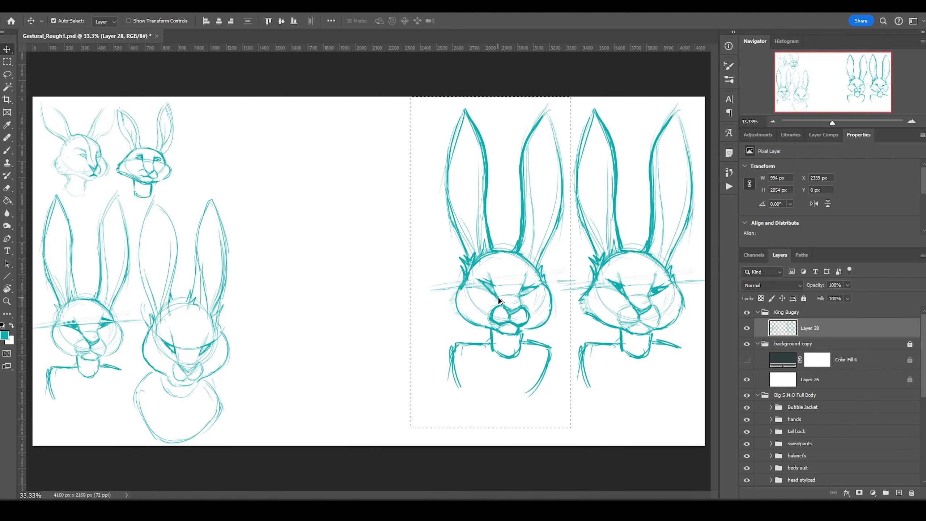
Duplicate the head again further left and redraw the new copy's cheeks.
drag(500, 301, 377, 301)
key(ctrl+d)
key(ctrl+plus)
key(e)
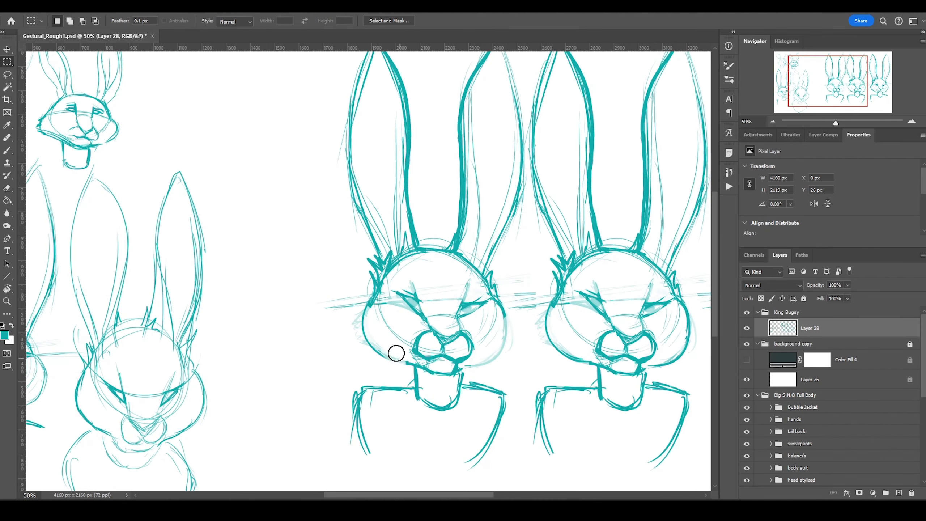
key(b)
mouse_move(397, 353)
mouse_down()
mouse_move(361, 315)
mouse_move(410, 364)
mouse_up()
drag(505, 313, 494, 354)
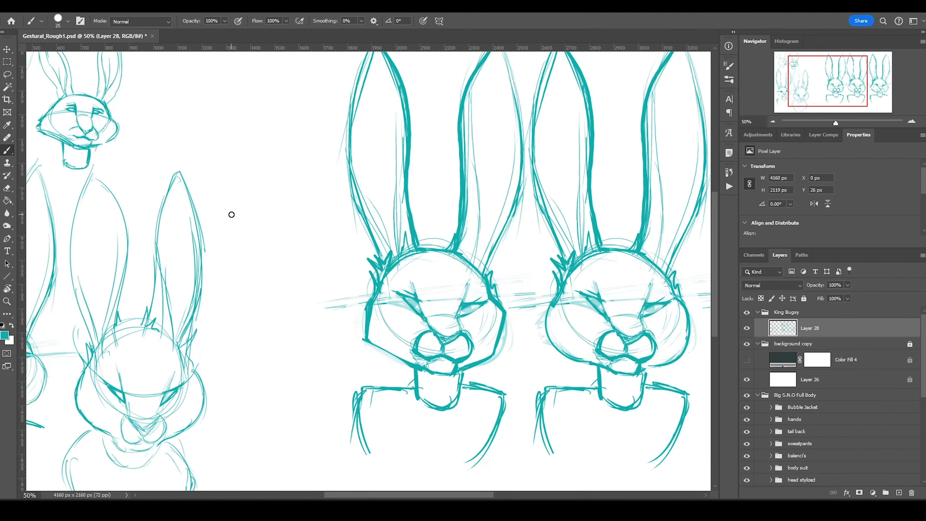
Hatch shading inside the middle head's ears and darken the left head's cheeks.
drag(474, 150, 480, 263)
drag(509, 185, 480, 267)
drag(404, 125, 396, 248)
drag(358, 181, 390, 252)
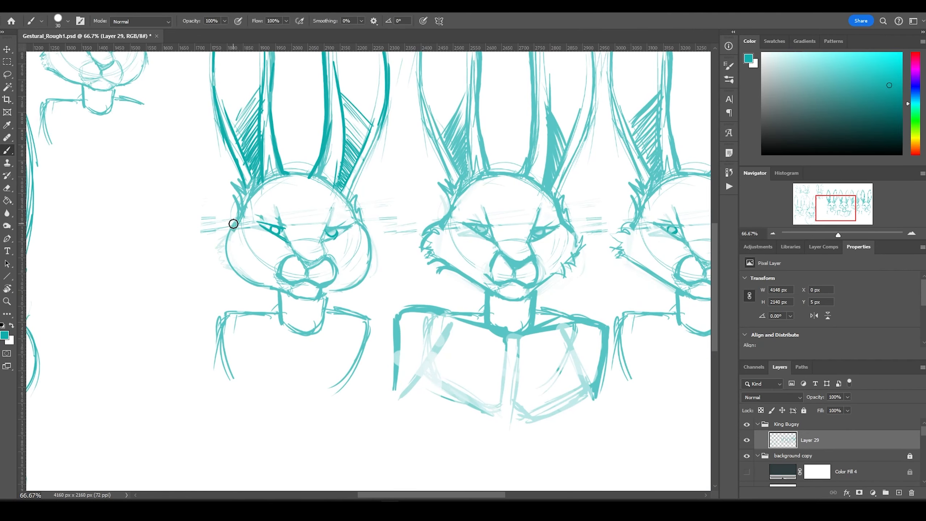
drag(233, 223, 226, 269)
drag(374, 230, 359, 287)
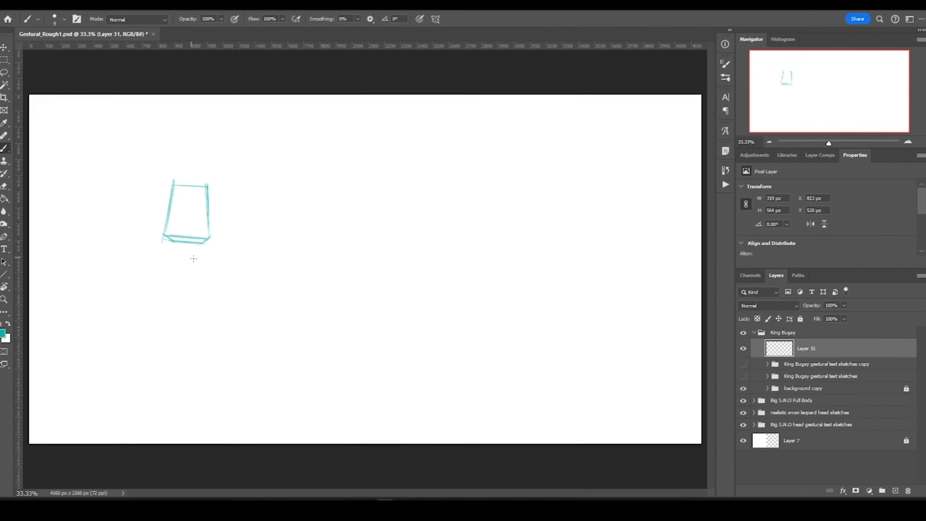
Sketch the left hip box, then a tilted torso and hip box pair in the middle.
drag(165, 268, 213, 272)
drag(166, 271, 168, 296)
drag(211, 271, 213, 298)
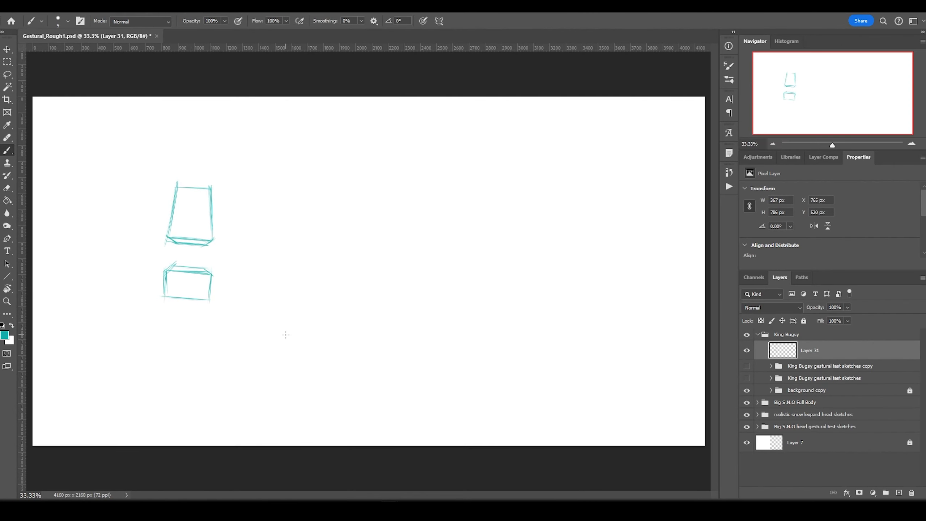
mouse_move(328, 188)
mouse_down()
mouse_move(361, 182)
mouse_move(348, 248)
mouse_up()
drag(360, 182, 377, 246)
drag(350, 245, 376, 239)
drag(364, 183, 383, 248)
drag(349, 263, 334, 297)
mouse_move(346, 264)
mouse_down()
mouse_move(377, 274)
mouse_move(365, 304)
mouse_move(387, 275)
mouse_up()
drag(384, 276, 370, 307)
drag(330, 292, 365, 309)
Sketch a third torso box and hip box on the right.
mouse_move(528, 186)
mouse_down()
mouse_move(575, 187)
mouse_move(533, 241)
mouse_up()
drag(574, 186, 573, 244)
mouse_move(530, 181)
mouse_down()
mouse_move(582, 183)
mouse_move(576, 188)
mouse_up()
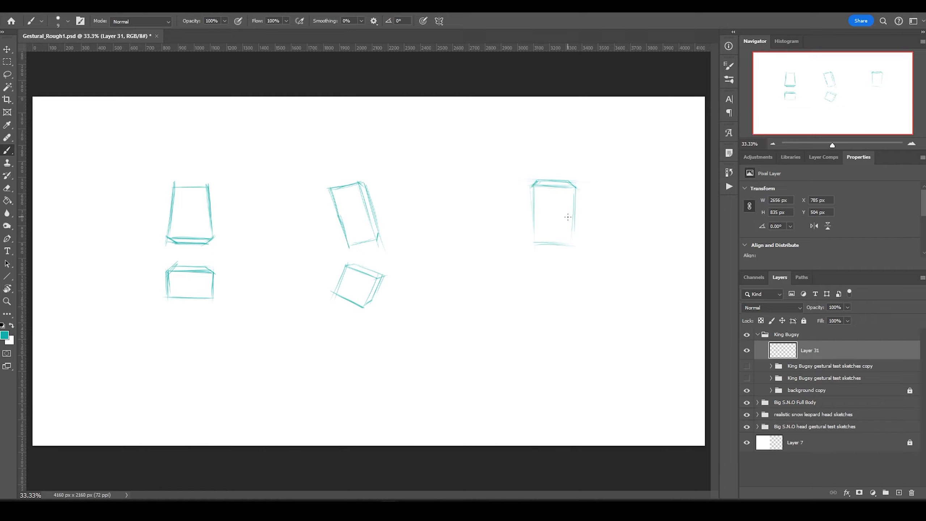
drag(534, 278, 578, 279)
drag(532, 281, 531, 298)
drag(576, 280, 578, 311)
drag(530, 308, 579, 312)
drag(575, 279, 579, 314)
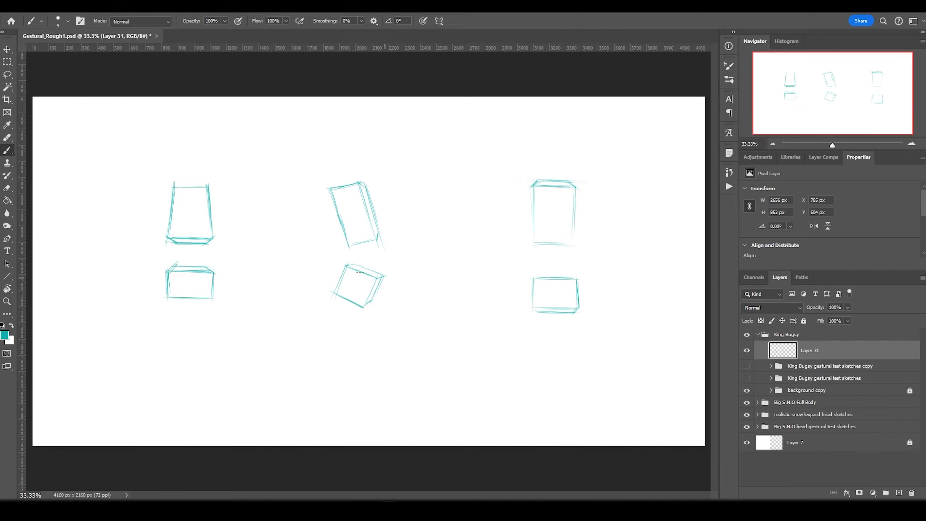
Scale the box sketches slightly smaller, add a body layer, and spread the groups apart.
key(ctrl+t)
drag(658, 385, 519, 308)
drag(341, 280, 352, 281)
key(Return)
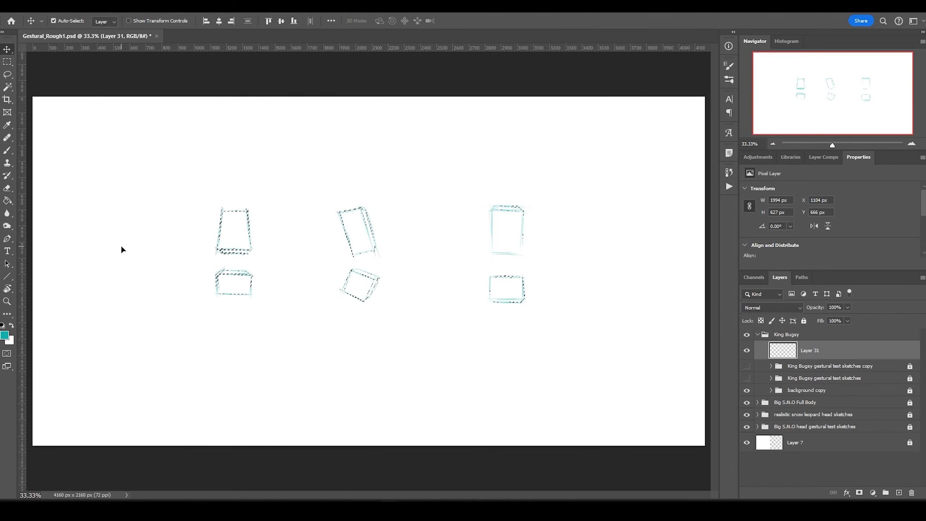
key(l)
drag(233, 281, 186, 281)
Move the right box pair further right and sketch the front view's side contour and thigh.
drag(502, 279, 537, 279)
key(ctrl+plus)
key(b)
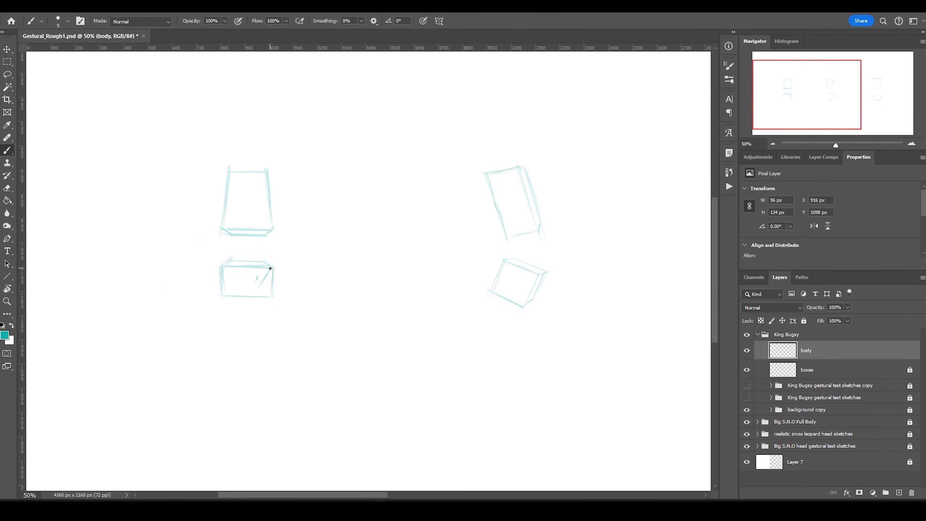
drag(273, 224, 274, 261)
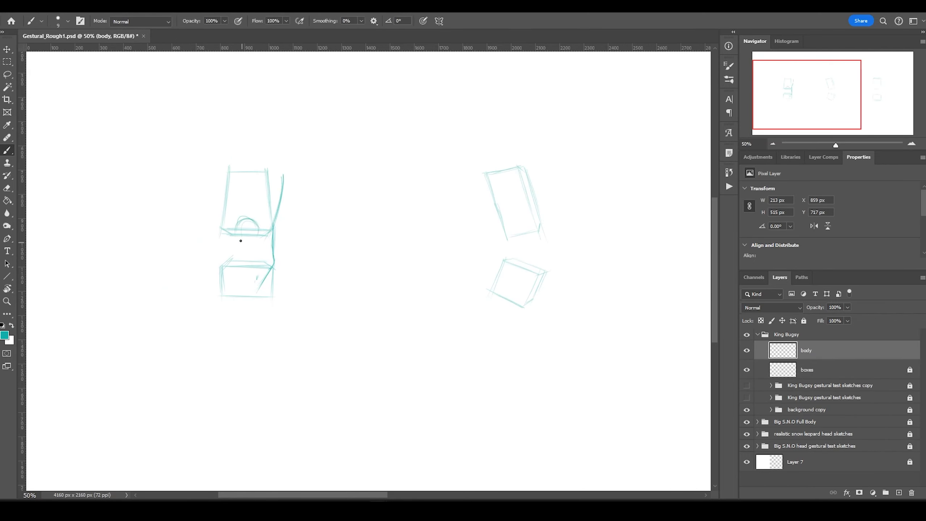
mouse_move(275, 295)
mouse_down()
mouse_move(287, 318)
mouse_move(293, 383)
mouse_up()
drag(249, 306, 291, 398)
Extend the front leg through the lower leg down to the foot and toes.
drag(283, 303, 279, 420)
scroll(280, 420, down, 5)
drag(279, 219, 304, 389)
key(m)
key(b)
drag(249, 224, 264, 288)
drag(290, 279, 305, 361)
mouse_move(274, 317)
mouse_down()
mouse_move(295, 388)
mouse_move(291, 377)
mouse_move(315, 417)
mouse_move(285, 423)
mouse_move(313, 424)
mouse_up()
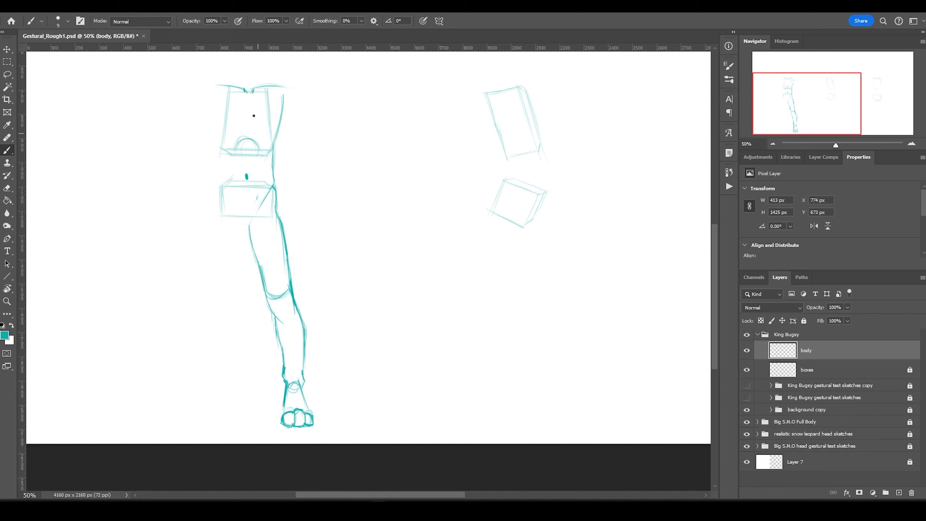
Sketch the front figure's upper arm and rotate it outward from the shoulder.
drag(304, 109, 317, 189)
drag(288, 118, 305, 219)
drag(307, 181, 316, 183)
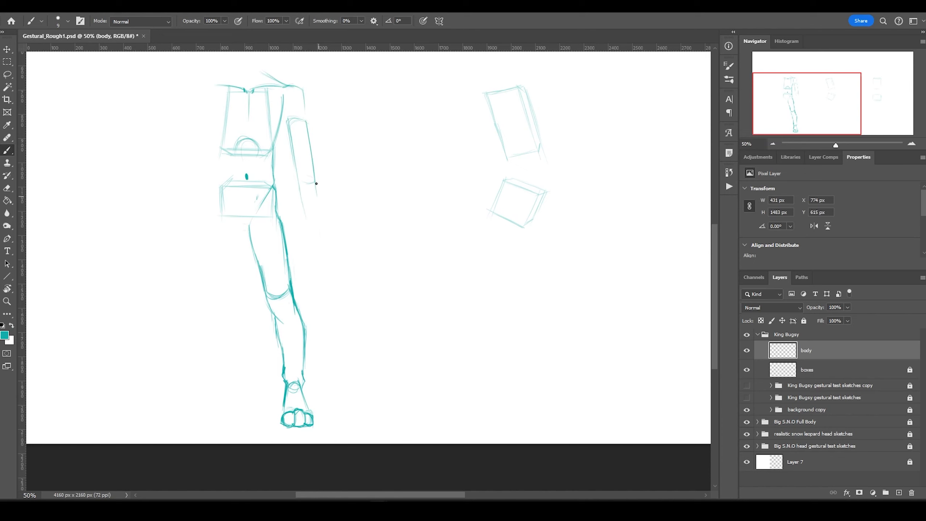
key(ctrl+t)
mouse_move(285, 87)
mouse_down()
mouse_move(335, 236)
mouse_move(346, 239)
mouse_move(332, 243)
mouse_move(337, 268)
mouse_up()
key(Return)
Add the chest box, forearm, fingers and knee hatching, then mirror into a full front figure.
mouse_move(270, 122)
mouse_down()
mouse_move(251, 102)
mouse_move(311, 117)
mouse_up()
drag(288, 108, 323, 205)
drag(238, 225, 249, 224)
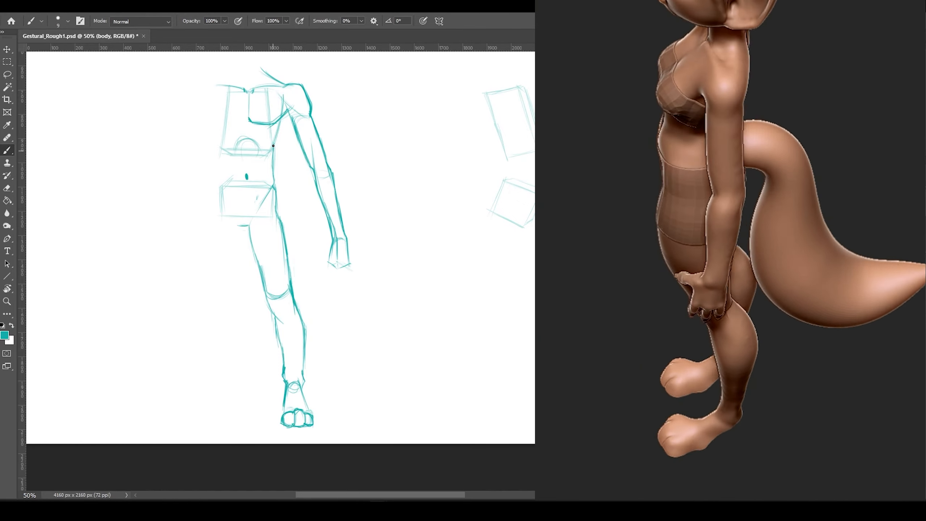
mouse_move(340, 256)
mouse_down()
mouse_move(325, 278)
mouse_move(333, 241)
mouse_up()
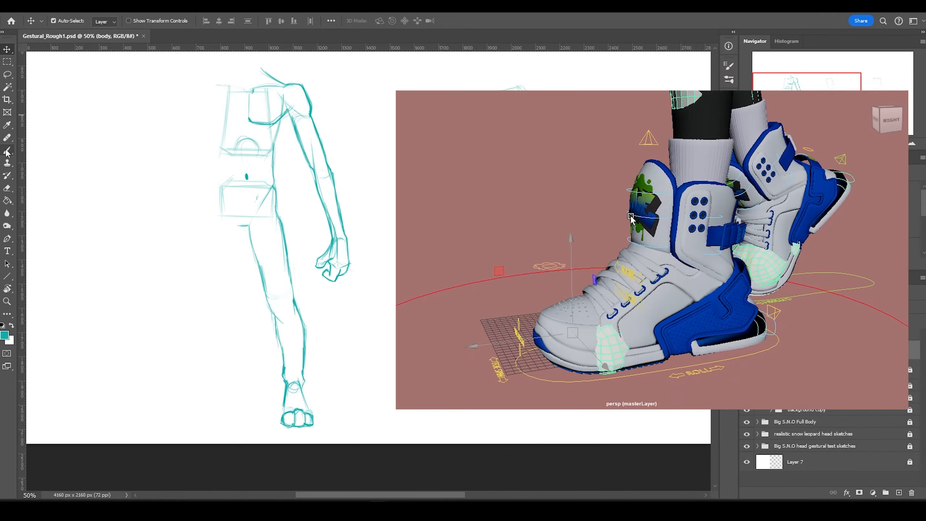
drag(289, 302, 278, 321)
drag(196, 58, 399, 449)
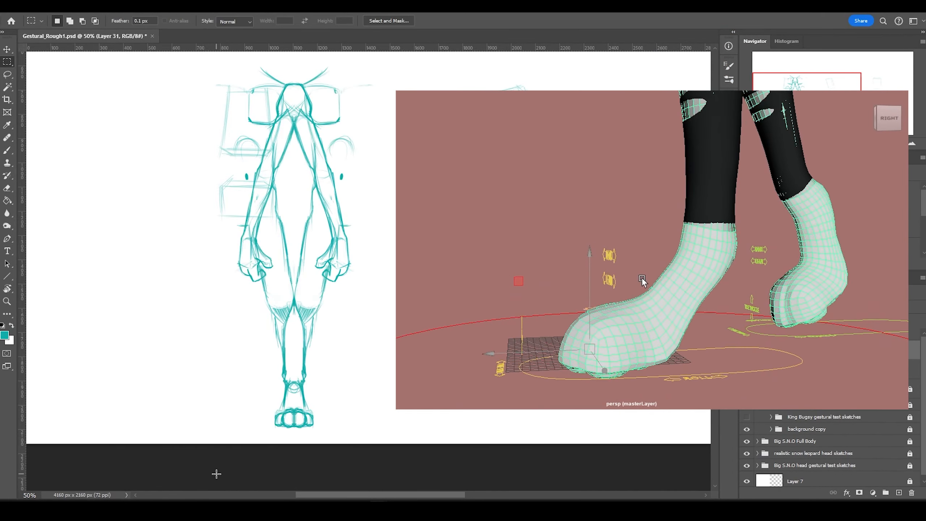
key(b)
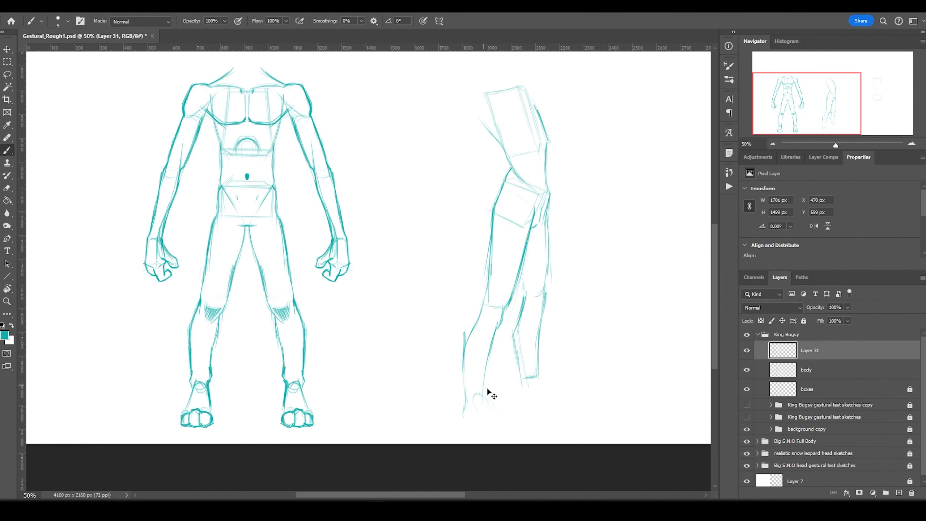
Draw the side view's front foot, shin, toes, back foot and heel.
drag(482, 396, 507, 424)
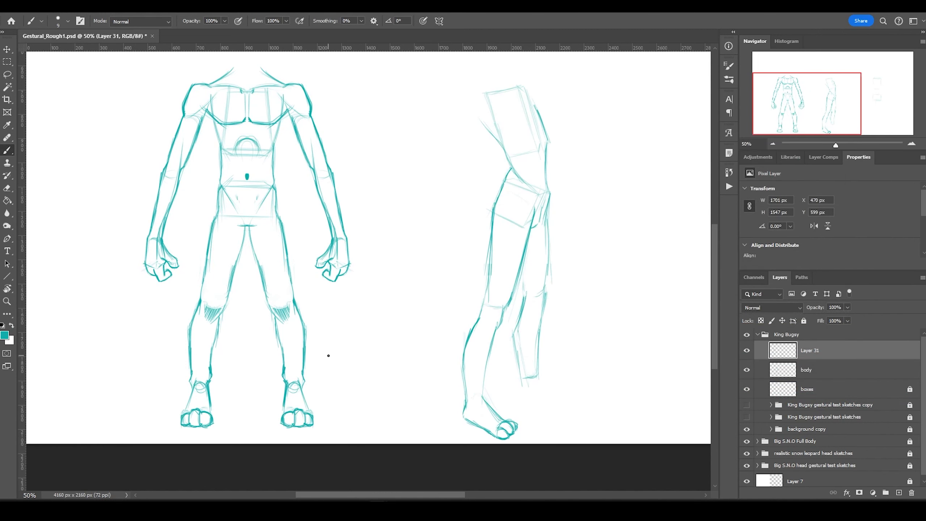
key(ctrl+z)
drag(465, 392, 514, 432)
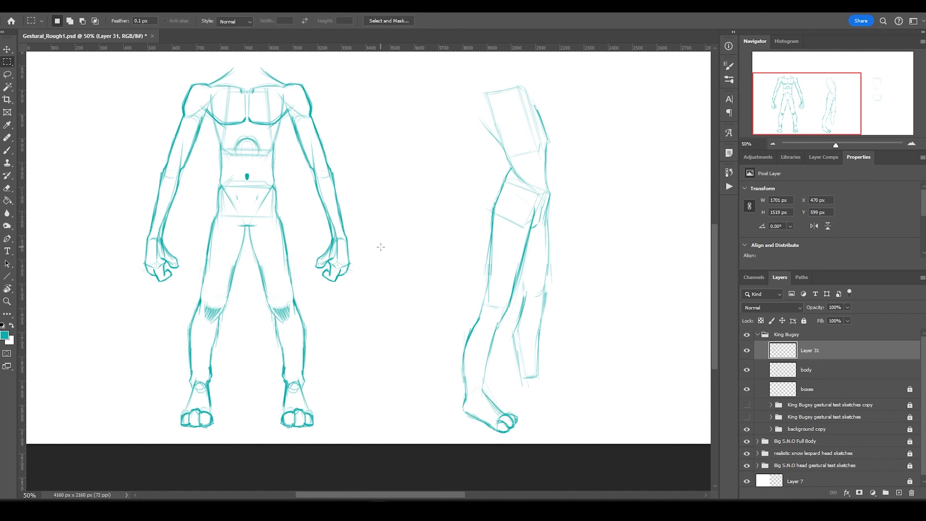
drag(468, 343, 460, 414)
drag(538, 373, 569, 395)
drag(522, 396, 566, 400)
mouse_move(516, 334)
mouse_down()
mouse_move(519, 388)
mouse_move(523, 322)
mouse_up()
drag(544, 308, 547, 211)
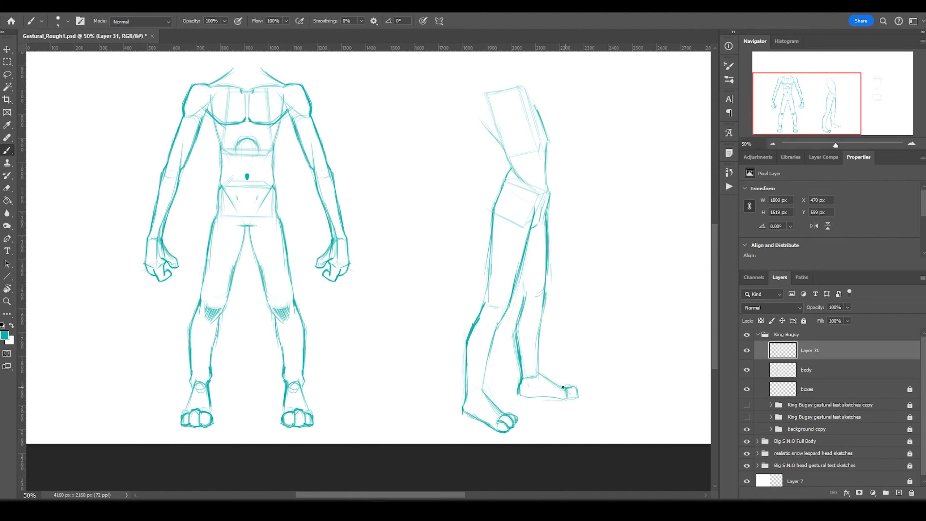
drag(563, 387, 534, 357)
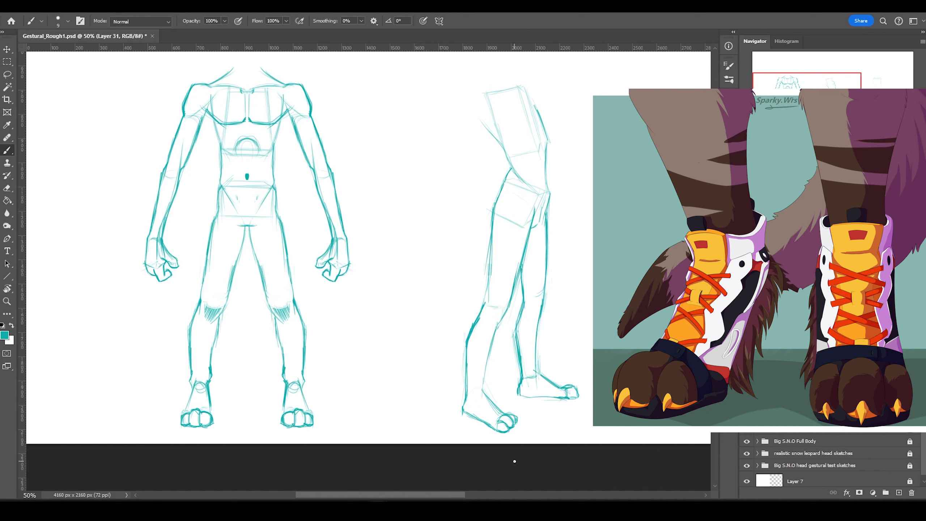
Sketch the side view's front contour, hand box, hip top and arm strokes.
drag(478, 109, 502, 81)
drag(478, 116, 461, 252)
drag(456, 181, 451, 220)
drag(447, 250, 458, 267)
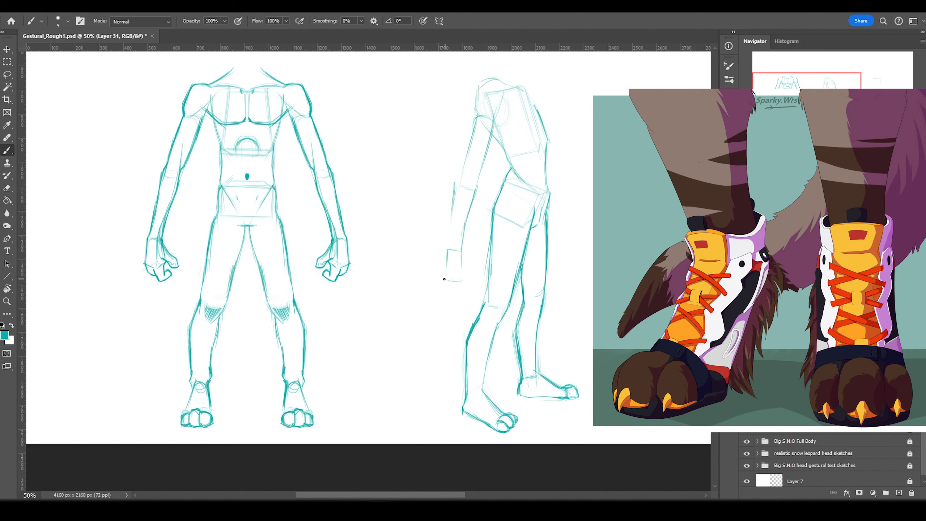
drag(477, 116, 446, 249)
mouse_move(459, 252)
mouse_down()
mouse_move(460, 275)
mouse_move(438, 295)
mouse_up()
drag(454, 273, 439, 288)
mouse_move(508, 88)
mouse_down()
mouse_move(491, 124)
mouse_move(539, 124)
mouse_up()
Move the side-view arm to its own layer and rotate it more upright about the shoulder.
key(l)
mouse_move(506, 96)
mouse_down()
mouse_move(399, 314)
mouse_move(507, 98)
mouse_up()
key(ctrl+shift+j)
key(ctrl+t)
drag(452, 299, 423, 292)
key(Return)
mouse_move(402, 237)
mouse_down()
mouse_move(479, 173)
mouse_move(405, 314)
mouse_up()
key(ctrl+t)
mouse_move(423, 329)
mouse_down()
mouse_move(434, 317)
mouse_move(448, 321)
mouse_up()
key(Return)
key(ctrl+e)
key(m)
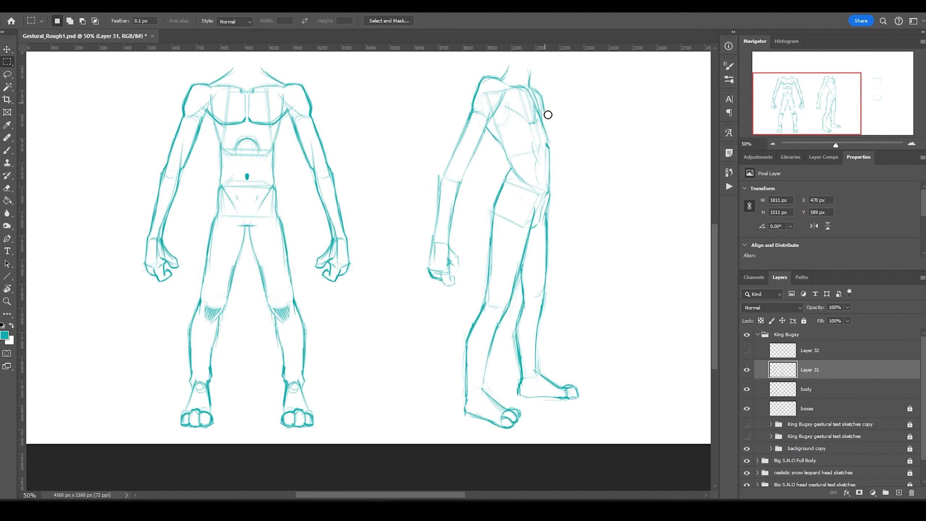
Sketch the back view's thigh, lower leg, shoulder, upper arm and forearm beside the side figure.
key(b)
drag(535, 193, 504, 290)
key(ctrl+z)
drag(472, 246, 217, 290)
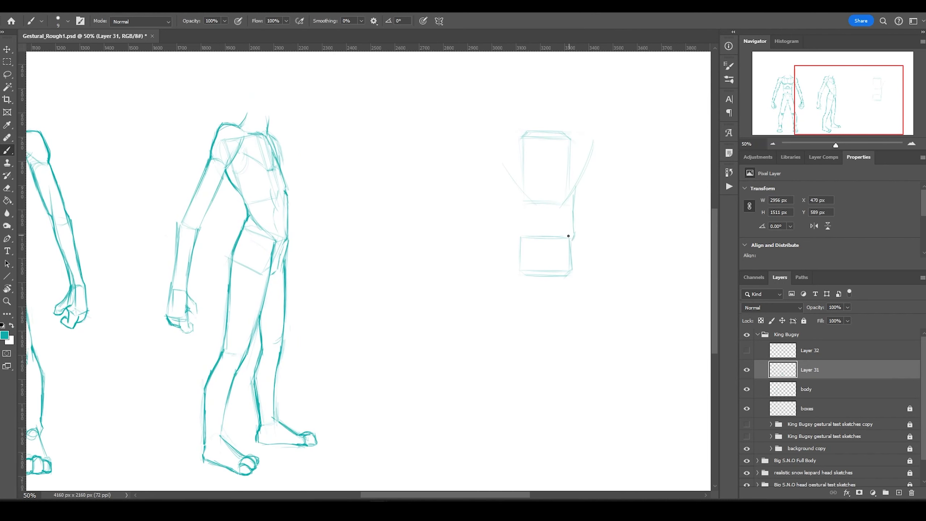
drag(577, 265, 593, 364)
mouse_move(555, 320)
mouse_down()
mouse_move(547, 290)
mouse_move(571, 381)
mouse_up()
mouse_move(595, 377)
mouse_down()
mouse_move(608, 483)
mouse_move(579, 427)
mouse_up()
drag(574, 393, 605, 486)
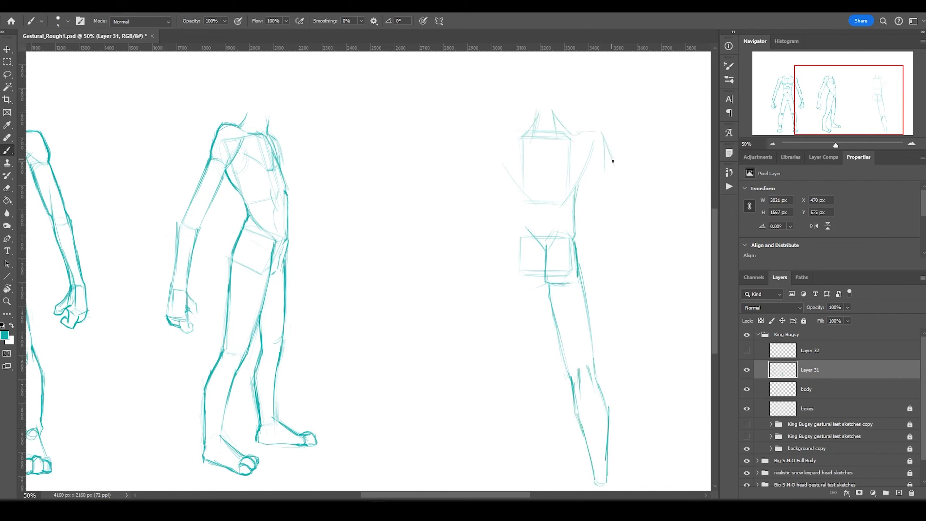
mouse_move(577, 131)
mouse_down()
mouse_move(613, 161)
mouse_move(583, 132)
mouse_move(660, 298)
mouse_up()
drag(593, 156, 564, 204)
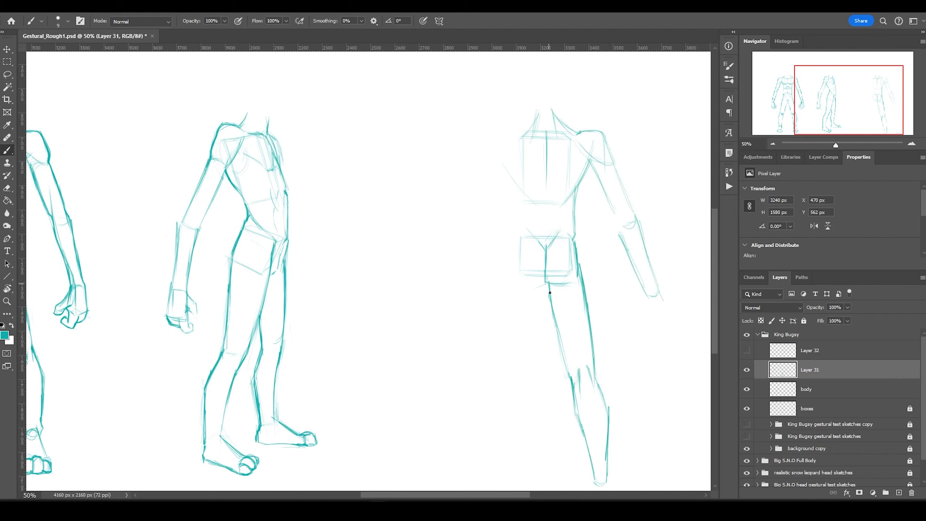
Lasso the back view's lower leg and move it up slightly.
scroll(540, 267, down, 3)
key(l)
mouse_move(540, 266)
mouse_down()
mouse_move(590, 430)
mouse_move(587, 420)
mouse_up()
drag(580, 307, 572, 284)
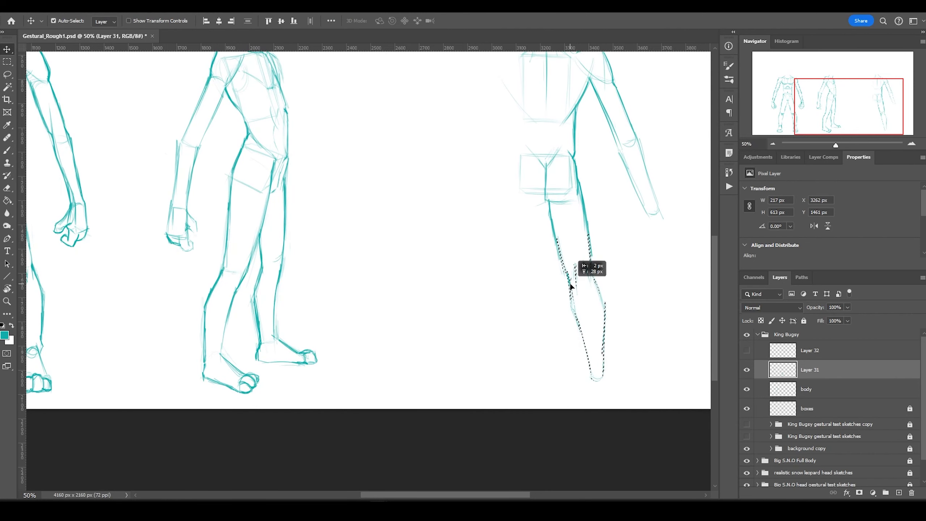
key(ctrl+d)
key(b)
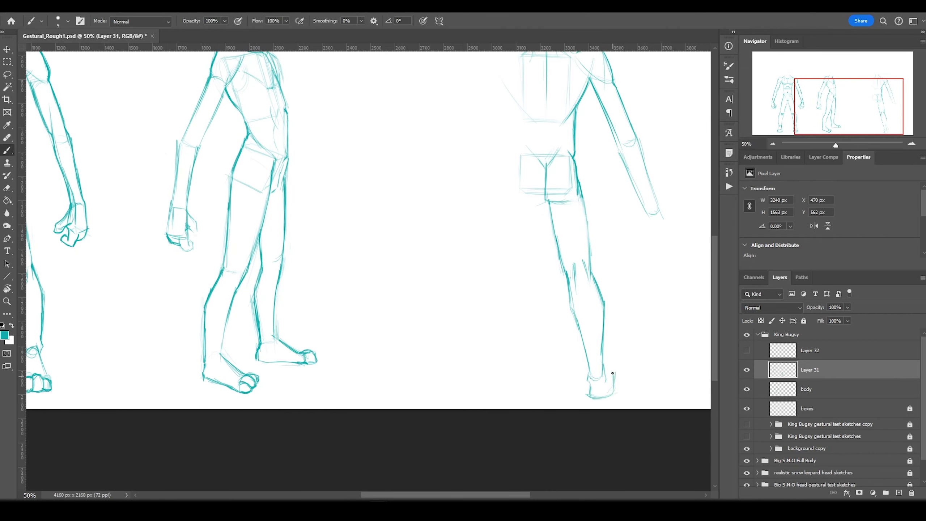
Refine the lower leg near the foot, darken the side forearm, reposition the hand, and touch up the left figure's arm.
scroll(628, 347, right, 1)
mouse_move(578, 362)
mouse_down()
mouse_move(580, 376)
mouse_move(601, 387)
mouse_up()
scroll(601, 386, up, 2)
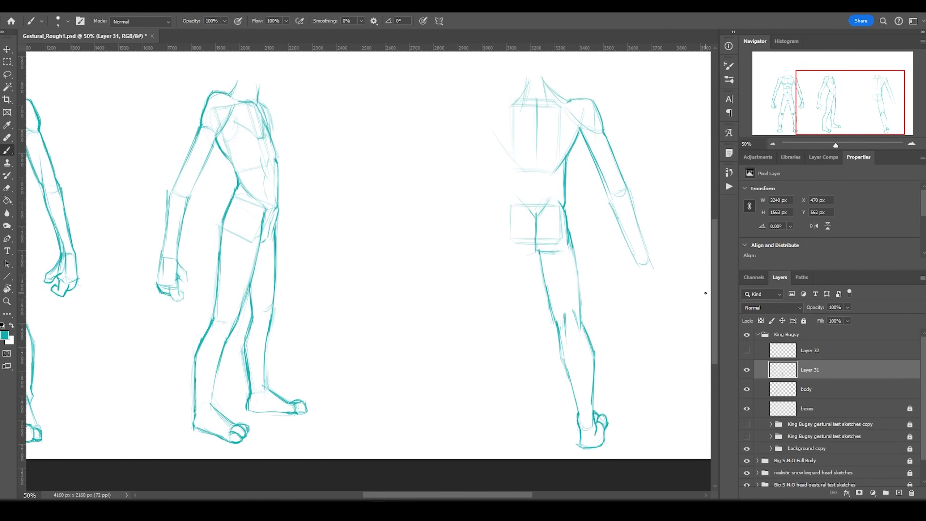
drag(655, 281, 653, 268)
mouse_move(611, 201)
mouse_down()
mouse_move(638, 252)
mouse_move(623, 243)
mouse_move(614, 261)
mouse_up()
key(l)
key(ctrl+d)
key(b)
mouse_move(168, 204)
mouse_down()
mouse_move(195, 131)
mouse_move(168, 197)
mouse_move(185, 245)
mouse_up()
Copy the drawn half of the back figure to a new layer, flip it horizontally, and align it.
key(m)
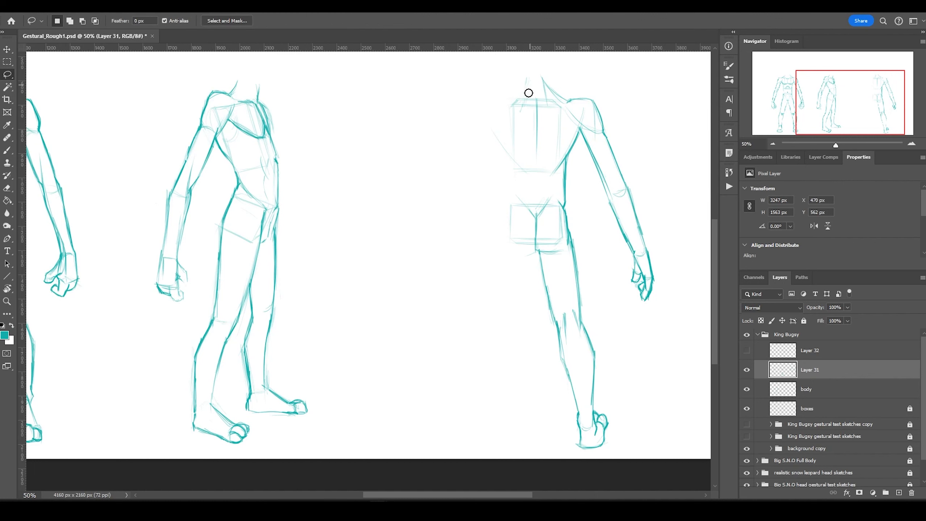
drag(528, 91, 682, 451)
key(ctrl+j)
key(v)
key(shift+Left)
key(shift+Left)
key(shift+Left)
key(Right)
key(Right)
key(Right)
key(Right)
key(Right)
key(Right)
key(Right)
key(Right)
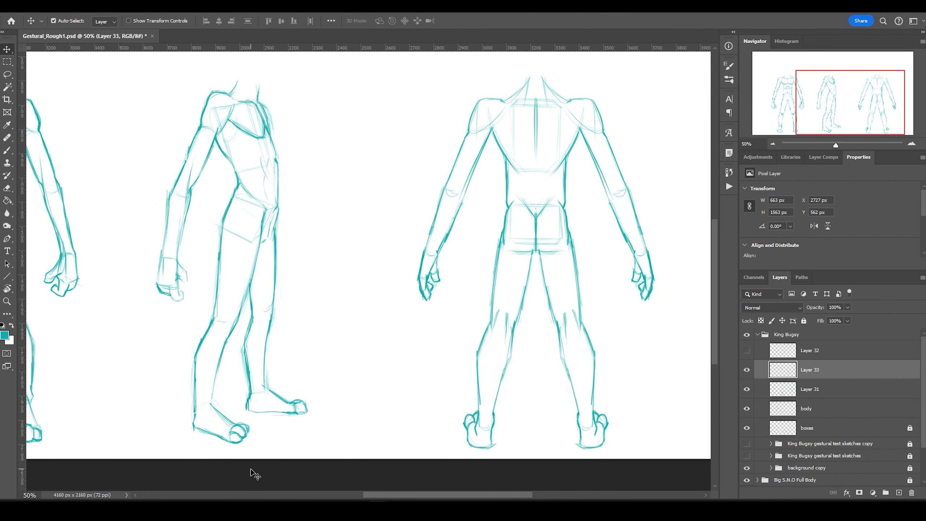
key(ctrl+minus)
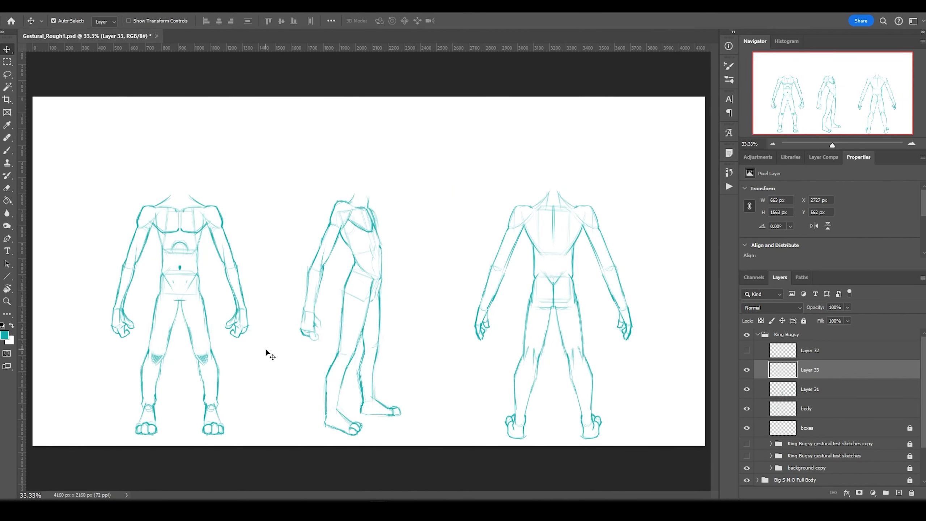
Merge the mirrored back-figure layer down into the body layer.
key(b)
key(e)
key(ctrl+e)
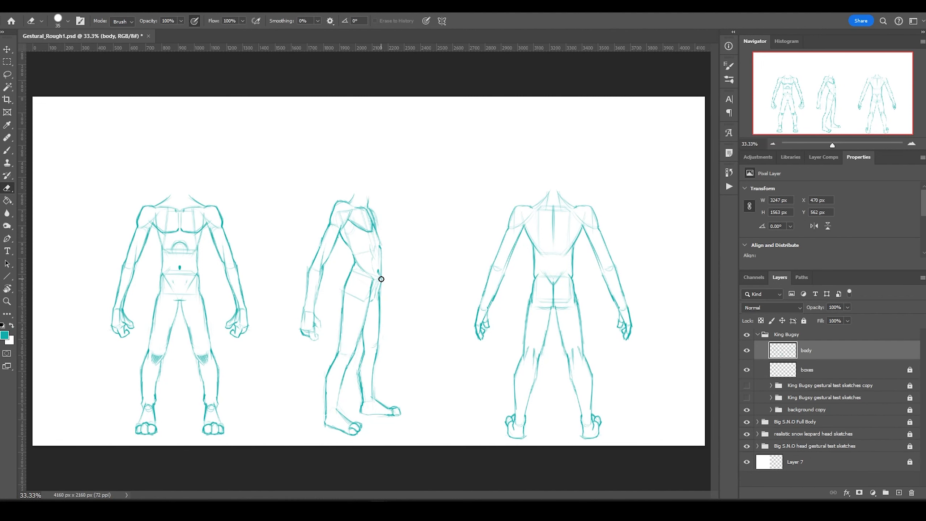
key(b)
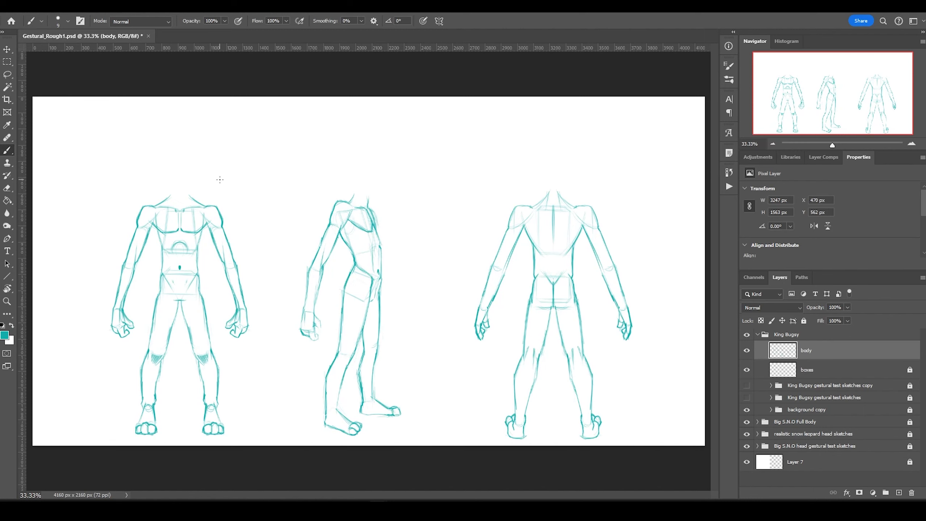
Copy the back figure's better leg, flip it over the faint left leg, and merge it into body.
key(l)
mouse_move(569, 334)
mouse_down()
mouse_move(572, 355)
mouse_move(527, 419)
mouse_up()
key(e)
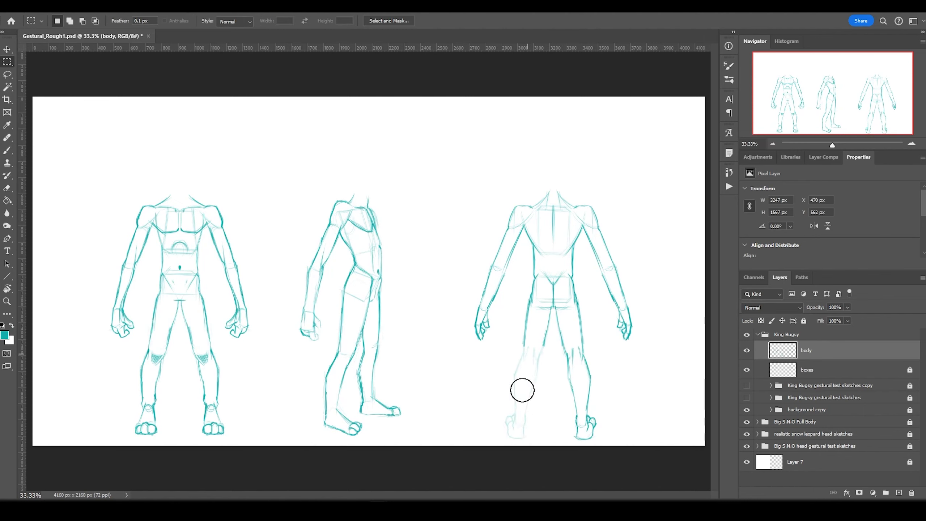
key(l)
key(ctrl+j)
key(v)
drag(580, 386, 528, 387)
key(ctrl+e)
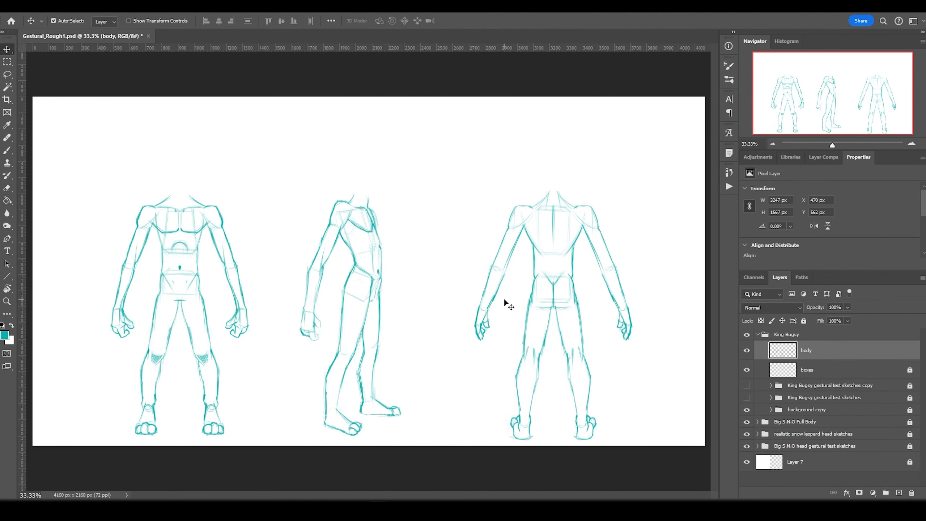
On a new 'head' layer, sketch the front figure's head circle, chin and jaw contours.
key(ctrl+shift+n)
text(head)
key(Return)
key(b)
scroll(175, 204, up, 3)
mouse_move(316, 145)
mouse_down()
mouse_move(356, 128)
mouse_move(376, 140)
mouse_move(334, 170)
mouse_up()
drag(325, 122, 338, 160)
mouse_move(369, 122)
mouse_down()
mouse_move(340, 157)
mouse_move(355, 158)
mouse_move(365, 184)
mouse_up()
key(ctrl+z)
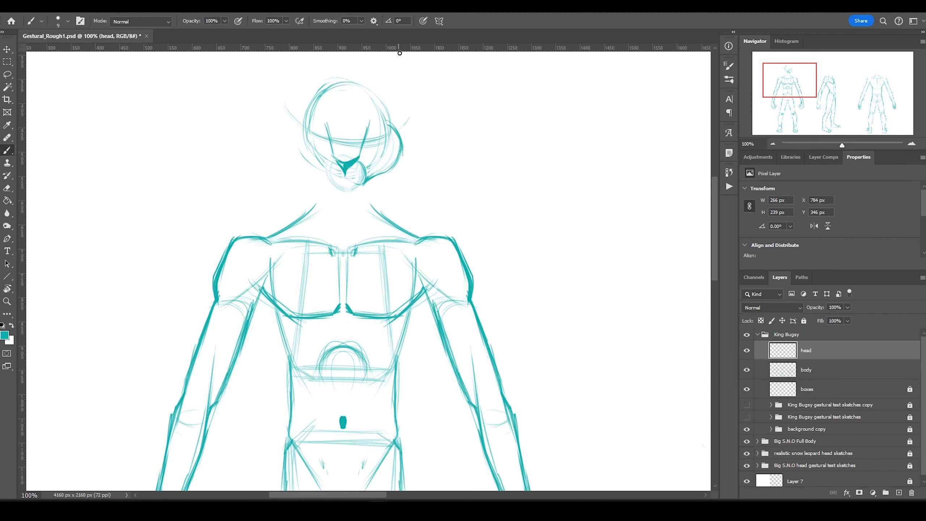
drag(350, 81, 391, 128)
drag(361, 151, 372, 140)
Draw a tall rabbit ear rising from the front figure's head.
scroll(364, 182, up, 3)
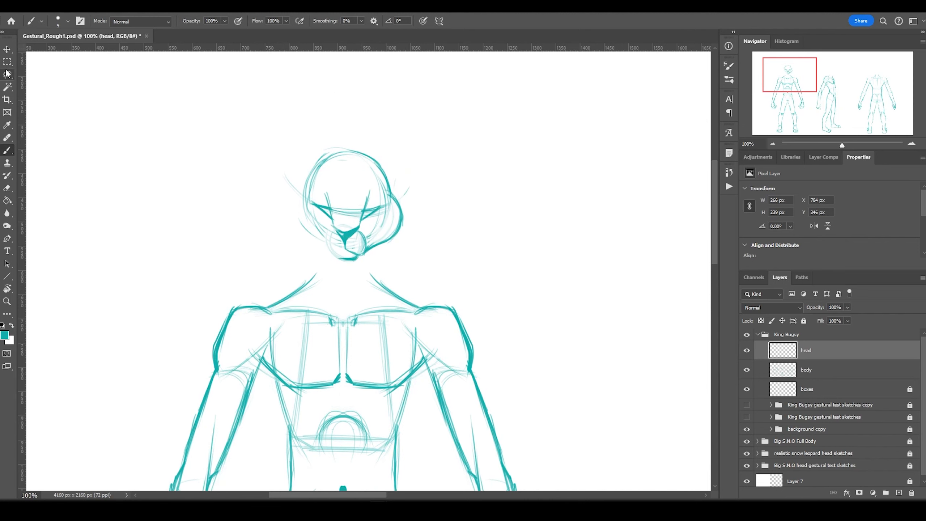
key(m)
scroll(369, 168, up, 2)
key(b)
mouse_move(358, 214)
mouse_down()
mouse_move(368, 135)
mouse_move(434, 73)
mouse_move(368, 146)
mouse_move(408, 155)
mouse_move(381, 237)
mouse_up()
key(ctrl+z)
drag(410, 66, 408, 160)
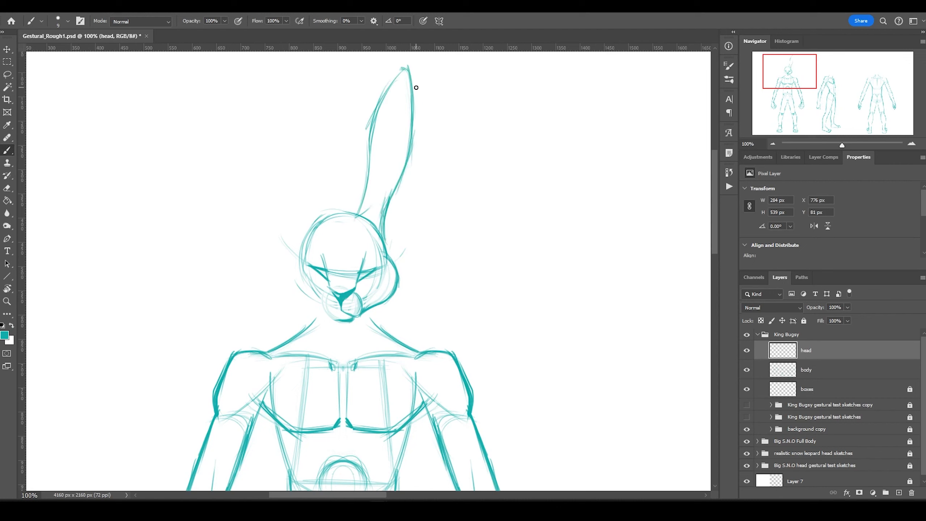
mouse_move(369, 224)
mouse_down()
mouse_move(375, 135)
mouse_move(375, 226)
mouse_up()
drag(406, 67, 374, 187)
mouse_move(390, 224)
mouse_down()
mouse_move(378, 174)
mouse_move(410, 73)
mouse_up()
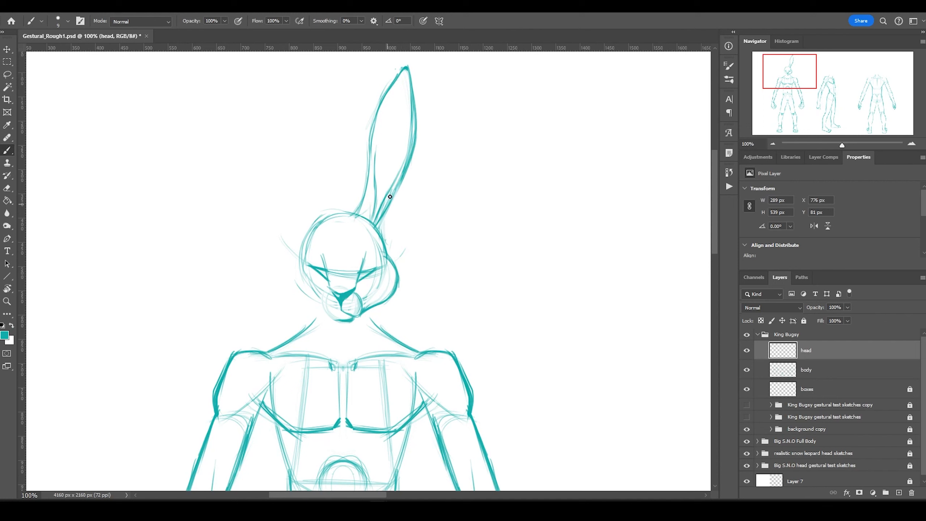
drag(369, 131, 359, 215)
drag(408, 66, 337, 296)
Stretch the ear taller and redraw its left and right contours bolder.
key(ctrl+t)
drag(422, 123, 429, 115)
key(Return)
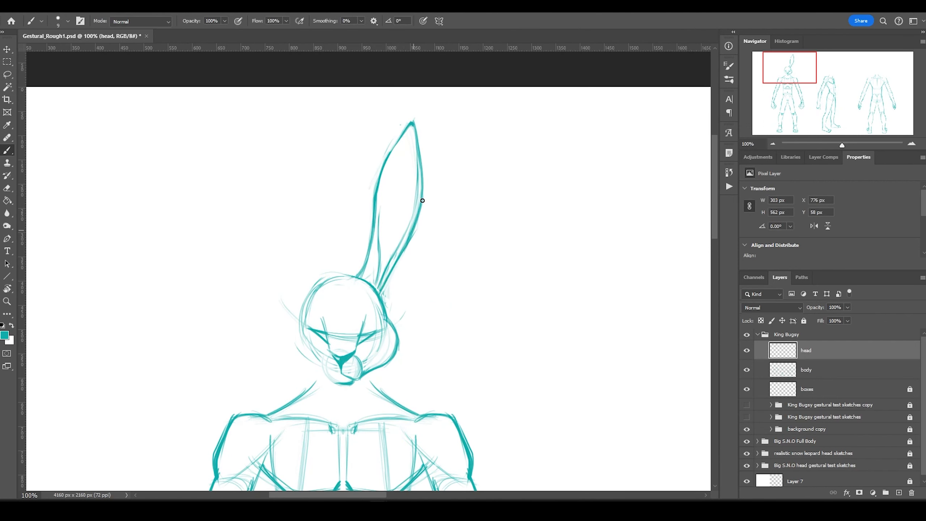
drag(377, 186, 359, 274)
drag(416, 132, 378, 296)
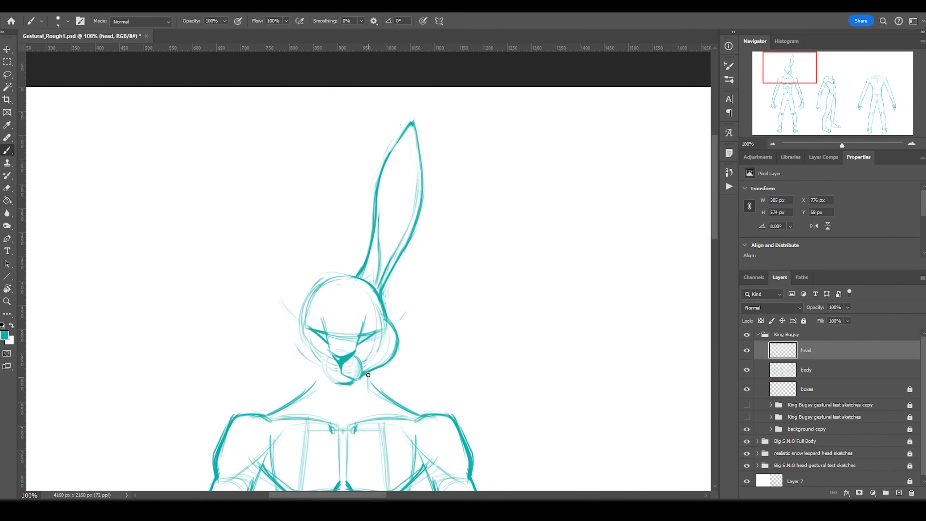
Delete the head's unfinished left half and replace it with a flipped copy of the finished half.
key(m)
drag(227, 197, 330, 389)
key(Delete)
key(ctrl+j)
key(ctrl+t)
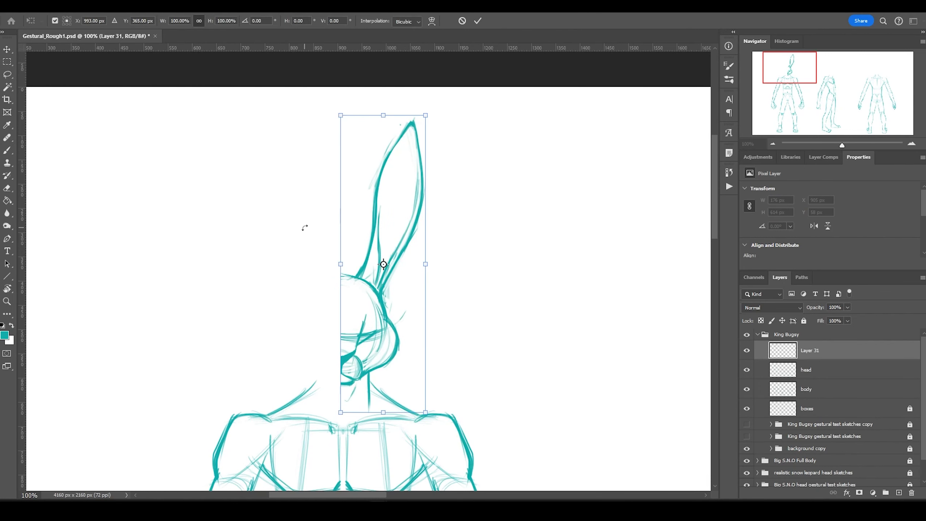
drag(352, 263, 299, 262)
key(Return)
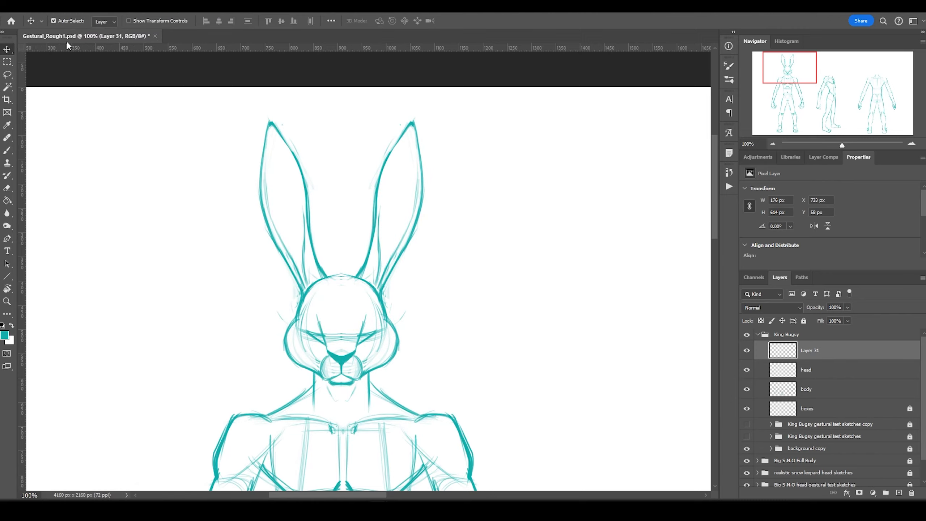
key(ctrl+minus)
key(ctrl+minus)
key(ctrl+minus)
scroll(255, 188, up, 4)
key(b)
scroll(446, 176, down, 2)
scroll(447, 176, up, 1)
scroll(504, 216, down, 1)
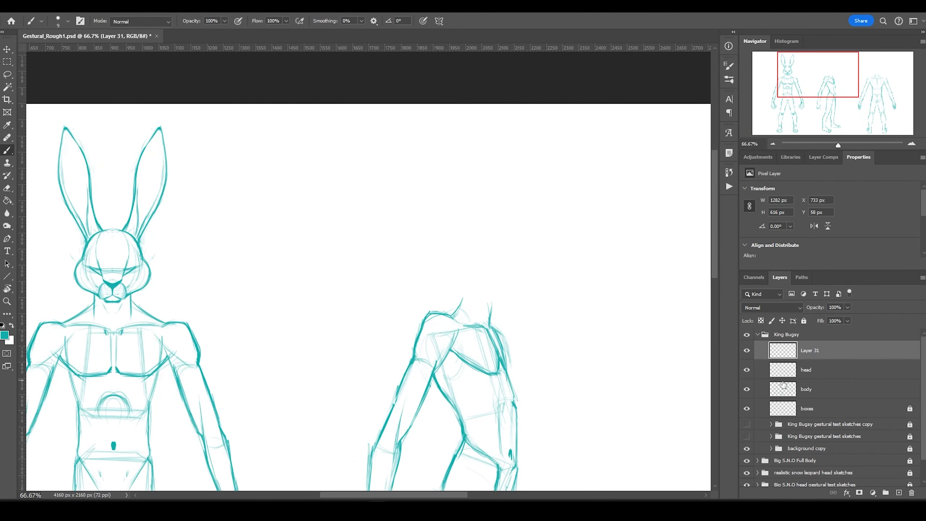
Merge the mirrored half and sketch the side figure's head outline down to the jaw.
key(ctrl+e)
drag(461, 228, 463, 223)
drag(532, 268, 461, 240)
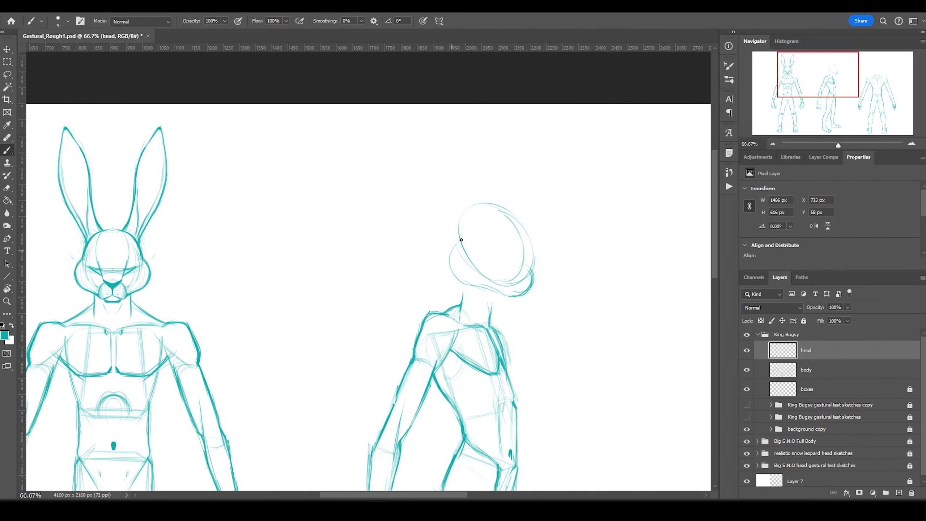
drag(501, 209, 533, 265)
drag(479, 204, 531, 244)
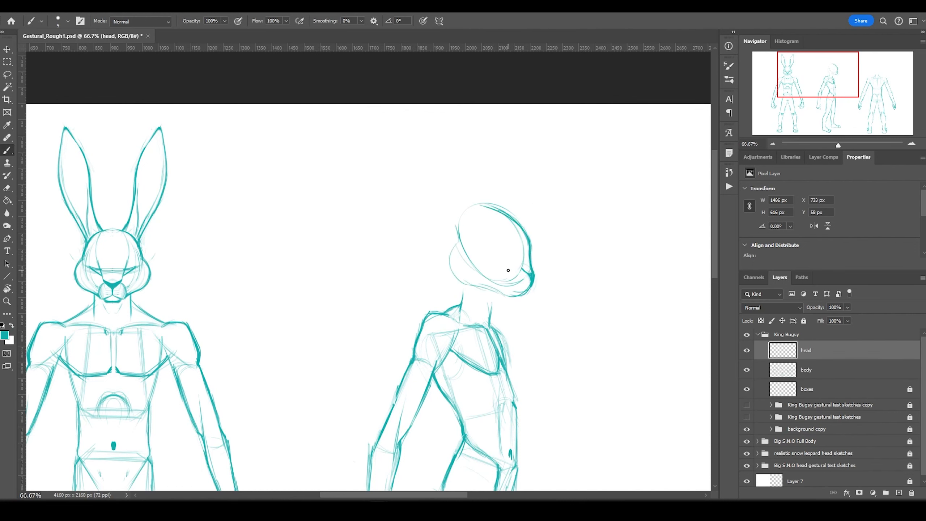
Shrink the side figure's head to about 84%.
key(l)
mouse_move(497, 288)
mouse_down()
mouse_move(450, 255)
mouse_move(489, 292)
mouse_up()
key(ctrl+t)
mouse_move(416, 316)
mouse_down()
mouse_move(444, 288)
mouse_move(463, 292)
mouse_up()
key(Return)
Draw a long upright ear on the side figure's head.
key(b)
mouse_move(481, 245)
mouse_down()
mouse_move(444, 140)
mouse_move(471, 217)
mouse_up()
drag(453, 255, 476, 190)
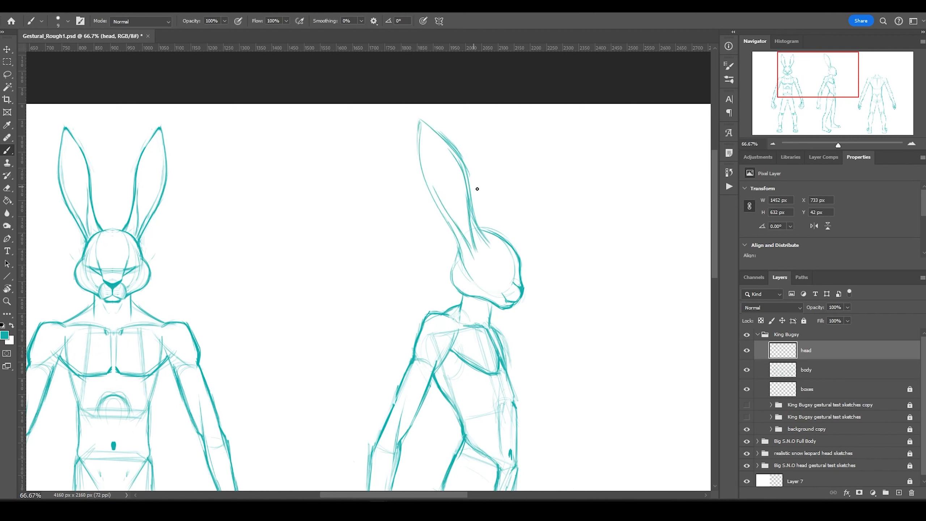
mouse_move(492, 226)
mouse_down()
mouse_move(500, 165)
mouse_move(536, 118)
mouse_up()
drag(489, 230, 505, 157)
key(ctrl+z)
key(ctrl+z)
key(ctrl+z)
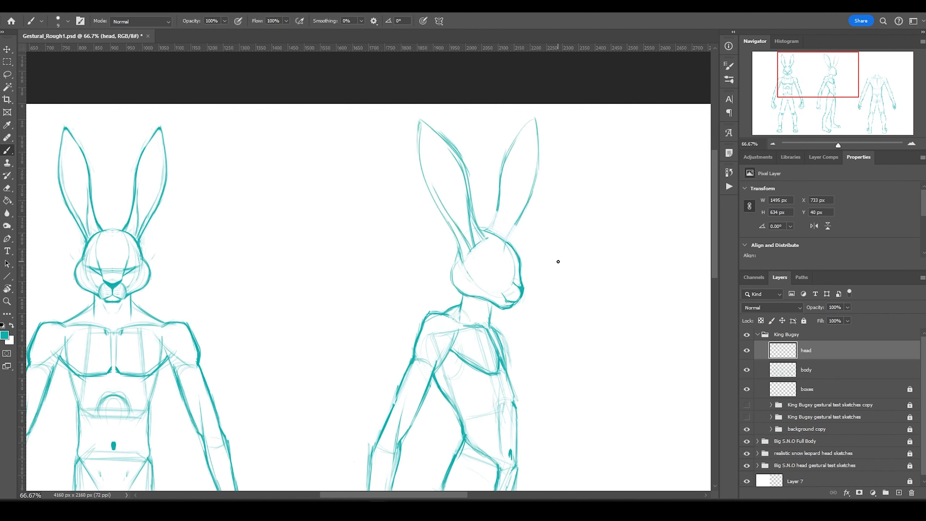
Hatch the side and front figures' ears and redraw the side figure's eye lines.
drag(470, 248, 452, 171)
drag(139, 237, 144, 205)
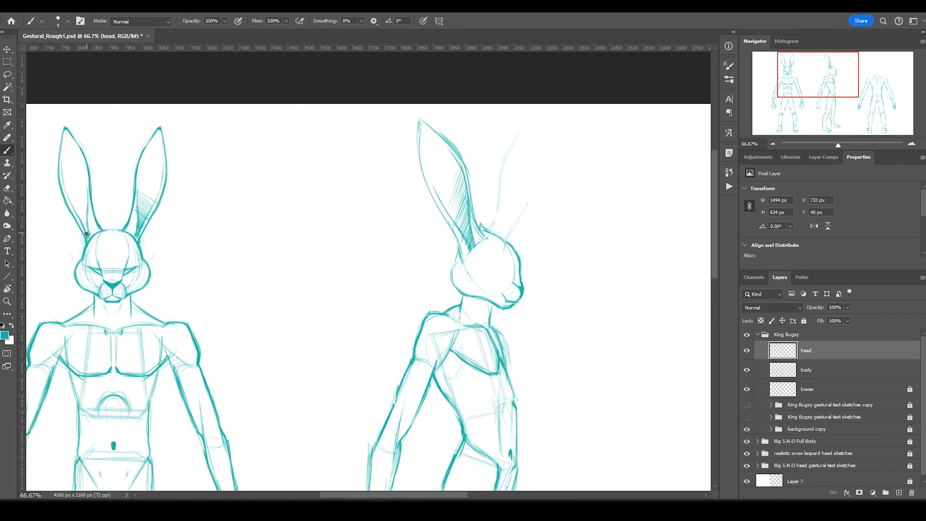
drag(86, 236, 75, 195)
drag(511, 263, 496, 263)
drag(496, 229, 473, 135)
Sketch the back figure's neck and round head with cheek and ear strokes.
key(ctrl+minus)
key(ctrl+minus)
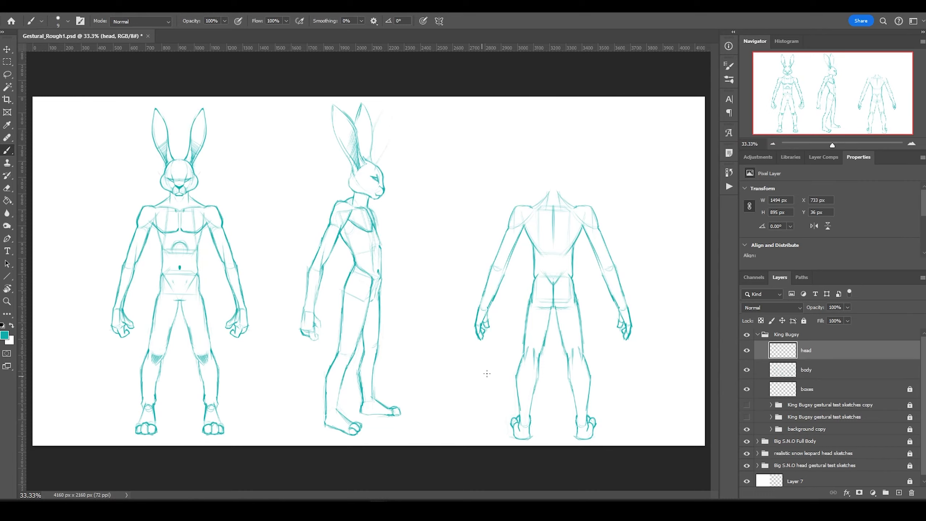
ctrl+click(161, 207)
drag(327, 214, 417, 238)
ctrl+click(575, 242)
drag(574, 242, 345, 234)
drag(378, 318, 417, 315)
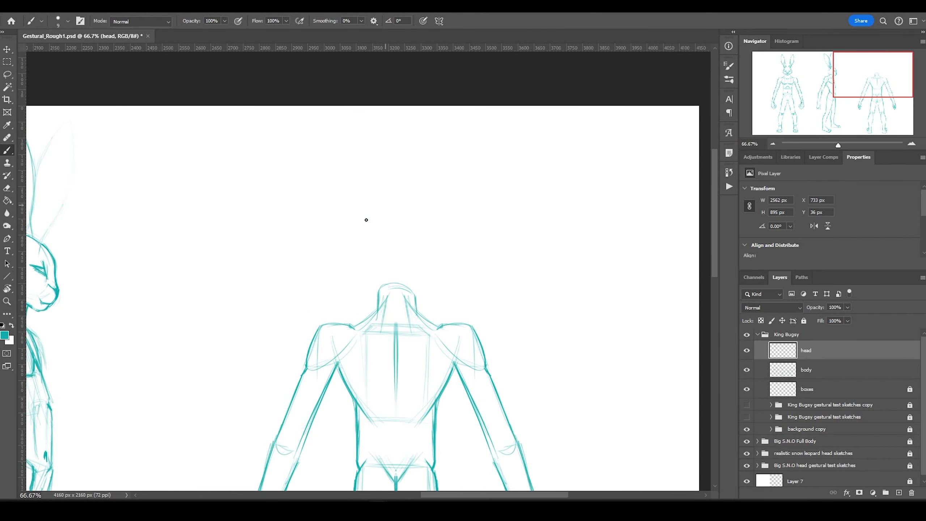
drag(394, 273, 433, 240)
mouse_move(432, 234)
mouse_down()
mouse_move(402, 281)
mouse_move(418, 291)
mouse_up()
mouse_move(376, 262)
mouse_down()
mouse_move(386, 215)
mouse_move(429, 181)
mouse_up()
Move the back head sketch down onto the neck and draw a long ear.
key(ctrl+minus)
click(8, 75)
drag(368, 215, 368, 226)
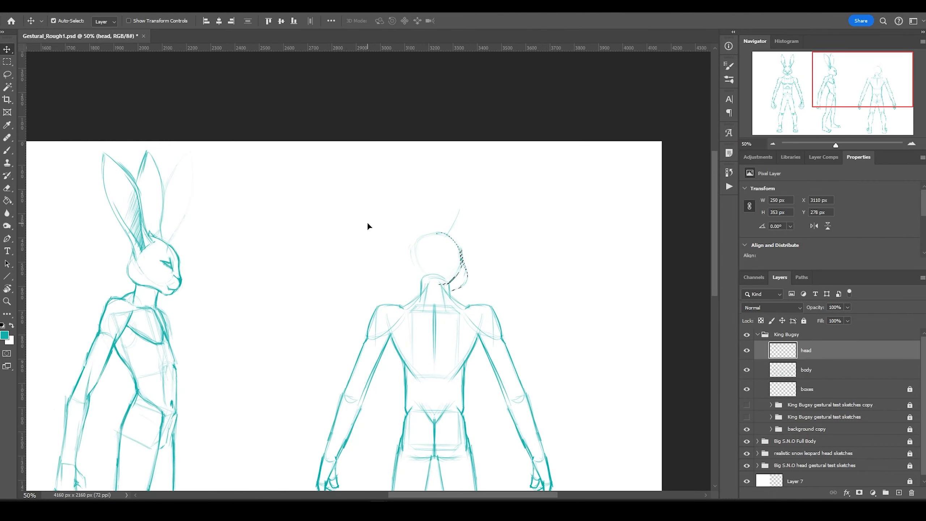
key(b)
key(ctrl+minus)
mouse_move(570, 161)
mouse_down()
mouse_move(635, 115)
mouse_move(571, 166)
mouse_move(630, 127)
mouse_up()
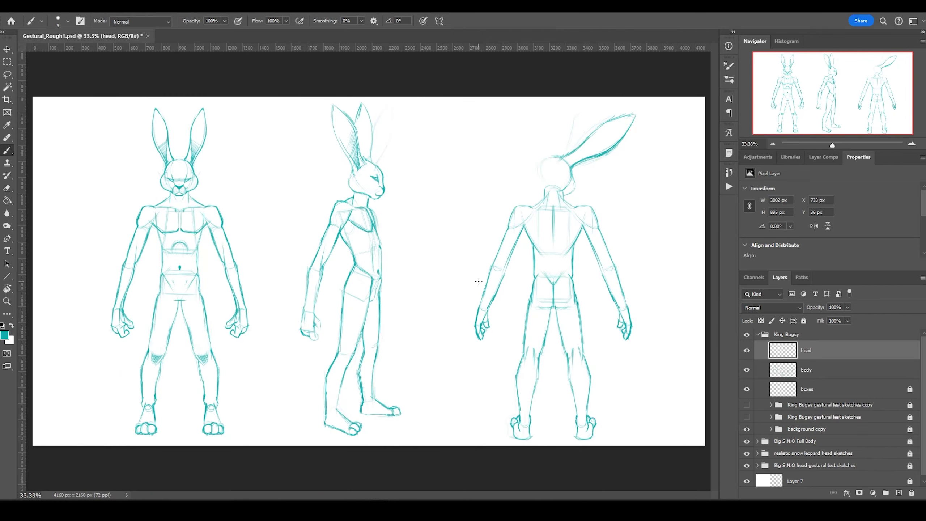
Duplicate and flip the back-view ear to form the second ear.
key(l)
drag(547, 195, 536, 142)
key(ctrl+j)
click(233, 482)
key(v)
key(shift+Left)
key(shift+Left)
key(shift+Left)
key(shift+Left)
key(shift+Left)
key(shift+Left)
key(shift+Left)
key(shift+Left)
key(shift+Left)
key(shift+Left)
key(shift+Left)
key(shift+Left)
key(shift+Left)
key(shift+Left)
key(shift+Left)
key(shift+Left)
key(shift+Left)
key(shift+Left)
key(shift+Left)
key(shift+Left)
Scale down the back-view head together with both ears.
key(l)
drag(468, 148, 454, 151)
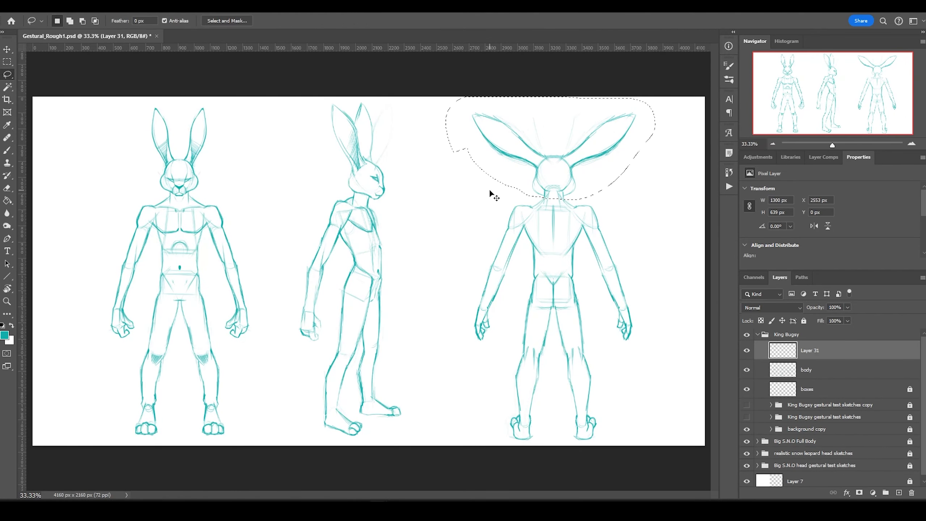
key(ctrl+t)
drag(446, 97, 458, 105)
key(Return)
key(ctrl+d)
key(m)
Rename the merged layer to 'head'.
double_click(804, 351)
text(head)
key(Return)
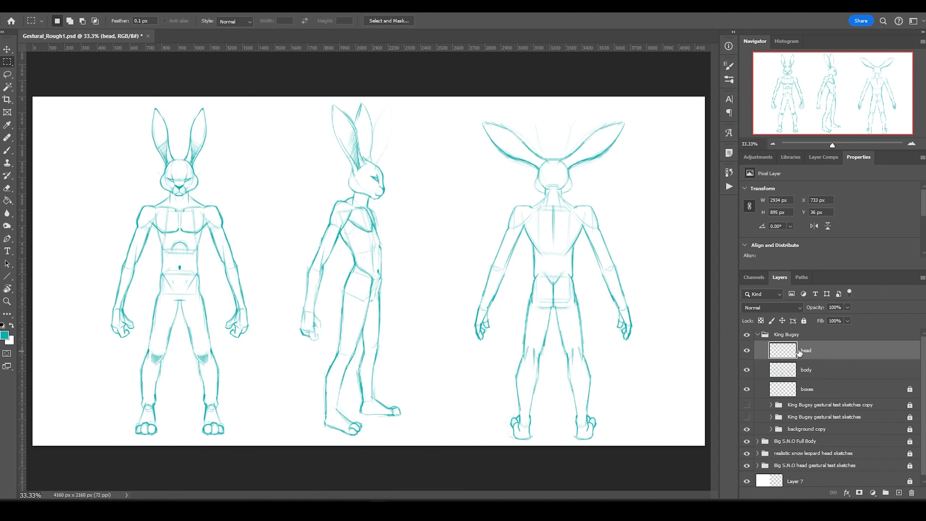
On the body layer, shorten the front figure's forearm and delete its left forearm.
click(806, 370)
click(7, 75)
mouse_move(222, 233)
mouse_down()
mouse_move(281, 358)
mouse_move(246, 329)
mouse_up()
key(ctrl+t)
key(Return)
click(7, 74)
key(Delete)
Mirror the shortened forearm onto the left arm, merge it, and name the layer 'body'.
key(ctrl+j)
click(233, 481)
key(shift+Left)
key(shift+Left)
key(shift+Left)
key(shift+Left)
key(shift+Left)
key(shift+Left)
key(shift+Left)
key(shift+Left)
key(shift+Left)
key(shift+Left)
mouse_move(445, 378)
mouse_down()
mouse_move(523, 257)
mouse_move(459, 364)
mouse_up()
key(ctrl+e)
double_click(808, 369)
text(body)
key(Return)
Adjust the back view's arm and merge a mirrored back-head half into the head layer.
key(Delete)
drag(608, 239, 652, 366)
key(ctrl+j)
click(234, 482)
drag(600, 294, 490, 294)
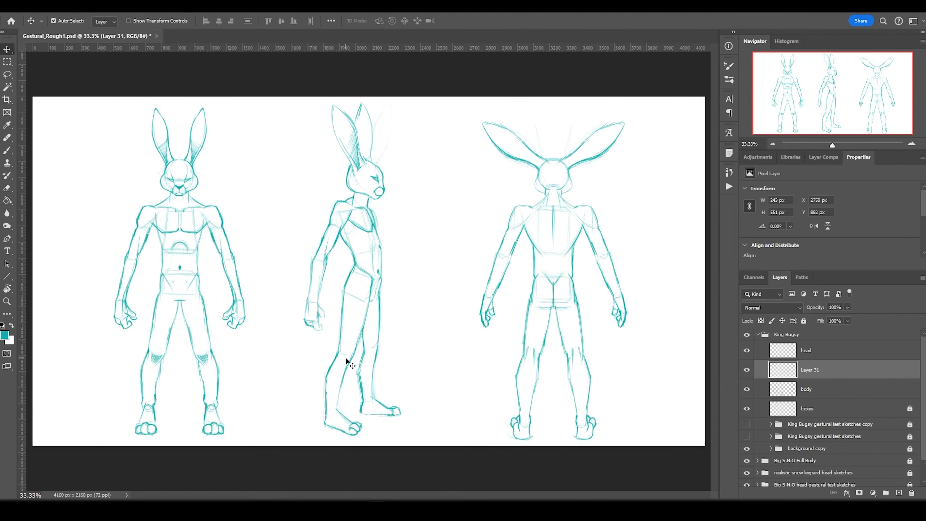
click(244, 482)
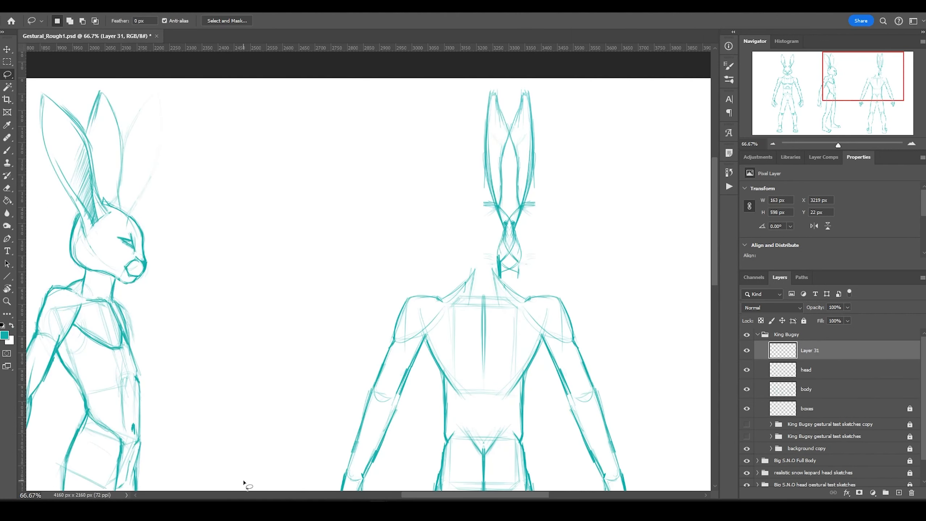
key(ctrl+e)
key(b)
key(ctrl+minus)
key(ctrl+minus)
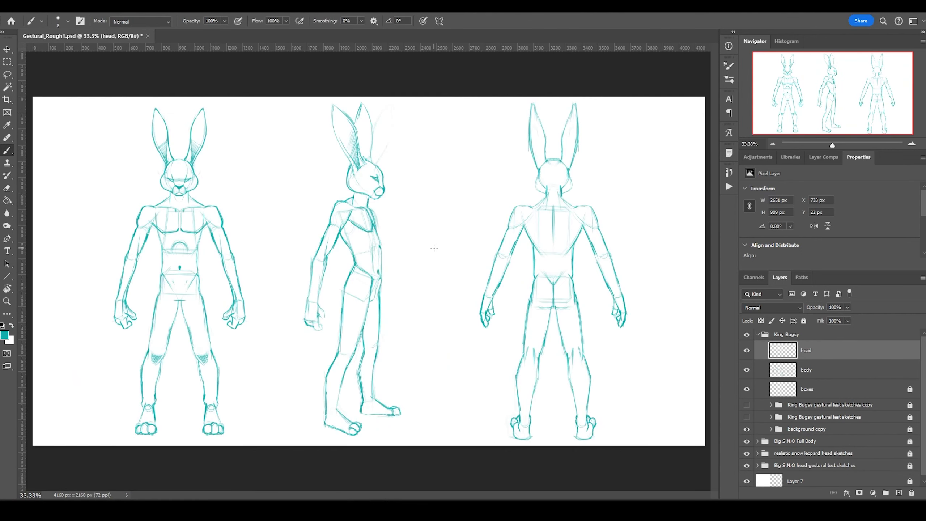
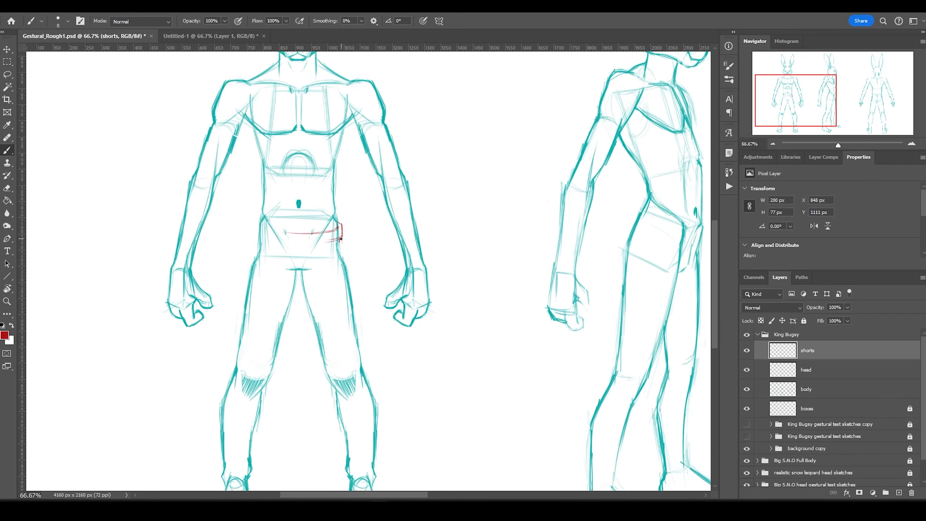
Sketch the right leg, inner leg line, slanted hem and waistband of the front-view red shorts.
mouse_move(340, 240)
mouse_down()
mouse_move(366, 321)
mouse_move(330, 348)
mouse_up()
drag(299, 233, 308, 349)
drag(370, 330, 331, 349)
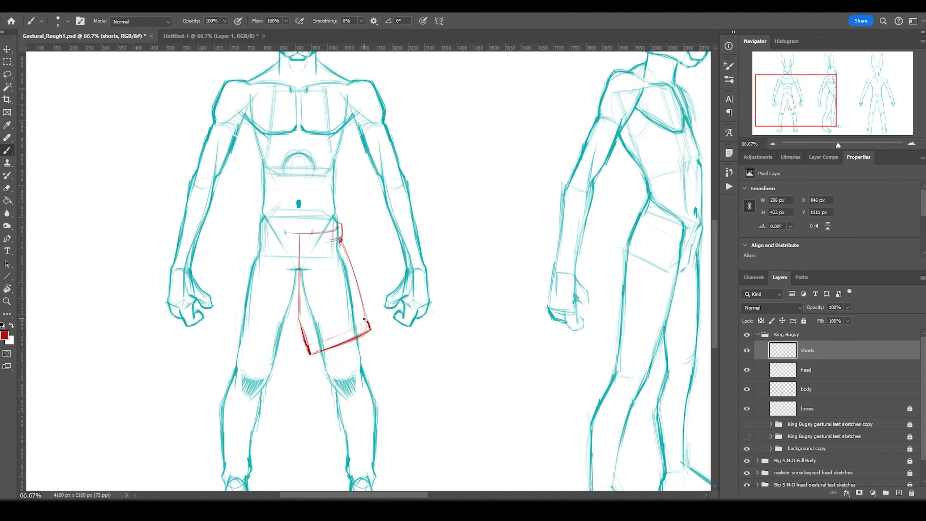
drag(337, 221, 342, 235)
click(7, 74)
Copy the front shorts half, flip it horizontally onto the left leg, and merge it.
drag(277, 346, 276, 343)
key(ctrl+j)
click(48, 8)
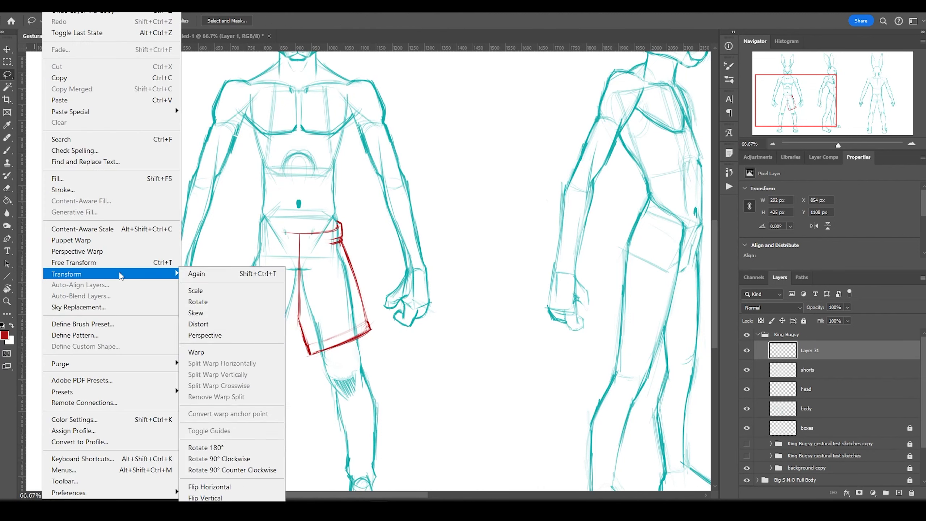
click(211, 486)
drag(291, 477, 234, 478)
click(7, 62)
click(7, 149)
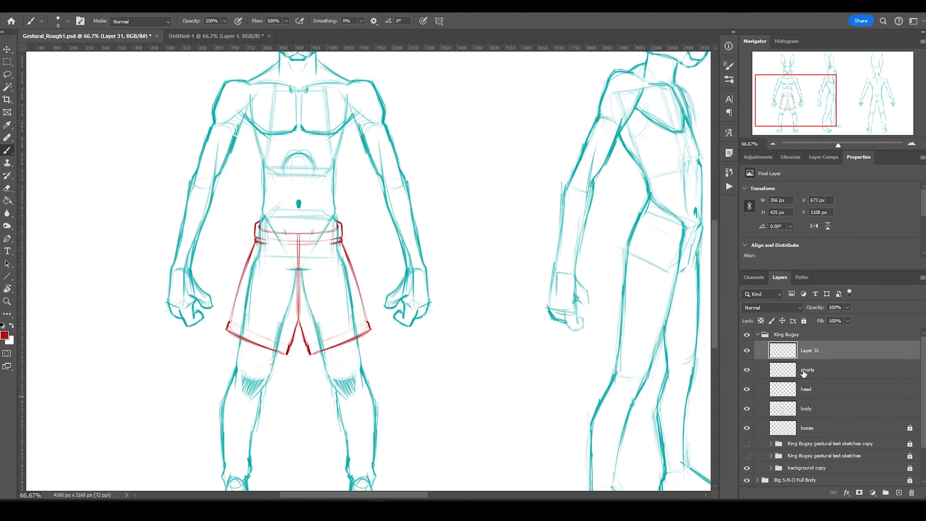
key(ctrl+e)
drag(653, 212, 467, 197)
Sketch the side-view shorts' hem, side line and waistband curve, then darken the outlines.
drag(415, 291, 480, 324)
drag(485, 320, 525, 307)
mouse_move(511, 214)
mouse_down()
mouse_move(485, 317)
mouse_move(428, 305)
mouse_up()
drag(516, 228, 523, 276)
drag(451, 207, 429, 257)
drag(517, 207, 486, 204)
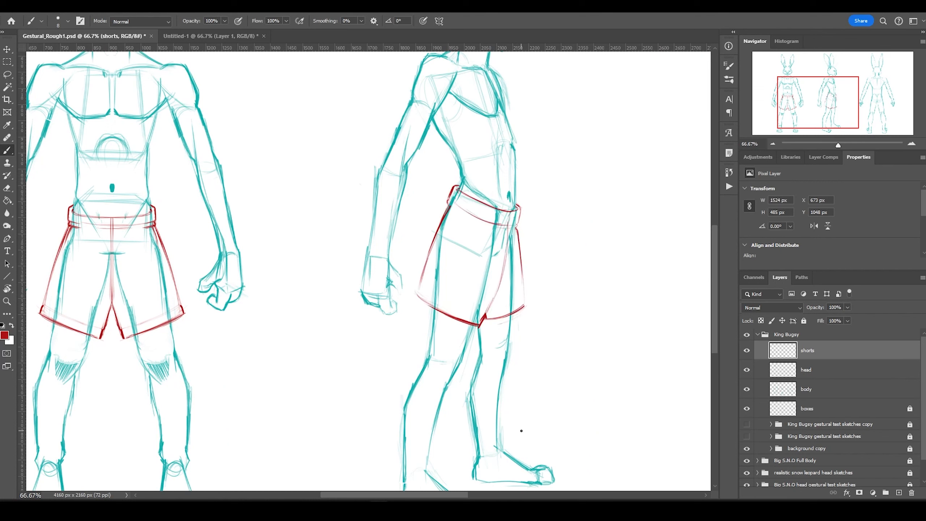
Enlarge the side-view shorts to fit the leg and add the side seam and pocket line.
click(7, 75)
drag(408, 317, 411, 323)
key(ctrl+t)
drag(489, 275, 485, 223)
drag(579, 346, 587, 357)
key(Return)
key(ctrl+d)
click(8, 150)
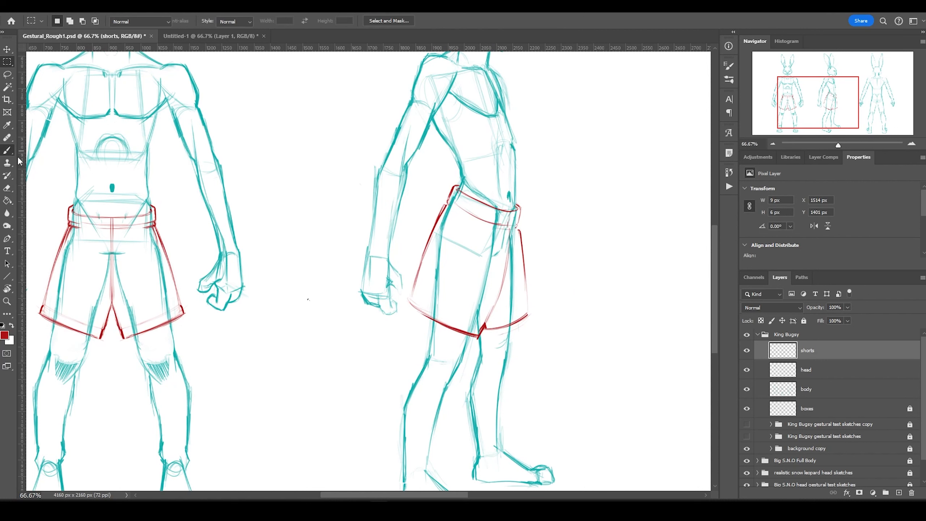
drag(466, 196, 430, 326)
drag(475, 216, 443, 260)
drag(458, 213, 432, 321)
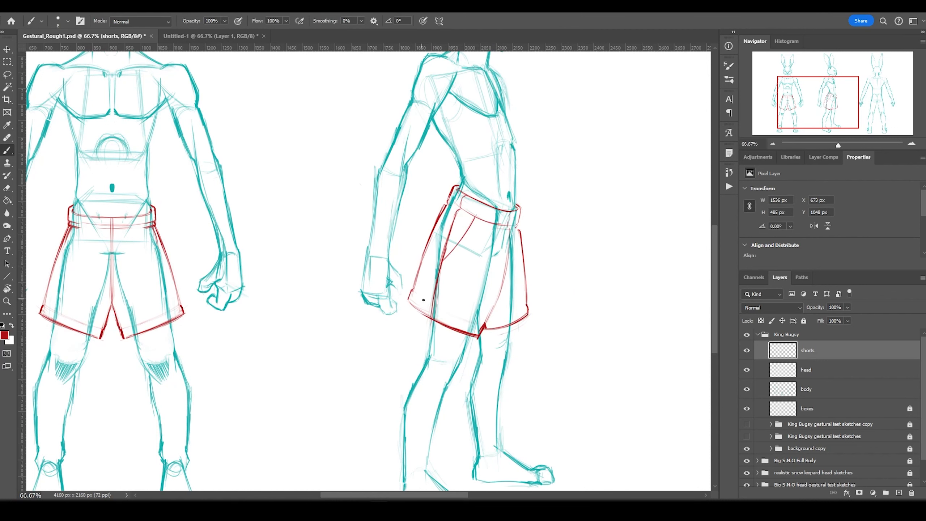
Sketch the back-view shorts' waistband, side line and hem.
key(ctrl+minus)
drag(528, 339, 369, 323)
key(ctrl+plus)
key(ctrl+plus)
drag(697, 288, 355, 345)
drag(397, 201, 506, 210)
drag(508, 208, 509, 231)
mouse_move(469, 218)
mouse_down()
mouse_move(509, 232)
mouse_move(550, 357)
mouse_up()
drag(456, 410, 555, 356)
drag(444, 193, 445, 385)
Reinforce the back-view waistband, hem and sides, and erase the old hem line.
drag(509, 235, 555, 360)
drag(442, 191, 508, 211)
drag(508, 227, 536, 297)
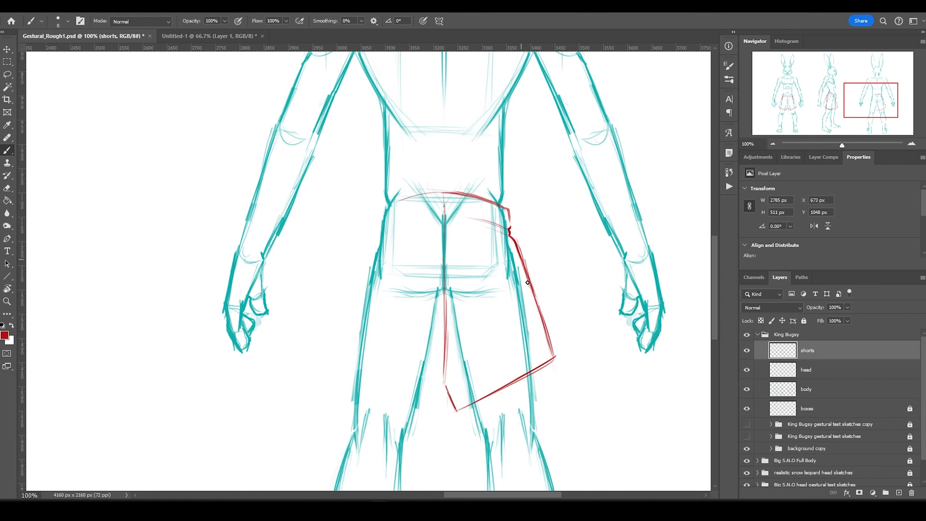
drag(473, 218, 505, 230)
key(ctrl+minus)
key(ctrl+minus)
drag(387, 344, 504, 352)
drag(603, 350, 655, 329)
drag(652, 322, 612, 343)
Mirror the right half of the back-view shorts onto the left side and merge it.
key(l)
mouse_move(595, 235)
mouse_down()
mouse_move(656, 269)
mouse_move(598, 233)
mouse_up()
key(ctrl+j)
key(v)
click(237, 476)
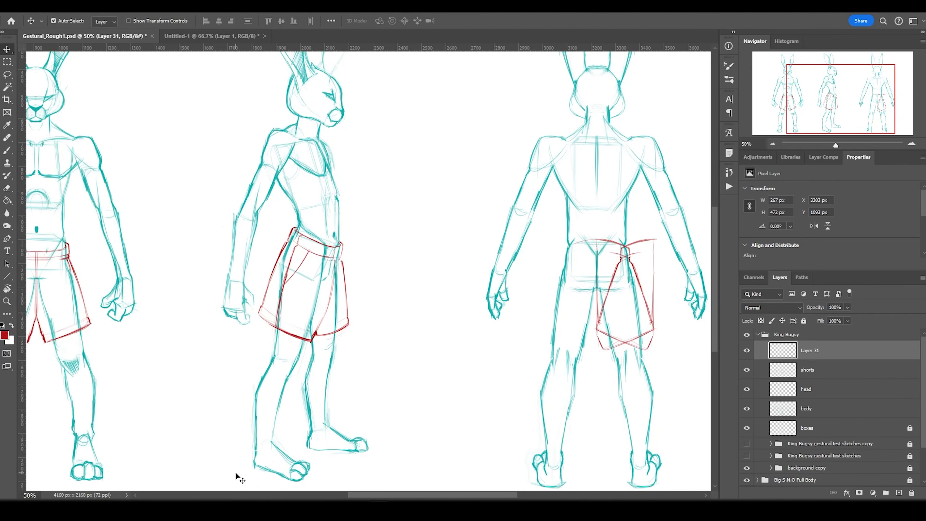
key(shift+Left)
key(shift+Left)
key(shift+Left)
key(shift+Left)
key(shift+Left)
key(shift+Left)
key(shift+Left)
key(shift+Left)
key(shift+Left)
key(shift+Left)
key(shift+Left)
key(shift+Left)
key(shift+Left)
key(shift+Left)
key(shift+Left)
key(shift+Left)
key(shift+Left)
key(shift+Left)
key(shift+Left)
key(shift+Left)
key(m)
key(ctrl+e)
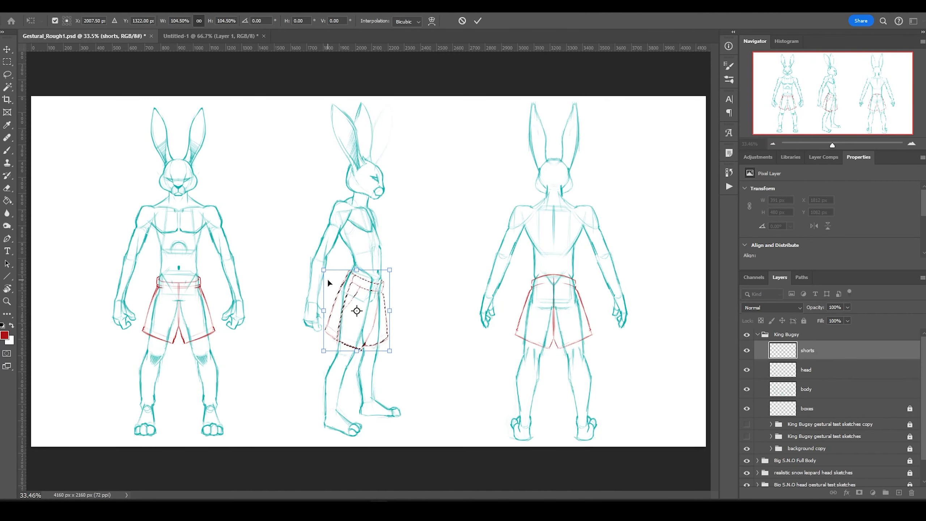
Scale up the front-view shorts slightly and add a new layer for the top.
key(Return)
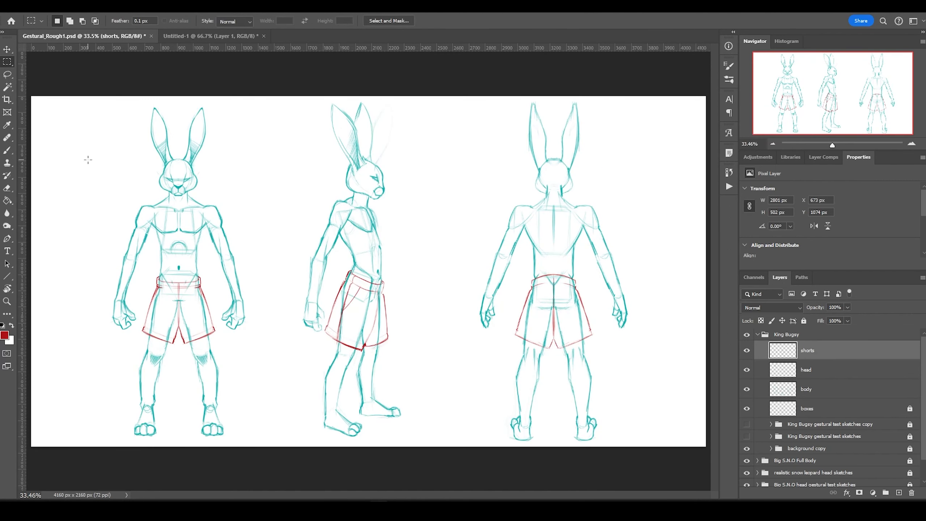
key(ctrl+t)
drag(246, 364, 240, 376)
key(Return)
key(ctrl+shift+n)
key(b)
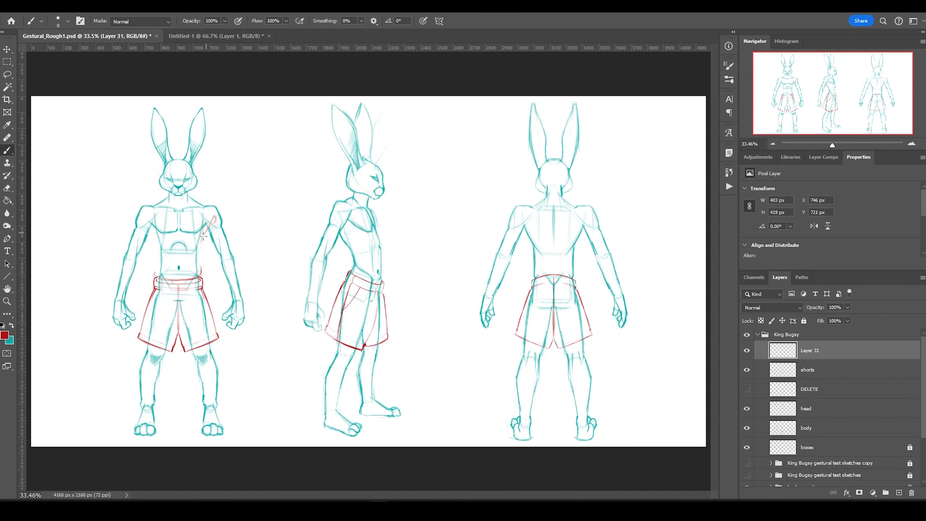
Sketch the sweatshirt's torso sides, shoulders, chest lines and waist band on the front view.
key(ctrl+plus)
key(ctrl+plus)
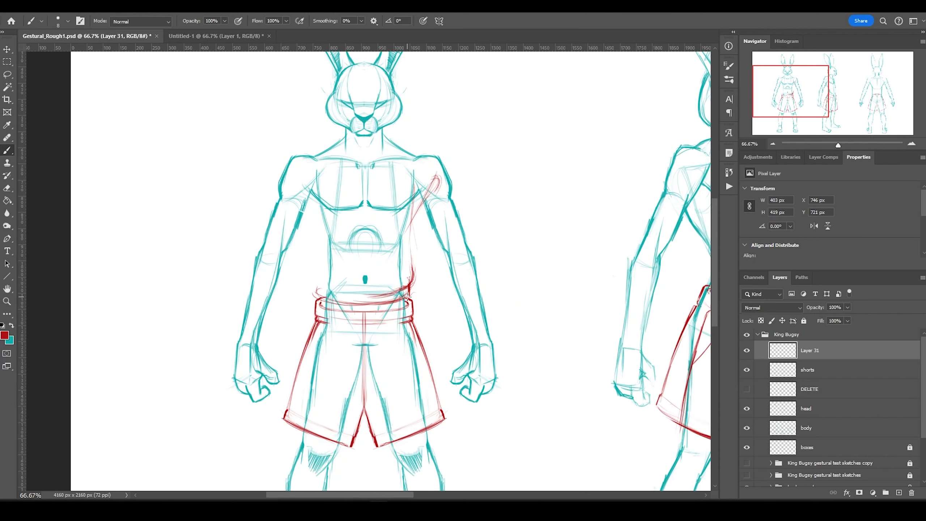
key(ctrl+z)
drag(432, 171, 415, 233)
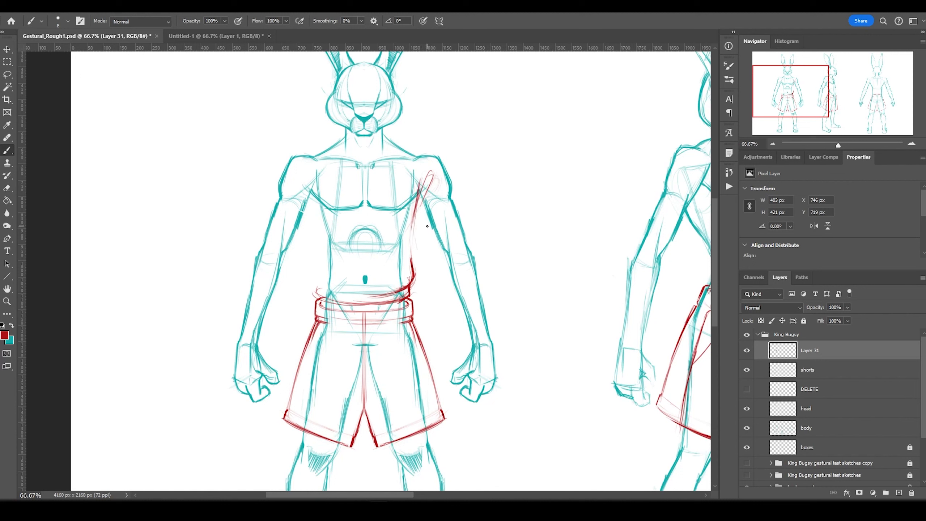
drag(316, 279, 337, 290)
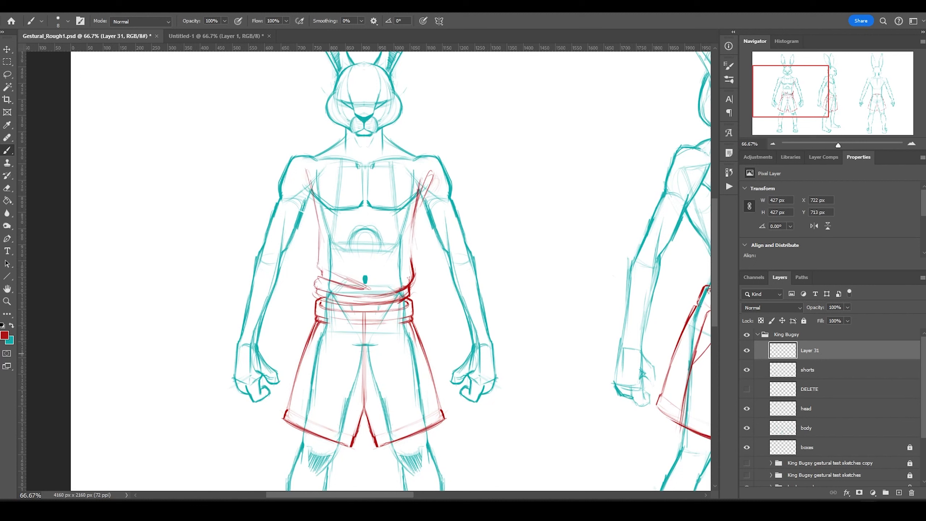
key(ctrl+z)
drag(406, 276, 394, 199)
mouse_move(450, 179)
mouse_down()
mouse_move(437, 157)
mouse_move(385, 136)
mouse_move(369, 144)
mouse_move(435, 157)
mouse_up()
drag(342, 201, 330, 263)
drag(355, 204, 362, 264)
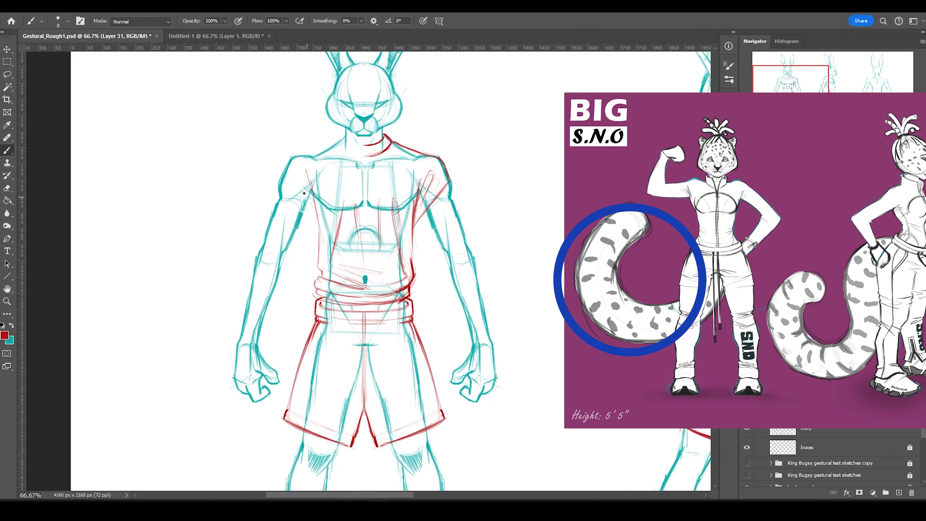
drag(286, 169, 317, 216)
key(ctrl+z)
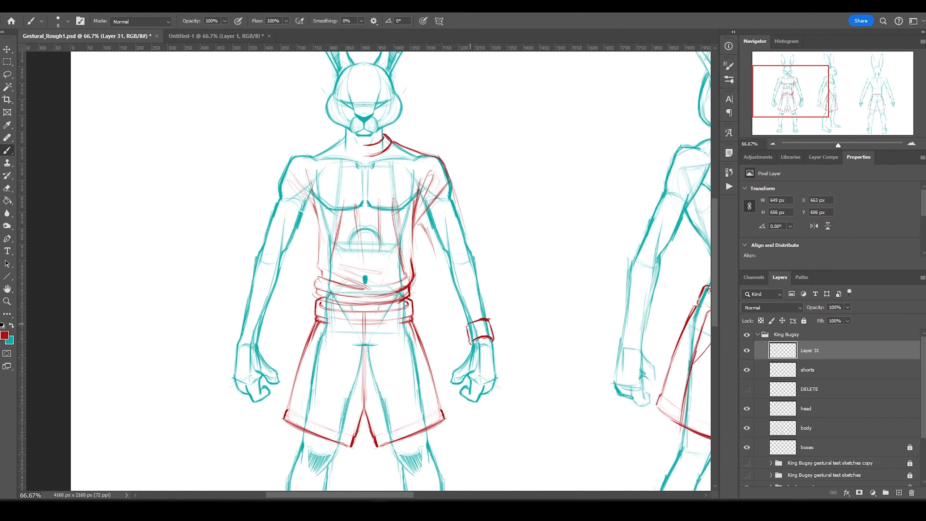
Draw the right sleeve with ribbed cuff, elbow fold and left side edge, then save.
drag(460, 307, 464, 326)
drag(448, 276, 497, 292)
drag(460, 277, 471, 270)
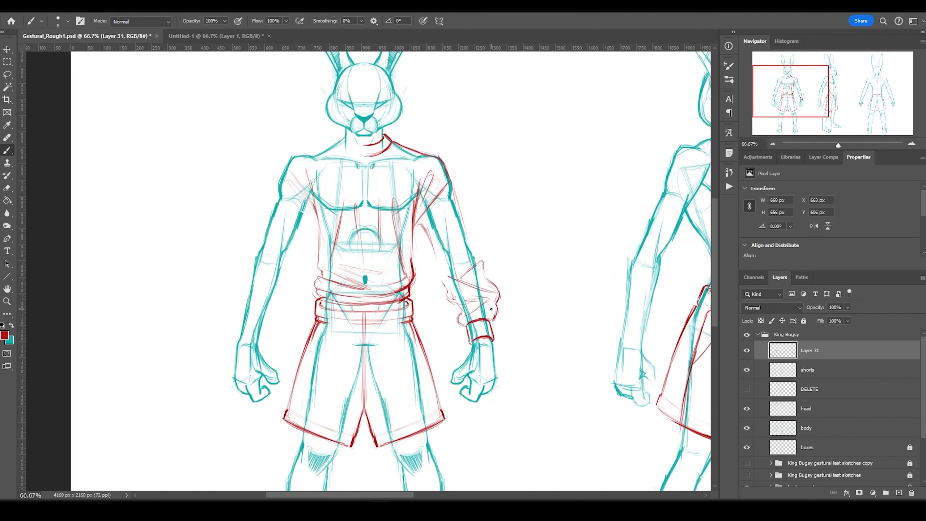
drag(451, 179, 499, 323)
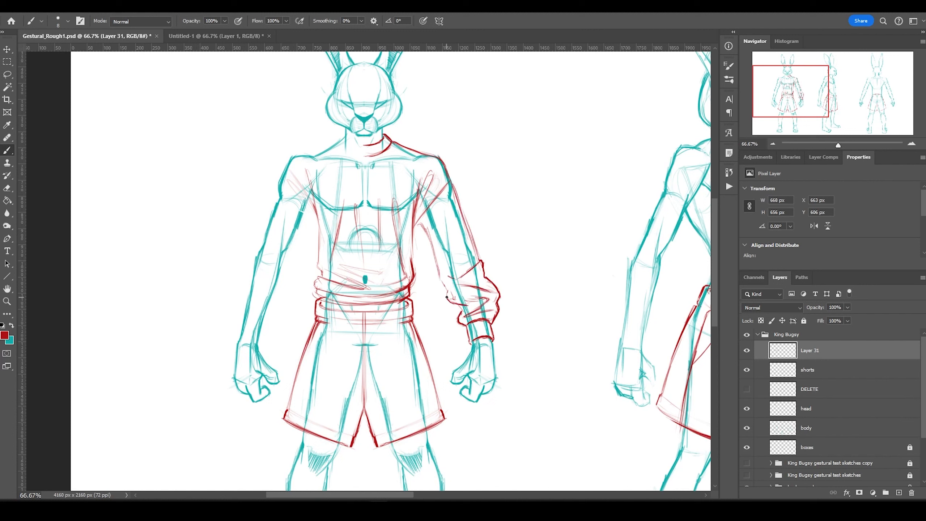
mouse_move(423, 221)
mouse_down()
mouse_move(450, 297)
mouse_move(412, 263)
mouse_up()
drag(310, 182, 320, 269)
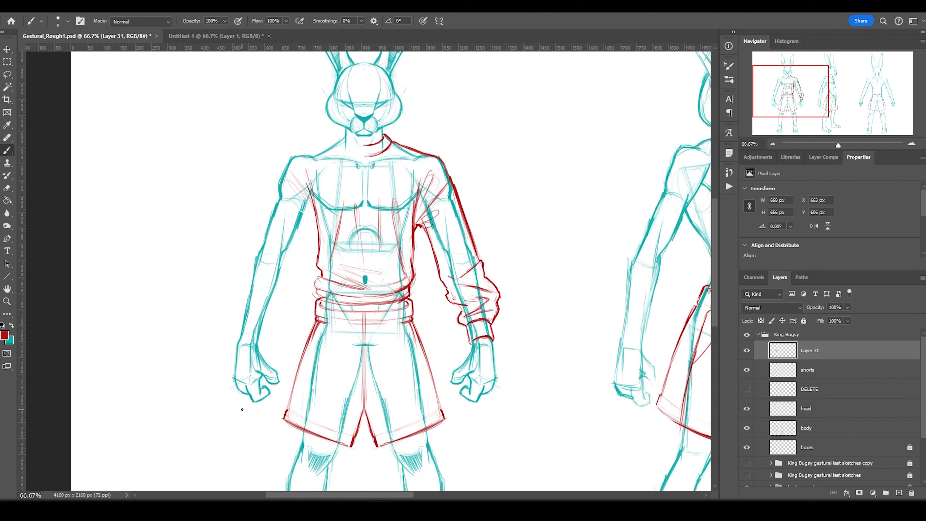
key(ctrl+s)
Mirror the right sleeve onto the left arm and merge it into the sweatshirt layer.
click(327, 228)
key(v)
key(ctrl+j)
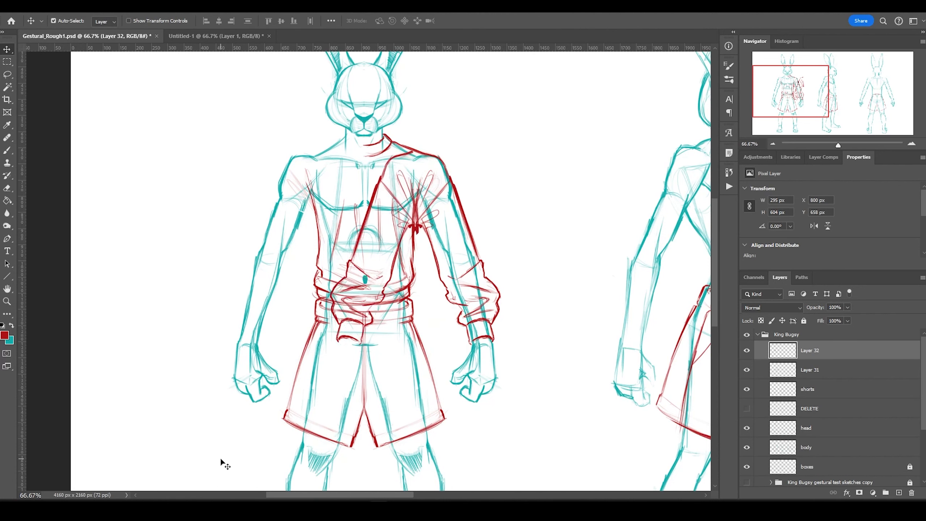
key(ctrl+e)
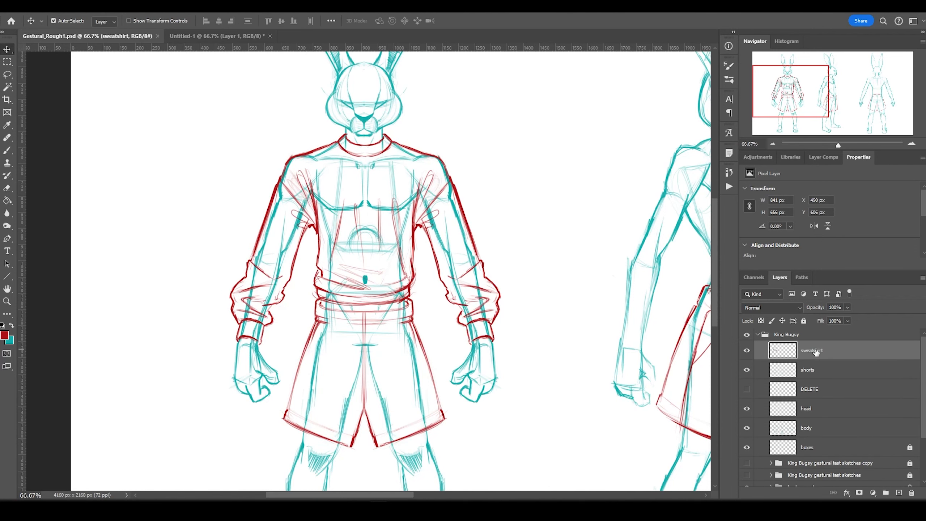
scroll(359, 189, down, 1)
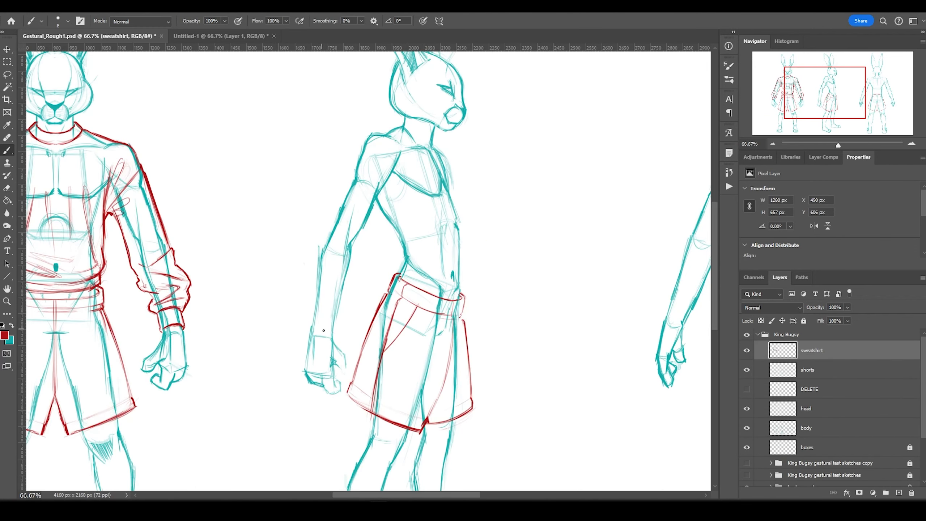
Sketch the side-view sleeve, shoulder line, collar and chest lines of the sweatshirt.
drag(339, 234, 367, 253)
drag(310, 242, 306, 314)
drag(379, 225, 350, 297)
mouse_move(351, 160)
mouse_down()
mouse_move(303, 255)
mouse_move(306, 317)
mouse_up()
drag(339, 231, 368, 251)
drag(365, 252, 352, 292)
drag(403, 124, 350, 161)
drag(396, 126, 436, 144)
mouse_move(401, 124)
mouse_down()
mouse_move(348, 163)
mouse_move(395, 197)
mouse_up()
drag(410, 164, 423, 208)
Add the side-view sweatshirt waist, hem, back outline and forearm sleeve lines.
drag(398, 263, 458, 292)
mouse_move(470, 273)
mouse_down()
mouse_move(462, 280)
mouse_move(395, 258)
mouse_move(370, 180)
mouse_up()
mouse_move(438, 146)
mouse_down()
mouse_move(471, 269)
mouse_move(463, 292)
mouse_up()
drag(351, 159, 312, 244)
drag(321, 265, 345, 314)
Reshape the side-view sleeve to fit the arm and refine sleeve, torso and neck lines.
key(l)
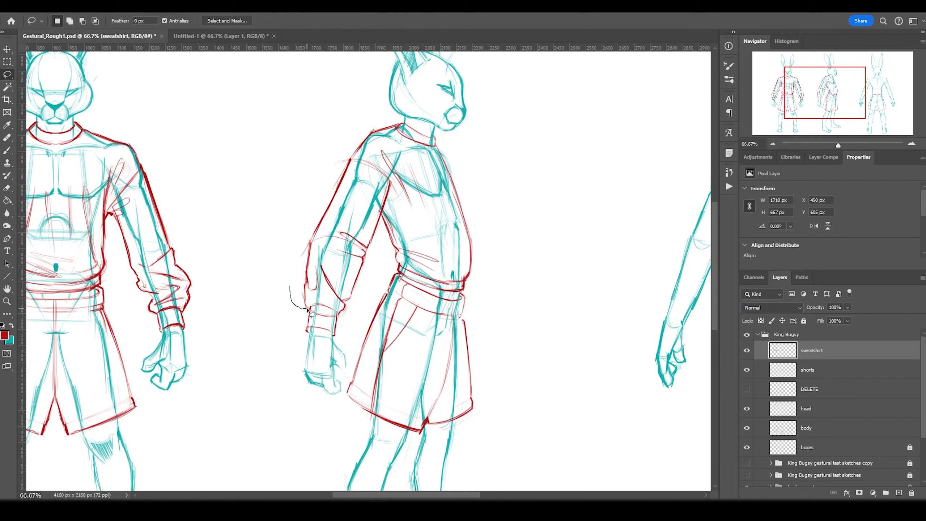
drag(355, 151, 357, 153)
key(ctrl+t)
drag(328, 256, 324, 251)
key(Return)
key(m)
key(b)
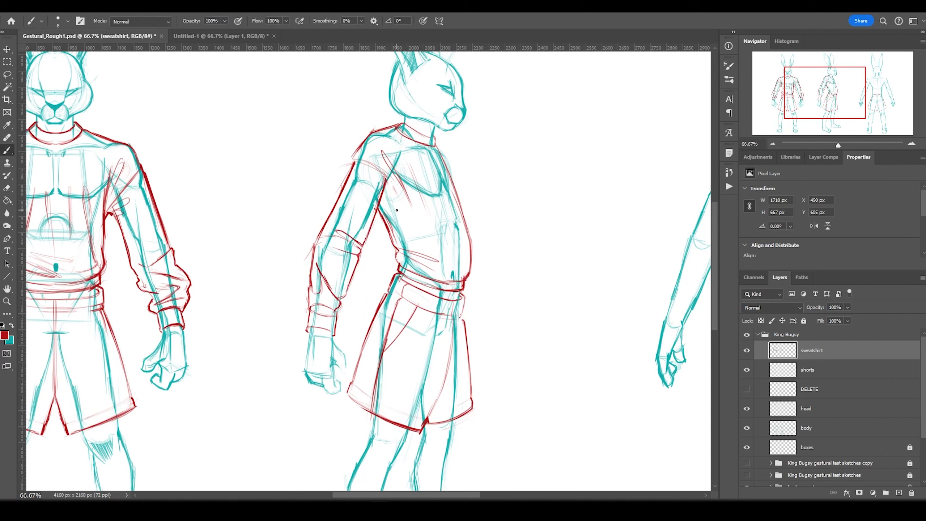
mouse_move(359, 148)
mouse_down()
mouse_move(388, 205)
mouse_move(368, 188)
mouse_up()
drag(409, 270, 388, 206)
drag(370, 133, 403, 122)
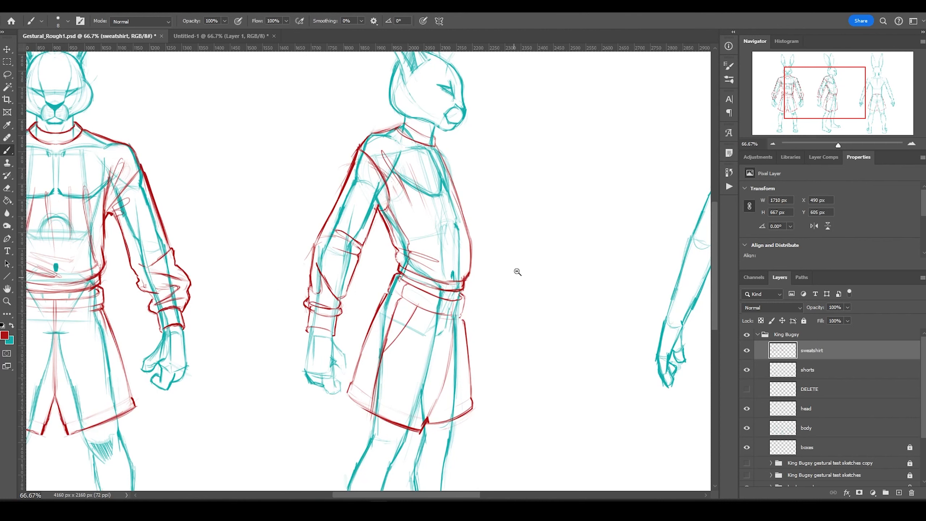
Sketch the back-view sweatshirt's sleeve, shoulder, cuff and waist hem on one arm.
scroll(439, 288, down, 1)
key(h)
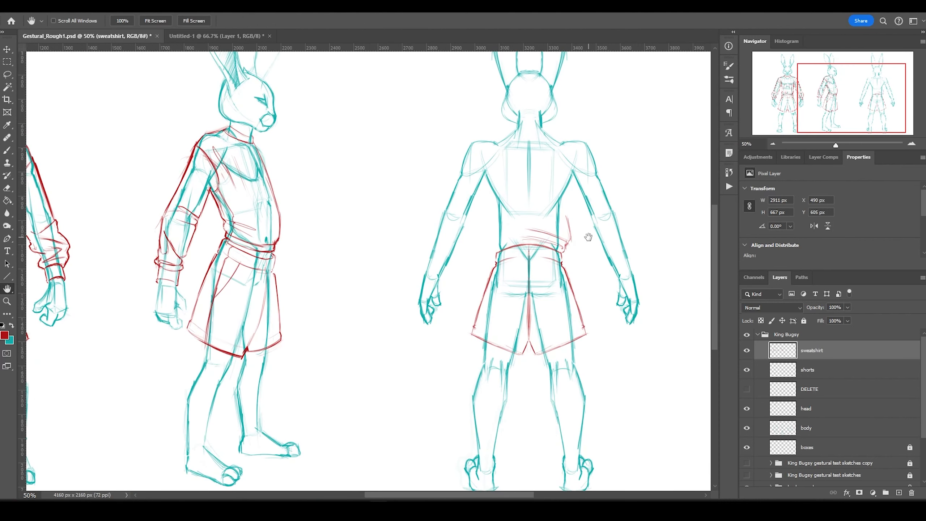
key(b)
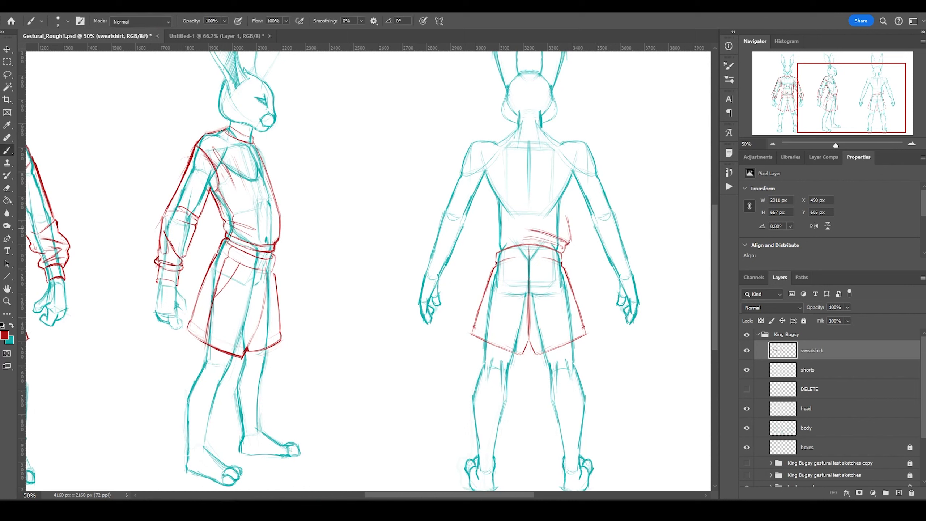
drag(580, 168, 560, 234)
drag(588, 146, 614, 203)
drag(563, 233, 526, 241)
drag(578, 197, 592, 233)
mouse_move(634, 274)
mouse_down()
mouse_move(619, 279)
mouse_move(620, 257)
mouse_up()
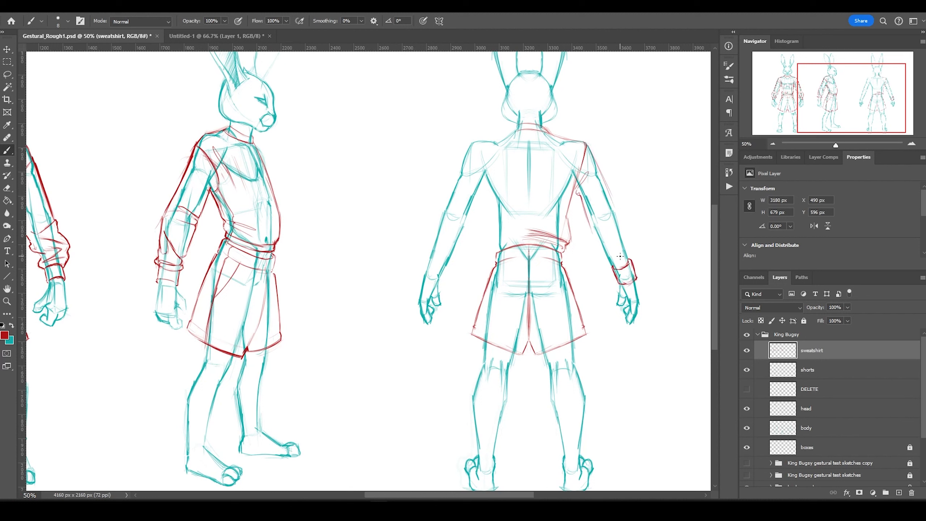
drag(569, 139, 599, 162)
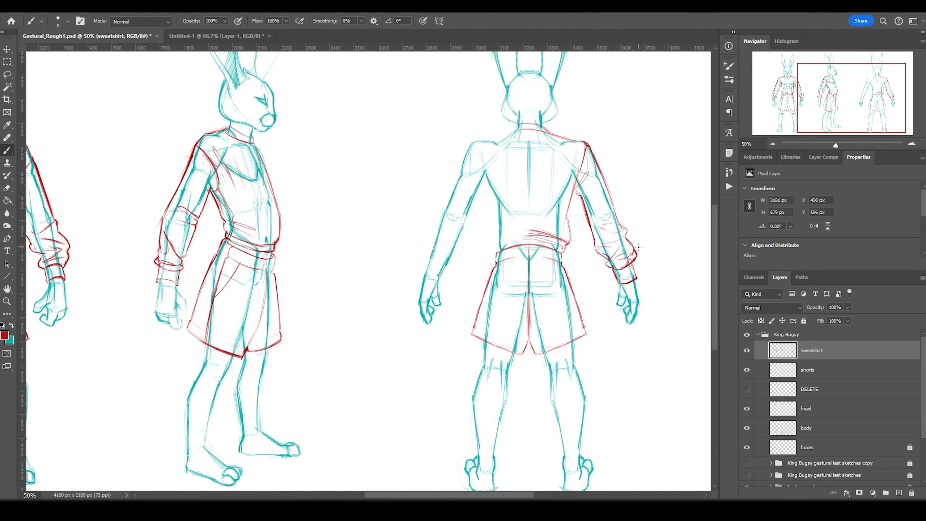
drag(583, 155, 566, 233)
key(ctrl+z)
mouse_move(590, 147)
mouse_down()
mouse_move(571, 223)
mouse_move(544, 241)
mouse_up()
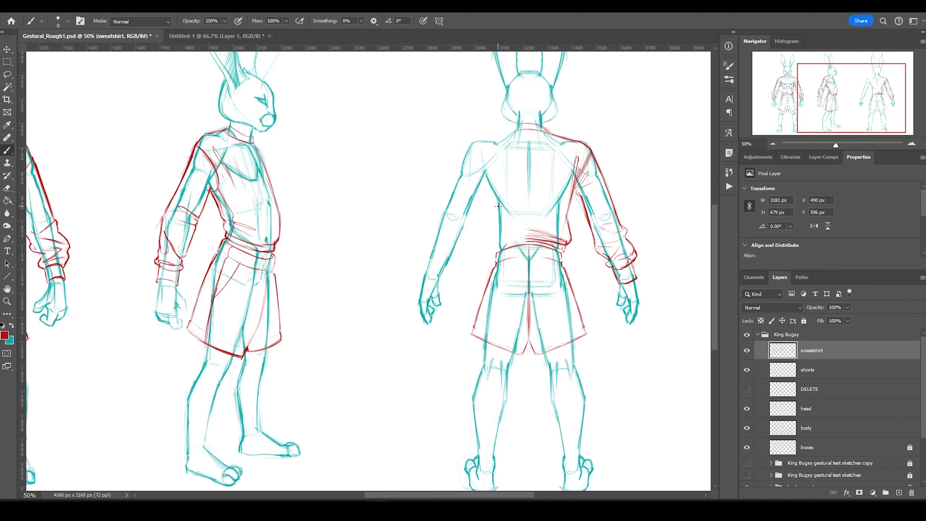
drag(606, 166, 597, 218)
Mirror the finished back-view sleeve onto the other arm and merge it down.
key(l)
drag(609, 262, 681, 403)
key(ctrl+j)
key(v)
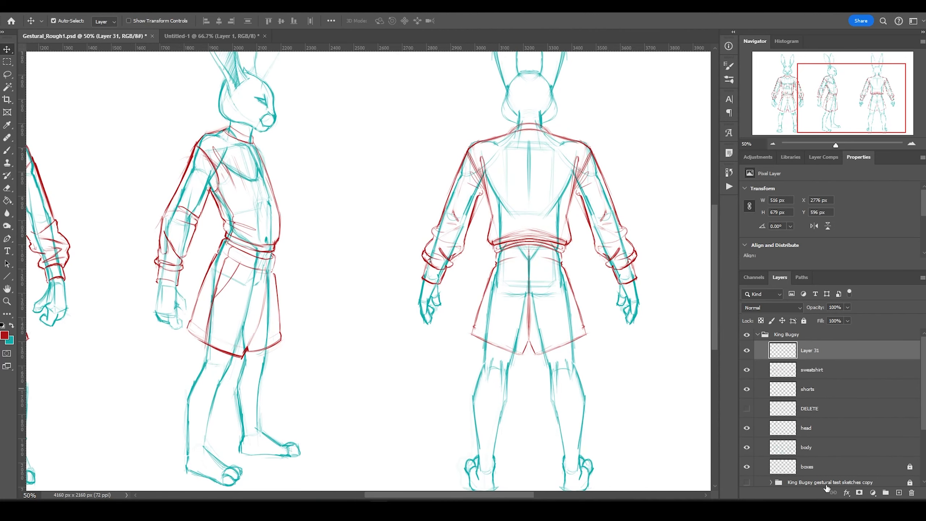
key(ctrl+e)
key(b)
key(ctrl+0)
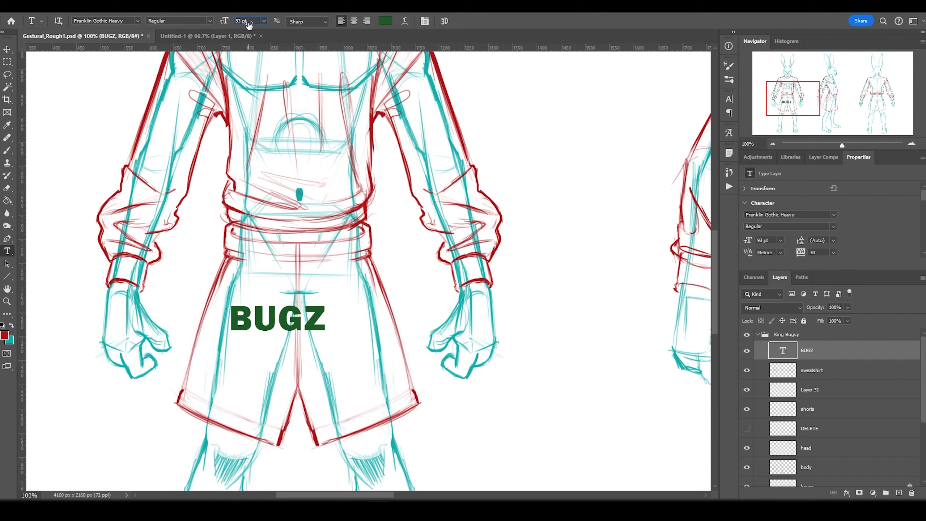
Change the front shorts lettering from BUGZ to BUGZY in red and nudge it into place.
key(v)
drag(292, 314, 296, 313)
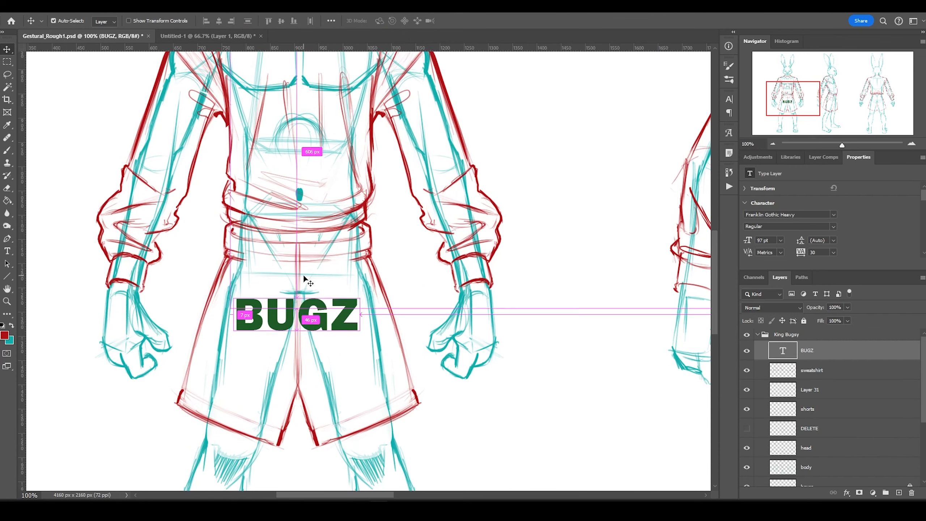
double_click(350, 314)
text(Y)
key(BackSpace)
click(7, 50)
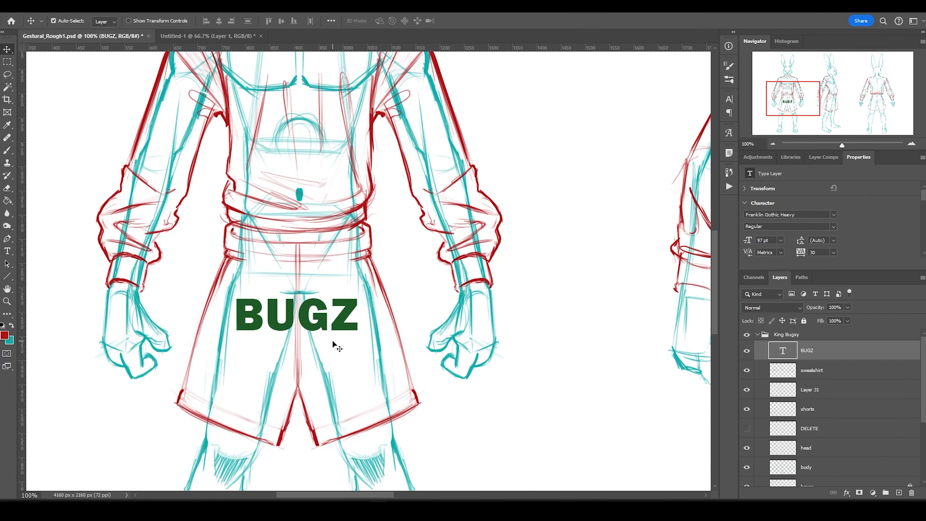
key(ctrl+minus)
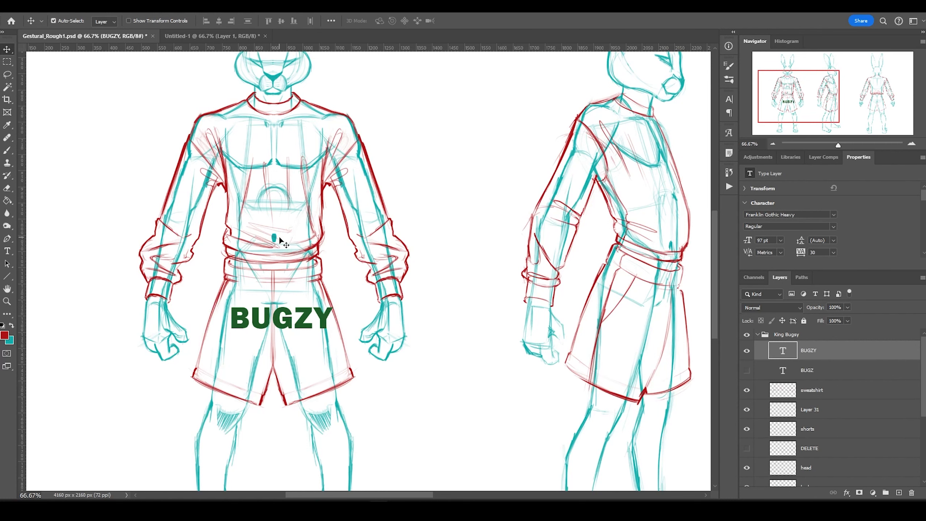
key(ctrl+minus)
key(ctrl+minus)
key(ctrl+z)
key(ctrl+z)
key(ctrl+shift+z)
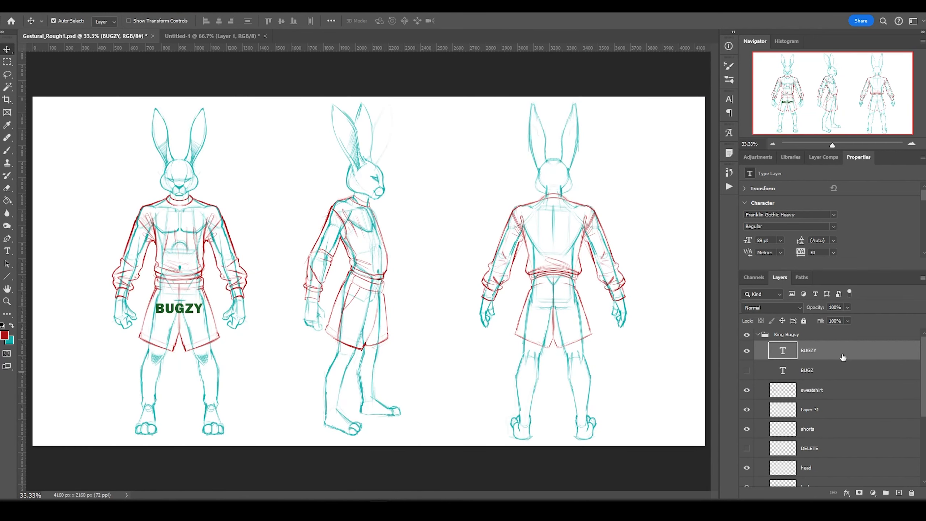
Try an Arch text warp on BUGZY, then set the warp back to None.
click(437, 125)
click(441, 153)
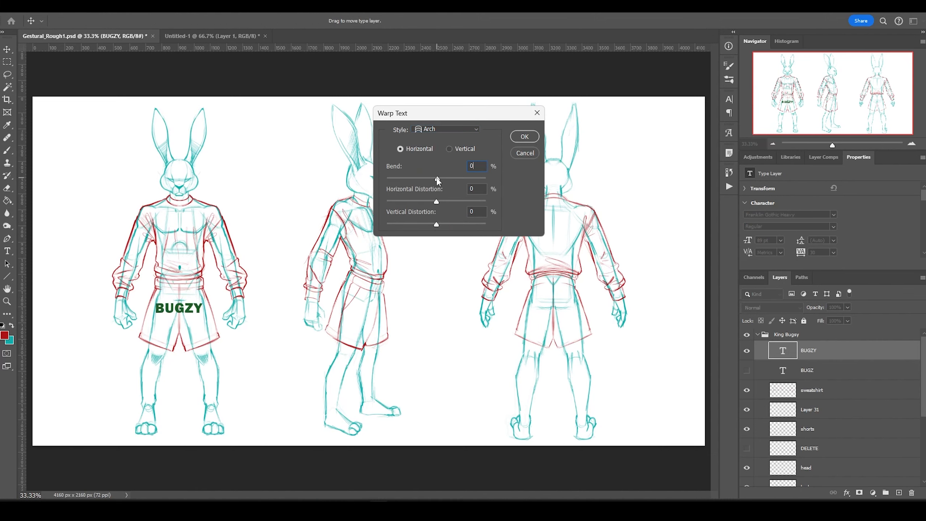
click(468, 126)
click(451, 136)
click(525, 152)
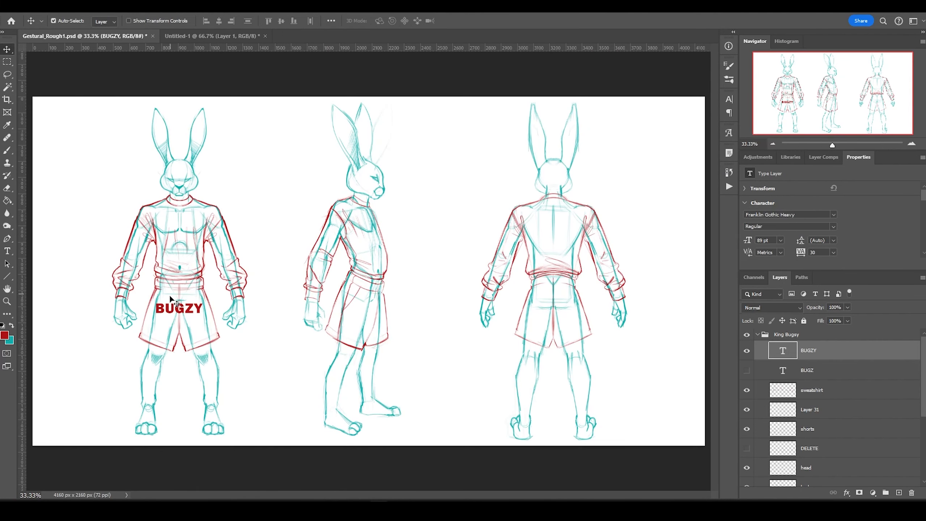
Copy BUGZY onto the side-view shorts and warp it to taper with the perspective.
alt+drag(170, 297, 391, 311)
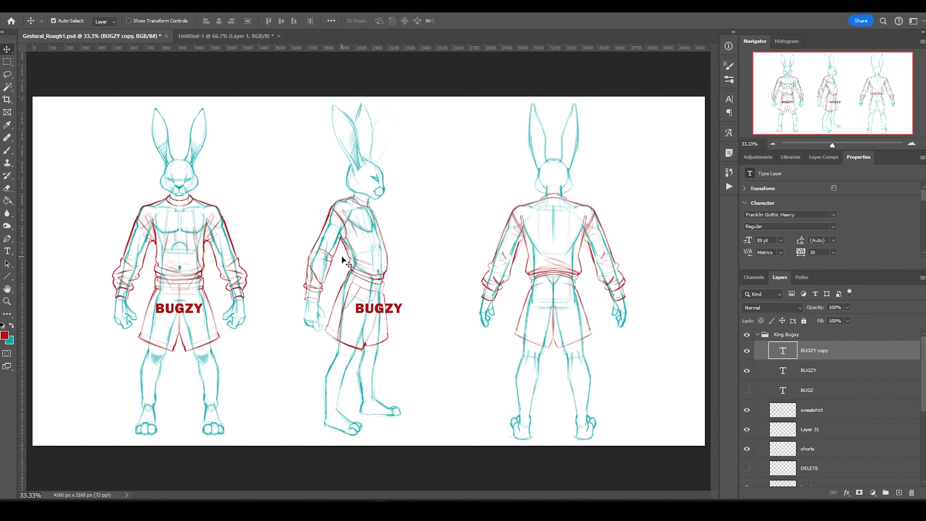
key(ctrl+1)
click(49, 6)
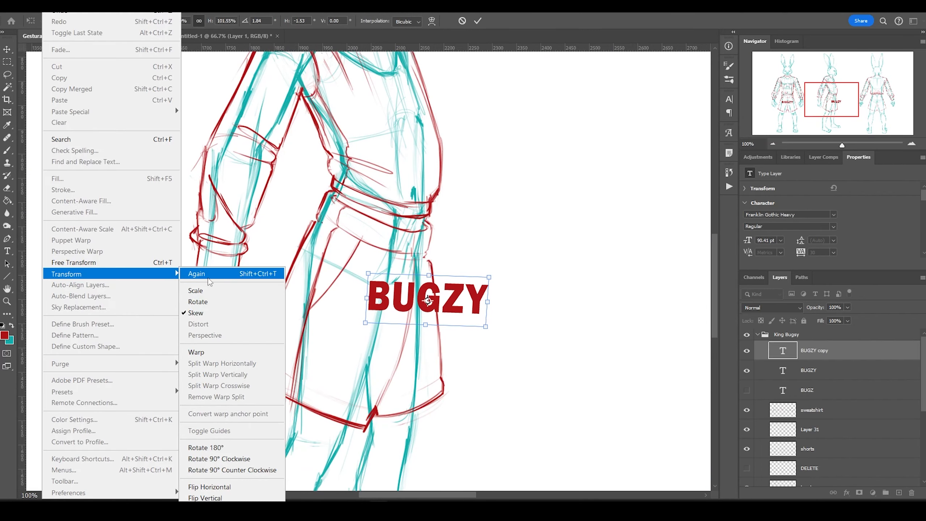
click(217, 348)
click(279, 20)
drag(343, 282, 355, 296)
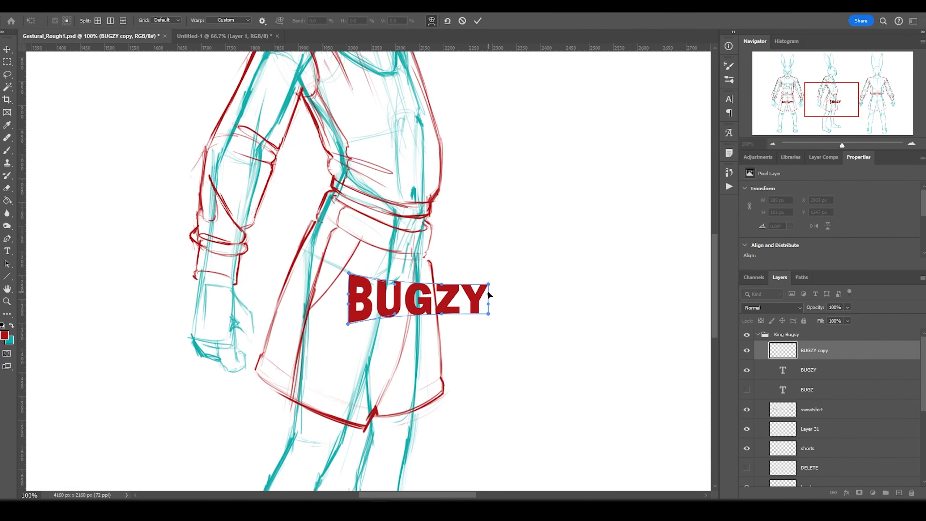
drag(488, 293, 422, 301)
key(Return)
key(ctrl+0)
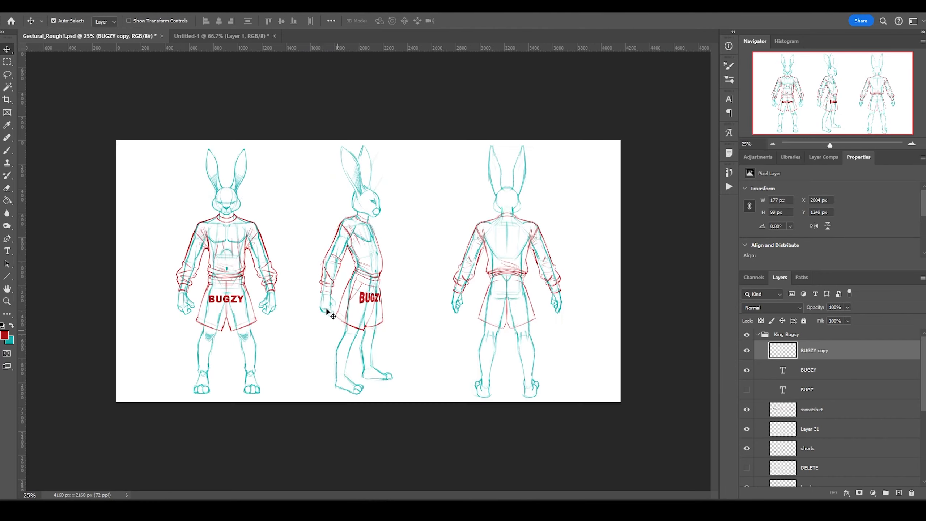
scroll(328, 286, up, 2)
scroll(364, 270, down, 2)
Rename the warped copy layer to 'BUGZY side'.
double_click(814, 350)
text(BUGZY side)
key(Tab)
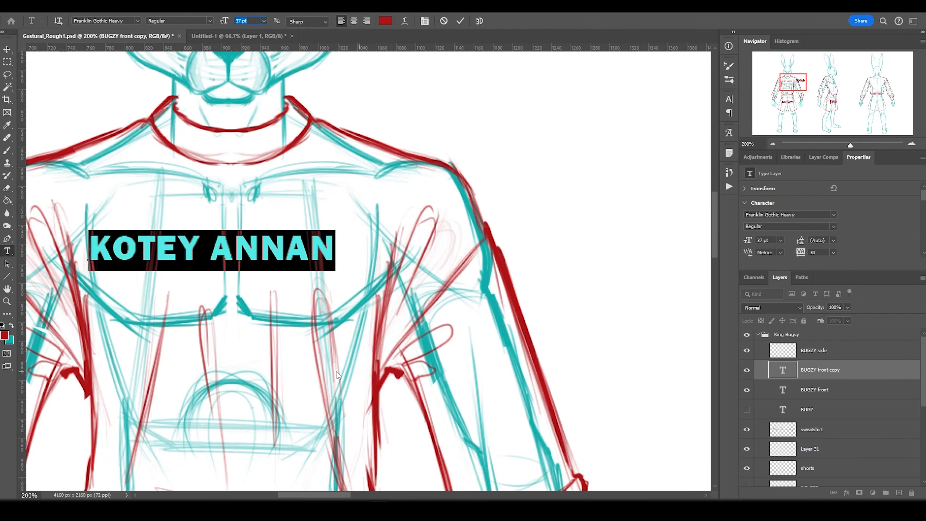
text(480)
drag(823, 256, 835, 257)
key(ctrl+Return)
key(v)
key(ctrl+minus)
key(ctrl+minus)
key(ctrl+minus)
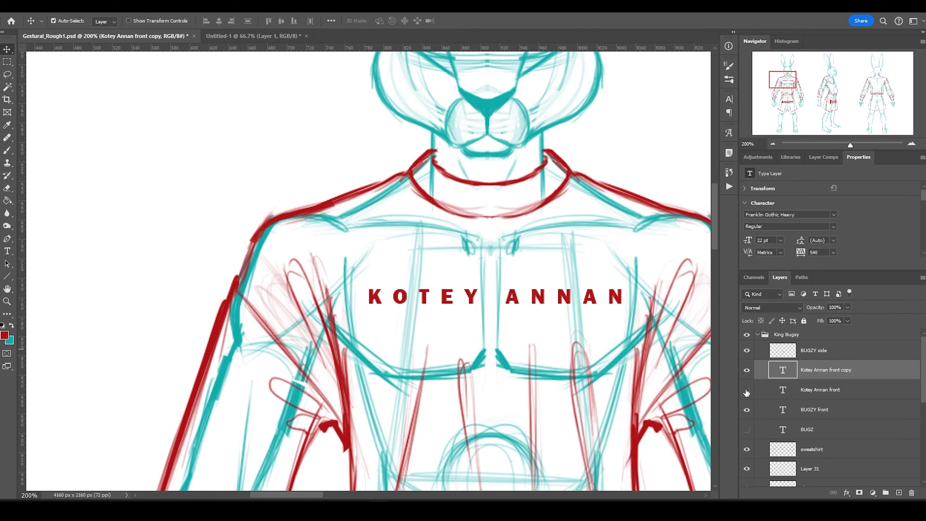
click(126, 20)
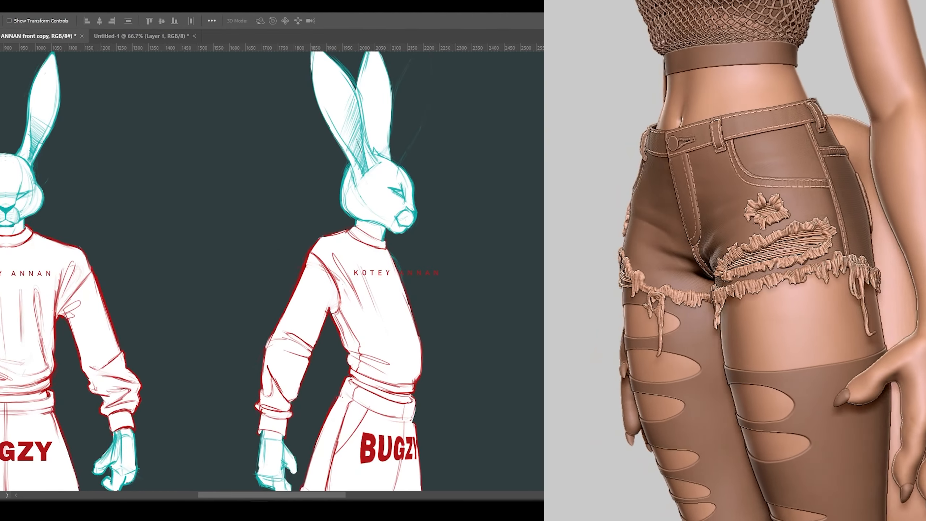
key(ctrl+t)
drag(449, 270, 449, 263)
key(Return)
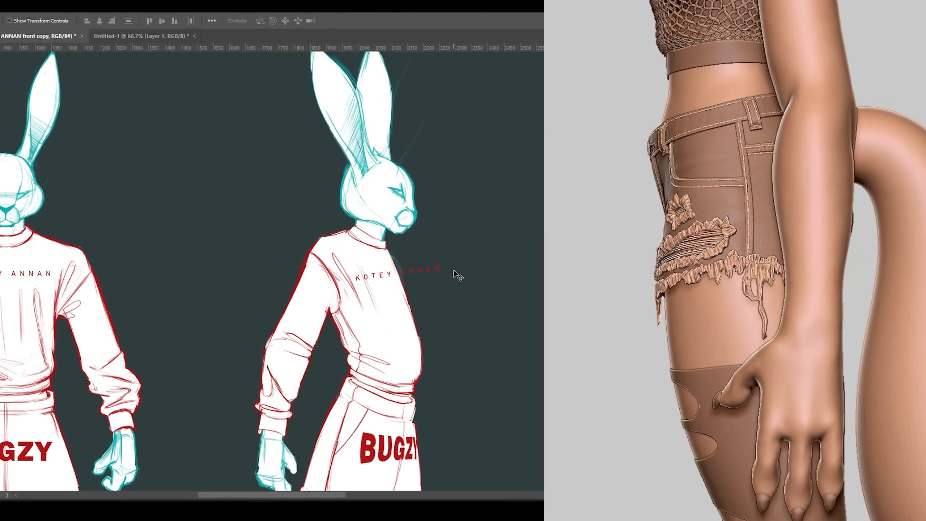
scroll(405, 271, up, 2)
click(73, 361)
drag(515, 251, 439, 247)
drag(515, 297, 465, 300)
drag(514, 266, 458, 278)
drag(466, 300, 463, 290)
drag(431, 297, 401, 300)
right_click(382, 263)
click(284, 304)
key(Return)
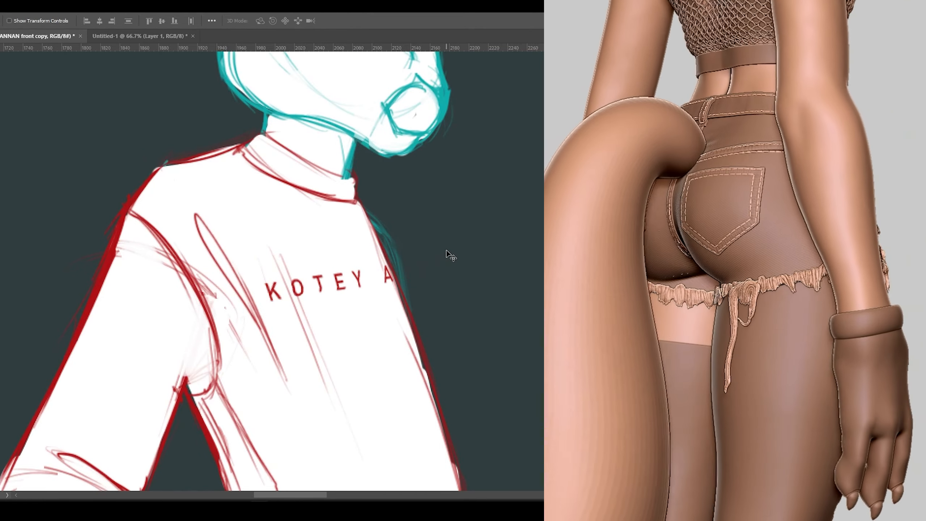
key(ctrl+0)
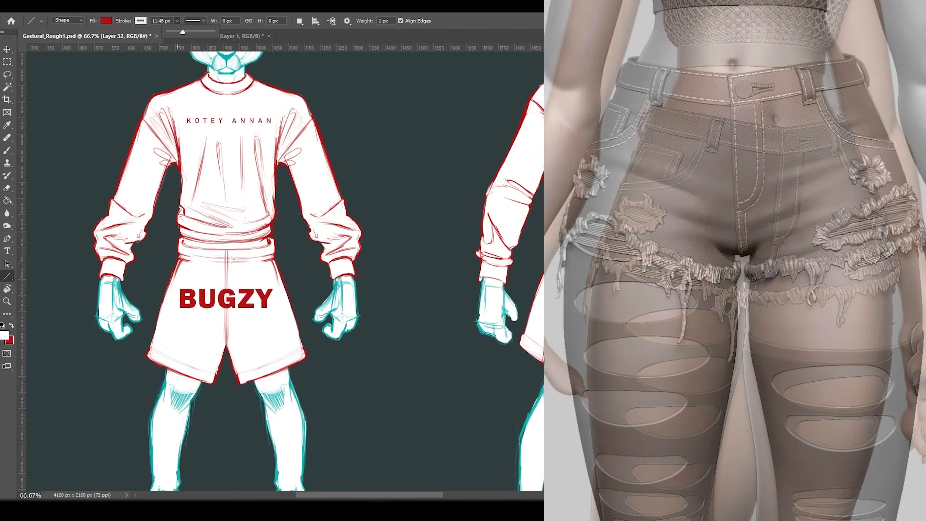
Draw a thin drawstring line down the centre of the front shorts, adjusting its red styling.
drag(231, 259, 232, 403)
key(ctrl+z)
click(106, 21)
click(140, 20)
click(94, 73)
click(177, 20)
mouse_move(233, 255)
mouse_down()
mouse_move(235, 413)
mouse_move(222, 384)
mouse_up()
key(ctrl+z)
key(ctrl+z)
mouse_move(233, 255)
mouse_down()
mouse_move(234, 424)
mouse_move(220, 255)
mouse_up()
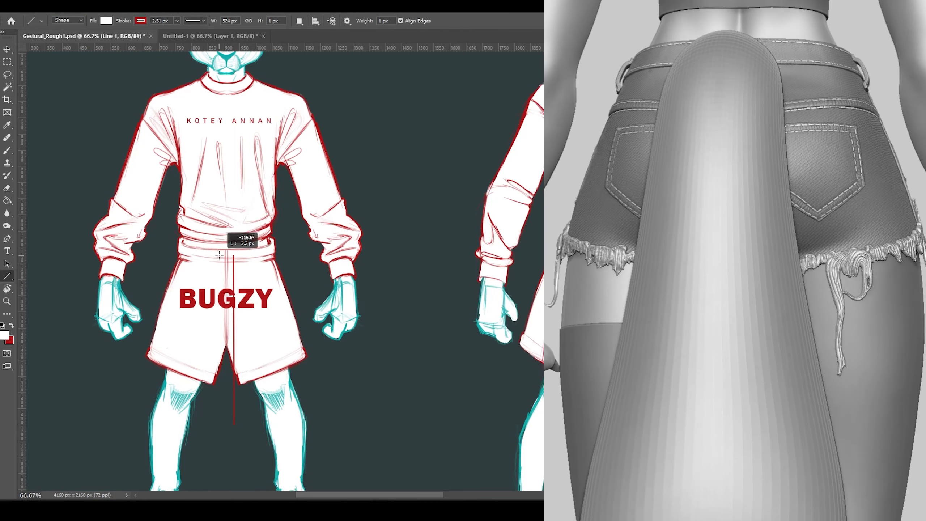
Add a second drawstring line and merge the drawstring layers into one.
key(v)
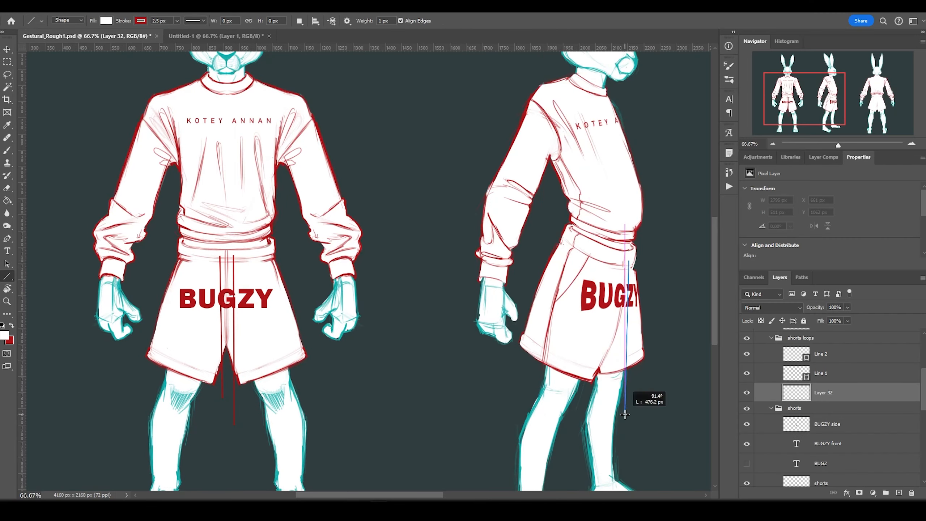
scroll(365, 269, right, 10)
click(8, 264)
click(8, 277)
drag(557, 266, 556, 330)
key(v)
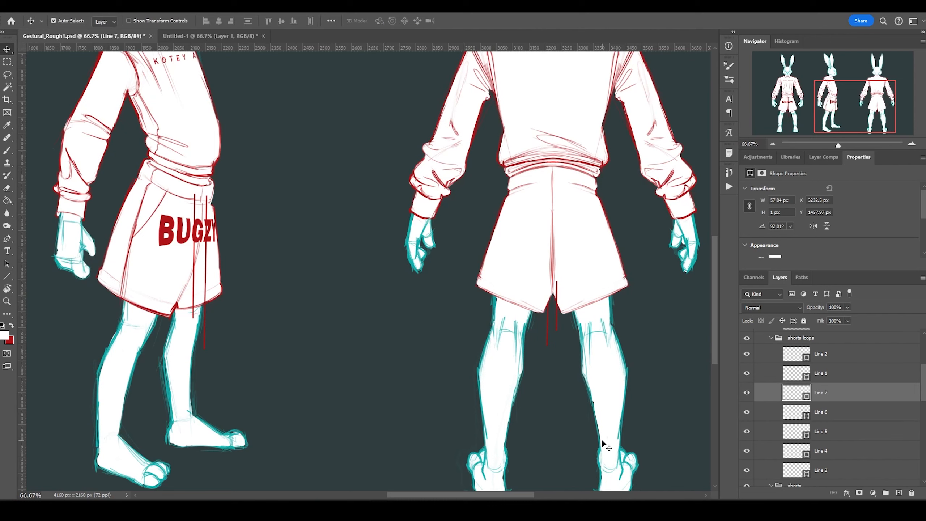
click(821, 450)
shift+click(821, 353)
key(ctrl+e)
Make red the paint colour, add new layers and marquee-select a strip over the drawstring.
click(11, 325)
click(8, 151)
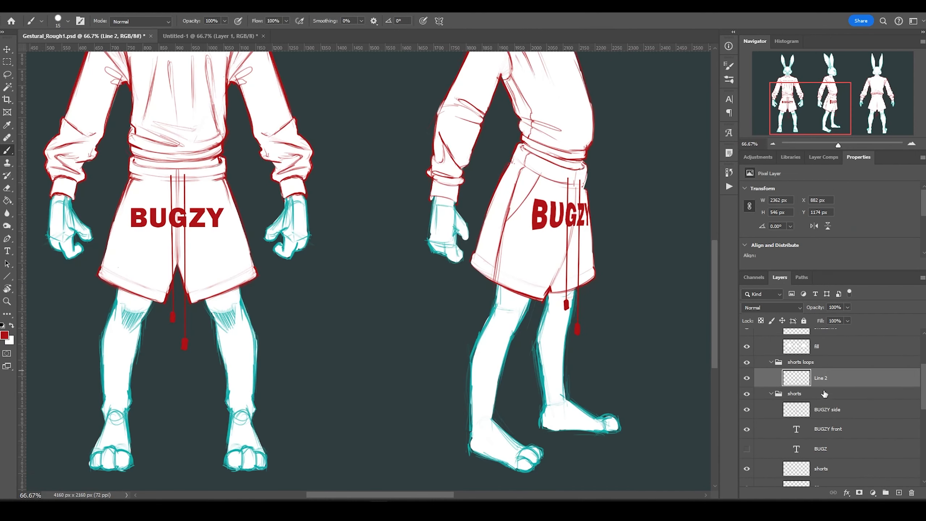
key(x)
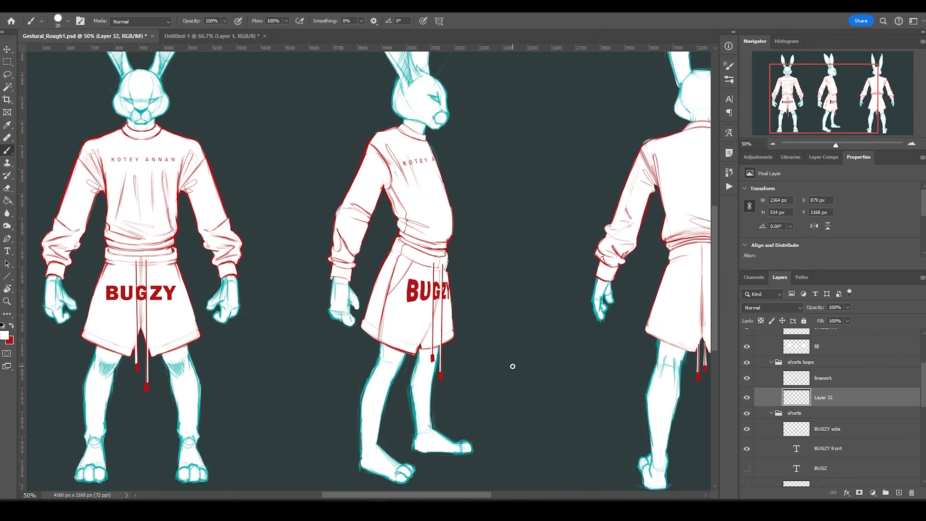
key(m)
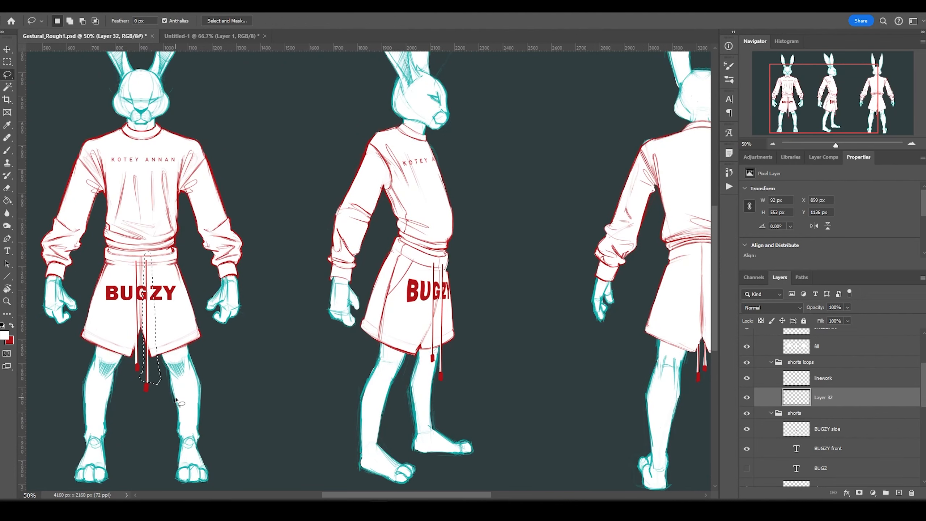
key(ctrl+shift+alt+n)
drag(125, 253, 141, 364)
key(ctrl+j)
key(Return)
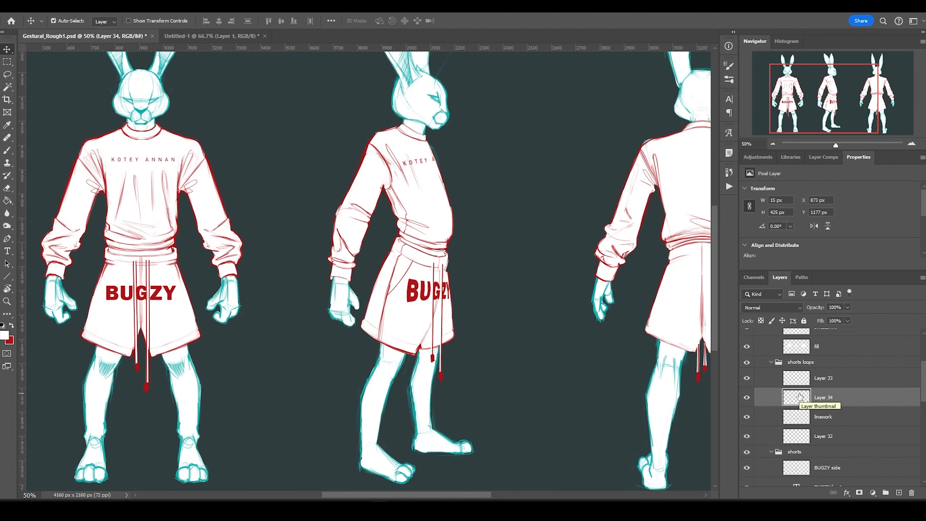
key(ctrl+j)
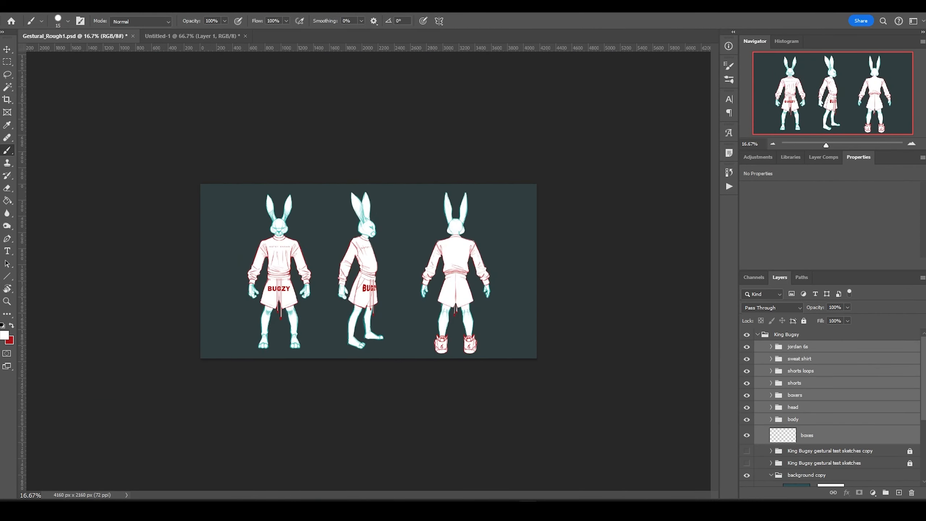
Sketch the red sneaker outline, sole and heel over the front foot with a size 9 brush.
key(ctrl+plus)
key(ctrl+plus)
key(ctrl+plus)
key(ctrl+plus)
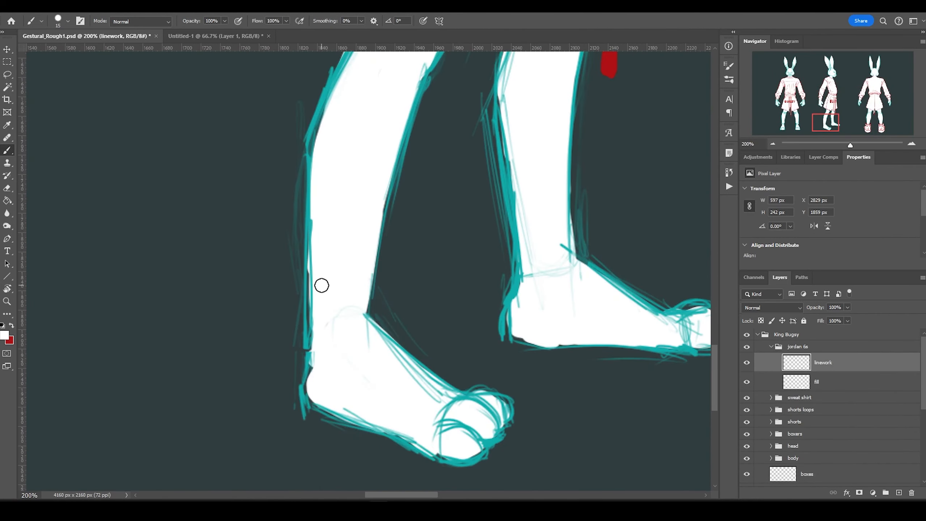
key(x)
mouse_move(380, 290)
mouse_down()
mouse_move(469, 376)
mouse_move(508, 438)
mouse_move(430, 464)
mouse_move(516, 423)
mouse_up()
scroll(438, 475, down, 2)
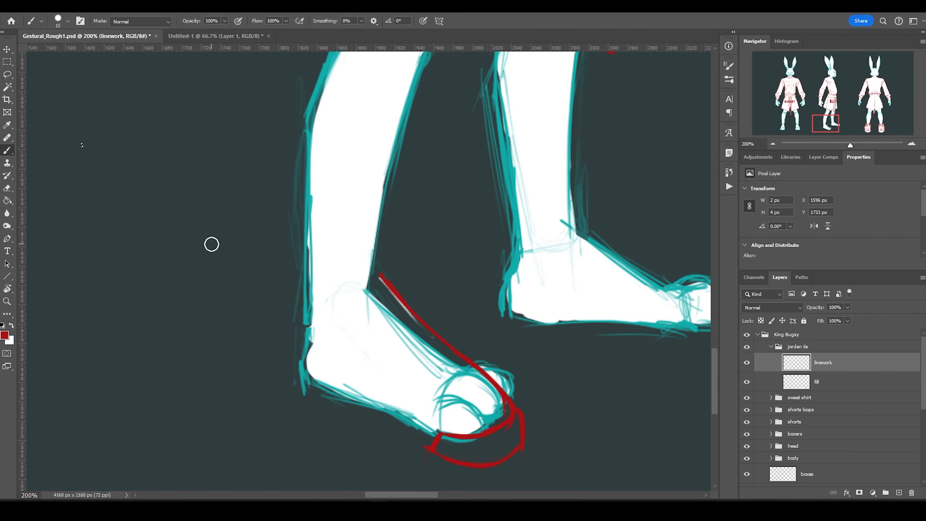
key(bracketleft)
key(bracketleft)
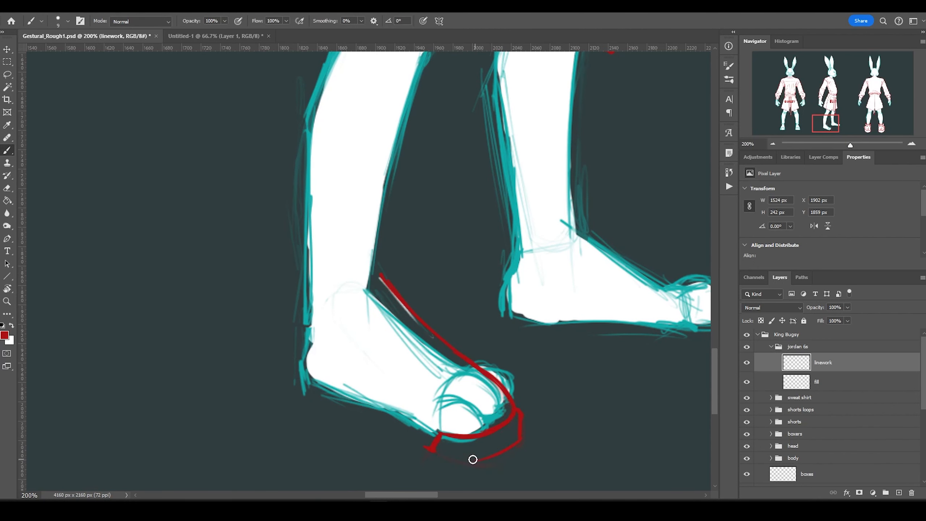
drag(388, 437, 428, 451)
drag(352, 399, 405, 411)
mouse_move(345, 412)
mouse_down()
mouse_move(353, 384)
mouse_move(345, 414)
mouse_up()
mouse_move(300, 284)
mouse_down()
mouse_move(305, 383)
mouse_move(390, 404)
mouse_up()
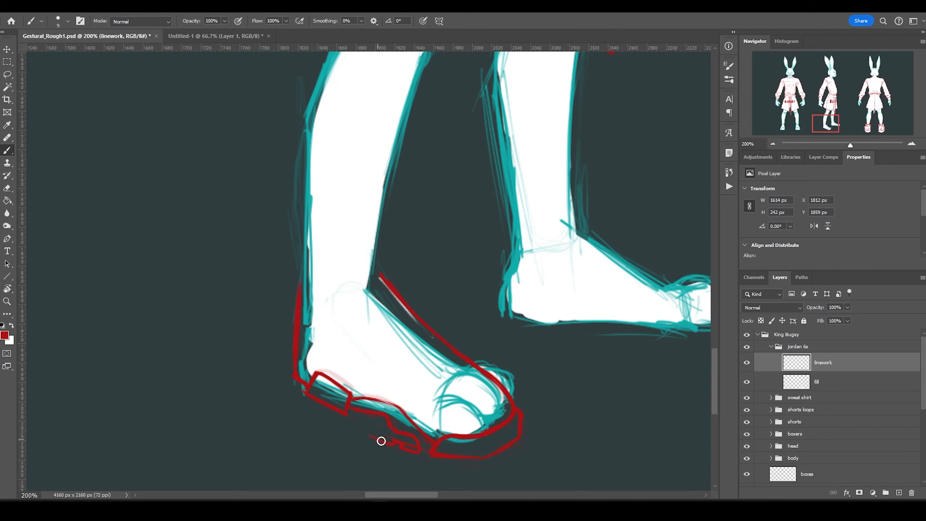
Draw zigzag panels on the upper and toe box, the heel box, and a sole band.
mouse_move(429, 432)
mouse_down()
mouse_move(399, 362)
mouse_move(348, 323)
mouse_up()
key(bracketleft)
mouse_move(367, 381)
mouse_down()
mouse_move(429, 429)
mouse_move(408, 387)
mouse_move(355, 380)
mouse_up()
mouse_move(296, 373)
mouse_down()
mouse_move(354, 380)
mouse_move(317, 368)
mouse_up()
drag(358, 401, 416, 430)
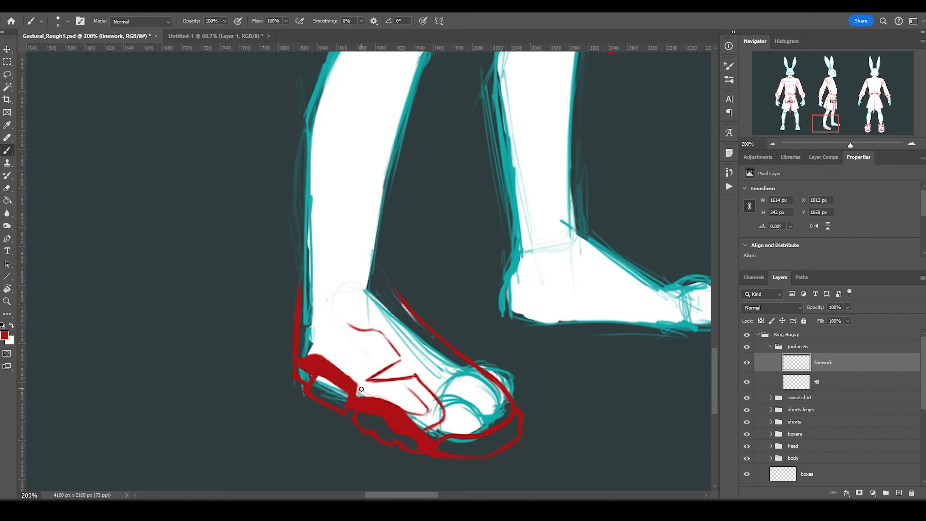
key(ctrl+z)
key(ctrl+z)
key(ctrl+z)
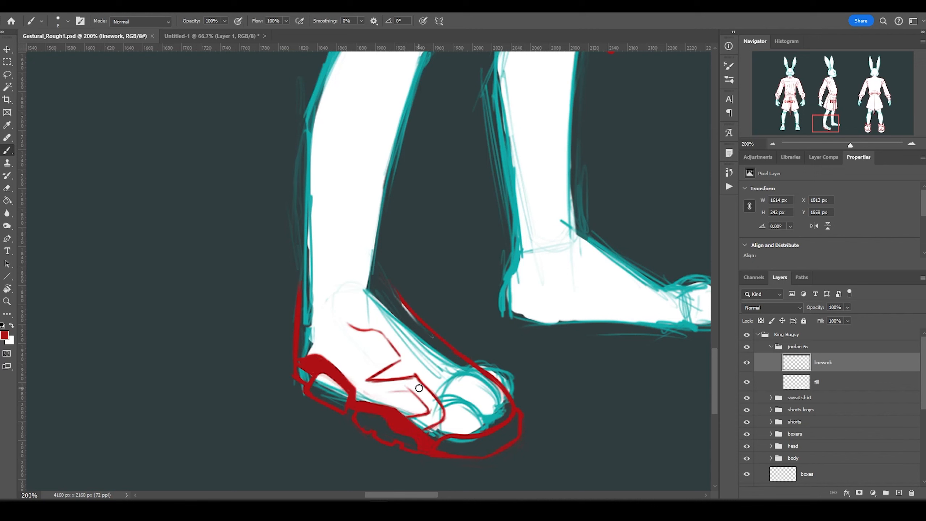
mouse_move(419, 388)
mouse_down()
mouse_move(281, 321)
mouse_move(288, 365)
mouse_move(256, 259)
mouse_up()
key(Escape)
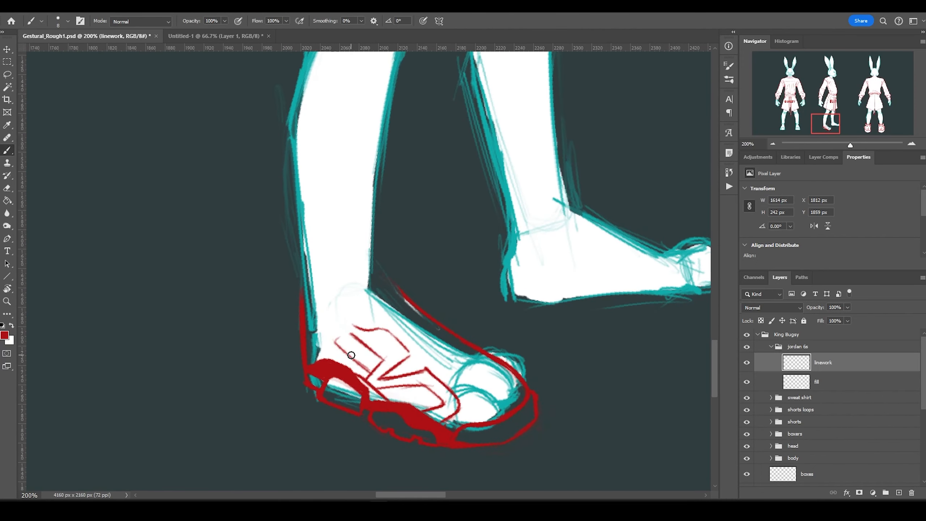
Add the ankle collar, tongue and toe cap lines, and fill the collar red.
mouse_move(358, 321)
mouse_down()
mouse_move(367, 263)
mouse_move(365, 276)
mouse_move(308, 270)
mouse_up()
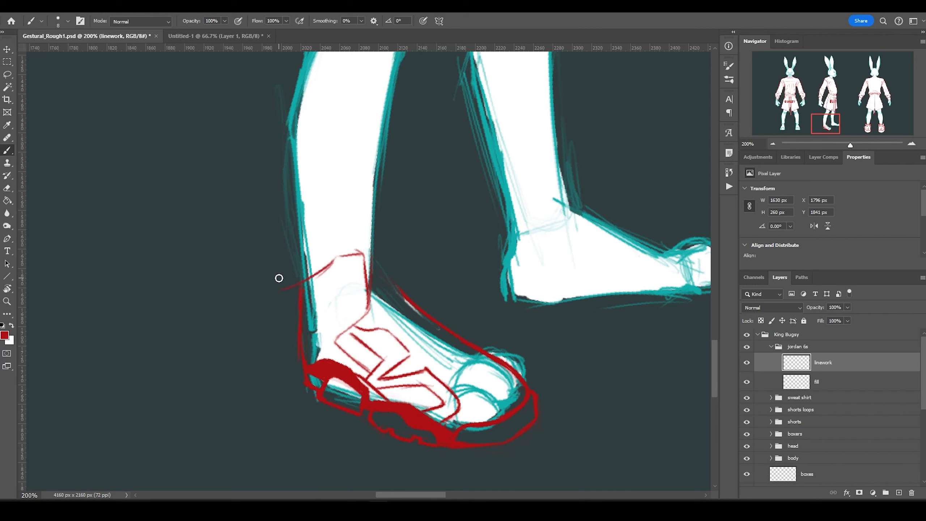
drag(368, 304, 357, 334)
mouse_move(379, 235)
mouse_down()
mouse_move(357, 228)
mouse_move(371, 262)
mouse_up()
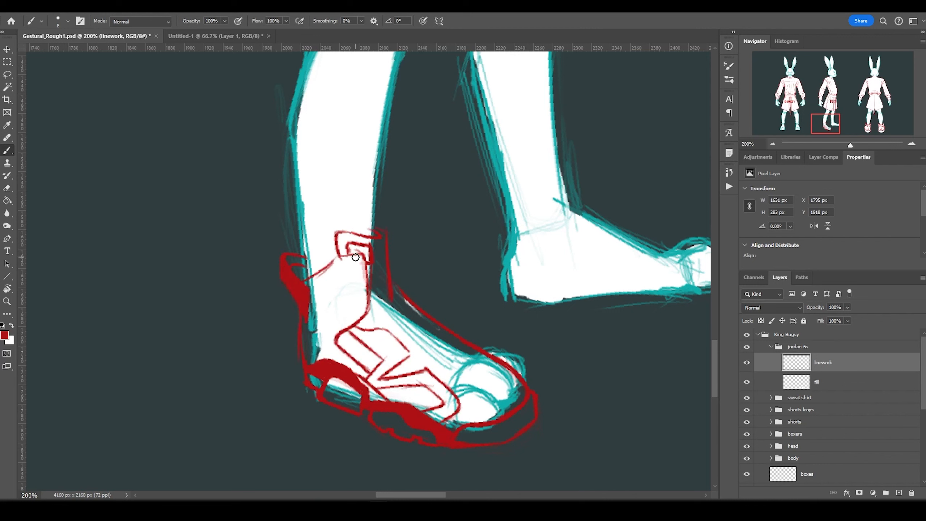
drag(411, 354, 425, 374)
mouse_move(447, 384)
mouse_down()
mouse_move(463, 387)
mouse_move(476, 364)
mouse_move(449, 376)
mouse_move(425, 341)
mouse_move(437, 320)
mouse_move(401, 331)
mouse_up()
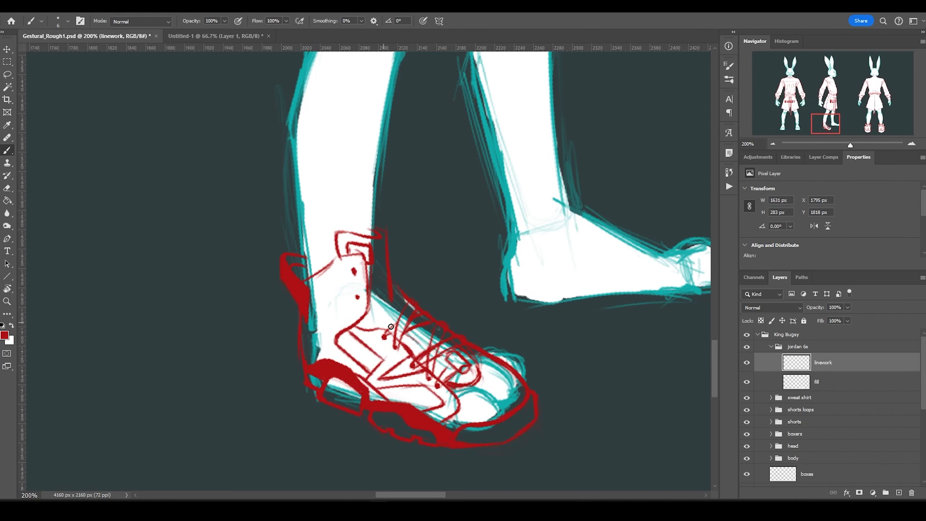
mouse_move(390, 327)
mouse_down()
mouse_move(363, 323)
mouse_move(382, 261)
mouse_up()
drag(398, 296, 371, 322)
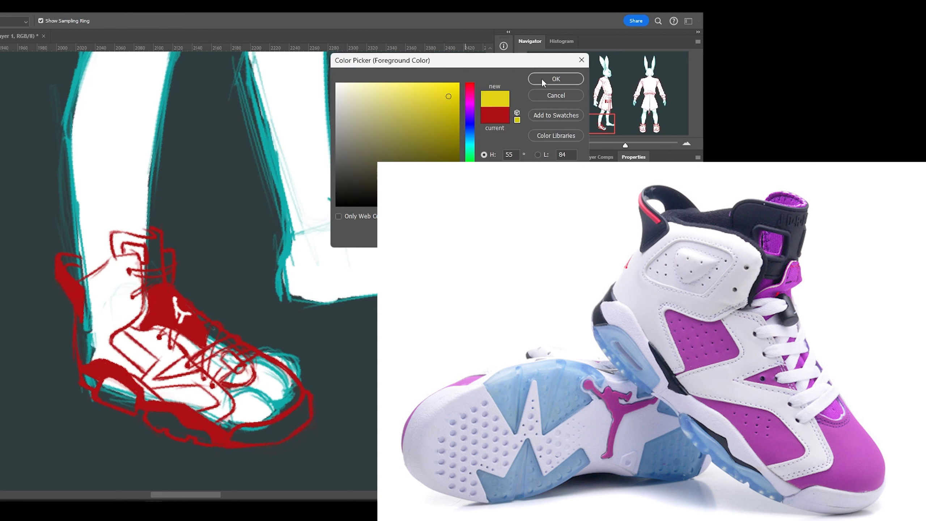
Paint a yellow lace lock on the sneaker collar.
click(554, 78)
drag(166, 281, 154, 261)
scroll(262, 376, down, 3)
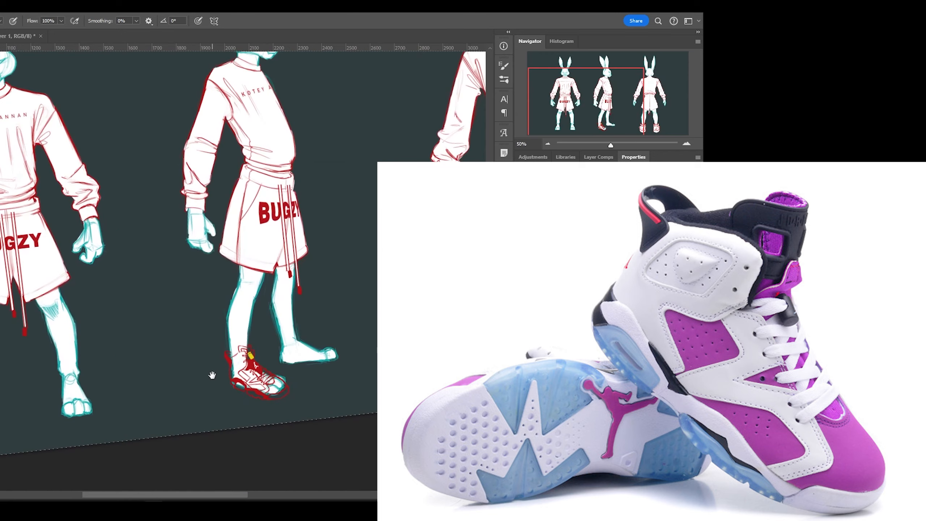
scroll(261, 388, down, 2)
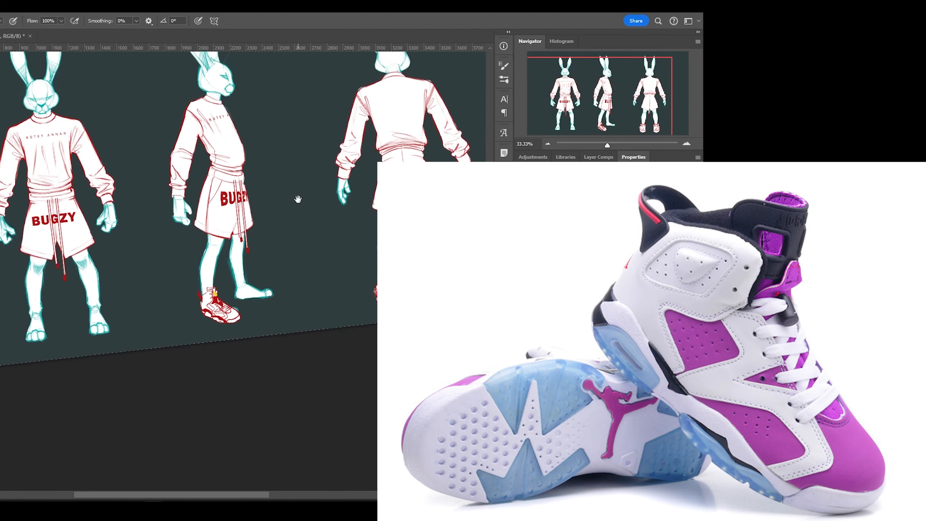
scroll(255, 265, up, 4)
scroll(263, 247, down, 2)
scroll(101, 209, up, 3)
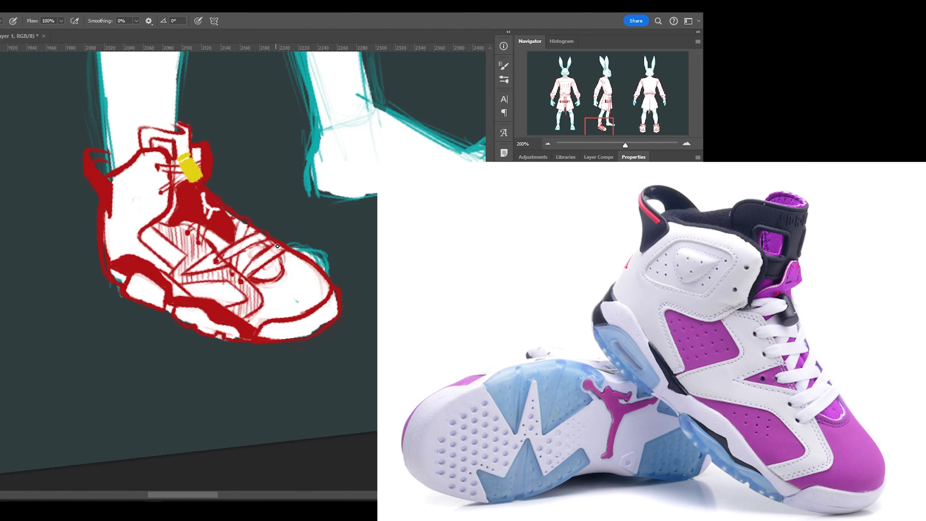
scroll(279, 435, down, 4)
Select the red sneaker and resize and reposition it on the foot.
key(m)
mouse_move(166, 362)
mouse_down()
mouse_move(241, 405)
mouse_move(244, 438)
mouse_move(296, 459)
mouse_move(263, 446)
mouse_up()
click(263, 446)
key(ctrl+t)
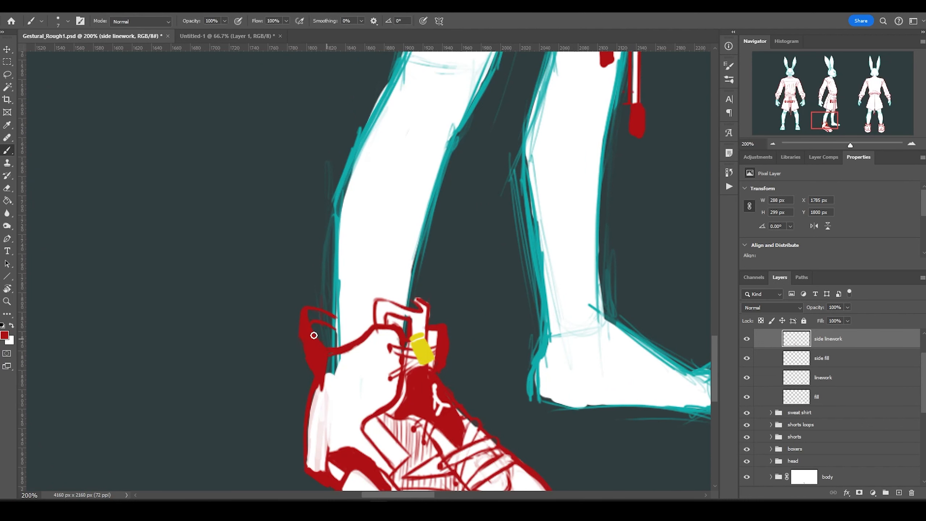
Draw the eye-shaped ankle panel and paint white fill inside the shoe on the side fill layer.
mouse_move(341, 346)
mouse_down()
mouse_move(343, 381)
mouse_move(368, 357)
mouse_move(326, 394)
mouse_move(379, 364)
mouse_up()
scroll(379, 364, down, 3)
key(alt+[)
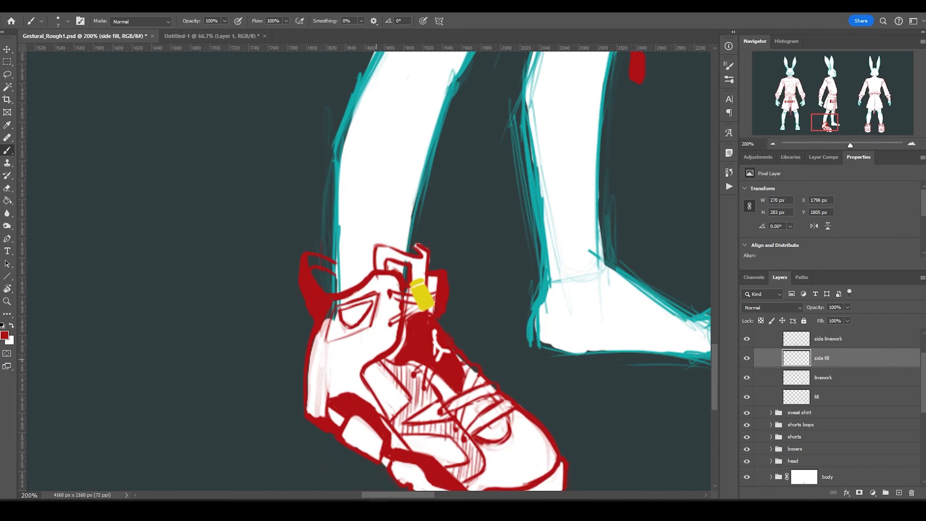
mouse_move(342, 316)
mouse_down()
mouse_move(335, 379)
mouse_move(311, 401)
mouse_up()
key(alt+])
key(alt+[)
key(alt+])
alt+click(303, 383)
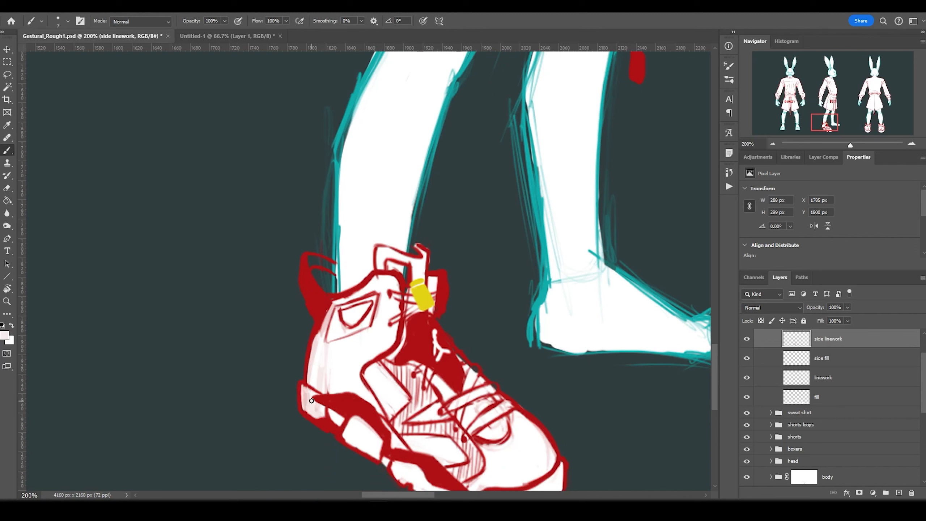
key(alt+[)
alt+click(439, 438)
key(alt+])
drag(328, 303, 322, 394)
Commit a transform adjustment to the side-view shoe linework.
key(alt+[)
scroll(403, 460, down, 4)
key(alt+])
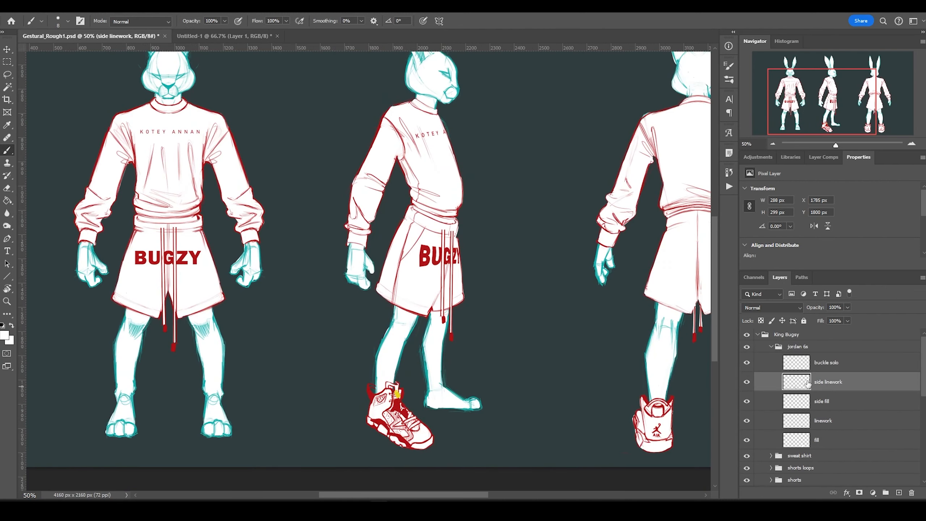
click(233, 443)
key(Return)
Paint white over the dark heel blob and start outlining the rear foot's ankle in red.
key(alt+[)
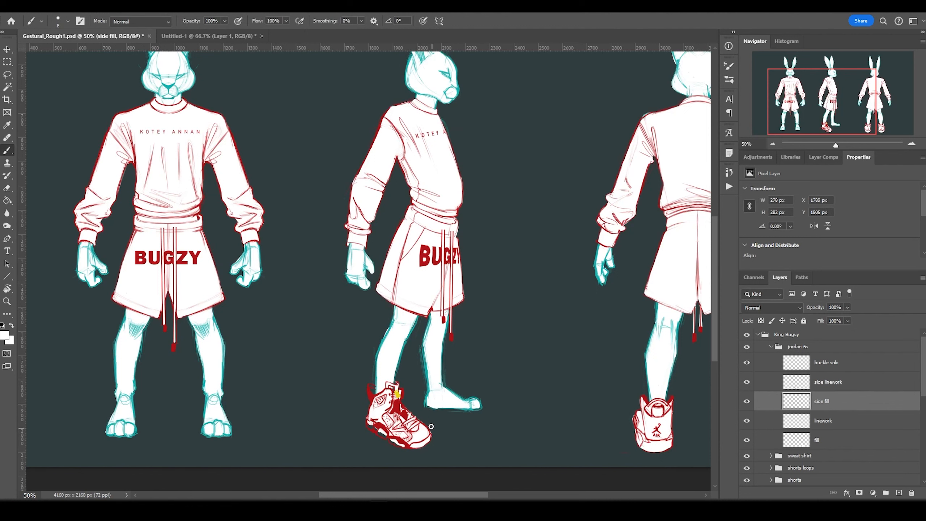
scroll(374, 428, up, 4)
key(alt+])
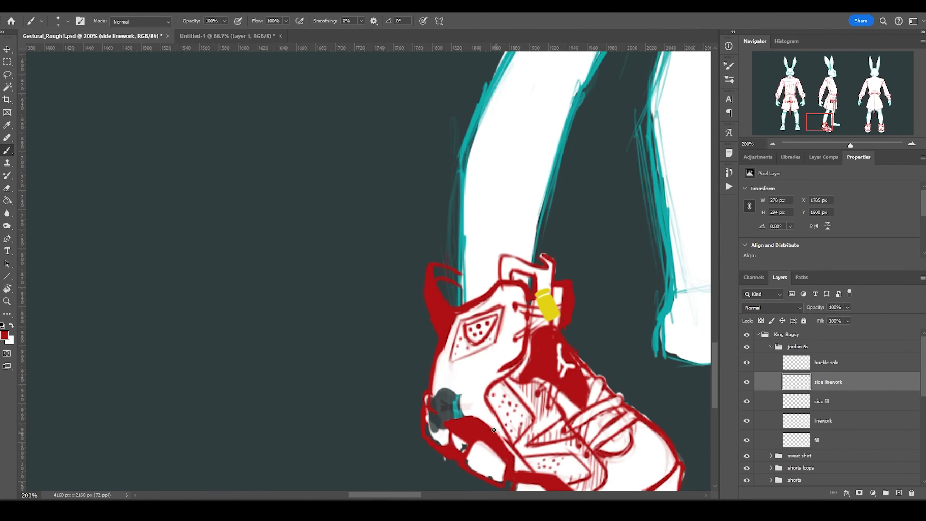
scroll(397, 388, down, 1)
key(alt+[)
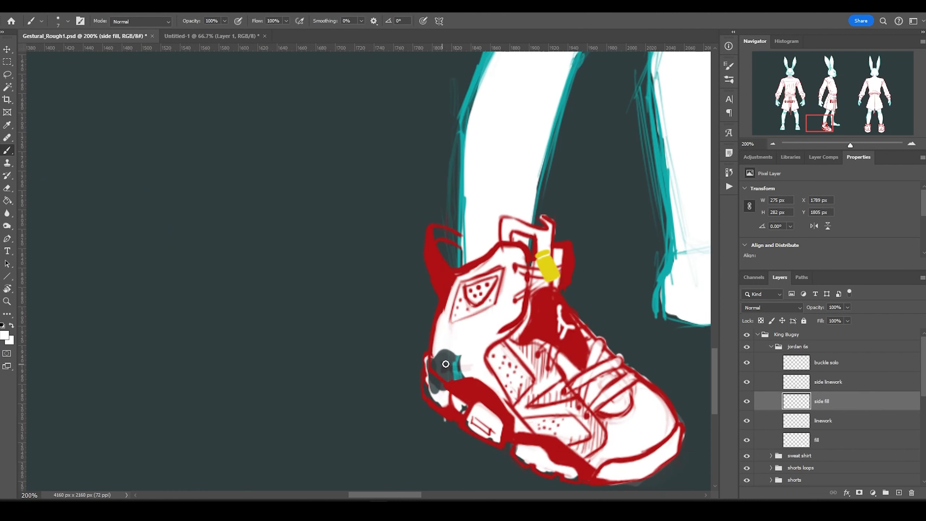
drag(432, 359, 456, 401)
scroll(355, 402, down, 4)
scroll(355, 402, up, 4)
key(alt+])
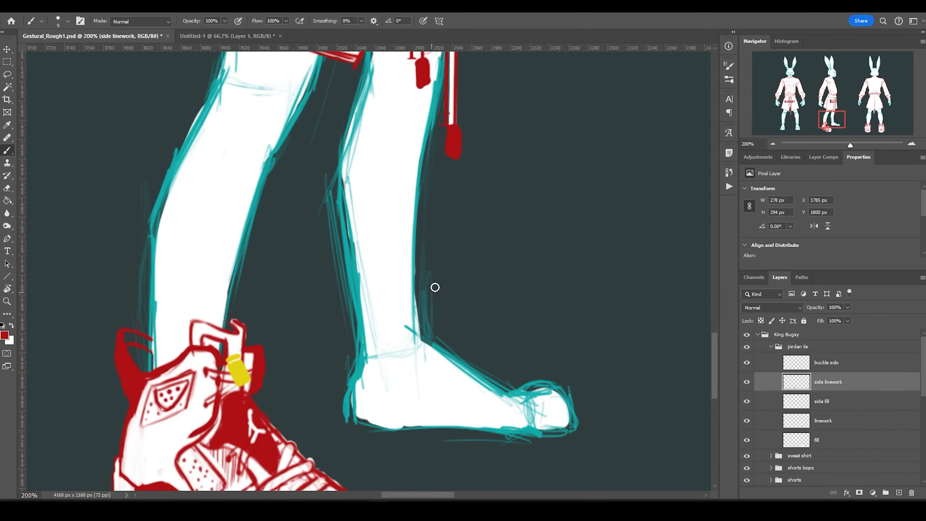
mouse_move(431, 317)
mouse_down()
mouse_move(364, 288)
mouse_move(339, 415)
mouse_up()
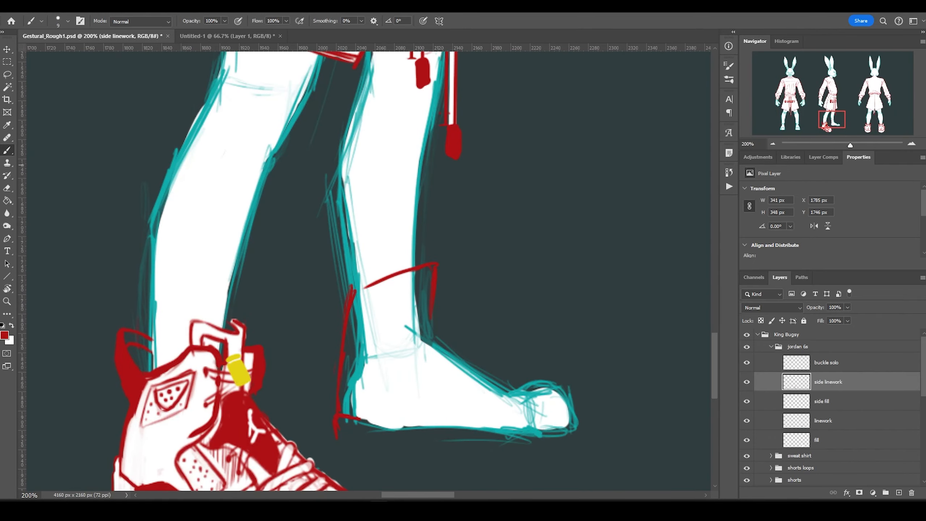
Redraw the far sneaker's red contours: back edge, ankle, collar loop, top of foot, heel, toe and sole.
key(ctrl+z)
mouse_move(346, 339)
mouse_down()
mouse_move(365, 284)
mouse_move(356, 330)
mouse_move(343, 290)
mouse_up()
key(ctrl+z)
drag(412, 268, 365, 292)
mouse_move(434, 267)
mouse_down()
mouse_move(432, 324)
mouse_move(392, 367)
mouse_up()
drag(390, 277, 433, 289)
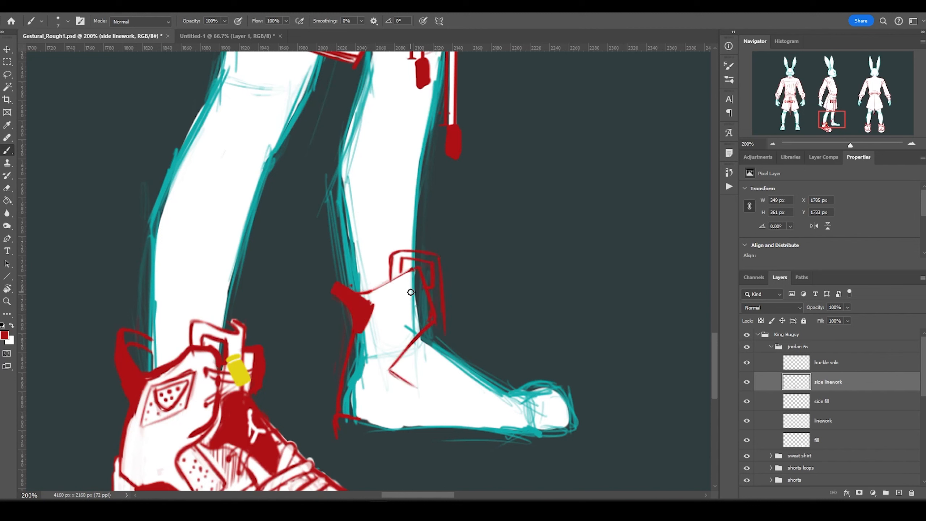
mouse_move(447, 342)
mouse_down()
mouse_move(560, 410)
mouse_move(461, 416)
mouse_move(392, 446)
mouse_up()
mouse_move(343, 421)
mouse_down()
mouse_move(416, 445)
mouse_move(401, 364)
mouse_move(411, 310)
mouse_up()
drag(539, 356, 507, 367)
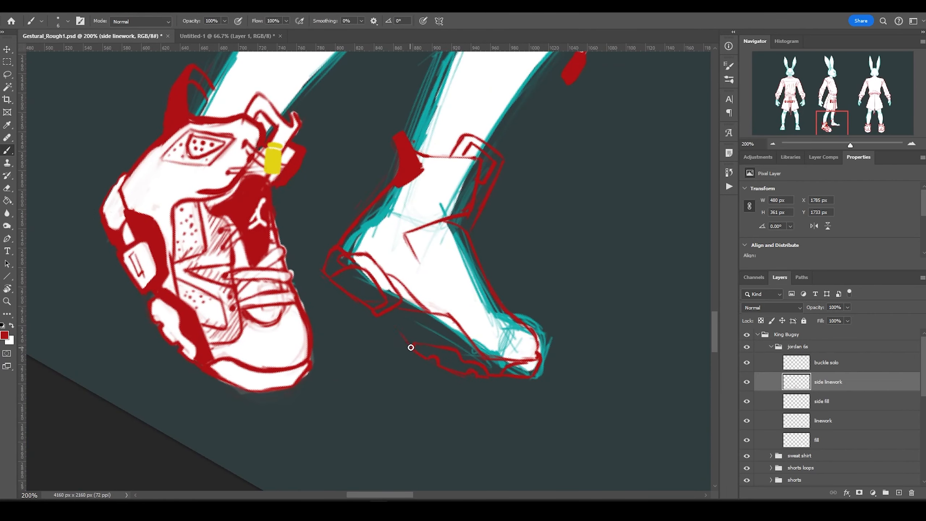
drag(493, 368, 460, 342)
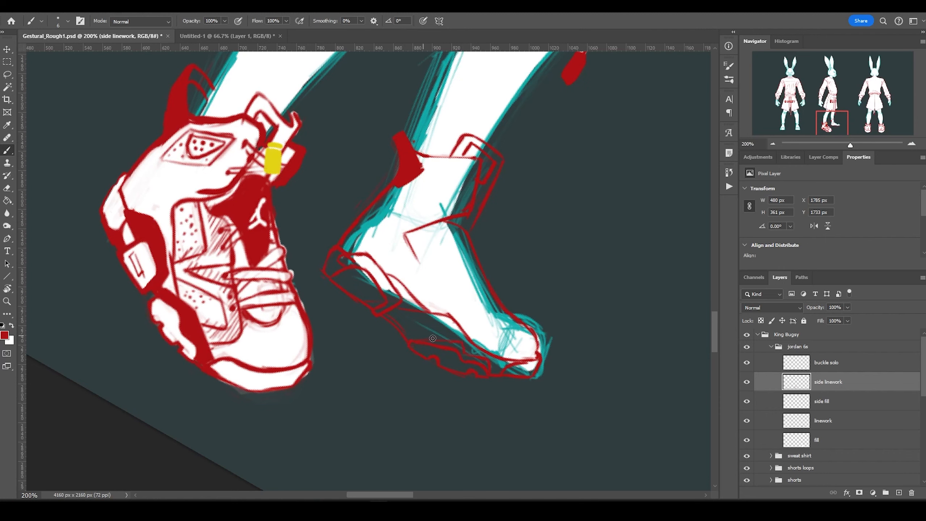
Transform the selected sole area, then refine the sneaker's upper, toe and lower-edge outlines.
key(m)
drag(397, 314, 477, 402)
key(alt+e)
key(Escape)
click(7, 148)
mouse_move(404, 268)
mouse_down()
mouse_move(396, 235)
mouse_move(399, 255)
mouse_up()
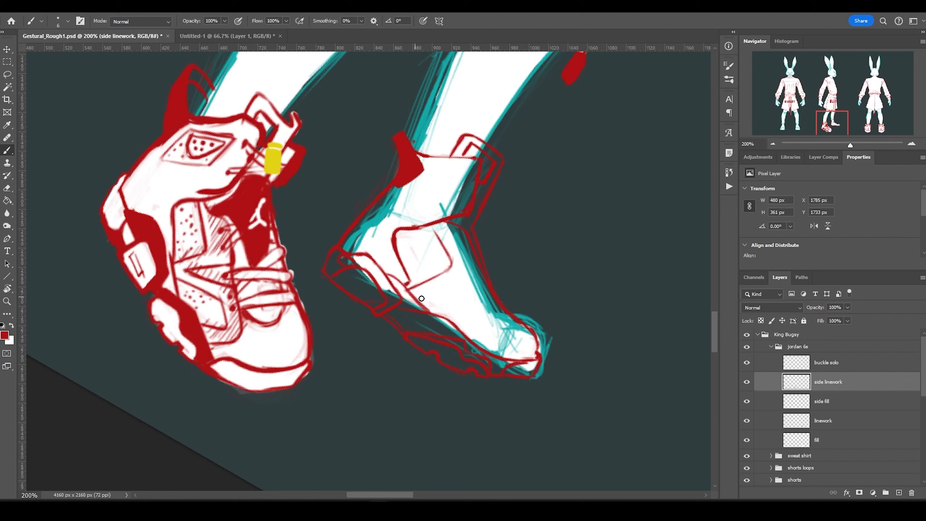
mouse_move(422, 298)
mouse_down()
mouse_move(467, 290)
mouse_move(483, 334)
mouse_up()
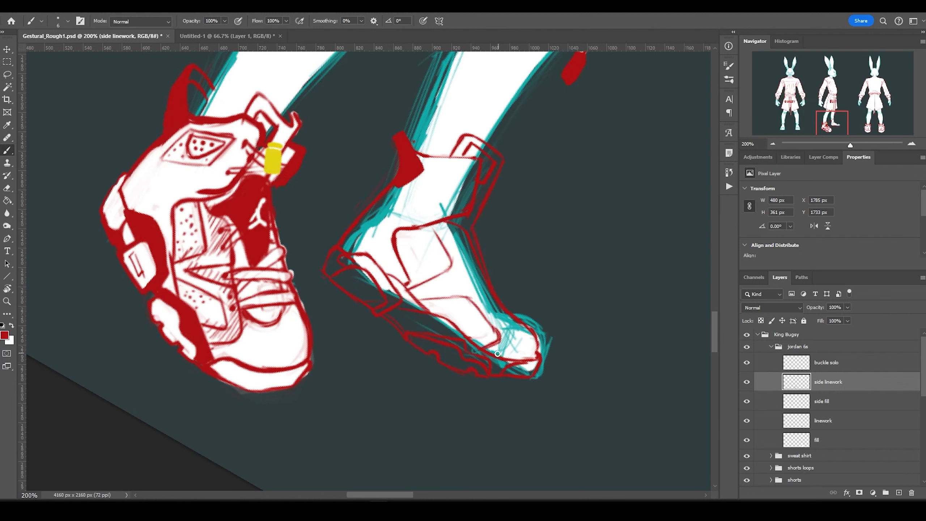
drag(479, 283, 518, 356)
drag(420, 299, 499, 345)
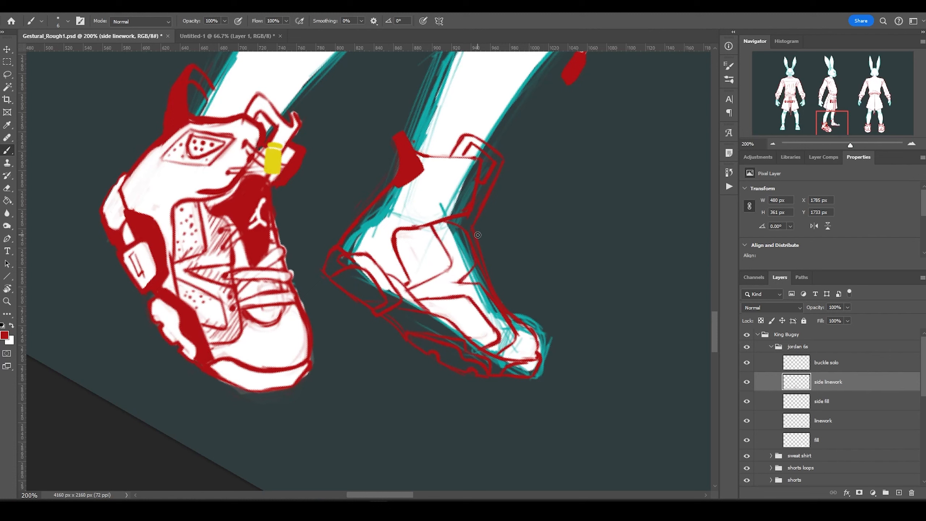
Bring in the yellow lace buckle and drop the red heel tab onto the collar.
key(ctrl+shift+z)
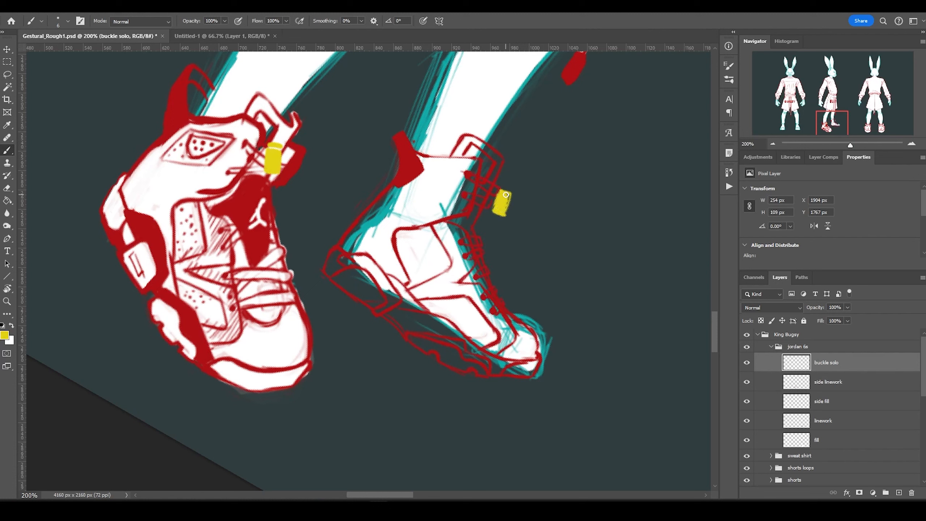
mouse_move(416, 155)
mouse_down()
mouse_move(397, 139)
mouse_move(394, 149)
mouse_move(449, 171)
mouse_move(410, 187)
mouse_move(452, 195)
mouse_move(429, 173)
mouse_up()
key(ctrl+d)
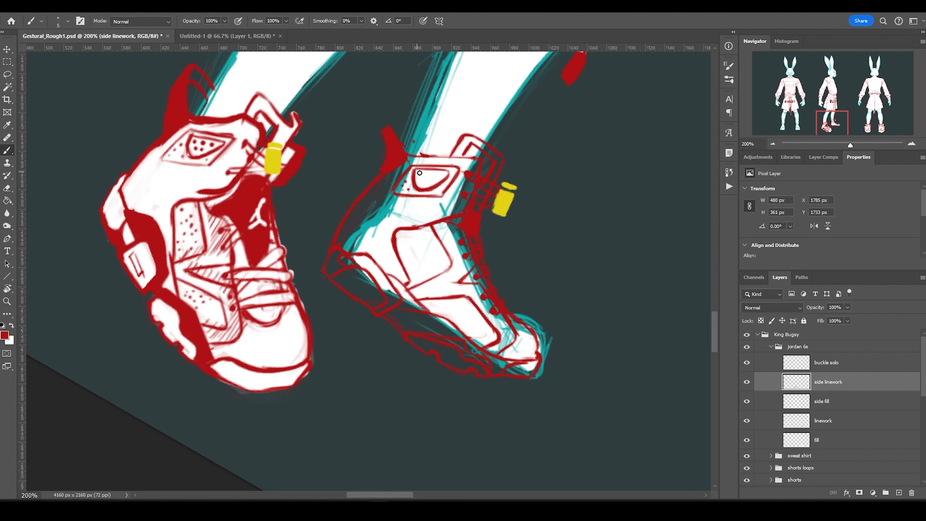
Stamp eight perforation dots on the side panel and three red dots along the midsole.
click(405, 239)
click(416, 238)
click(425, 243)
click(401, 252)
click(414, 252)
click(433, 256)
click(423, 264)
click(436, 272)
click(433, 306)
click(452, 313)
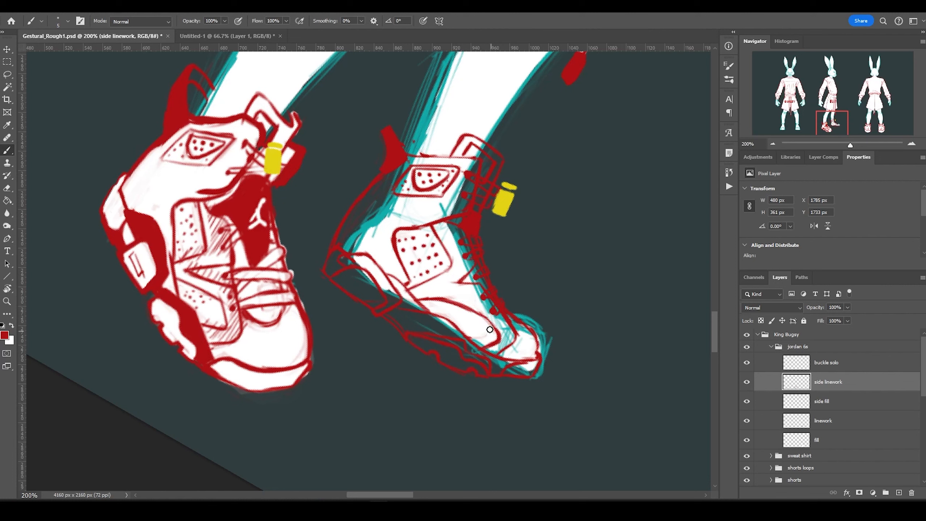
click(467, 319)
On the fill layer, paint the sneaker white, add red heel accents and a thick red midsole.
key(alt+bracketleft)
key(x)
key(bracketright)
key(bracketright)
key(bracketright)
key(bracketright)
key(bracketright)
mouse_move(416, 302)
mouse_down()
mouse_move(486, 362)
mouse_move(390, 296)
mouse_move(364, 189)
mouse_move(473, 164)
mouse_move(430, 221)
mouse_up()
scroll(374, 324, down, 3)
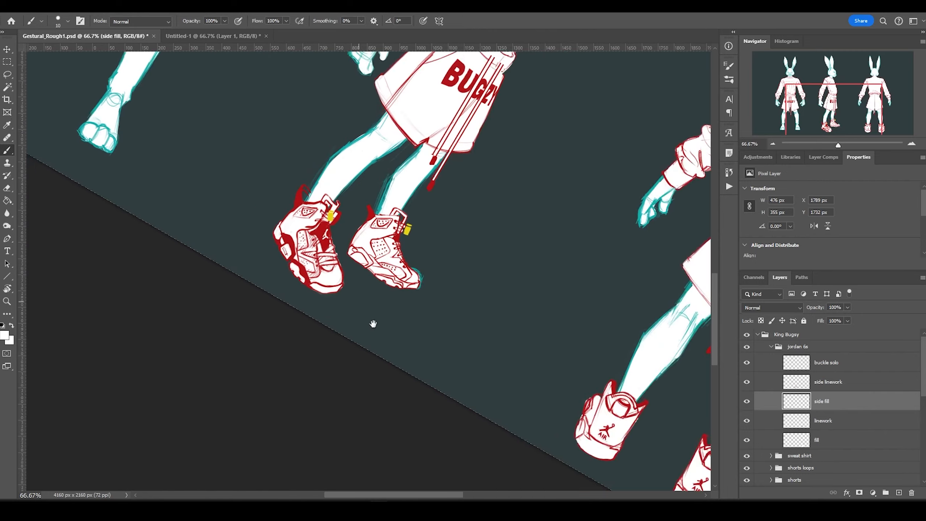
scroll(374, 325, up, 4)
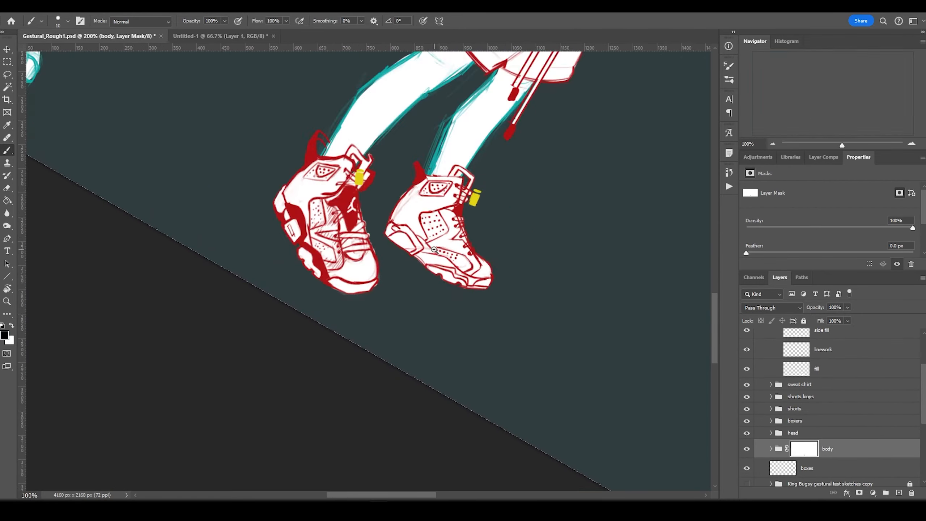
scroll(434, 250, down, 3)
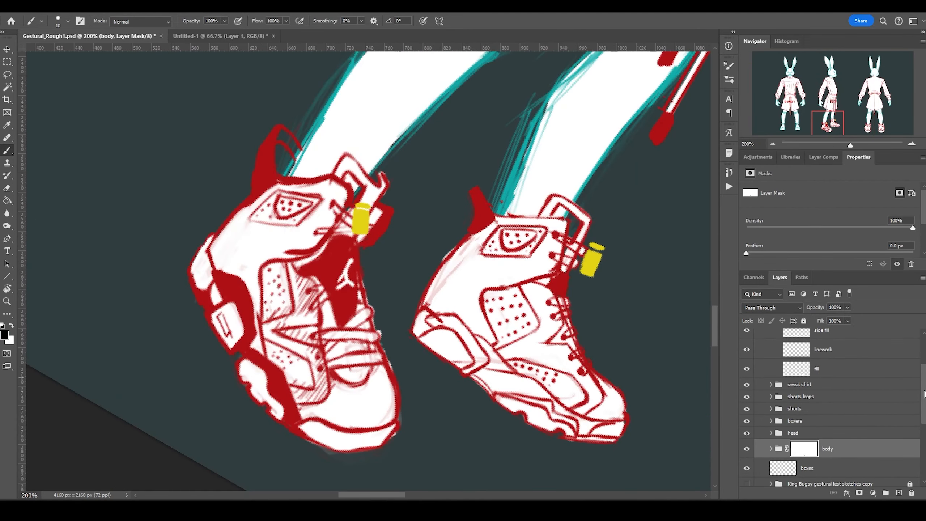
mouse_move(432, 316)
mouse_down()
mouse_move(454, 329)
mouse_move(431, 341)
mouse_up()
drag(487, 375, 623, 436)
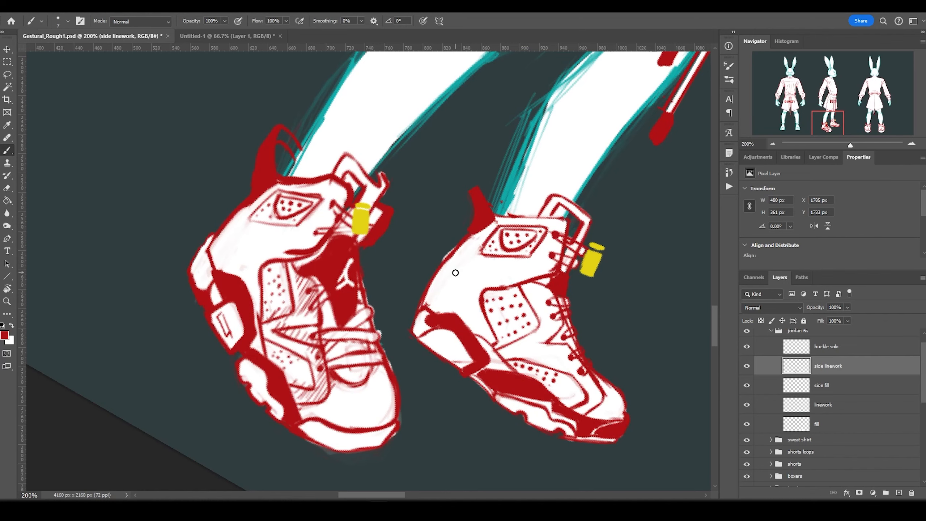
key(v)
scroll(509, 245, down, 6)
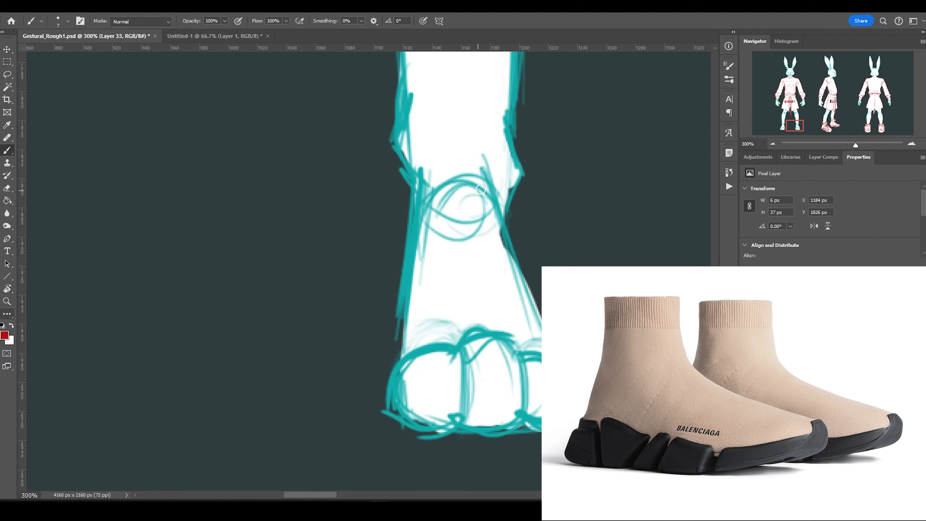
Sketch the front sneaker's red outline around the foot, with ankle loop and sole.
drag(389, 92, 506, 87)
drag(405, 94, 418, 185)
drag(505, 121, 568, 157)
mouse_move(521, 127)
mouse_down()
mouse_move(505, 216)
mouse_move(542, 383)
mouse_up()
drag(505, 212, 532, 248)
mouse_move(519, 122)
mouse_down()
mouse_move(507, 214)
mouse_move(530, 252)
mouse_move(544, 456)
mouse_up()
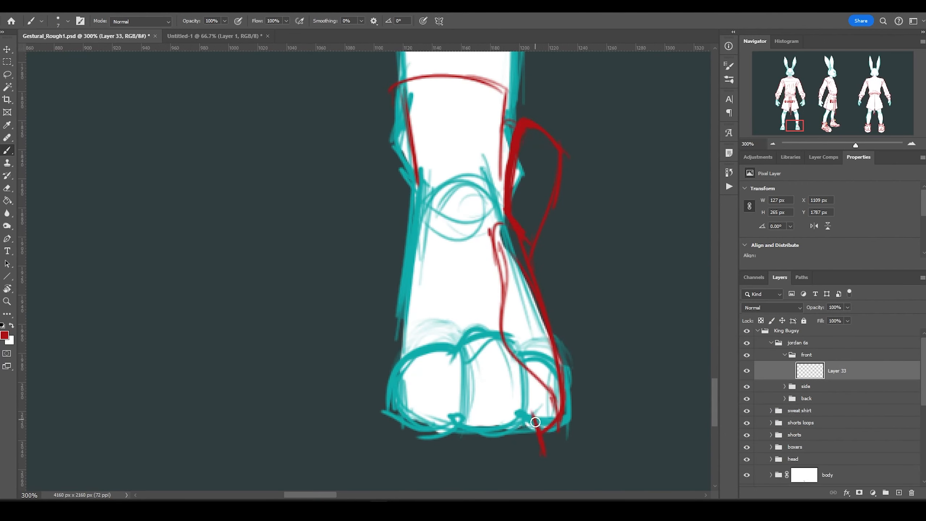
drag(416, 407, 558, 431)
drag(406, 449, 437, 432)
drag(516, 445, 533, 453)
drag(412, 429, 540, 431)
drag(405, 449, 564, 416)
Draw the side lines, collar loop, criss-cross laces and eyelet dots.
drag(430, 346, 397, 437)
drag(436, 219, 429, 345)
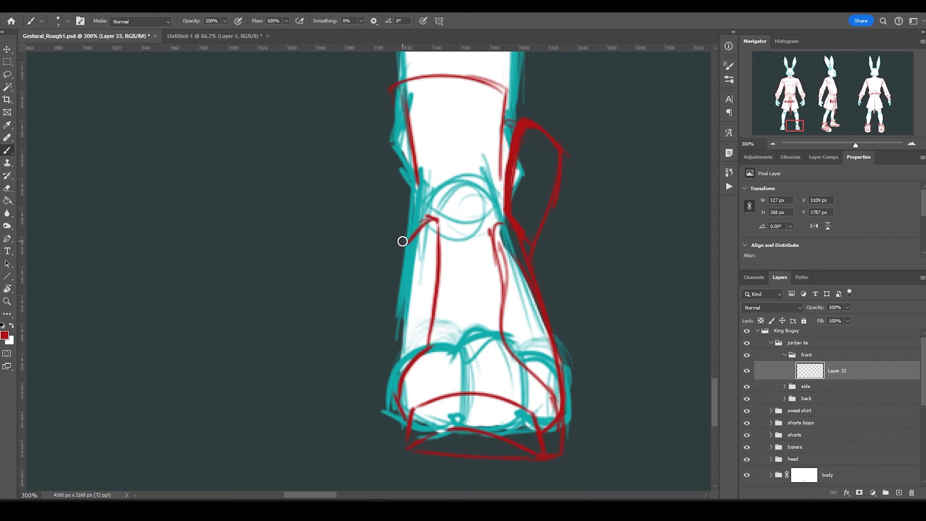
drag(402, 241, 396, 423)
drag(408, 243, 428, 216)
drag(397, 124, 403, 239)
drag(423, 329, 518, 331)
drag(426, 302, 514, 297)
drag(437, 256, 514, 291)
click(508, 315)
mouse_move(433, 242)
mouse_down()
mouse_move(504, 236)
mouse_move(505, 219)
mouse_up()
click(430, 264)
click(425, 301)
Outline the tongue with side arcs, a Jumpman logo and a collar strap stroke.
mouse_move(455, 246)
mouse_down()
mouse_move(438, 148)
mouse_move(489, 161)
mouse_up()
drag(424, 215, 485, 215)
mouse_move(447, 197)
mouse_down()
mouse_move(473, 166)
mouse_move(489, 171)
mouse_up()
drag(484, 168, 529, 153)
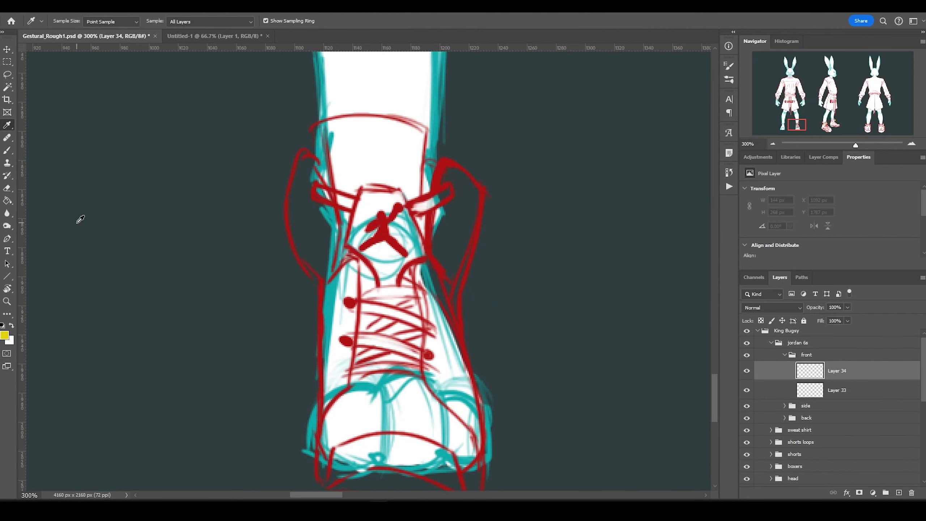
On a new layer, paint the yellow pull tab and buckle with red strokes and collar tabs.
key(b)
mouse_move(379, 163)
mouse_down()
mouse_move(389, 182)
mouse_move(379, 204)
mouse_move(393, 197)
mouse_move(392, 158)
mouse_up()
alt+click(380, 173)
alt+click(318, 157)
drag(317, 158, 369, 163)
mouse_move(324, 168)
mouse_down()
mouse_move(434, 171)
mouse_move(358, 146)
mouse_up()
click(837, 390)
drag(386, 149, 413, 153)
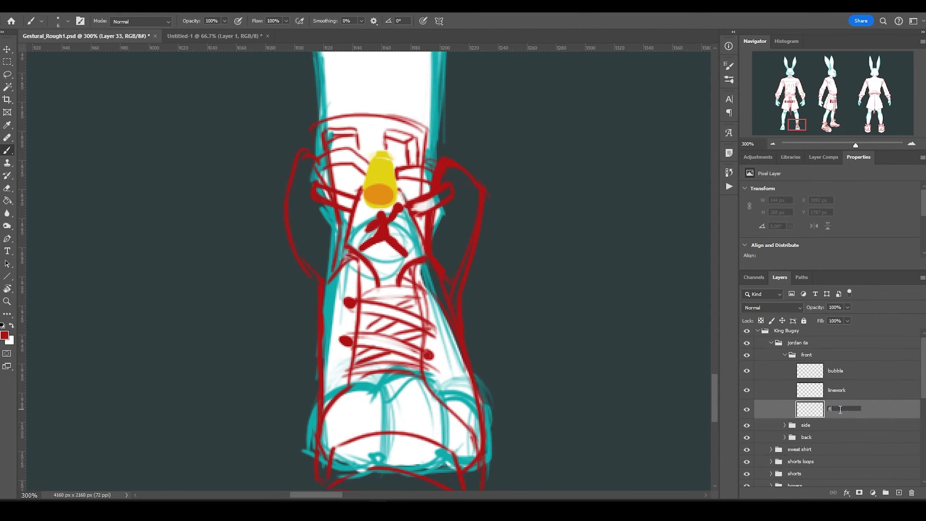
Paint white fill inside the front sneaker.
mouse_move(456, 183)
mouse_down()
mouse_move(401, 456)
mouse_move(328, 256)
mouse_move(320, 132)
mouse_move(348, 248)
mouse_up()
scroll(498, 300, down, 5)
scroll(597, 335, down, 3)
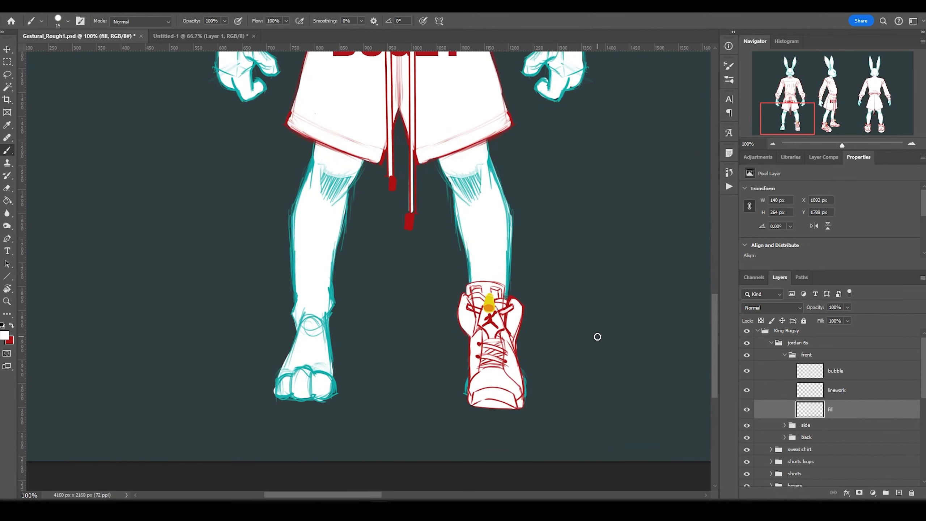
Warp the sneaker linework with Edit > Transform > Warp to reshape its outline.
key(alt+bracketright)
key(x)
key(bracketleft)
key(bracketleft)
key(bracketleft)
key(alt+bracketleft)
key(alt+bracketright)
click(47, 6)
click(204, 350)
drag(459, 280, 463, 280)
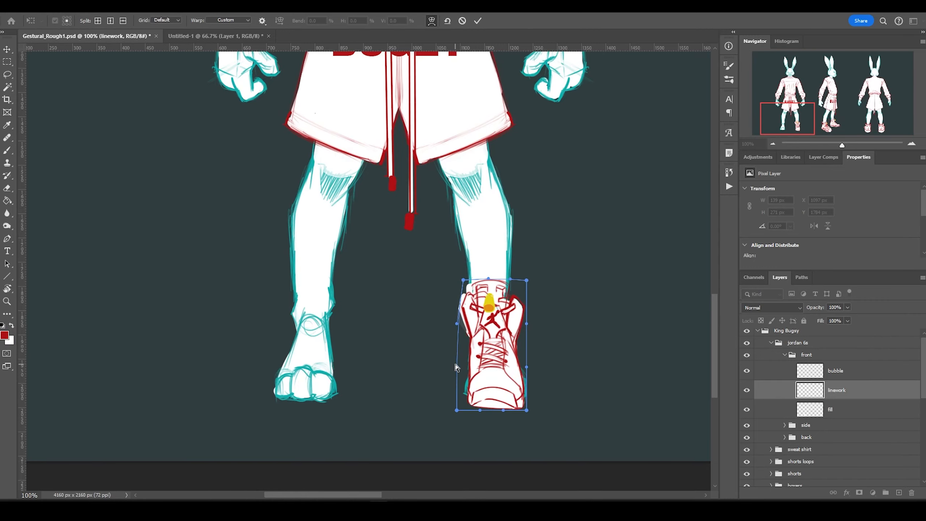
right_click(457, 367)
drag(459, 410, 450, 413)
key(Return)
Hide the body layer to check the finished front sneaker.
key(alt+bracketleft)
key(x)
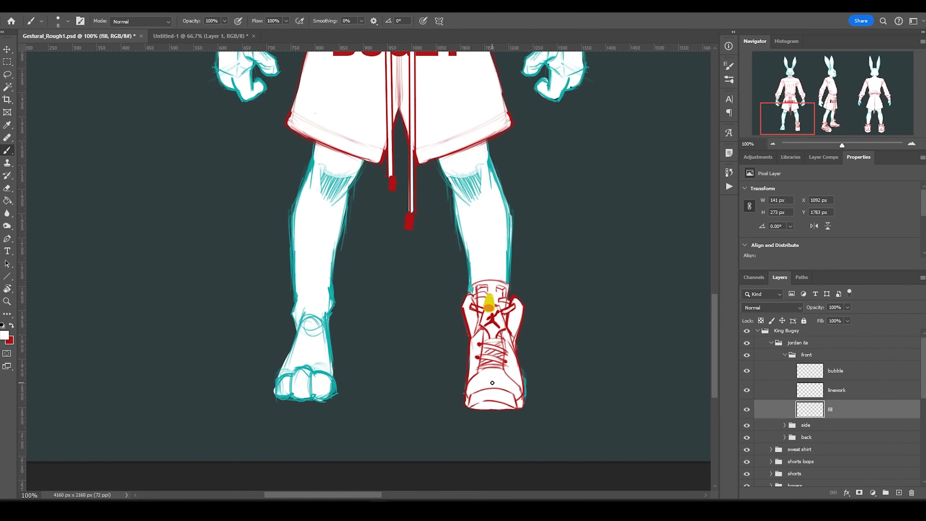
scroll(386, 356, up, 3)
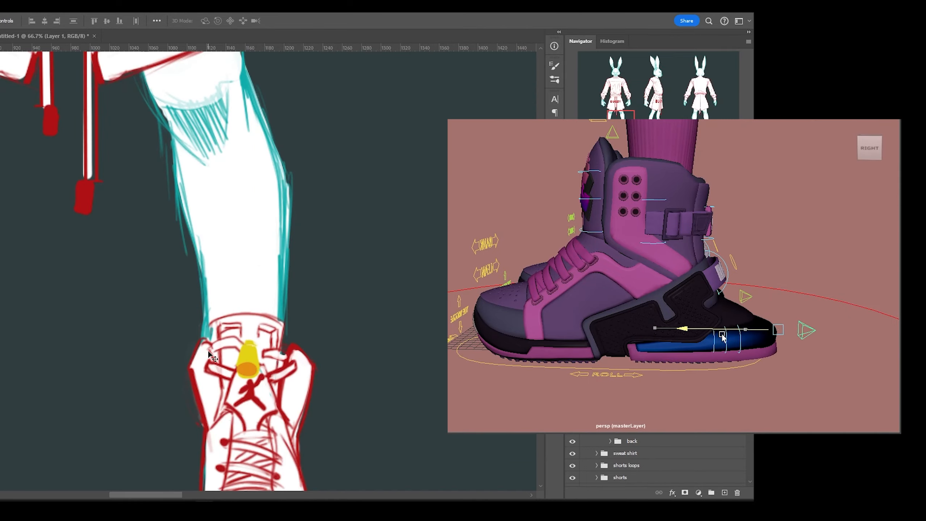
key(b)
scroll(575, 437, down, 3)
click(572, 436)
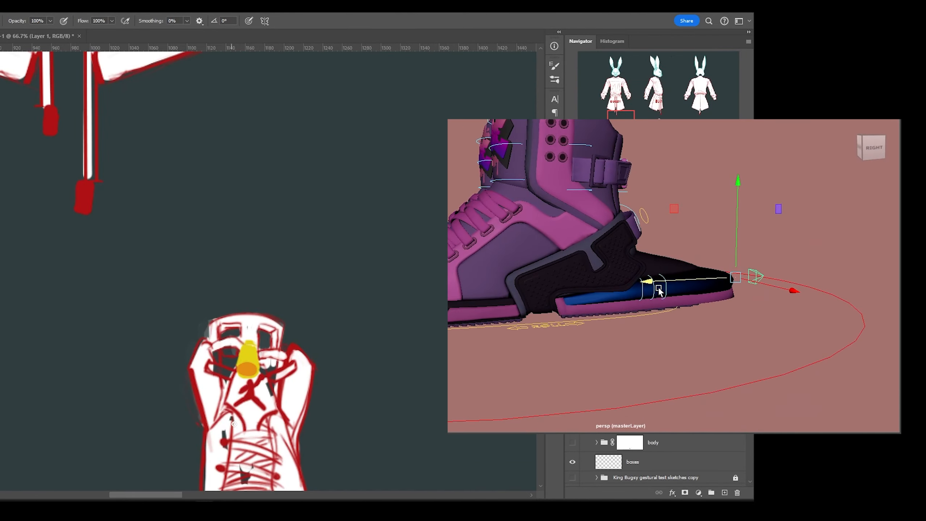
scroll(241, 354, down, 5)
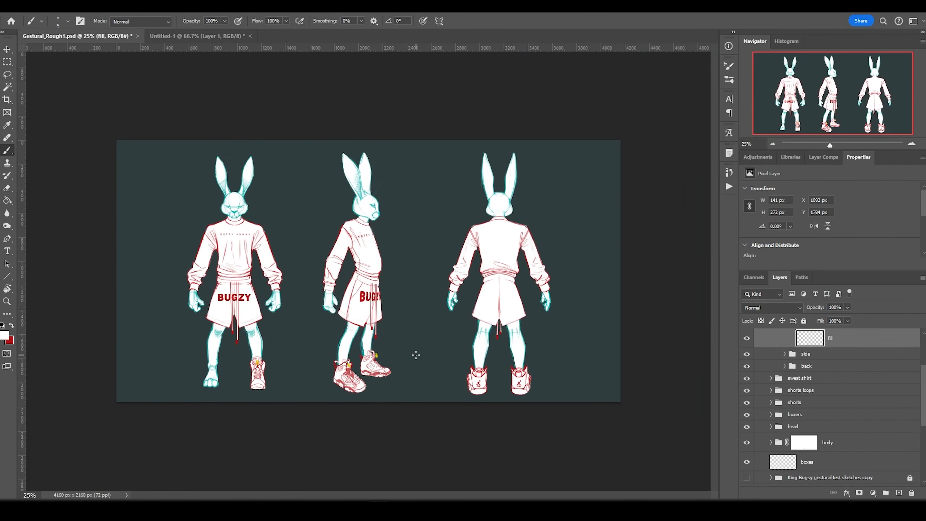
Duplicate the front sneaker layers with Ctrl+J and move the copy onto the other foot.
scroll(416, 355, up, 1)
key(v)
key(ctrl+j)
drag(333, 417, 241, 416)
key(ctrl+minus)
Group the sneaker layers, then add a new layer above the side linework.
click(785, 332)
scroll(754, 441, down, 3)
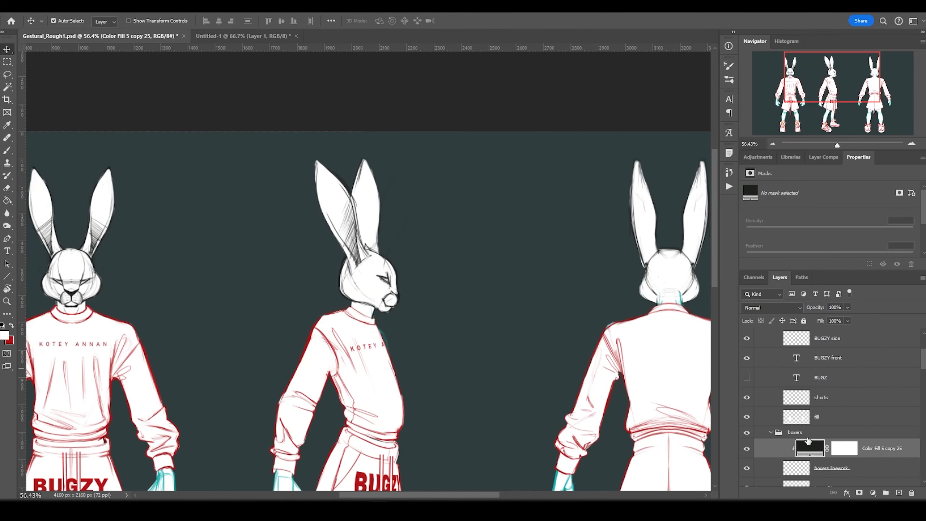
click(849, 396)
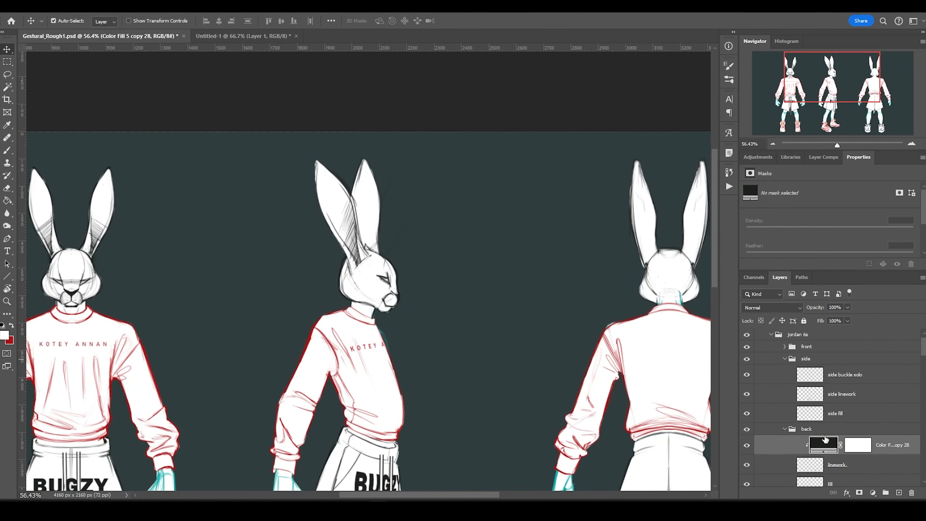
scroll(833, 410, up, 1)
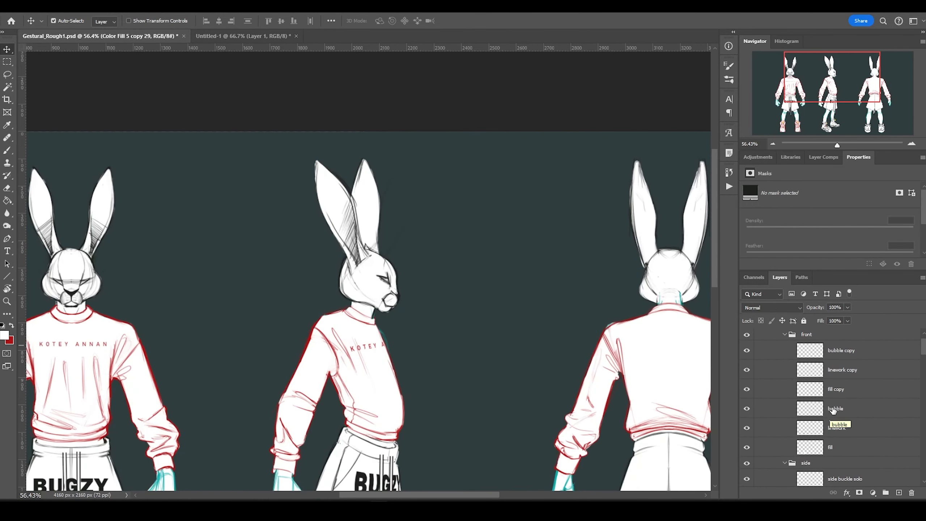
click(833, 410)
right_click(833, 410)
click(826, 229)
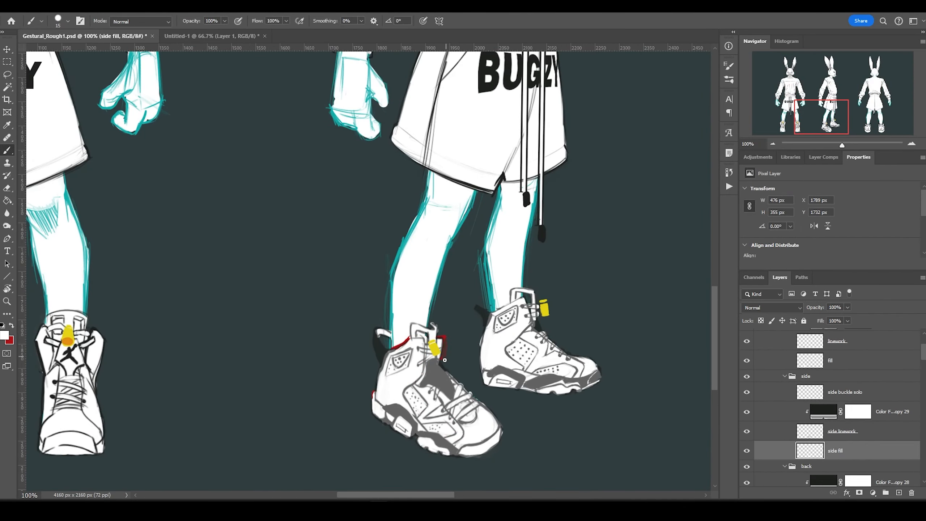
click(814, 432)
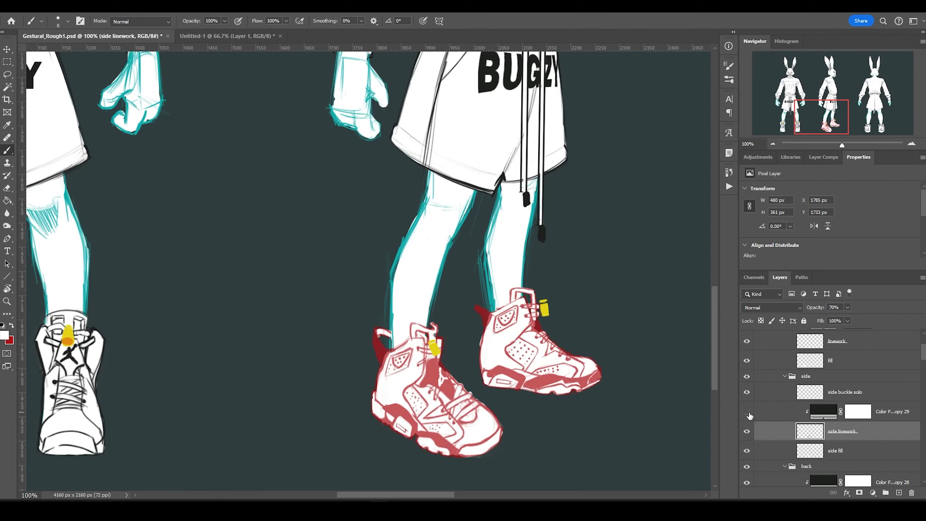
key(ctrl+shift+alt+n)
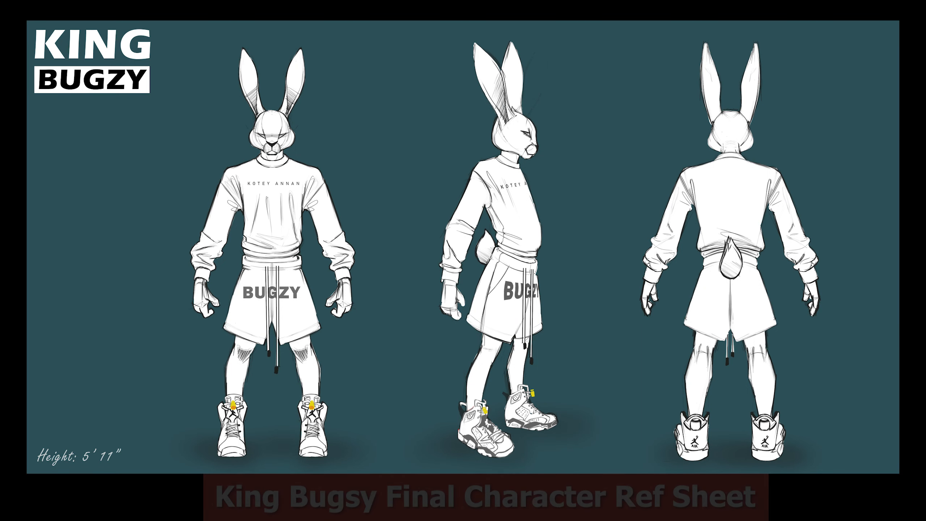
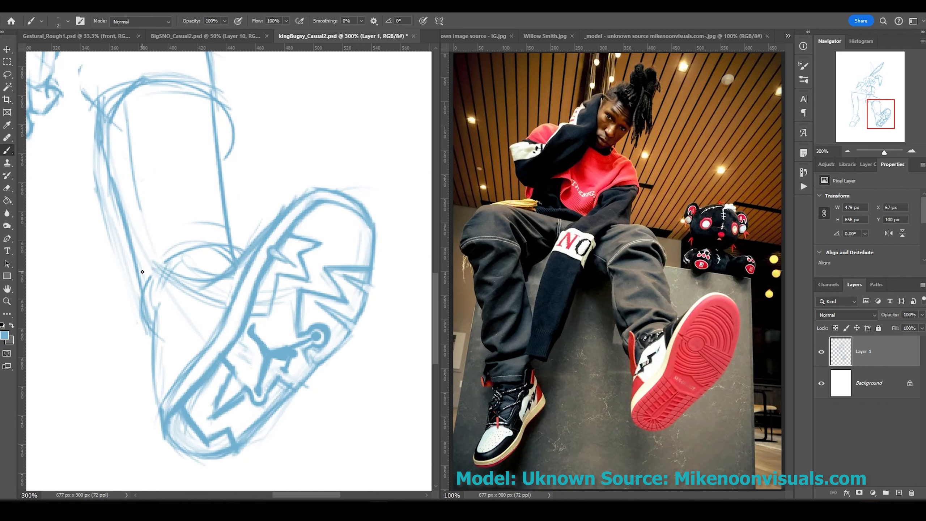
Outline the foreground sneaker and redraw its lower edge, sole and heel lines.
mouse_move(143, 252)
mouse_down()
mouse_move(133, 365)
mouse_move(182, 268)
mouse_up()
mouse_move(183, 268)
mouse_down()
mouse_move(175, 303)
mouse_move(224, 277)
mouse_up()
drag(177, 288, 171, 344)
drag(165, 345, 193, 345)
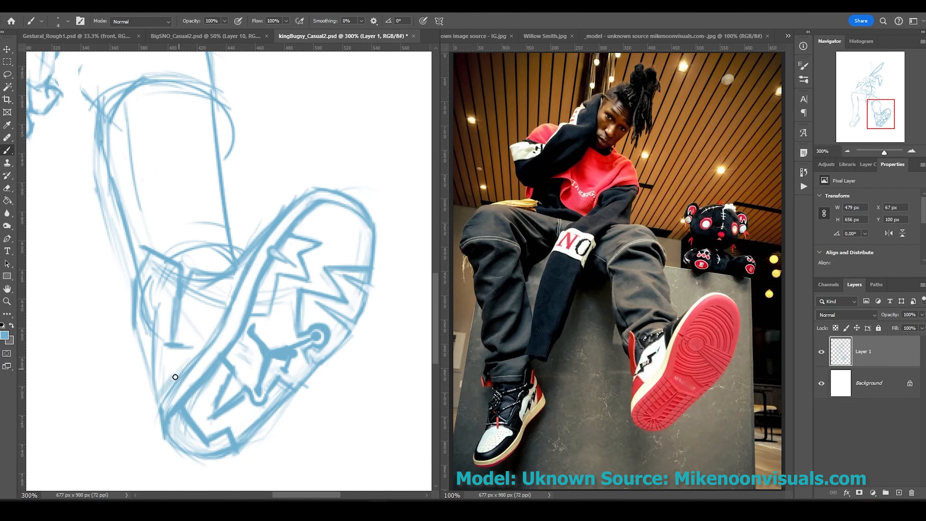
drag(171, 397, 206, 345)
drag(173, 367, 219, 357)
drag(188, 275, 182, 303)
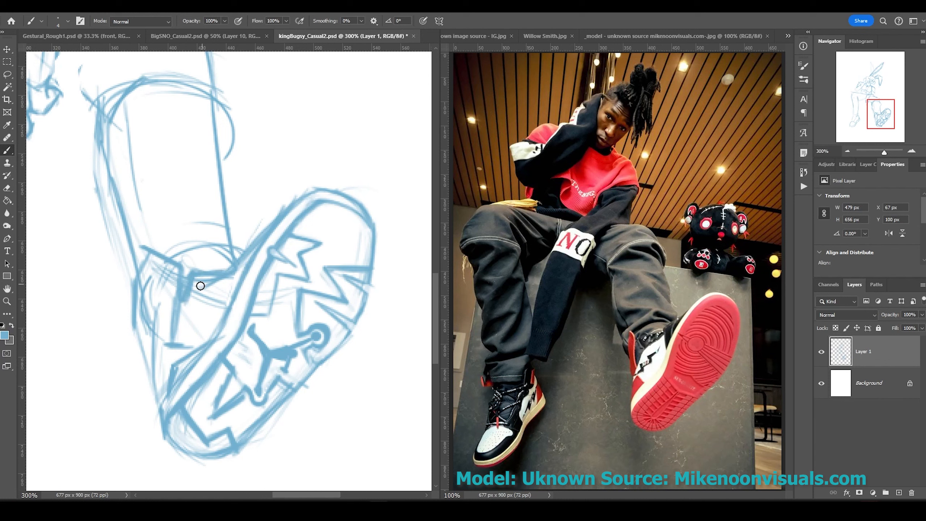
drag(202, 352, 230, 332)
mouse_move(173, 387)
mouse_down()
mouse_move(214, 334)
mouse_move(201, 344)
mouse_up()
Draw heel panels, the collar and laces, and a dotted teardrop panel on the sneaker side.
drag(219, 276, 217, 303)
drag(204, 303, 202, 336)
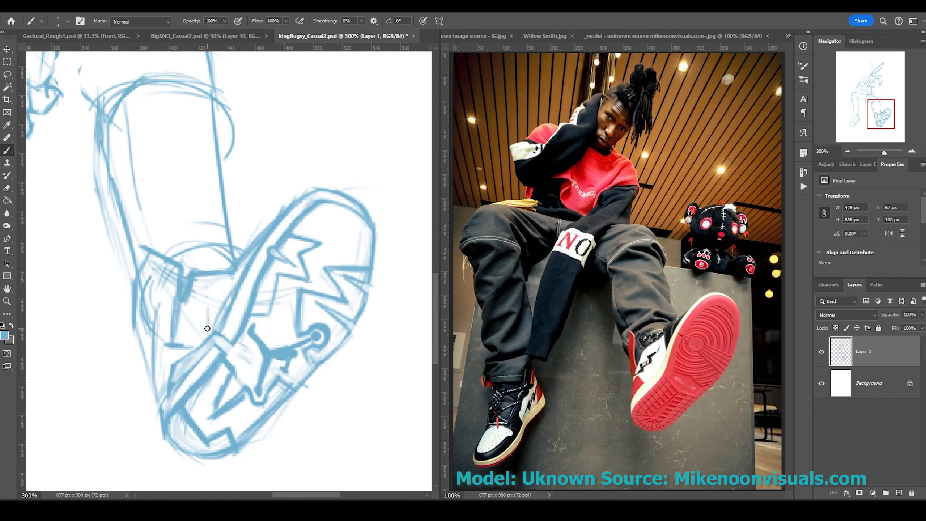
drag(226, 273, 223, 306)
drag(187, 302, 182, 341)
drag(132, 303, 119, 317)
drag(142, 329, 131, 349)
drag(121, 306, 147, 351)
mouse_move(176, 260)
mouse_down()
mouse_move(217, 244)
mouse_move(181, 224)
mouse_move(191, 256)
mouse_move(174, 224)
mouse_move(195, 255)
mouse_move(243, 249)
mouse_move(162, 236)
mouse_move(150, 275)
mouse_move(162, 279)
mouse_move(144, 313)
mouse_up()
drag(151, 283, 156, 301)
drag(212, 345, 188, 386)
drag(285, 230, 242, 315)
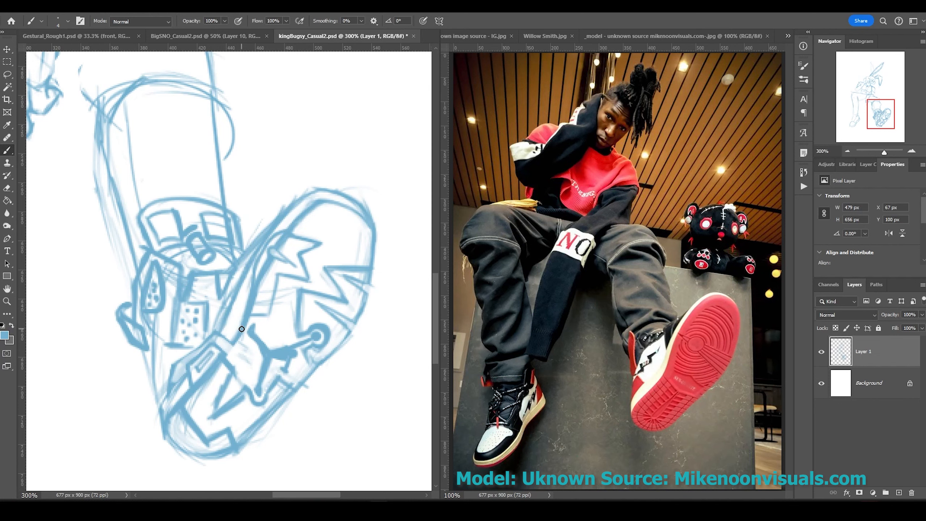
Zoom out and draw the other shoe's toe bottom, then undo a first ankle cuff attempt.
key(ctrl+minus)
drag(308, 368, 293, 427)
scroll(318, 292, right, 3)
scroll(287, 343, down, 2)
scroll(288, 343, left, 5)
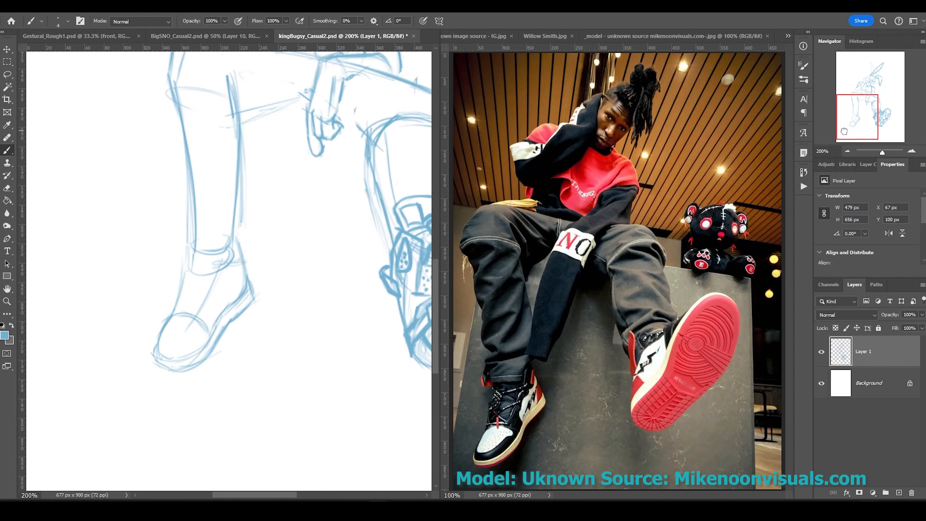
mouse_move(158, 335)
mouse_down()
mouse_move(178, 361)
mouse_move(209, 352)
mouse_up()
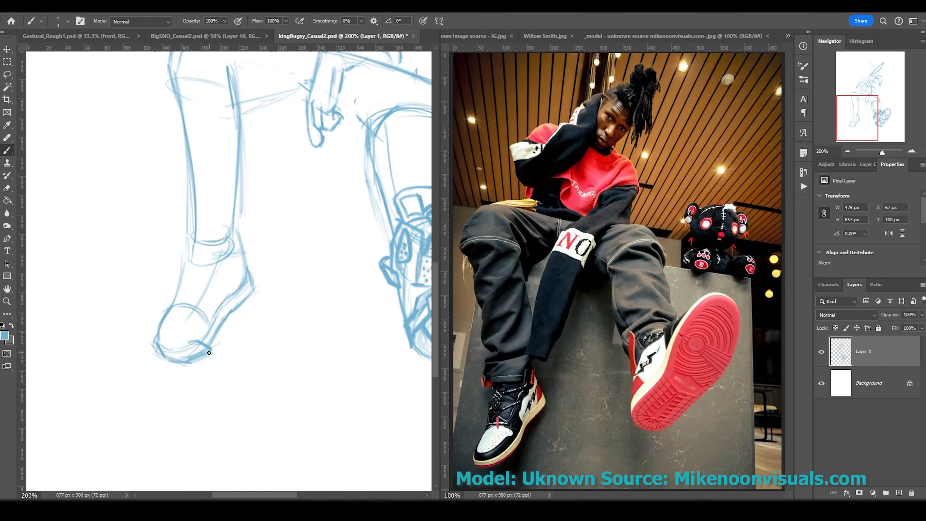
drag(233, 262, 211, 210)
drag(212, 207, 250, 220)
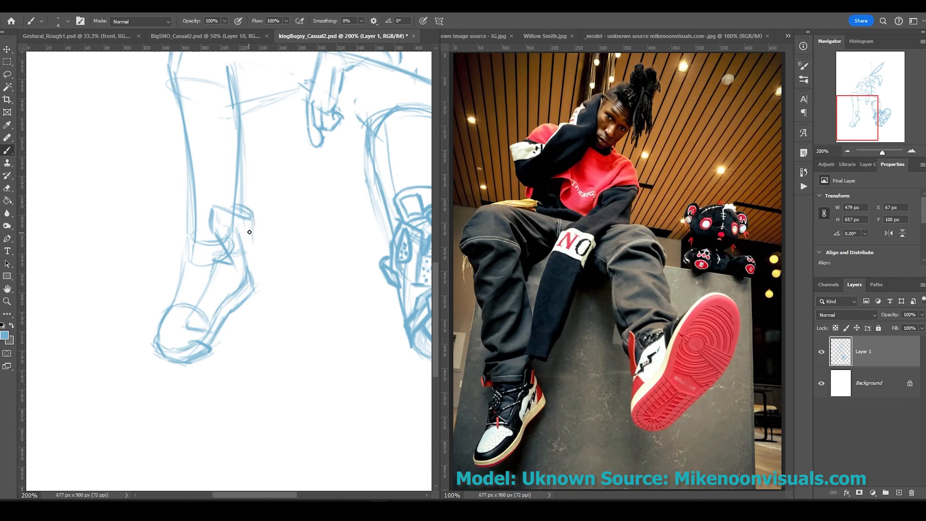
key(ctrl+z)
key(ctrl+z)
Redraw a smaller ankle cuff further left with details, and add laces across the tongue.
drag(184, 207, 221, 210)
drag(184, 208, 194, 245)
drag(221, 211, 221, 242)
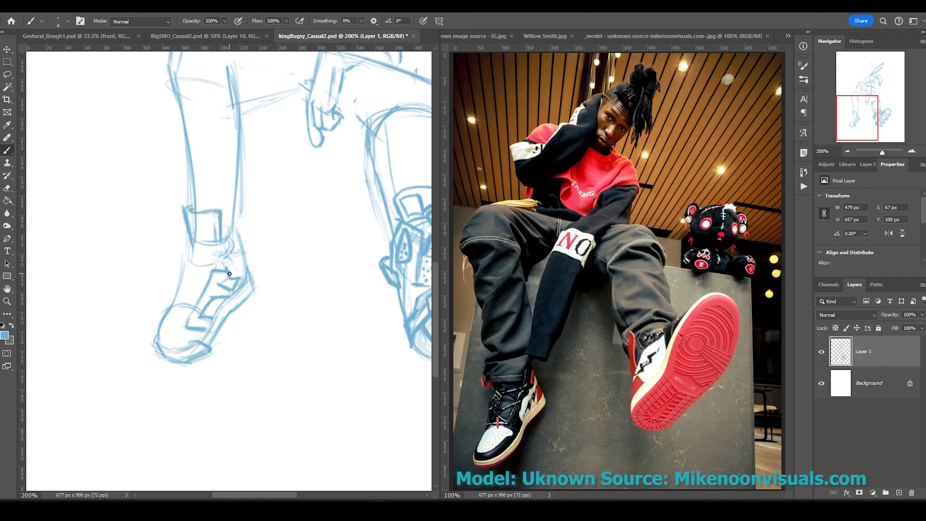
mouse_move(239, 231)
mouse_down()
mouse_move(221, 217)
mouse_move(236, 242)
mouse_up()
drag(204, 219, 214, 235)
drag(189, 218, 194, 234)
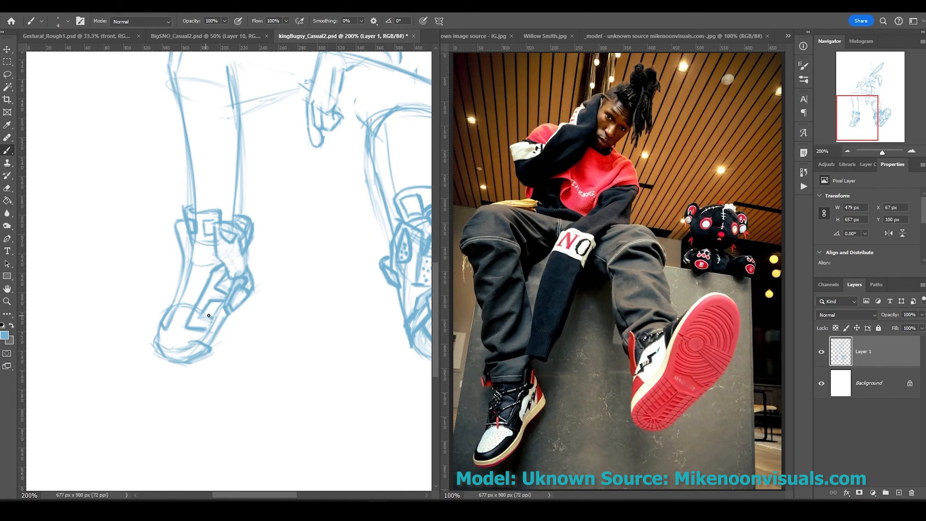
drag(182, 282, 212, 271)
drag(178, 299, 214, 272)
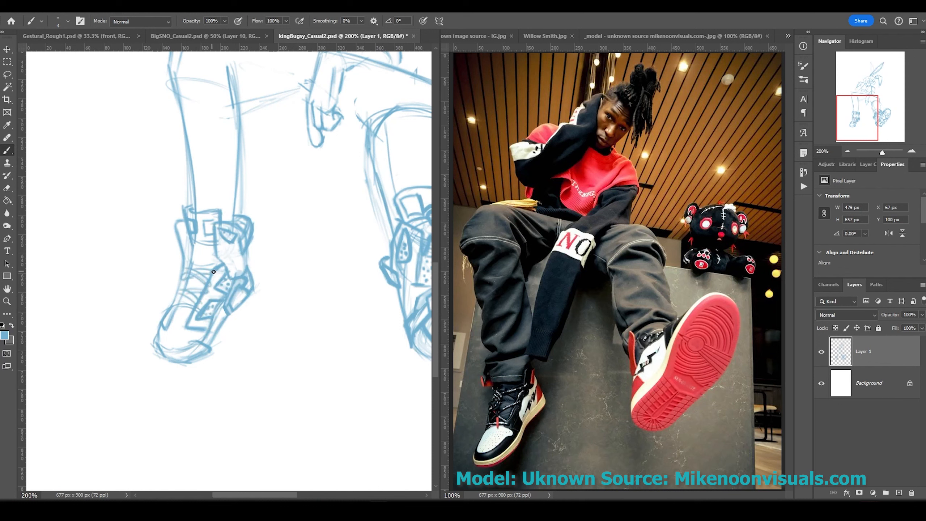
drag(232, 171, 141, 375)
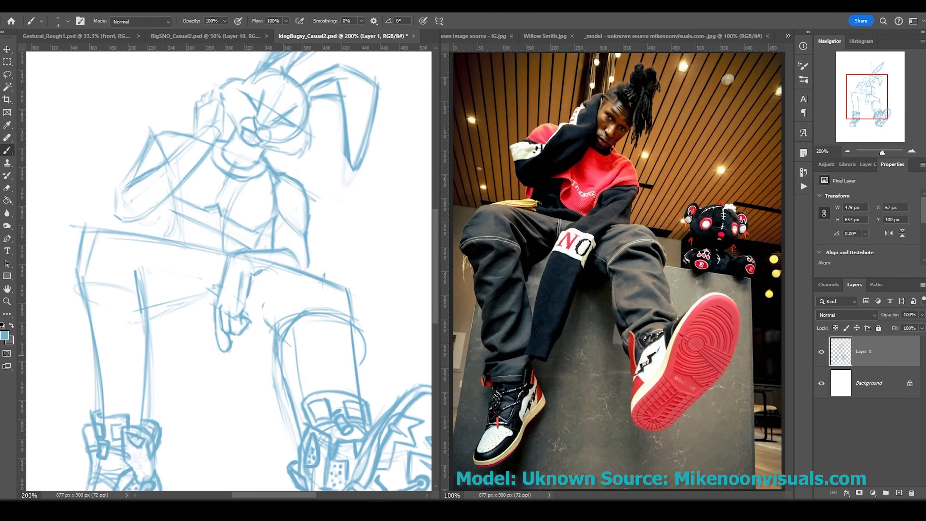
On a new layer, draw straight guide lines at knee level and down the bench sides.
ctrl+alt+click(287, 270)
key(ctrl+shift+alt+n)
click(87, 262)
shift+click(336, 306)
shift+click(339, 487)
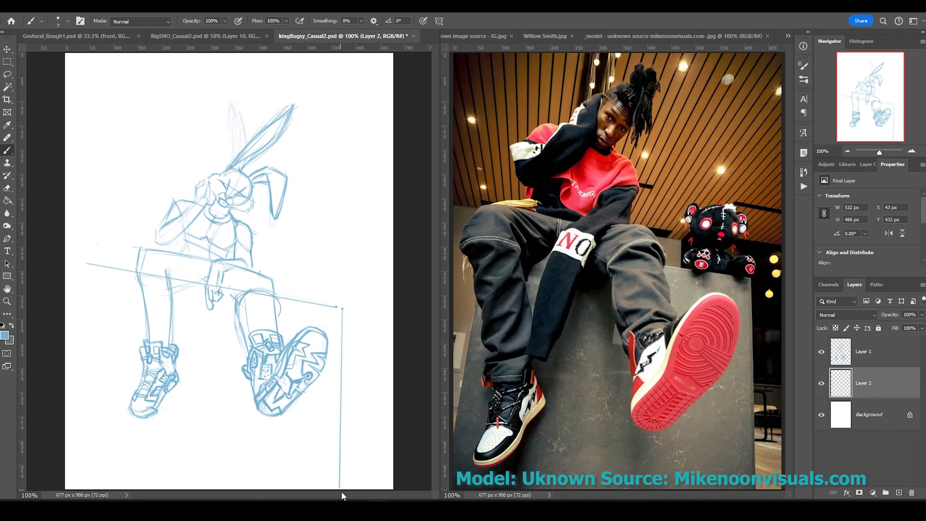
click(87, 262)
shift+click(65, 448)
key(ctrl+z)
Add a long line across the canvas and several slanted perspective lines for the ceiling slats.
click(347, 309)
shift+click(361, 488)
click(401, 271)
shift+click(47, 208)
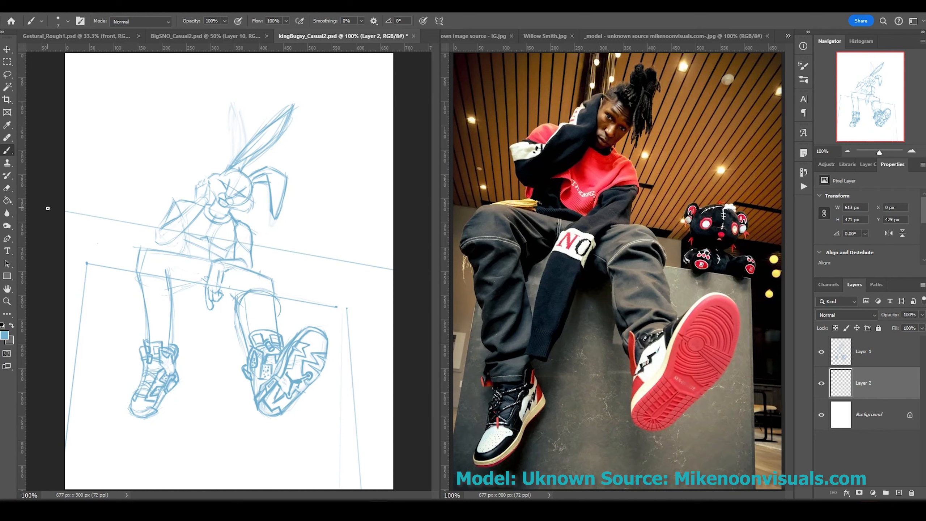
click(393, 88)
shift+click(317, 256)
click(198, 52)
shift+click(157, 227)
key(ctrl+minus)
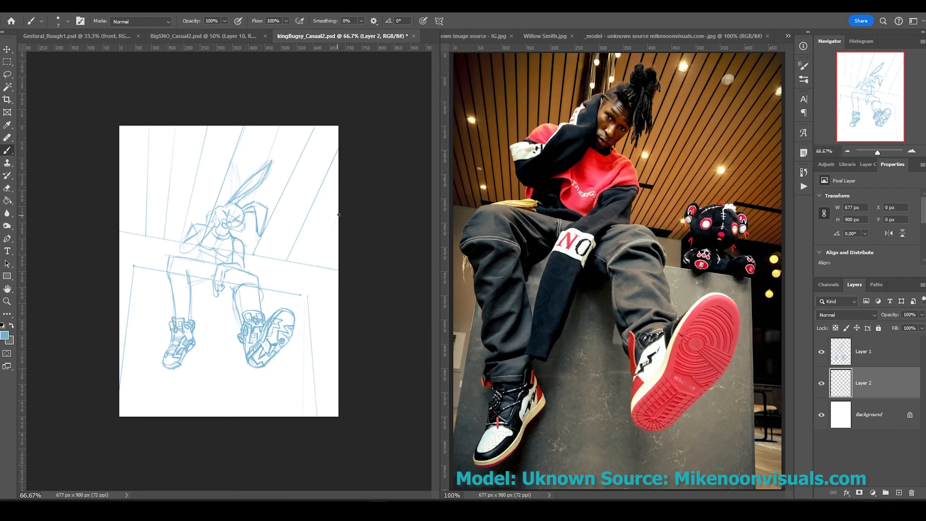
On a new layer, sketch a teddy bear's head, eyes and body beside the rabbit.
key(ctrl+plus)
key(ctrl+plus)
key(ctrl+plus)
key(ctrl+shift+alt+n)
drag(328, 252, 310, 285)
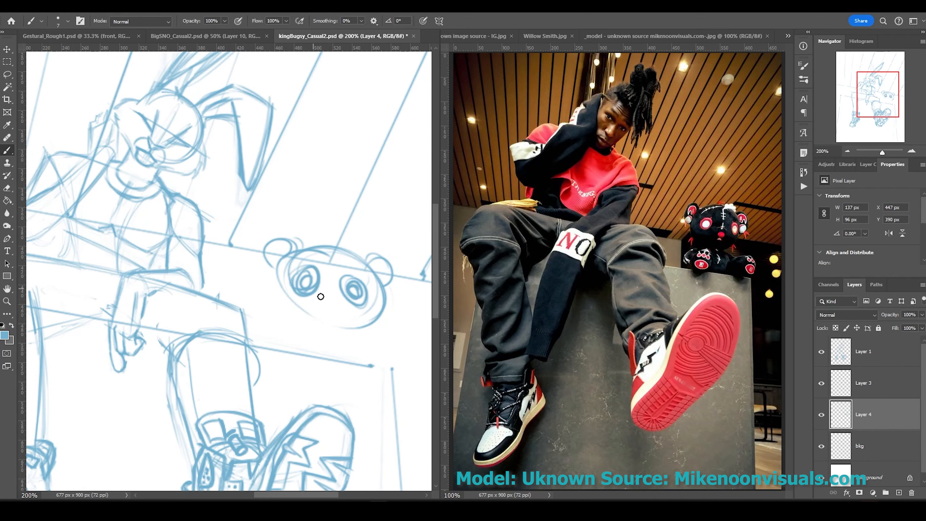
mouse_move(292, 329)
mouse_down()
mouse_move(290, 307)
mouse_move(386, 290)
mouse_move(263, 246)
mouse_move(266, 292)
mouse_move(312, 292)
mouse_up()
drag(270, 309, 285, 332)
drag(277, 266, 313, 317)
drag(364, 339, 381, 352)
drag(288, 339, 299, 348)
drag(219, 201, 340, 201)
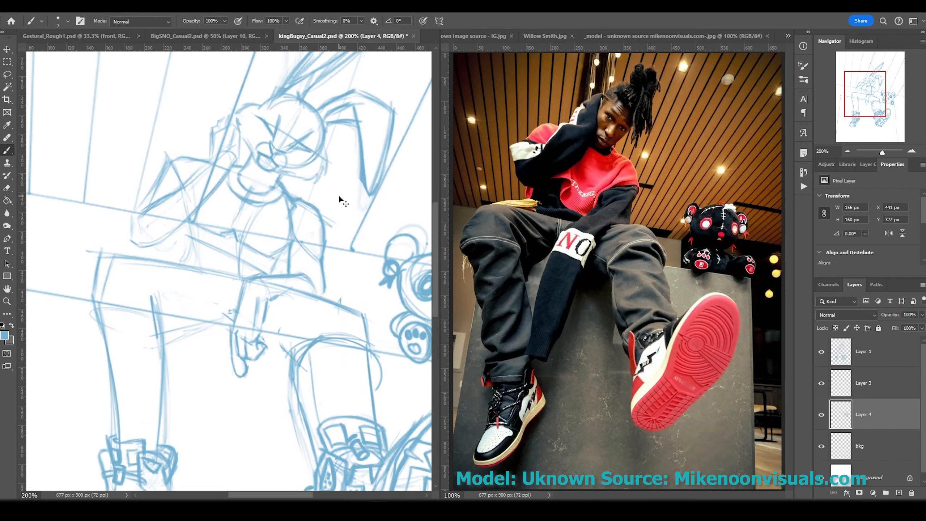
Save the document and rename the bear's layer to 'stuffed animal'.
key(ctrl+s)
text(stuffed animal)
key(Return)
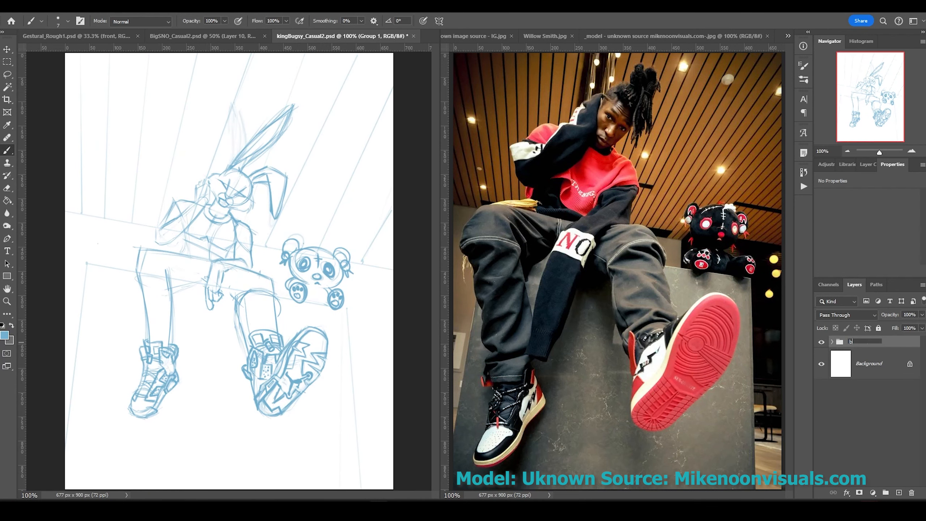
key(ctrl+t)
Scale the sketch copy to about 127% and reshape the selected left shoe.
drag(338, 417, 367, 455)
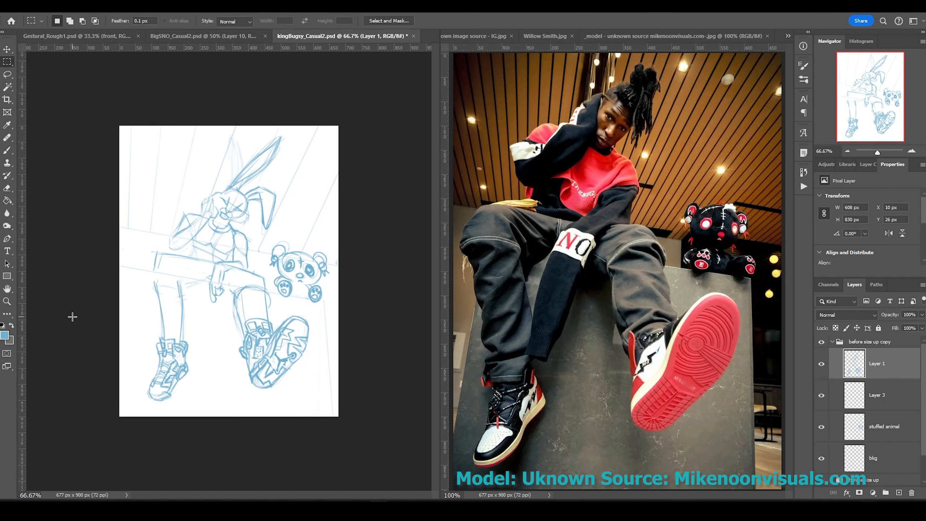
key(b)
key(alt+bracketleft)
key(alt+bracketleft)
key(alt+bracketleft)
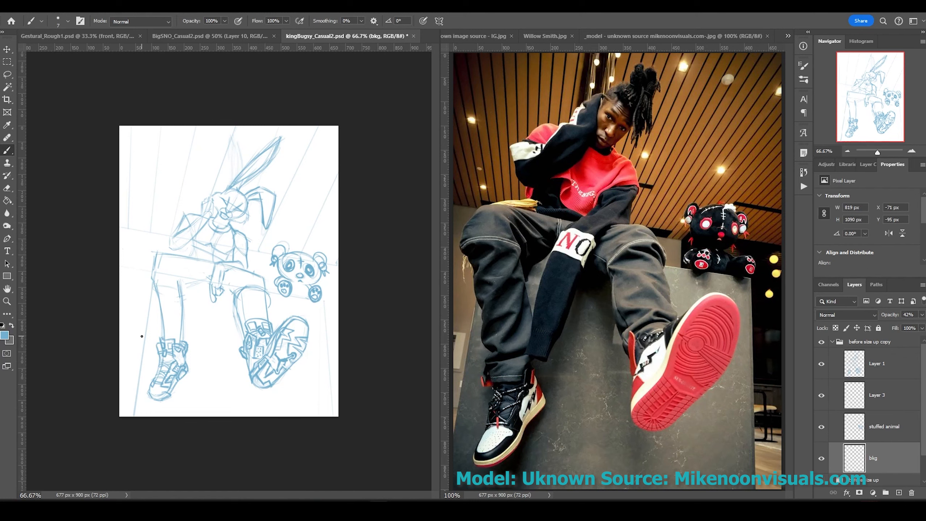
key(m)
drag(124, 346, 217, 419)
key(alt+bracketright)
key(alt+bracketright)
key(alt+bracketright)
key(ctrl+t)
drag(141, 424, 142, 426)
key(Return)
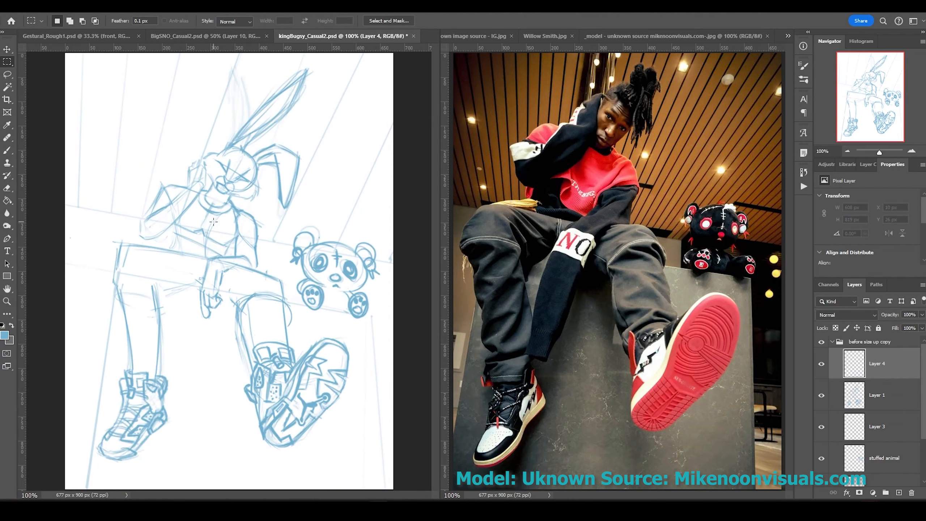
Hatch shading on the left thigh and rename that layer 'shorts'.
key(b)
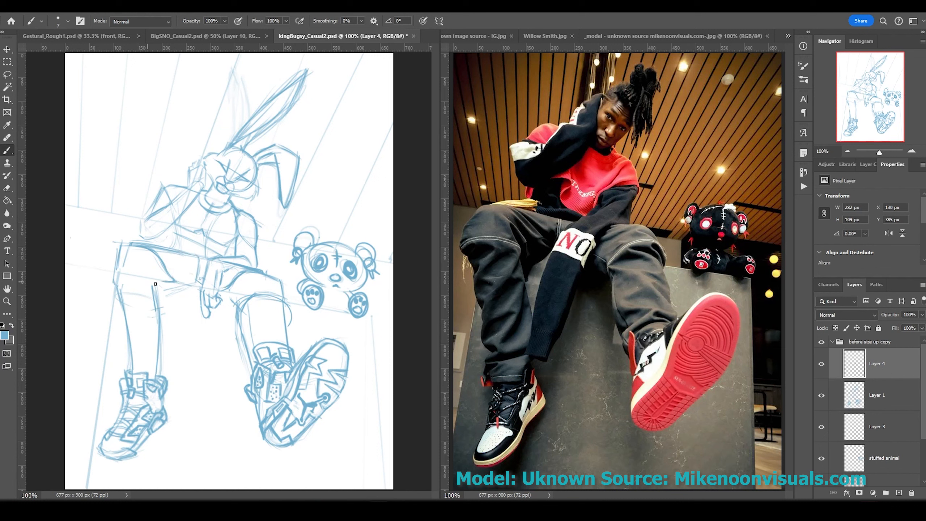
drag(124, 307, 129, 287)
key(alt+bracketleft)
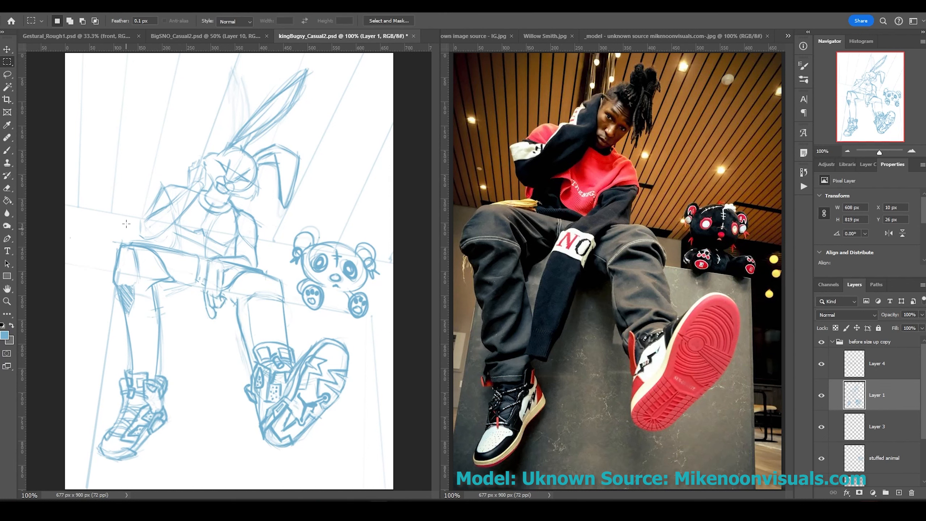
ctrl+click(196, 272)
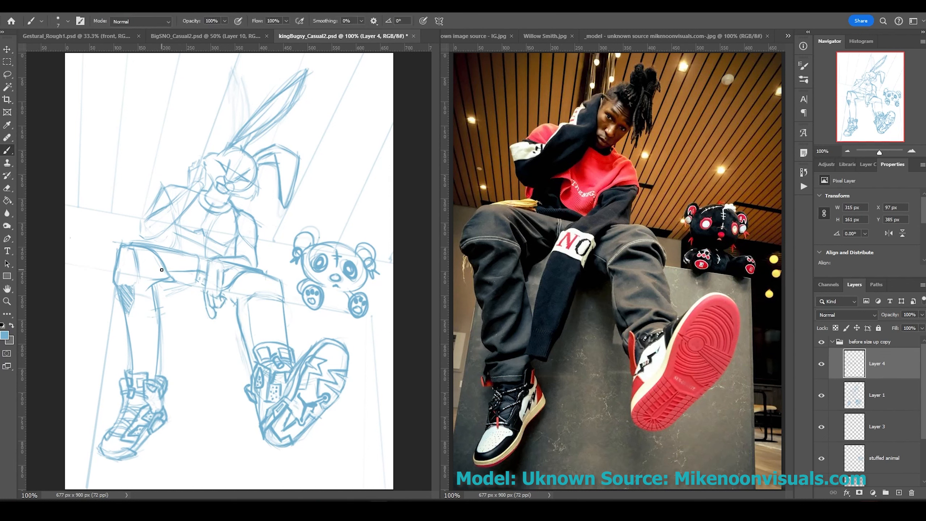
text(shorts)
key(Return)
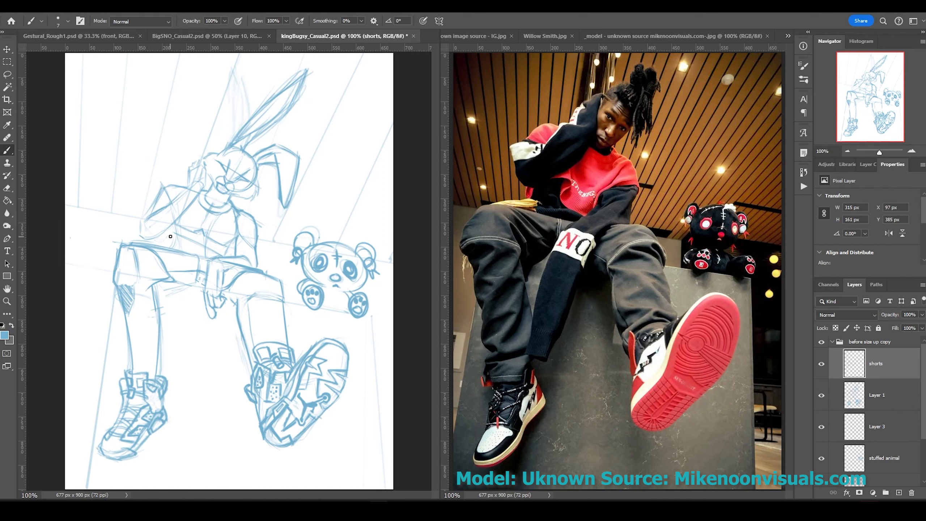
Draw red sweatshirt strokes on a new 'sweatshirt' layer above 'shorts', adjusting the bkg layer.
key(ctrl+shift+alt+n)
drag(208, 256, 167, 240)
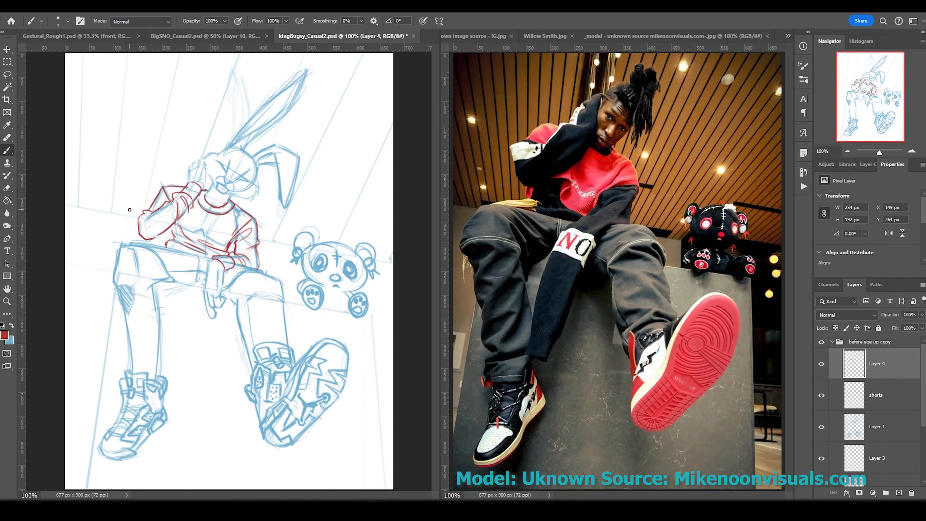
click(867, 397)
key(x)
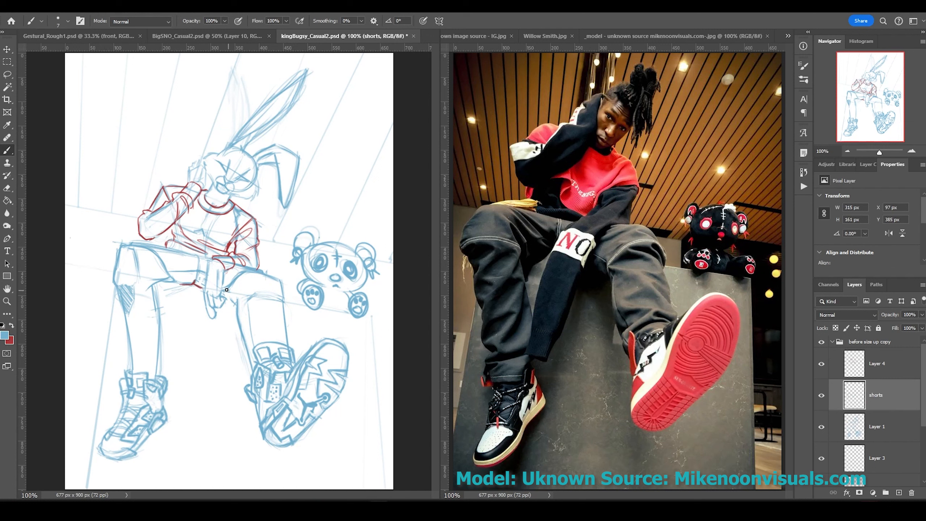
scroll(875, 401, down, 3)
click(875, 448)
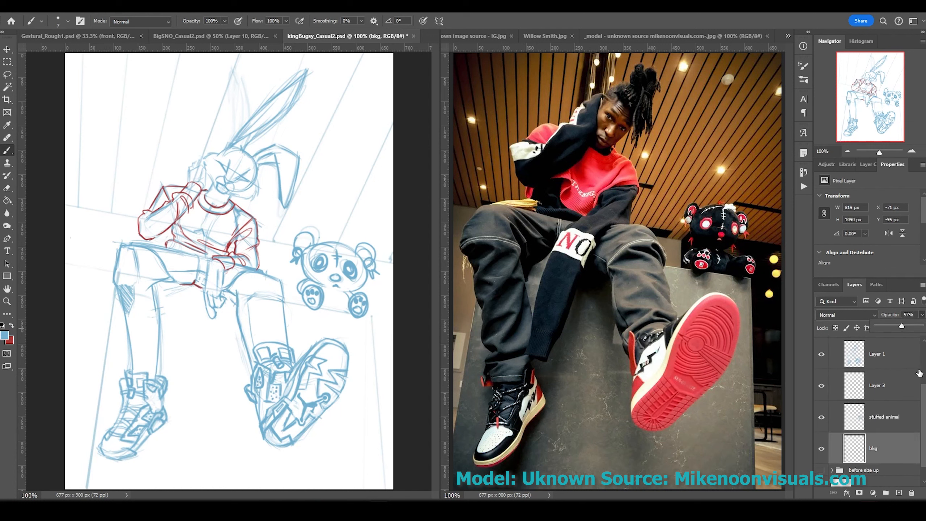
scroll(919, 373, up, 3)
click(883, 363)
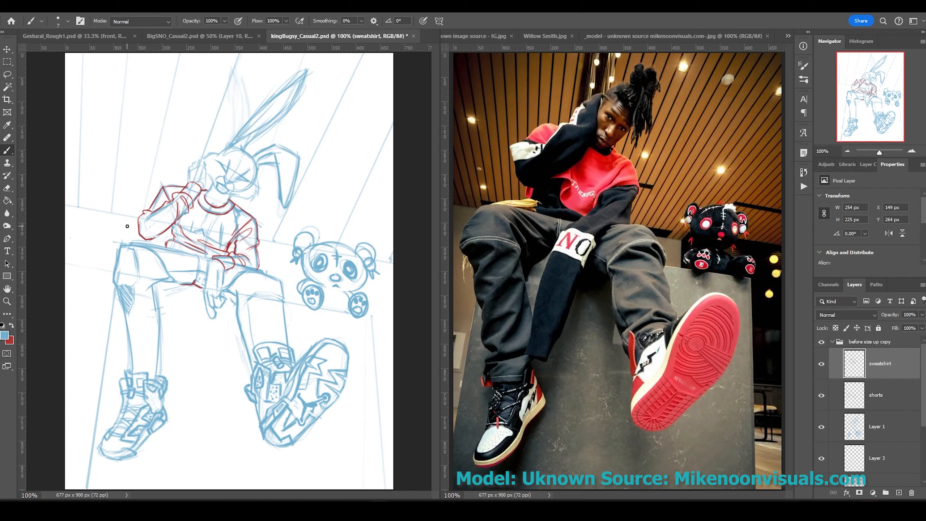
ctrl+click(263, 283)
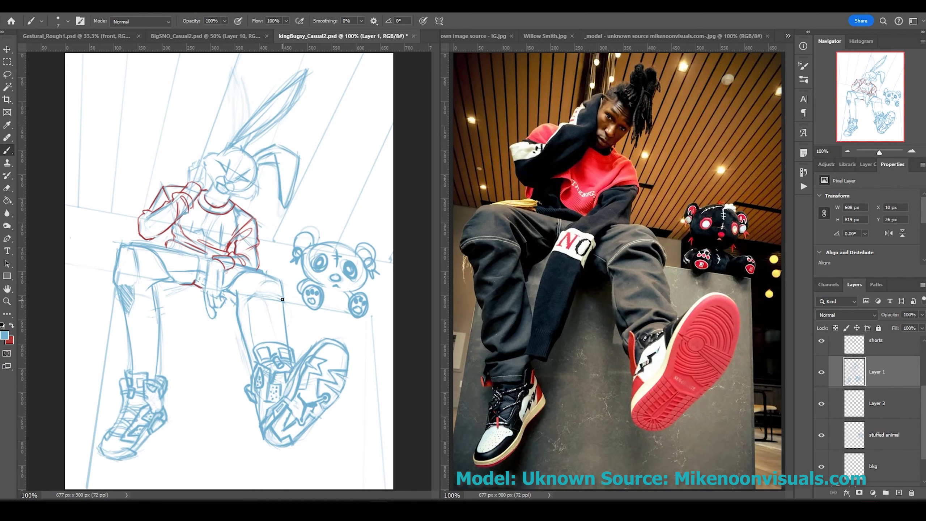
On a new layer, ink the near leg's contour in black over the blue sketch.
key(ctrl+shift+alt+n)
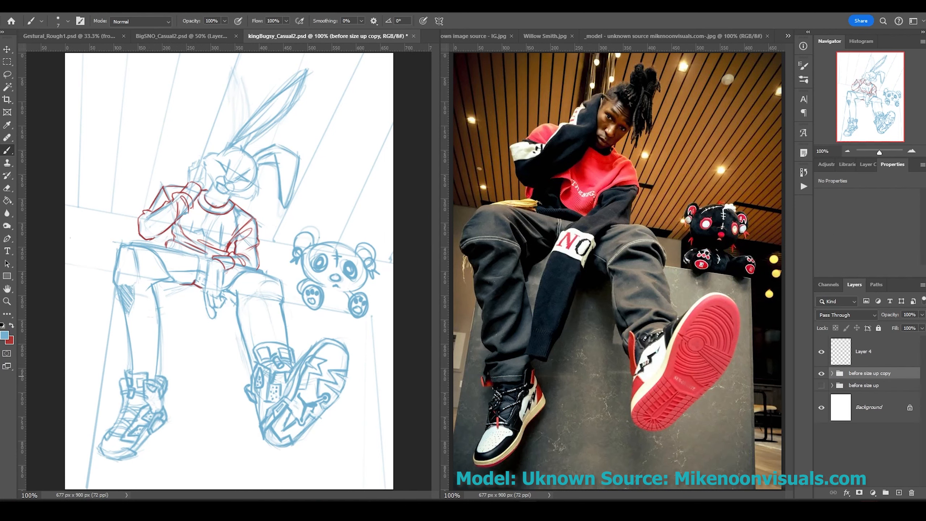
key(ctrl+plus)
drag(381, 269, 277, 157)
drag(330, 119, 253, 119)
drag(253, 119, 229, 94)
Ink the rabbit's shoulder, sleeve and collar outline in black.
drag(320, 114, 356, 324)
drag(359, 272, 333, 291)
drag(312, 198, 361, 269)
drag(339, 234, 314, 257)
drag(252, 177, 311, 198)
Ink the hand, forearm and sleeve contours.
drag(343, 307, 303, 272)
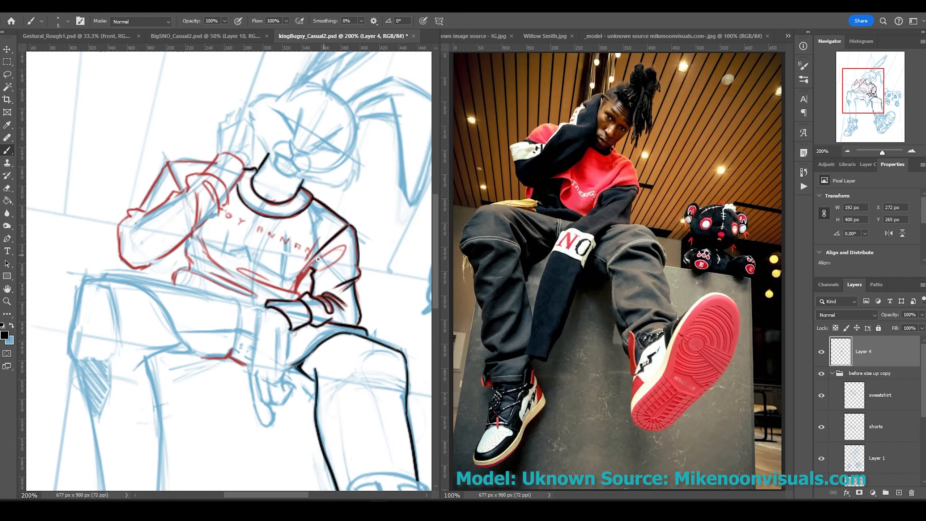
drag(347, 247, 277, 292)
drag(285, 282, 239, 268)
drag(198, 235, 256, 295)
drag(197, 237, 180, 257)
Ink the collar, upper arm and thigh lines.
drag(242, 171, 212, 205)
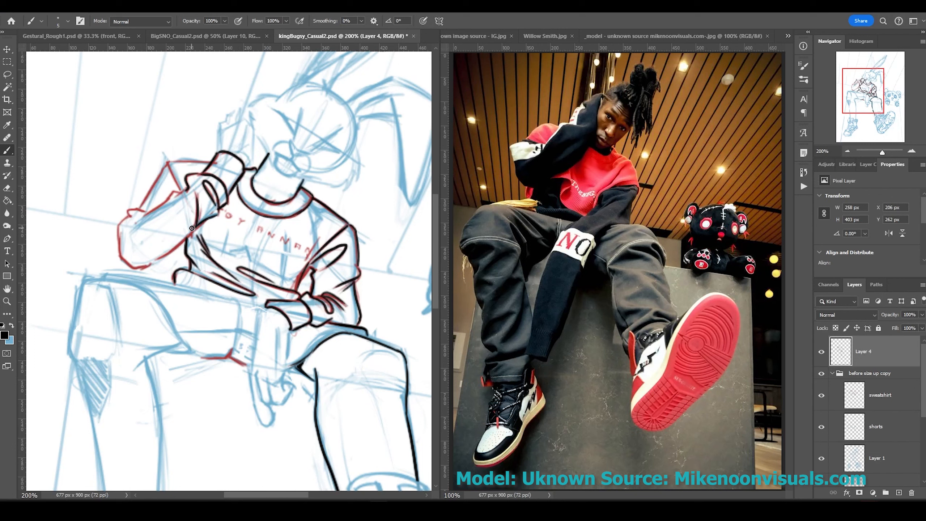
drag(190, 233, 197, 182)
mouse_move(168, 163)
mouse_down()
mouse_move(128, 210)
mouse_move(190, 252)
mouse_up()
drag(103, 276, 233, 301)
drag(235, 297, 238, 331)
Ink the thigh, waistband and hand outlines.
drag(156, 293, 193, 352)
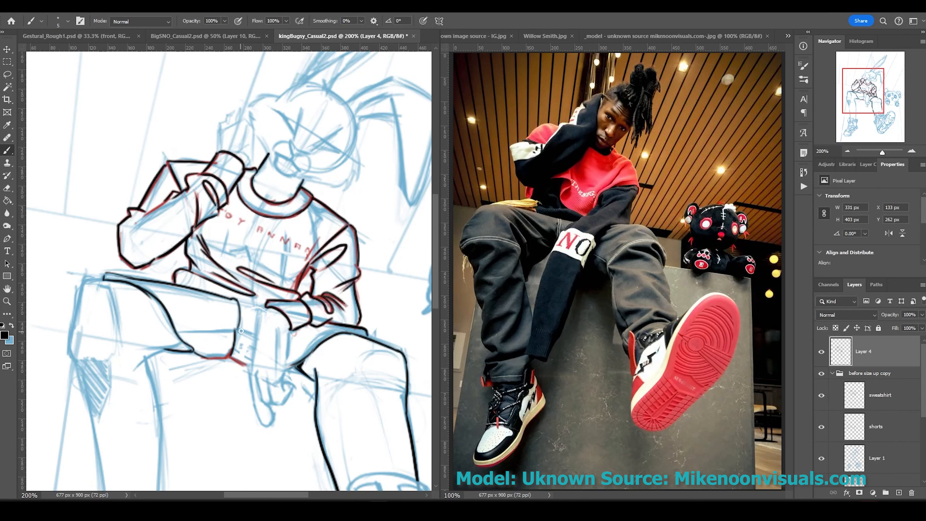
drag(235, 329, 231, 357)
drag(193, 351, 209, 360)
drag(178, 329, 256, 335)
drag(288, 327, 296, 408)
drag(252, 308, 272, 434)
drag(271, 433, 294, 411)
Collapse the 'before size up copy' group and add more leg strokes.
click(832, 373)
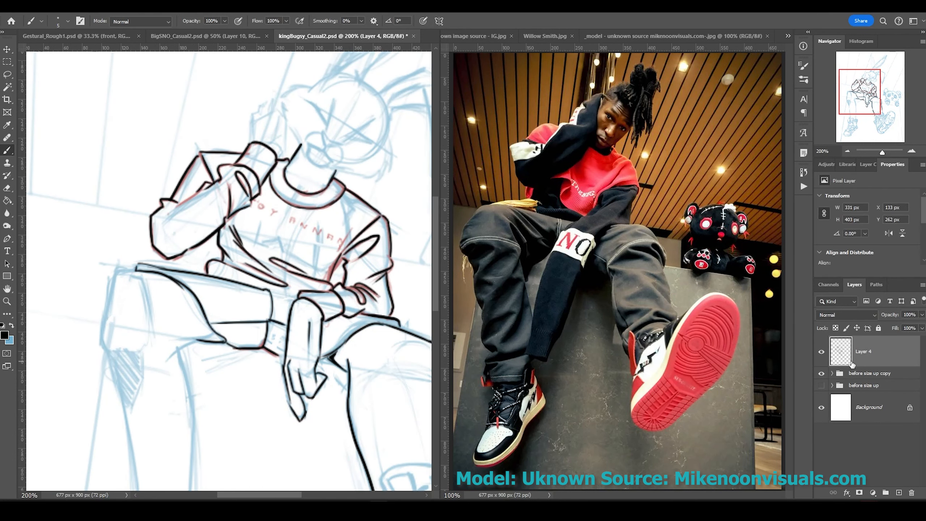
drag(106, 270, 141, 361)
drag(174, 334, 209, 452)
scroll(230, 270, down, 5)
mouse_move(170, 301)
mouse_down()
mouse_move(128, 298)
mouse_move(138, 255)
mouse_up()
Outline the left sneaker's collar, tongue and laces.
mouse_move(124, 248)
mouse_down()
mouse_move(169, 252)
mouse_move(164, 261)
mouse_up()
drag(168, 271, 188, 288)
drag(189, 255, 199, 312)
mouse_move(160, 301)
mouse_down()
mouse_move(180, 330)
mouse_move(209, 336)
mouse_up()
mouse_move(176, 373)
mouse_down()
mouse_move(209, 344)
mouse_move(182, 360)
mouse_up()
Ink the left sneaker's side panels and toe cap.
drag(178, 366, 140, 412)
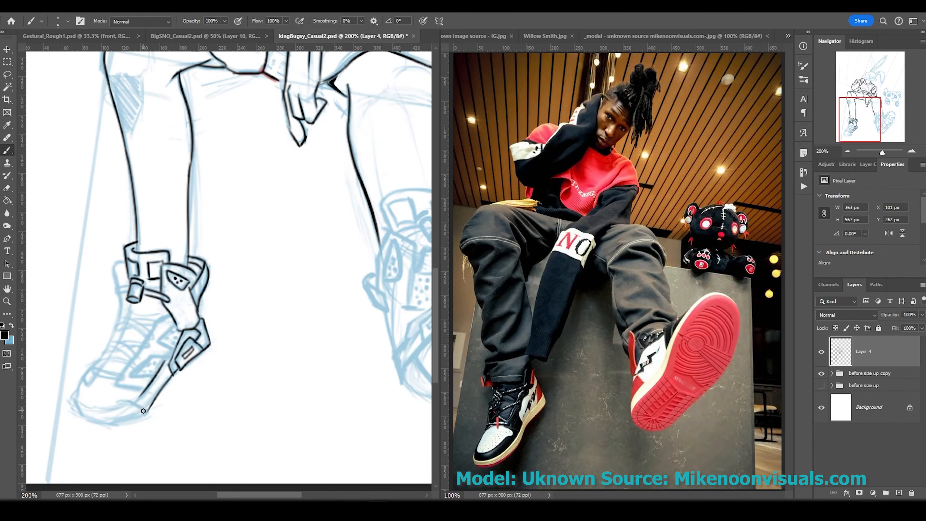
drag(75, 399, 144, 411)
drag(97, 353, 77, 400)
drag(115, 285, 95, 352)
drag(170, 313, 120, 375)
drag(129, 376, 172, 352)
Ink the left sneaker's side contour, crossing laces and extra lace lines.
mouse_move(119, 292)
mouse_down()
mouse_move(84, 381)
mouse_move(135, 341)
mouse_up()
drag(128, 348, 149, 338)
drag(113, 313, 152, 333)
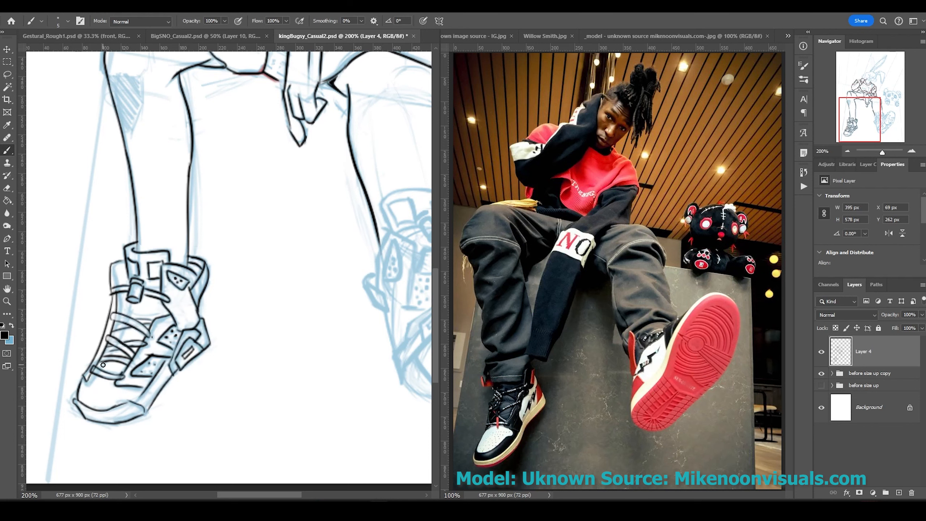
drag(102, 351, 129, 371)
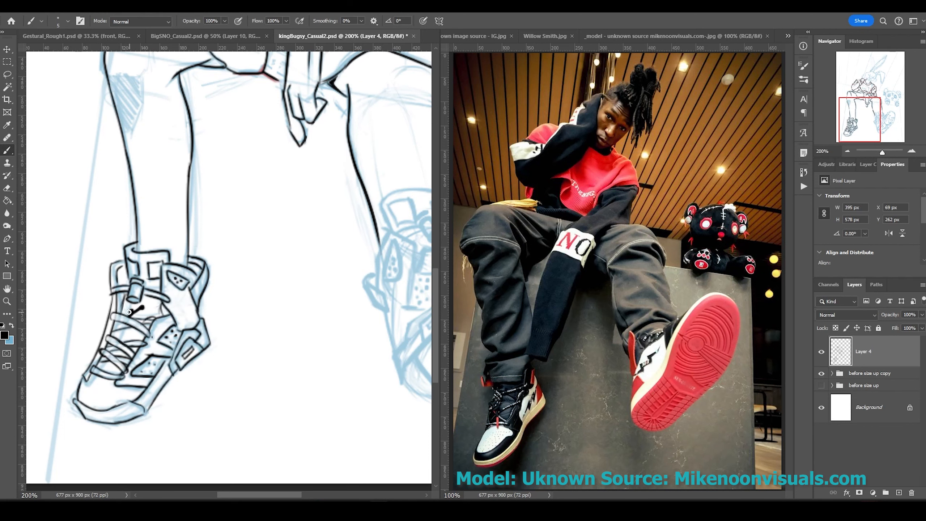
Ink the pants cuff and the right sneaker's outline.
drag(263, 277, 131, 308)
drag(251, 255, 333, 259)
drag(257, 233, 284, 256)
mouse_move(303, 237)
mouse_down()
mouse_move(327, 256)
mouse_move(308, 271)
mouse_up()
drag(293, 283, 278, 337)
drag(264, 273, 259, 343)
mouse_move(284, 305)
mouse_down()
mouse_move(304, 308)
mouse_move(305, 334)
mouse_up()
Ink the right sneaker's sole and lightning-bolt logo.
mouse_move(317, 332)
mouse_down()
mouse_move(364, 239)
mouse_move(375, 248)
mouse_up()
drag(356, 317, 399, 248)
mouse_move(365, 277)
mouse_down()
mouse_move(305, 275)
mouse_move(383, 252)
mouse_up()
mouse_move(383, 255)
mouse_down()
mouse_move(340, 275)
mouse_move(323, 334)
mouse_up()
drag(363, 307, 324, 361)
drag(361, 331, 281, 391)
drag(284, 350, 246, 401)
mouse_move(261, 341)
mouse_down()
mouse_move(230, 381)
mouse_move(237, 364)
mouse_up()
drag(308, 380, 217, 401)
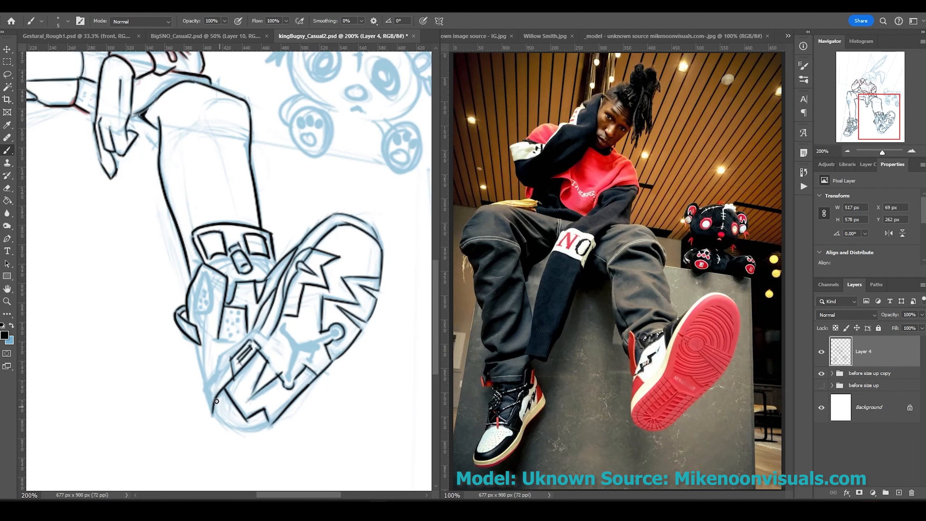
mouse_move(231, 345)
mouse_down()
mouse_move(204, 411)
mouse_move(268, 331)
mouse_move(334, 218)
mouse_up()
Rotate the canvas sideways to ink a sole stroke, then reset the view upright.
key(r)
drag(308, 172, 341, 228)
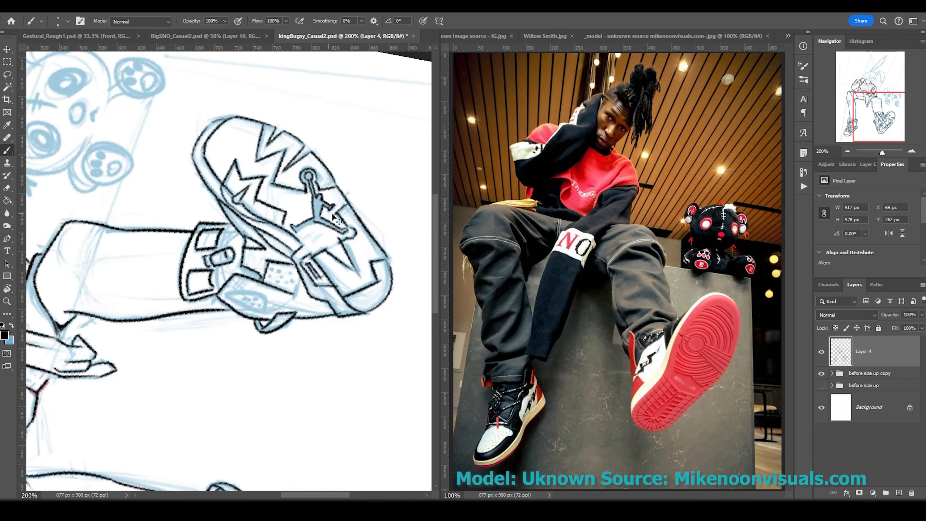
drag(263, 294, 223, 316)
key(Escape)
scroll(219, 218, up, 5)
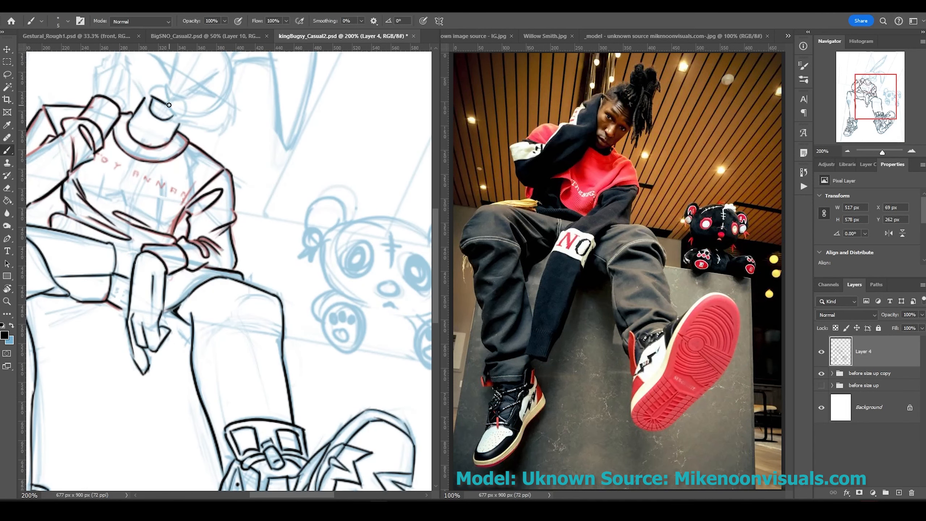
Ink the hat, head and ear outlines.
drag(155, 91, 185, 110)
drag(189, 120, 197, 233)
drag(126, 174, 121, 218)
drag(124, 153, 93, 203)
drag(235, 166, 228, 199)
drag(157, 233, 279, 131)
drag(277, 144, 317, 255)
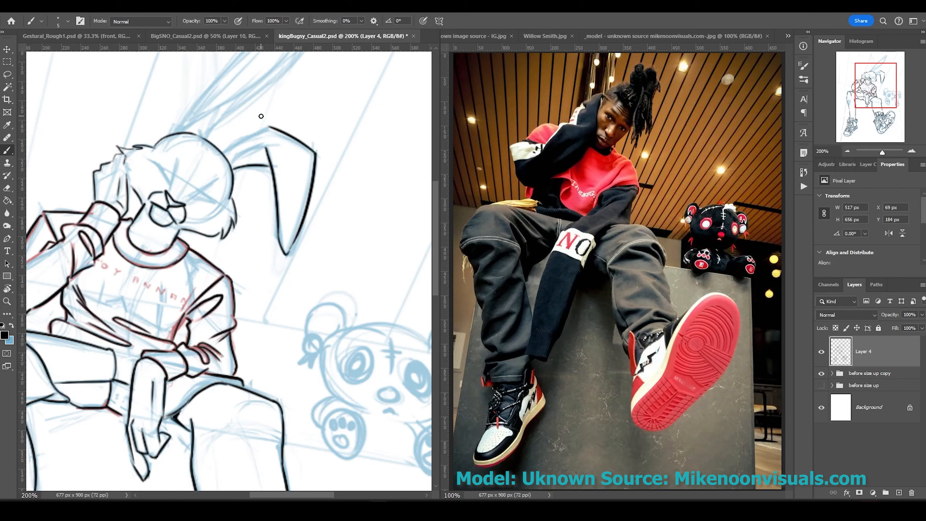
drag(222, 151, 307, 126)
With the canvas rotated, ink the long ears, closed eyes and ear tip.
key(r)
drag(306, 126, 85, 193)
drag(84, 128, 224, 286)
drag(121, 168, 213, 268)
drag(291, 252, 279, 275)
drag(252, 287, 280, 295)
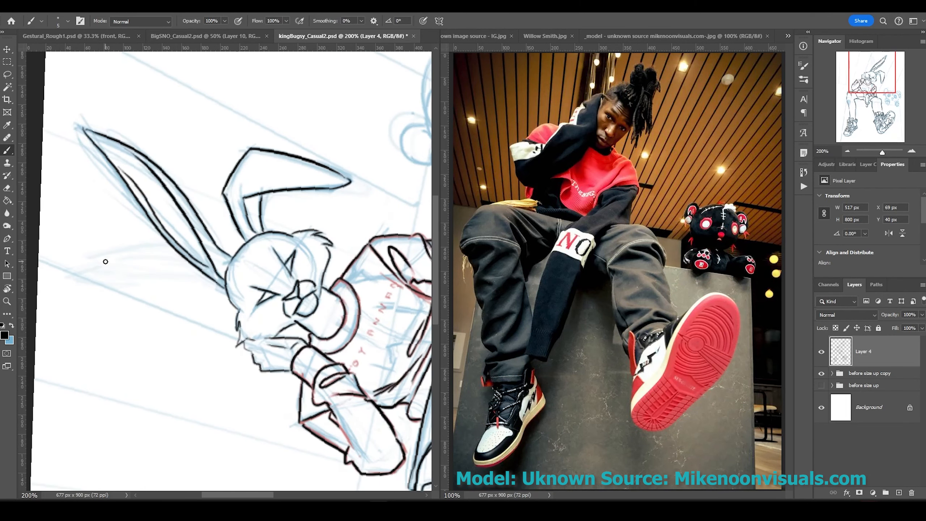
key(Escape)
scroll(219, 255, down, 5)
drag(271, 210, 351, 303)
Ink the teddy bear's head, ears, face, paws and body.
drag(361, 219, 397, 266)
drag(255, 205, 237, 248)
drag(281, 233, 292, 262)
drag(321, 223, 323, 255)
drag(334, 306, 356, 359)
mouse_move(255, 294)
mouse_down()
mouse_move(271, 343)
mouse_move(261, 310)
mouse_up()
drag(285, 337, 344, 347)
drag(315, 306, 348, 308)
Move the bkg layer out of the group, then add a small knee stroke on the linework layer.
key(ctrl+minus)
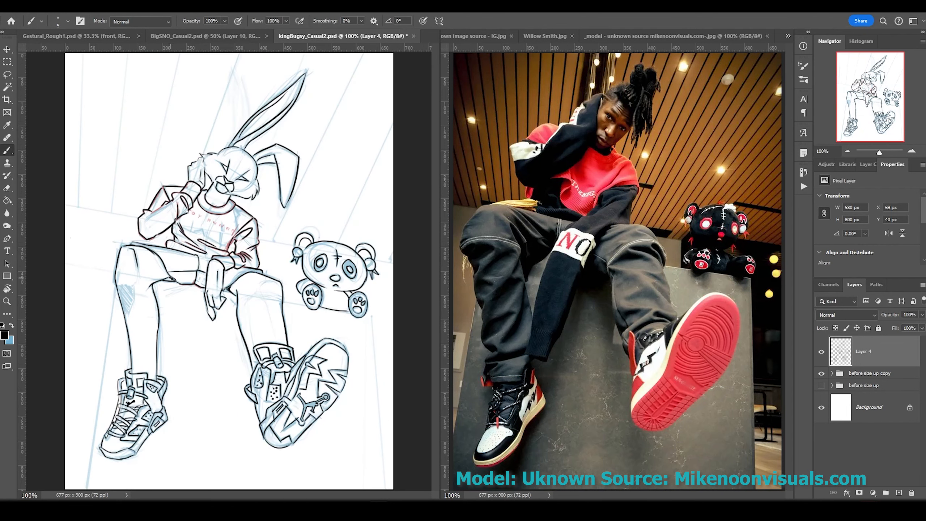
drag(137, 262, 139, 270)
click(832, 373)
scroll(871, 423, down, 5)
drag(865, 426, 827, 438)
scroll(838, 420, up, 5)
click(832, 374)
click(875, 351)
drag(262, 285, 273, 280)
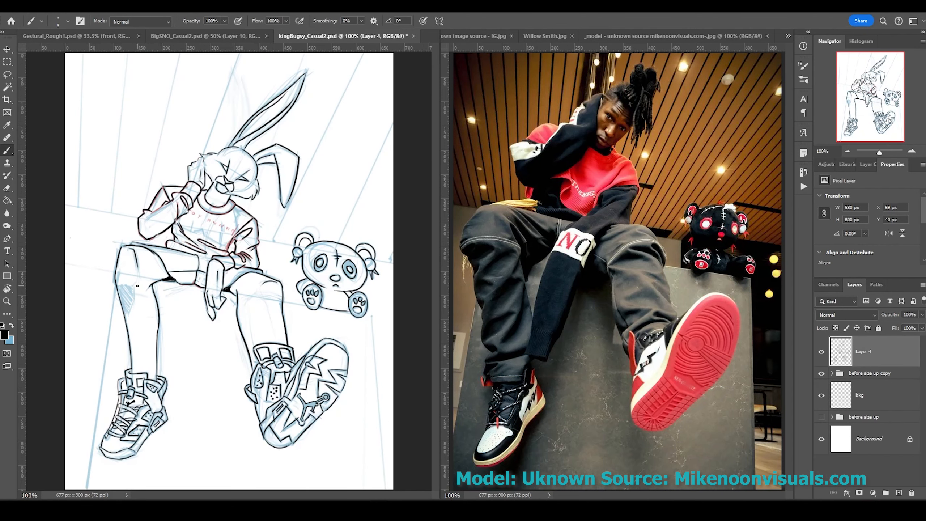
On a new Layer 5, ink the sock bands above the sneaker.
key(ctrl+shift+alt+n)
scroll(137, 286, up, 2)
drag(148, 317, 241, 334)
mouse_move(242, 316)
mouse_down()
mouse_move(237, 391)
mouse_move(227, 384)
mouse_up()
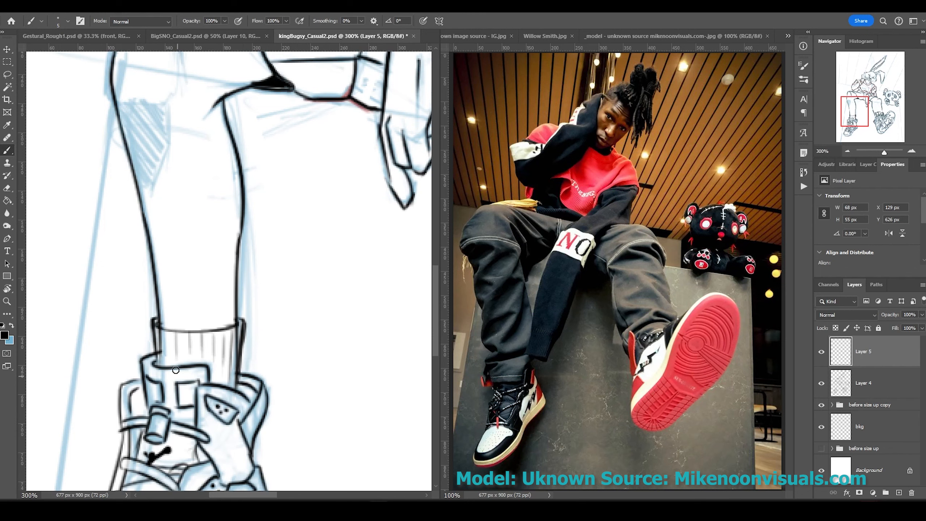
drag(364, 278, 142, 292)
mouse_move(356, 272)
mouse_down()
mouse_move(267, 263)
mouse_move(246, 365)
mouse_move(368, 299)
mouse_up()
key(ctrl+minus)
key(ctrl+minus)
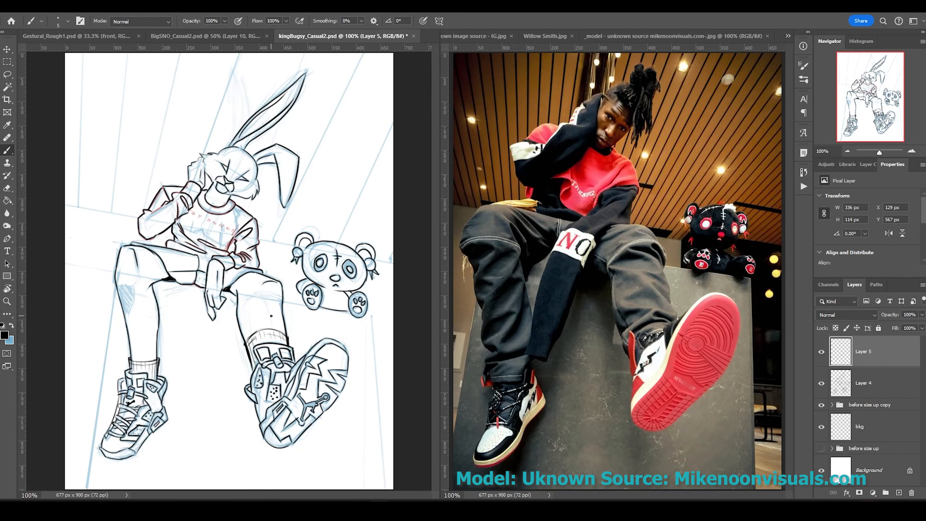
On a new layer, select the box face with the Polygonal Lasso by its four corners.
click(864, 449)
key(ctrl+shift+alt+n)
key(shift+l)
click(386, 490)
click(372, 315)
click(117, 273)
click(86, 490)
Close the lasso around the box face and fill it with a grey-brown Solid Color layer.
click(385, 490)
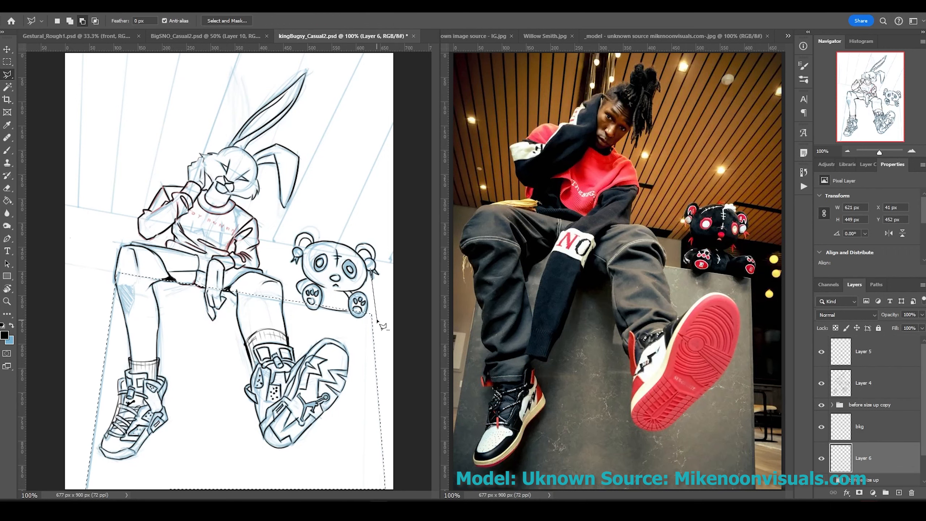
click(873, 493)
click(890, 279)
click(514, 272)
key(Return)
Group the sock and main linework layers, duplicate the group and merge the copy into one layer.
key(ctrl+minus)
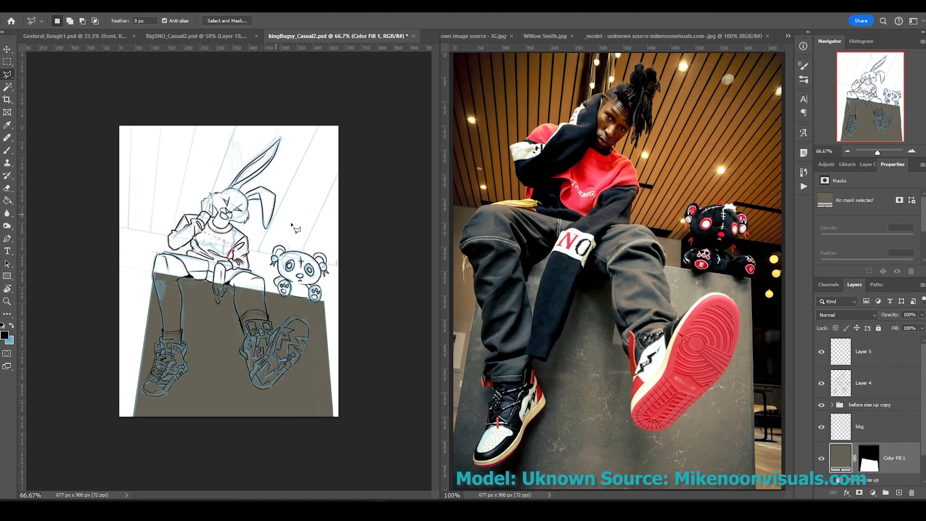
click(865, 356)
click(864, 383)
shift+click(866, 360)
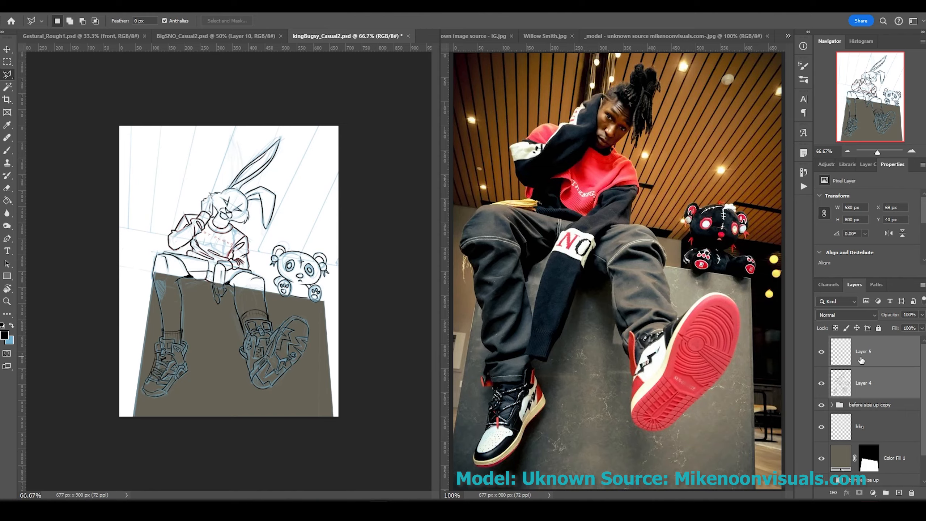
key(ctrl+g)
key(ctrl+j)
key(ctrl+e)
key(b)
key(ctrl+plus)
key(ctrl+plus)
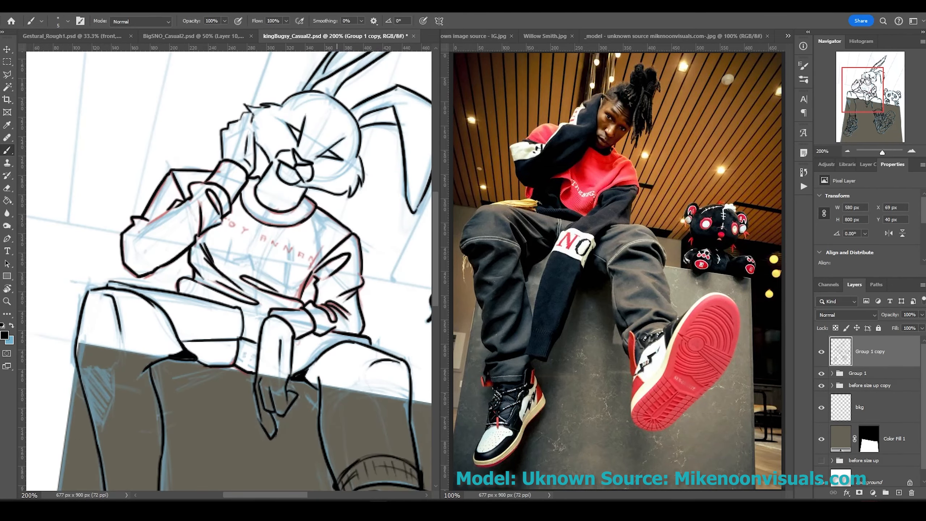
Lasso the backdrop band and fill it with a black Solid Color layer.
key(w)
key(ctrl+minus)
key(ctrl+minus)
click(894, 439)
click(898, 492)
click(860, 492)
click(893, 439)
key(ctrl+g)
key(l)
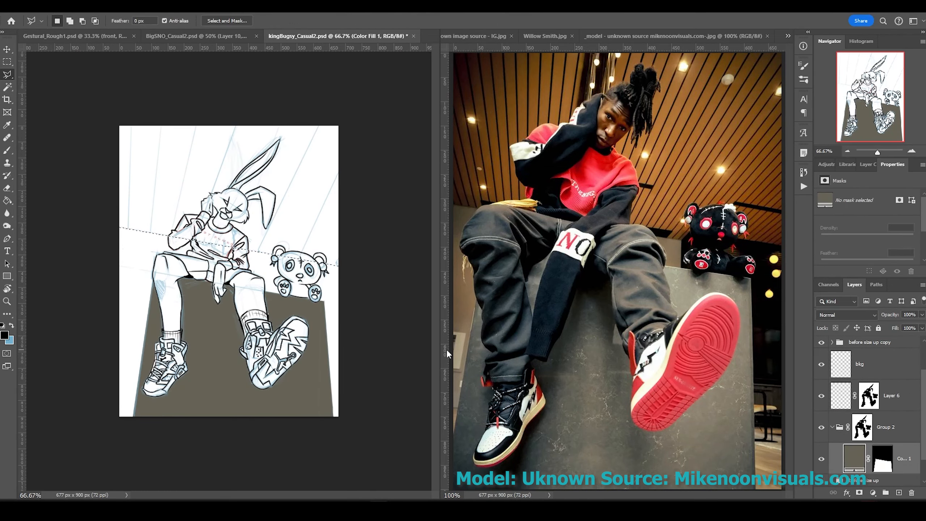
click(873, 493)
click(724, 205)
Spread an orange-brown radial gradient across the back wall on a new masked layer.
click(898, 492)
key(g)
click(130, 20)
click(724, 205)
click(475, 93)
drag(230, 183, 83, 161)
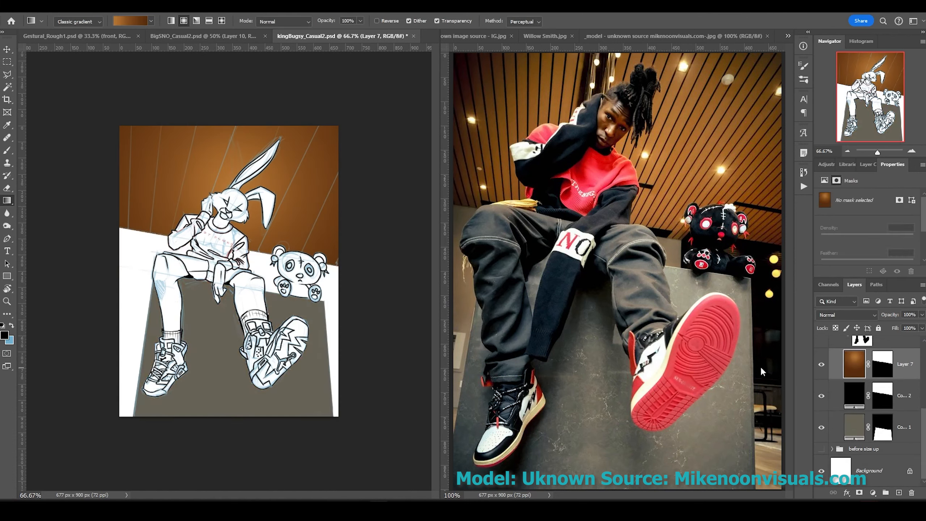
click(849, 411)
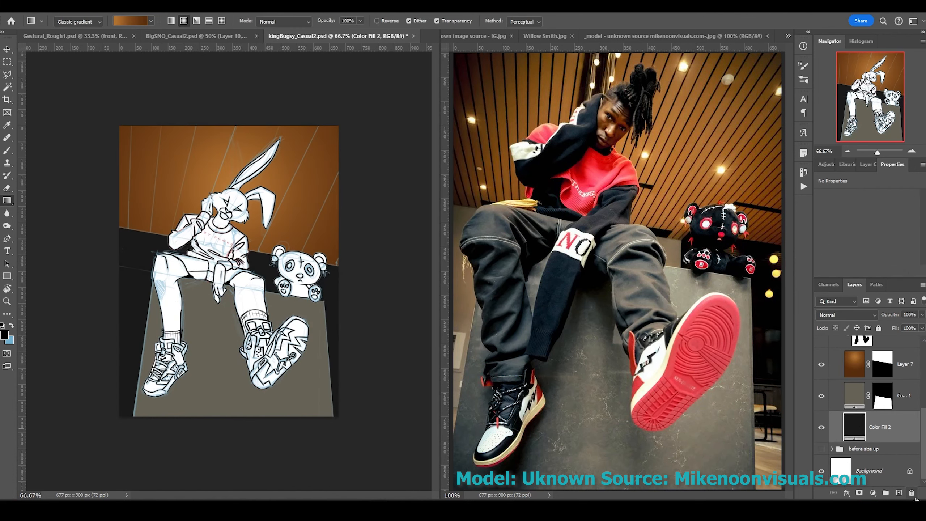
drag(852, 425, 852, 472)
scroll(875, 380, up, 10)
Bucket-fill the rabbit's interior with white on a new masked layer above the linework.
click(857, 373)
click(898, 492)
ctrl+click(868, 470)
alt+click(859, 492)
key(shift+g)
click(255, 301)
Add another black Solid Color fill layer and hide it.
click(871, 351)
click(872, 493)
click(886, 284)
drag(521, 306, 511, 330)
click(725, 205)
click(821, 352)
On a new layer above the white fill, shade the leg, shin, thigh, hand, knee and sleeve grey.
key(ctrl+plus)
key(ctrl+plus)
scroll(834, 389, down, 5)
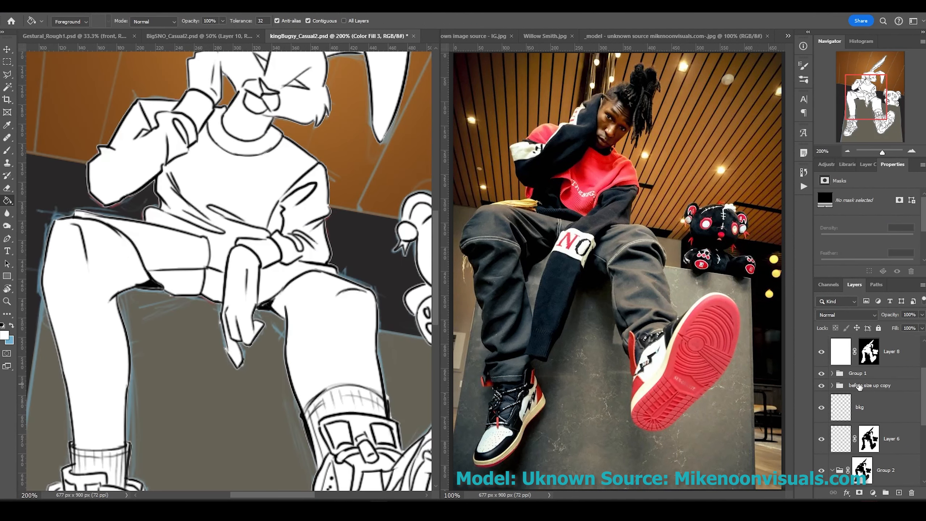
scroll(836, 418, up, 4)
click(882, 382)
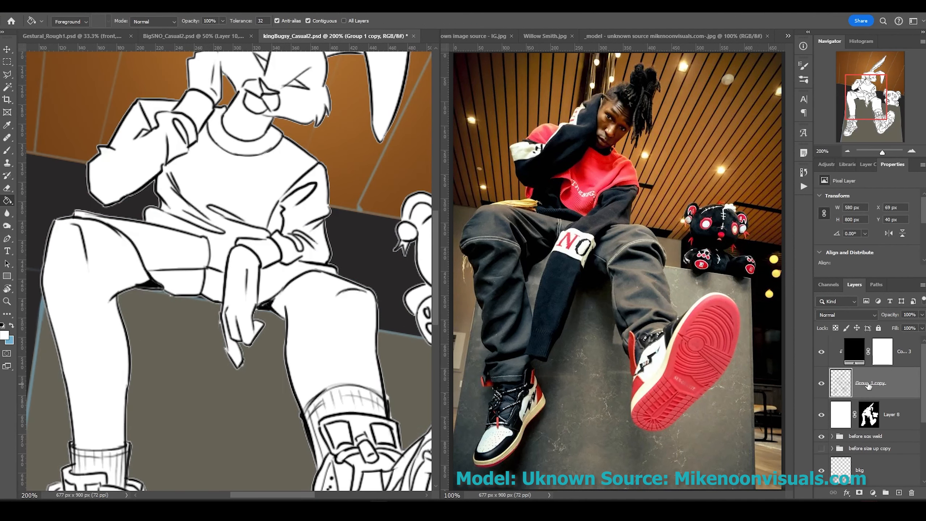
click(899, 493)
key(b)
mouse_move(277, 288)
mouse_down()
mouse_move(292, 307)
mouse_move(322, 468)
mouse_up()
mouse_move(338, 310)
mouse_down()
mouse_move(376, 316)
mouse_move(354, 318)
mouse_up()
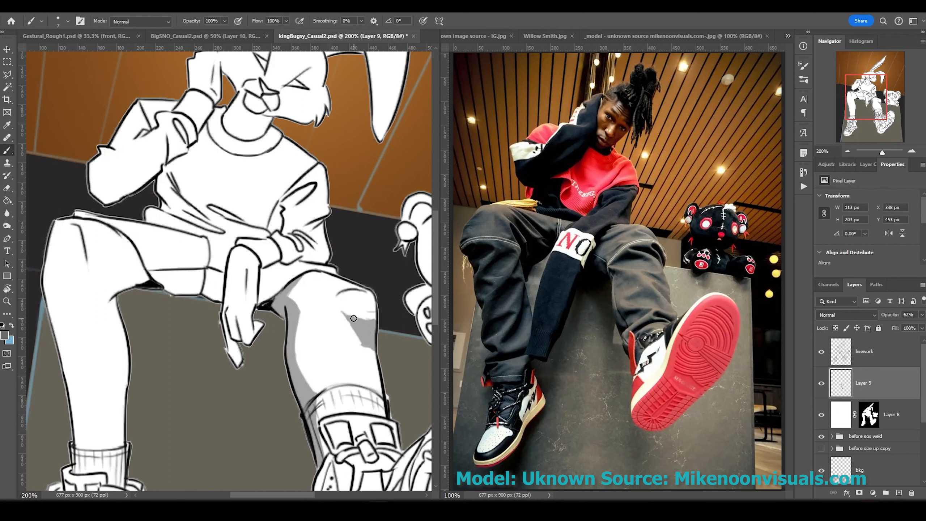
drag(297, 276, 233, 365)
drag(325, 266, 262, 248)
drag(277, 262, 308, 234)
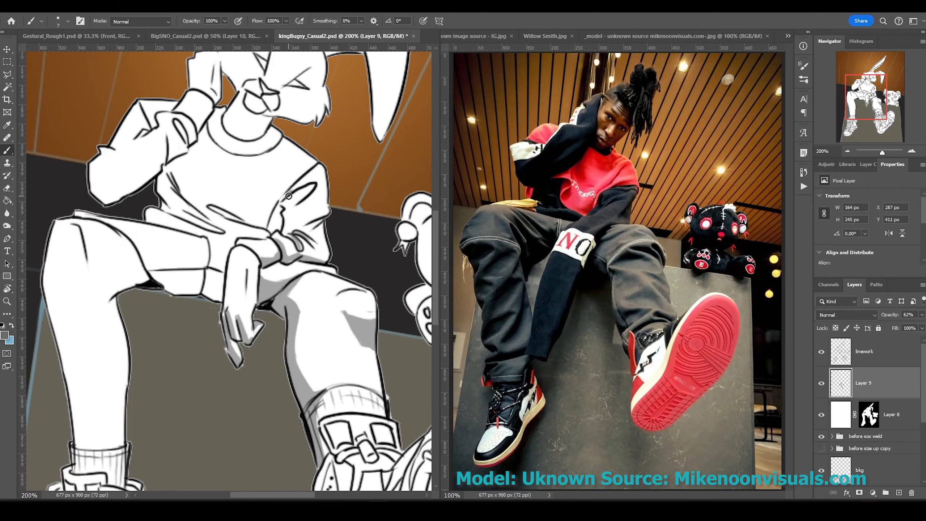
drag(306, 189, 268, 228)
Mask out the shirt fold, then shade the shirt, thighs, legs, arm, neck and collar grey.
key(alt+bracketleft)
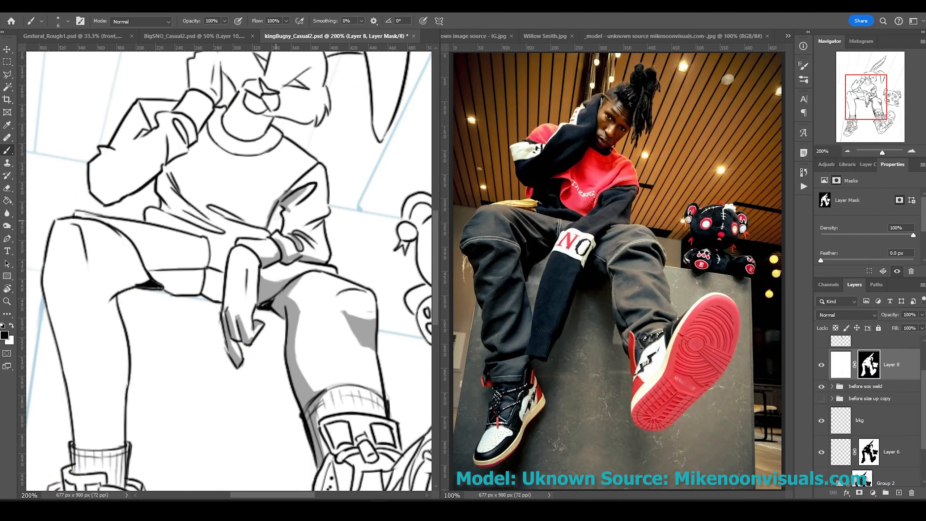
mouse_move(282, 207)
mouse_down()
mouse_move(271, 229)
mouse_move(219, 220)
mouse_move(146, 240)
mouse_up()
key(alt+bracketright)
mouse_move(175, 169)
mouse_down()
mouse_move(168, 210)
mouse_move(212, 230)
mouse_up()
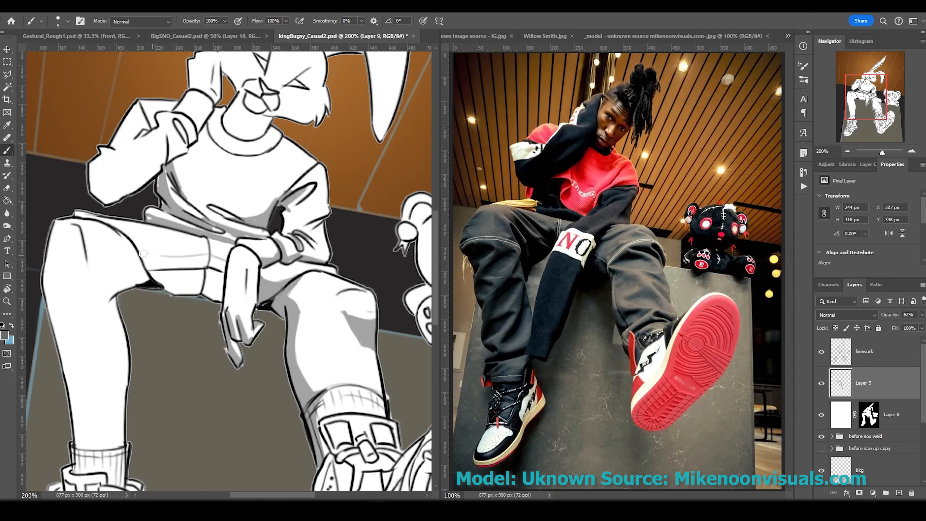
drag(146, 255, 213, 263)
drag(124, 233, 135, 292)
drag(66, 280, 51, 329)
drag(109, 302, 126, 442)
scroll(126, 328, up, 3)
drag(109, 204, 182, 256)
mouse_move(175, 211)
mouse_down()
mouse_move(255, 171)
mouse_move(207, 208)
mouse_up()
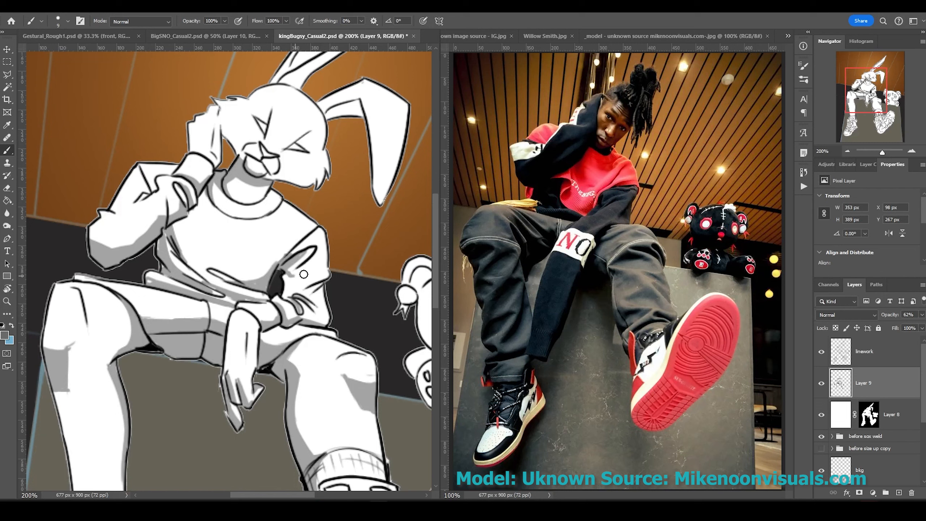
mouse_move(307, 274)
mouse_down()
mouse_move(241, 295)
mouse_move(182, 270)
mouse_up()
Paint grey shading on the lower shirt and inside the rabbit's ear.
key(ctrl+plus)
scroll(229, 270, up, 5)
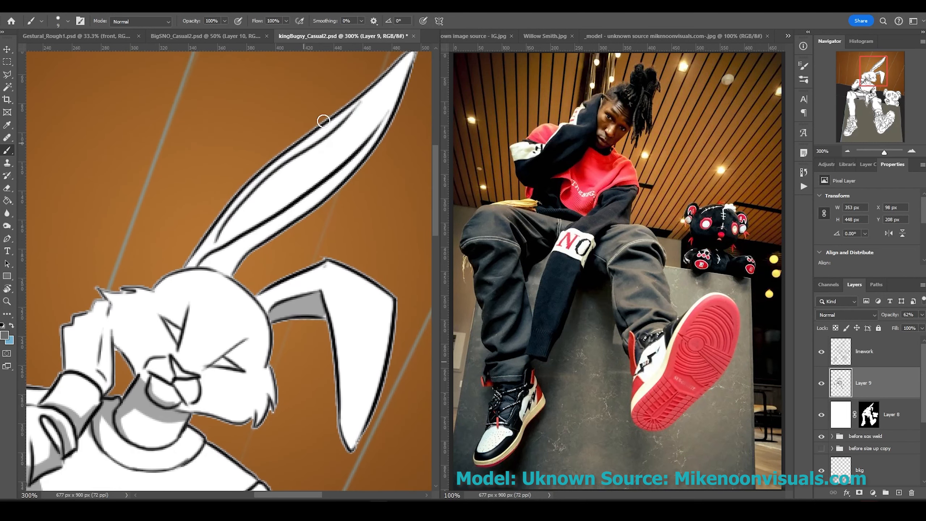
drag(219, 244, 387, 94)
mouse_move(398, 72)
mouse_down()
mouse_move(223, 237)
mouse_move(269, 376)
mouse_move(365, 332)
mouse_up()
key([)
key([)
key([)
key([)
scroll(233, 255, down, 3)
scroll(233, 255, left, 5)
Shade the right shoe's sole and side and the left shoe in grey.
key(ctrl+0)
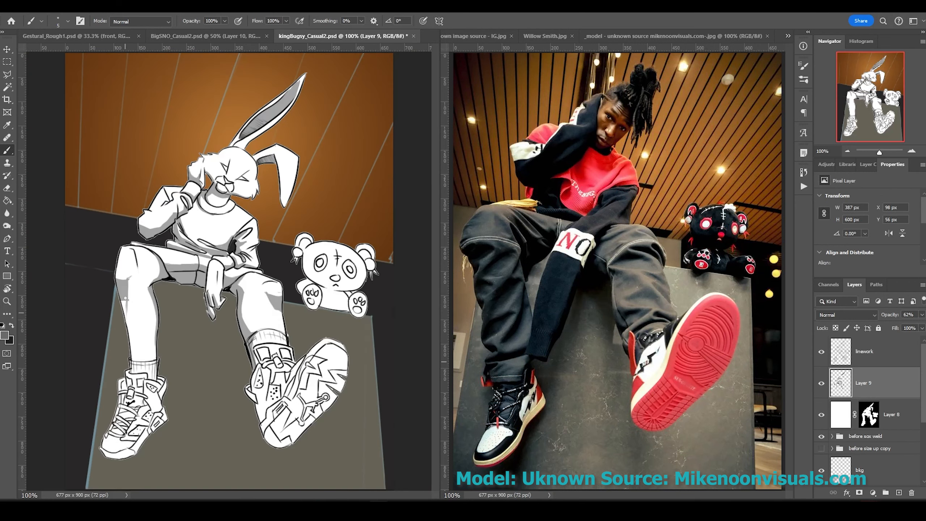
key(])
key(])
key(])
scroll(193, 387, up, 3)
drag(193, 386, 216, 471)
key(])
key(])
key(])
mouse_move(256, 438)
mouse_down()
mouse_move(310, 347)
mouse_move(328, 292)
mouse_move(226, 419)
mouse_up()
scroll(203, 288, left, 5)
mouse_move(109, 420)
mouse_down()
mouse_move(146, 285)
mouse_move(153, 310)
mouse_move(153, 271)
mouse_up()
scroll(175, 262, up, 5)
key([)
key([)
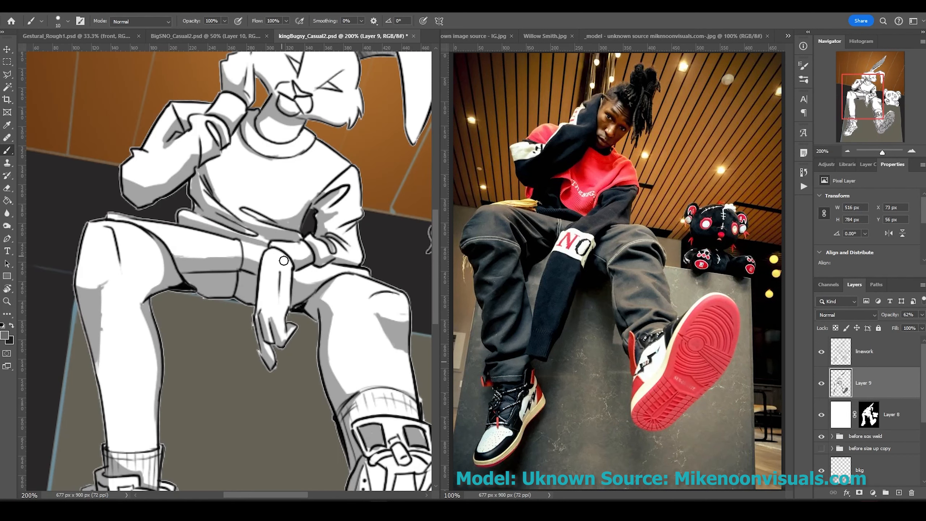
Create a new layer beneath the figure and sample a dark shadow colour.
key(ctrl+minus)
key(ctrl+shift+alt+n)
key(ctrl+bracketleft)
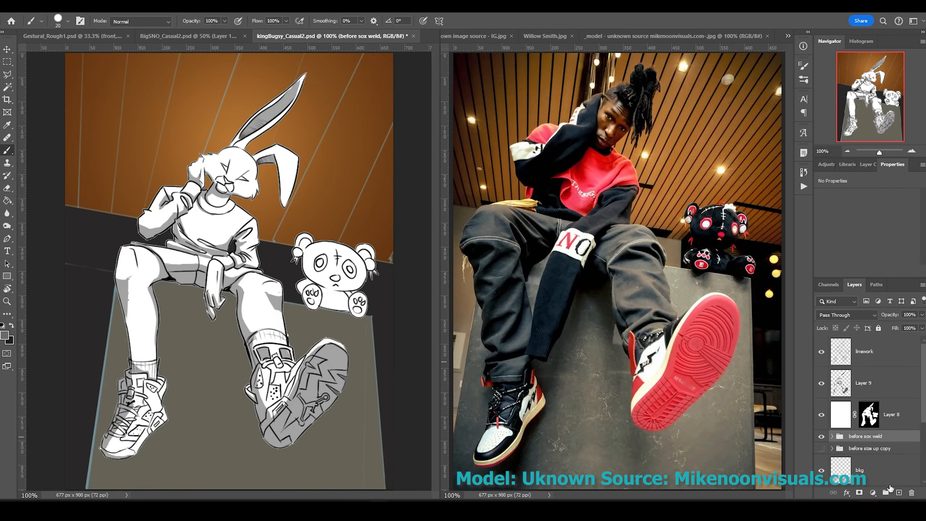
key(ctrl+bracketleft)
key(i)
key(Return)
Paint a dark shadow under the left shoe and zoom out to review the artwork.
key(b)
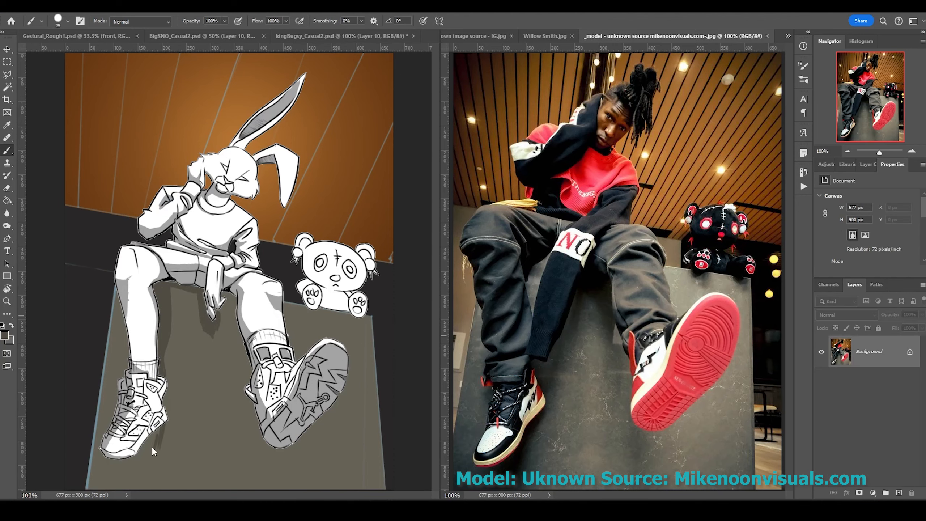
mouse_move(108, 483)
mouse_down()
mouse_move(121, 476)
mouse_move(94, 482)
mouse_up()
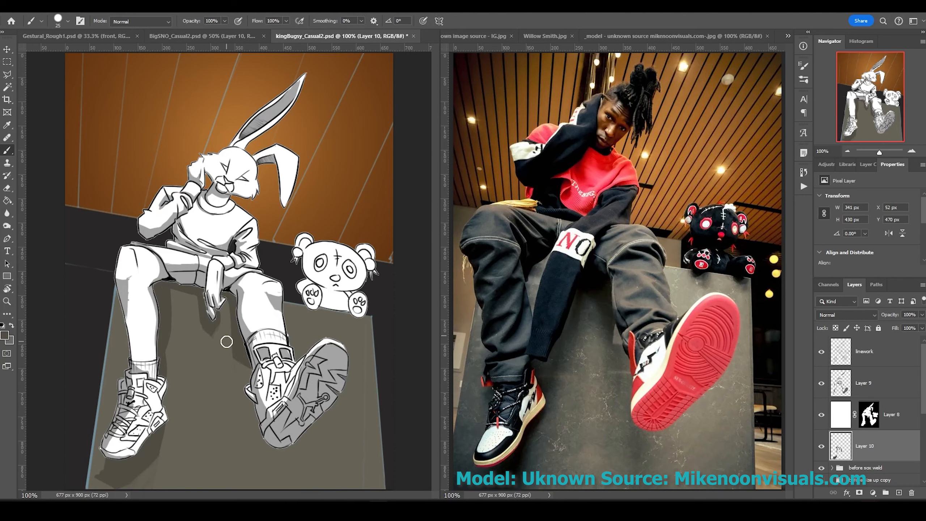
key(ctrl+minus)
key(ctrl+plus)
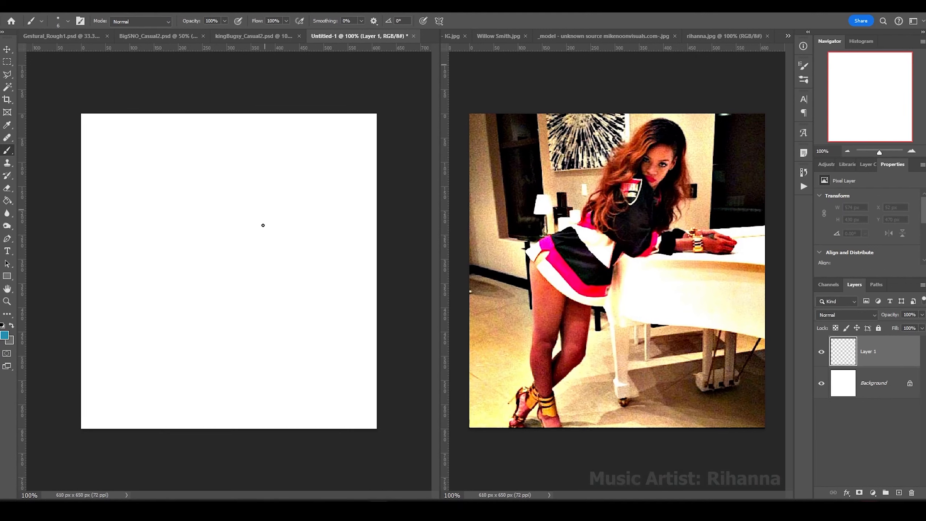
Sketch the head circle, neck lines, a guide line, the diagonal back and a hip box.
mouse_move(255, 237)
mouse_down()
mouse_move(254, 165)
mouse_move(324, 181)
mouse_move(273, 237)
mouse_up()
drag(300, 198, 283, 246)
drag(240, 259, 320, 260)
mouse_move(265, 175)
mouse_down()
mouse_move(172, 261)
mouse_move(171, 294)
mouse_up()
drag(171, 255, 176, 294)
drag(177, 291, 233, 299)
drag(181, 290, 207, 265)
drag(158, 257, 200, 237)
drag(225, 249, 236, 266)
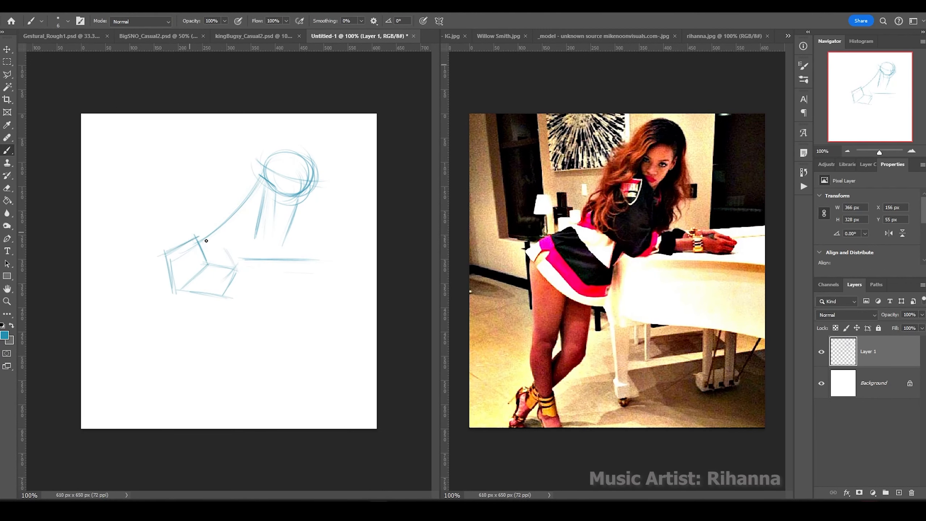
Sketch the thigh, knee curve, calf line and sweeping lower-leg lines.
drag(155, 242, 166, 336)
drag(168, 338, 188, 344)
mouse_move(165, 332)
mouse_down()
mouse_move(155, 361)
mouse_move(184, 403)
mouse_up()
drag(165, 340, 159, 383)
drag(192, 395, 191, 323)
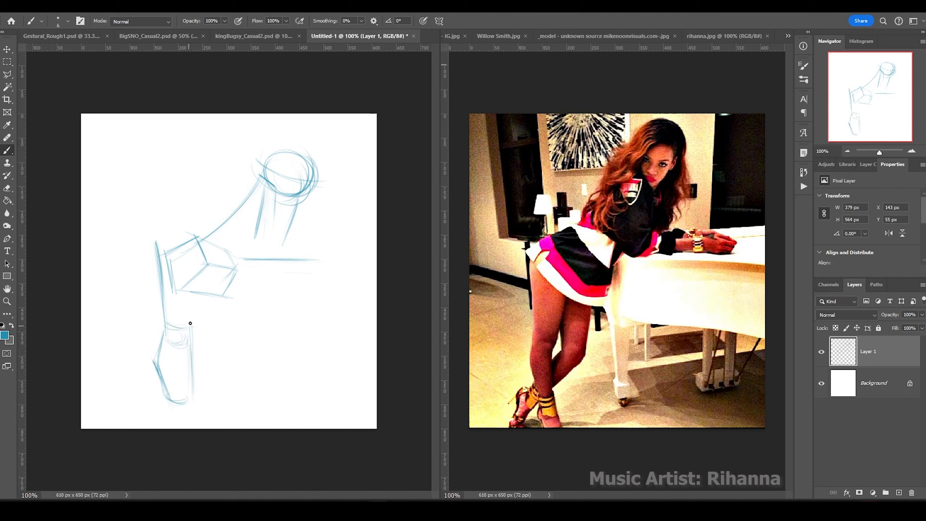
drag(237, 270, 213, 373)
mouse_move(204, 329)
mouse_down()
mouse_move(230, 345)
mouse_move(144, 387)
mouse_up()
drag(232, 342, 141, 401)
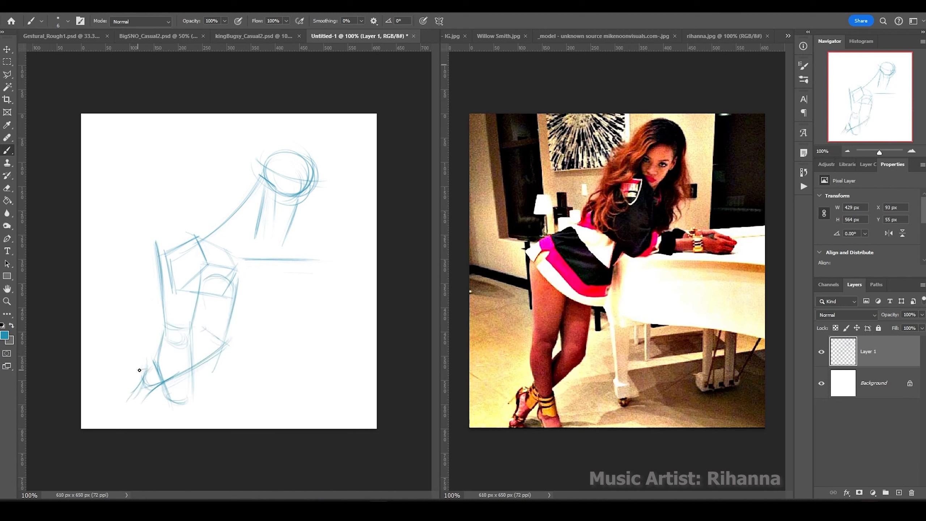
Add the heel, lower-leg and back-arm lines, undo stray strokes and redraw the left leg.
drag(140, 370, 118, 410)
drag(191, 393, 188, 336)
drag(235, 280, 225, 346)
drag(202, 286, 193, 334)
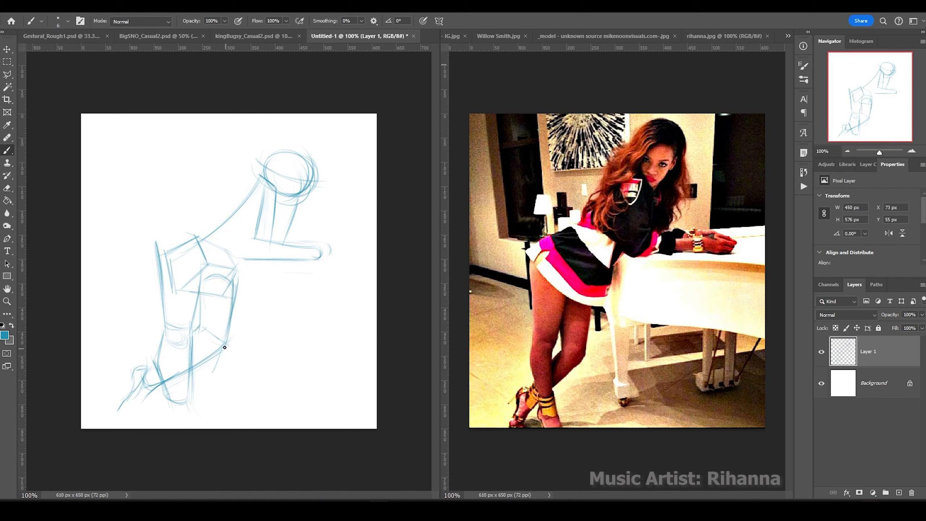
drag(257, 203, 227, 340)
drag(202, 289, 214, 281)
key(ctrl+z)
key(ctrl+z)
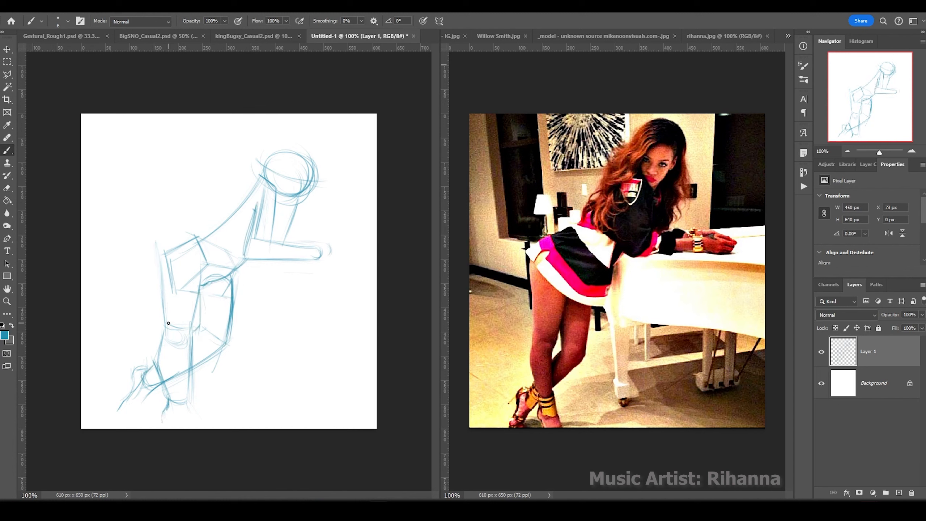
drag(160, 246, 166, 325)
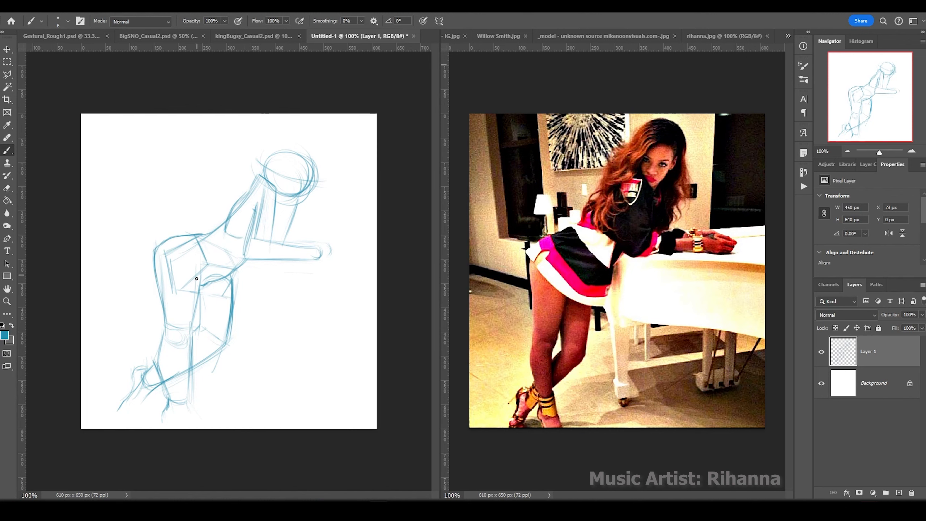
drag(219, 232, 230, 209)
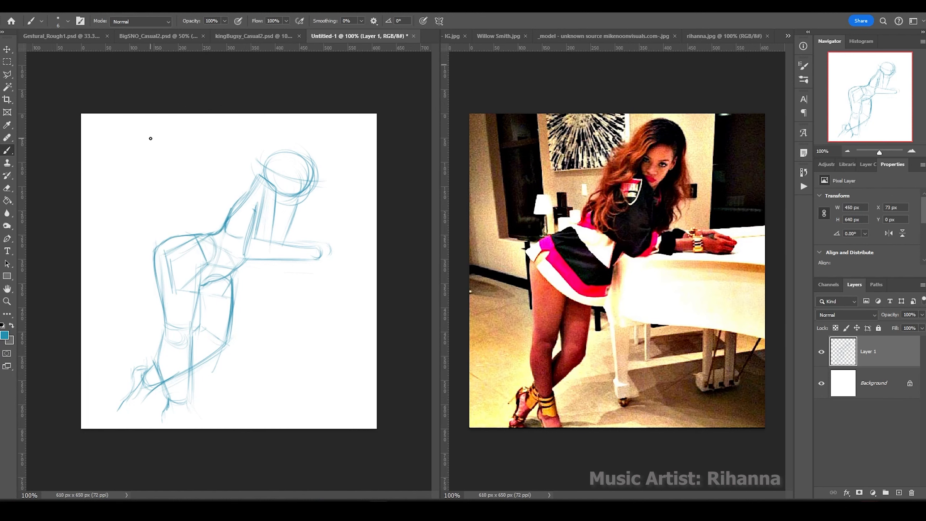
Zoom in and sketch the feet and toes, shin outlines to the ankle and the instep.
key(ctrl+plus)
drag(212, 372, 263, 411)
mouse_move(179, 397)
mouse_down()
mouse_move(225, 426)
mouse_move(265, 423)
mouse_move(228, 429)
mouse_up()
drag(225, 373, 243, 401)
drag(200, 335, 189, 378)
drag(238, 244, 223, 374)
mouse_move(177, 295)
mouse_down()
mouse_move(194, 367)
mouse_move(250, 406)
mouse_up()
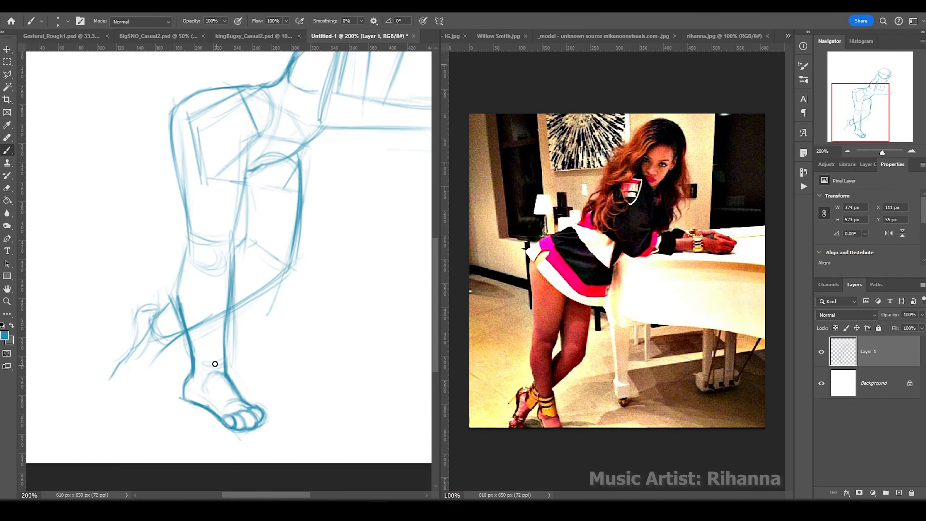
Firm up the shin, knee and calf outlines and refine the heel and ankle.
drag(232, 245, 223, 350)
drag(191, 232, 182, 275)
drag(245, 142, 231, 243)
drag(317, 124, 271, 156)
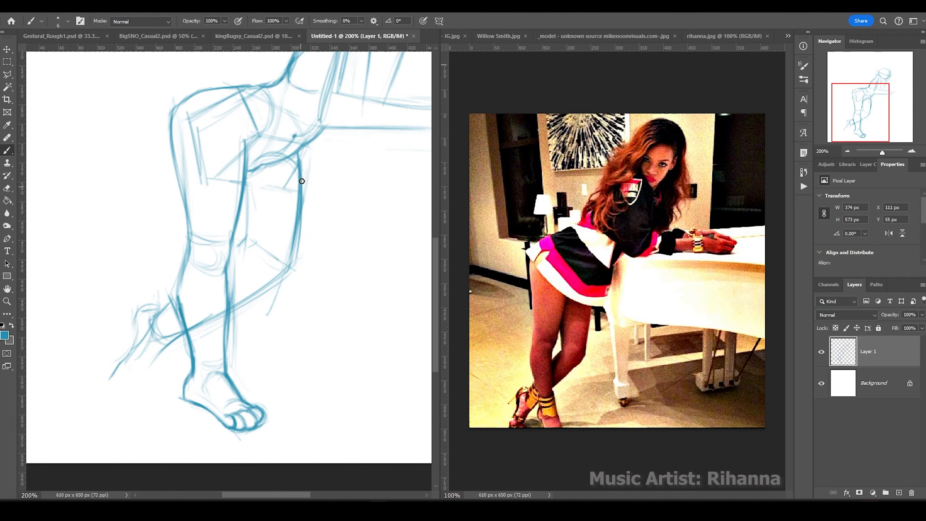
drag(245, 186, 251, 248)
drag(269, 274, 234, 313)
drag(245, 239, 235, 252)
mouse_move(149, 371)
mouse_down()
mouse_move(135, 389)
mouse_move(113, 394)
mouse_up()
drag(138, 312, 113, 383)
Retrace the back and neck line, add a few more strokes, and zoom out to see the whole sketch.
scroll(147, 146, up, 3)
scroll(147, 147, right, 2)
drag(264, 131, 223, 180)
drag(305, 202, 309, 175)
drag(345, 143, 324, 204)
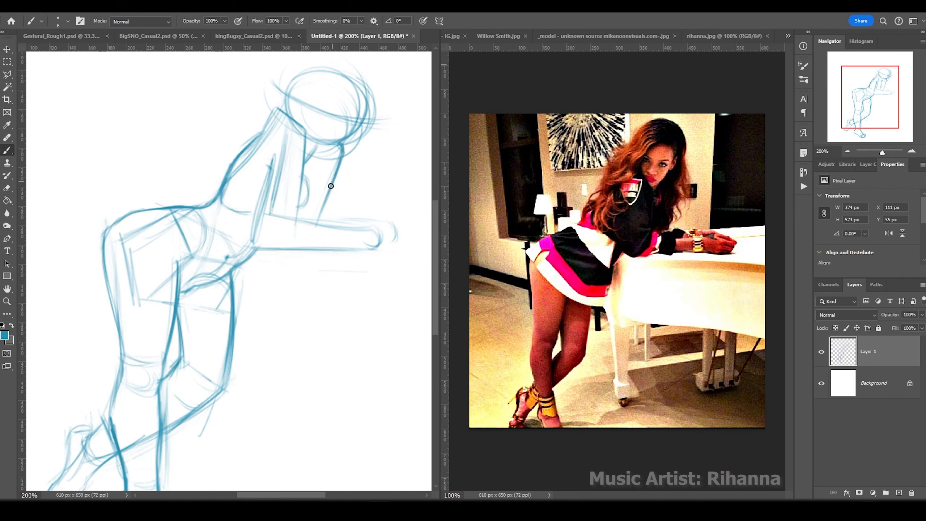
drag(270, 214, 370, 227)
scroll(233, 197, right, 3)
drag(244, 230, 280, 256)
drag(273, 230, 300, 241)
scroll(279, 226, left, 3)
scroll(164, 227, up, 1)
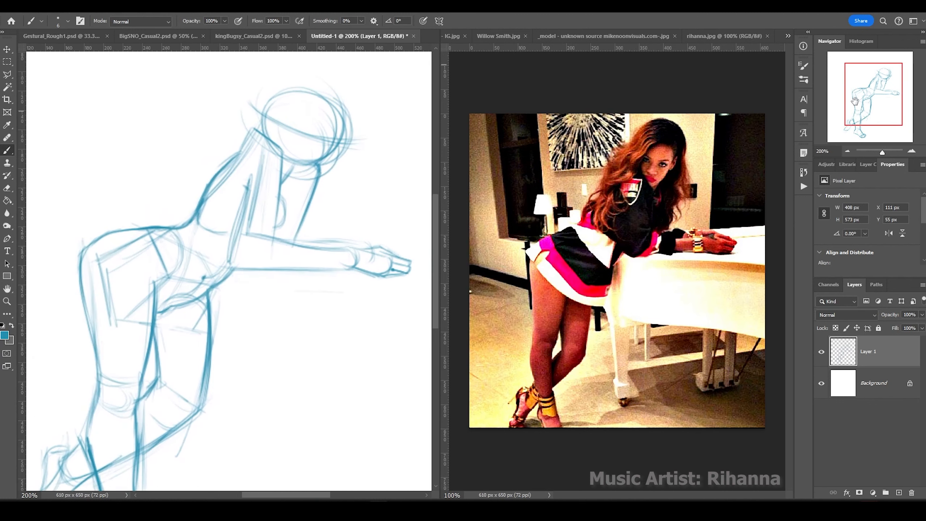
key(ctrl+1)
On a new layer beneath the figure, draw the big curled tail with inner and outer arcs.
key(ctrl+shift+alt+n)
drag(150, 226, 114, 321)
drag(277, 386, 233, 361)
drag(197, 223, 116, 343)
drag(248, 376, 288, 397)
drag(303, 346, 256, 407)
drag(255, 376, 207, 387)
drag(171, 303, 129, 334)
drag(145, 303, 94, 370)
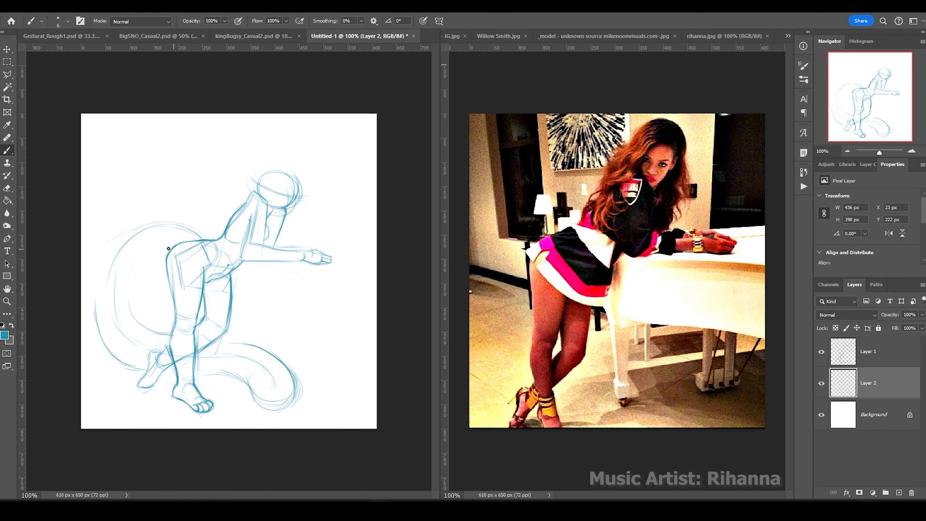
drag(170, 249, 130, 295)
drag(201, 219, 94, 321)
drag(136, 271, 128, 306)
drag(219, 339, 289, 408)
Hide the tail sketch, lasso a small area near the feet, deselect and return to the brush.
key(ctrl+comma)
key(alt+bracketright)
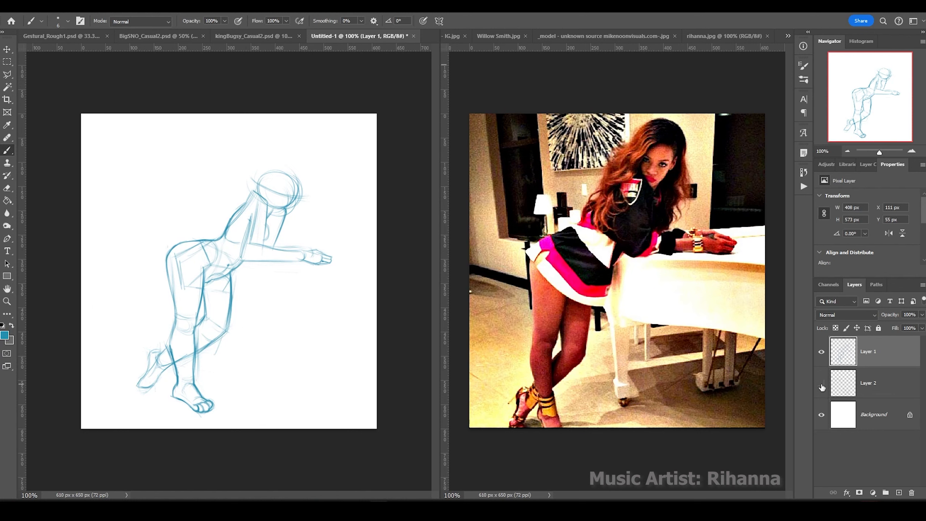
key(l)
drag(171, 328, 175, 334)
key(ctrl+d)
key(b)
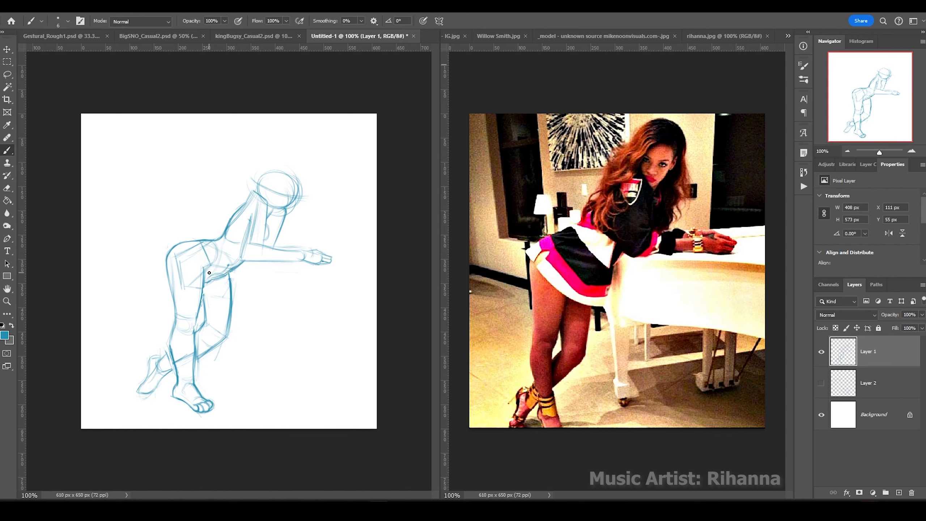
On a new face layer, sketch face marks, head outline, jaw, neck and torso line, then rotate the view.
key(ctrl+equal)
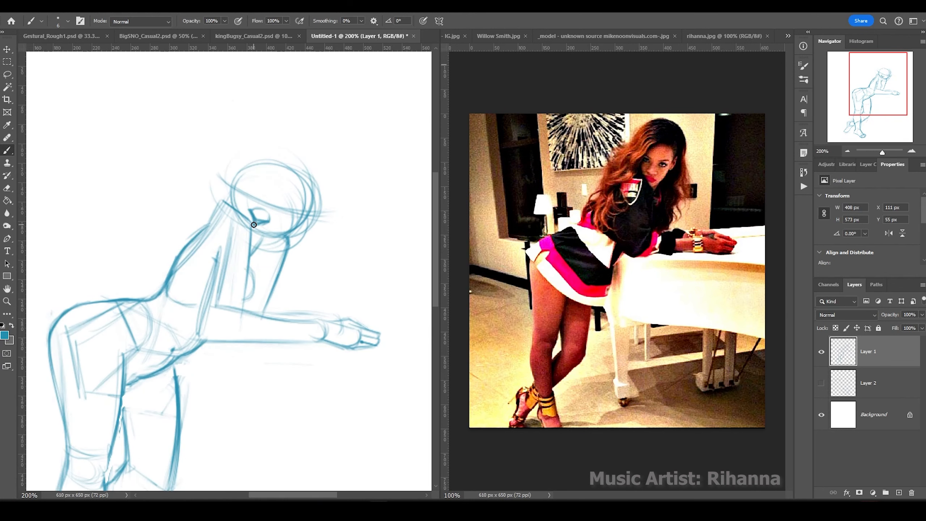
key(ctrl+shift+alt+n)
drag(254, 218, 266, 230)
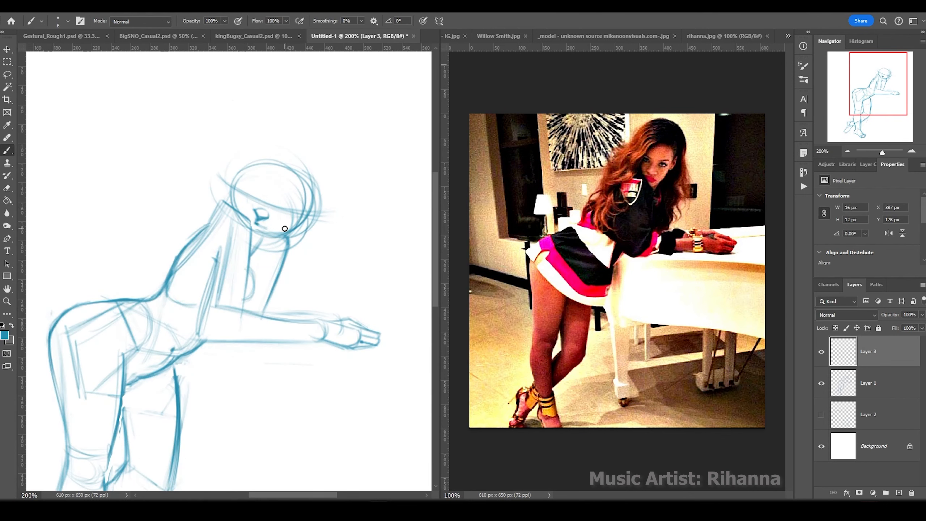
mouse_move(234, 175)
mouse_down()
mouse_move(289, 203)
mouse_move(256, 207)
mouse_up()
mouse_move(277, 209)
mouse_down()
mouse_move(290, 212)
mouse_move(252, 236)
mouse_up()
drag(310, 233, 224, 197)
drag(287, 157, 219, 213)
drag(252, 237, 242, 310)
drag(217, 246, 209, 341)
key(r)
mouse_move(219, 292)
mouse_down()
mouse_move(238, 341)
mouse_move(258, 276)
mouse_up()
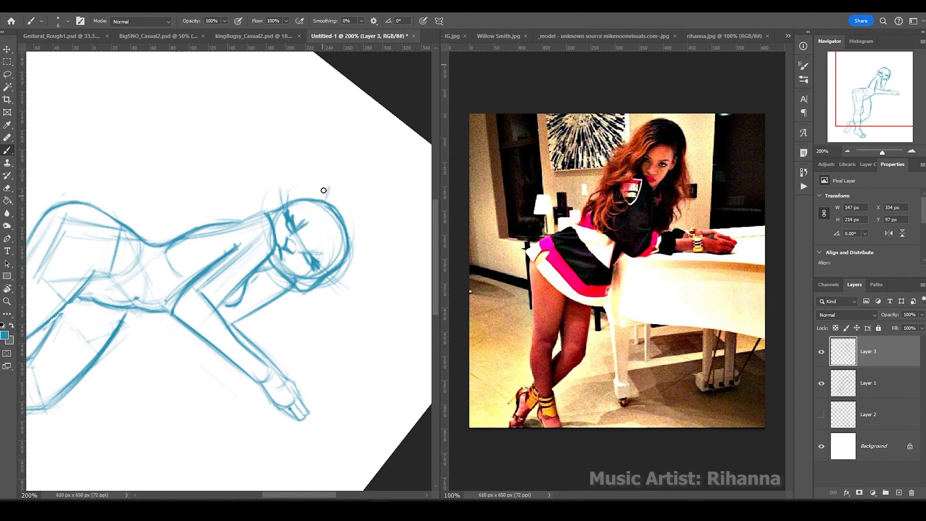
Add a head bump, chin marks, ear loops and looping hair buns above the head.
drag(306, 205, 328, 190)
drag(346, 268, 368, 256)
drag(321, 200, 355, 255)
mouse_move(349, 212)
mouse_down()
mouse_move(363, 167)
mouse_move(391, 176)
mouse_up()
mouse_move(361, 219)
mouse_down()
mouse_move(374, 258)
mouse_move(405, 246)
mouse_up()
mouse_move(377, 204)
mouse_down()
mouse_move(389, 219)
mouse_move(367, 172)
mouse_up()
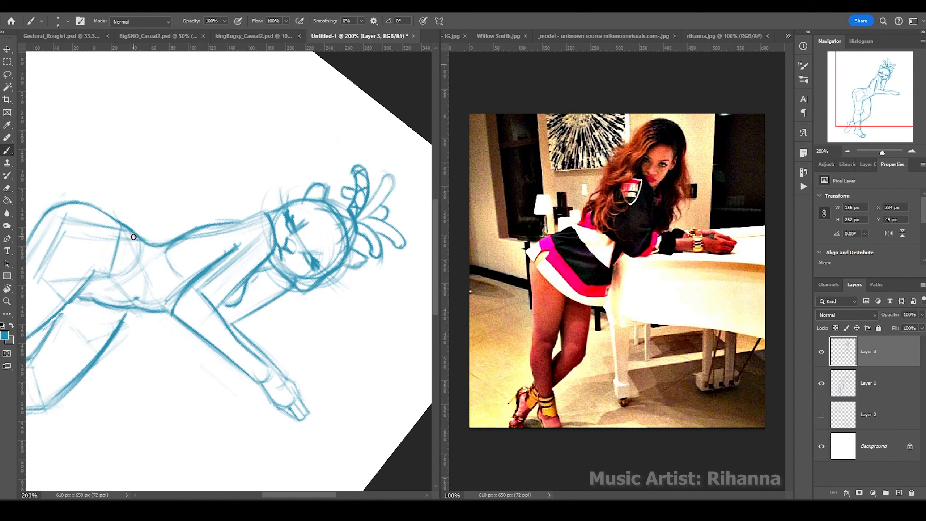
Reset the view, merge the face layer into the figure layer and rename it 'base'.
key(Escape)
key(ctrl+1)
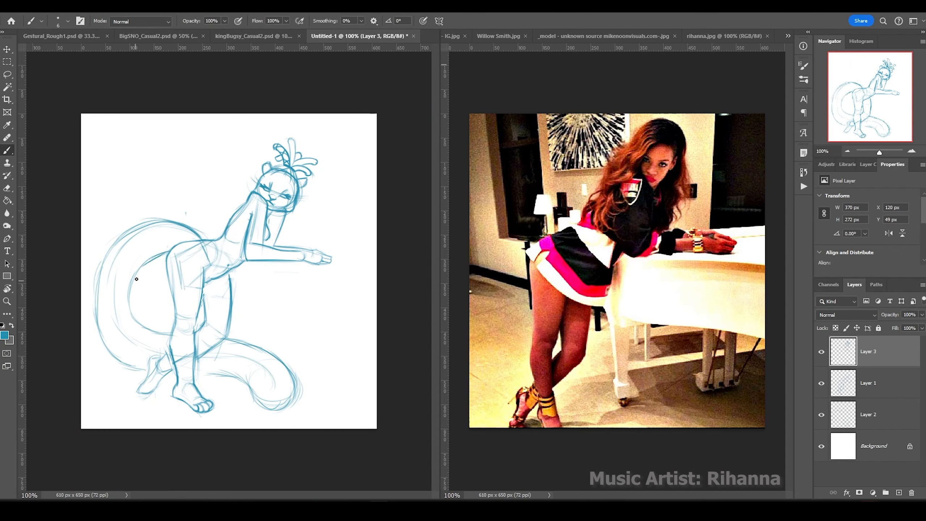
key(l)
click(821, 415)
key(ctrl+e)
double_click(868, 351)
text(base)
key(Return)
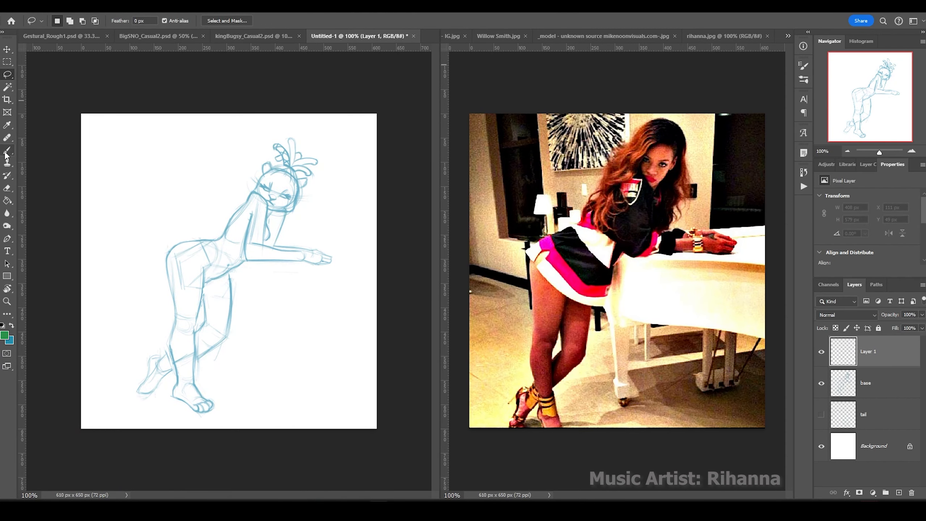
Start green linework along the shin, the back foot's heel and the back of the thigh.
key(b)
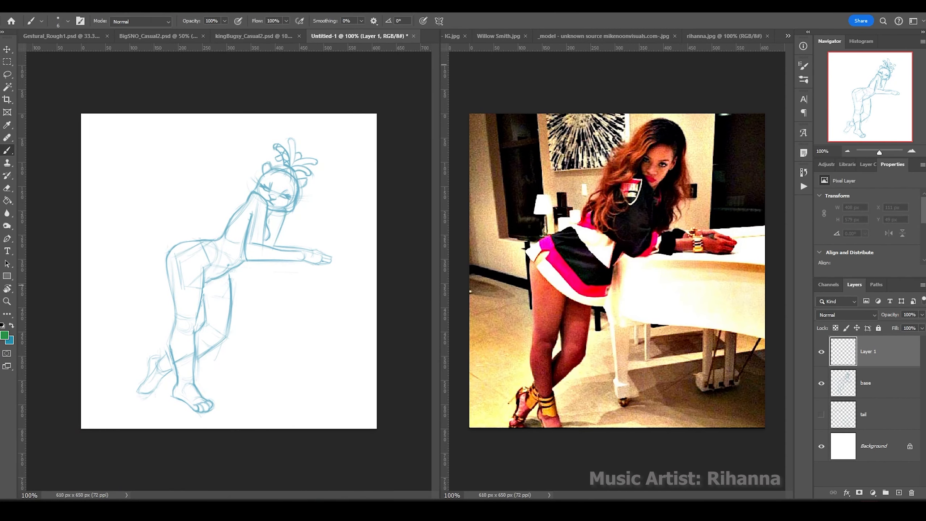
drag(210, 247, 201, 240)
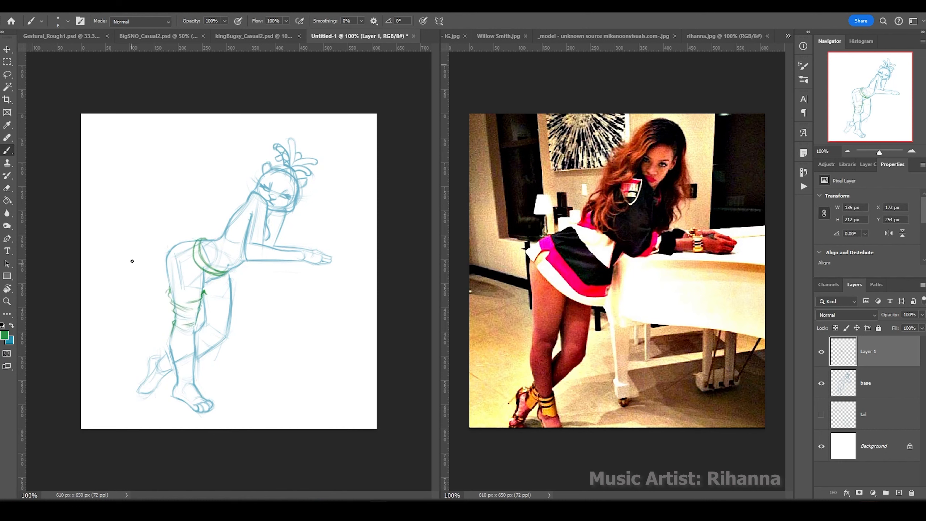
drag(198, 379, 199, 324)
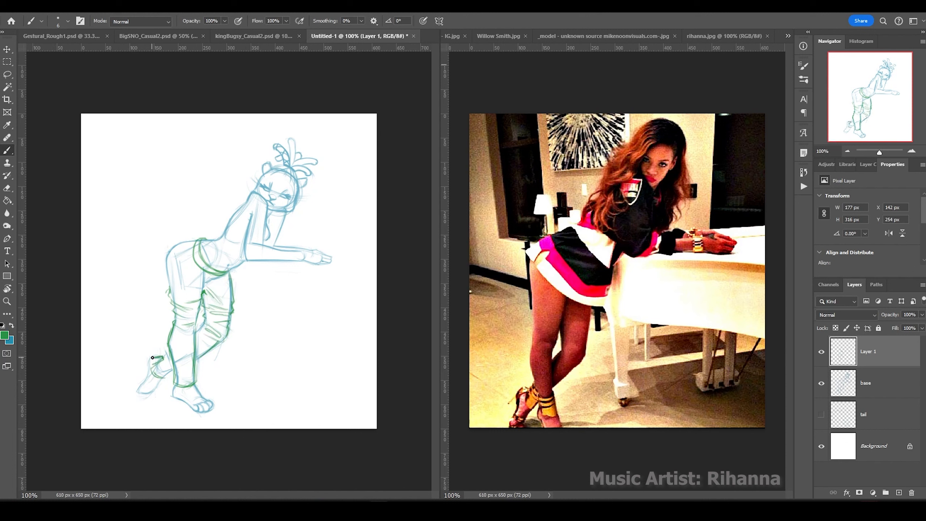
drag(152, 357, 169, 372)
drag(166, 291, 186, 242)
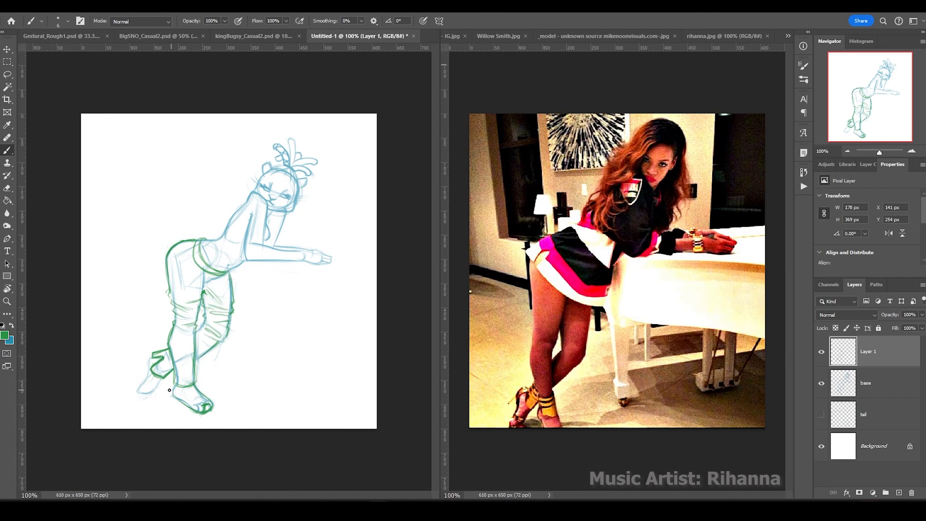
Trace the front foot's heel and sole, add tread marks, thicken its top and round the heel.
drag(171, 386, 214, 409)
scroll(190, 431, up, 3)
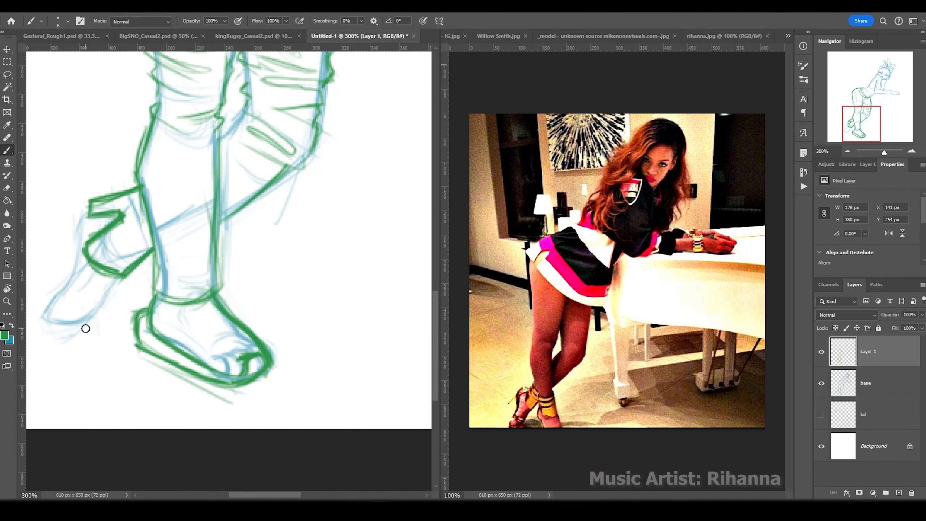
drag(140, 322, 158, 353)
drag(153, 341, 190, 370)
drag(181, 364, 226, 388)
drag(133, 324, 159, 343)
drag(248, 327, 271, 362)
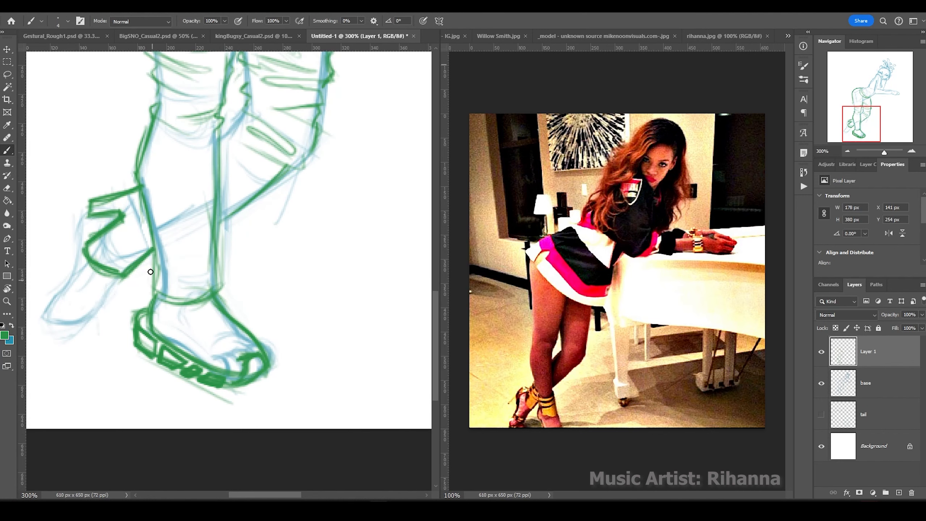
mouse_move(155, 297)
mouse_down()
mouse_move(142, 330)
mouse_move(128, 338)
mouse_move(160, 363)
mouse_up()
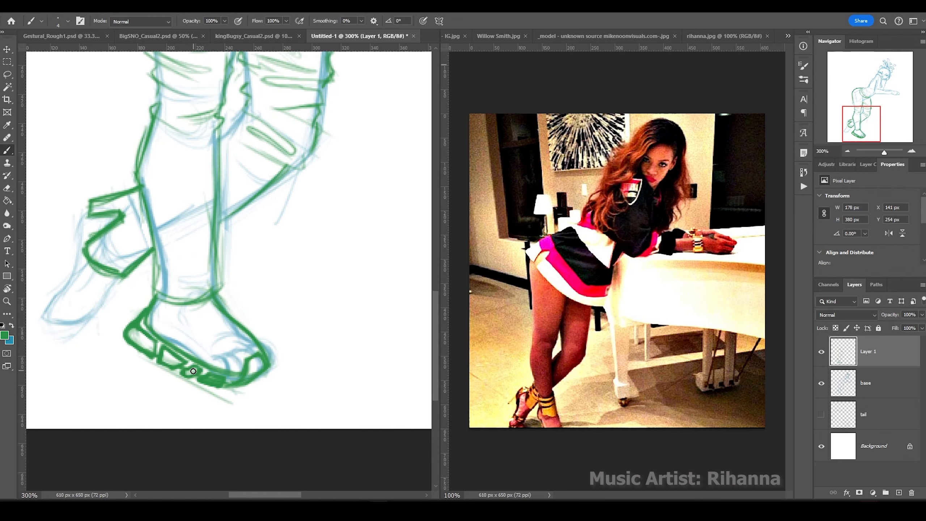
Resize the image to 2000 px wide.
key(ctrl+alt+i)
text(2000)
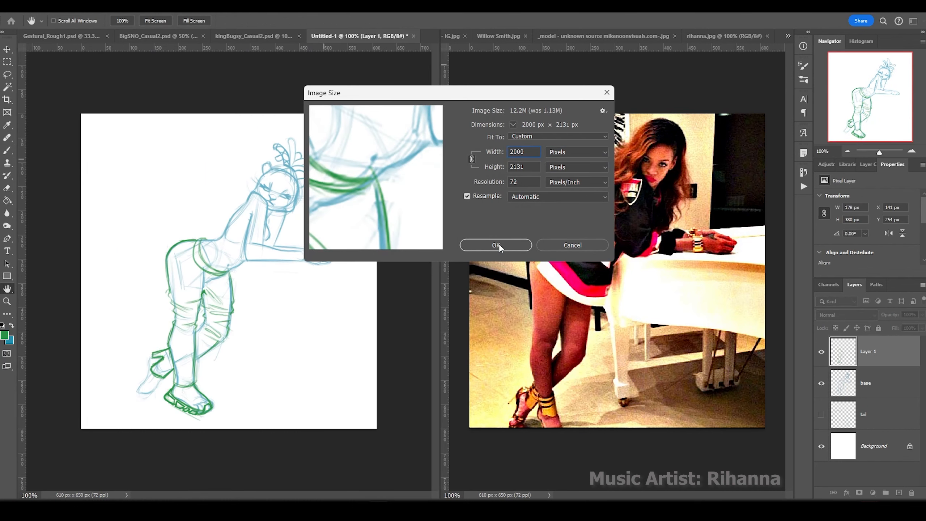
click(494, 245)
Add hatching strokes along the back shoe's heel and back edge.
drag(122, 210, 107, 208)
mouse_move(112, 212)
mouse_down()
mouse_move(91, 290)
mouse_move(99, 197)
mouse_up()
drag(109, 204, 91, 233)
drag(92, 238, 108, 301)
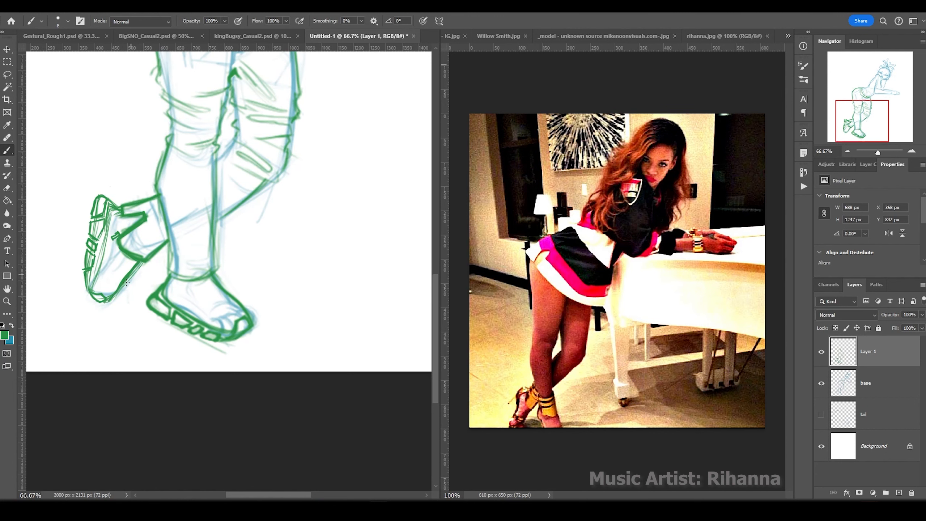
mouse_move(111, 211)
mouse_down()
mouse_move(92, 292)
mouse_move(102, 260)
mouse_up()
key(ctrl+minus)
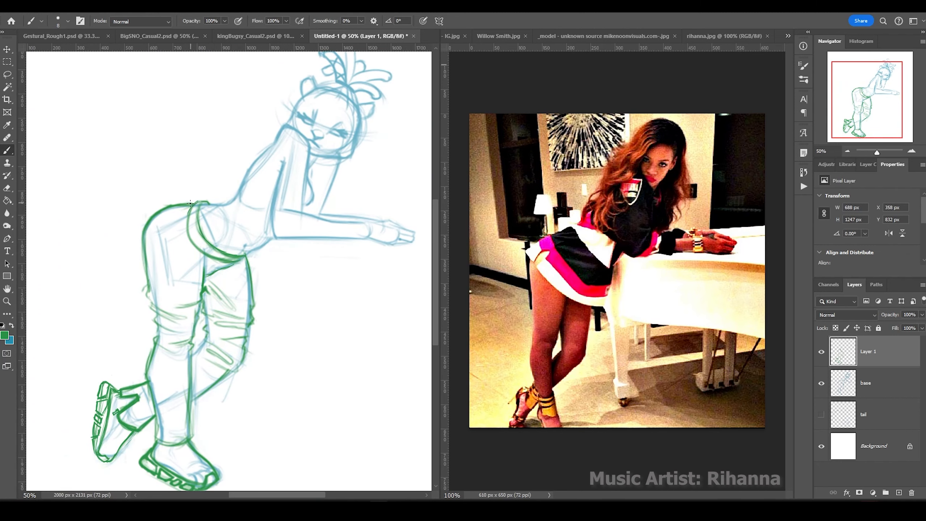
Rename the pants layer 'sweatpants' and sketch purple lines across the torso on a new layer.
key(ctrl+shift+alt+n)
click(5, 335)
key(Return)
drag(216, 206, 234, 255)
drag(271, 227, 237, 256)
drag(246, 172, 277, 179)
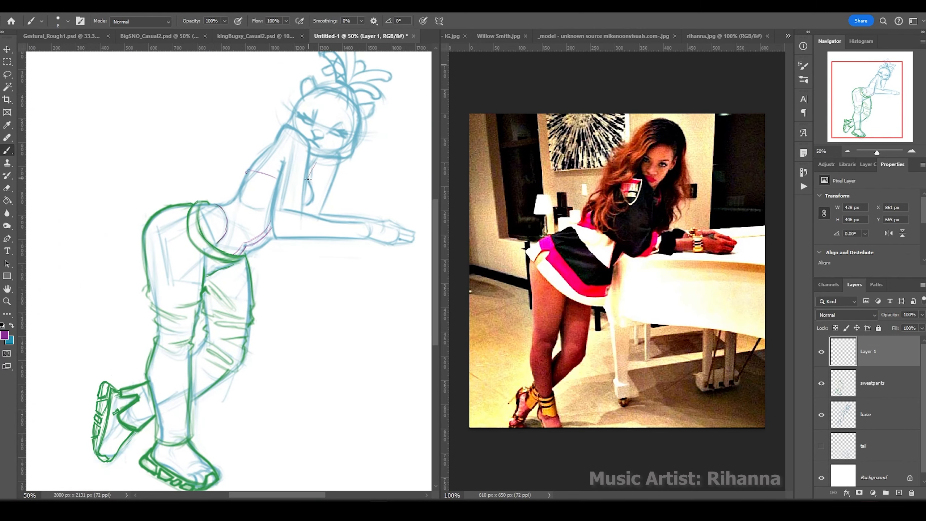
Add a new layer named 'jacket' and pick green as the drawing colour.
key(ctrl+shift+n)
text(jacket)
key(Return)
click(4, 335)
click(145, 241)
key(Return)
click(262, 203)
Sketch the green jacket over the torso with sleeve, cuffs and a redrawn rounded shoulder.
drag(271, 199, 224, 173)
drag(211, 167, 223, 200)
mouse_move(210, 160)
mouse_down()
mouse_move(264, 144)
mouse_move(284, 160)
mouse_move(282, 120)
mouse_up()
mouse_move(271, 205)
mouse_down()
mouse_move(224, 177)
mouse_move(268, 230)
mouse_up()
mouse_move(277, 193)
mouse_down()
mouse_move(307, 190)
mouse_move(330, 251)
mouse_up()
drag(270, 239, 329, 243)
drag(336, 204, 372, 237)
drag(359, 246, 367, 244)
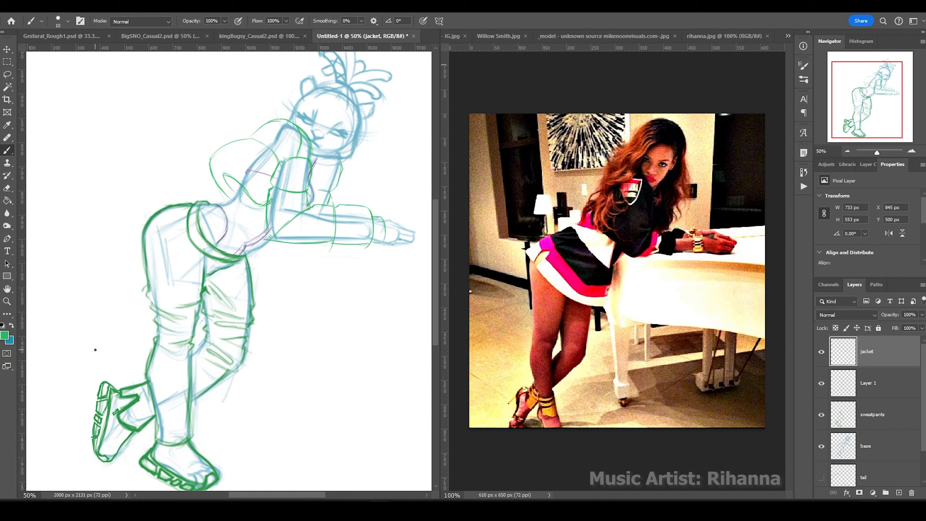
key(ctrl+z)
key(ctrl+z)
drag(219, 171, 264, 211)
drag(270, 199, 272, 220)
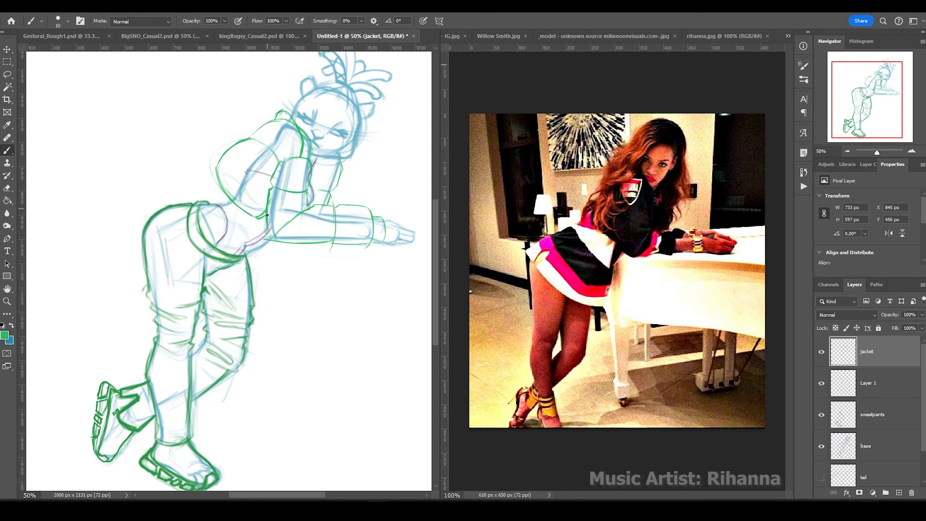
Tilt the canvas about 45 degrees and start the table-leg lines below the arm.
key(ctrl+minus)
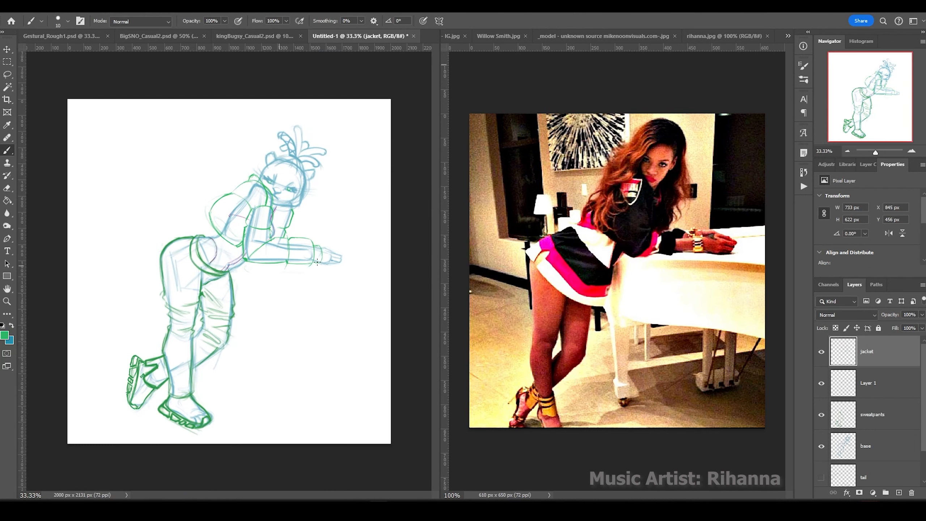
key(r)
mouse_move(204, 226)
mouse_down()
mouse_move(244, 259)
mouse_move(306, 426)
mouse_up()
drag(308, 293, 381, 344)
drag(248, 290, 334, 397)
Redraw the table-leg strokes lower down below the arm.
drag(231, 318, 202, 359)
drag(221, 314, 187, 345)
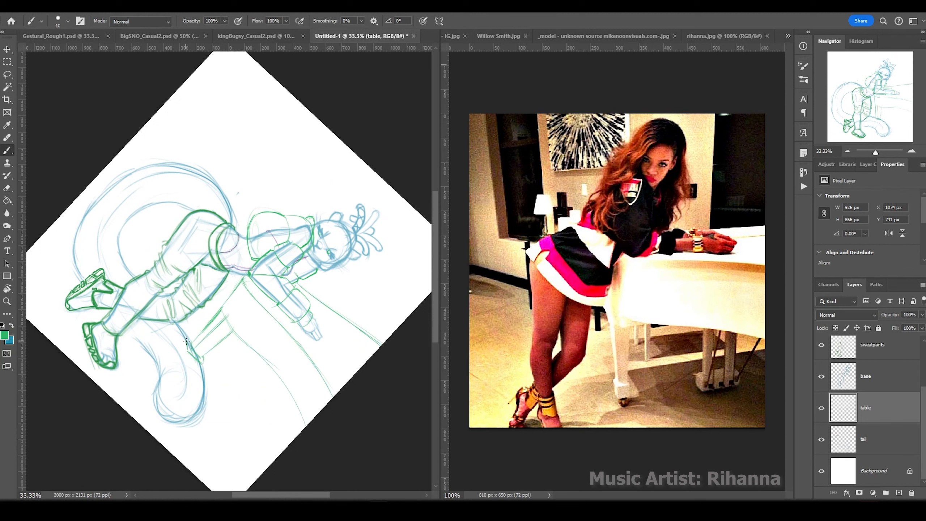
key(ctrl+z)
key(ctrl+z)
drag(285, 386, 234, 445)
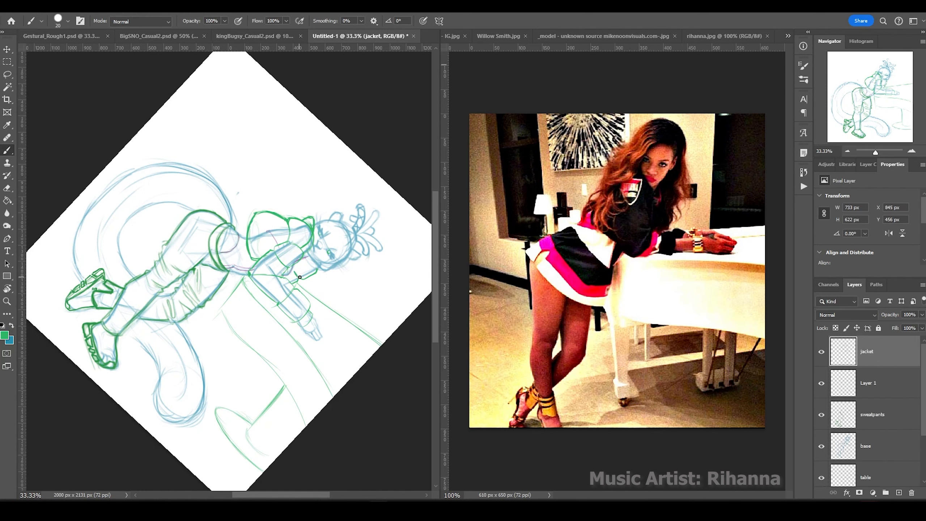
Draw a darker blue arc on the tail and set the canvas rotation back upright.
key(x)
drag(231, 222, 180, 162)
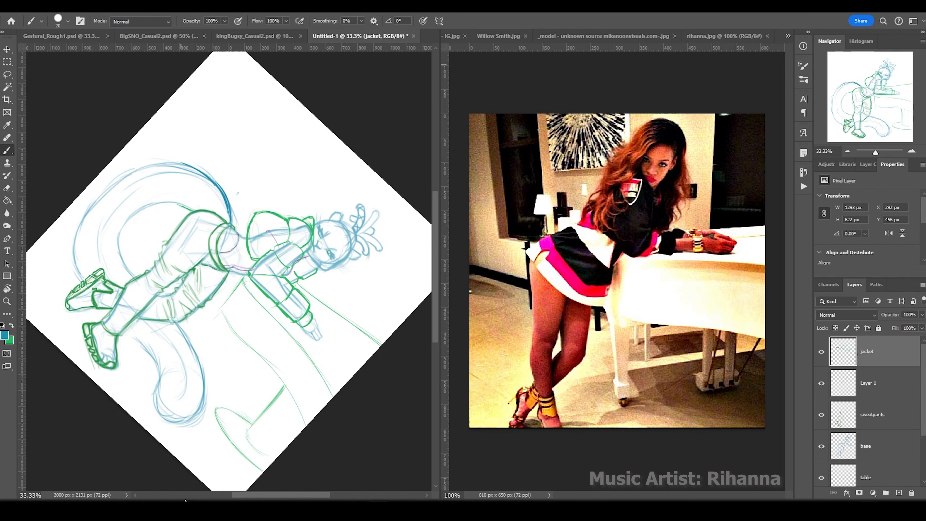
key(r)
key(Escape)
key(b)
key(x)
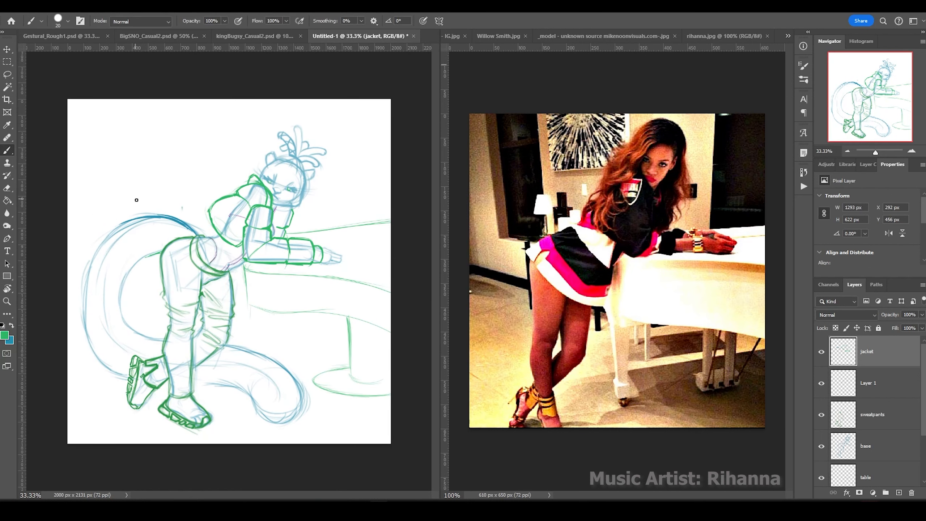
Darken the tail's outer curve and outline in dark blue.
key(x)
key(alt+bracketleft)
key(alt+bracketleft)
key(alt+bracketleft)
key(alt+bracketleft)
key(alt+bracketleft)
drag(161, 252, 87, 307)
mouse_move(153, 224)
mouse_down()
mouse_move(103, 353)
mouse_move(156, 339)
mouse_up()
mouse_move(218, 380)
mouse_down()
mouse_move(263, 372)
mouse_move(284, 420)
mouse_up()
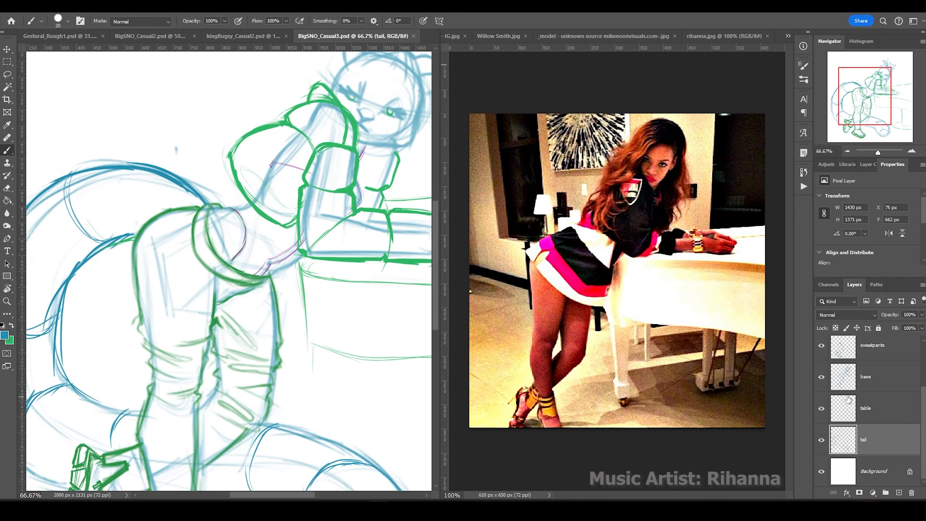
key(alt+bracketright)
key(alt+bracketright)
key(alt+bracketright)
drag(196, 237, 163, 331)
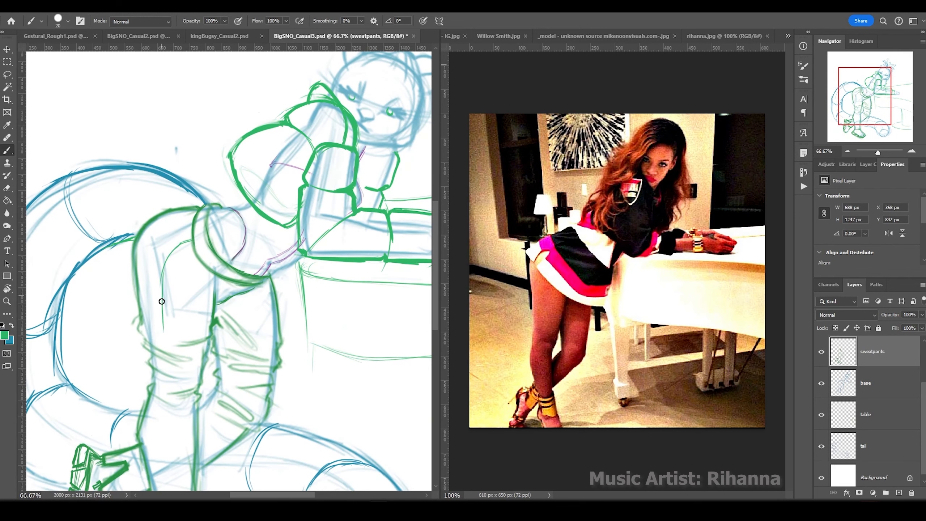
Draw two green drawstrings hanging down from the sweatpants waistband.
scroll(159, 373, down, 3)
scroll(890, 397, up, 2)
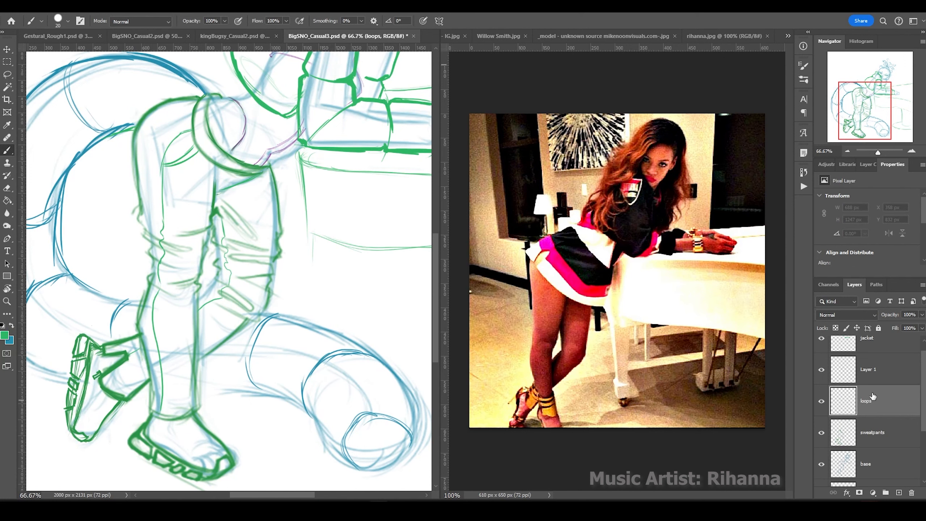
drag(251, 176, 251, 294)
drag(241, 255, 239, 167)
key(ctrl+minus)
key(ctrl+minus)
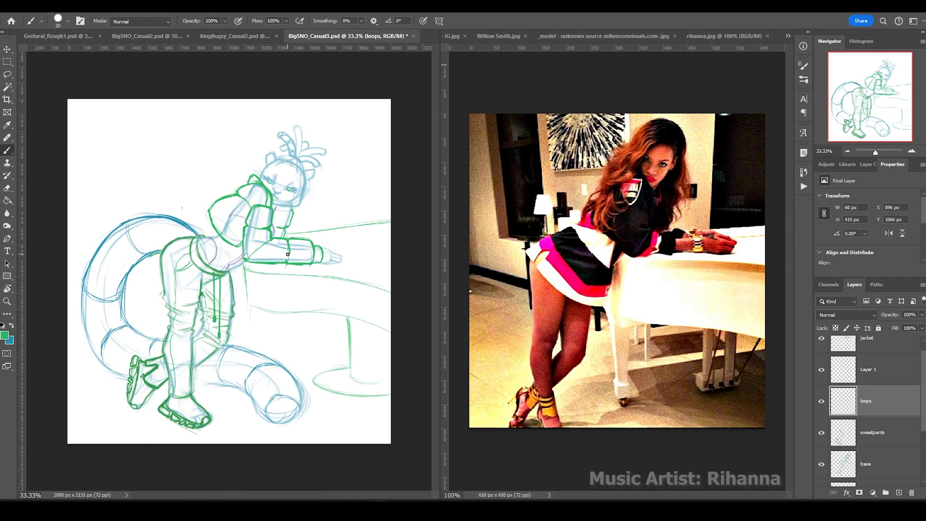
Group the sketch layers into Group 1, lower its opacity, and add an empty Layer 2.
key(alt+bracketleft)
key(ctrl+plus)
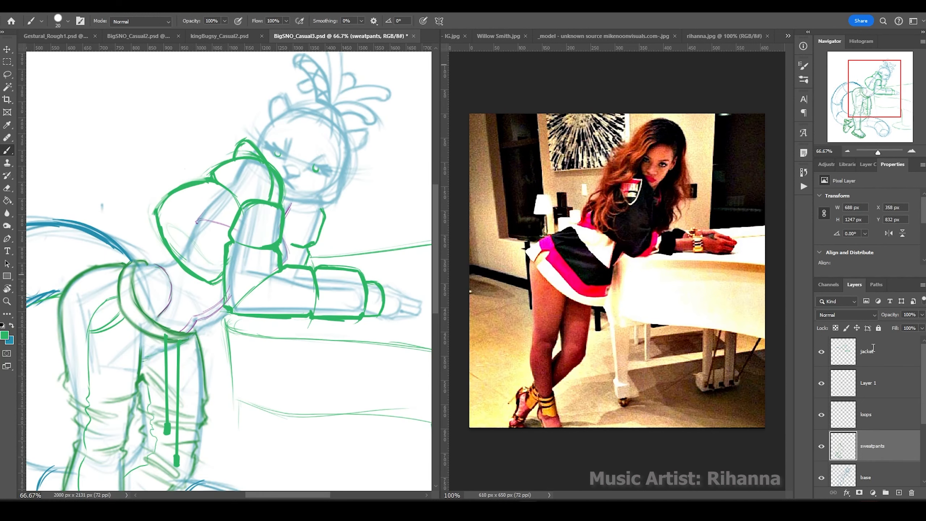
click(873, 347)
key(ctrl+g)
click(898, 492)
click(857, 373)
click(922, 315)
drag(921, 325, 907, 326)
On the new ink layer, ink the ear, sleeve, forearm, pointing finger and head outline in black.
click(868, 351)
click(5, 336)
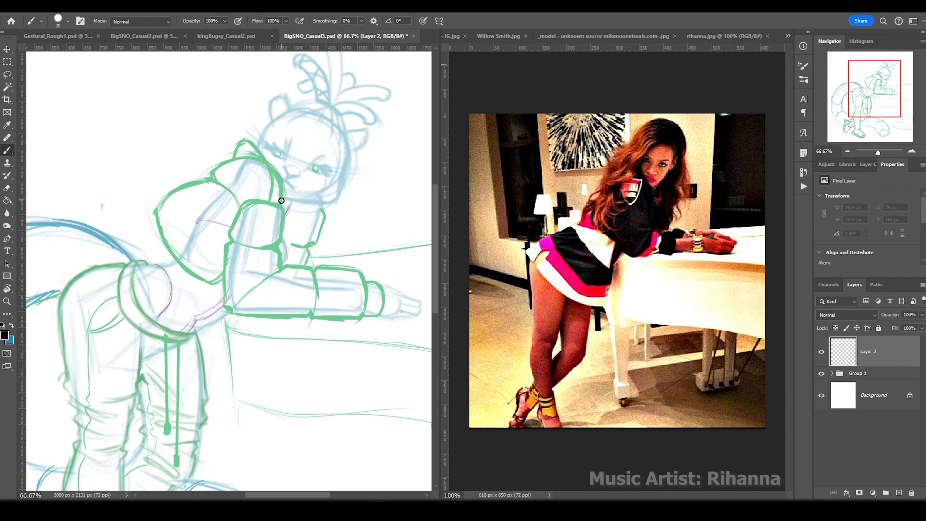
mouse_move(281, 187)
mouse_down()
mouse_move(284, 204)
mouse_move(223, 303)
mouse_move(314, 292)
mouse_move(259, 315)
mouse_move(338, 345)
mouse_up()
drag(293, 283, 341, 277)
drag(335, 345, 324, 394)
drag(346, 377, 366, 407)
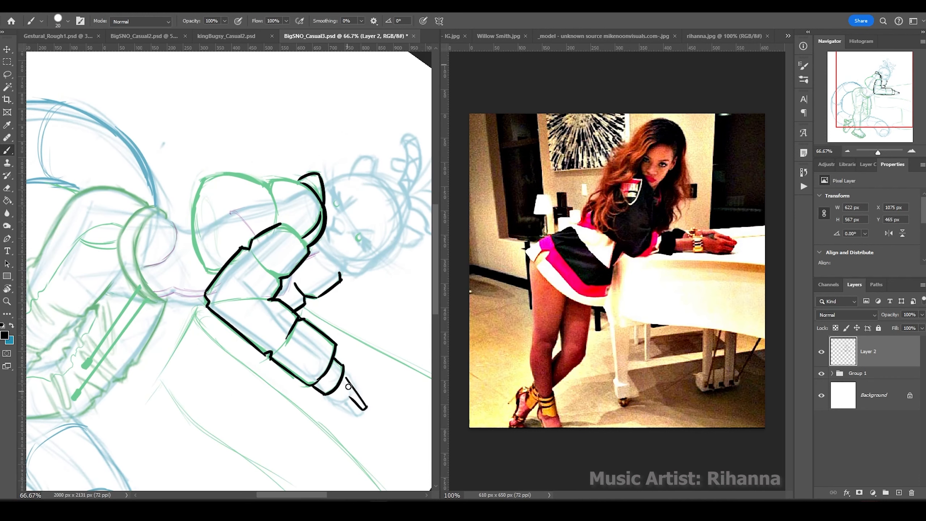
drag(292, 232, 309, 252)
drag(226, 300, 269, 299)
drag(250, 248, 276, 274)
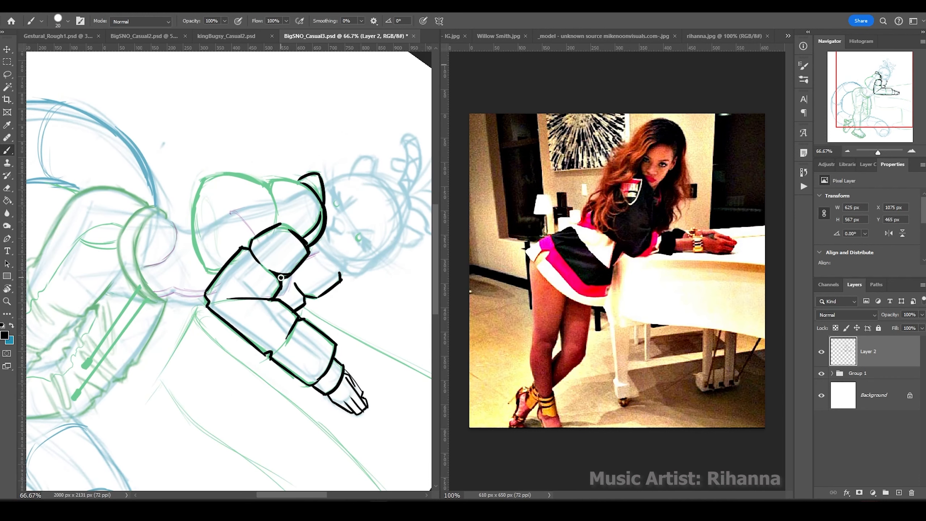
mouse_move(277, 223)
mouse_down()
mouse_move(198, 179)
mouse_move(204, 273)
mouse_up()
Ink the arm outline, a wavy sleeve edge and the cuff, undoing one stray stroke.
drag(227, 255, 270, 197)
drag(312, 270, 330, 295)
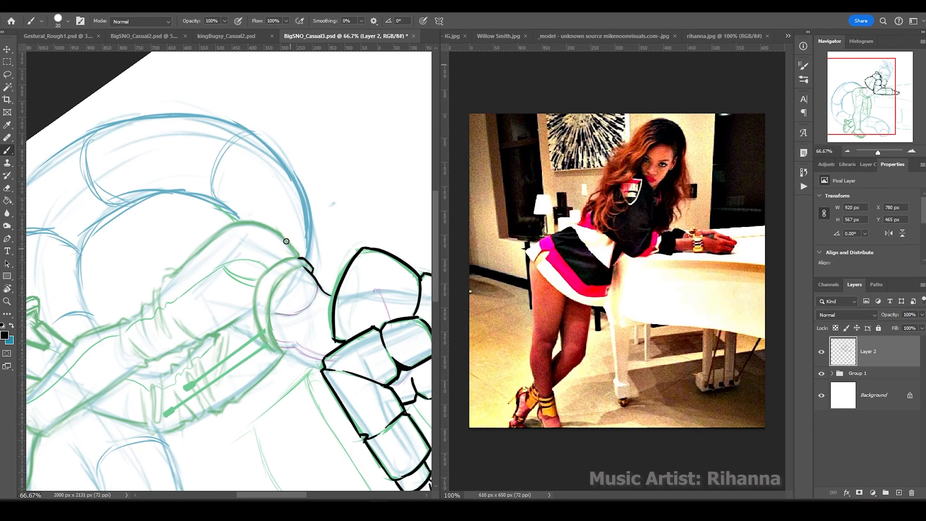
drag(262, 223, 310, 268)
mouse_move(303, 266)
mouse_down()
mouse_move(281, 349)
mouse_move(248, 234)
mouse_move(277, 204)
mouse_up()
key(ctrl+z)
mouse_move(287, 277)
mouse_down()
mouse_move(158, 210)
mouse_move(219, 219)
mouse_up()
mouse_move(198, 150)
mouse_down()
mouse_move(269, 245)
mouse_move(343, 310)
mouse_up()
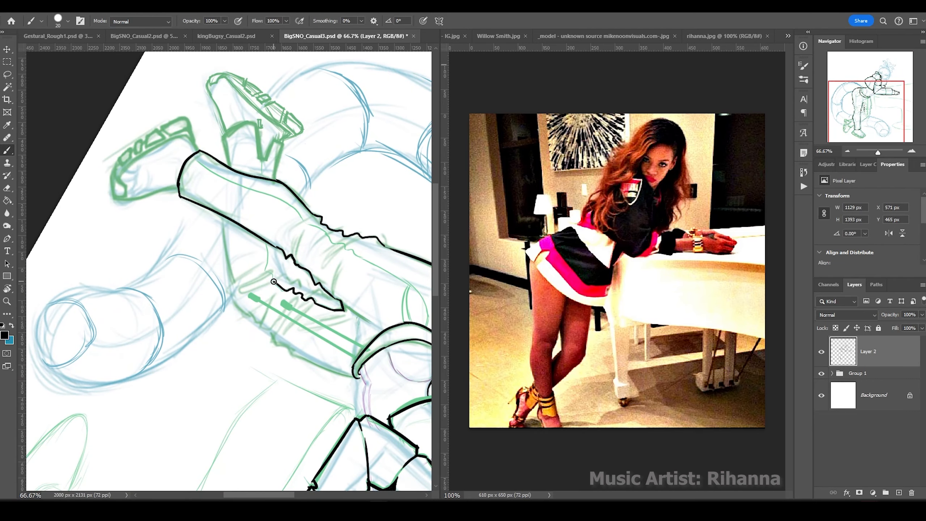
drag(270, 245, 274, 285)
drag(339, 263, 332, 295)
Ink the legs: knee folds, thigh crease, right leg outline and the torn pant cuffs.
drag(277, 173, 140, 207)
drag(243, 137, 217, 183)
drag(296, 158, 296, 218)
mouse_move(354, 164)
mouse_down()
mouse_move(318, 229)
mouse_move(229, 174)
mouse_up()
mouse_move(176, 116)
mouse_down()
mouse_move(231, 212)
mouse_move(210, 315)
mouse_up()
drag(153, 197, 195, 269)
drag(202, 208, 230, 252)
drag(292, 183, 259, 228)
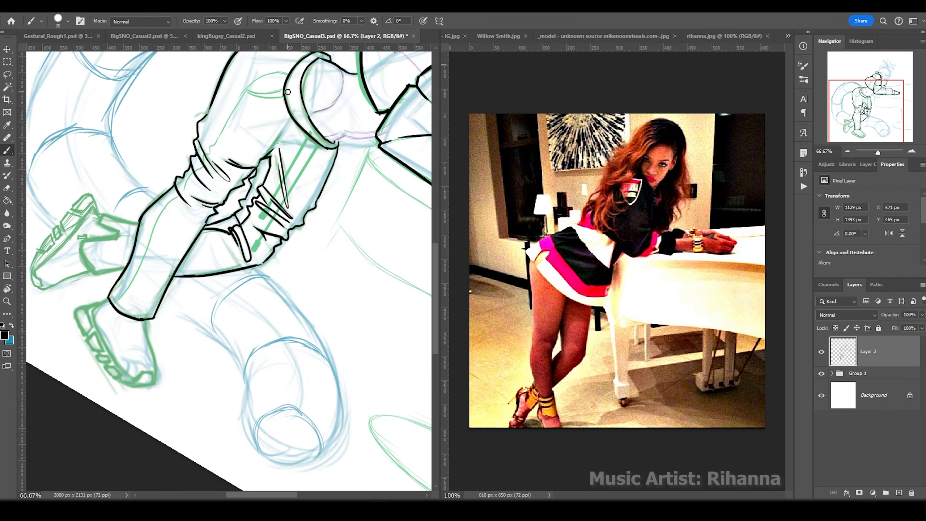
Ink the leg stripe, pocket line, rear cuff and both shoes' soles and outlines.
mouse_move(287, 92)
mouse_down()
mouse_move(401, 324)
mouse_move(390, 343)
mouse_up()
drag(356, 262, 148, 135)
drag(365, 270, 369, 309)
mouse_move(183, 146)
mouse_down()
mouse_move(321, 291)
mouse_move(321, 210)
mouse_up()
drag(362, 234, 316, 221)
drag(379, 195, 328, 146)
mouse_move(333, 150)
mouse_down()
mouse_move(297, 126)
mouse_move(361, 159)
mouse_up()
drag(354, 153, 393, 184)
mouse_move(296, 135)
mouse_down()
mouse_move(312, 186)
mouse_move(308, 334)
mouse_up()
mouse_move(242, 250)
mouse_down()
mouse_move(282, 235)
mouse_move(340, 296)
mouse_up()
drag(284, 238, 337, 296)
Turn the view so the torso lies horizontal and name the ink layer 'body'.
drag(241, 242, 274, 304)
key(r)
click(145, 20)
drag(219, 164, 221, 407)
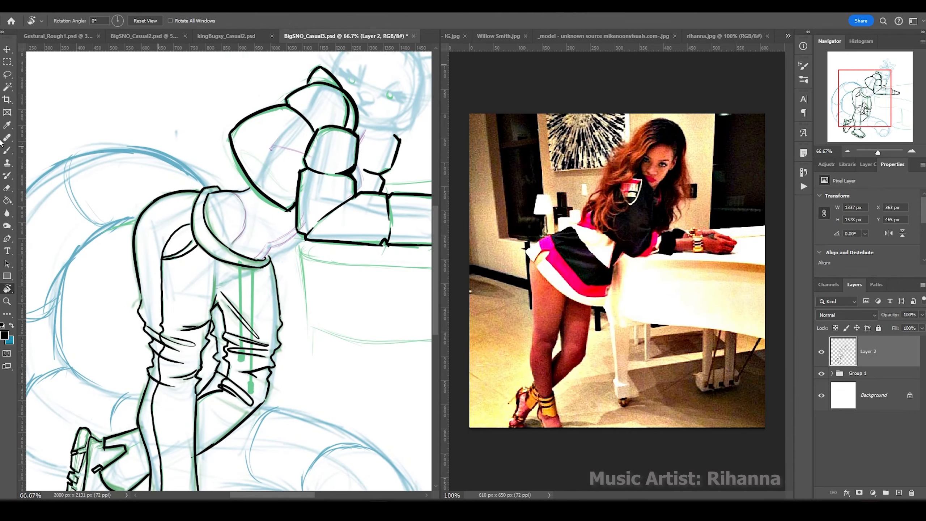
drag(215, 161, 112, 186)
key(b)
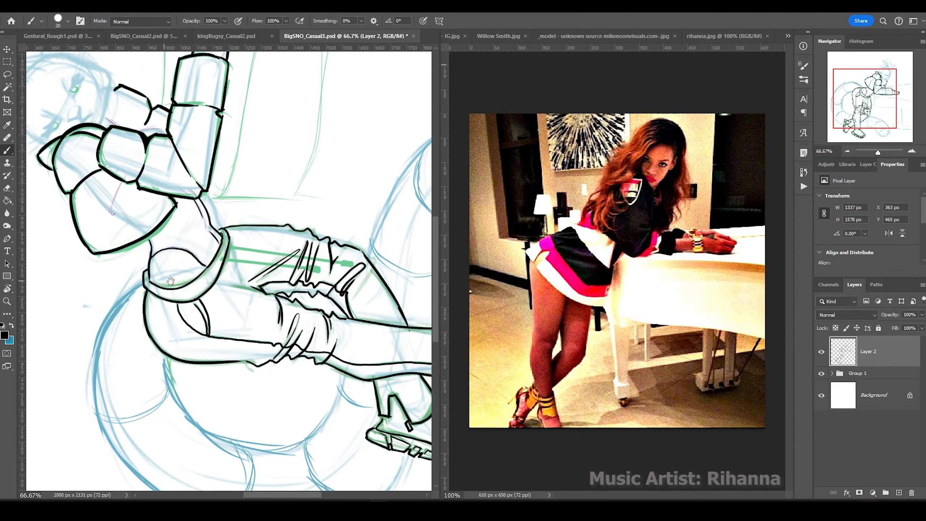
drag(171, 280, 185, 185)
text(body)
key(Return)
key(ctrl+v)
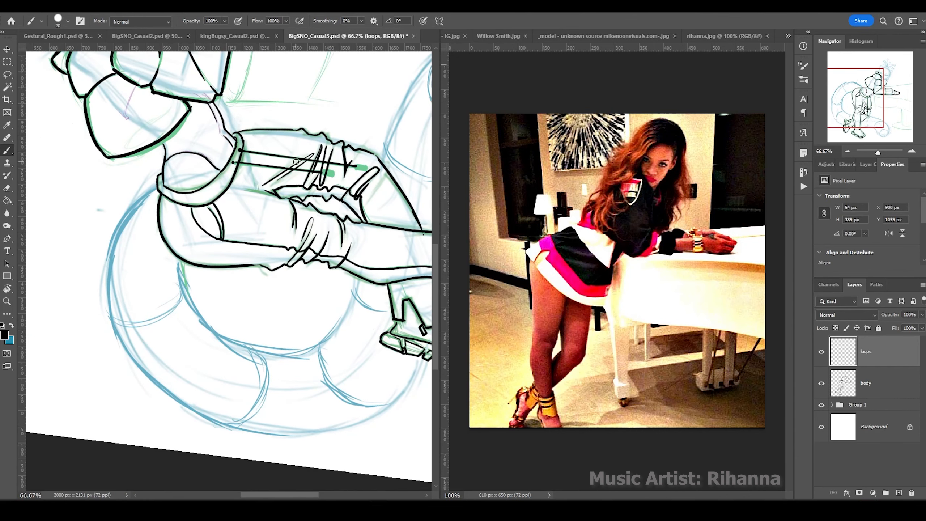
key(v)
key(b)
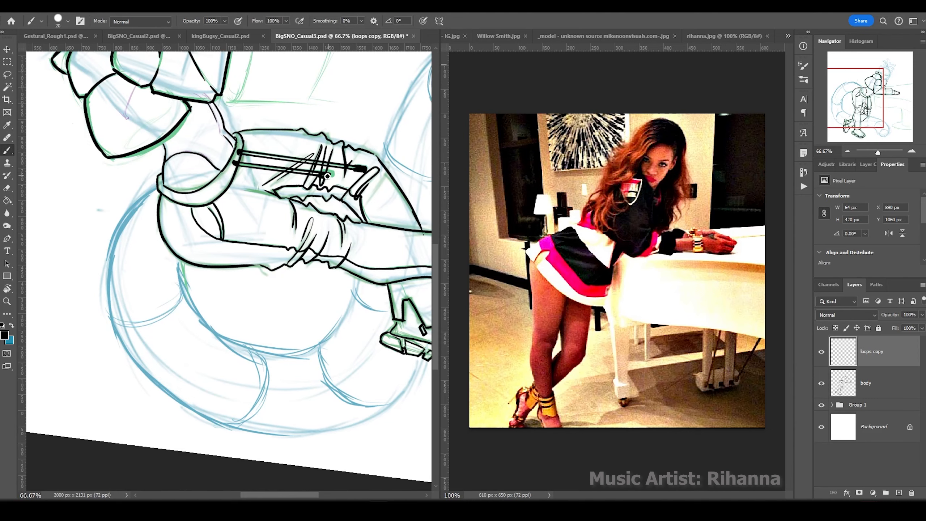
On the body layer, redraw the neck line higher and ink both eyes with brows and lashes.
key(alt+bracketleft)
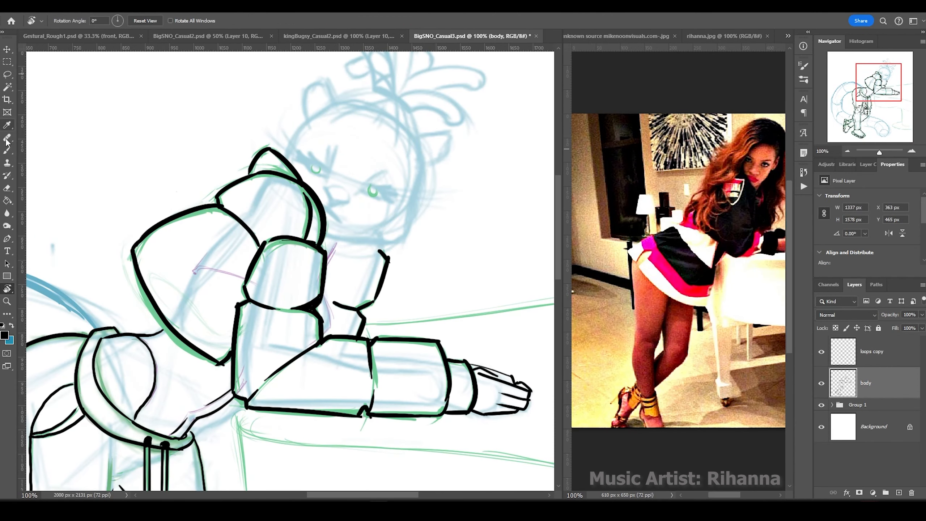
key(ctrl+z)
drag(399, 244, 326, 235)
drag(341, 223, 325, 188)
drag(335, 147, 329, 177)
drag(296, 152, 326, 176)
drag(365, 182, 379, 176)
drag(372, 187, 393, 202)
Ink both ears, the head contour and the hair tuft on top of the head.
drag(373, 124, 392, 107)
drag(397, 140, 399, 113)
mouse_move(306, 116)
mouse_down()
mouse_move(372, 93)
mouse_move(320, 92)
mouse_up()
mouse_move(417, 137)
mouse_down()
mouse_move(423, 162)
mouse_move(413, 177)
mouse_up()
drag(284, 157, 308, 117)
drag(365, 110, 354, 165)
drag(383, 168, 329, 84)
drag(383, 149, 330, 73)
mouse_move(383, 161)
mouse_down()
mouse_move(403, 105)
mouse_move(449, 175)
mouse_up()
drag(398, 146, 473, 135)
drag(335, 124, 365, 144)
drag(351, 87, 342, 60)
Ink the collar around the neck and outline the curled tail's edges and tip.
drag(335, 288, 319, 356)
drag(321, 348, 313, 387)
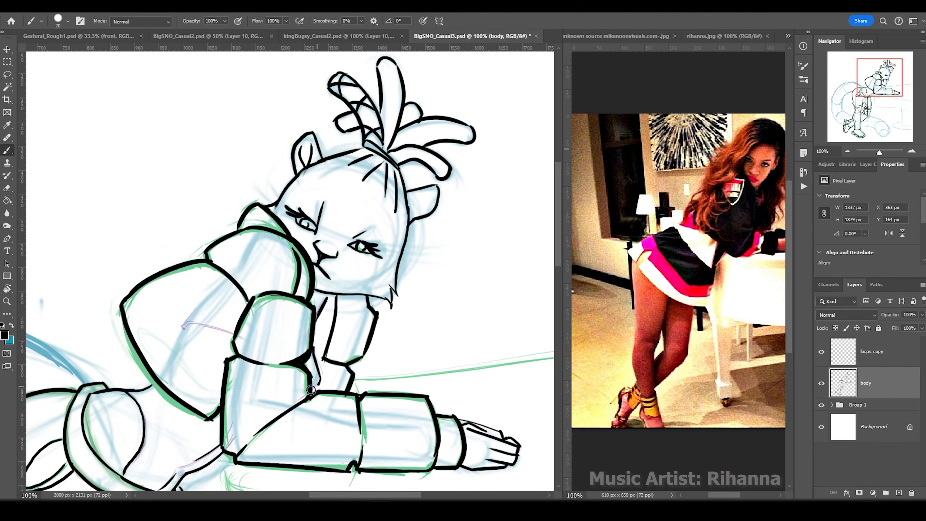
drag(319, 385, 306, 396)
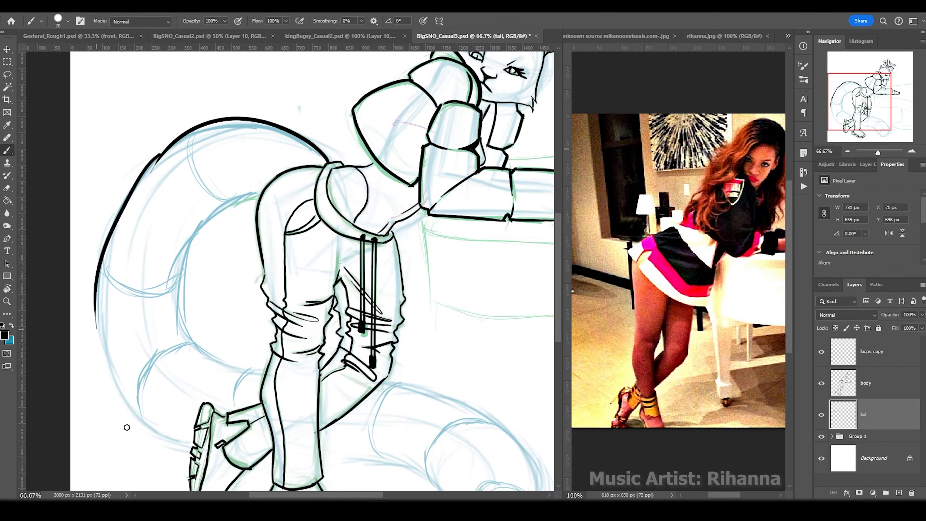
drag(96, 326, 172, 443)
mouse_move(262, 194)
mouse_down()
mouse_move(200, 356)
mouse_move(262, 373)
mouse_up()
mouse_move(262, 373)
mouse_down()
mouse_move(219, 283)
mouse_move(423, 447)
mouse_move(494, 387)
mouse_up()
drag(425, 338, 441, 338)
Paint black leopard spots along the whole length of the tail.
drag(401, 349, 390, 353)
drag(432, 388, 457, 379)
drag(367, 320, 384, 315)
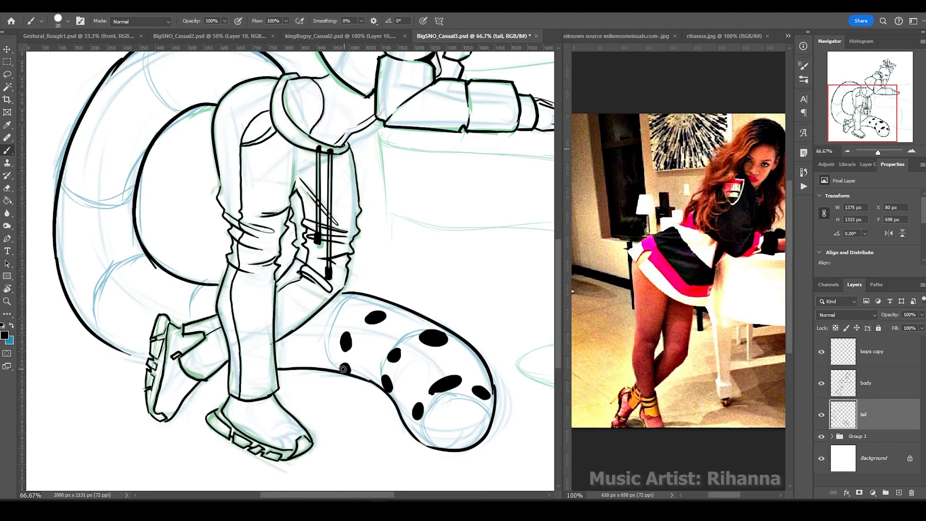
drag(310, 336, 313, 351)
drag(145, 275, 160, 281)
drag(104, 233, 123, 234)
drag(121, 319, 124, 343)
drag(86, 193, 110, 203)
drag(107, 89, 113, 100)
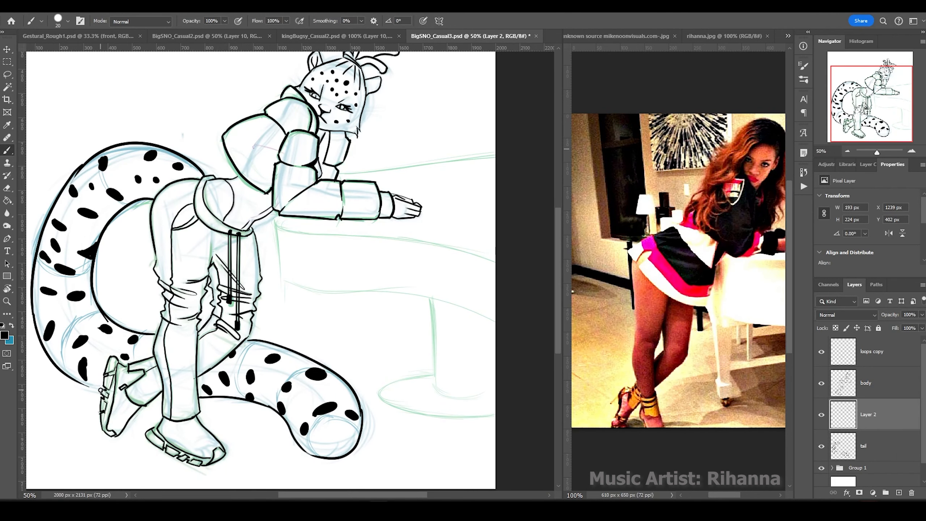
On a new layer below the tail, ink the table top and leg outline, then reset the view.
click(898, 493)
drag(276, 221, 283, 280)
drag(277, 225, 495, 262)
drag(284, 281, 495, 317)
drag(338, 171, 495, 151)
drag(431, 304, 434, 376)
drag(434, 376, 328, 401)
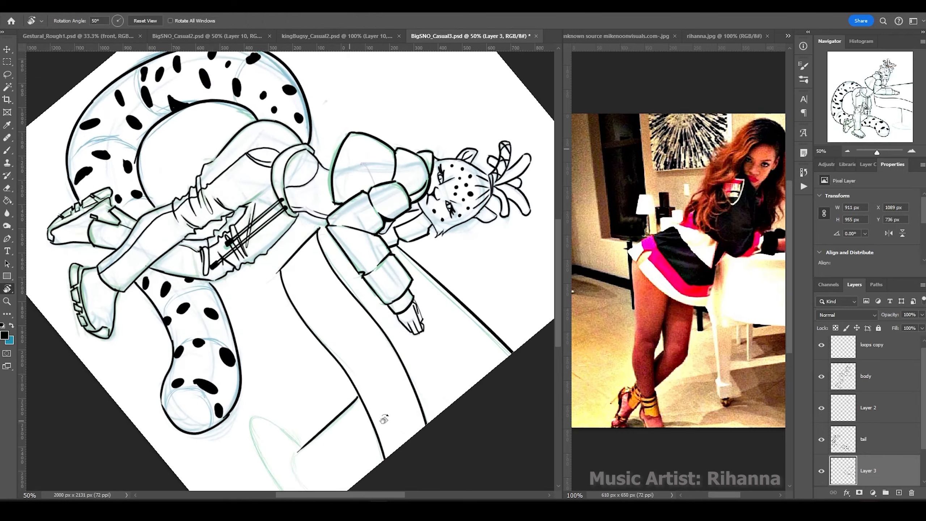
drag(247, 289, 303, 379)
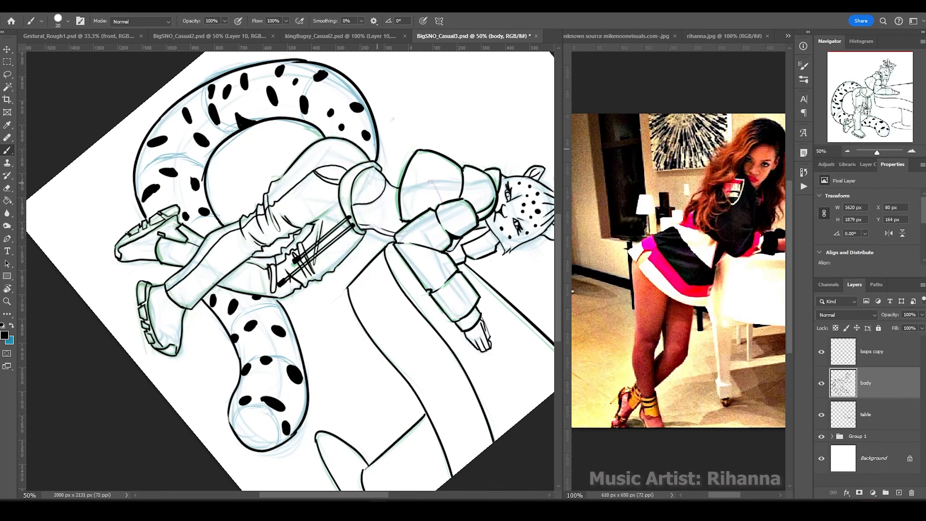
double_click(7, 288)
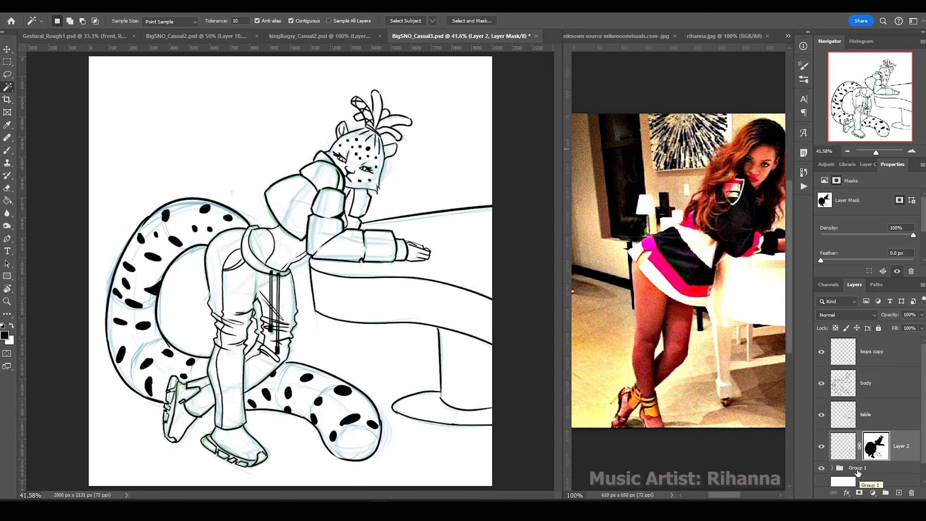
Fill the background with a pink gradient, including the area inside the tail loop.
click(843, 446)
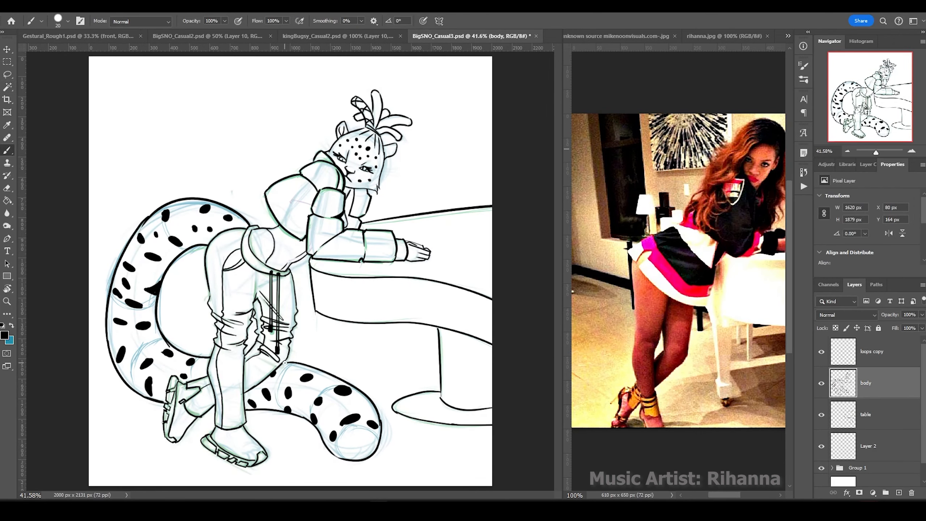
key(Return)
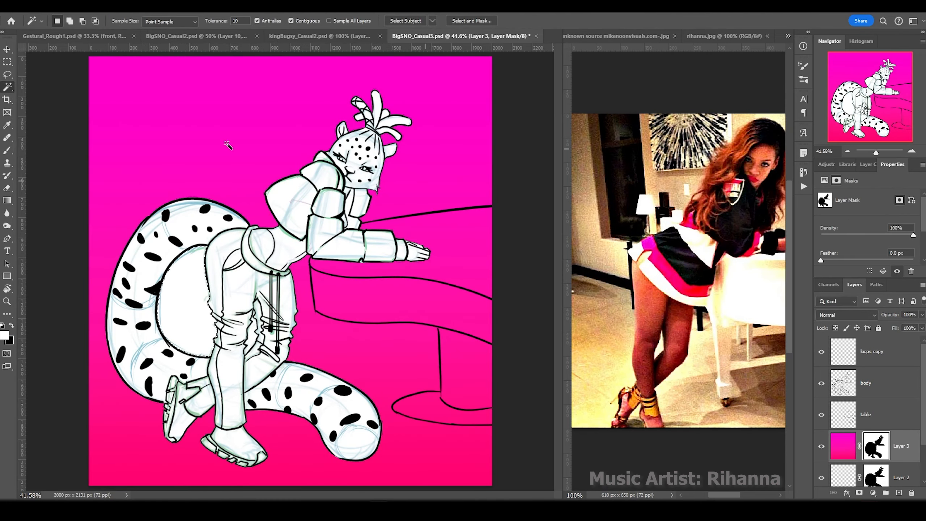
click(186, 299)
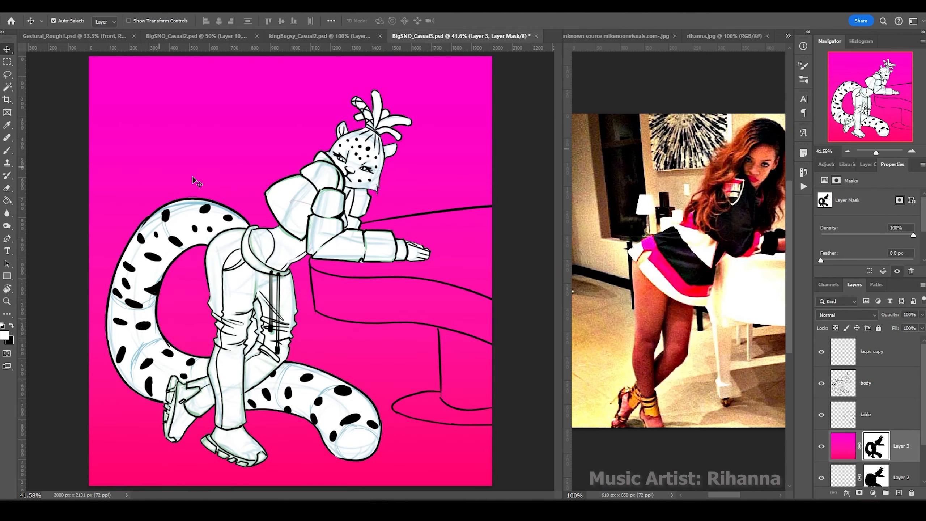
click(875, 414)
key(ctrl+plus)
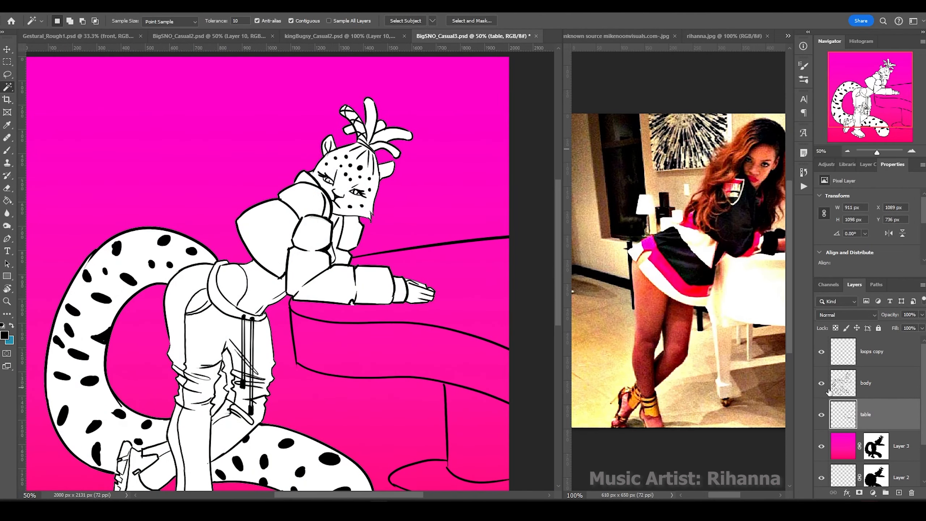
Select the area inside the table outline and fill it with a solid colour layer.
alt+click(822, 414)
click(401, 164)
alt+click(821, 415)
click(111, 7)
key(Escape)
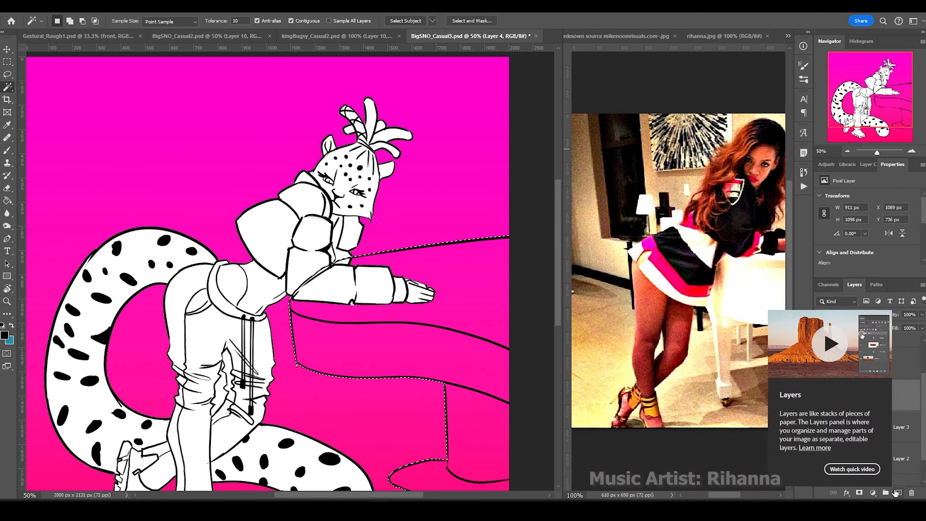
Select the character's area and fill it with a solid white colour layer.
click(873, 493)
click(868, 322)
click(713, 203)
click(111, 7)
click(121, 140)
click(873, 492)
click(882, 323)
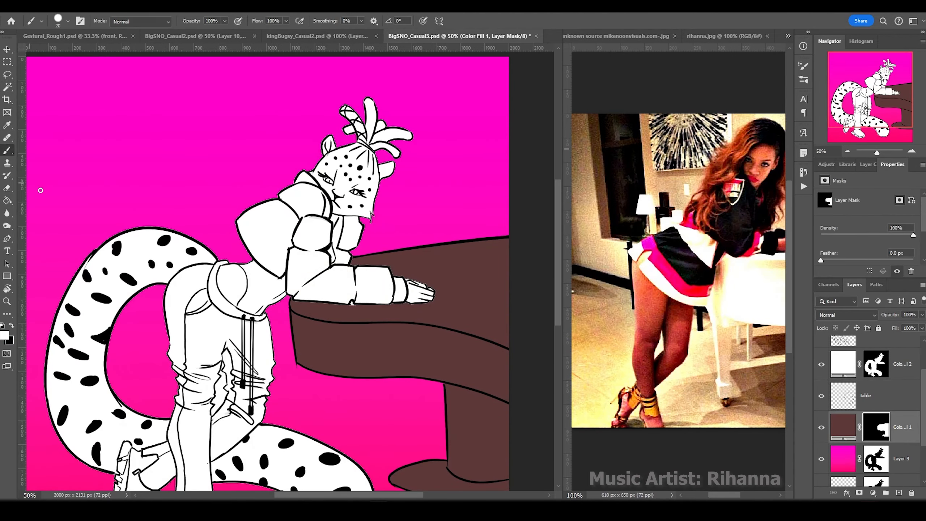
Change the table fill to muted purple-grey, zoom out, and reset colours to black and white.
double_click(842, 427)
key(Return)
key(ctrl+minus)
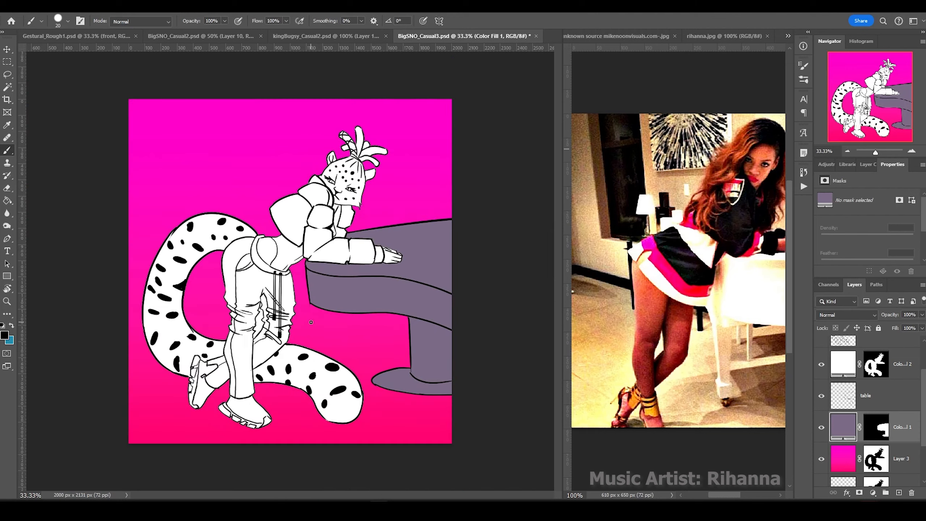
key(g)
key(x)
key(v)
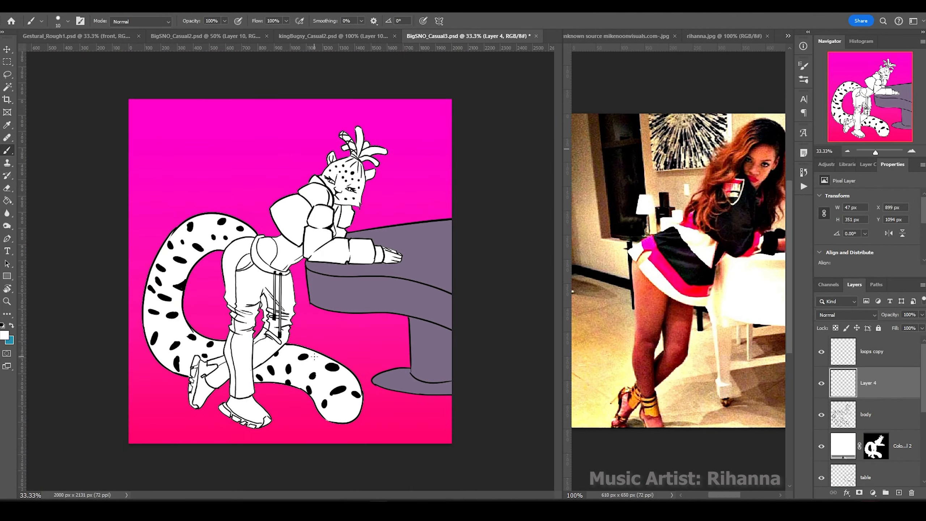
On a new layer, shade the forearm, neck, shoulder and chest grey with a larger brush.
click(897, 407)
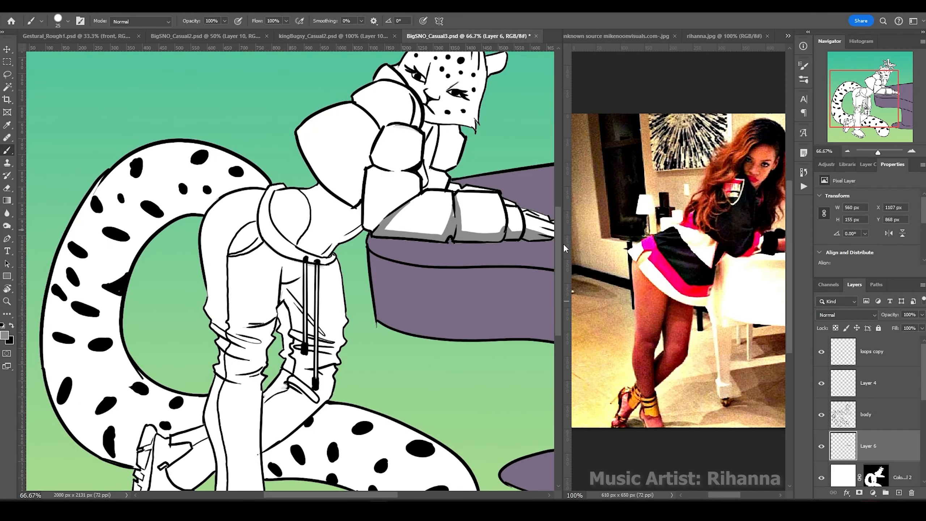
drag(394, 206, 366, 225)
drag(415, 164, 375, 160)
key(ctrl+z)
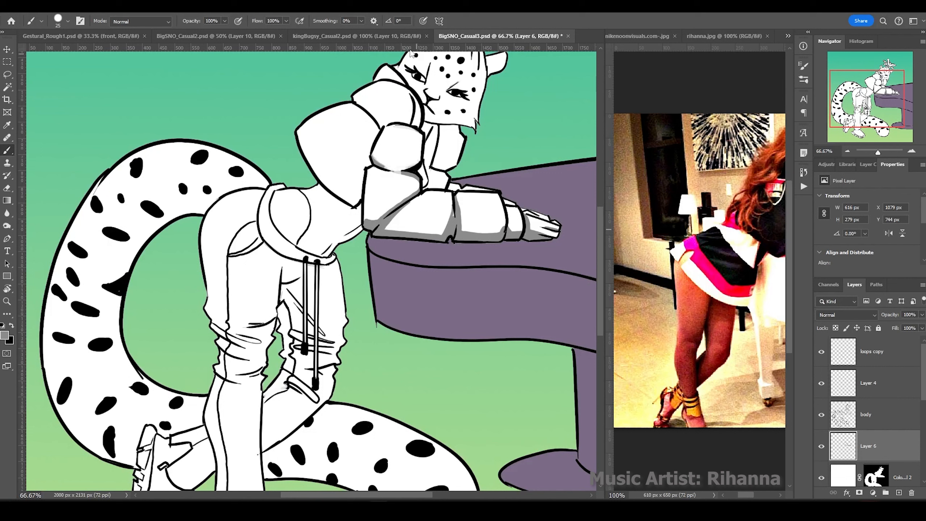
key(bracketright)
drag(430, 126, 435, 194)
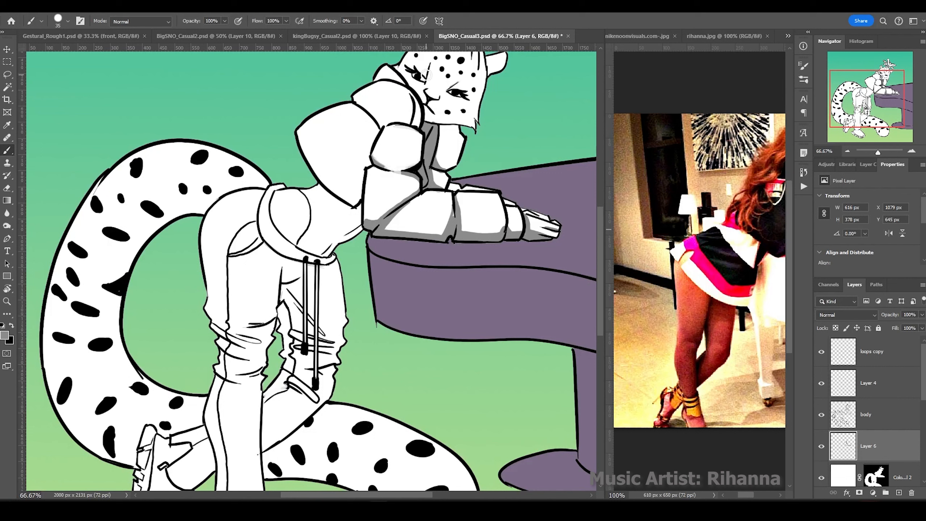
mouse_move(359, 175)
mouse_down()
mouse_move(329, 182)
mouse_move(360, 209)
mouse_move(346, 233)
mouse_move(329, 151)
mouse_up()
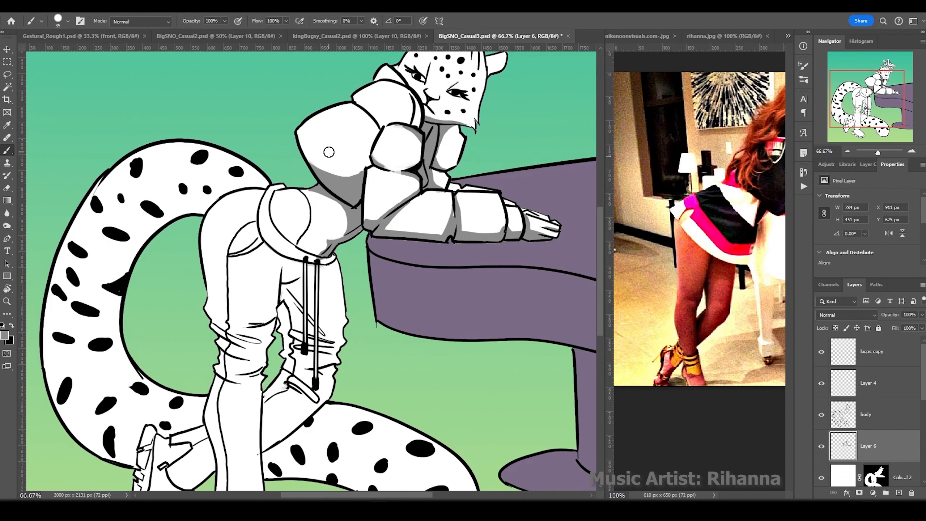
Shade the hoodie sides, leg, knee, sock, shoe, hair tufts and ear grey.
mouse_move(330, 264)
mouse_down()
mouse_move(332, 336)
mouse_move(343, 354)
mouse_move(341, 292)
mouse_up()
mouse_move(281, 277)
mouse_down()
mouse_move(285, 304)
mouse_move(291, 277)
mouse_move(321, 268)
mouse_move(268, 234)
mouse_up()
mouse_move(289, 360)
mouse_down()
mouse_move(264, 447)
mouse_move(288, 322)
mouse_move(265, 431)
mouse_move(279, 274)
mouse_move(246, 309)
mouse_move(262, 329)
mouse_move(255, 366)
mouse_move(265, 318)
mouse_move(262, 377)
mouse_move(251, 306)
mouse_move(335, 342)
mouse_move(241, 227)
mouse_up()
drag(244, 375, 214, 387)
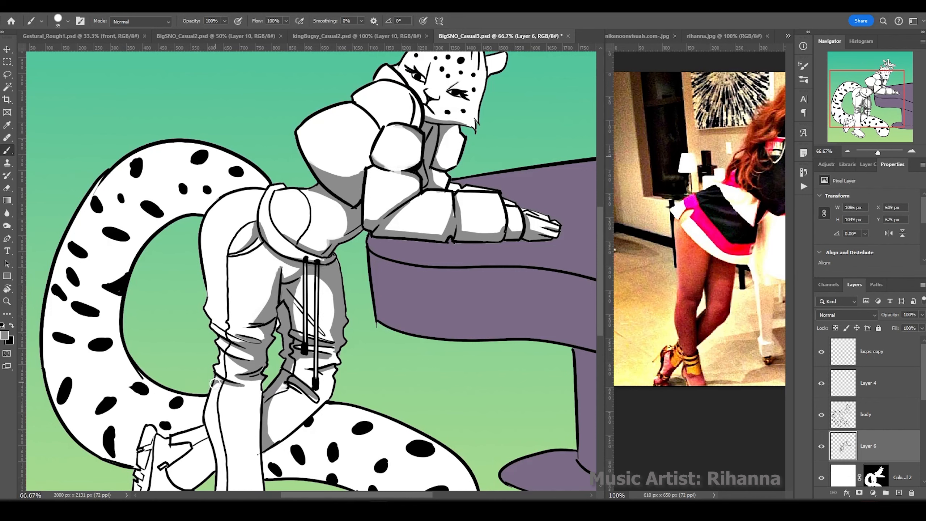
scroll(291, 292, down, 5)
drag(220, 270, 223, 378)
mouse_move(264, 401)
mouse_down()
mouse_move(226, 405)
mouse_move(238, 421)
mouse_move(208, 430)
mouse_move(236, 405)
mouse_move(199, 365)
mouse_move(183, 386)
mouse_move(172, 336)
mouse_move(142, 389)
mouse_move(474, 427)
mouse_move(94, 303)
mouse_move(204, 87)
mouse_move(259, 69)
mouse_move(99, 263)
mouse_up()
scroll(445, 142, up, 6)
mouse_move(444, 142)
mouse_down()
mouse_move(397, 105)
mouse_move(343, 172)
mouse_move(427, 156)
mouse_up()
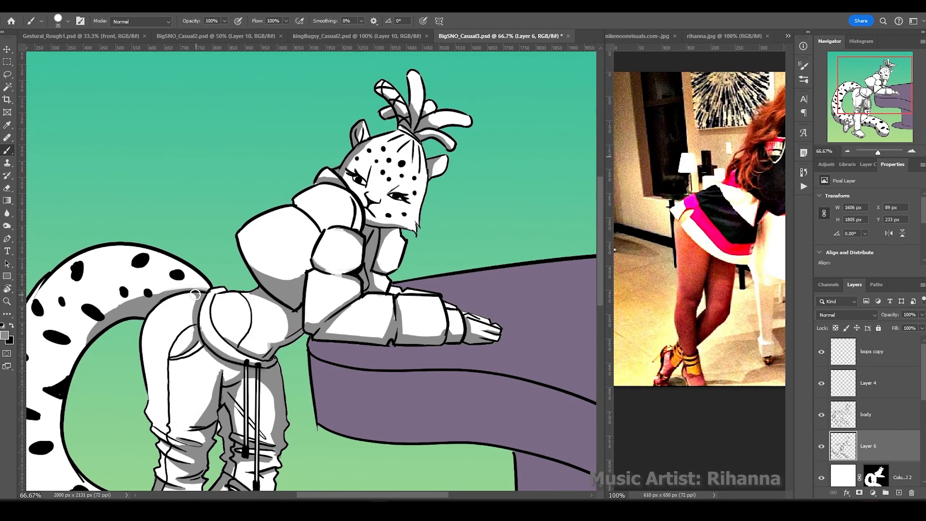
Paint grey ground shadows under the shoes and tail, undoing the stroke near the right shoe.
drag(854, 109, 848, 153)
drag(88, 419, 285, 457)
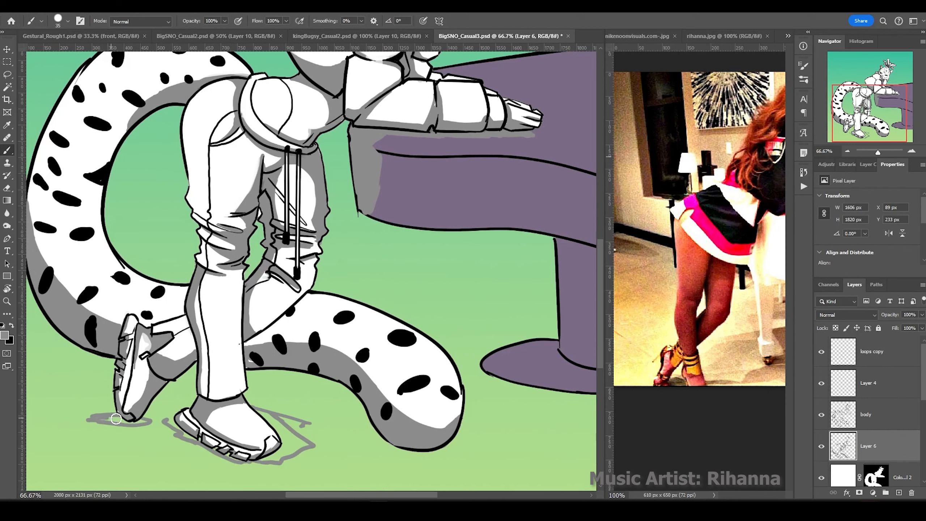
drag(168, 420, 310, 445)
drag(252, 380, 451, 450)
drag(117, 368, 54, 346)
drag(255, 376, 229, 363)
drag(303, 385, 449, 458)
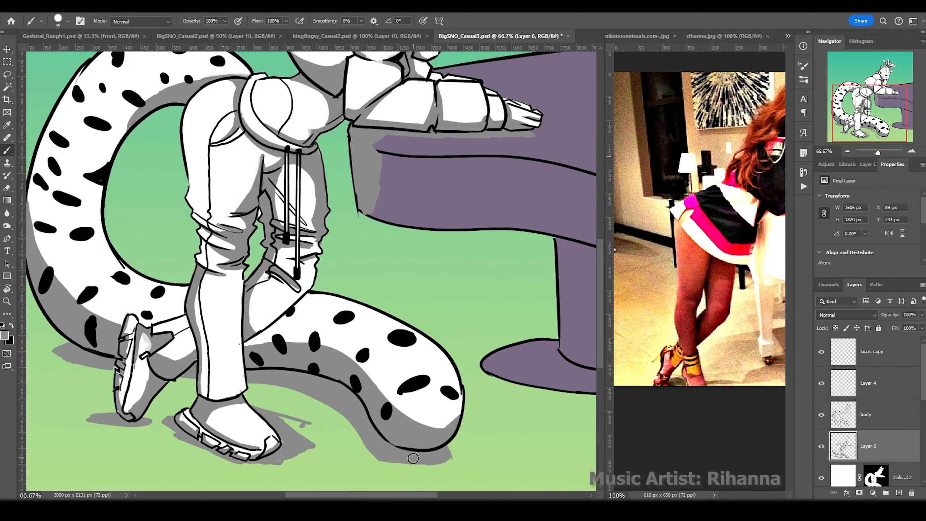
mouse_move(316, 403)
mouse_down()
mouse_move(249, 387)
mouse_move(267, 415)
mouse_up()
key(ctrl+z)
key(ctrl+z)
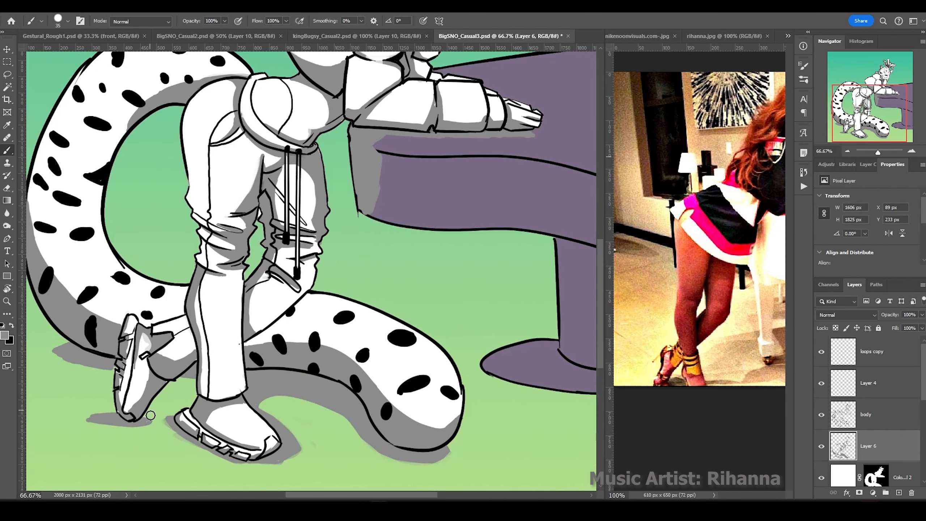
key(ctrl+minus)
key(ctrl+minus)
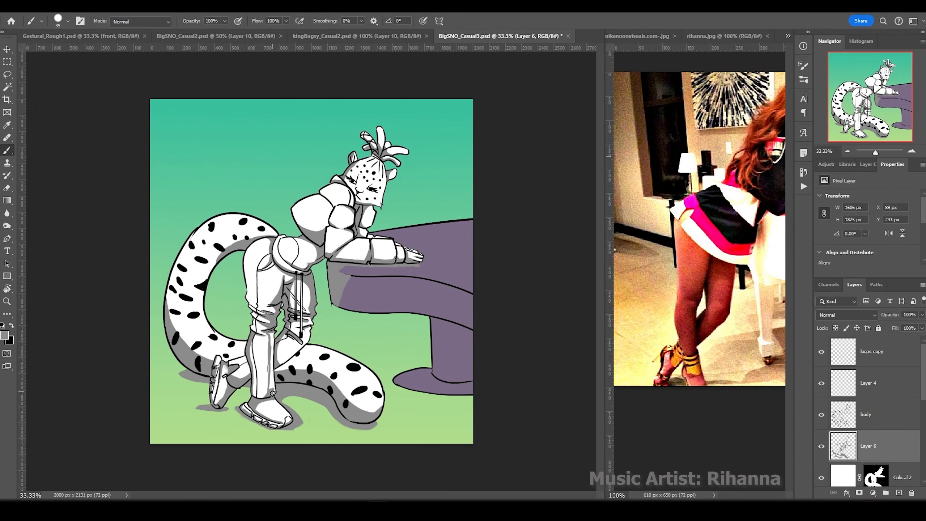
Shade the left pant leg, thigh, tail's left edge and area around the hoodie pocket.
drag(266, 387, 276, 357)
mouse_move(257, 297)
mouse_down()
mouse_move(255, 246)
mouse_move(244, 310)
mouse_up()
drag(286, 356, 298, 343)
key(bracketright)
key(bracketright)
key(ctrl+z)
key(ctrl+z)
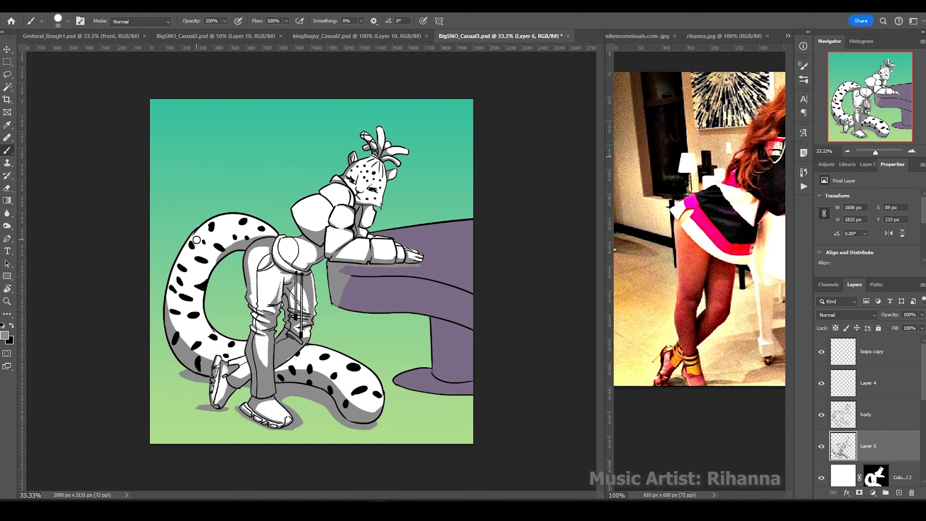
drag(187, 253, 158, 305)
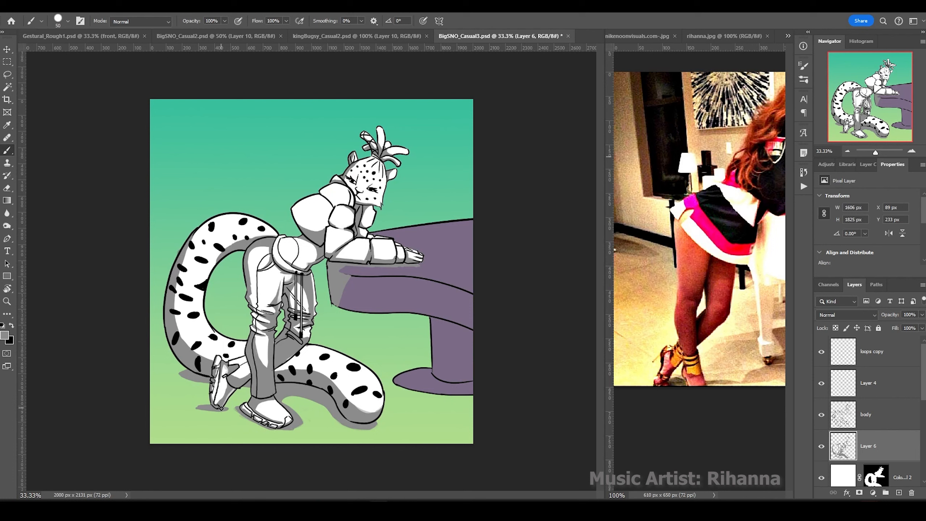
mouse_move(310, 261)
mouse_down()
mouse_move(294, 239)
mouse_move(313, 249)
mouse_up()
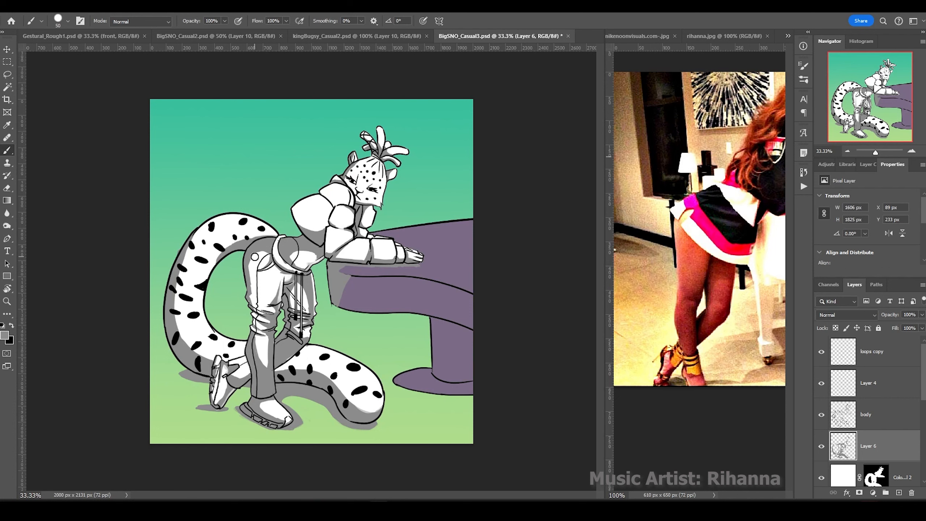
drag(254, 257, 260, 310)
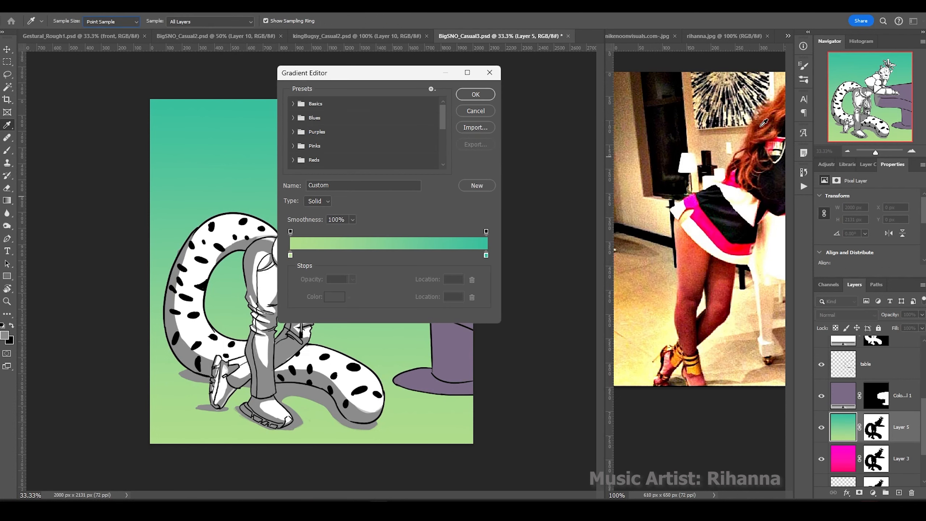
Adjust the background gradient colours, then shade the table, upper arm and left side of the face grey.
double_click(486, 255)
key(Return)
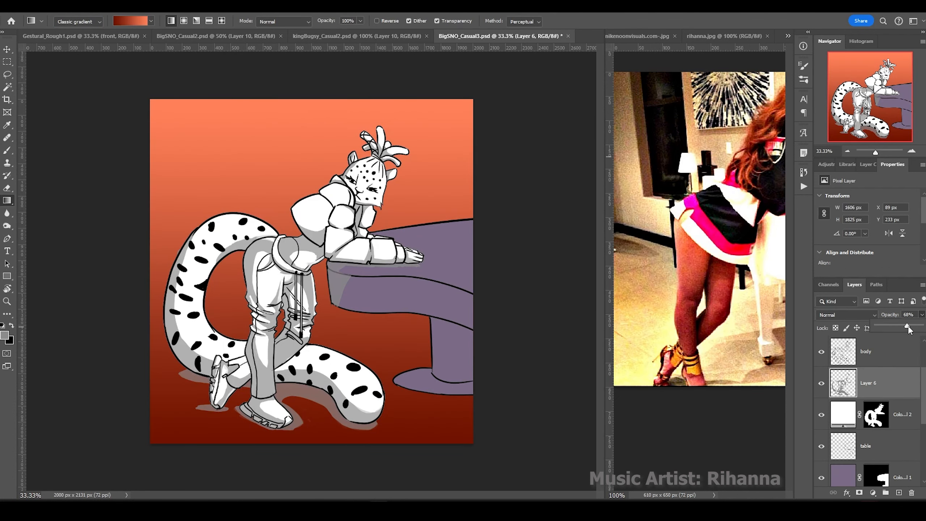
key(b)
mouse_move(439, 324)
mouse_down()
mouse_move(399, 383)
mouse_move(482, 330)
mouse_move(343, 297)
mouse_move(478, 320)
mouse_move(345, 283)
mouse_up()
mouse_move(337, 252)
mouse_down()
mouse_move(328, 223)
mouse_move(336, 205)
mouse_up()
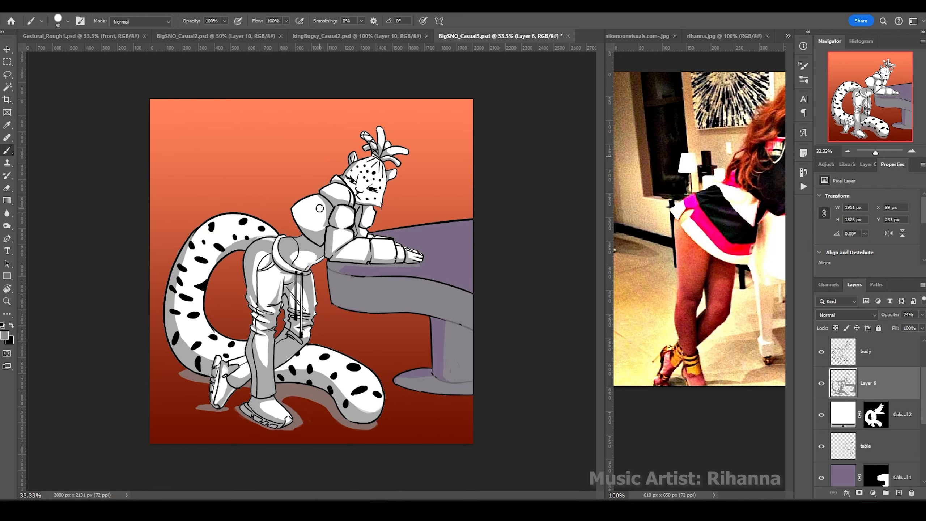
key(ctrl+plus)
key(ctrl+plus)
mouse_move(383, 205)
mouse_down()
mouse_move(373, 174)
mouse_move(392, 79)
mouse_move(408, 161)
mouse_move(389, 153)
mouse_up()
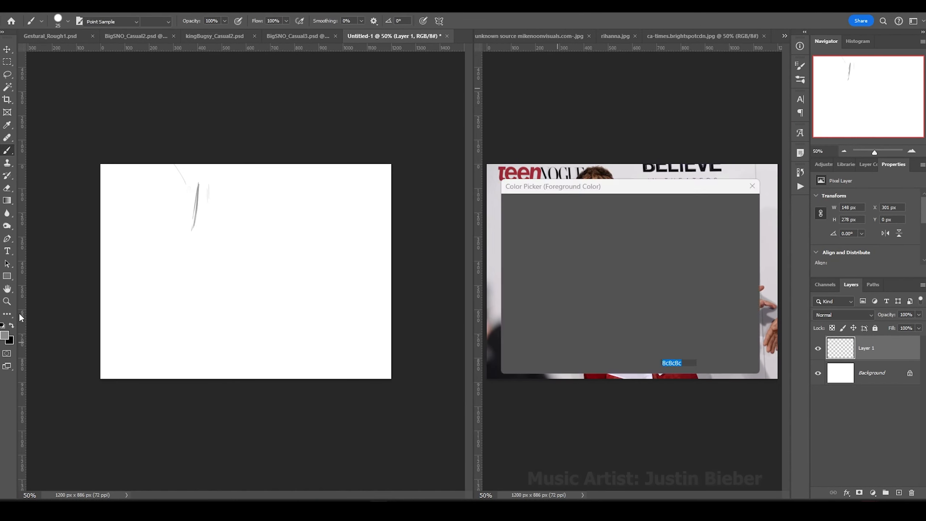
Rough in a cyan gesture sketch: head cross, torso line, hip guides, and leg and arm arcs.
drag(196, 182, 190, 229)
mouse_move(164, 197)
mouse_down()
mouse_move(218, 207)
mouse_move(259, 379)
mouse_up()
mouse_move(193, 328)
mouse_down()
mouse_move(256, 317)
mouse_move(199, 376)
mouse_up()
drag(257, 312, 297, 378)
drag(244, 365, 295, 346)
drag(200, 375, 240, 379)
drag(223, 213, 279, 244)
mouse_move(232, 200)
mouse_down()
mouse_move(275, 255)
mouse_move(258, 266)
mouse_up()
drag(255, 234, 321, 283)
mouse_move(255, 252)
mouse_down()
mouse_move(334, 316)
mouse_move(277, 270)
mouse_up()
Clean up the old arm strokes and sketch the shoulder diagonal, arm lines and left forearm cuff.
key(e)
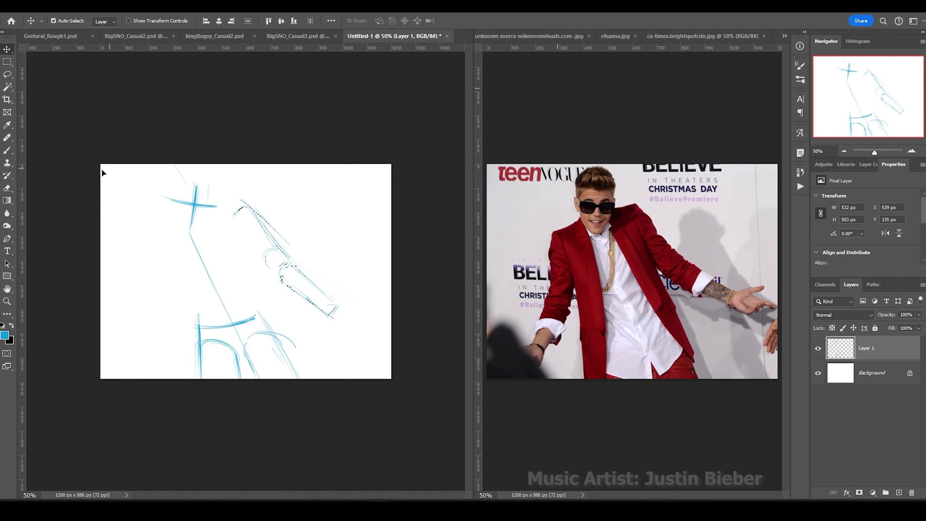
key(b)
drag(228, 212, 247, 205)
drag(149, 239, 242, 204)
drag(149, 234, 144, 273)
mouse_move(126, 330)
mouse_down()
mouse_move(138, 296)
mouse_move(139, 339)
mouse_up()
drag(120, 325, 139, 333)
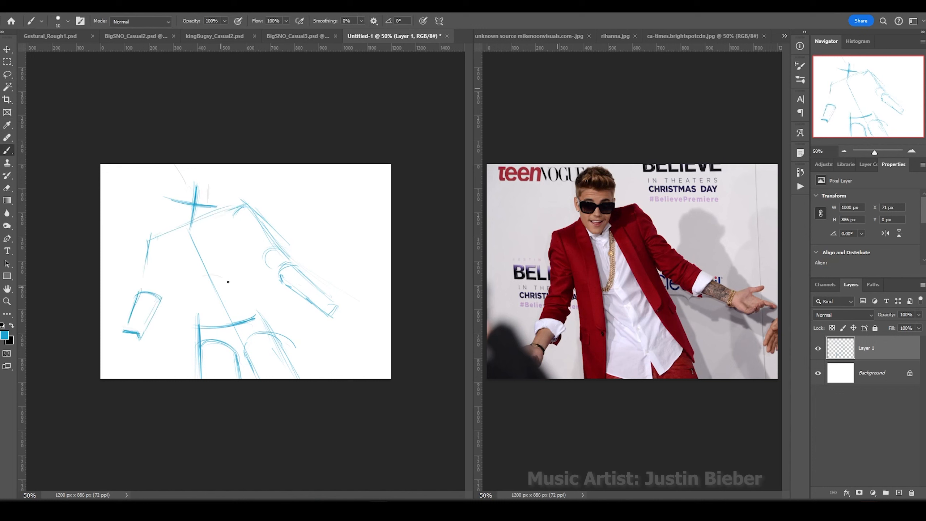
Block in the torso as a box and strengthen the leg lines.
drag(190, 286, 231, 277)
drag(202, 215, 232, 273)
drag(176, 213, 168, 255)
drag(170, 252, 181, 268)
drag(198, 345, 199, 379)
drag(235, 352, 239, 379)
drag(276, 339, 303, 379)
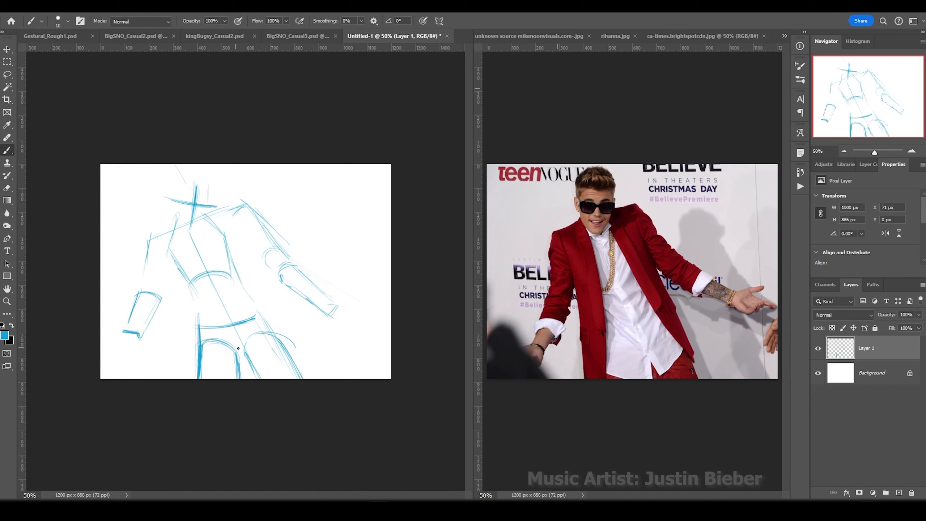
Sketch the left torso, upper arm, head circle, and the right arm with a pointing hand.
drag(169, 265, 197, 303)
drag(223, 209, 264, 224)
drag(237, 234, 240, 268)
drag(256, 212, 293, 260)
drag(281, 281, 233, 230)
mouse_move(204, 181)
mouse_down()
mouse_move(216, 213)
mouse_move(264, 200)
mouse_move(290, 261)
mouse_up()
drag(280, 281, 329, 324)
drag(332, 314, 372, 302)
drag(328, 318, 353, 337)
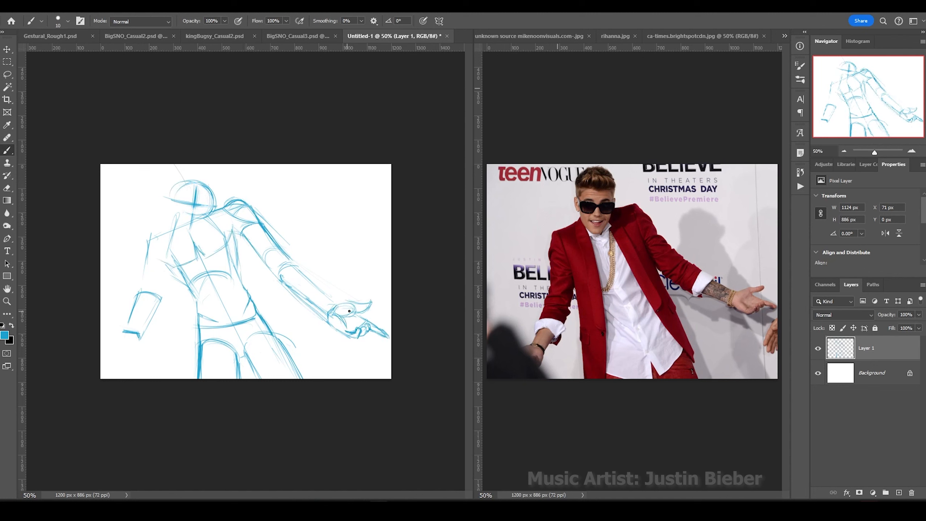
Lasso the right hand, shrink it and shift it left with Free Transform.
key(l)
drag(326, 291, 341, 284)
key(ctrl+t)
drag(382, 341, 375, 336)
key(Return)
key(ctrl+d)
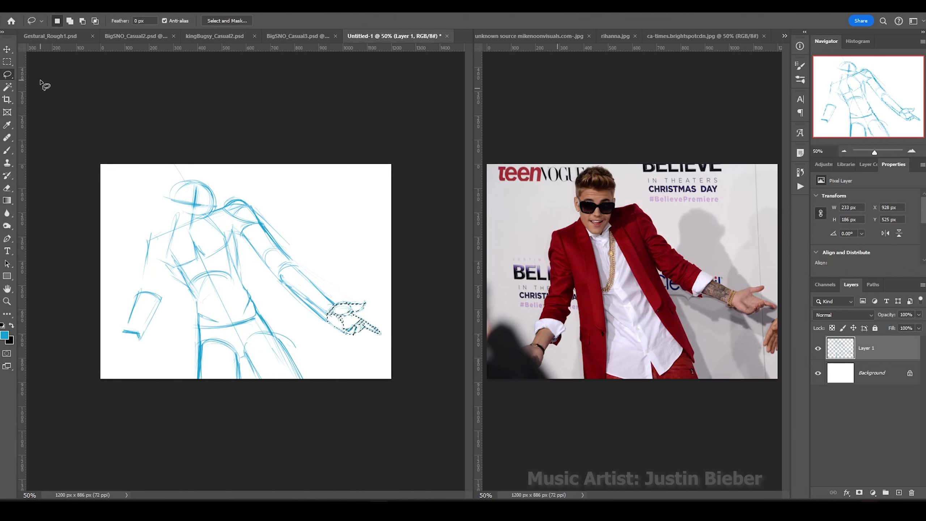
Draw the left hand on the forearm, round the pointing fingertip, and outline the left upper arm.
key(b)
drag(140, 334, 106, 339)
mouse_move(125, 334)
mouse_down()
mouse_move(105, 359)
mouse_move(135, 356)
mouse_up()
mouse_move(356, 324)
mouse_down()
mouse_move(372, 332)
mouse_move(347, 330)
mouse_up()
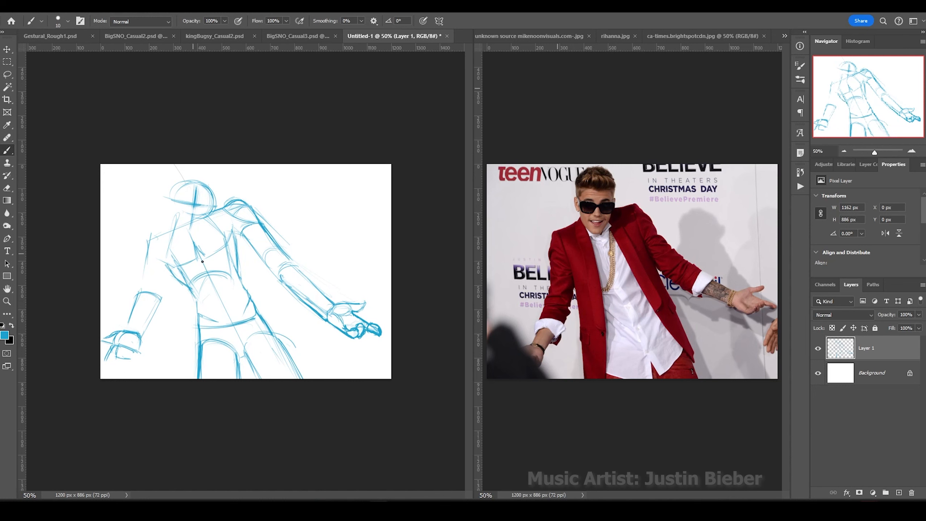
mouse_move(169, 244)
mouse_down()
mouse_move(161, 297)
mouse_move(171, 231)
mouse_up()
drag(146, 237, 140, 288)
Shrink the whole sketch to about 71% and zoom in on it.
key(ctrl+t)
drag(382, 379, 341, 341)
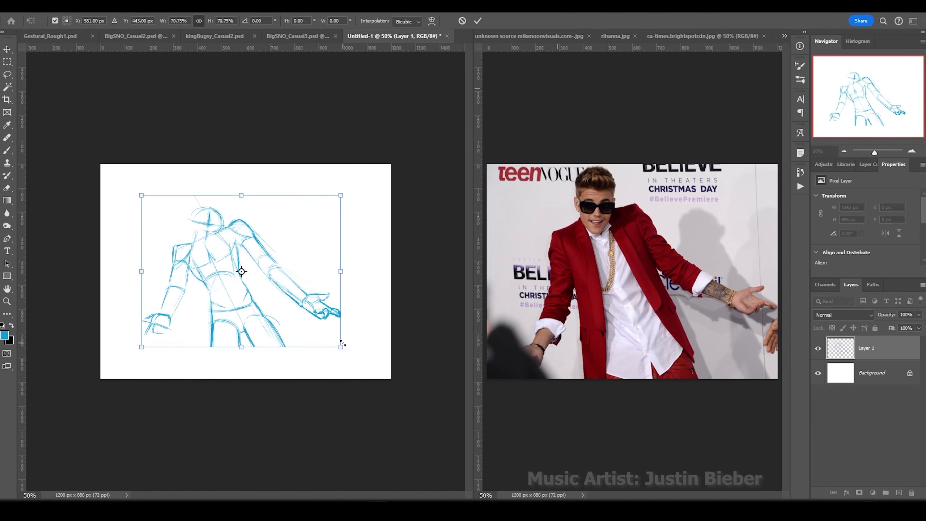
key(Return)
key(ctrl+1)
Draw two large ears above the head and circle the face with guidelines.
mouse_move(208, 149)
mouse_down()
mouse_move(270, 104)
mouse_move(313, 187)
mouse_up()
mouse_move(175, 146)
mouse_down()
mouse_move(122, 91)
mouse_move(91, 168)
mouse_up()
drag(204, 187, 171, 204)
mouse_move(160, 149)
mouse_down()
mouse_move(153, 160)
mouse_move(186, 188)
mouse_up()
drag(178, 166, 179, 185)
drag(200, 162, 201, 174)
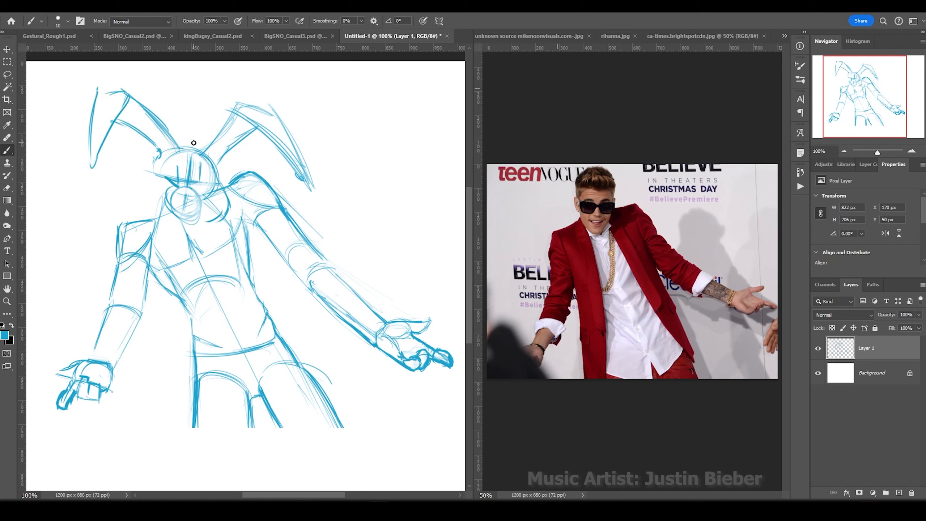
Draw the grinning mouth, cheeks and chin, hatch the ears, outline the head, and sketch the left arm.
mouse_move(165, 204)
mouse_down()
mouse_move(204, 203)
mouse_move(144, 210)
mouse_up()
drag(160, 157, 230, 215)
mouse_move(152, 208)
mouse_down()
mouse_move(203, 218)
mouse_move(175, 223)
mouse_up()
drag(219, 164, 215, 188)
drag(161, 109, 166, 157)
drag(219, 143, 197, 178)
drag(134, 111, 161, 148)
drag(233, 122, 217, 163)
drag(161, 216, 119, 226)
drag(121, 227, 111, 303)
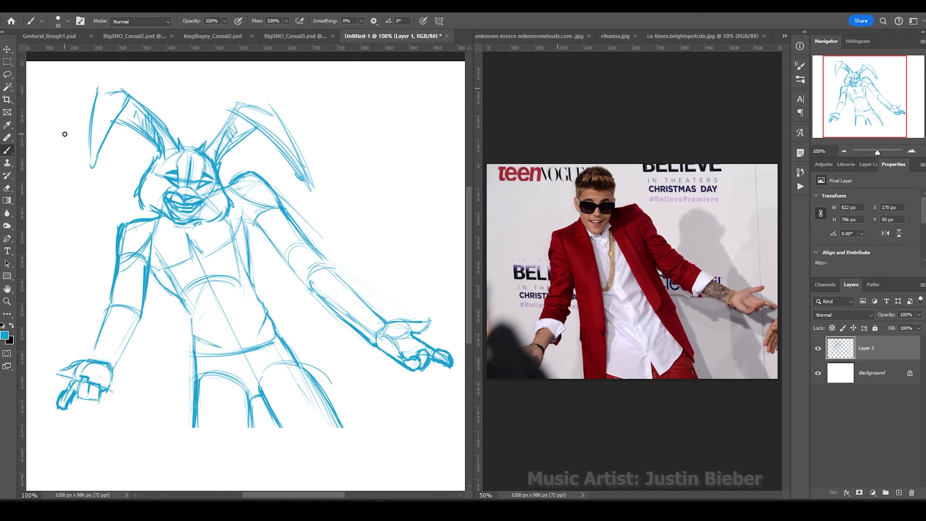
Lasso the hands and reposition them, moving the right hand up and left.
key(l)
drag(329, 281, 332, 372)
drag(401, 328, 381, 310)
drag(82, 324, 67, 356)
key(m)
key(ctrl+d)
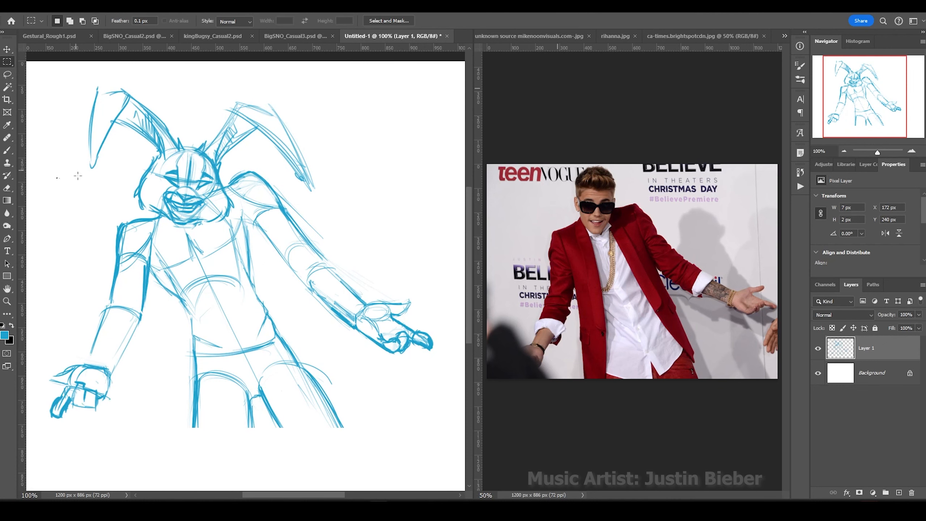
Strengthen the shoulder, torso, chest, ear, forearm and right arm lines.
key(b)
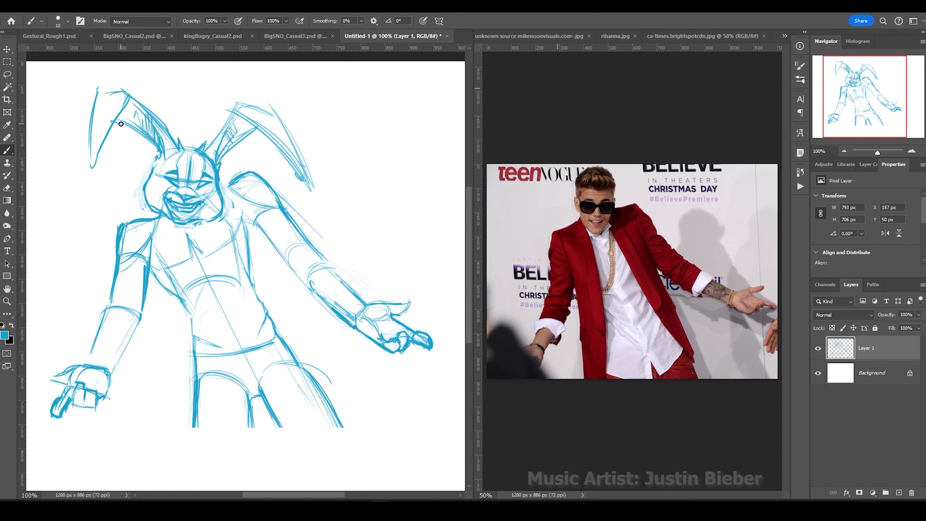
drag(140, 219, 116, 228)
drag(261, 219, 248, 294)
drag(166, 268, 246, 216)
drag(135, 98, 175, 150)
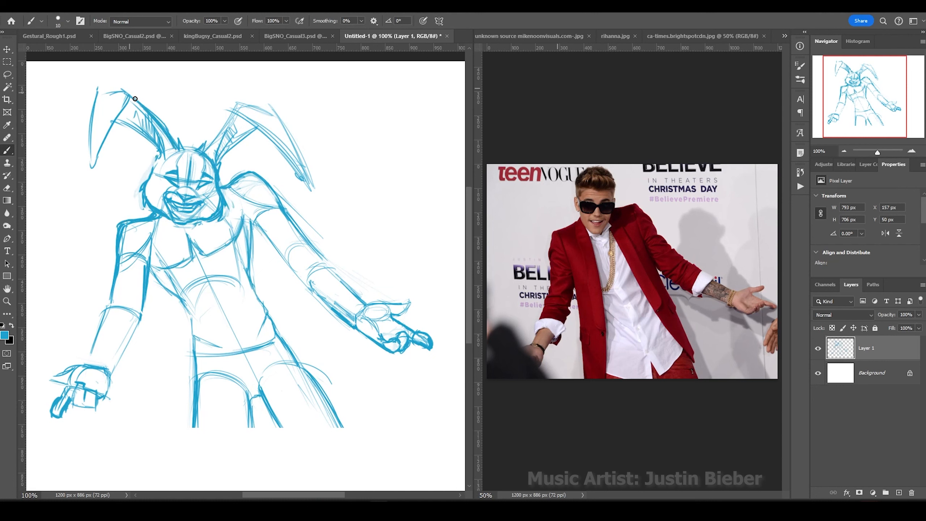
drag(96, 91, 91, 150)
drag(140, 316, 116, 364)
drag(233, 107, 203, 153)
mouse_move(251, 224)
mouse_down()
mouse_move(321, 260)
mouse_move(359, 303)
mouse_move(309, 277)
mouse_move(309, 287)
mouse_up()
drag(109, 304, 85, 369)
Select the right forearm and hand and shift them up and left.
key(l)
drag(261, 225, 264, 222)
key(v)
drag(325, 307, 320, 301)
key(ctrl+d)
key(m)
Enlarge the sketch layer with Free Transform to fill the canvas.
key(ctrl+minus)
key(ctrl+t)
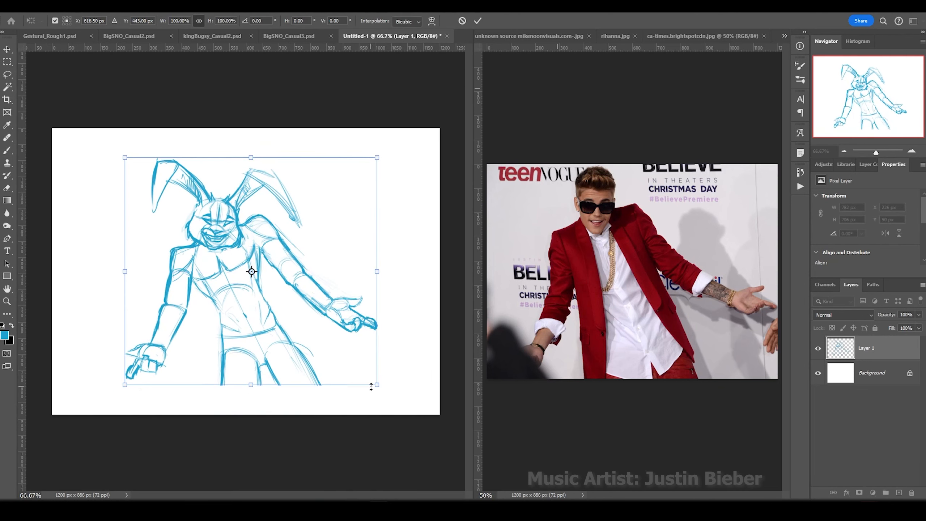
drag(356, 373, 410, 415)
key(Return)
Add a torso mark, darken the lower-right leg line and retrace the right ear's edge.
key(b)
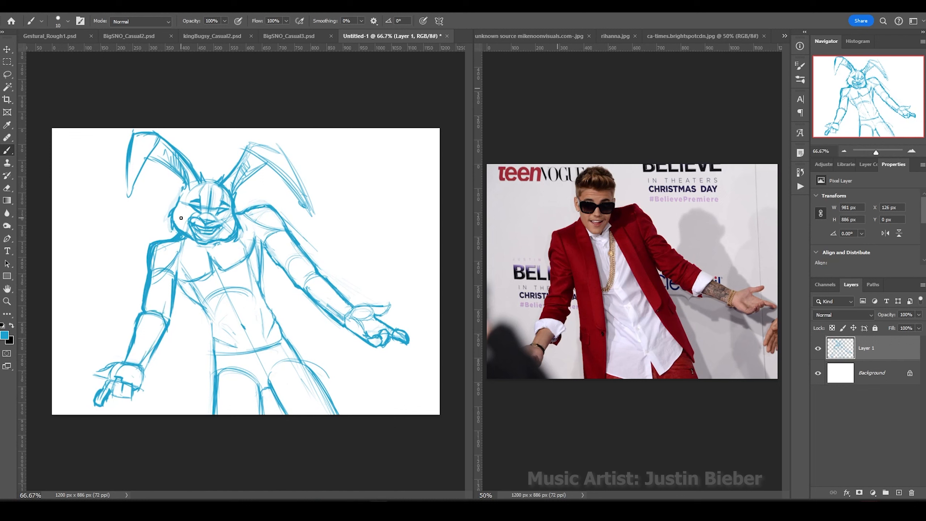
drag(242, 325, 244, 330)
drag(304, 364, 340, 414)
drag(312, 212, 251, 146)
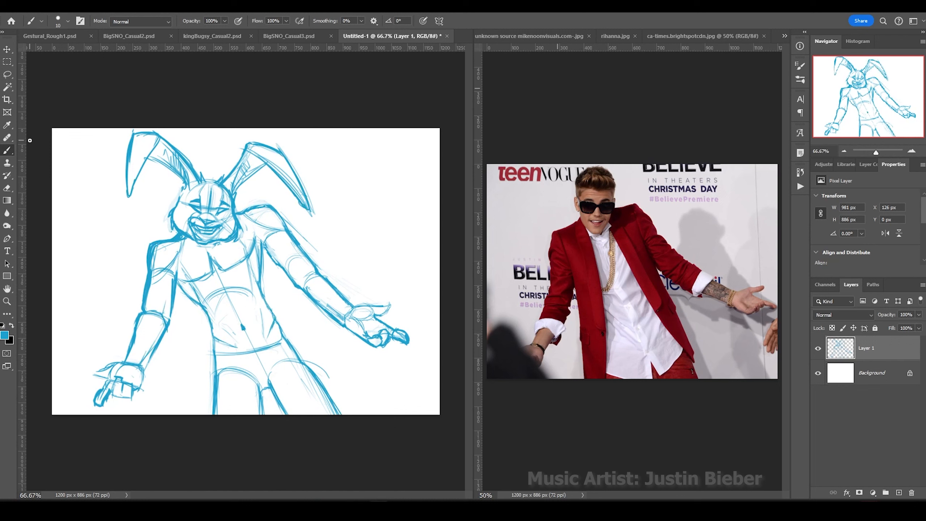
On a new layer, draw magenta sunglasses over the eyes with hatched lenses.
click(899, 493)
drag(183, 197, 203, 202)
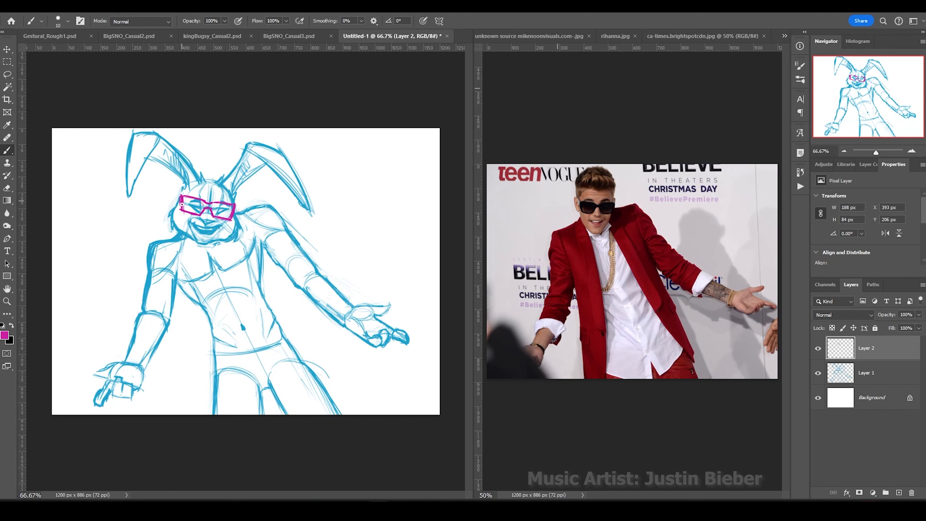
drag(195, 213, 230, 215)
Nudge the left arm outward in blue, then group the sketch and glasses layers and fade them.
key(alt+bracketleft)
alt+click(241, 263)
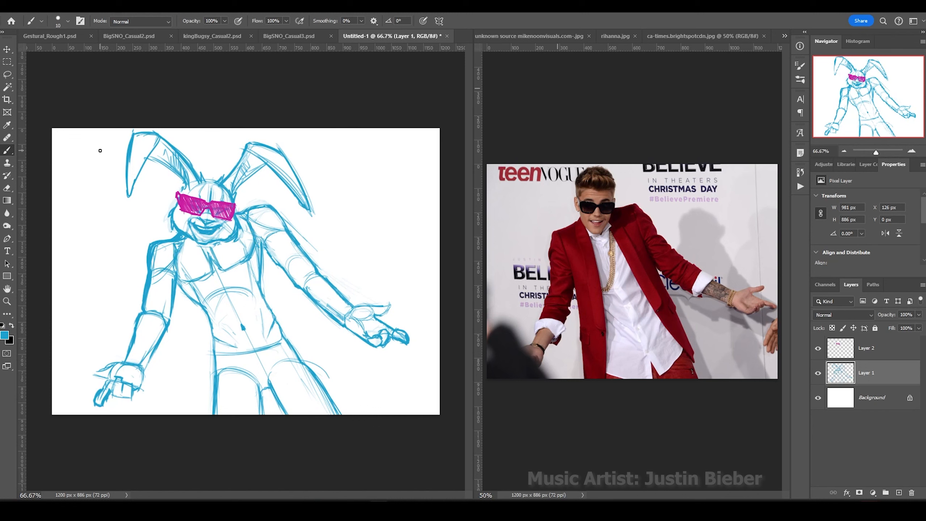
drag(170, 244, 161, 244)
shift+click(872, 351)
key(ctrl+g)
drag(886, 314, 875, 314)
click(899, 493)
On a new layer, sketch green shorts with waistline, waistband and leg edges.
click(5, 335)
click(640, 283)
click(725, 205)
mouse_move(285, 337)
mouse_down()
mouse_move(252, 357)
mouse_move(210, 354)
mouse_up()
drag(208, 351, 214, 368)
mouse_move(291, 341)
mouse_down()
mouse_move(212, 369)
mouse_move(315, 379)
mouse_up()
drag(307, 361, 341, 406)
drag(210, 364, 212, 415)
drag(279, 328, 211, 350)
mouse_move(277, 334)
mouse_down()
mouse_move(213, 355)
mouse_move(234, 400)
mouse_up()
Letter BUGZY on the shorts and thicken the waistband edges.
drag(241, 379, 251, 378)
mouse_move(272, 376)
mouse_down()
mouse_move(265, 392)
mouse_move(288, 381)
mouse_up()
mouse_move(294, 361)
mouse_down()
mouse_move(290, 384)
mouse_move(270, 388)
mouse_up()
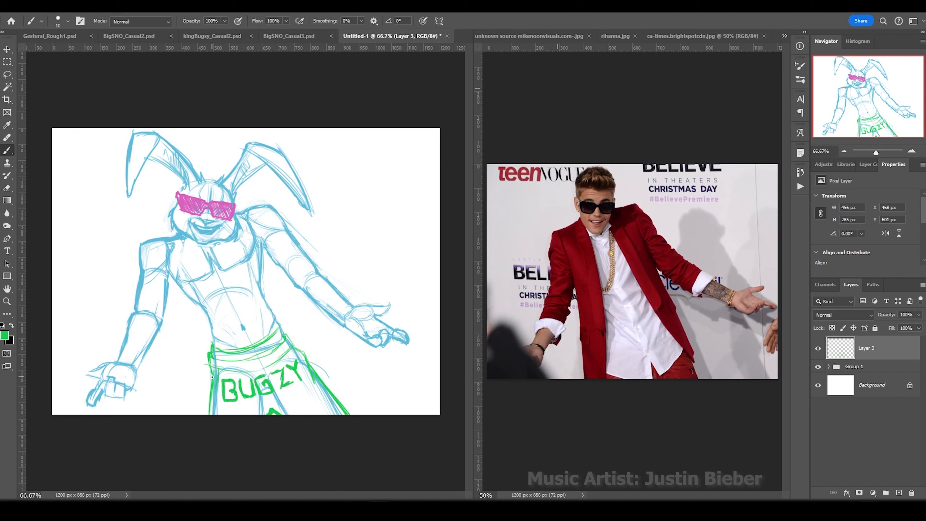
drag(288, 333, 266, 353)
drag(274, 351, 212, 373)
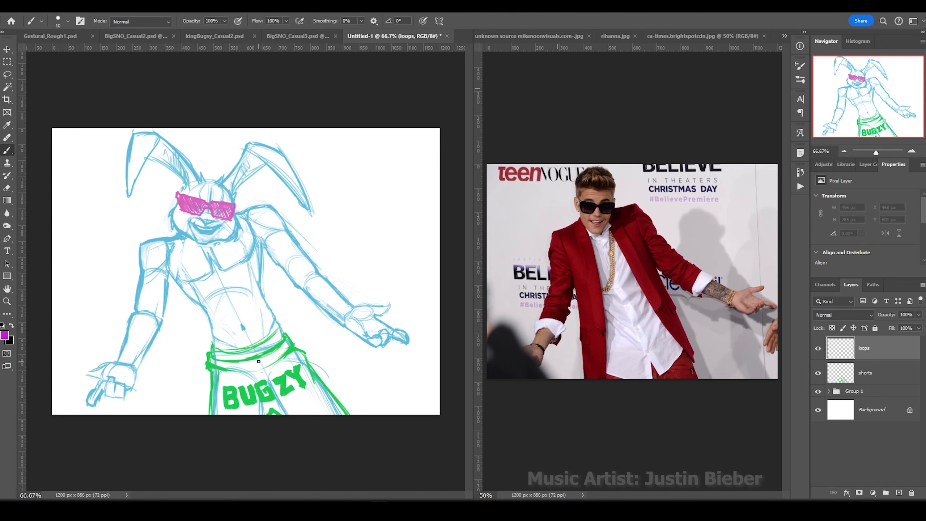
Draw magenta drawstring loops across the shorts and duplicate them.
drag(254, 365, 392, 386)
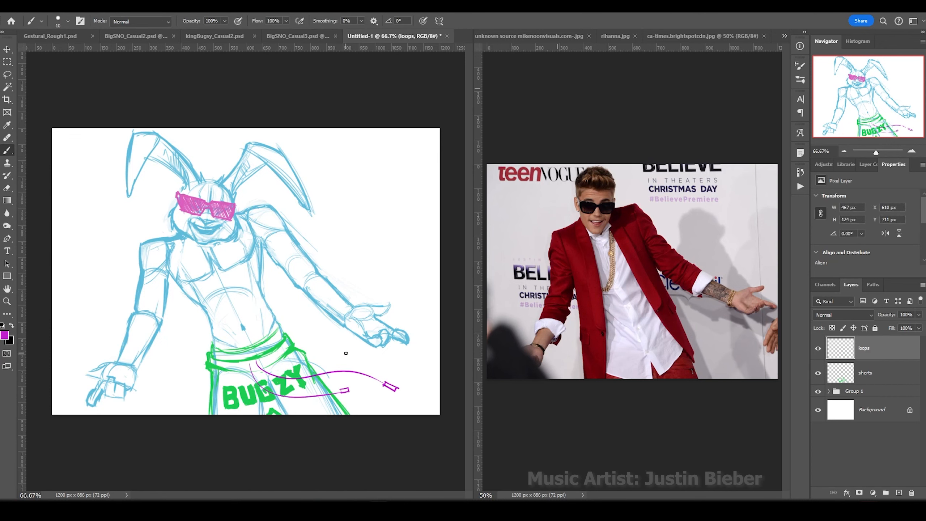
key(ctrl+j)
key(v)
click(7, 150)
key(alt+bracketleft)
alt+click(275, 318)
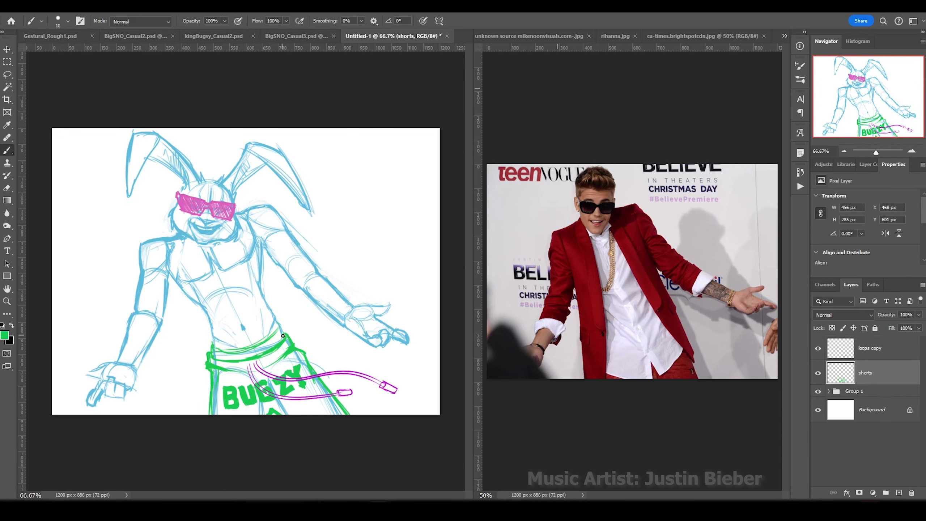
On a new layer, draw yellow jacket edges from the waist up to the shoulders.
click(857, 350)
click(899, 492)
click(4, 335)
click(636, 310)
key(Return)
mouse_move(210, 343)
mouse_down()
mouse_move(280, 324)
mouse_move(263, 211)
mouse_up()
drag(144, 250, 206, 343)
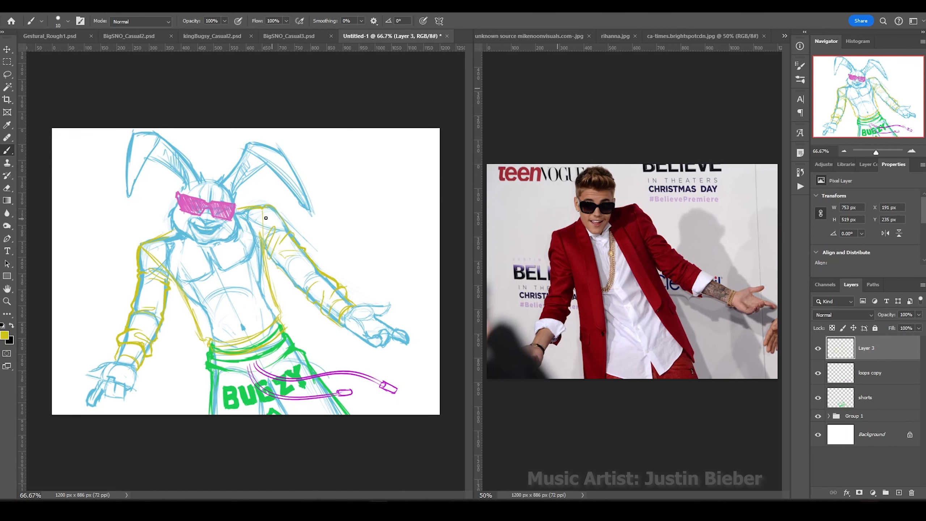
With a size 15 brush, sketch yellow chest lines and outline both jacket shoulders.
key(bracketright)
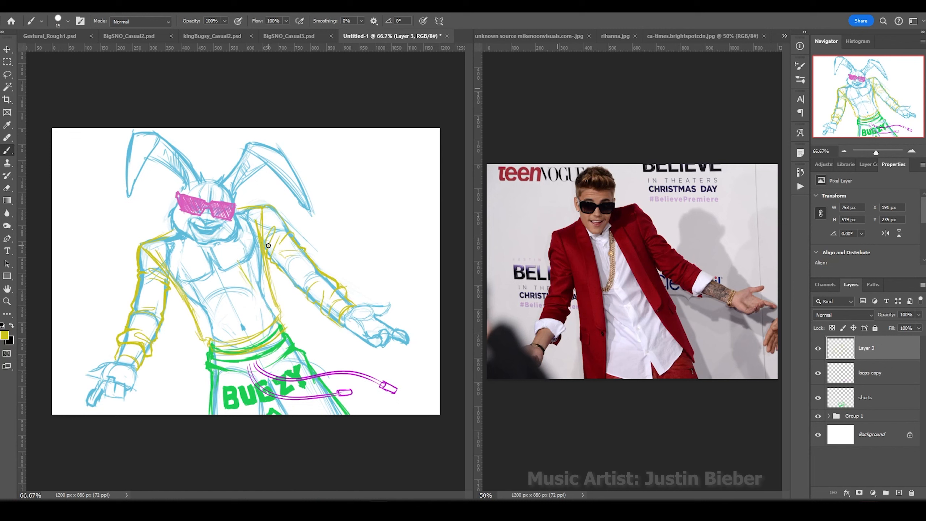
drag(202, 281, 196, 303)
mouse_move(259, 262)
mouse_down()
mouse_move(246, 277)
mouse_move(262, 314)
mouse_up()
drag(258, 302, 217, 334)
key(ctrl+z)
key(ctrl+z)
drag(152, 238, 172, 227)
drag(236, 207, 256, 203)
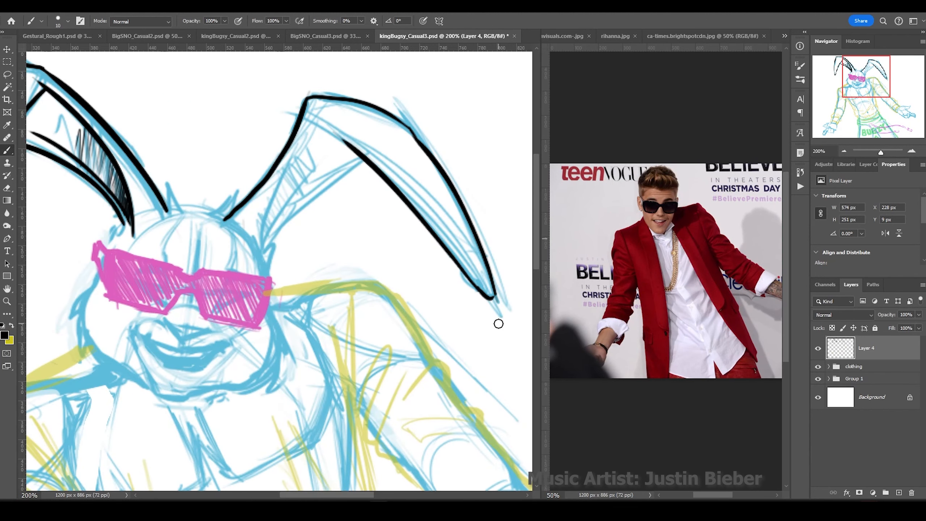
Ink the right ear, head tufts, right cheek and marks by the left ear in black.
drag(360, 161, 265, 242)
drag(291, 190, 267, 241)
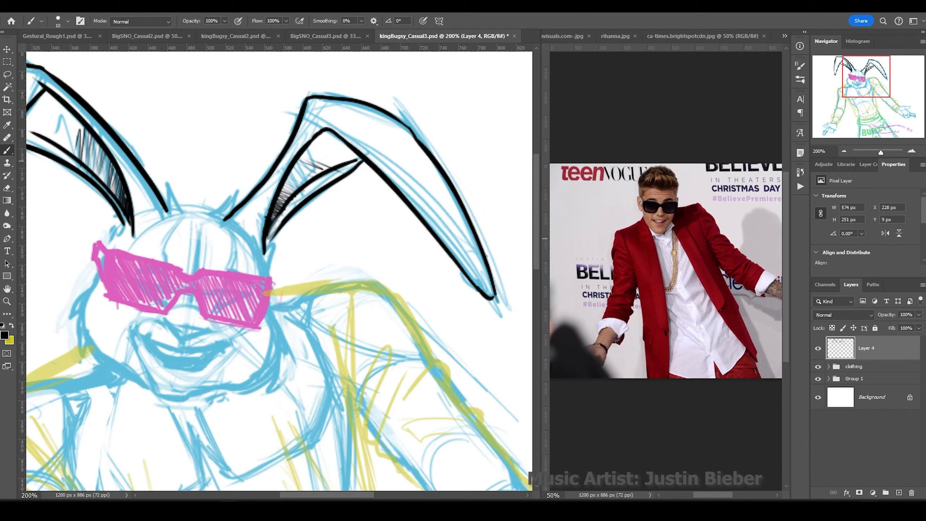
mouse_move(236, 207)
mouse_down()
mouse_move(181, 210)
mouse_move(191, 210)
mouse_up()
drag(272, 234, 268, 274)
drag(122, 197, 106, 244)
Ink the face contour, jaw, mouth, teeth, nose and the sunglasses outline.
drag(273, 313, 283, 364)
drag(260, 380, 146, 376)
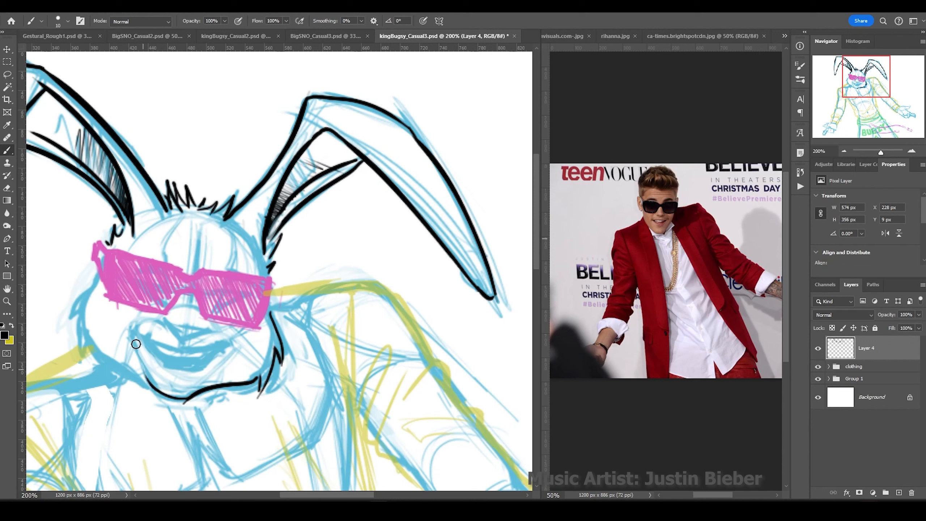
drag(87, 334, 149, 387)
drag(92, 277, 71, 319)
mouse_move(131, 330)
mouse_down()
mouse_move(227, 341)
mouse_move(215, 364)
mouse_up()
drag(161, 320, 215, 330)
drag(230, 219, 234, 220)
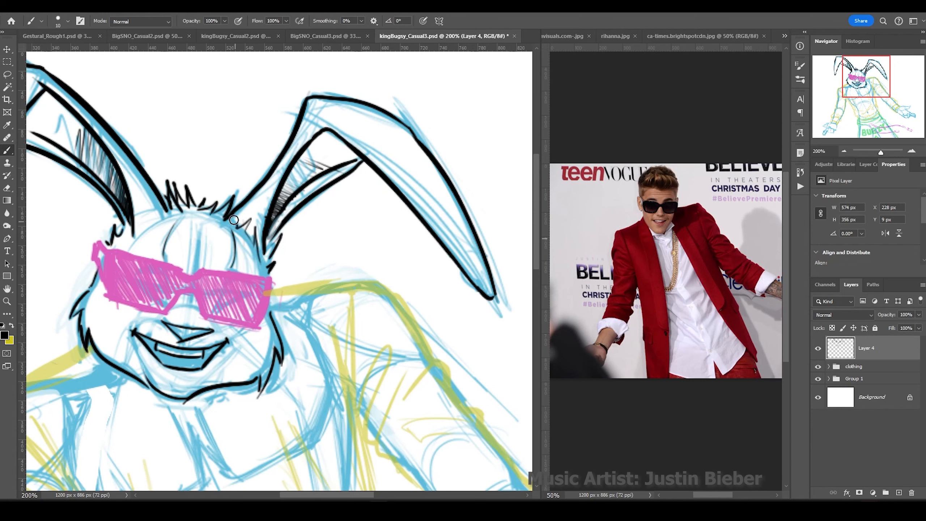
drag(160, 204, 138, 228)
drag(274, 279, 202, 318)
drag(175, 261, 275, 279)
drag(182, 264, 93, 258)
Ink the arm, sleeve and torso outlines.
mouse_move(279, 285)
mouse_down()
mouse_move(397, 418)
mouse_move(386, 438)
mouse_up()
scroll(277, 270, down, 5)
mouse_move(386, 204)
mouse_down()
mouse_move(357, 303)
mouse_move(477, 420)
mouse_move(266, 324)
mouse_move(277, 401)
mouse_up()
scroll(277, 270, left, 5)
drag(407, 451, 374, 339)
scroll(374, 339, down, 5)
drag(291, 288, 497, 237)
scroll(277, 270, right, 5)
scroll(277, 270, down, 1)
Ink around the belt and waistband and dot two buttons on the belt.
mouse_move(197, 307)
mouse_down()
mouse_move(434, 252)
mouse_move(189, 354)
mouse_up()
drag(189, 354, 270, 359)
drag(416, 252, 498, 339)
drag(405, 325, 357, 353)
click(315, 343)
click(337, 336)
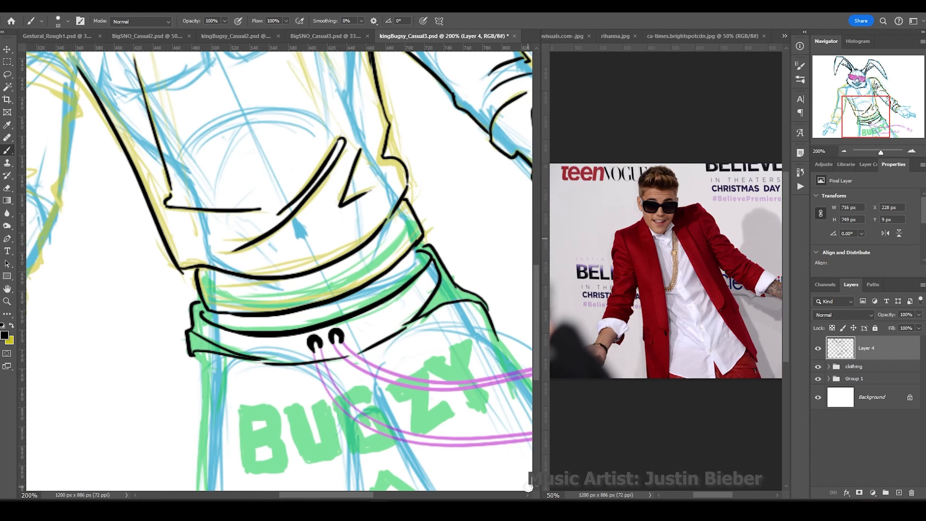
scroll(277, 270, right, 5)
key(ctrl+minus)
Ink the shoulder, left arm folds and cuff, and the right hand outline.
mouse_move(172, 164)
mouse_down()
mouse_move(130, 151)
mouse_move(157, 220)
mouse_up()
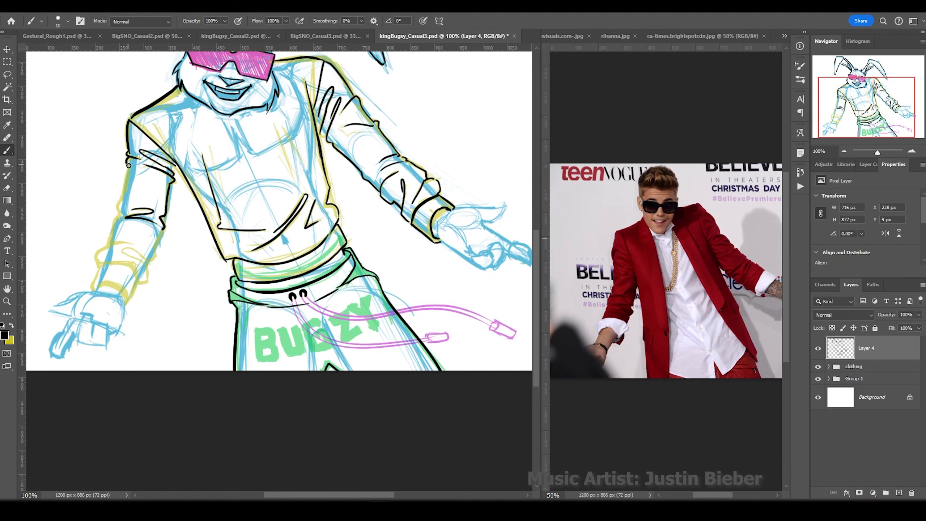
mouse_move(126, 164)
mouse_down()
mouse_move(98, 262)
mouse_move(123, 307)
mouse_up()
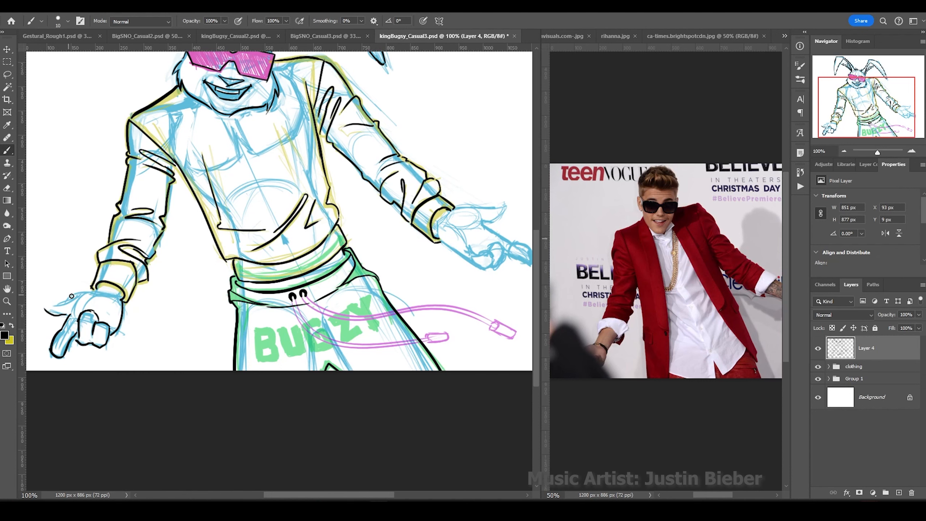
scroll(481, 267, up, 3)
drag(442, 352, 489, 376)
scroll(437, 328, down, 5)
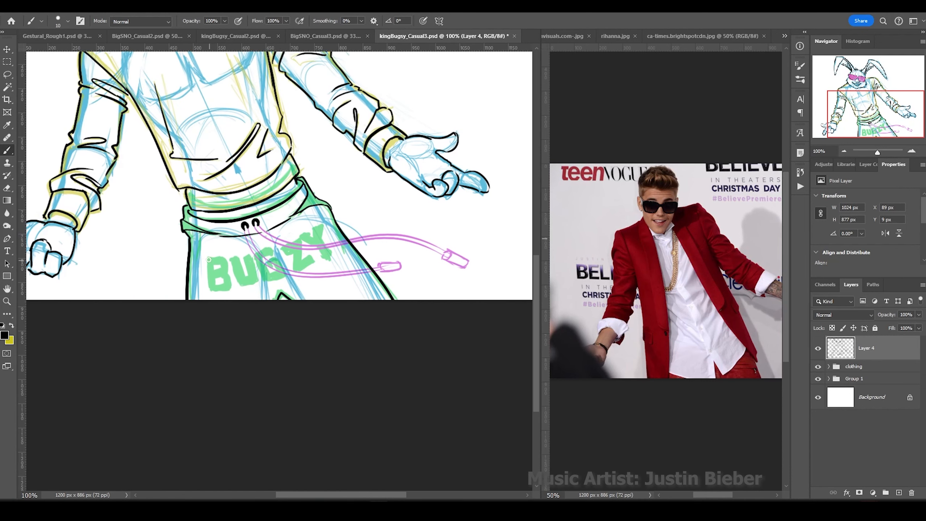
Tilt the view about 45 degrees, ink BUGZY's U and G, and ink the drawstrings on a new layer.
key(r)
drag(329, 255, 240, 231)
mouse_move(269, 263)
mouse_down()
mouse_move(303, 275)
mouse_move(334, 264)
mouse_move(323, 294)
mouse_up()
key(ctrl+alt+shift+n)
mouse_move(295, 219)
mouse_down()
mouse_move(408, 381)
mouse_move(412, 405)
mouse_up()
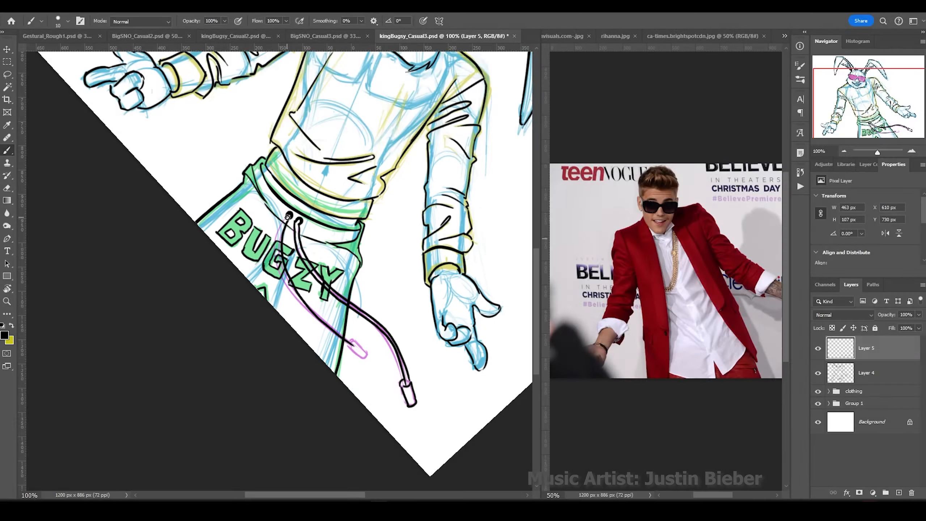
drag(286, 216, 323, 313)
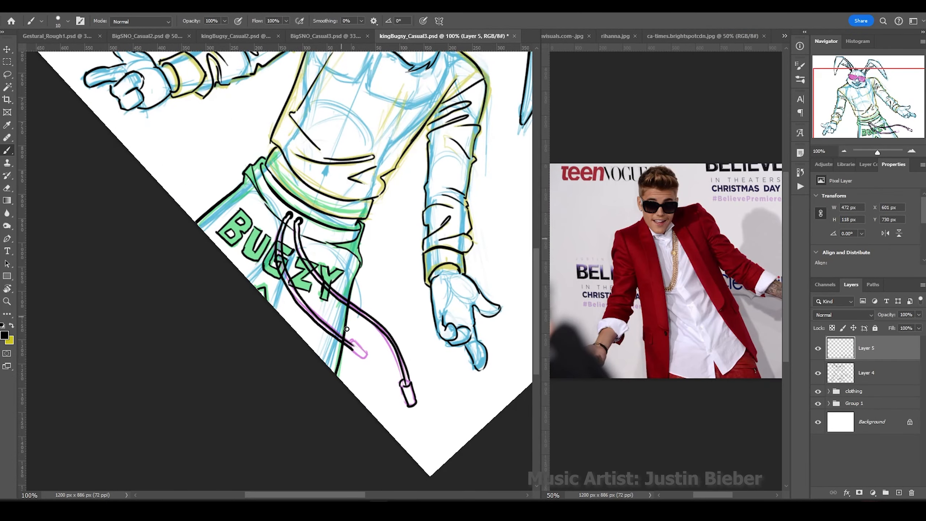
scroll(327, 196, up, 5)
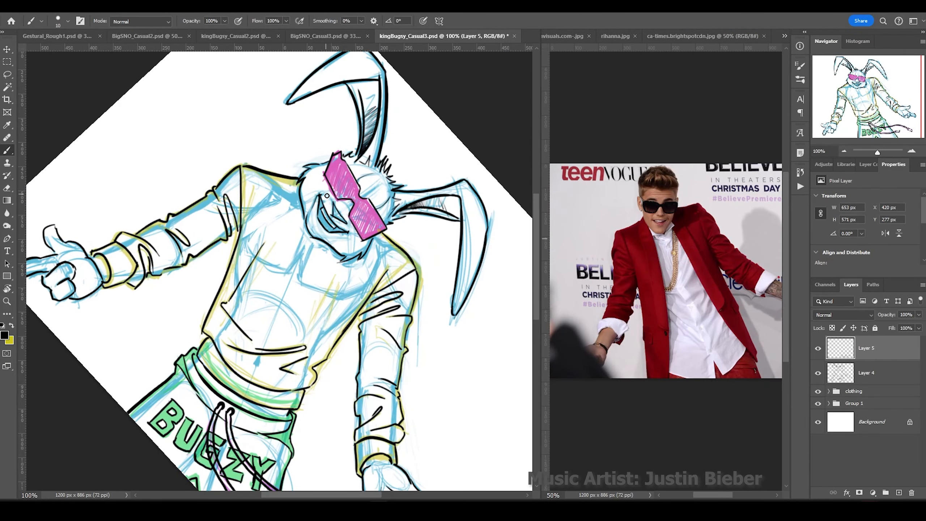
Group the clothing sketch folder with Group 1, then return to the Layer 4 ink layer.
click(853, 391)
shift+click(852, 401)
key(ctrl+g)
click(866, 373)
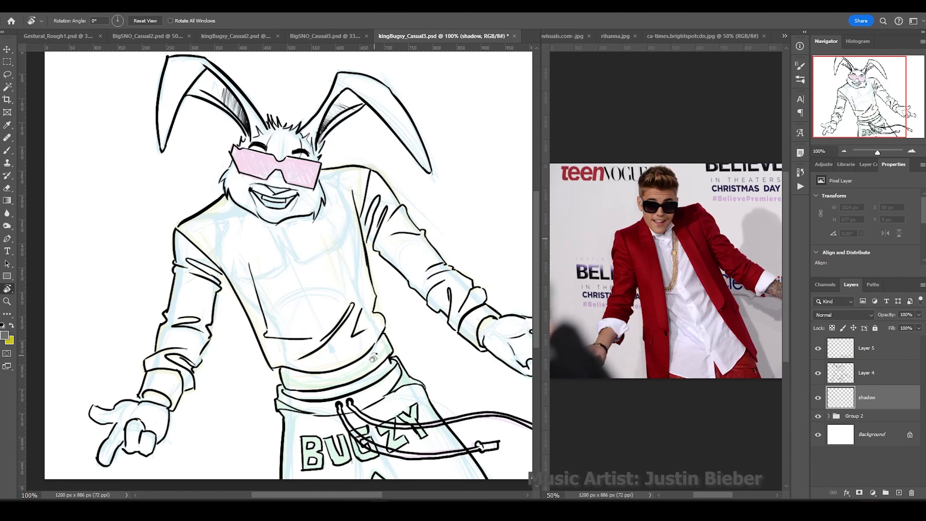
Shade the shoulder, sleeve cuff, hand underside and palm in dark grey.
drag(365, 195, 378, 238)
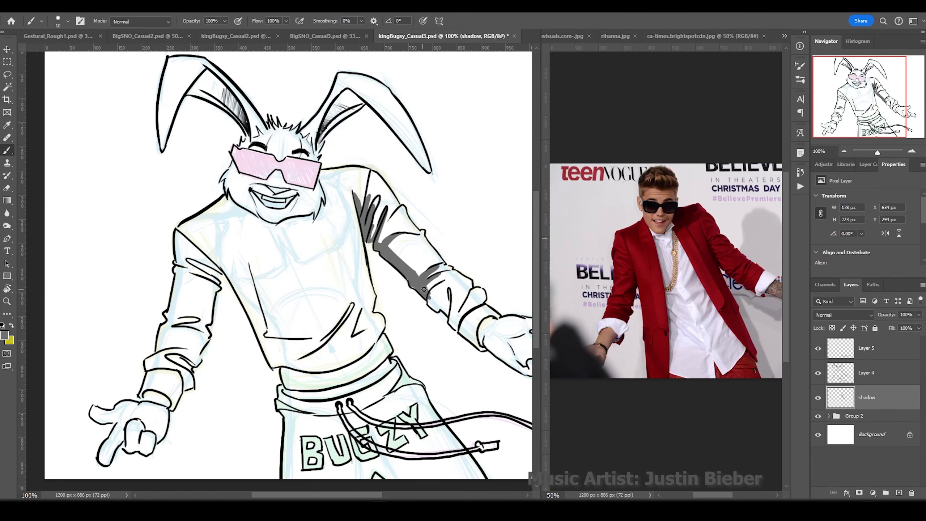
mouse_move(451, 313)
mouse_down()
mouse_move(490, 335)
mouse_move(475, 330)
mouse_move(464, 298)
mouse_up()
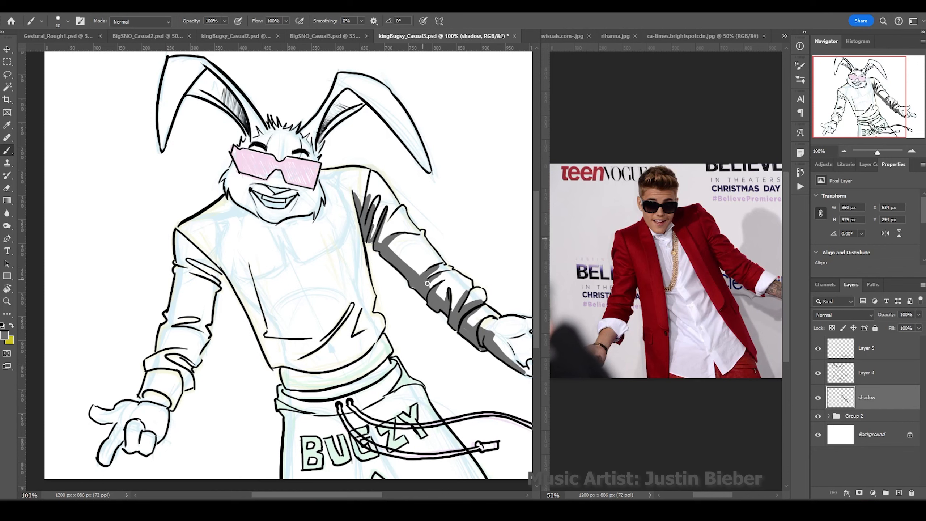
scroll(374, 203, right, 4)
drag(430, 362, 457, 378)
drag(431, 333, 453, 330)
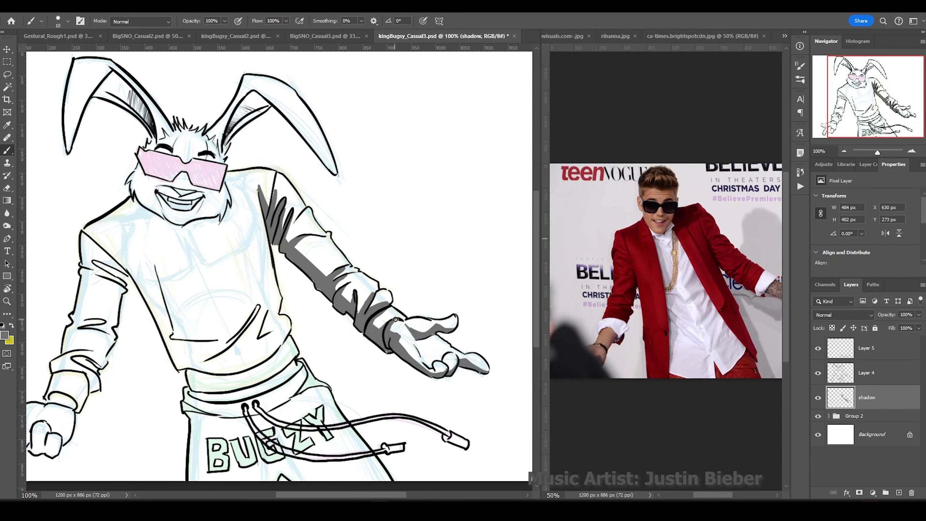
Shade the waistband and the torso's lower left side with a larger brush.
drag(392, 318, 400, 328)
drag(300, 361, 187, 399)
drag(224, 343, 190, 381)
mouse_move(113, 255)
mouse_down()
mouse_move(188, 361)
mouse_move(110, 256)
mouse_up()
key(bracketright)
key(bracketright)
key(bracketright)
key(bracketright)
key(bracketright)
mouse_move(212, 379)
mouse_down()
mouse_move(284, 337)
mouse_move(204, 366)
mouse_up()
key(bracketleft)
key(bracketleft)
mouse_move(213, 230)
mouse_down()
mouse_move(127, 222)
mouse_move(86, 233)
mouse_up()
Shade under the chin, along the left sleeve, cuff, hand and fingers.
drag(93, 254, 126, 279)
mouse_move(91, 273)
mouse_down()
mouse_move(124, 290)
mouse_move(78, 350)
mouse_up()
drag(117, 314, 88, 371)
drag(121, 289, 107, 330)
mouse_move(93, 370)
mouse_down()
mouse_move(71, 412)
mouse_move(160, 408)
mouse_up()
mouse_move(148, 410)
mouse_down()
mouse_move(120, 454)
mouse_move(97, 418)
mouse_move(73, 418)
mouse_up()
drag(126, 396, 153, 405)
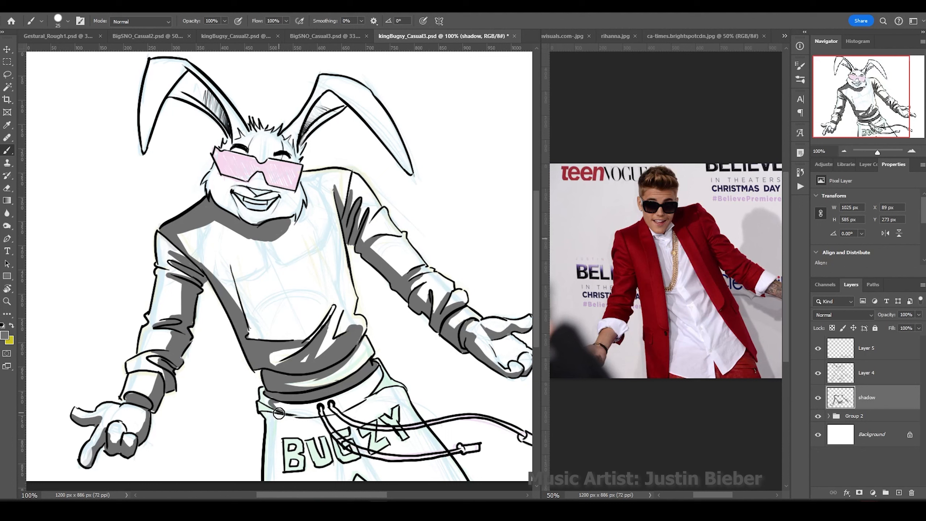
Shade the pants legs and darken across the waistband.
drag(277, 399, 268, 479)
drag(381, 450, 359, 481)
drag(283, 408, 376, 395)
drag(361, 458, 410, 480)
drag(308, 420, 342, 414)
With a smaller brush, shade inside the ears, around the eyes, face side and chin.
key(bracketleft)
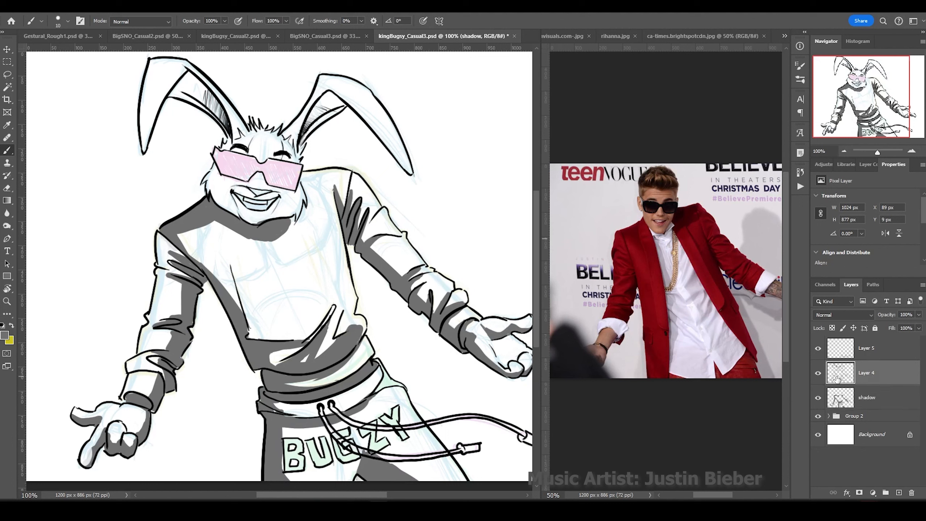
mouse_move(235, 149)
mouse_down()
mouse_move(190, 85)
mouse_move(144, 149)
mouse_up()
drag(343, 102, 306, 142)
drag(386, 142, 412, 173)
drag(219, 175, 226, 215)
mouse_move(255, 219)
mouse_down()
mouse_move(297, 209)
mouse_move(222, 178)
mouse_up()
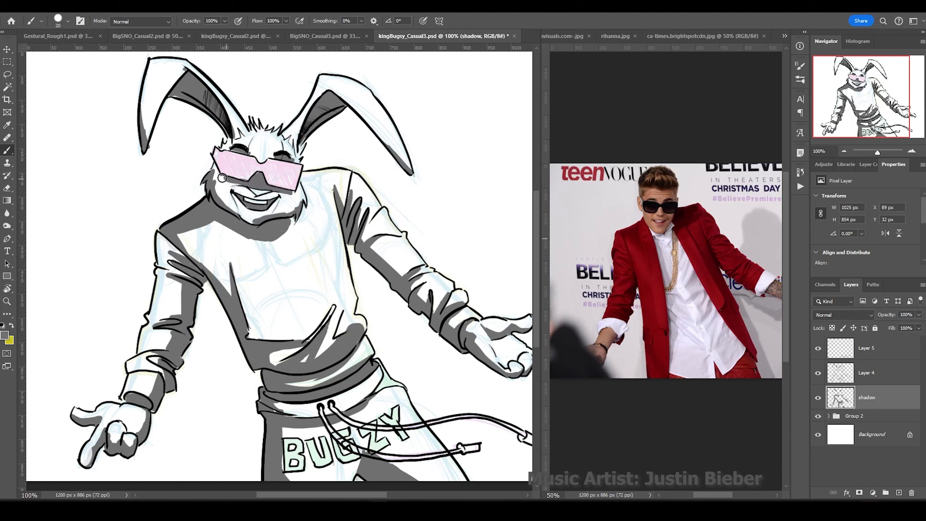
On a new layer, paint the sunglasses lenses black with default colours.
key(ctrl+shift+n)
key(Return)
key(d)
mouse_move(299, 168)
mouse_down()
mouse_move(264, 178)
mouse_move(231, 160)
mouse_up()
key(bracketleft)
key(bracketleft)
key(alt+bracketright)
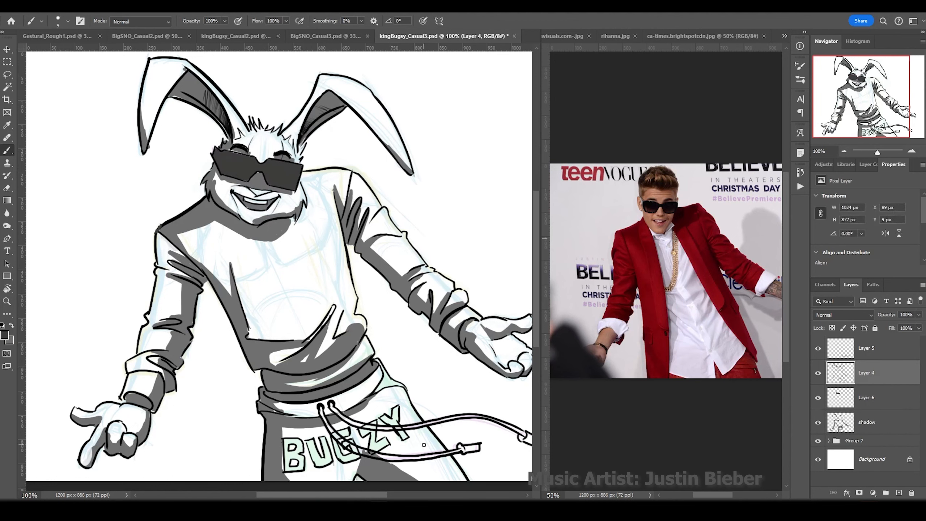
Fill the BUGZY letters dark and darken the rabbit's collar and strap areas.
key(ctrl+plus)
key(alt+bracketleft)
key(alt+bracketleft)
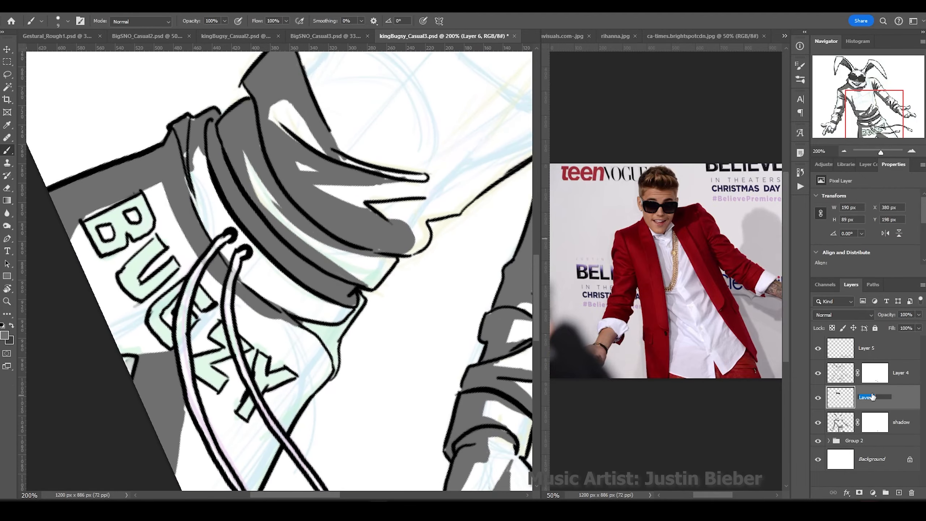
drag(121, 205, 145, 228)
mouse_move(91, 219)
mouse_down()
mouse_move(162, 245)
mouse_move(158, 282)
mouse_move(195, 289)
mouse_move(193, 324)
mouse_move(214, 384)
mouse_move(264, 380)
mouse_move(241, 409)
mouse_up()
key(alt+bracketright)
drag(351, 303, 313, 368)
drag(184, 117, 178, 175)
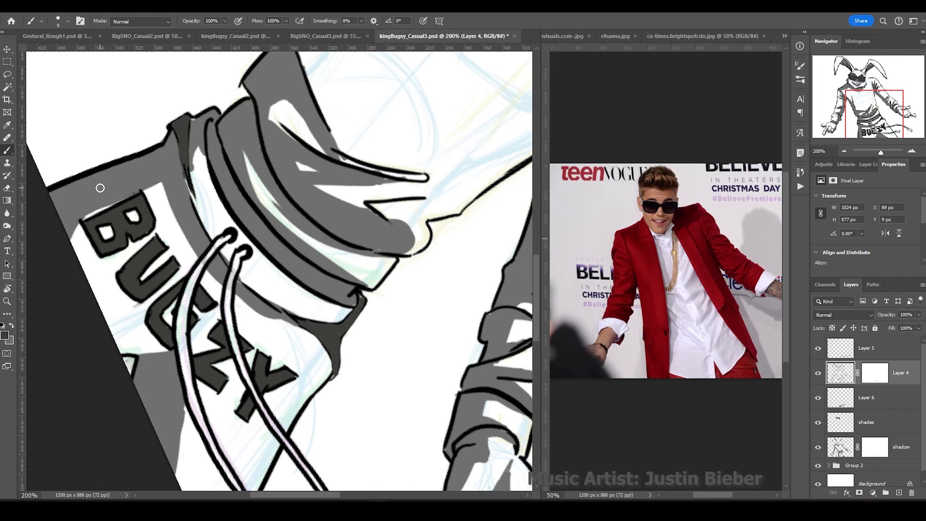
drag(219, 120, 337, 279)
drag(190, 164, 328, 270)
mouse_move(255, 256)
mouse_down()
mouse_move(392, 223)
mouse_move(244, 337)
mouse_move(219, 299)
mouse_move(221, 279)
mouse_up()
Add a new layer, merge all visible art into a new layer, and repaint the left hand white.
key(ctrl+shift+alt+n)
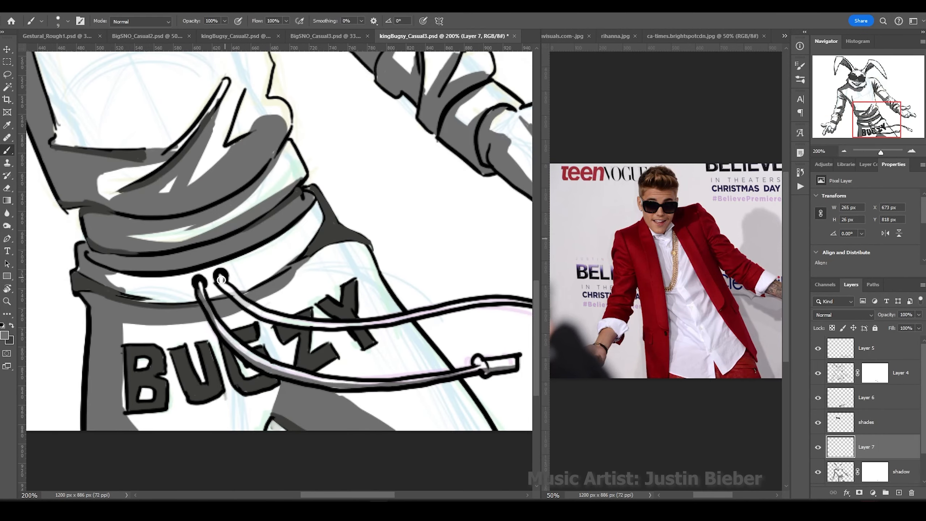
drag(474, 256, 193, 317)
key(ctrl+minus)
key(ctrl+minus)
click(901, 348)
key(ctrl+alt+e)
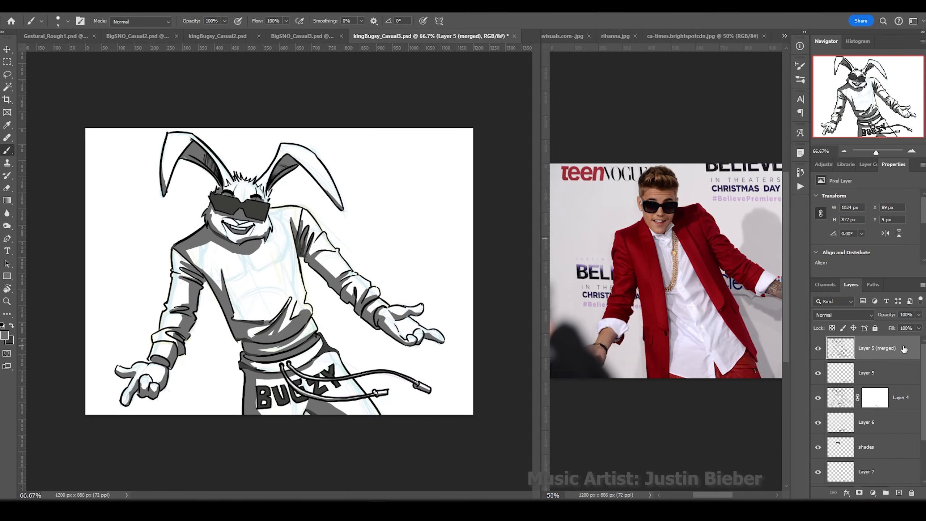
key(Return)
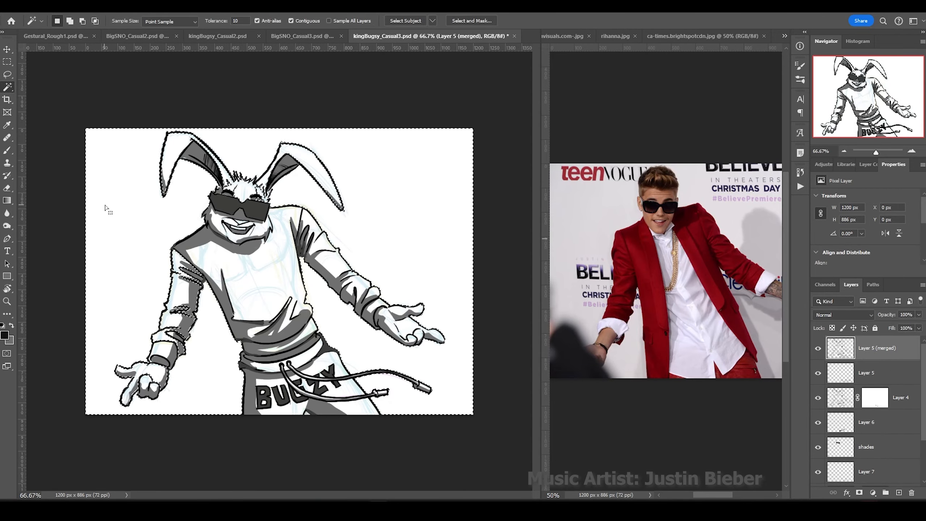
drag(103, 206, 316, 189)
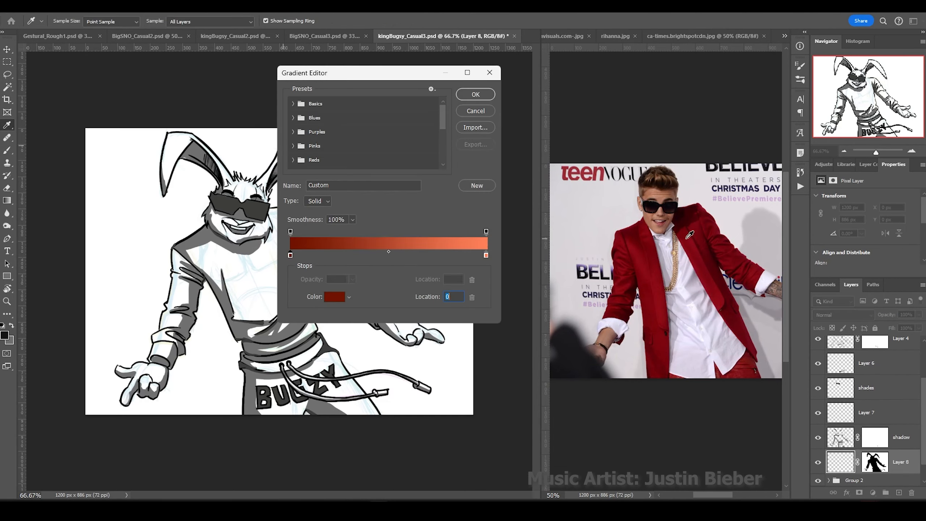
drag(149, 368, 124, 399)
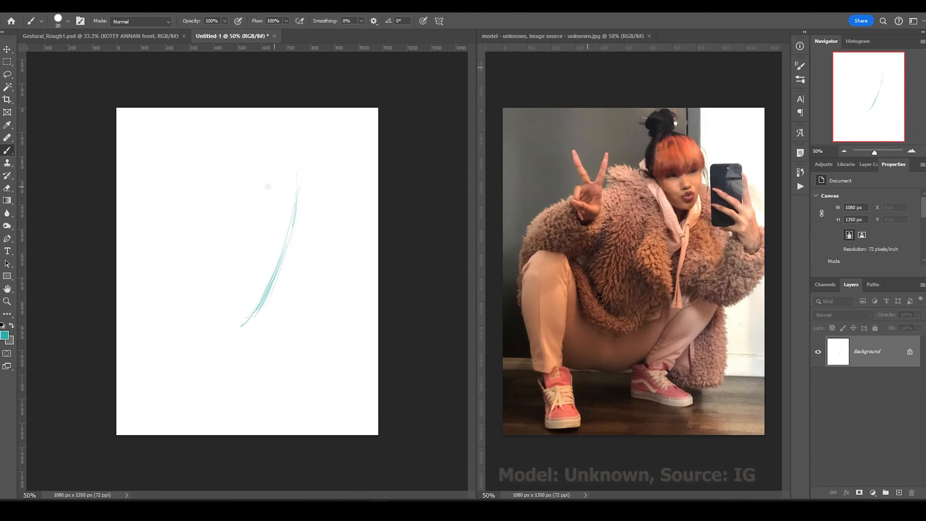
Pick a teal sketching colour, undo the test stroke, and add a new sketch layer.
drag(286, 140, 295, 205)
drag(249, 214, 324, 193)
key(v)
key(ctrl+z)
key(ctrl+z)
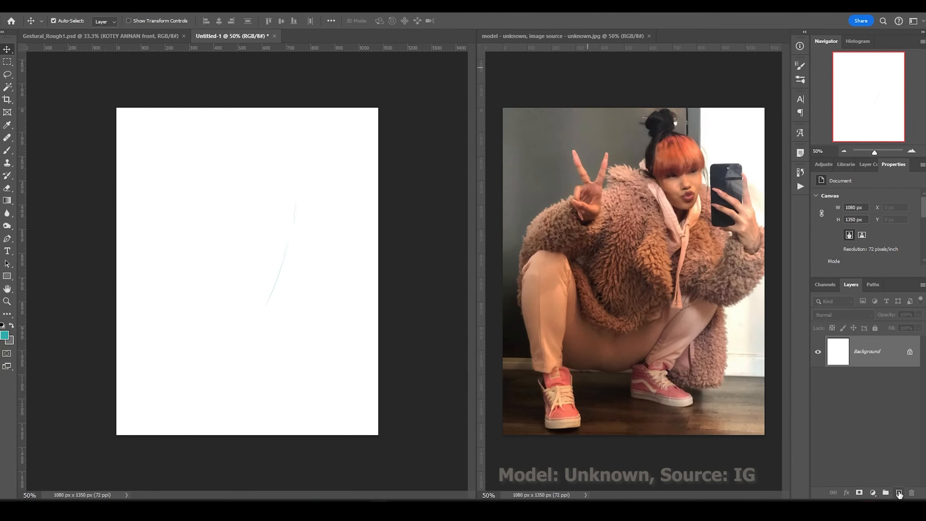
key(shift+ctrl+alt+n)
key(b)
drag(243, 306, 258, 271)
Draw the teal chest box and a second box below it for the hips.
mouse_move(268, 157)
mouse_down()
mouse_move(271, 219)
mouse_move(308, 214)
mouse_move(275, 312)
mouse_up()
mouse_move(204, 210)
mouse_down()
mouse_move(190, 283)
mouse_move(211, 312)
mouse_up()
drag(202, 310, 288, 293)
drag(206, 335, 202, 376)
key(ctrl+z)
key(ctrl+z)
drag(192, 331, 205, 375)
mouse_move(284, 320)
mouse_down()
mouse_move(188, 335)
mouse_move(188, 383)
mouse_up()
drag(188, 383, 277, 378)
drag(272, 324, 284, 376)
Lasso the hip box and nudge it up and to the left.
mouse_move(160, 352)
mouse_down()
mouse_move(173, 403)
mouse_move(286, 378)
mouse_move(130, 341)
mouse_move(176, 325)
mouse_up()
key(l)
key(v)
key(ctrl+d)
key(b)
Strengthen the chest box, add arm, leg and ground lines, then squash the sketch with Ctrl+T.
mouse_move(308, 210)
mouse_down()
mouse_move(277, 302)
mouse_move(205, 210)
mouse_move(181, 285)
mouse_up()
mouse_move(265, 200)
mouse_down()
mouse_move(252, 149)
mouse_move(261, 221)
mouse_up()
drag(260, 140, 272, 217)
mouse_move(266, 323)
mouse_down()
mouse_move(295, 278)
mouse_move(284, 399)
mouse_up()
drag(267, 405, 330, 423)
drag(155, 270, 164, 405)
drag(138, 423, 182, 426)
key(ctrl+t)
drag(241, 431, 242, 414)
key(Return)
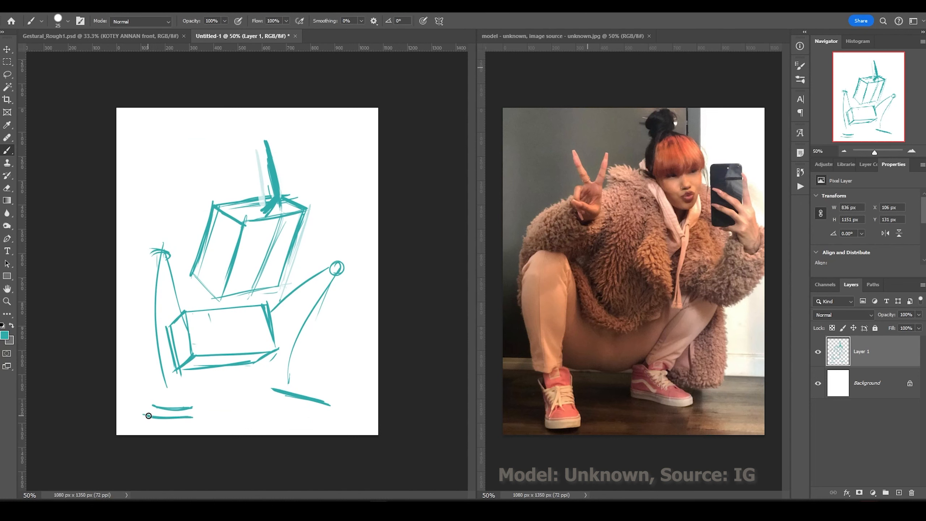
Sketch the eared head, the right arm curve and the raised hand rectangle.
mouse_move(181, 220)
mouse_down()
mouse_move(226, 204)
mouse_move(139, 250)
mouse_up()
mouse_move(182, 184)
mouse_down()
mouse_move(199, 148)
mouse_move(158, 154)
mouse_move(190, 208)
mouse_up()
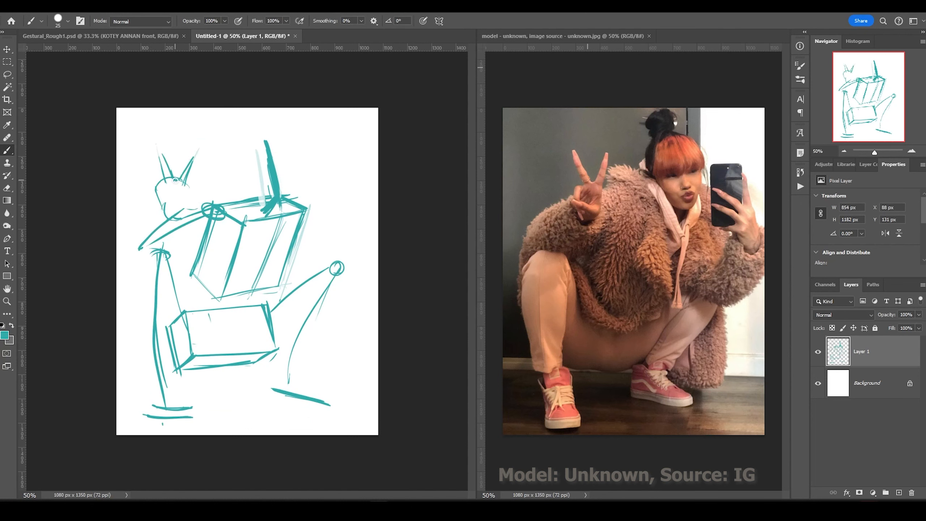
drag(229, 170, 307, 158)
drag(361, 215, 313, 294)
drag(330, 157, 325, 288)
drag(328, 224, 356, 237)
drag(315, 158, 345, 159)
drag(314, 161, 314, 226)
drag(343, 160, 344, 202)
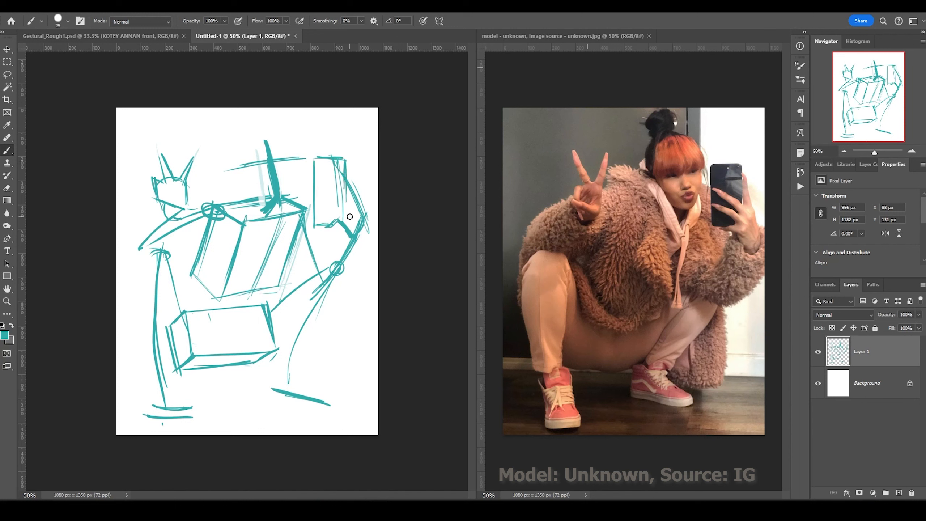
Outline both legs and feet, refine the torso box and redraw the thigh lines.
drag(352, 264, 300, 350)
drag(288, 366, 332, 412)
drag(139, 420, 193, 423)
drag(139, 252, 150, 374)
drag(179, 270, 175, 352)
drag(243, 223, 218, 294)
drag(204, 235, 187, 273)
drag(210, 299, 266, 290)
drag(240, 241, 219, 292)
drag(262, 392, 332, 412)
drag(315, 257, 270, 302)
drag(324, 280, 294, 351)
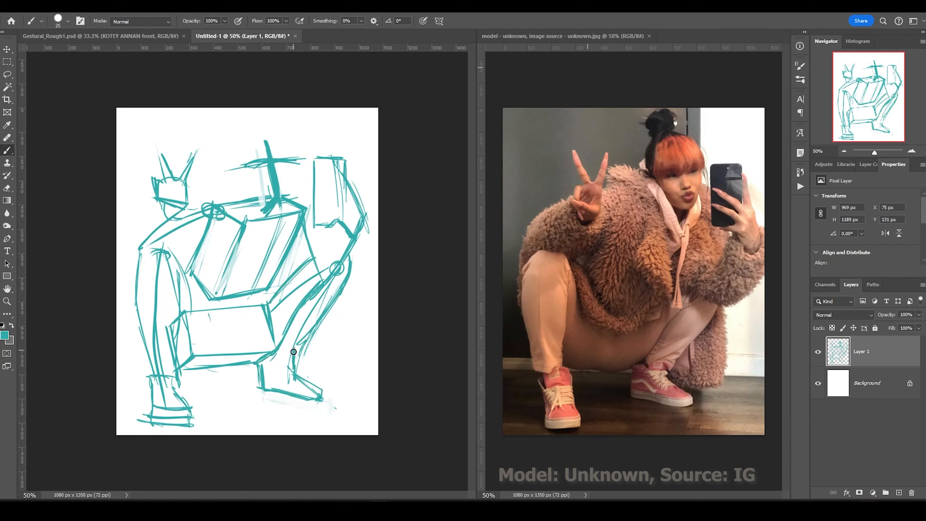
Outline the left arm, shoulder, chest top and right elbow, then marquee-select the head.
drag(151, 378, 138, 312)
drag(124, 256, 184, 202)
drag(157, 245, 186, 208)
drag(214, 203, 274, 194)
drag(372, 226, 336, 288)
drag(341, 233, 298, 290)
key(m)
drag(138, 118, 213, 207)
Widen the head leftward, shift the arm stroke, and lower the first sketch layer's opacity.
key(ctrl+t)
drag(139, 162, 132, 162)
key(Return)
key(ctrl+d)
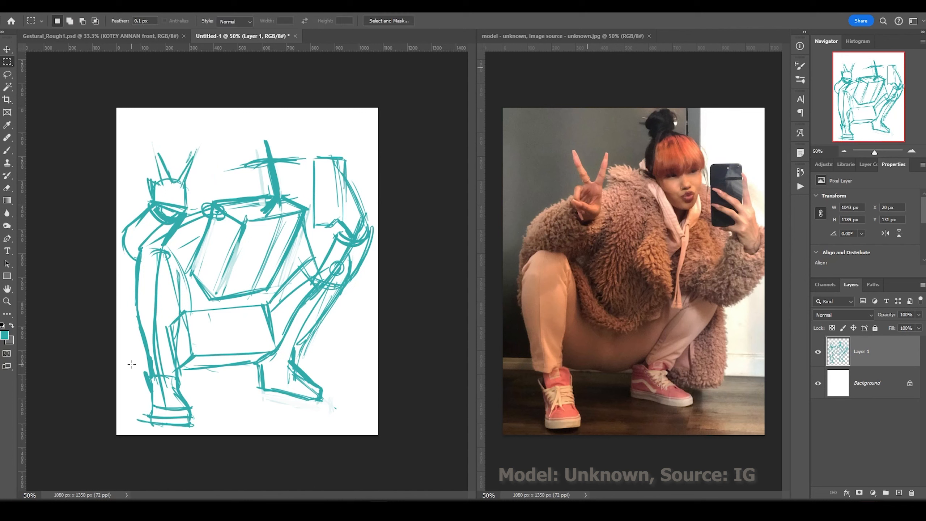
mouse_move(219, 138)
mouse_down()
mouse_move(291, 199)
mouse_move(265, 171)
mouse_up()
key(ctrl+d)
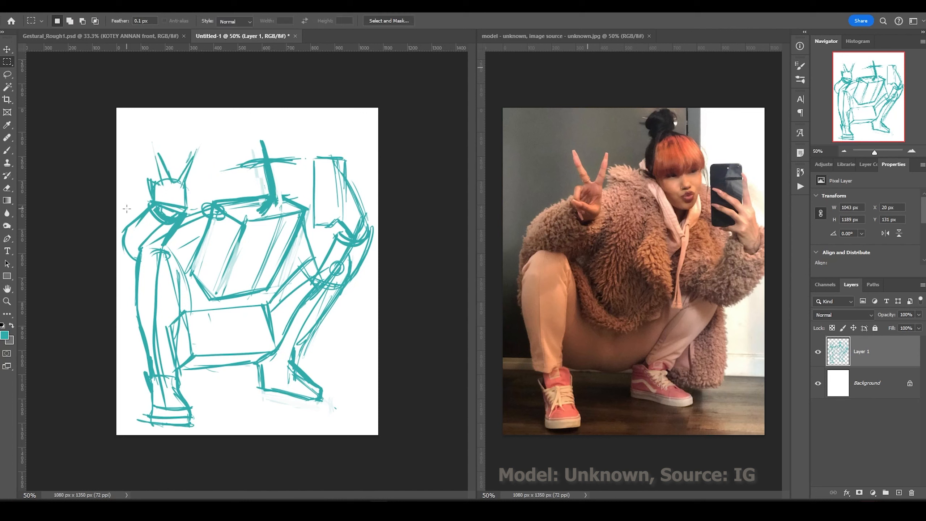
drag(919, 314, 895, 327)
On a new layer, ink darker teal lines over the chest, right arm, legs and back.
key(b)
key(ctrl+shift+alt+n)
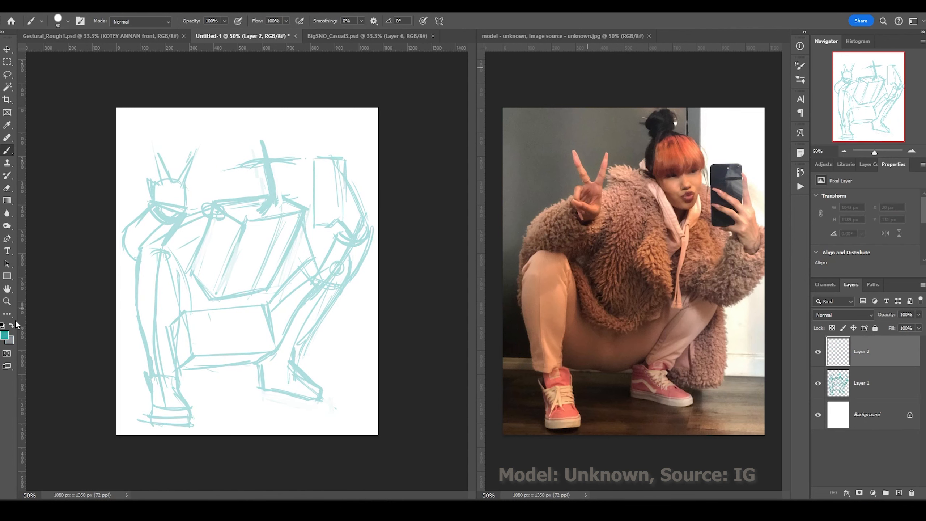
drag(239, 211, 279, 221)
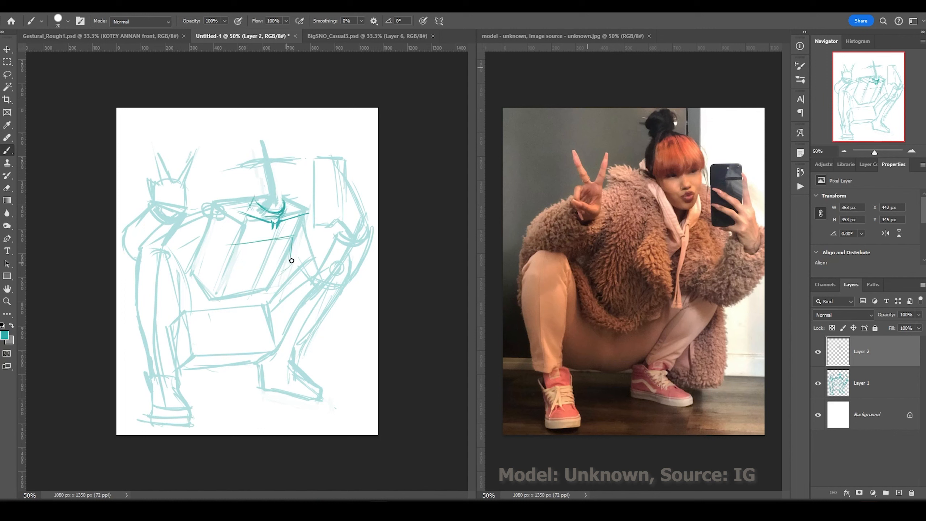
drag(298, 277, 312, 300)
drag(343, 232, 317, 292)
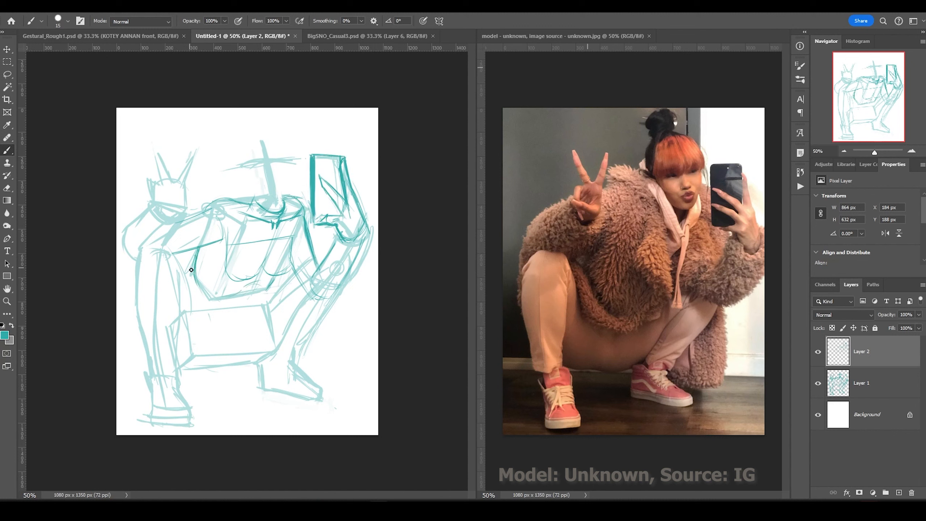
drag(225, 365, 191, 295)
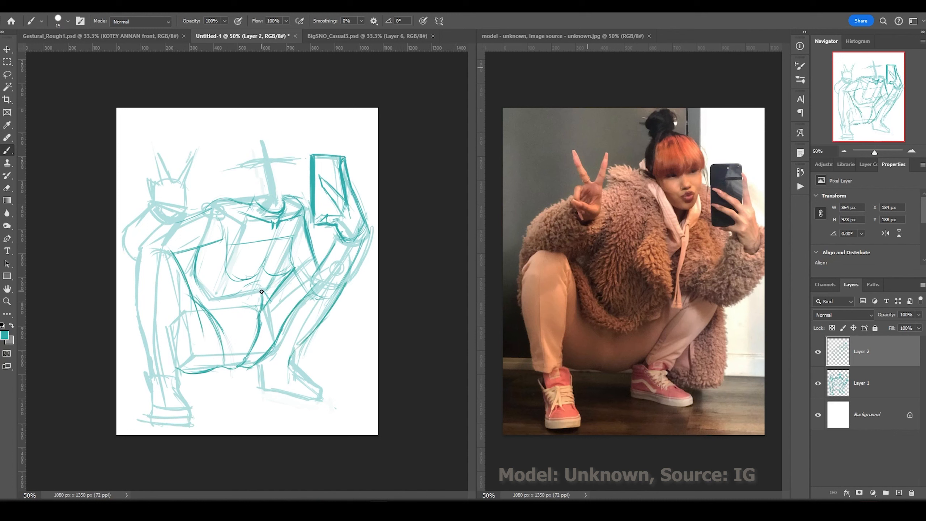
drag(171, 260, 178, 387)
drag(147, 375, 151, 397)
mouse_move(137, 251)
mouse_down()
mouse_move(145, 379)
mouse_move(175, 420)
mouse_up()
drag(312, 281, 290, 365)
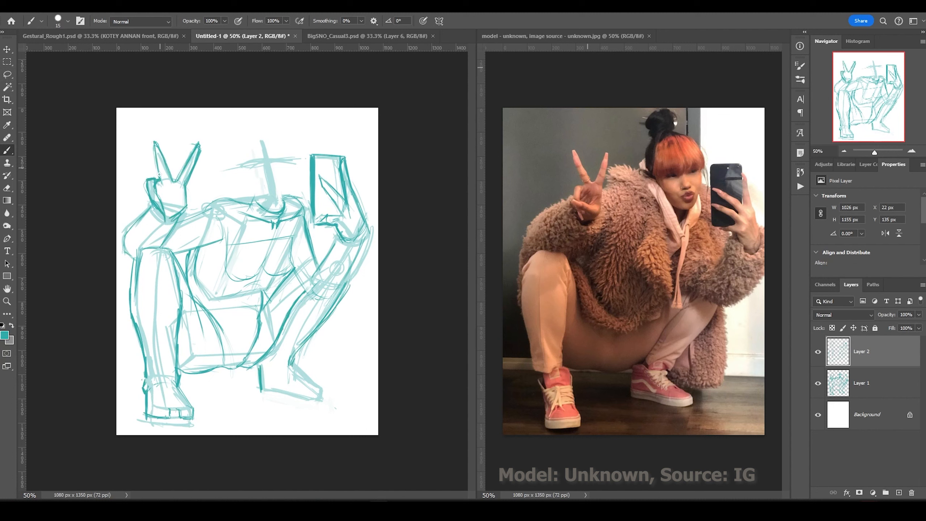
Ink the peace-sign hand, a rounder head and the raised arm, then lasso the phone arm.
drag(184, 201, 152, 197)
right_click(173, 204)
drag(151, 198, 177, 215)
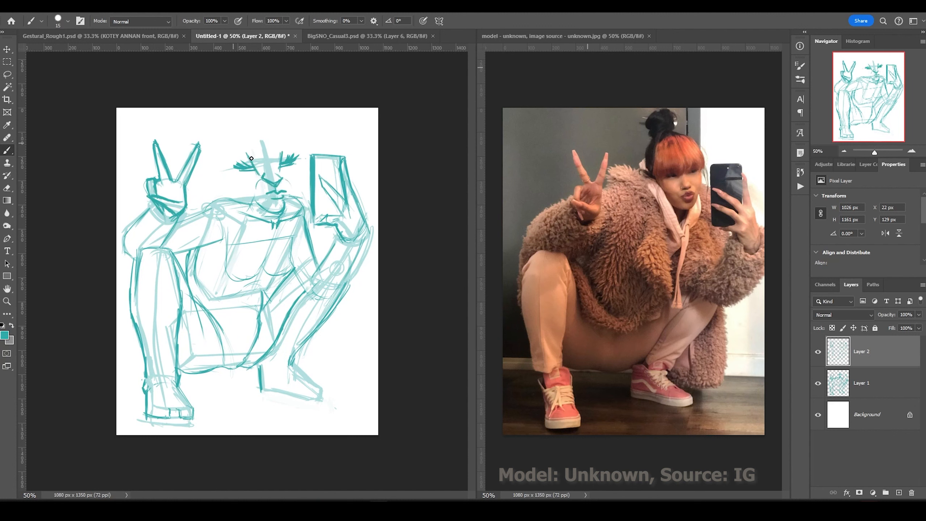
drag(301, 145, 224, 192)
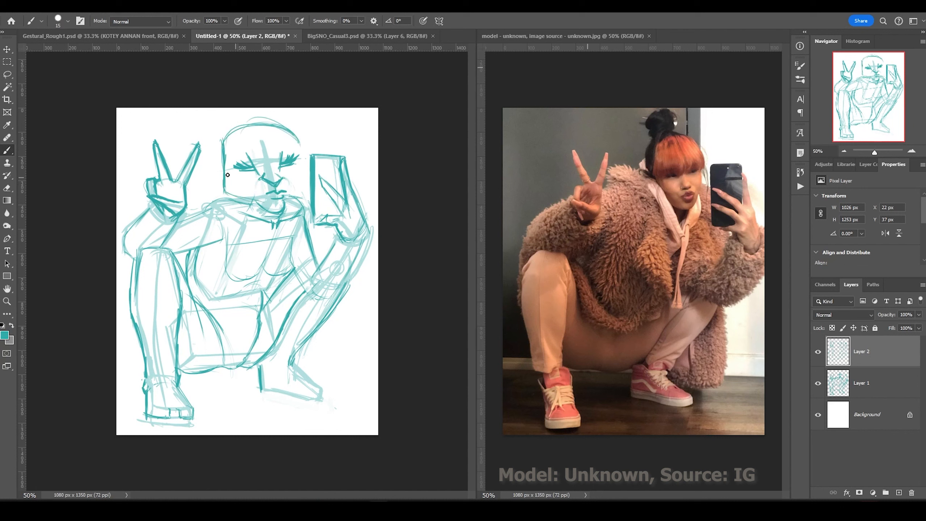
drag(366, 230, 326, 302)
drag(294, 269, 312, 302)
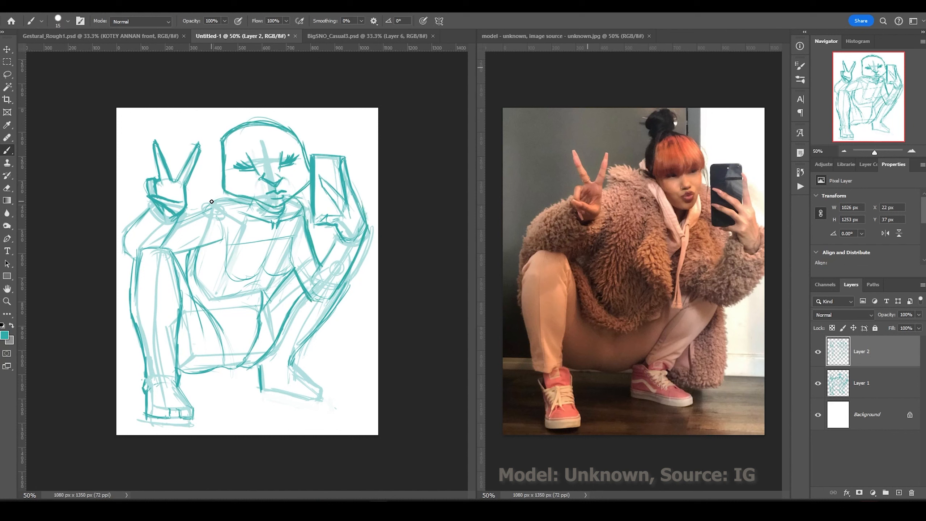
click(7, 74)
drag(309, 145, 311, 142)
Nudge the phone arm right, widen the canvas to 1350 px, add a white-filled layer, and redraw the torso line lighter.
key(v)
key(shift+Right)
key(shift+Right)
key(shift+Right)
key(shift+Right)
key(shift+Right)
key(shift+Right)
key(shift+Right)
key(shift+Right)
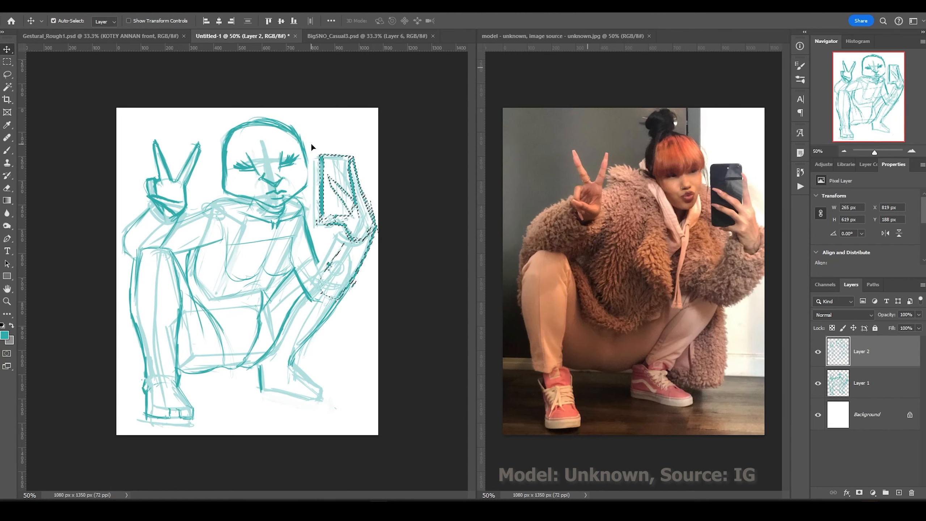
key(ctrl+alt+c)
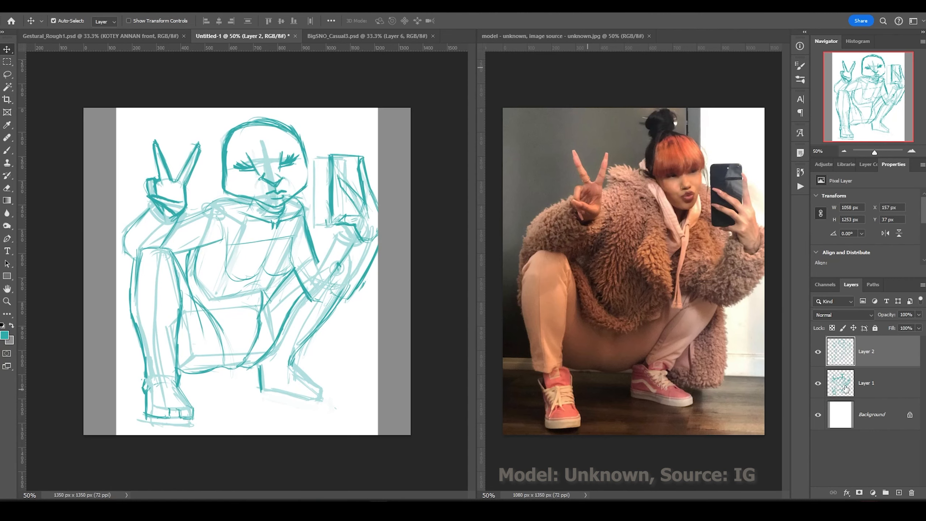
key(ctrl+shift+alt+n)
key(b)
key(x)
key(alt+BackSpace)
key(ctrl+[)
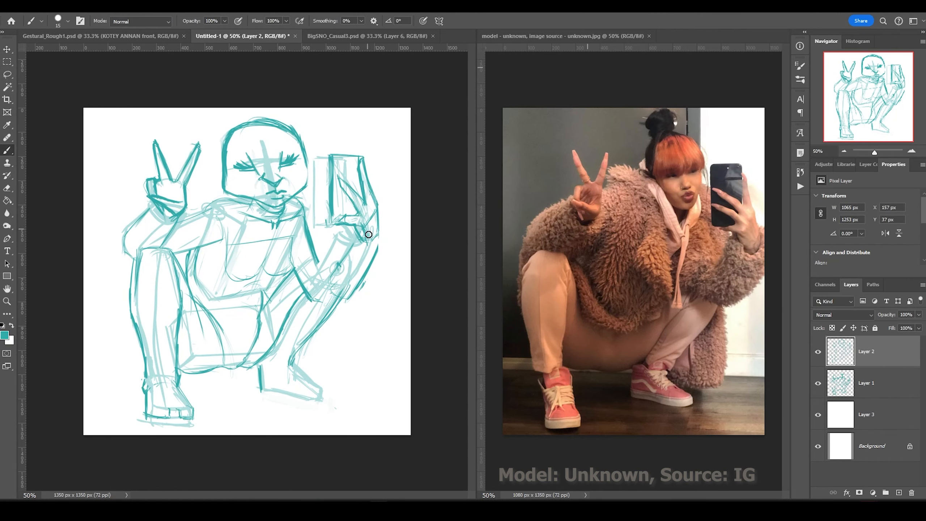
key(ctrl+z)
drag(296, 257, 322, 286)
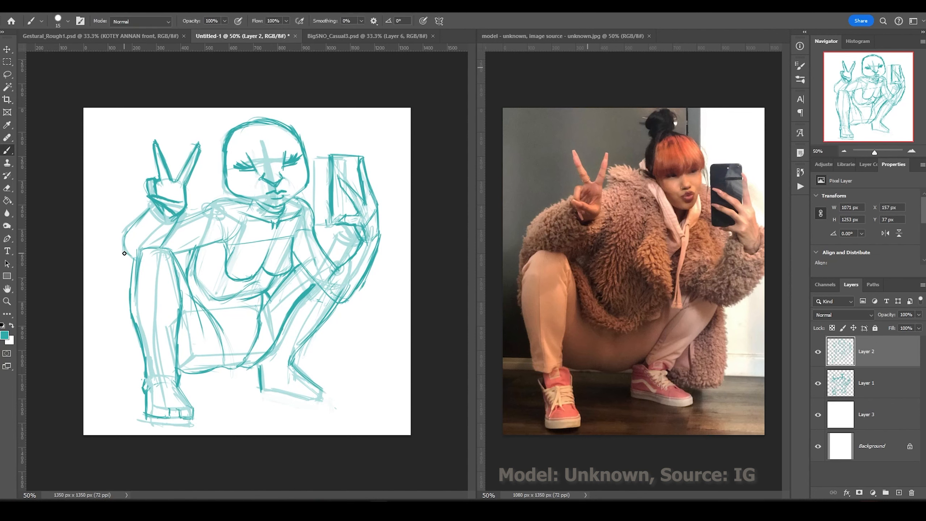
Enlarge the canvas to 2000x2000 px and move the whole sketch right and down.
key(ctrl+alt+c)
key(Return)
key(ctrl+minus)
key(v)
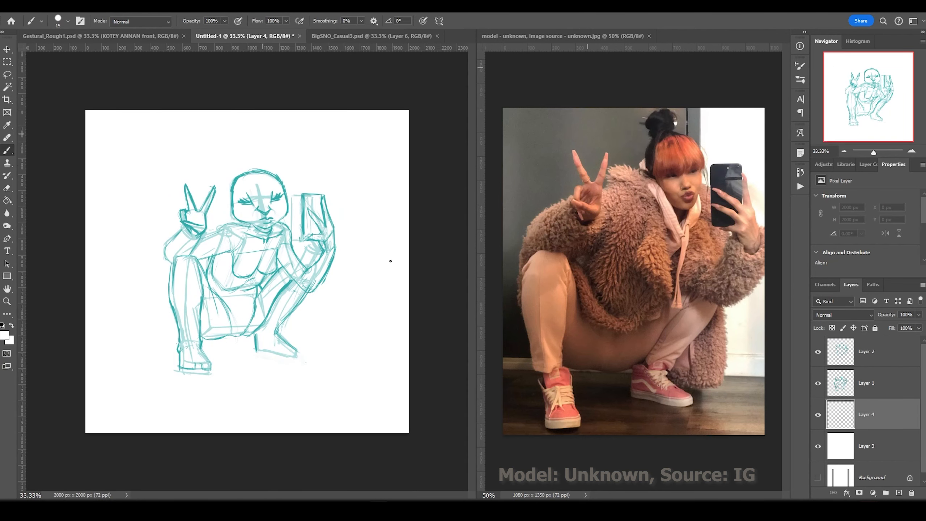
drag(285, 229, 306, 236)
key(b)
Hide the pale sketch layers, draw a large curled tail arc on a new layer, then reshow them.
click(875, 352)
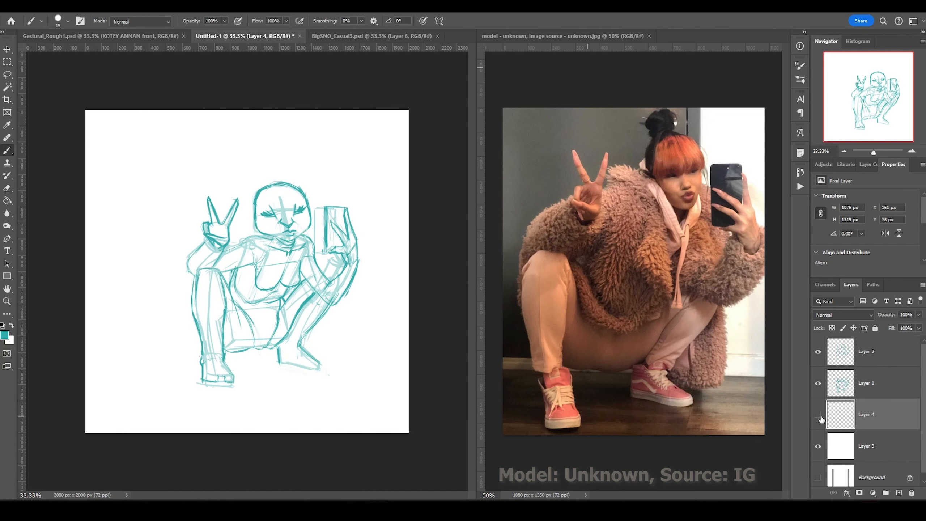
click(817, 383)
click(818, 415)
key(ctrl+shift+alt+n)
mouse_move(198, 341)
mouse_down()
mouse_move(246, 130)
mouse_move(257, 139)
mouse_up()
drag(252, 111, 254, 155)
drag(261, 113, 304, 157)
key(v)
click(818, 414)
click(818, 446)
Thicken the outer and inner tail arcs on Layer 5 with a size-25 brush.
shift+click(881, 448)
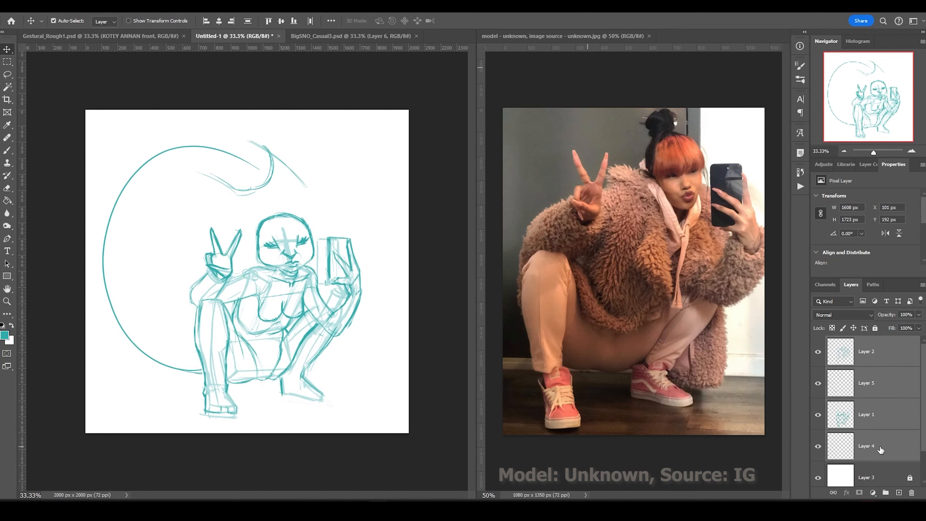
drag(255, 255, 267, 286)
key(b)
click(866, 383)
drag(234, 170, 210, 326)
key(bracketright)
drag(149, 121, 209, 371)
drag(280, 187, 206, 319)
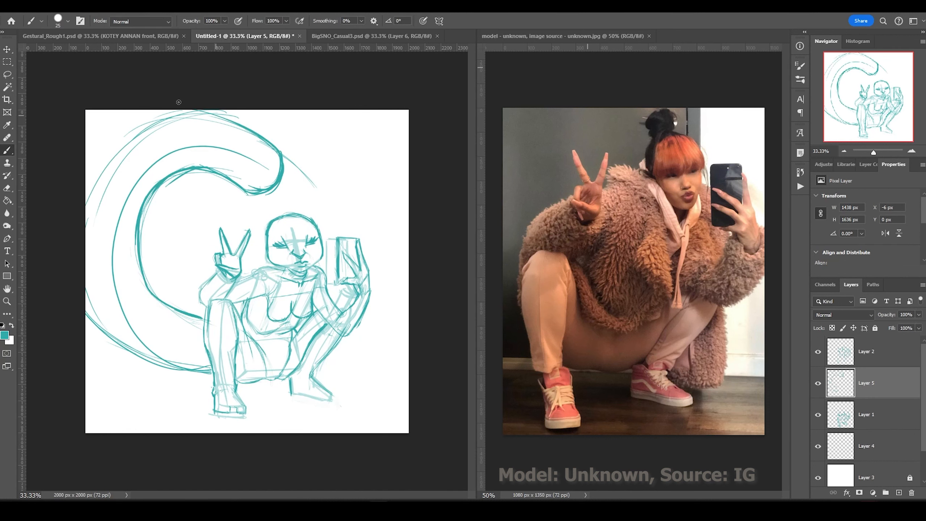
drag(256, 117, 215, 372)
drag(172, 308, 138, 234)
Draw an animal ear and dreads on top of the head.
click(866, 352)
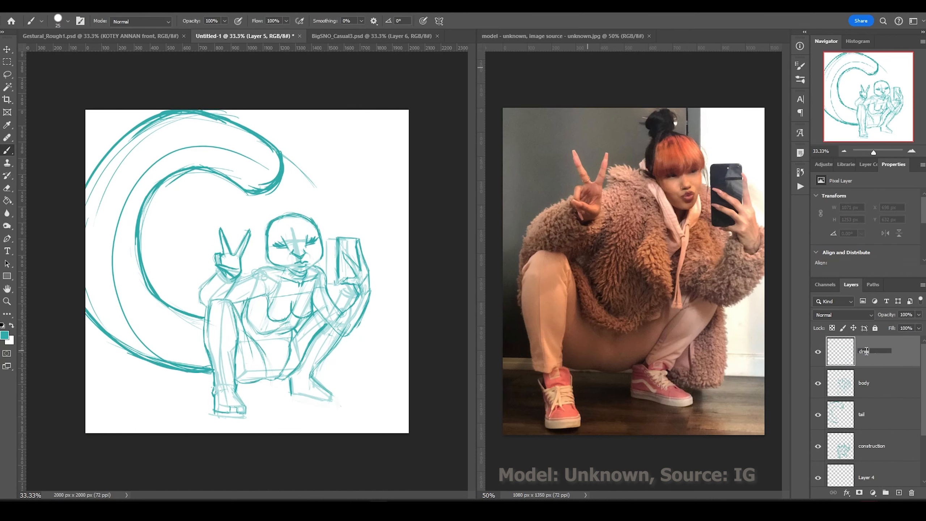
key(ctrl+equal)
drag(246, 252, 306, 208)
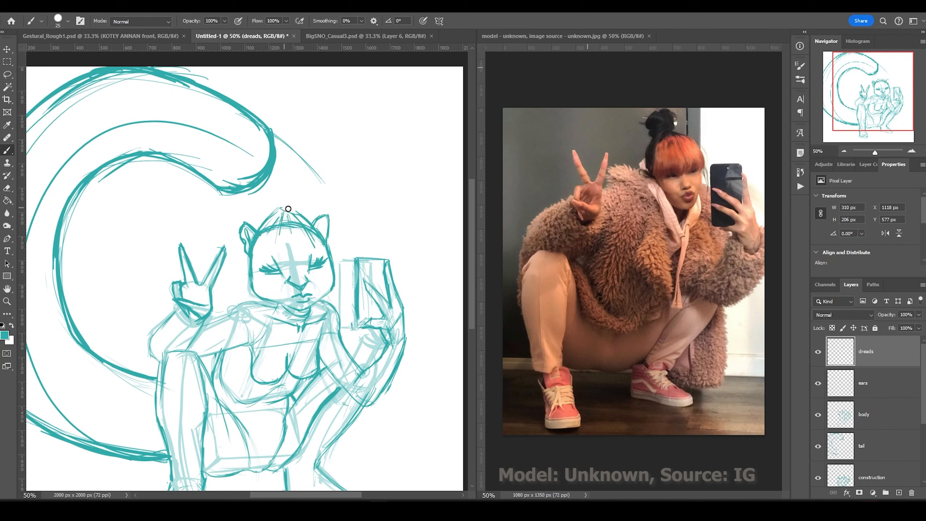
drag(288, 169, 281, 216)
Move the tail tip up and to the left, then clear the selection.
click(867, 446)
key(v)
drag(255, 164, 228, 142)
click(8, 149)
key(ctrl+d)
Add looped dreads above the head and zoom out to the whole drawing.
drag(288, 208, 281, 155)
drag(283, 190, 255, 175)
mouse_move(297, 206)
mouse_down()
mouse_move(315, 199)
mouse_move(280, 179)
mouse_up()
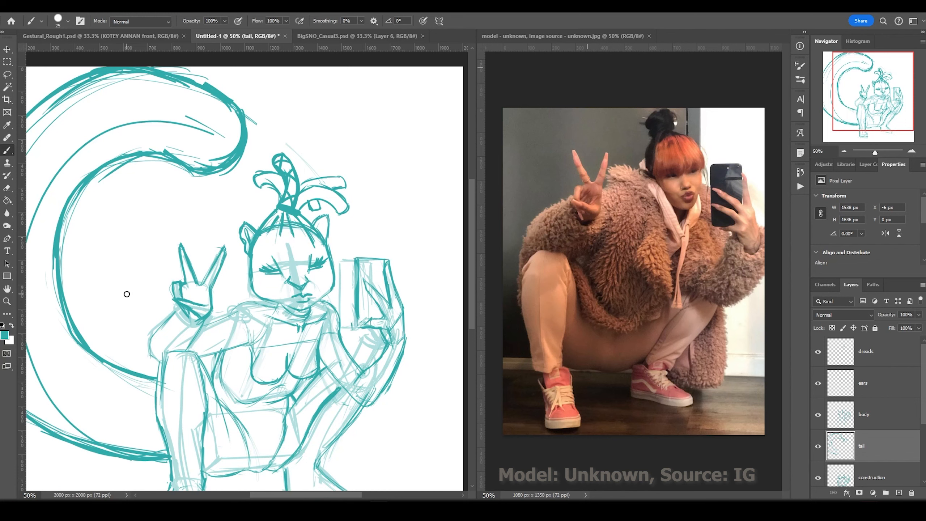
key(ctrl+minus)
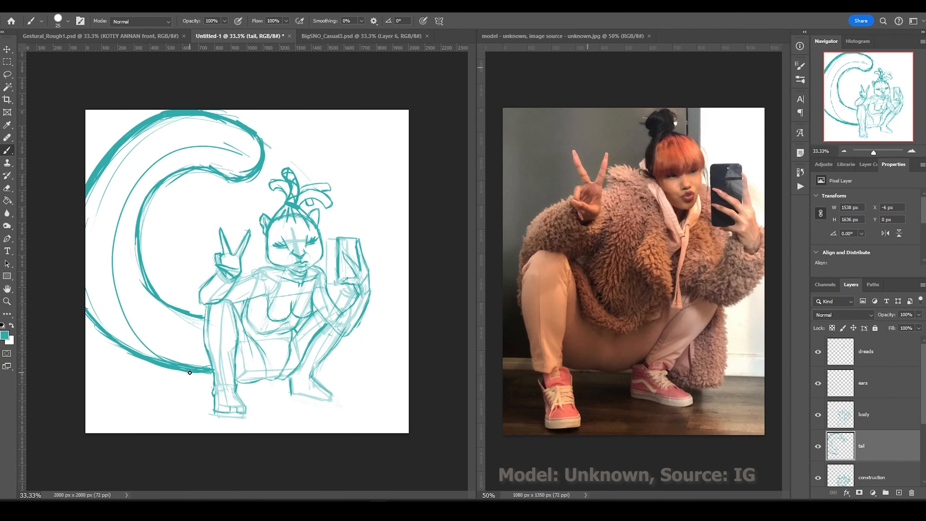
Hide the tail layer, enlarge the canvas to 3000 px, and add a white-filled layer.
key(l)
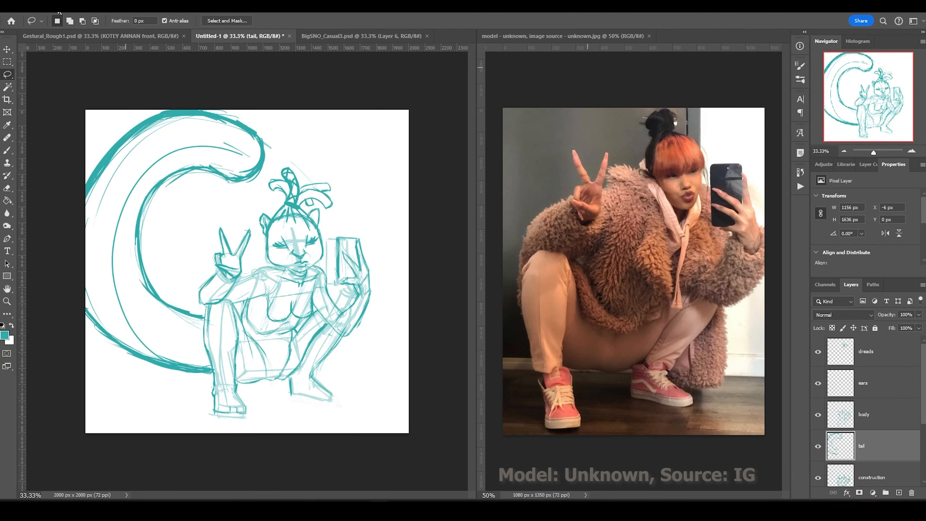
click(818, 446)
key(ctrl+alt+i)
key(Escape)
key(ctrl+alt+c)
key(Return)
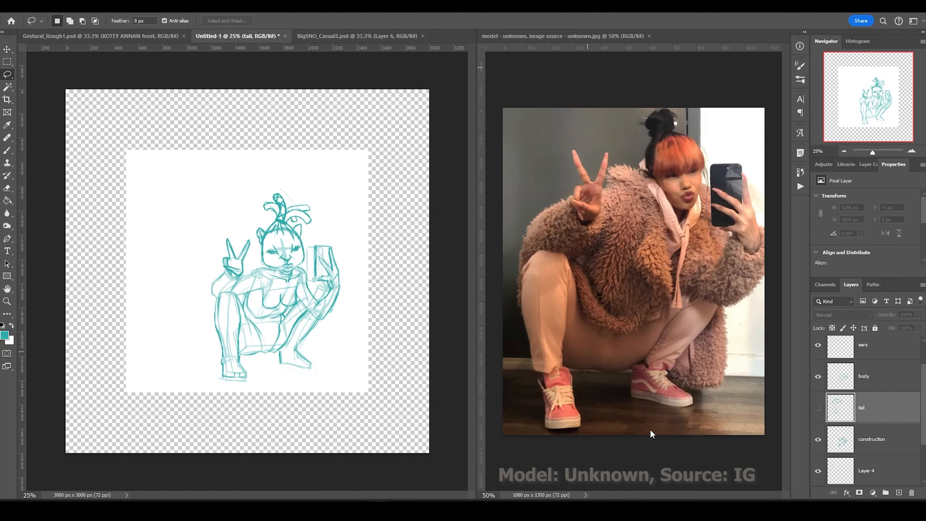
key(g)
Draw a large teal guide circle and a thick curled tail around it.
key(b)
alt+click(176, 341)
drag(341, 231, 188, 344)
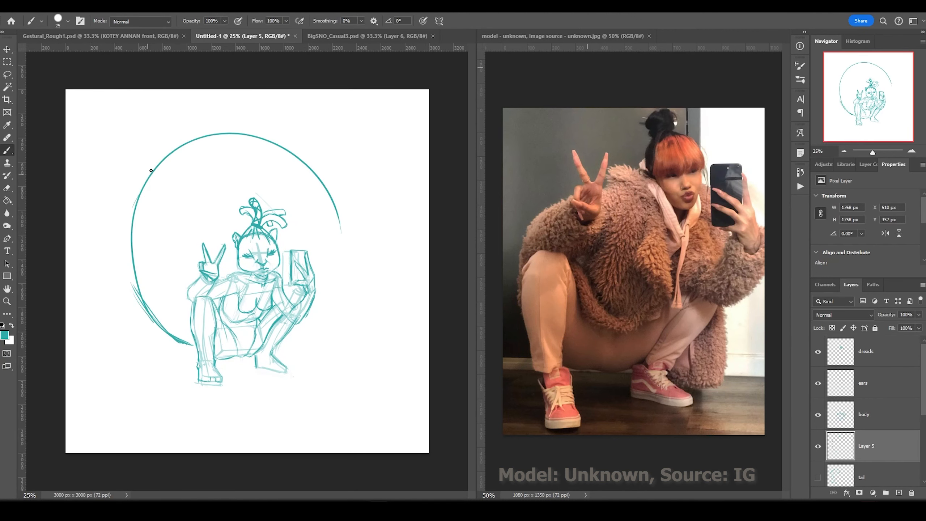
drag(155, 166, 138, 310)
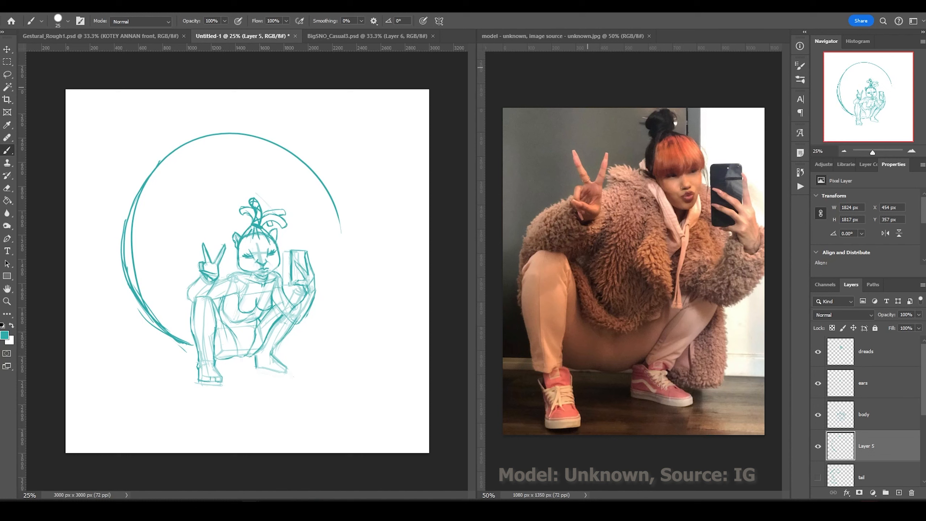
mouse_move(218, 105)
mouse_down()
mouse_move(322, 172)
mouse_move(250, 114)
mouse_move(146, 240)
mouse_move(232, 102)
mouse_move(176, 339)
mouse_move(115, 234)
mouse_move(163, 163)
mouse_move(130, 241)
mouse_up()
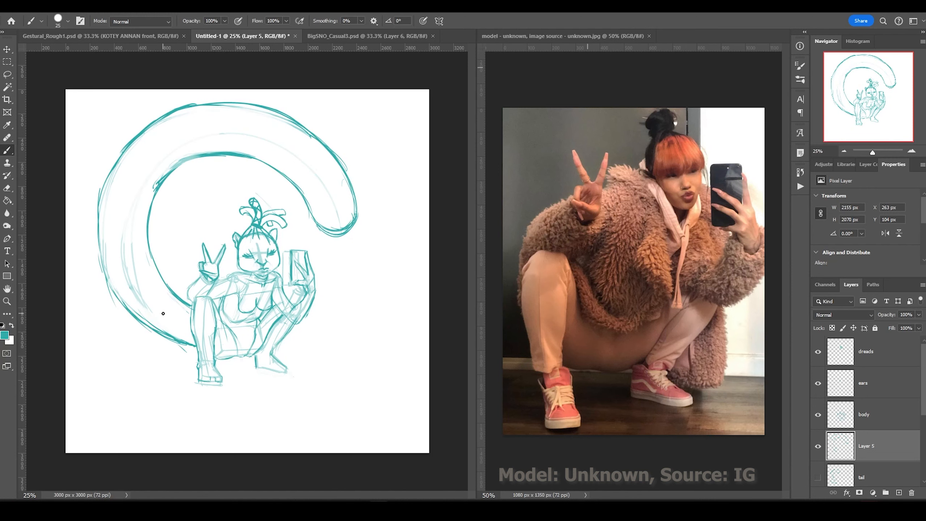
drag(199, 159, 190, 343)
drag(255, 106, 335, 233)
drag(189, 110, 305, 128)
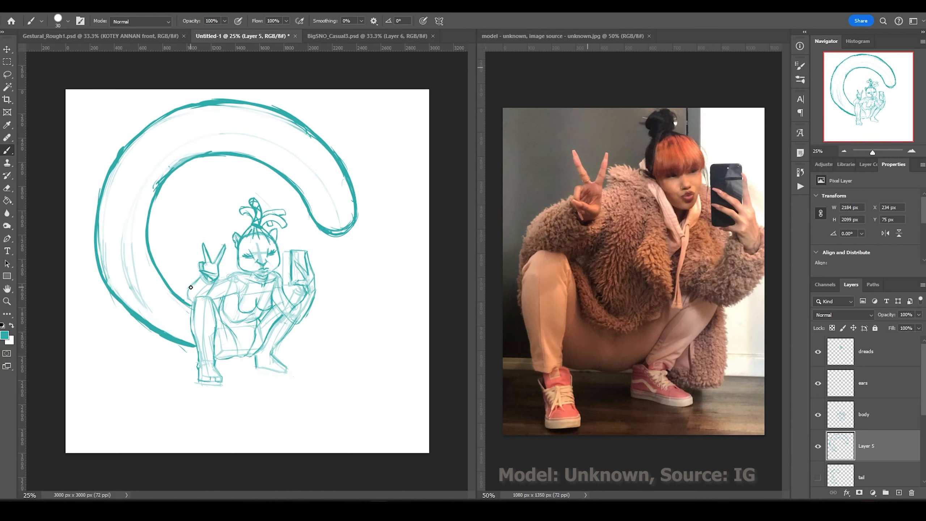
Scale the new tail down to about 91% with Free Transform.
key(v)
click(402, 420)
key(ctrl+t)
mouse_move(409, 434)
mouse_down()
mouse_move(422, 442)
mouse_move(391, 394)
mouse_up()
key(ctrl+t)
key(Return)
Save the document as BigSNO_Casual4.psd.
key(ctrl+t)
key(Return)
click(865, 415)
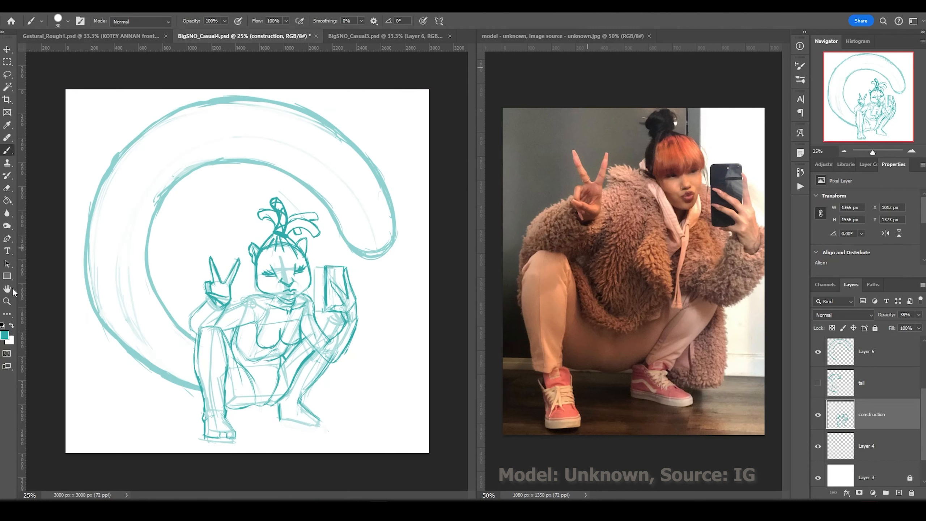
key(b)
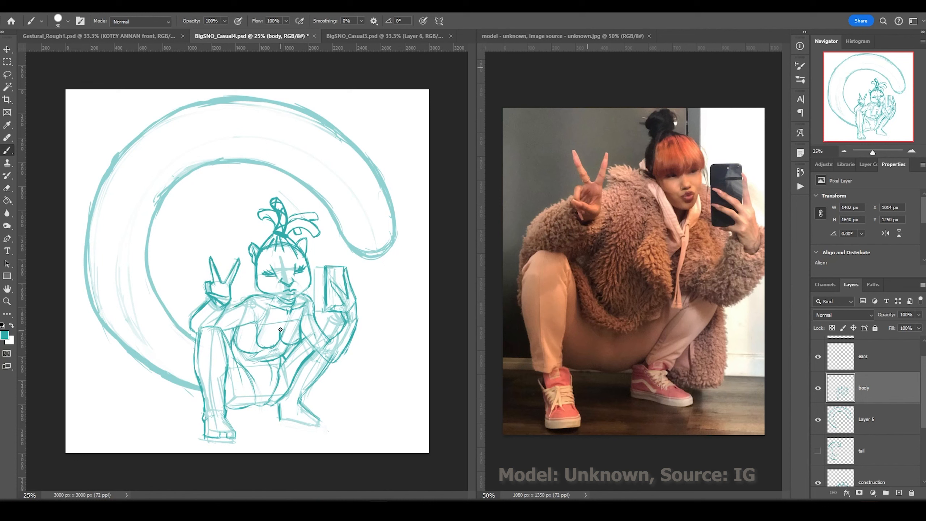
Save the document, add a lower-left leg stroke, and create a new layer for the shoes.
key(ctrl+s)
drag(226, 369, 228, 404)
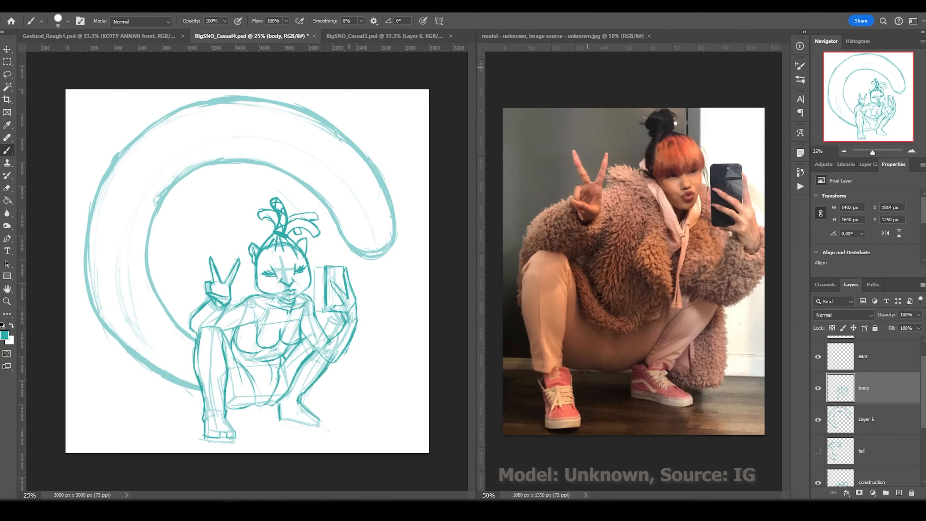
key(ctrl+shift+alt+n)
scroll(219, 419, up, 4)
key(v)
key(b)
Draw a purple boot outline over the left foot with shaft, top opening, heel tab and band.
mouse_move(286, 383)
mouse_down()
mouse_move(320, 416)
mouse_move(197, 410)
mouse_move(265, 385)
mouse_up()
mouse_move(197, 414)
mouse_down()
mouse_move(322, 415)
mouse_move(286, 330)
mouse_up()
drag(202, 415, 189, 254)
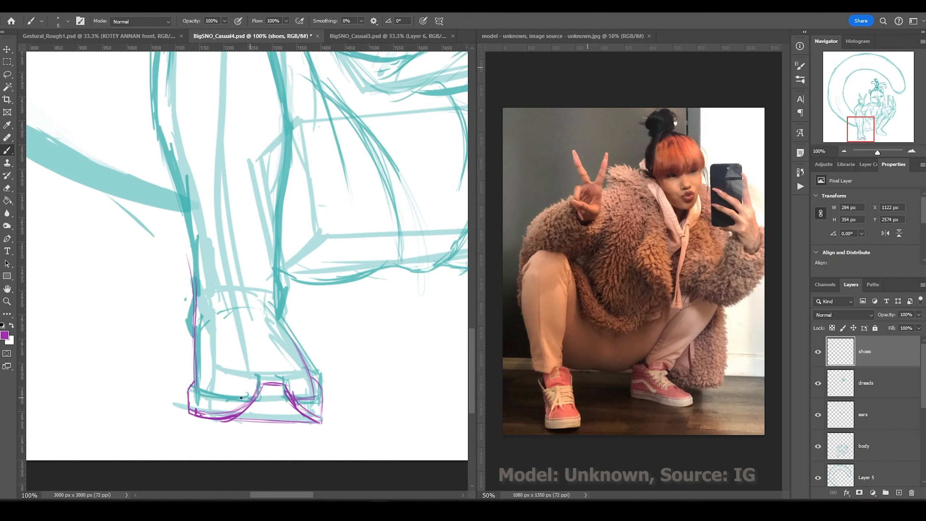
drag(195, 386, 254, 398)
mouse_move(306, 366)
mouse_down()
mouse_move(283, 314)
mouse_move(280, 233)
mouse_up()
mouse_move(278, 226)
mouse_down()
mouse_move(183, 227)
mouse_move(195, 303)
mouse_up()
drag(280, 222, 277, 262)
mouse_move(181, 224)
mouse_down()
mouse_move(277, 226)
mouse_move(195, 346)
mouse_up()
mouse_move(193, 376)
mouse_down()
mouse_move(187, 394)
mouse_move(200, 359)
mouse_move(229, 383)
mouse_up()
drag(323, 388, 320, 420)
drag(316, 424, 231, 422)
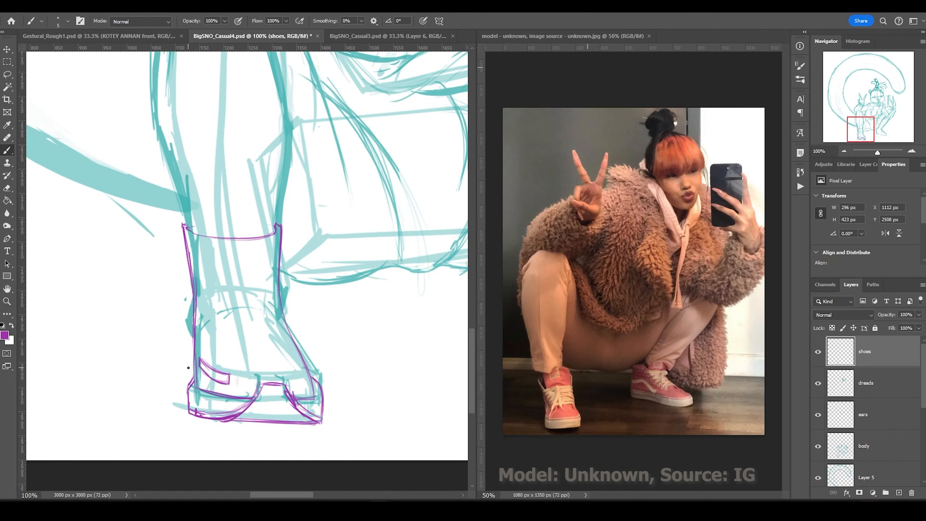
drag(274, 262, 188, 272)
Outline the right shoe in purple with sole, toe, instep and side panel lines.
key(ctrl+minus)
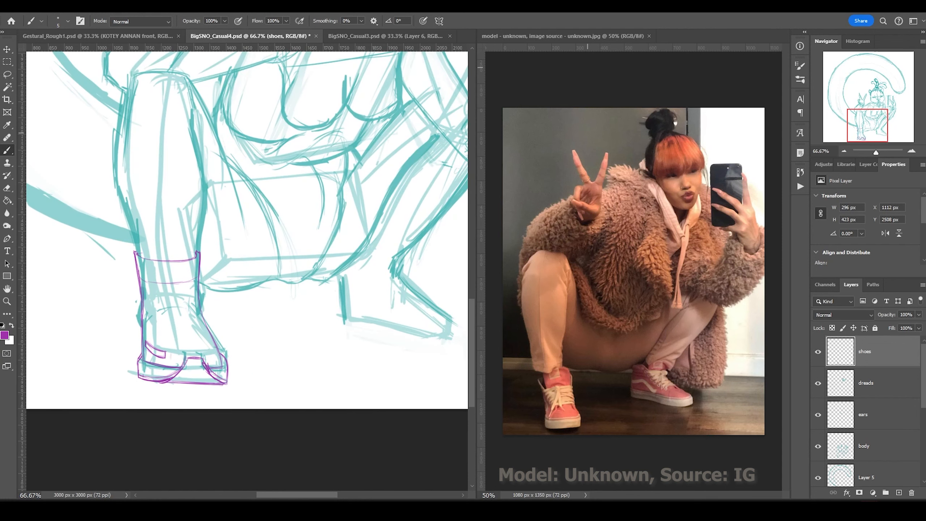
key(ctrl+plus)
mouse_move(372, 288)
mouse_down()
mouse_move(310, 295)
mouse_move(206, 274)
mouse_up()
mouse_move(369, 271)
mouse_down()
mouse_move(330, 298)
mouse_move(281, 298)
mouse_move(188, 266)
mouse_up()
mouse_move(368, 269)
mouse_down()
mouse_move(288, 209)
mouse_move(280, 166)
mouse_up()
drag(201, 270, 177, 261)
mouse_move(359, 279)
mouse_down()
mouse_move(184, 244)
mouse_move(246, 288)
mouse_move(207, 242)
mouse_up()
drag(207, 242, 239, 259)
mouse_move(232, 284)
mouse_down()
mouse_move(201, 272)
mouse_move(253, 260)
mouse_move(294, 279)
mouse_move(261, 294)
mouse_move(277, 272)
mouse_move(302, 279)
mouse_up()
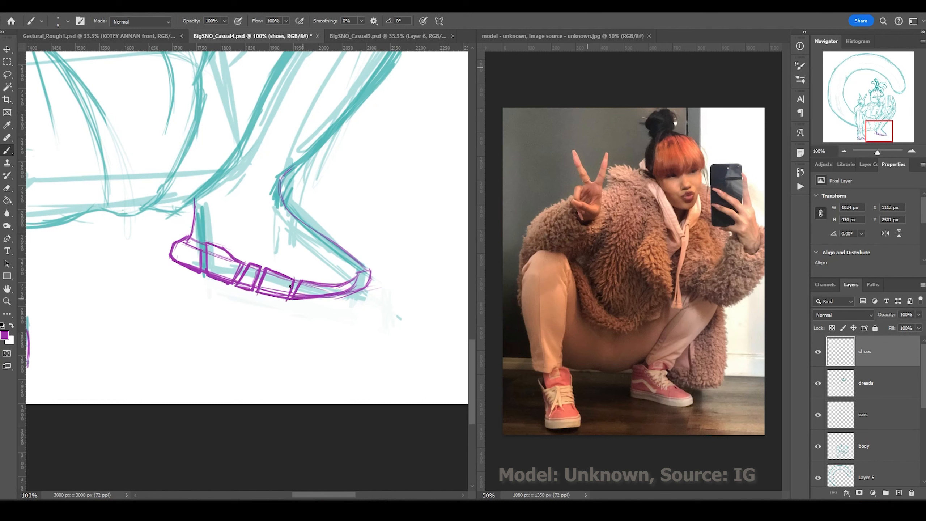
drag(206, 243, 205, 270)
mouse_move(255, 297)
mouse_down()
mouse_move(369, 255)
mouse_move(279, 175)
mouse_up()
mouse_move(249, 122)
mouse_down()
mouse_move(305, 164)
mouse_move(280, 180)
mouse_up()
Extend the right shoe outline toward the ankle and trace the left boot's sole edge.
key(ctrl+minus)
drag(44, 205, 201, 317)
drag(137, 290, 179, 396)
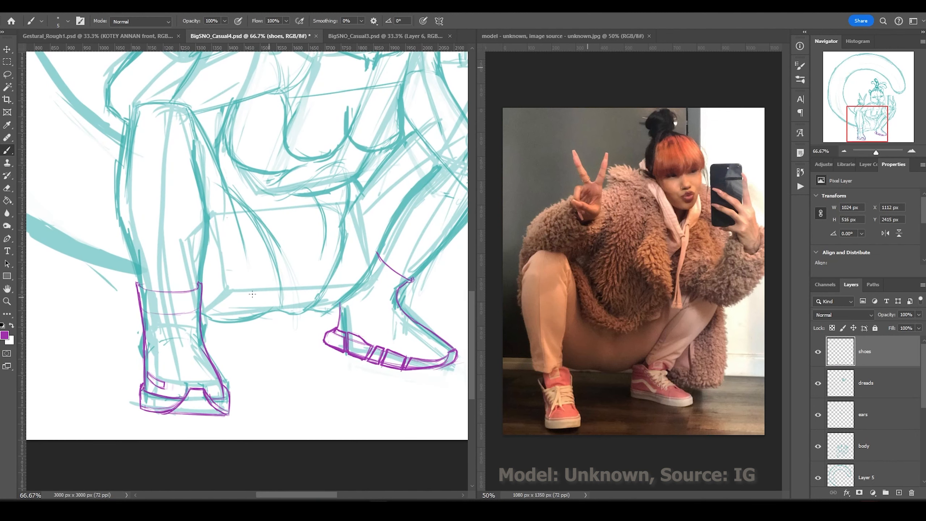
Return to the teal sketch colour on the body layer and adjust the brush size.
key(alt+bracketleft)
key(alt+bracketleft)
key(alt+bracketleft)
alt+click(192, 149)
key(bracketright)
key(bracketright)
key(bracketright)
key(bracketright)
key(bracketright)
key(bracketright)
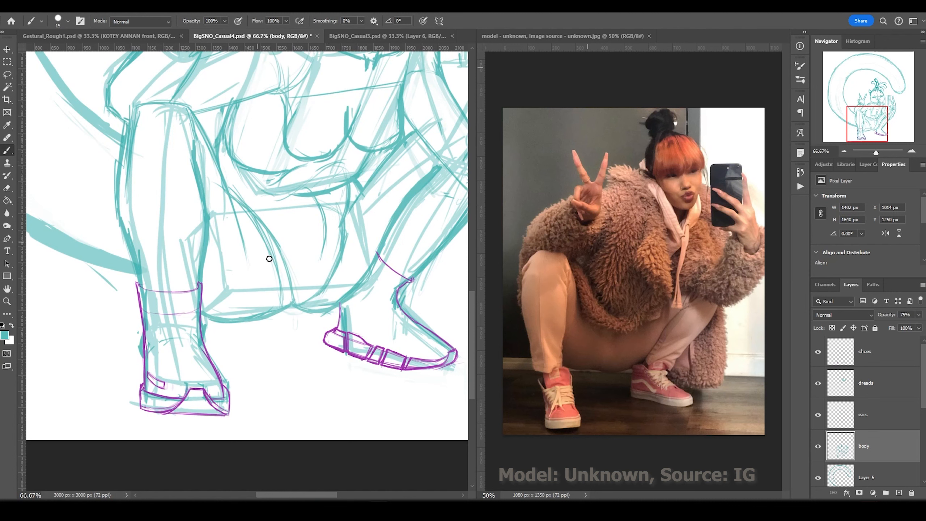
key(ctrl+minus)
key(ctrl+minus)
key(alt+bracketright)
key(alt+bracketright)
key(alt+bracketright)
key(bracketleft)
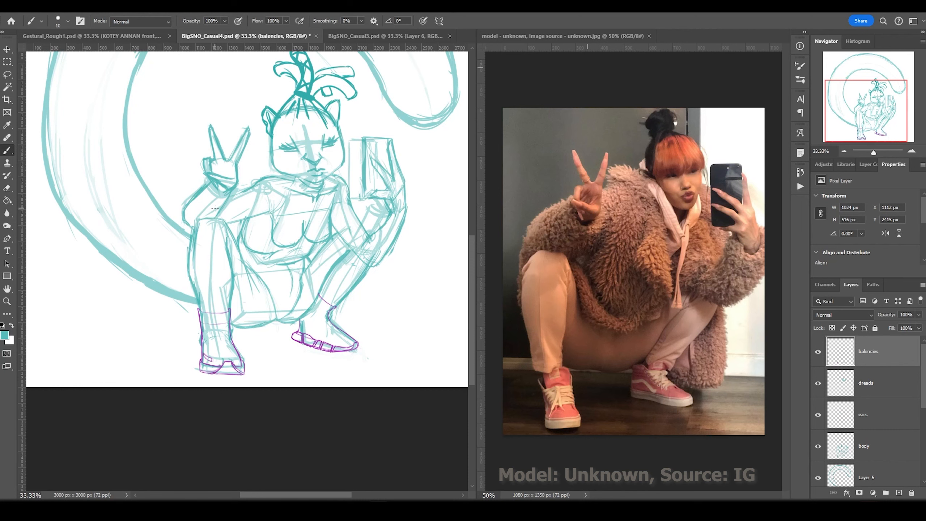
Create a 'pants' layer and outline the hips, thigh and knee in red.
key(ctrl+shift+n)
text(pants)
key(Return)
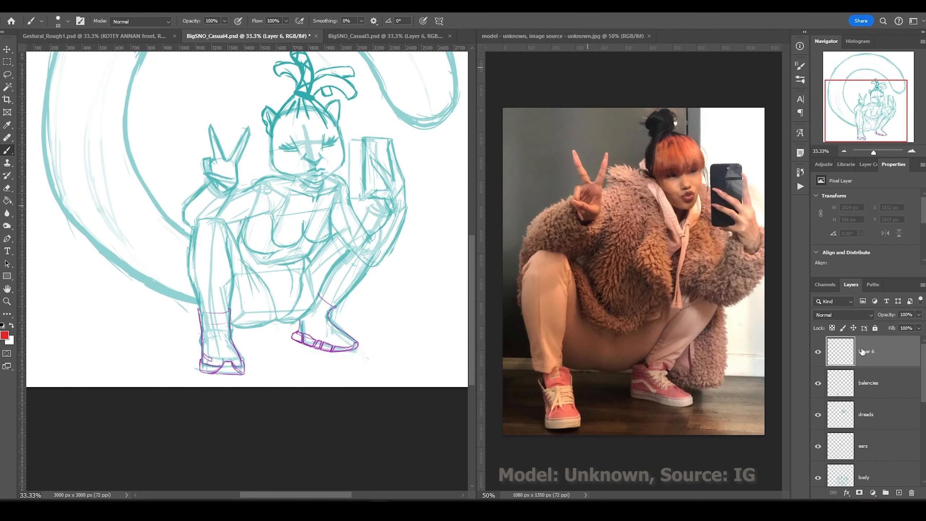
key(ctrl+plus)
drag(279, 261, 206, 268)
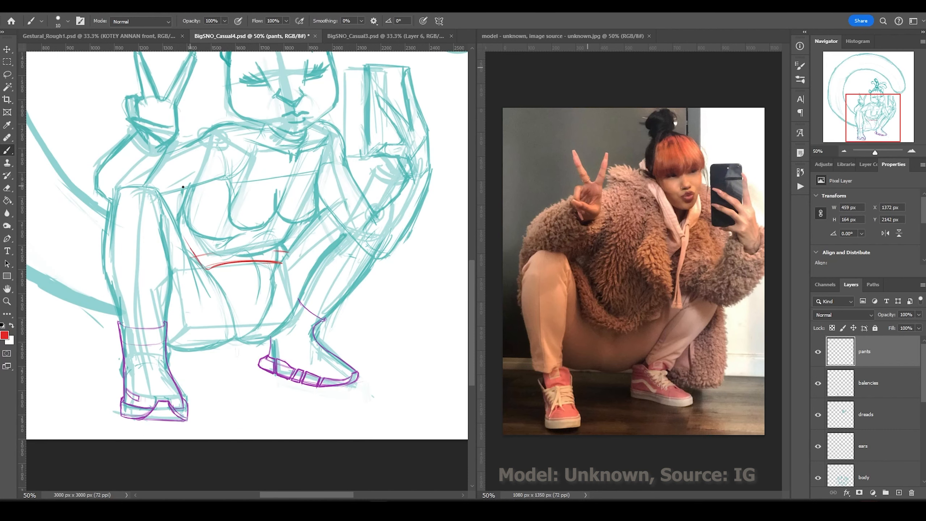
drag(182, 231, 108, 219)
drag(166, 219, 168, 313)
mouse_move(201, 260)
mouse_down()
mouse_move(173, 287)
mouse_move(179, 263)
mouse_up()
drag(190, 248, 159, 189)
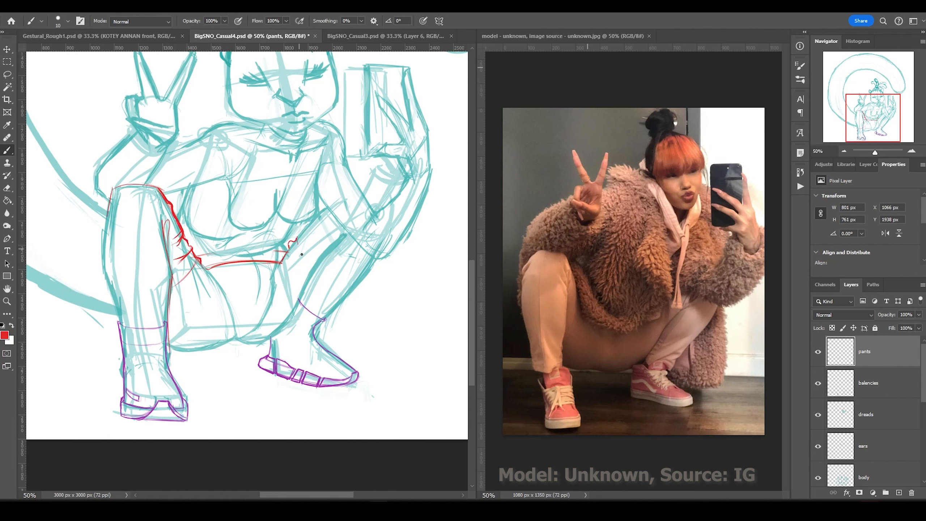
Draw the waistband, pants legs, calf and thick ankle cuffs in red.
drag(299, 235, 327, 248)
drag(291, 245, 298, 293)
drag(313, 255, 168, 351)
drag(346, 235, 307, 289)
drag(380, 258, 323, 342)
key(bracketright)
key(bracketright)
key(bracketright)
drag(364, 278, 323, 349)
key(ctrl+z)
drag(380, 257, 323, 341)
drag(321, 344, 312, 305)
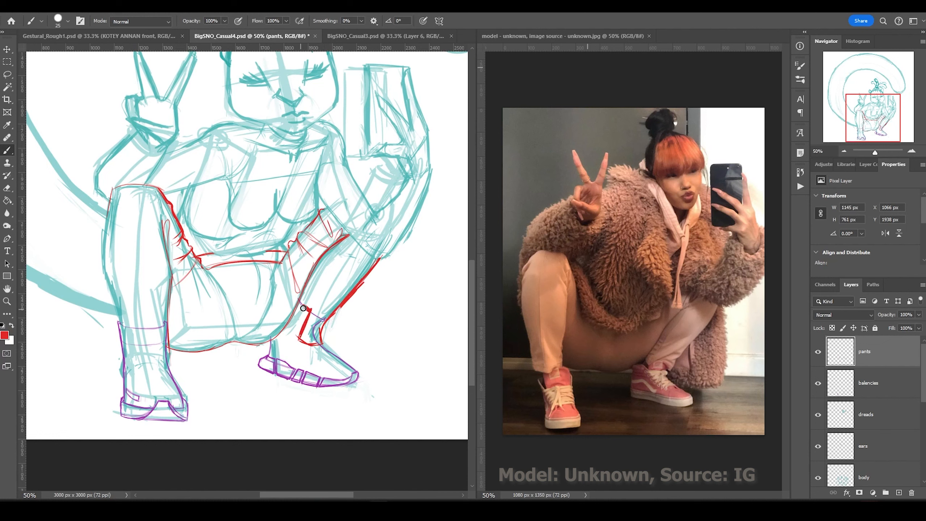
key(bracketright)
mouse_move(167, 360)
mouse_down()
mouse_move(154, 364)
mouse_move(109, 195)
mouse_up()
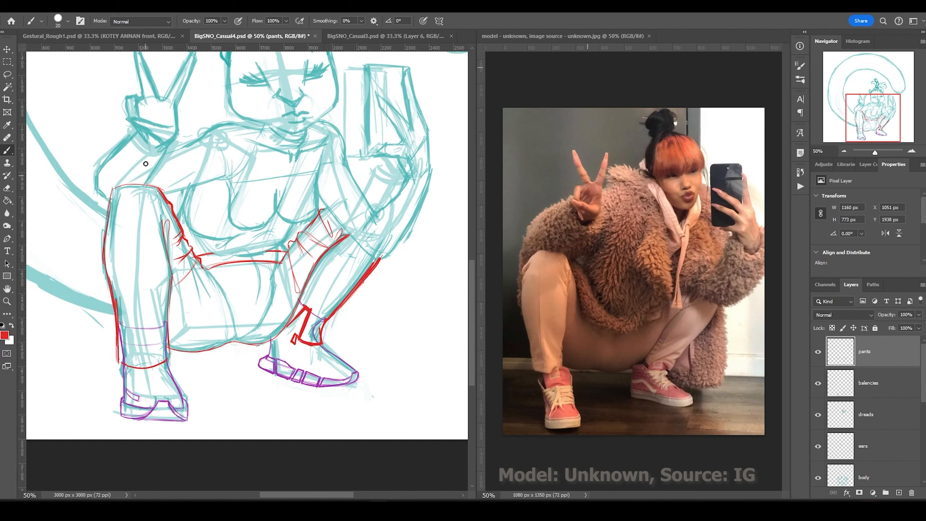
Add the crotch line and hip creases, and thicken the pants outlines and left hem.
drag(184, 224, 170, 254)
mouse_move(195, 257)
mouse_down()
mouse_move(184, 277)
mouse_move(290, 248)
mouse_up()
key(ctrl+z)
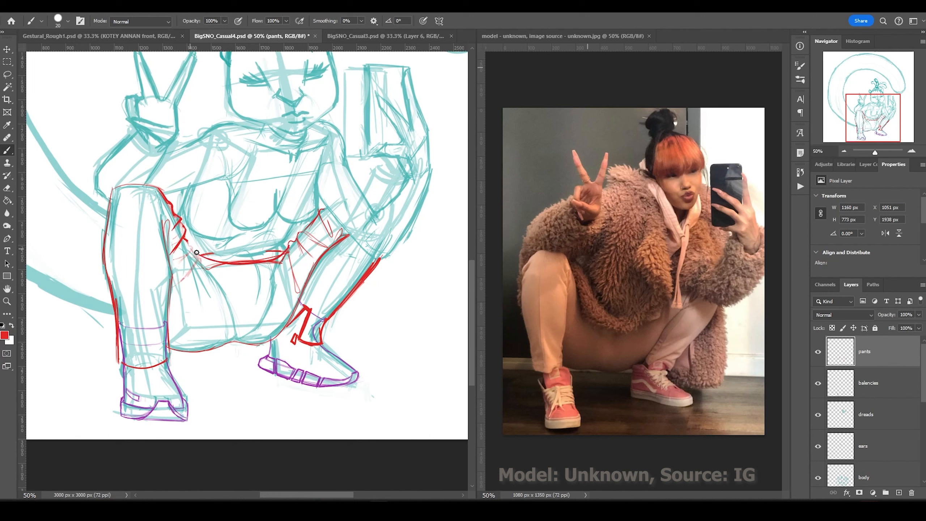
drag(182, 239, 230, 263)
drag(290, 245, 297, 295)
drag(299, 233, 325, 248)
mouse_move(320, 210)
mouse_down()
mouse_move(329, 237)
mouse_move(261, 344)
mouse_move(161, 218)
mouse_up()
mouse_move(109, 305)
mouse_down()
mouse_move(142, 183)
mouse_move(167, 193)
mouse_up()
drag(382, 255, 323, 320)
drag(288, 326, 300, 309)
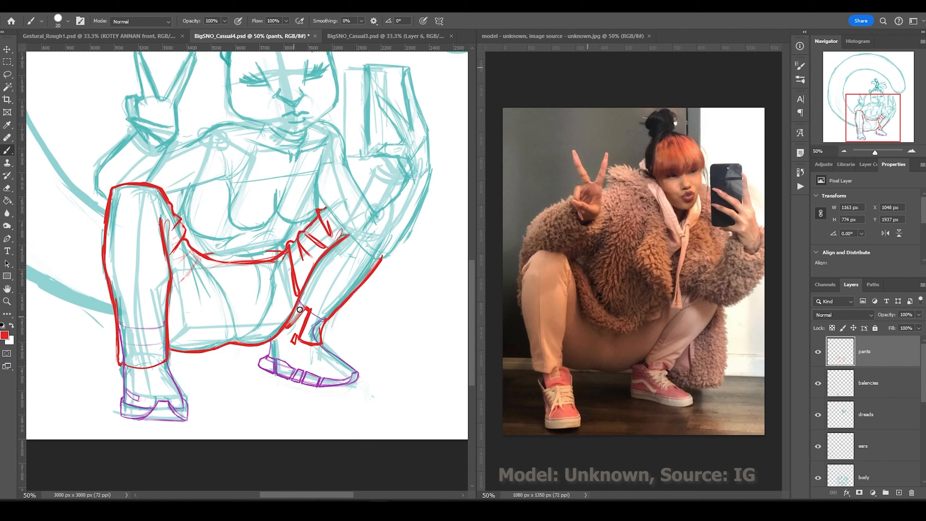
drag(118, 359, 128, 366)
drag(170, 362, 167, 329)
Create a new layer named 'bodysuit'.
key(ctrl+shift+n)
text(bodysuit)
key(Return)
click(4, 335)
Draw the blue bodysuit on the torso with neckline and centre-front line.
click(722, 204)
drag(228, 210, 314, 221)
drag(207, 186, 229, 207)
drag(316, 219, 320, 161)
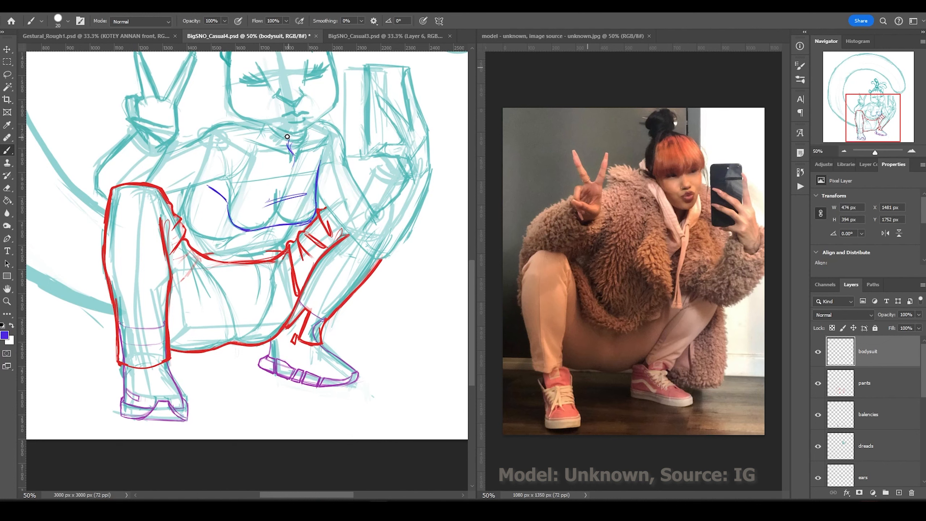
drag(256, 125, 292, 140)
drag(309, 128, 295, 146)
drag(295, 146, 253, 260)
drag(193, 186, 184, 205)
Create a 'jacket' layer and draw the magenta jacket around the left shoulder.
key(ctrl+shift+n)
text(jacket)
key(Return)
click(5, 335)
click(721, 204)
drag(136, 131, 172, 157)
drag(117, 126, 90, 190)
drag(182, 135, 182, 197)
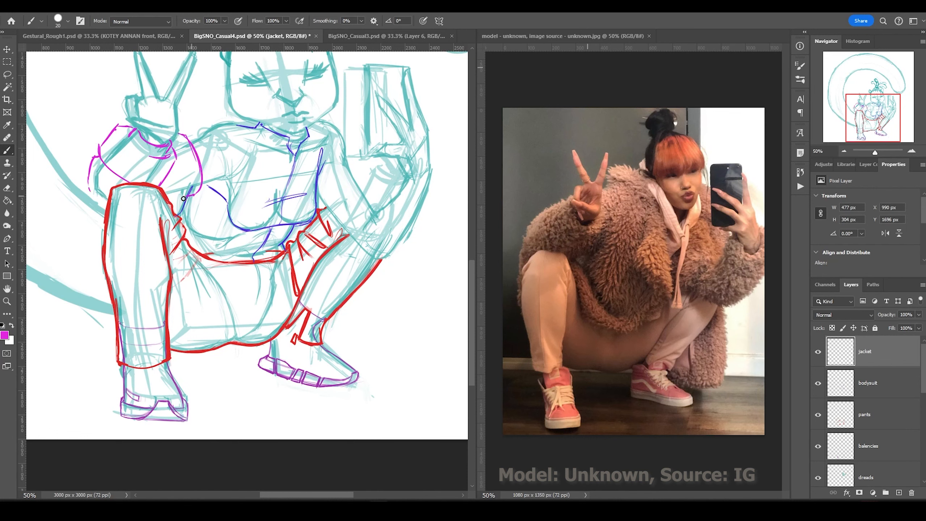
Draw the jacket collar, lapel and shoulder arcs down the torso.
drag(219, 103, 256, 155)
drag(187, 137, 225, 123)
drag(224, 93, 254, 175)
drag(254, 169, 244, 228)
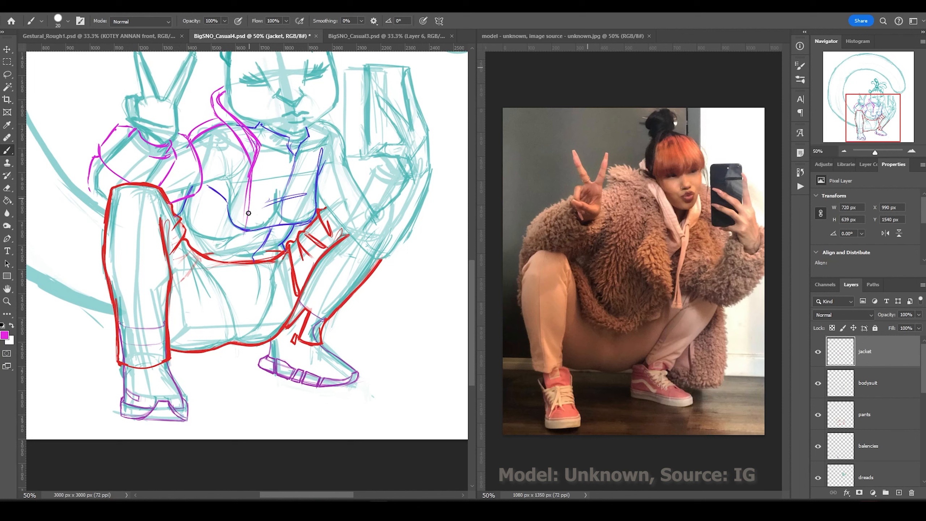
drag(179, 202, 237, 237)
drag(242, 237, 223, 261)
Outline the jacket's right front edge, shoulder and sleeve cuff around the right hand.
mouse_move(327, 116)
mouse_down()
mouse_move(318, 211)
mouse_move(353, 160)
mouse_up()
mouse_move(323, 161)
mouse_down()
mouse_move(369, 193)
mouse_move(370, 264)
mouse_move(438, 216)
mouse_up()
mouse_move(442, 177)
mouse_down()
mouse_move(432, 202)
mouse_move(443, 182)
mouse_up()
mouse_move(399, 164)
mouse_down()
mouse_move(386, 192)
mouse_move(441, 191)
mouse_up()
drag(399, 171, 430, 199)
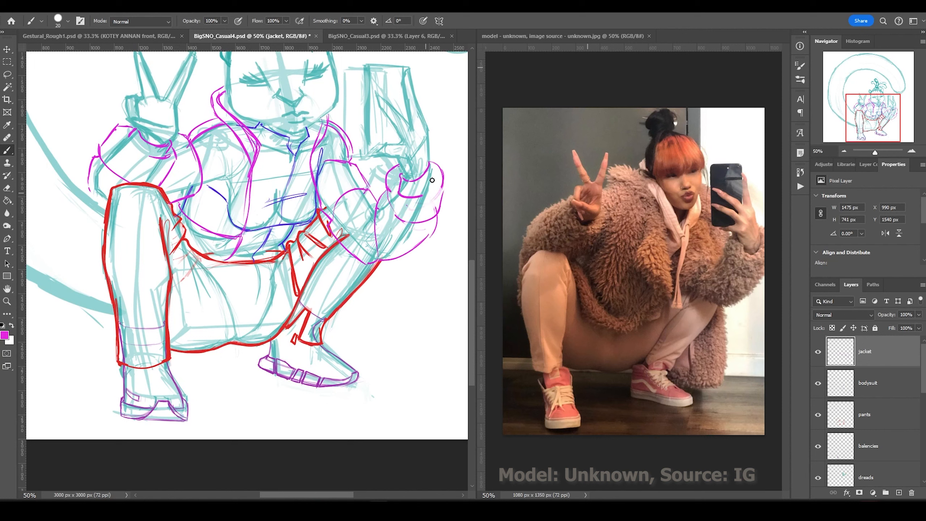
drag(428, 163, 433, 195)
drag(390, 184, 383, 212)
Redraw the jacket's centre front, lapel curves and lower hem lines.
key(ctrl+z)
key(ctrl+z)
drag(252, 171, 245, 229)
drag(175, 204, 235, 244)
drag(186, 233, 233, 300)
drag(249, 262, 238, 299)
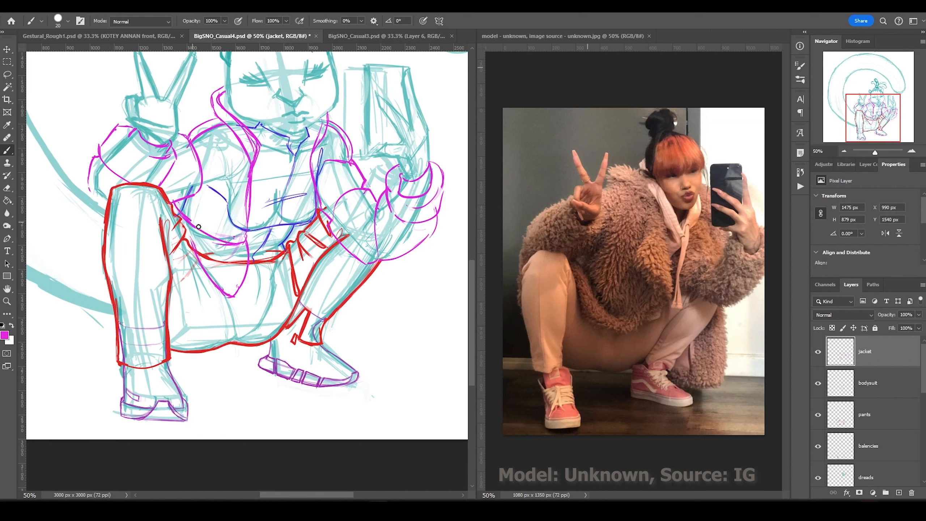
drag(256, 186, 248, 255)
drag(316, 164, 306, 202)
drag(197, 250, 185, 229)
Add the forearm arc, hood edge and torso lines of the jacket.
drag(413, 223, 372, 257)
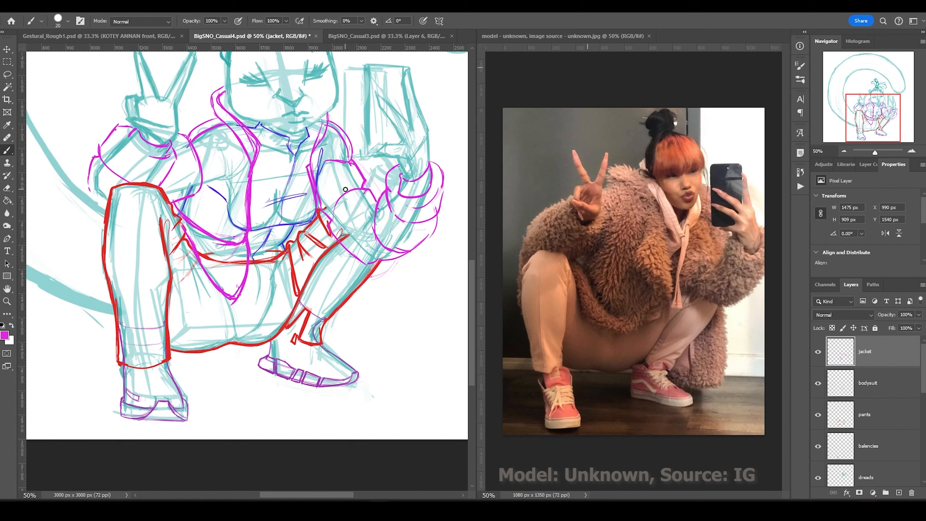
drag(214, 92, 210, 124)
mouse_move(317, 135)
mouse_down()
mouse_move(332, 117)
mouse_move(317, 219)
mouse_up()
drag(255, 168, 233, 307)
mouse_move(182, 206)
mouse_down()
mouse_move(249, 230)
mouse_move(201, 265)
mouse_up()
key(ctrl+z)
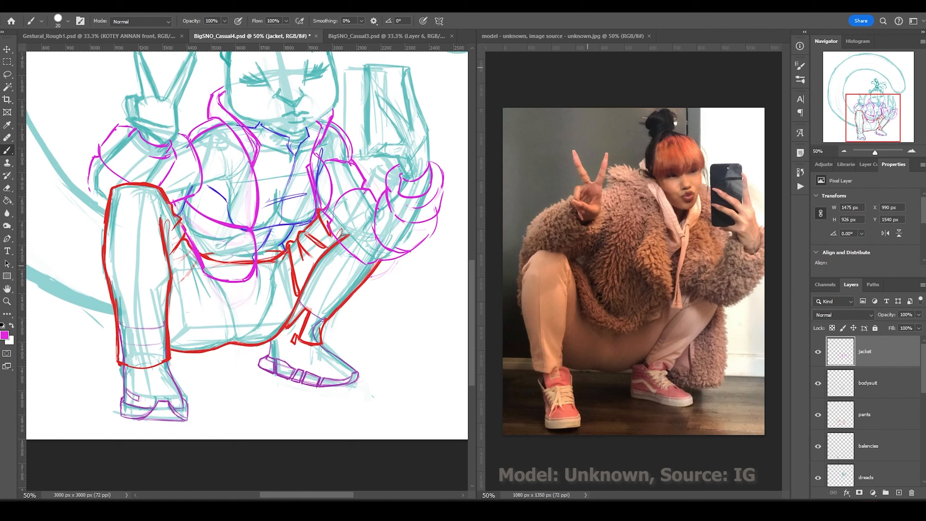
Refine the jacket's shoulder and arm curves and redraw its left edge.
drag(334, 121, 354, 161)
mouse_move(442, 168)
mouse_down()
mouse_move(436, 231)
mouse_move(328, 228)
mouse_up()
drag(316, 149, 317, 212)
drag(370, 184, 349, 193)
drag(310, 168, 337, 123)
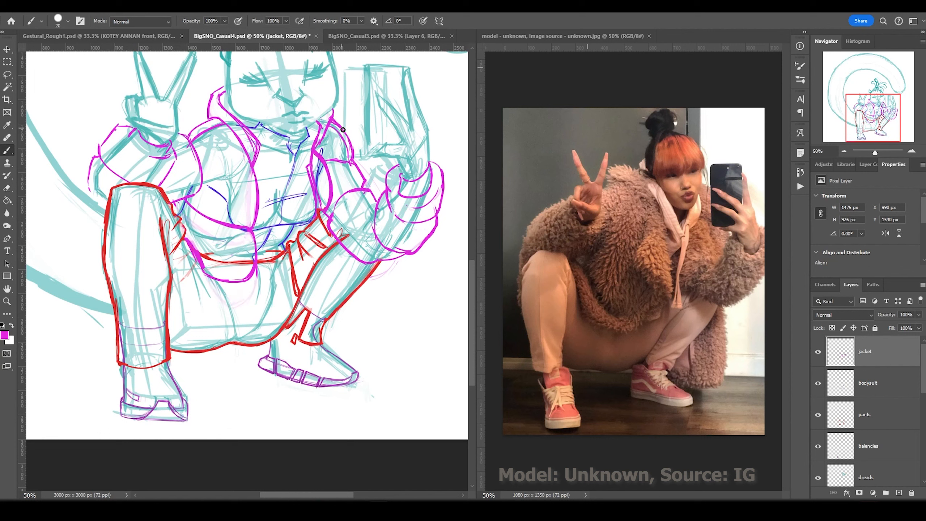
drag(89, 173, 106, 208)
drag(97, 148, 135, 124)
mouse_move(176, 147)
mouse_down()
mouse_move(164, 179)
mouse_move(201, 174)
mouse_up()
drag(174, 161, 159, 184)
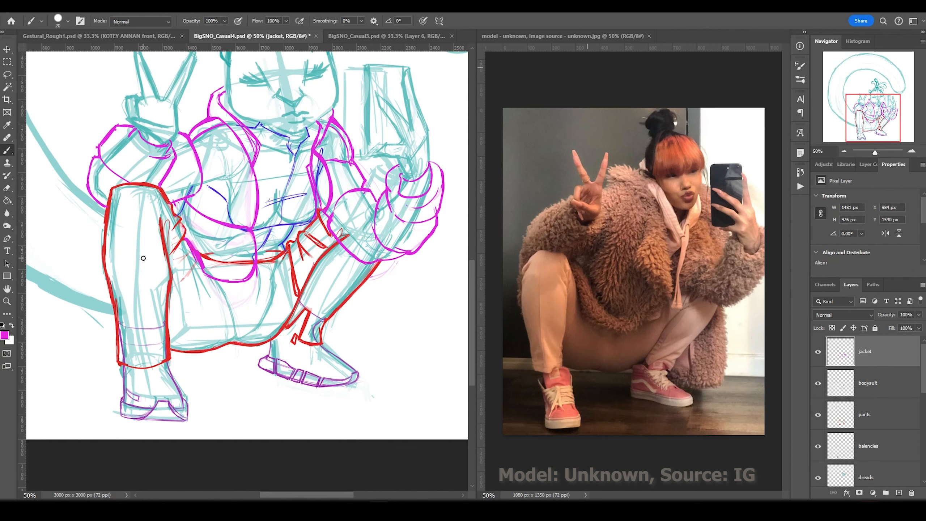
scroll(144, 258, up, 5)
Create a 'phone' layer and draw the red phone outline.
key(ctrl+shift+n)
text(phone)
key(Return)
mouse_move(359, 168)
mouse_down()
mouse_move(404, 172)
mouse_move(361, 247)
mouse_up()
drag(361, 248, 384, 247)
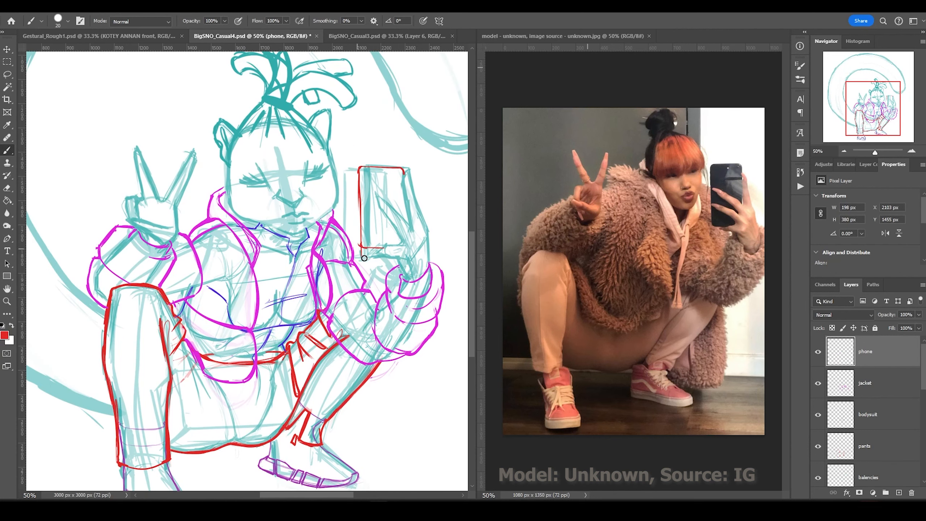
drag(404, 173, 404, 217)
Select the phone outline and enlarge it with Free Transform.
key(m)
mouse_move(344, 135)
mouse_down()
mouse_move(432, 258)
mouse_move(345, 123)
mouse_up()
key(ctrl+t)
key(Return)
key(ctrl+minus)
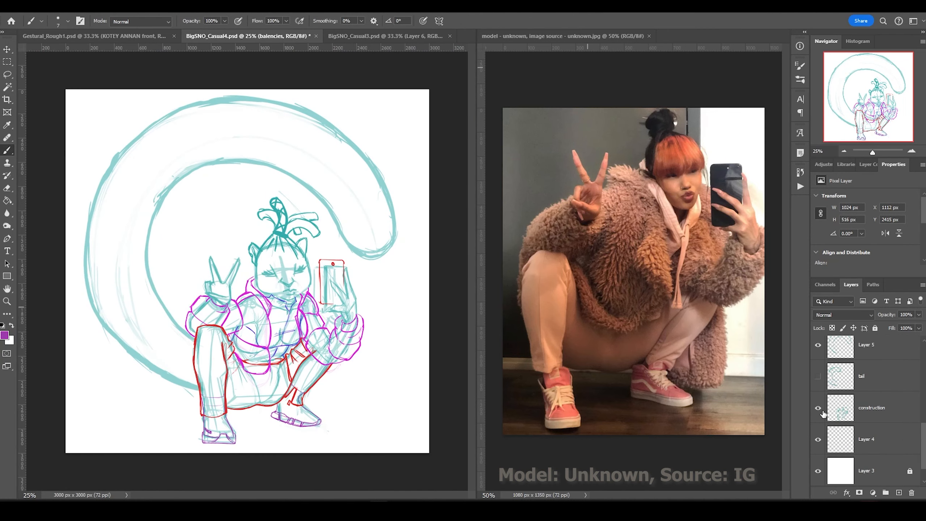
Hide the construction sketch and draw magenta jacket lines on the collar, shoulder and torso.
click(818, 410)
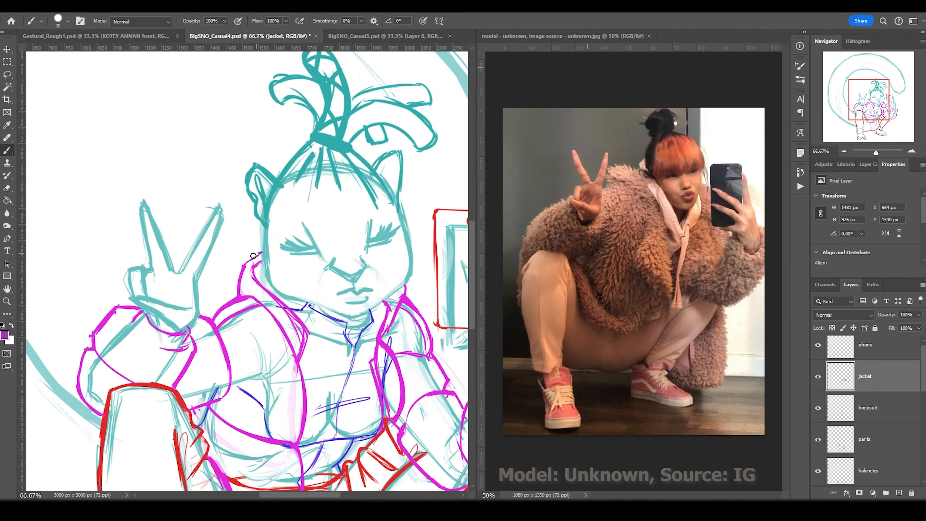
mouse_move(262, 252)
mouse_down()
mouse_move(237, 292)
mouse_move(308, 355)
mouse_move(304, 445)
mouse_up()
drag(237, 296, 200, 312)
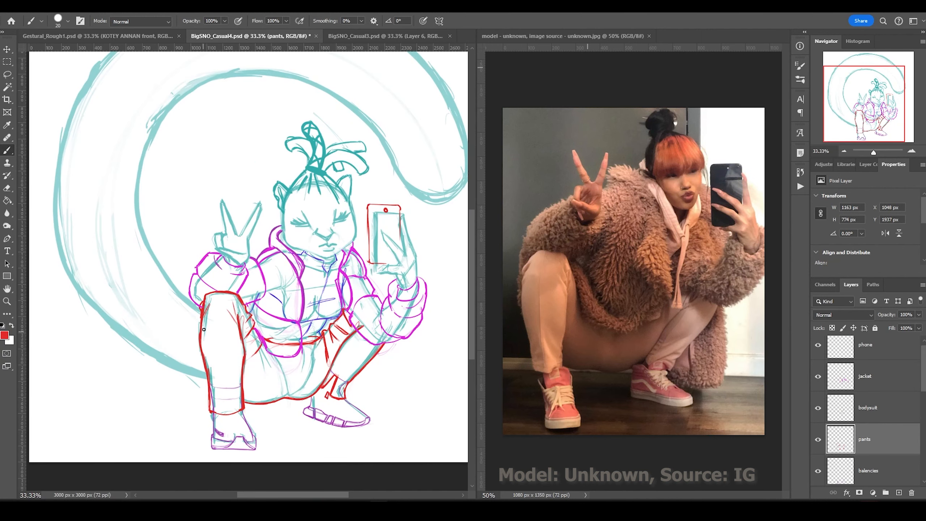
ctrl+click(303, 314)
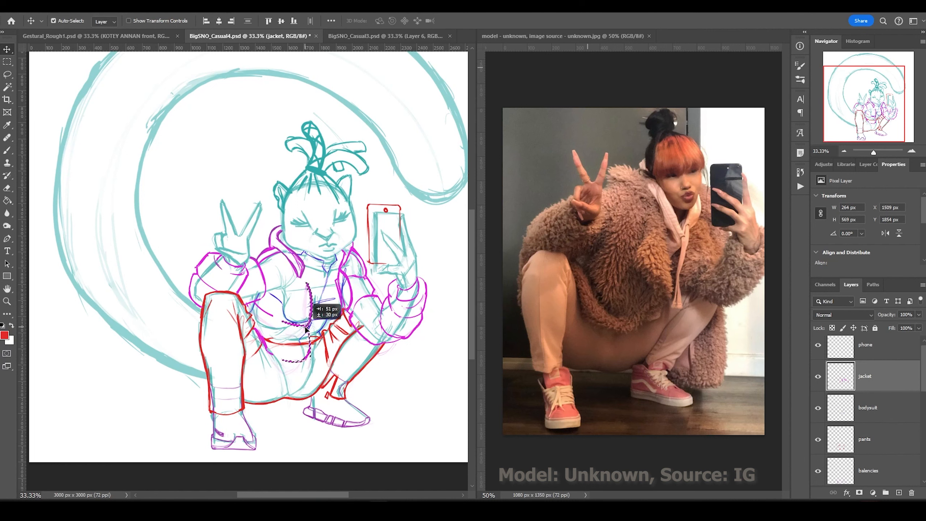
alt+click(308, 313)
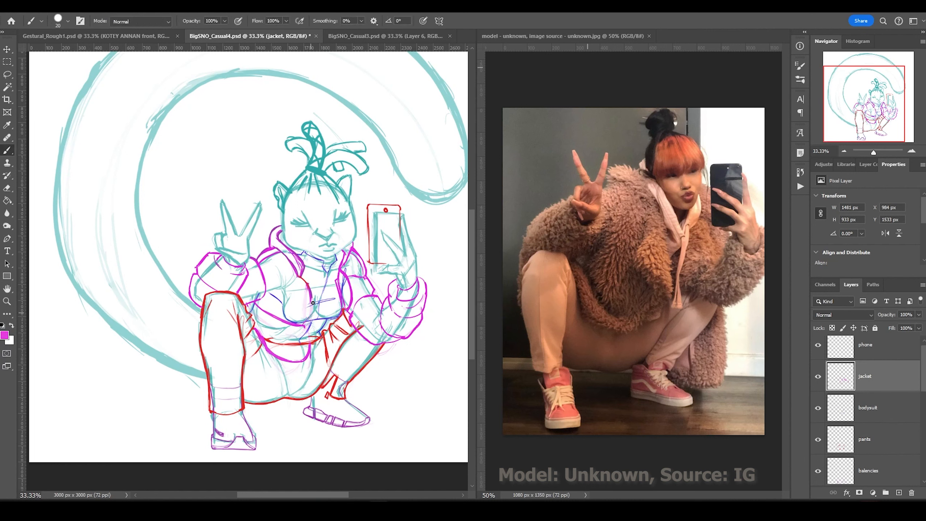
drag(311, 289, 277, 356)
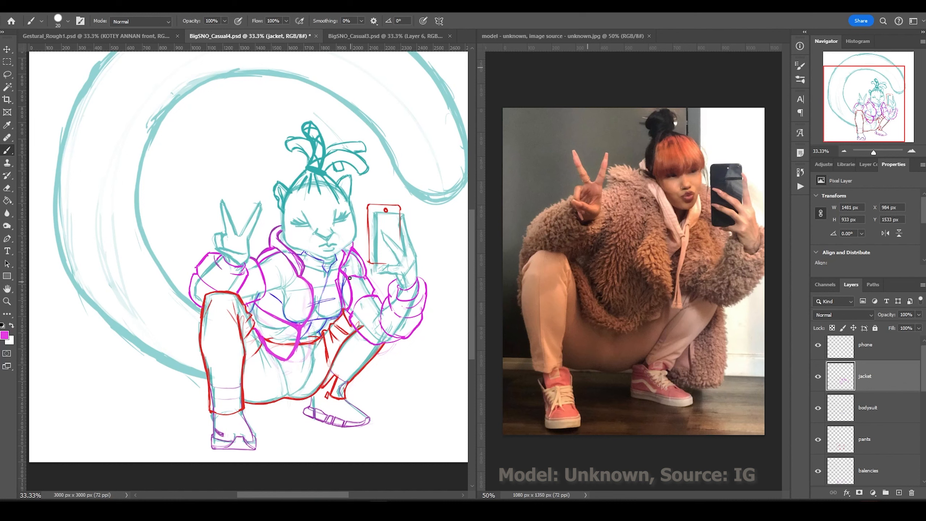
drag(349, 278, 355, 307)
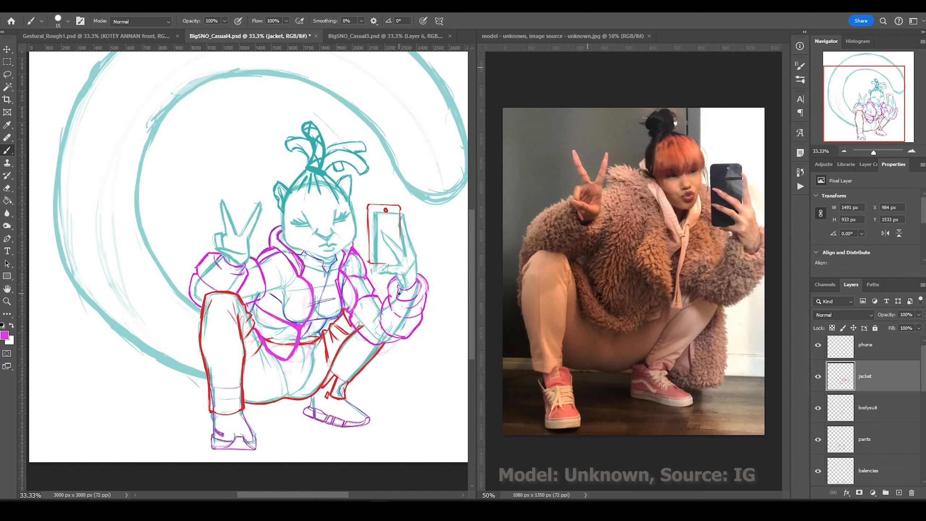
On the body layer, lasso the peace-sign fingers and rotate them by -11.8°.
ctrl+click(222, 199)
drag(236, 182, 263, 219)
key(ctrl+t)
drag(230, 166, 218, 171)
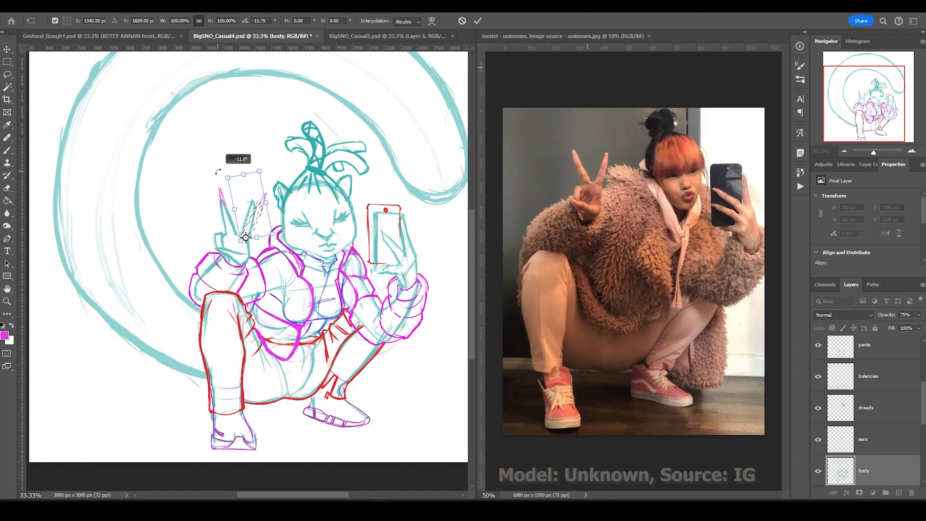
key(Escape)
ctrl+click(259, 199)
key(b)
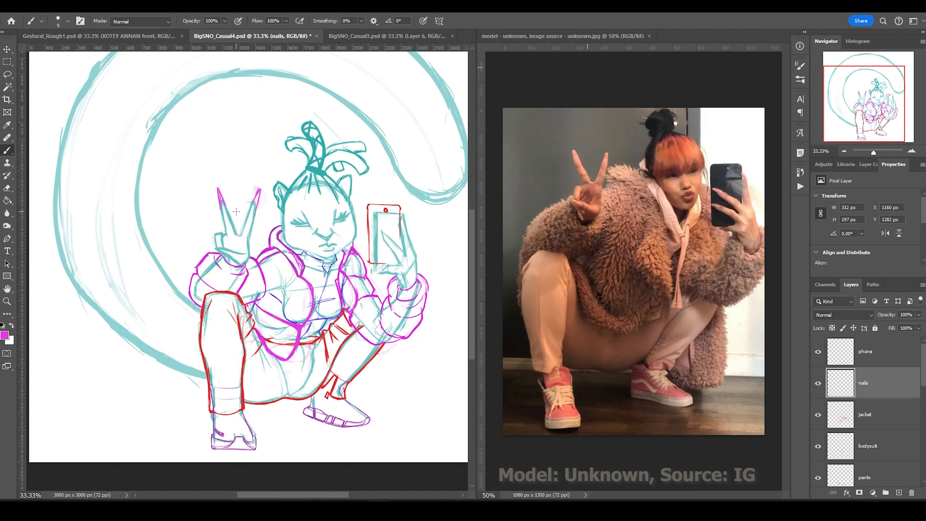
scroll(236, 212, down, 2)
key(v)
scroll(200, 231, up, 2)
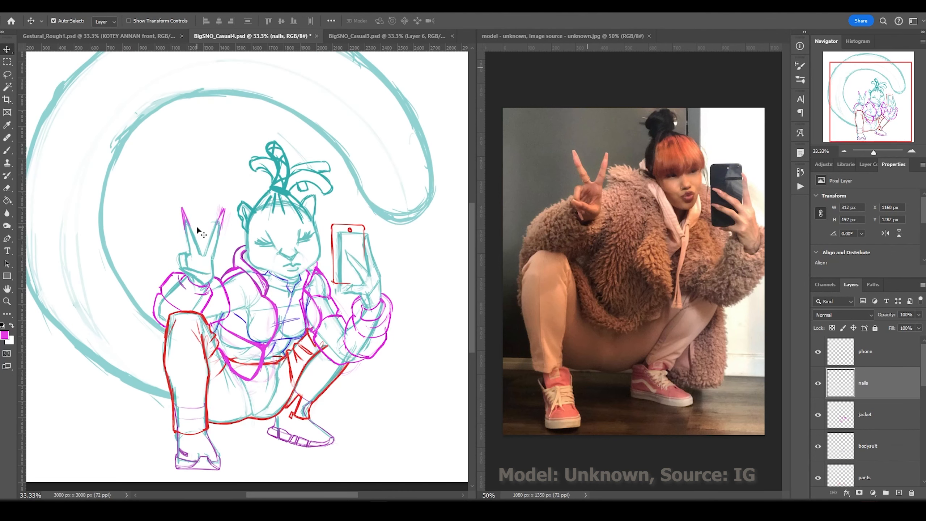
Sample the pants red and hatch the jacket collar on a new layer.
click(211, 335)
key(b)
alt+click(215, 337)
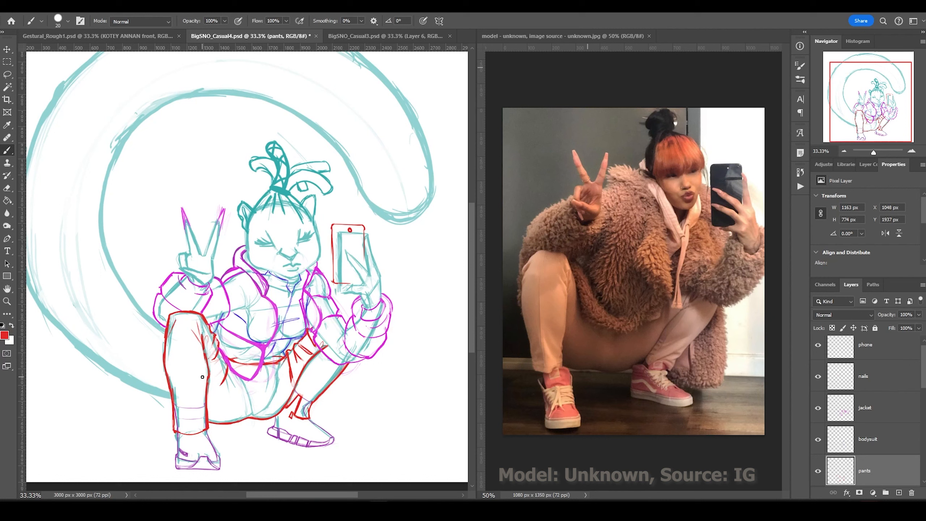
key(ctrl+shift+alt+n)
mouse_move(269, 285)
mouse_down()
mouse_move(246, 252)
mouse_move(267, 293)
mouse_up()
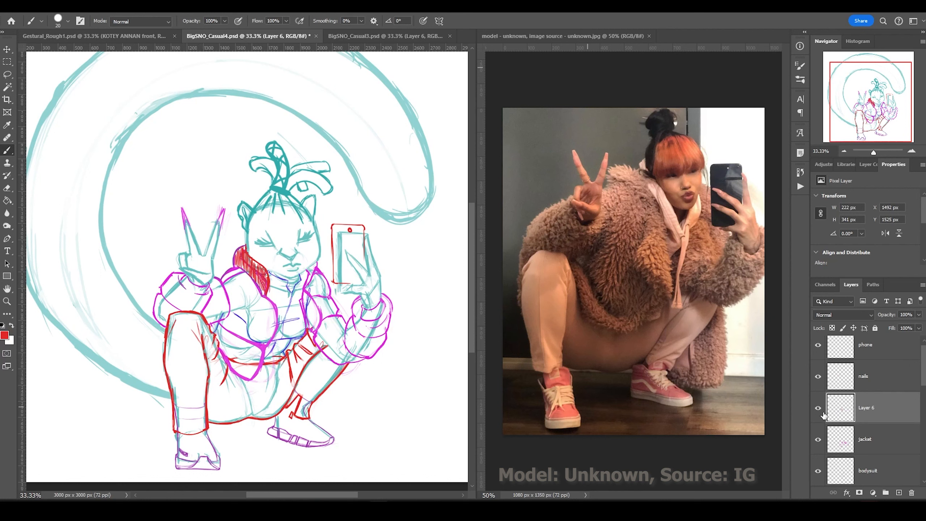
drag(319, 260, 312, 267)
Add a layer mask to the body layer and paint black to hide body lines under the jacket.
ctrl+click(251, 418)
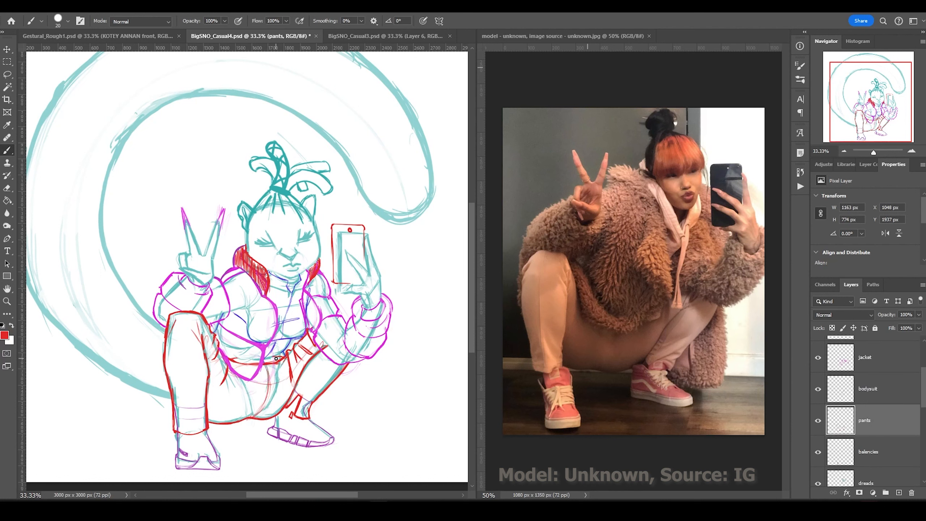
ctrl+click(261, 391)
click(859, 493)
key(bracketright)
key(bracketright)
key(bracketright)
key(bracketright)
key(bracketright)
key(bracketright)
mouse_move(256, 387)
mouse_down()
mouse_move(234, 339)
mouse_move(193, 313)
mouse_move(302, 292)
mouse_up()
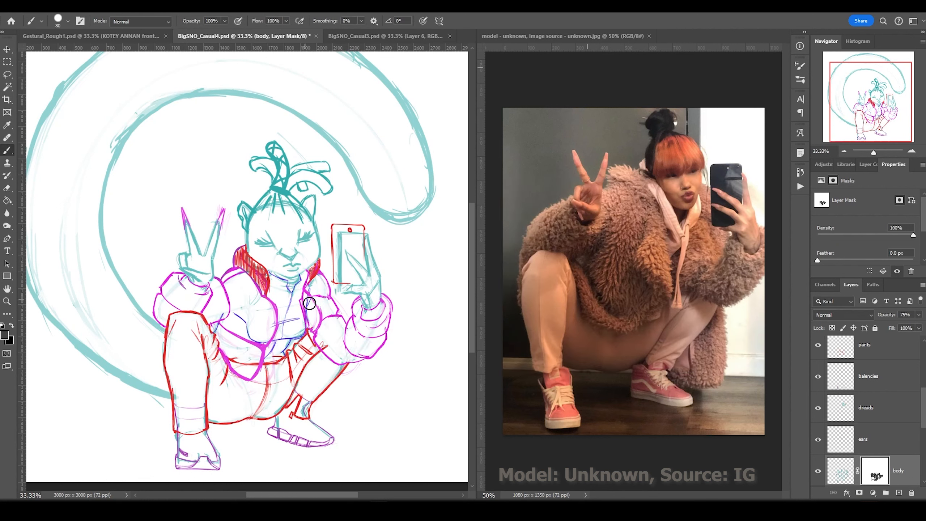
Add a layer mask to the pants layer and hide the Color Fill 1 layer.
scroll(854, 377, up, 4)
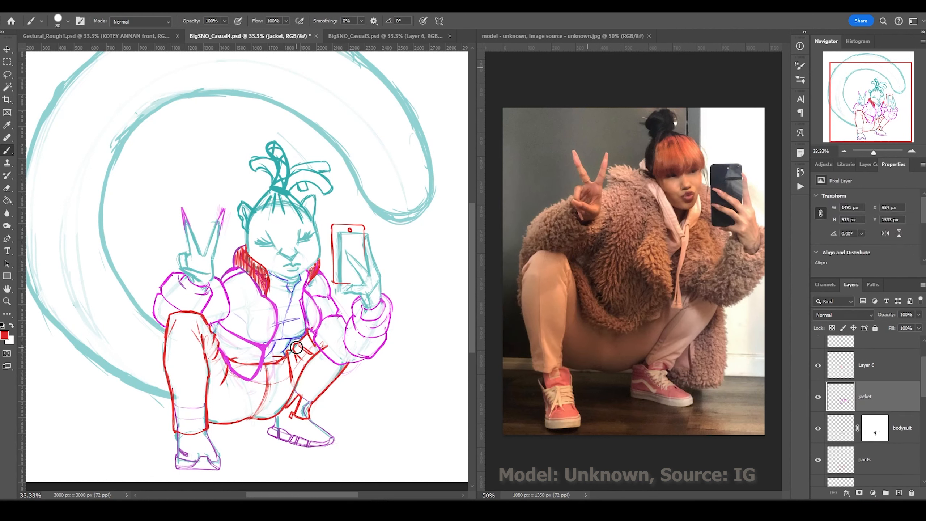
click(868, 460)
click(860, 493)
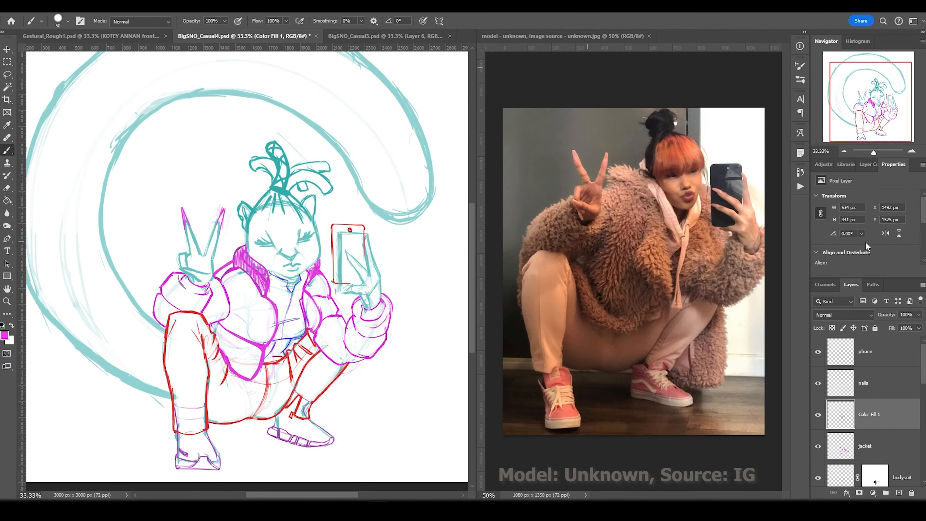
click(818, 415)
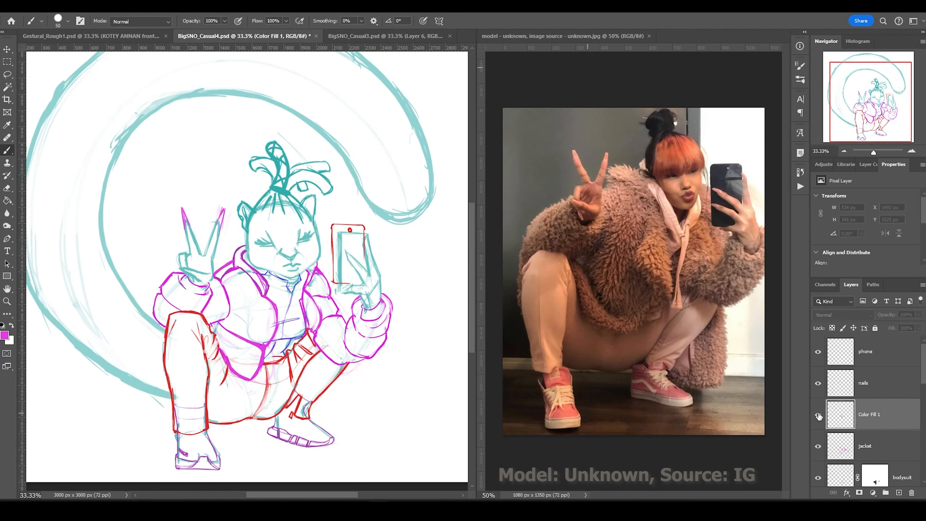
click(818, 415)
click(818, 415)
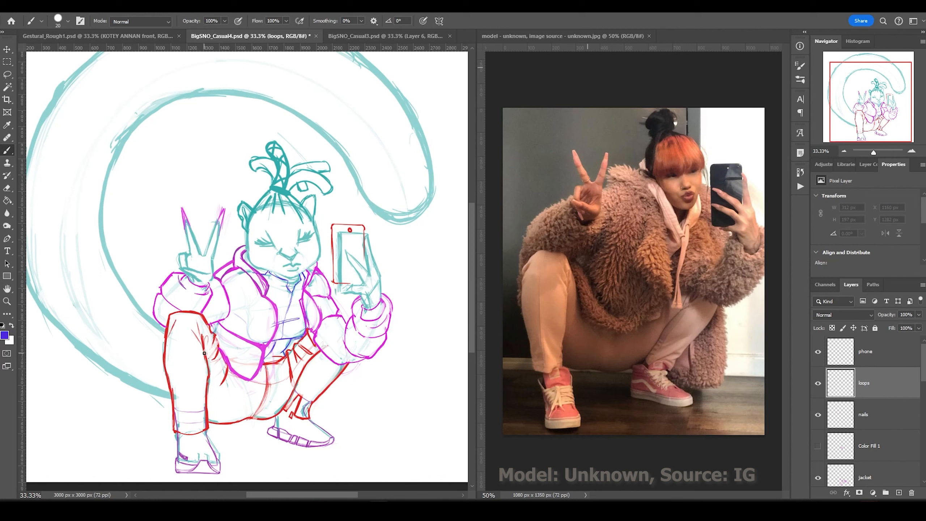
Draw a blue vertical drawstring and nudge the right loop slightly to the right.
drag(270, 364, 270, 450)
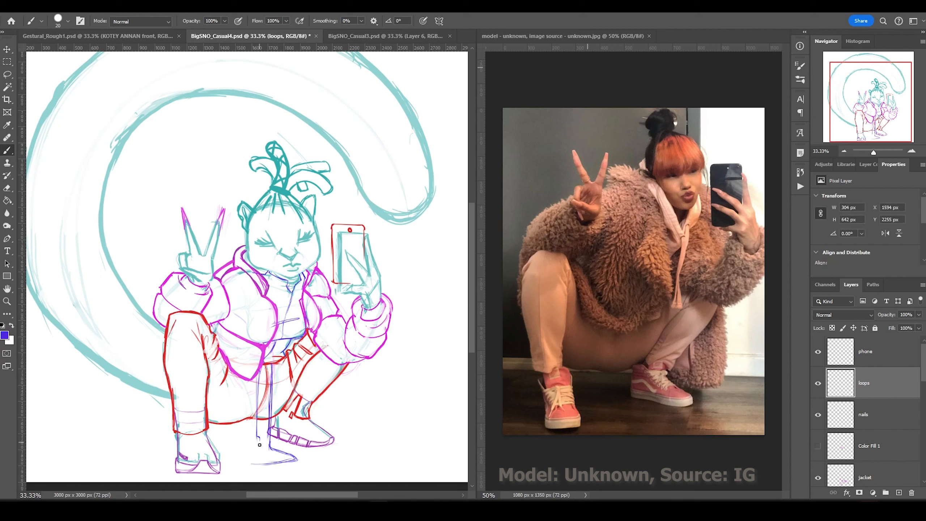
key(l)
drag(248, 477, 250, 480)
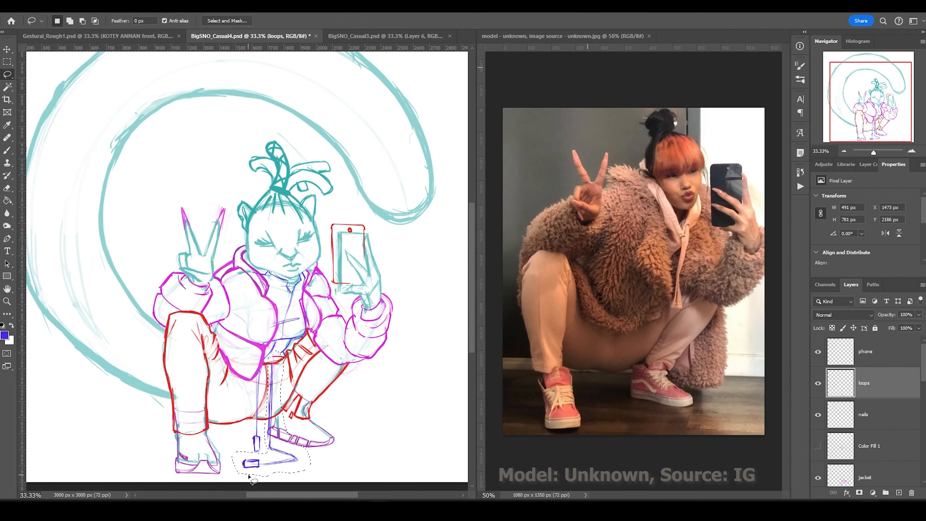
key(v)
key(shift+Right)
key(shift+Right)
key(shift+Right)
key(shift+Right)
key(shift+Right)
key(shift+Right)
key(shift+Right)
key(ctrl+d)
key(b)
Reinforce the lower and left blue loops with extra strokes.
scroll(286, 466, up, 3)
drag(337, 442, 239, 459)
drag(197, 185, 192, 367)
drag(204, 177, 200, 374)
scroll(326, 287, down, 4)
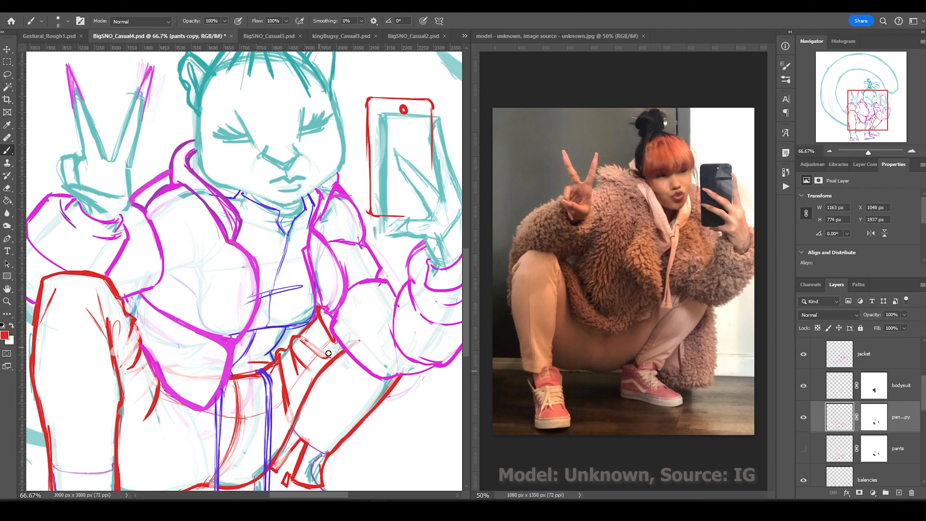
Erase and redraw the red sketch lines on the hand.
drag(329, 353, 301, 339)
drag(288, 354, 280, 415)
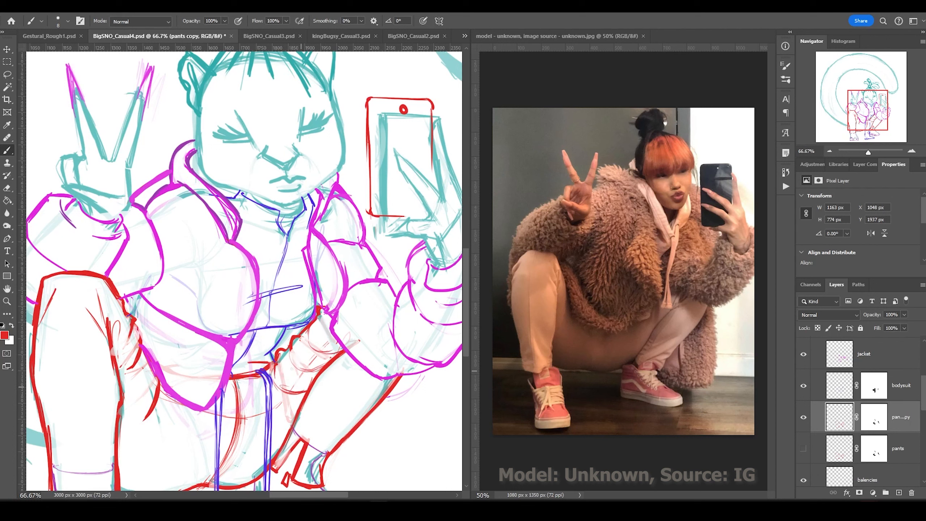
drag(308, 362, 313, 365)
key(ctrl+z)
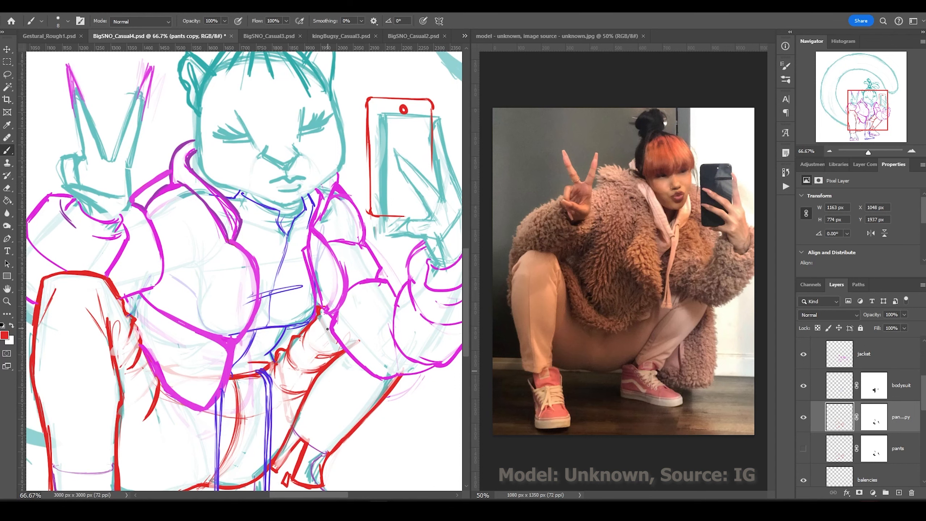
drag(328, 329, 272, 409)
Lasso the pants edge near the hand and shift it up slightly.
mouse_move(330, 331)
mouse_down()
mouse_move(273, 407)
mouse_move(319, 425)
mouse_up()
key(l)
key(v)
drag(322, 427, 321, 426)
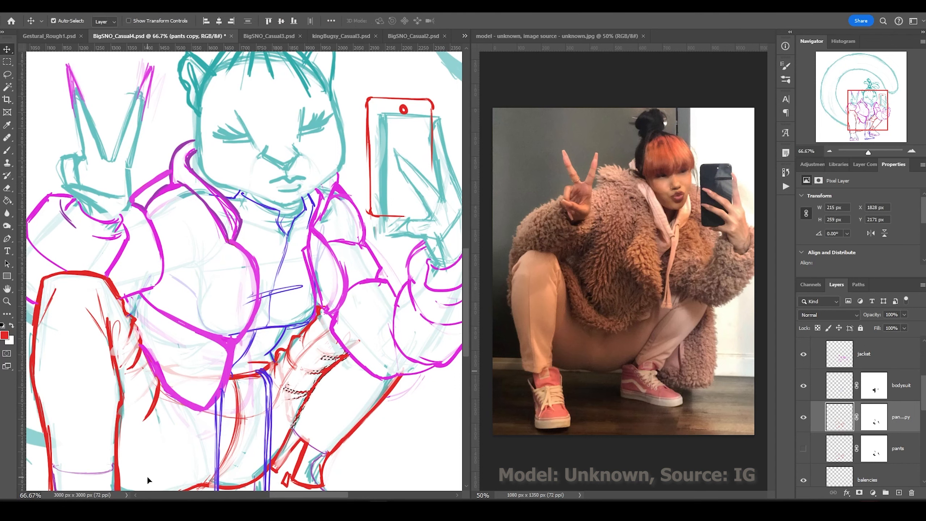
key(ctrl+d)
key(ctrl+minus)
key(ctrl+minus)
key(m)
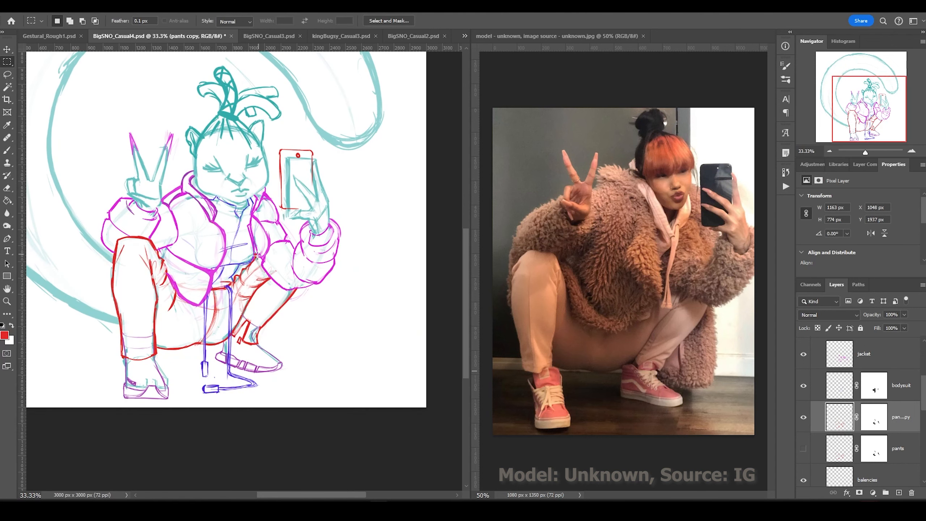
key(b)
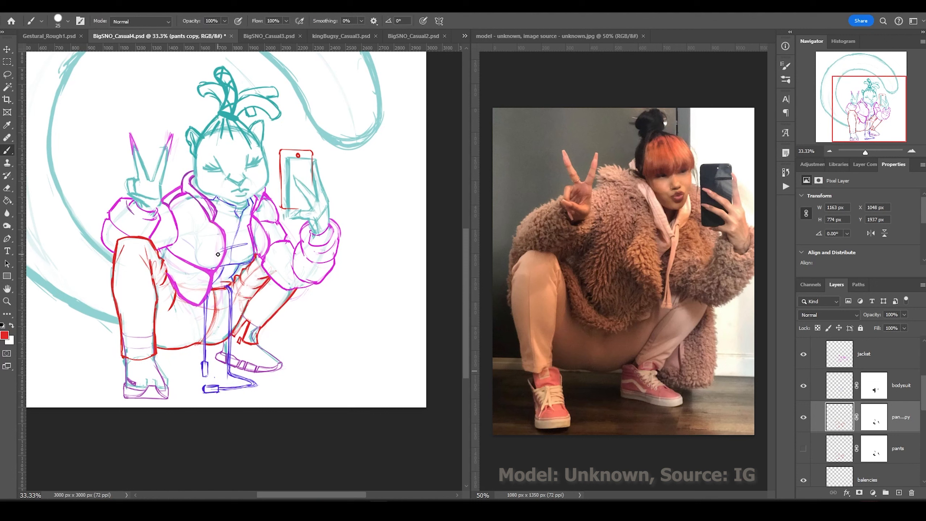
Redraw the red thigh, calf and knee lines, erasing the old calf line.
drag(235, 281, 253, 276)
mouse_move(271, 283)
mouse_down()
mouse_move(242, 317)
mouse_move(266, 280)
mouse_move(241, 308)
mouse_up()
key(e)
key(b)
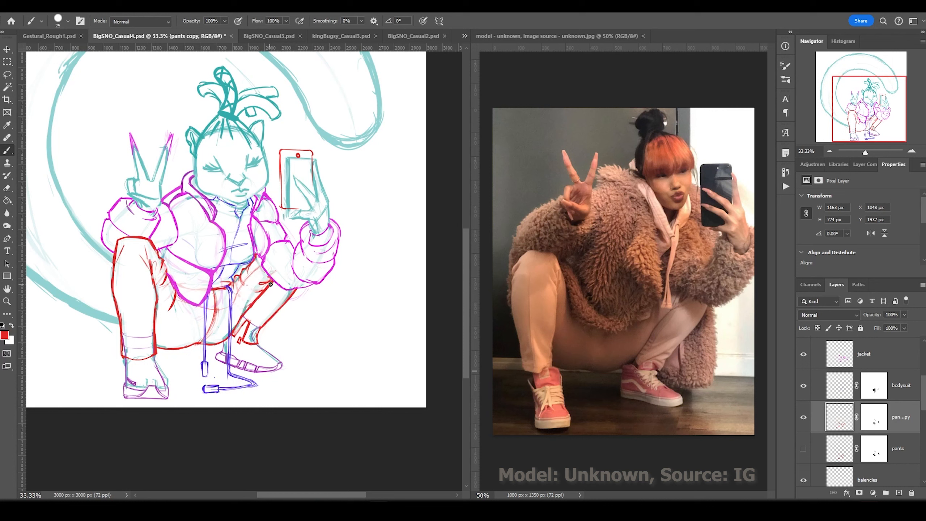
drag(262, 266, 232, 304)
key(m)
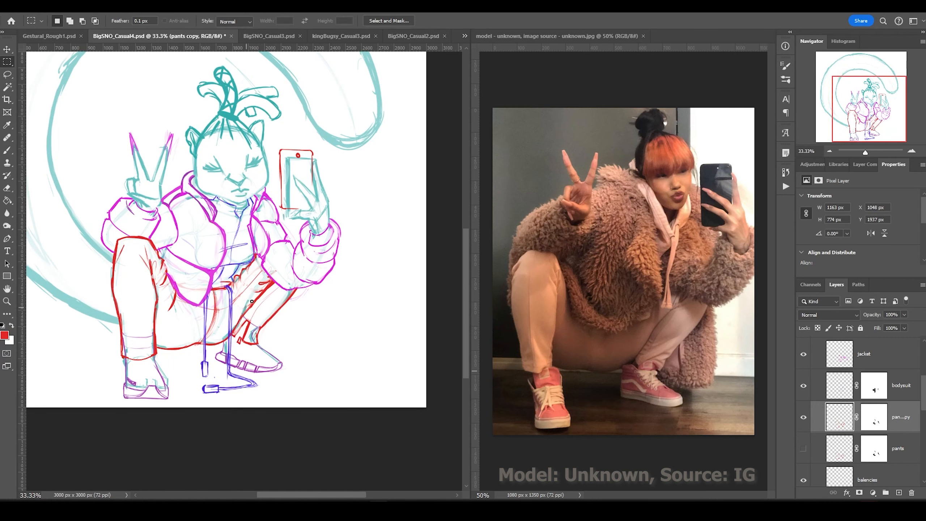
key(b)
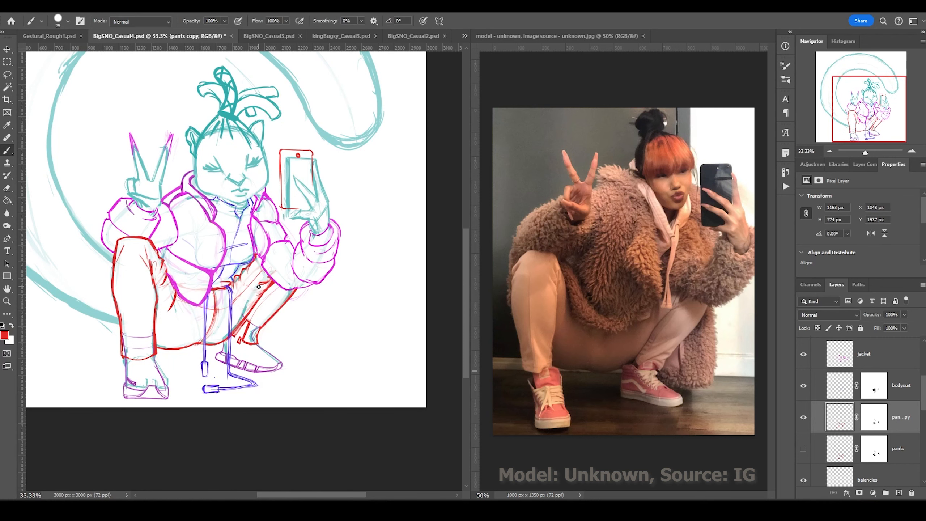
drag(150, 294, 134, 359)
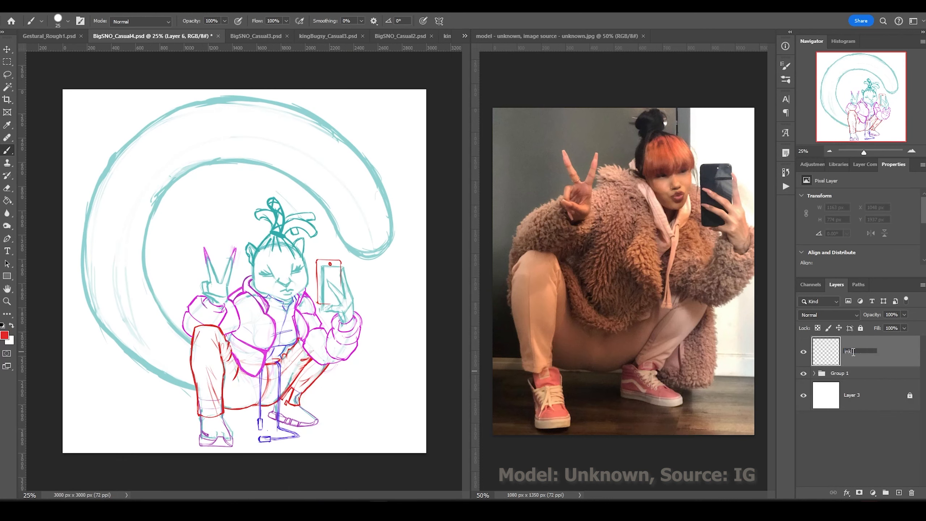
Ink a black line along the dangling drawstring down to its tip.
key(ctrl+plus)
key(ctrl+plus)
mouse_move(297, 262)
mouse_down()
mouse_move(314, 439)
mouse_move(291, 290)
mouse_up()
key(r)
mouse_move(292, 289)
mouse_down()
mouse_move(256, 290)
mouse_move(234, 273)
mouse_move(259, 287)
mouse_up()
Ink both hoodie drawstring tips in black.
drag(255, 252, 283, 239)
key(r)
drag(218, 329, 350, 314)
drag(248, 188, 323, 286)
Rename the ink layer 'loops' and add a new layer named 'seams'.
double_click(847, 352)
text(loops)
key(Return)
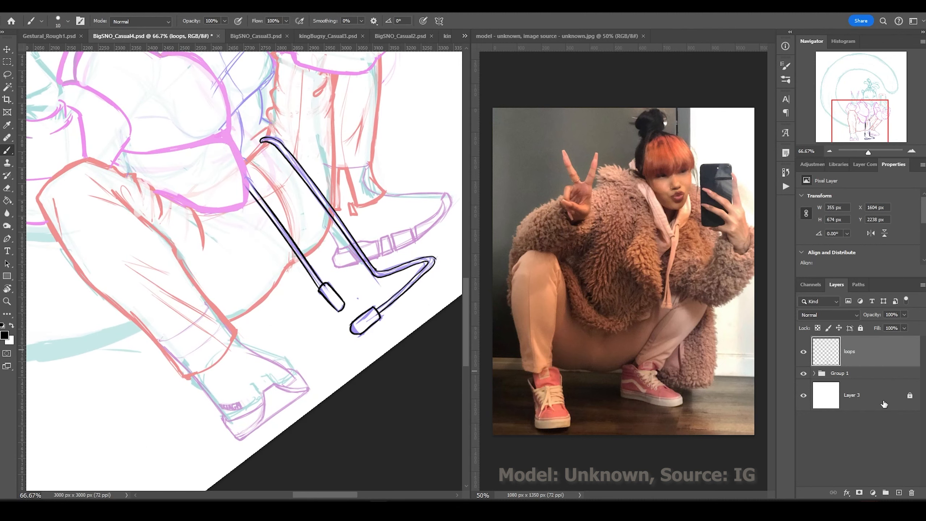
key(ctrl+shift+n)
text(seams)
key(Return)
Ink a curved seam across the pants and thigh with a larger brush.
mouse_move(303, 68)
mouse_down()
mouse_move(266, 199)
mouse_move(197, 230)
mouse_move(96, 171)
mouse_up()
key(ctrl+shift+alt+n)
key(])
drag(331, 218, 307, 255)
drag(336, 73, 331, 209)
key(alt+[)
key(alt+[)
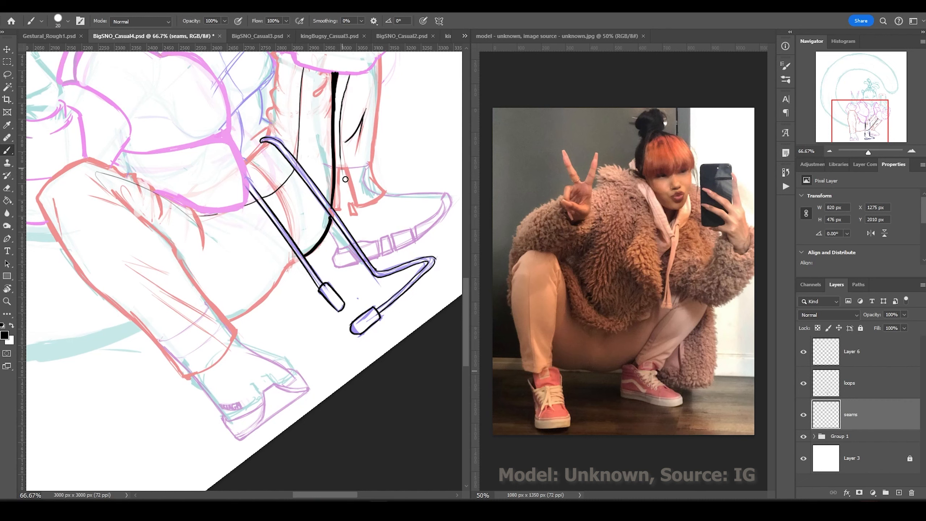
Ink the right pant leg, boot outline, thigh curve and leg hatching.
drag(349, 75, 365, 109)
mouse_move(379, 55)
mouse_down()
mouse_move(345, 167)
mouse_move(351, 205)
mouse_up()
drag(302, 258, 227, 322)
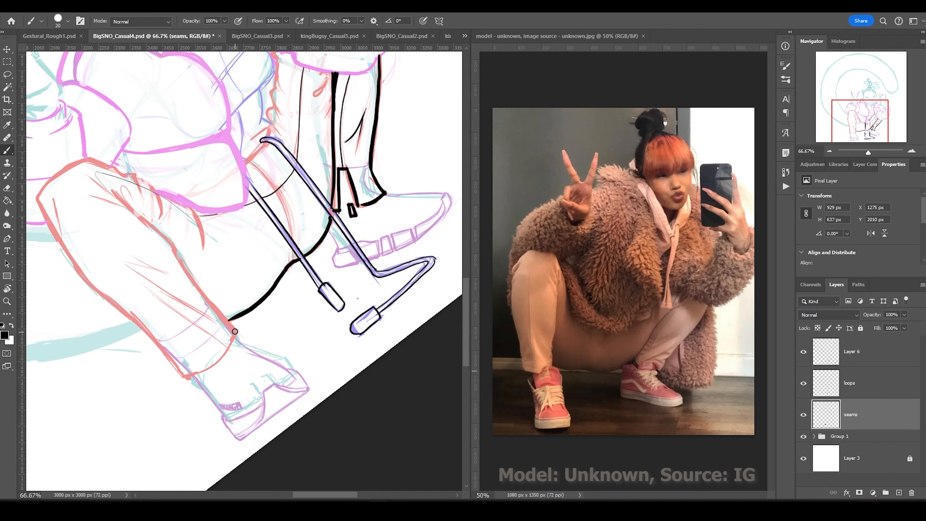
drag(114, 192, 237, 336)
drag(184, 203, 200, 252)
drag(130, 270, 202, 312)
drag(235, 336, 193, 381)
drag(34, 197, 184, 380)
Ink the lower leg, hip, back and tail curve outlines.
scroll(240, 270, up, 1)
key(ctrl+minus)
mouse_move(256, 183)
mouse_down()
mouse_move(364, 269)
mouse_move(328, 328)
mouse_up()
mouse_move(260, 346)
mouse_down()
mouse_move(288, 429)
mouse_move(364, 314)
mouse_move(391, 310)
mouse_up()
drag(361, 310, 346, 379)
drag(324, 302, 291, 353)
drag(291, 259, 306, 304)
drag(288, 257, 285, 279)
Ink the head and hood shapes above the leg.
drag(272, 321, 310, 307)
mouse_move(255, 252)
mouse_down()
mouse_move(291, 249)
mouse_move(217, 299)
mouse_up()
drag(221, 274, 219, 299)
drag(305, 258, 305, 291)
drag(328, 245, 303, 294)
mouse_move(361, 217)
mouse_down()
mouse_move(305, 255)
mouse_move(356, 223)
mouse_up()
key(r)
drag(357, 223, 7, 252)
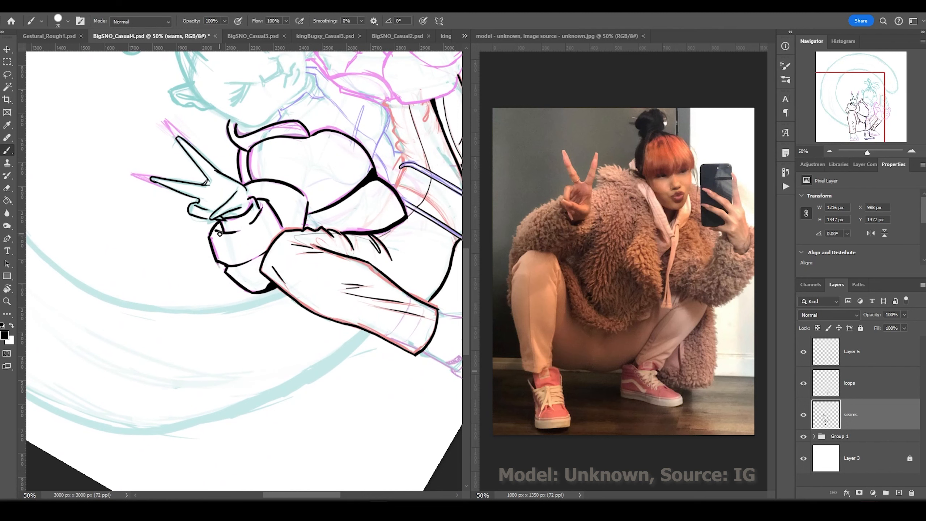
mouse_move(218, 132)
mouse_down()
mouse_move(132, 362)
mouse_move(109, 256)
mouse_up()
Ink the right hood outline and the sleeve cuff rings.
key(b)
mouse_move(225, 299)
mouse_down()
mouse_move(264, 356)
mouse_move(302, 383)
mouse_move(368, 321)
mouse_up()
drag(334, 262, 367, 328)
mouse_move(336, 270)
mouse_down()
mouse_move(318, 310)
mouse_move(352, 316)
mouse_up()
drag(307, 277, 303, 317)
drag(302, 314, 350, 363)
Ink the arm, jacket zipper and pull tab, jacket folds and belt loop.
drag(266, 317, 301, 328)
drag(241, 295, 286, 320)
drag(212, 280, 213, 350)
drag(206, 362, 233, 341)
mouse_move(208, 388)
mouse_down()
mouse_move(246, 366)
mouse_move(241, 383)
mouse_up()
drag(285, 382, 229, 402)
Ink the ankle lines and outline the left shoe in black.
mouse_move(213, 385)
mouse_down()
mouse_move(206, 420)
mouse_move(187, 134)
mouse_up()
drag(146, 321, 229, 316)
drag(165, 318, 177, 348)
drag(202, 295, 233, 332)
drag(182, 346, 149, 250)
drag(141, 252, 172, 309)
drag(170, 305, 166, 275)
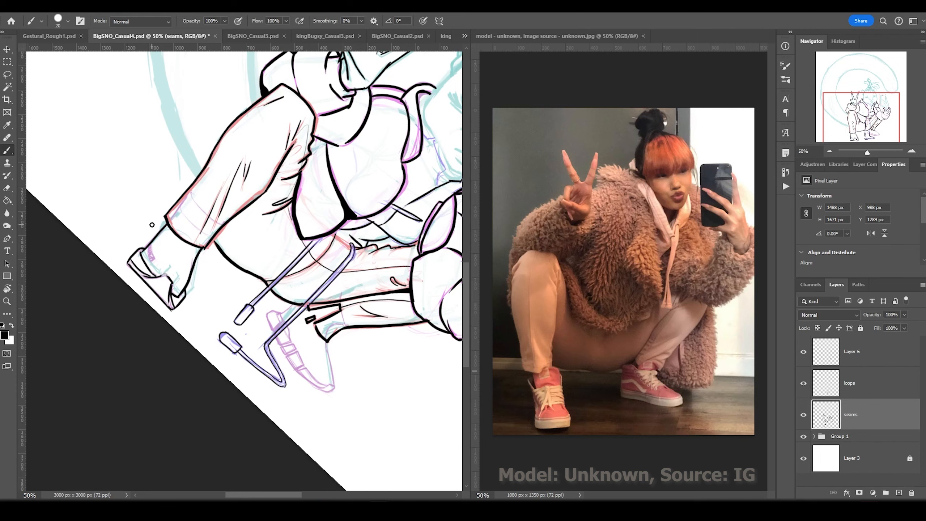
Refine the left shoe's opening edge and strap lines with a smaller brush.
ctrl+click(152, 268)
ctrl+click(152, 268)
ctrl+click(152, 268)
ctrl+click(152, 268)
key(bracketleft)
key(bracketleft)
key(bracketleft)
drag(187, 327, 241, 314)
drag(238, 314, 283, 357)
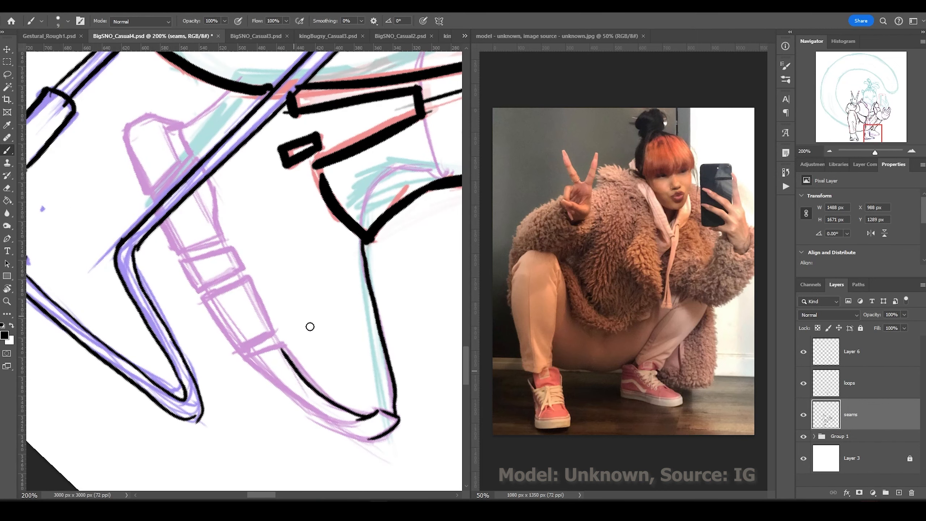
mouse_move(308, 324)
mouse_down()
mouse_move(268, 337)
mouse_move(218, 205)
mouse_move(126, 131)
mouse_move(230, 91)
mouse_up()
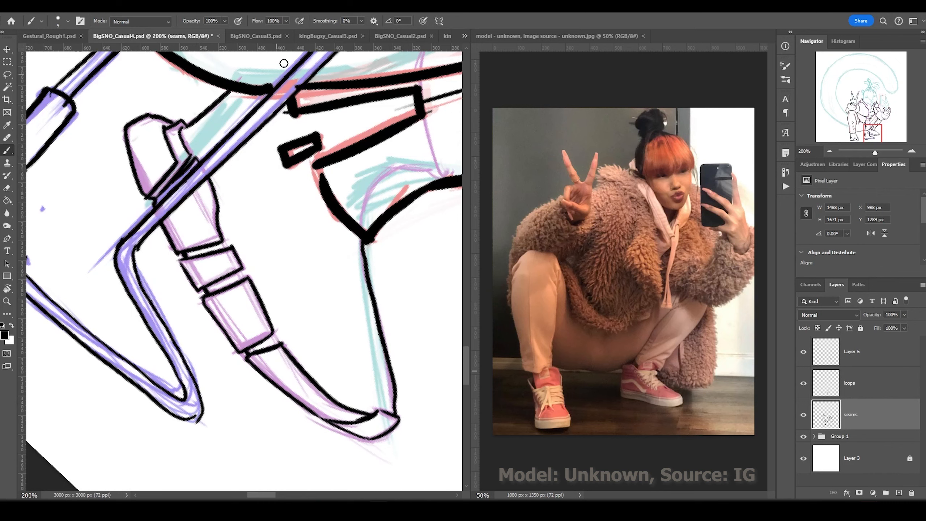
Merge the seams layer down and raise the brush size to 20.
key(alt+])
key(ctrl+e)
key(ctrl+minus)
scroll(363, 337, down, 1)
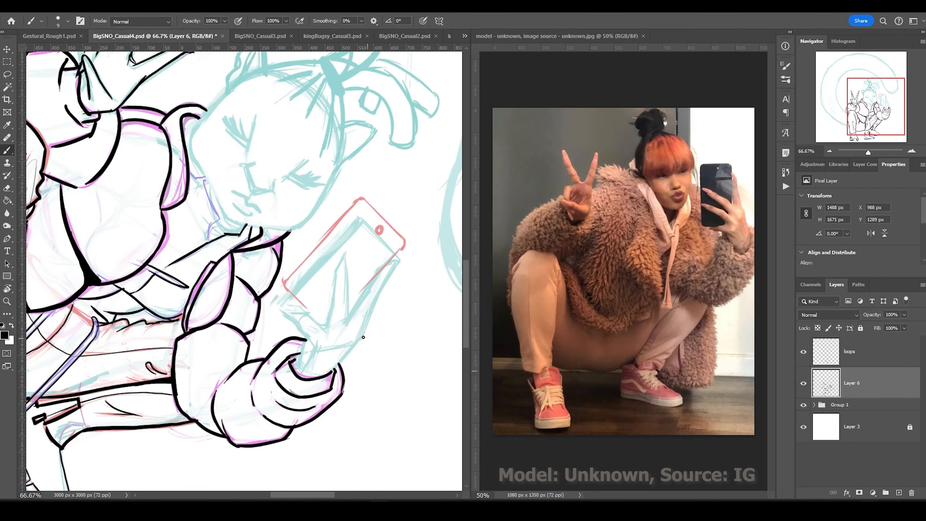
key(bracketright)
key(bracketright)
Ink the peace-sign hand's fingers and the phone's edges in black.
mouse_move(340, 367)
mouse_down()
mouse_move(397, 261)
mouse_move(326, 328)
mouse_up()
drag(326, 331, 310, 313)
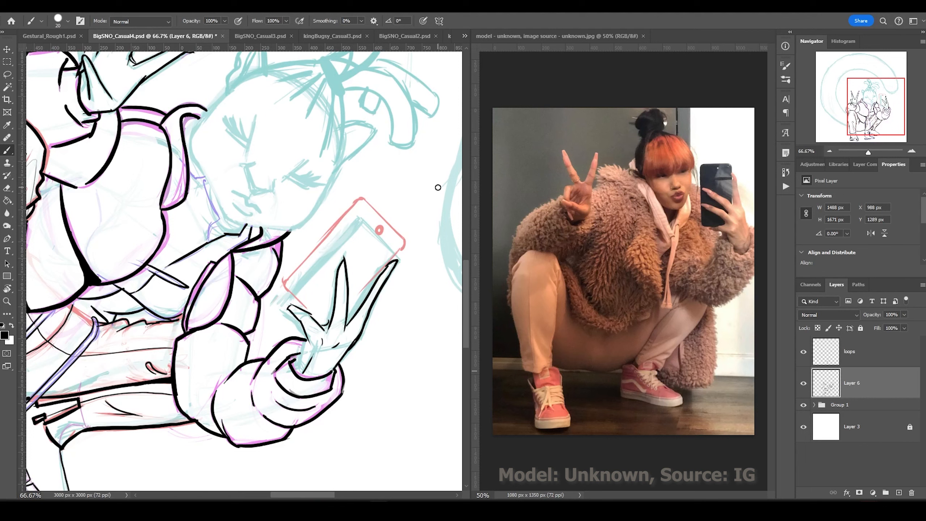
drag(287, 280, 358, 200)
mouse_move(364, 200)
mouse_down()
mouse_move(403, 239)
mouse_move(348, 304)
mouse_up()
drag(321, 324, 287, 289)
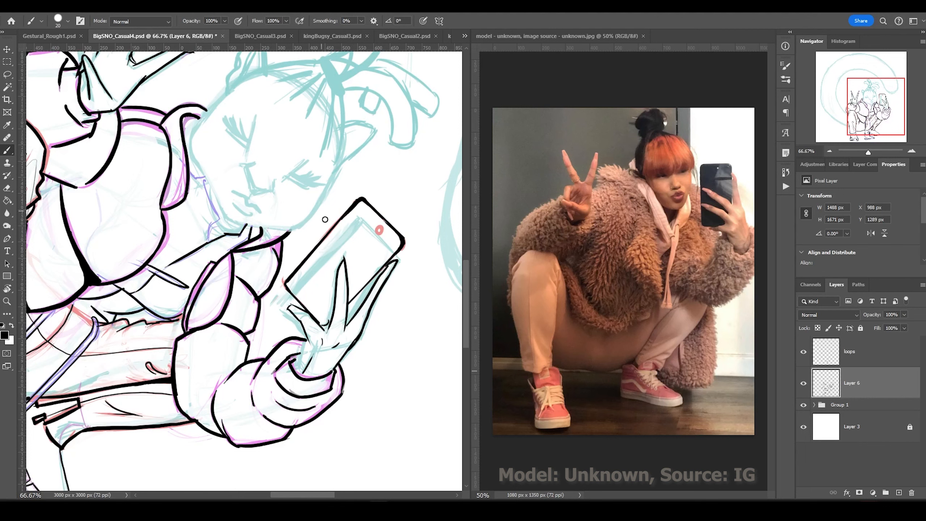
Ink the neck and jaw line down to the collar, plus lines near the cheek and ear.
mouse_move(203, 179)
mouse_down()
mouse_move(209, 243)
mouse_move(219, 218)
mouse_up()
drag(210, 237, 260, 229)
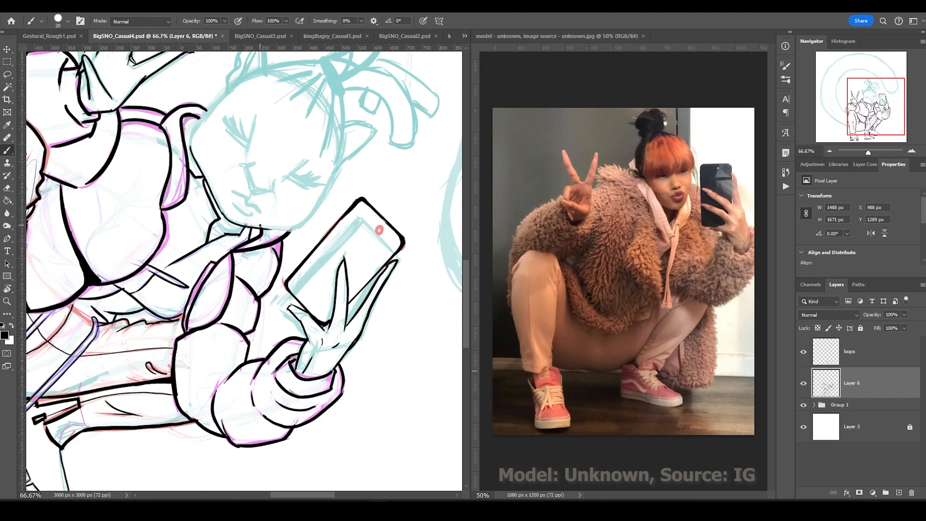
drag(341, 153, 292, 228)
drag(351, 100, 319, 158)
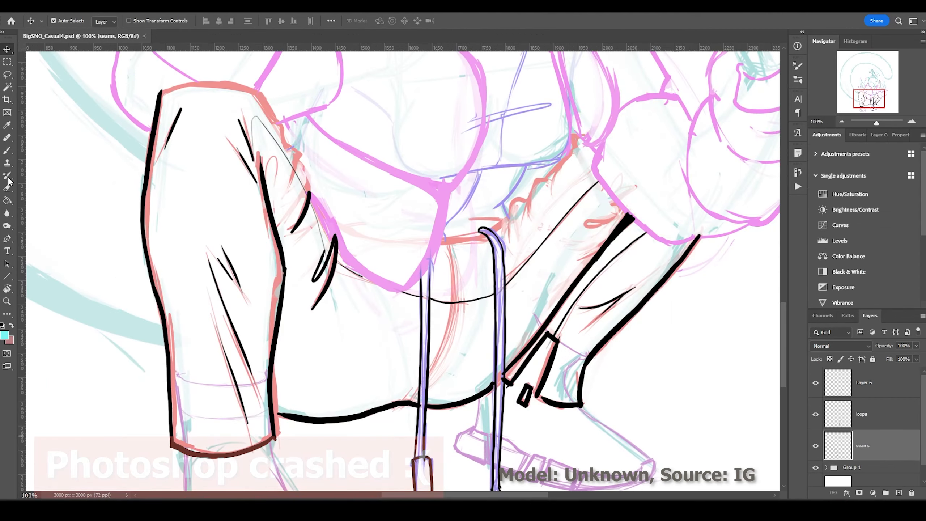
In black, ink a stroke by the shoulder strap and lines on the pant leg.
key(b)
scroll(463, 255, up, 1)
mouse_move(507, 237)
mouse_down()
mouse_move(536, 180)
mouse_move(578, 134)
mouse_up()
drag(589, 233, 623, 223)
drag(570, 263, 611, 243)
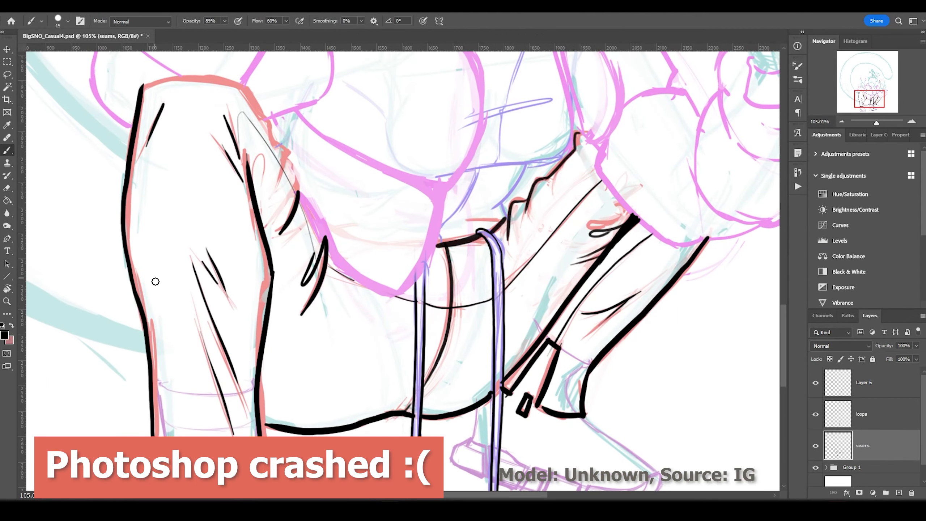
scroll(553, 267, down, 10)
Rotate the view to about -92° and ink the shoe lettering and sole.
key(r)
drag(382, 420, 794, 327)
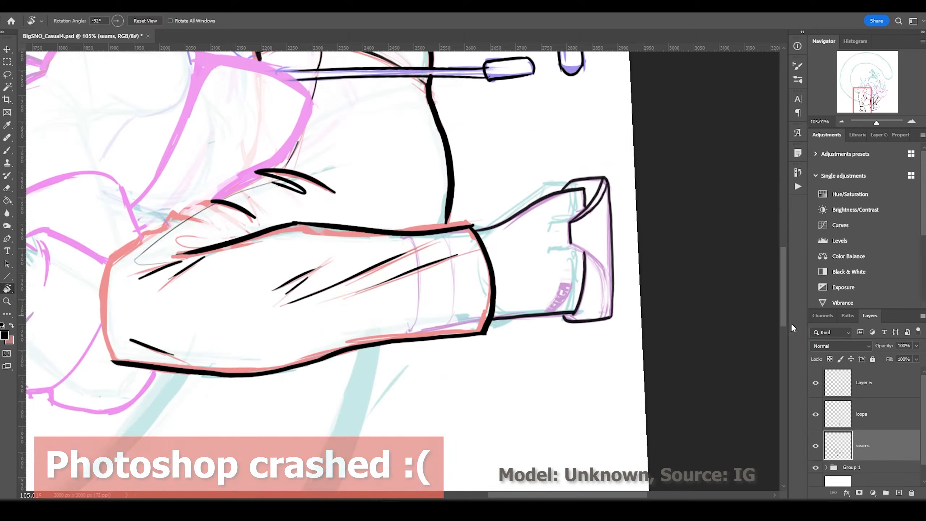
scroll(547, 285, up, 3)
drag(561, 266, 537, 300)
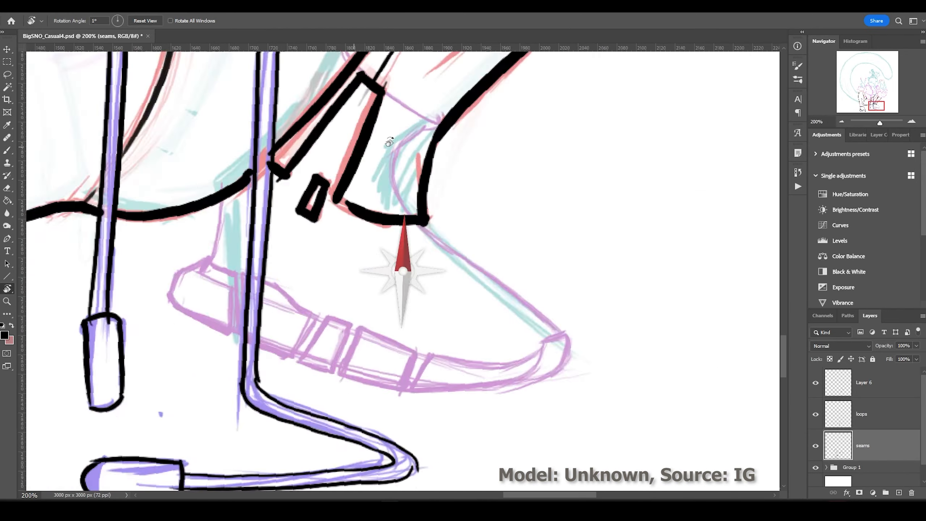
mouse_move(484, 423)
mouse_down()
mouse_move(414, 400)
mouse_move(368, 355)
mouse_up()
At brush size 10, trace the shoe sole, seams, strap and pink strap loop in black.
key(bracketleft)
drag(335, 365, 470, 444)
drag(333, 288, 359, 343)
drag(270, 277, 328, 281)
drag(303, 252, 296, 190)
drag(235, 210, 272, 166)
drag(246, 138, 236, 209)
At brush size 20, ink the torso's inner curve, V-neck and chest curves.
key(ctrl+minus)
key(ctrl+minus)
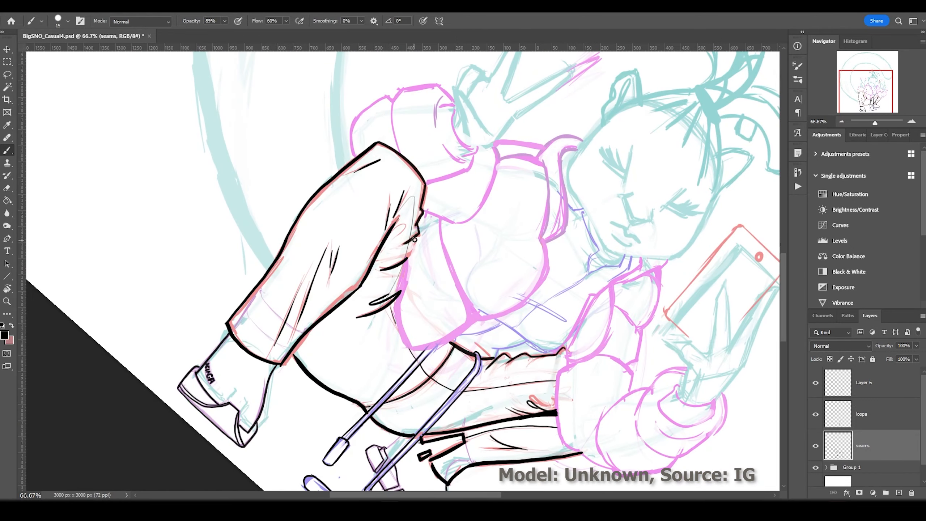
key(bracketright)
mouse_move(409, 237)
mouse_down()
mouse_move(410, 337)
mouse_move(466, 327)
mouse_move(547, 242)
mouse_up()
drag(438, 217, 471, 319)
drag(576, 148, 545, 241)
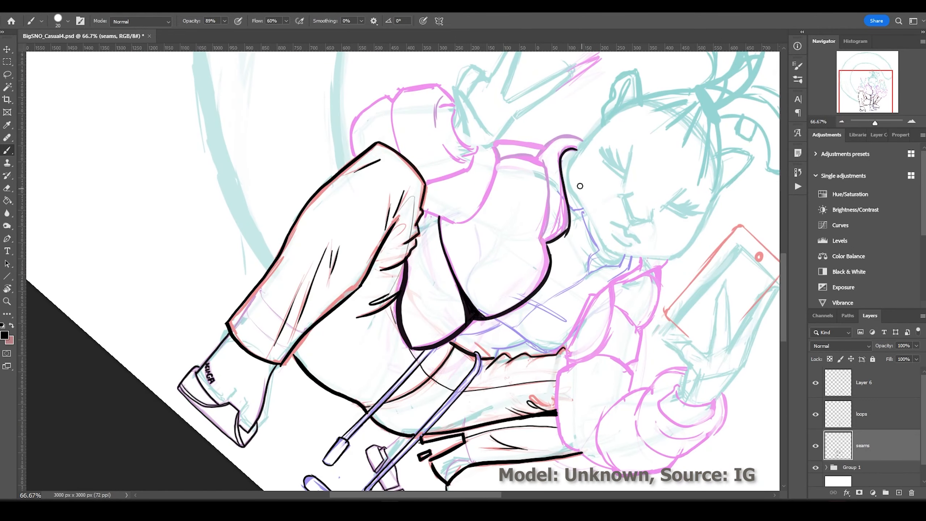
At brush size 25, ink the torso's back edge, shoulder top, hood outline and chin.
key(bracketright)
mouse_move(539, 159)
mouse_down()
mouse_move(546, 243)
mouse_move(423, 211)
mouse_up()
mouse_move(582, 140)
mouse_down()
mouse_move(495, 146)
mouse_move(426, 182)
mouse_up()
mouse_move(454, 106)
mouse_down()
mouse_move(383, 95)
mouse_move(354, 155)
mouse_up()
drag(442, 96, 438, 130)
drag(443, 145, 477, 146)
Ink zigzag strokes and folds near the hand, dropping the brush to 15.
mouse_move(473, 182)
mouse_down()
mouse_move(547, 328)
mouse_move(539, 318)
mouse_up()
key(bracketleft)
drag(171, 138, 233, 188)
drag(215, 199, 146, 196)
At 100% zoom, trace the hood's outline and inner edge over the purple sketch.
key(ctrl+plus)
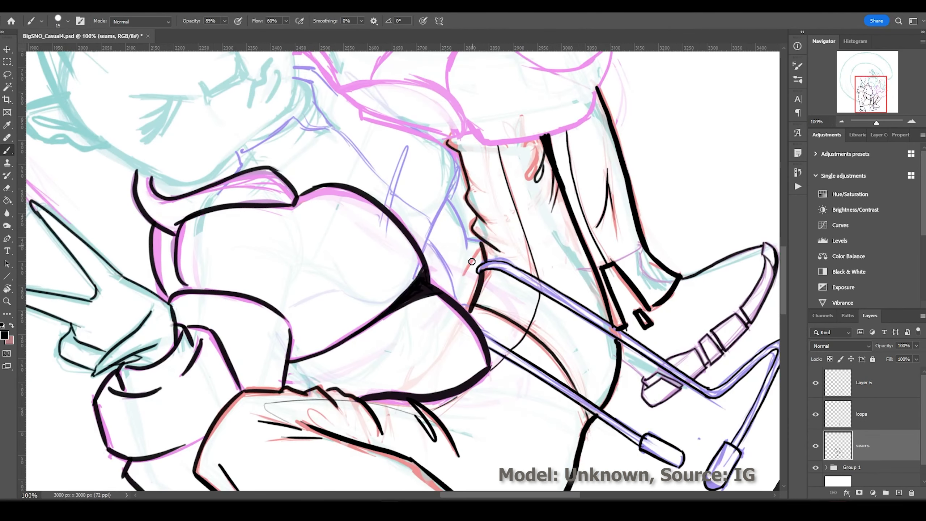
drag(386, 208, 405, 149)
mouse_move(295, 70)
mouse_down()
mouse_move(291, 119)
mouse_move(237, 174)
mouse_up()
drag(466, 78, 234, 286)
drag(235, 103, 387, 237)
drag(250, 215, 321, 280)
drag(259, 241, 215, 295)
With the view upright again, ink the shirt, shoulder, chin and jaw lines.
key(Escape)
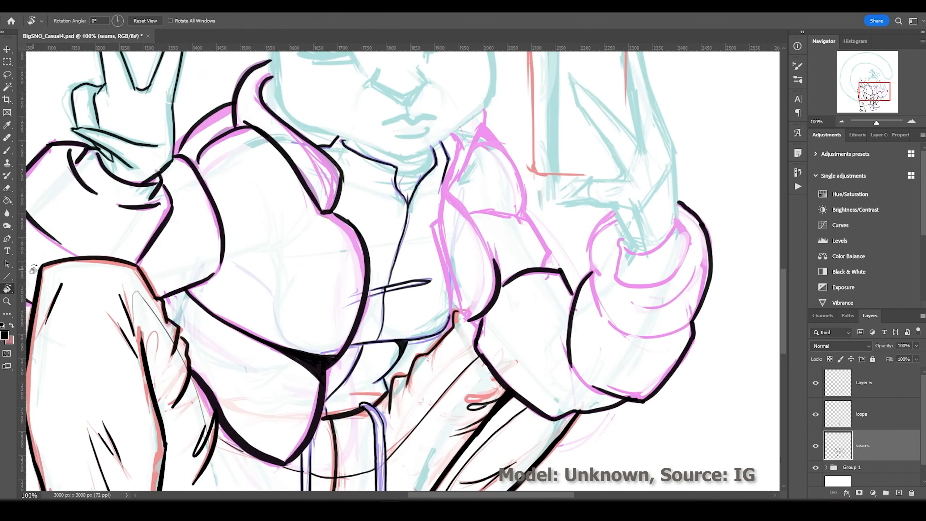
drag(496, 215, 467, 423)
drag(492, 237, 561, 361)
mouse_move(505, 199)
mouse_down()
mouse_move(350, 241)
mouse_move(287, 179)
mouse_up()
mouse_move(475, 88)
mouse_down()
mouse_move(476, 171)
mouse_move(505, 288)
mouse_up()
Ink the side of the head, hair outline, ears and eyelashes.
drag(403, 95, 454, 184)
drag(355, 77, 306, 147)
drag(312, 147, 293, 176)
drag(272, 126, 288, 206)
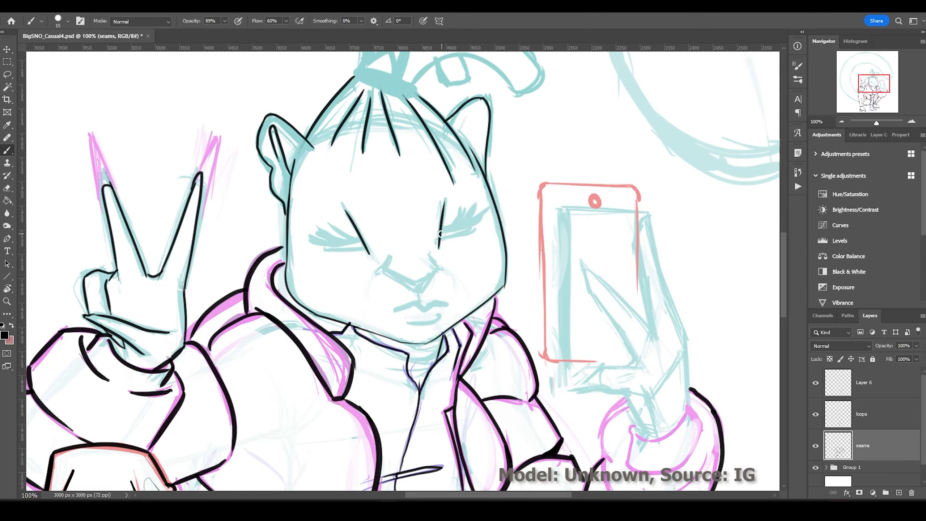
drag(490, 204, 439, 237)
mouse_move(361, 241)
mouse_down()
mouse_move(308, 224)
mouse_move(362, 250)
mouse_up()
Ink the closed eyes, nose, mouth, chin and remaining facial details.
key(r)
drag(296, 238, 8, 138)
key(b)
drag(401, 251, 400, 294)
drag(374, 298, 419, 323)
drag(379, 317, 407, 331)
drag(387, 219, 346, 189)
drag(377, 218, 357, 206)
Ink the hair buns, tie bands and hair loops.
scroll(494, 267, up, 4)
drag(532, 127, 516, 277)
drag(531, 129, 540, 252)
mouse_move(532, 168)
mouse_down()
mouse_move(572, 215)
mouse_move(492, 219)
mouse_up()
drag(539, 231, 573, 276)
drag(571, 218, 652, 289)
drag(226, 124, 198, 182)
drag(328, 200, 292, 221)
At 66.67% zoom, ink the sleeve cuff, selfie hand with V-sign fingers, and phone edges.
key(ctrl+minus)
scroll(492, 321, down, 5)
drag(507, 378, 511, 337)
mouse_move(512, 353)
mouse_down()
mouse_move(574, 310)
mouse_move(599, 230)
mouse_up()
drag(596, 233, 560, 302)
drag(558, 301, 539, 300)
drag(552, 178, 491, 267)
drag(601, 218, 557, 278)
mouse_move(554, 175)
mouse_down()
mouse_move(606, 208)
mouse_move(306, 287)
mouse_move(561, 313)
mouse_up()
Add a new layer for the tail with brush size 35, undoing a misplaced arc.
key(ctrl+minus)
key(ctrl+minus)
key(bracketright)
key(bracketright)
key(ctrl+shift+alt+n)
key(ctrl+z)
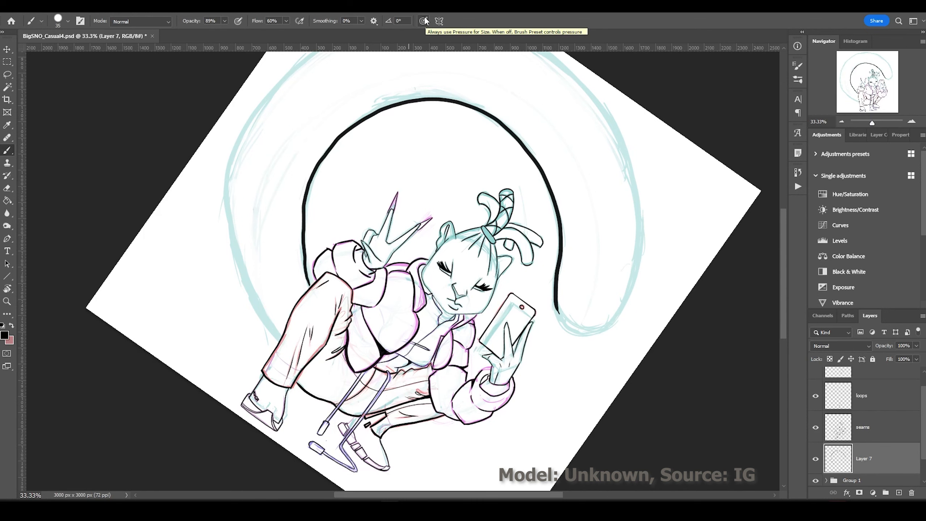
Redraw the tail's inner and outer curves in thick black.
key(ctrl+z)
mouse_move(306, 287)
mouse_down()
mouse_move(398, 100)
mouse_move(561, 314)
mouse_up()
scroll(593, 363, up, 2)
mouse_move(281, 405)
mouse_down()
mouse_move(642, 233)
mouse_move(558, 363)
mouse_move(616, 379)
mouse_up()
Paint black leopard spots and spikes along the tail's right side and top.
drag(586, 343, 593, 346)
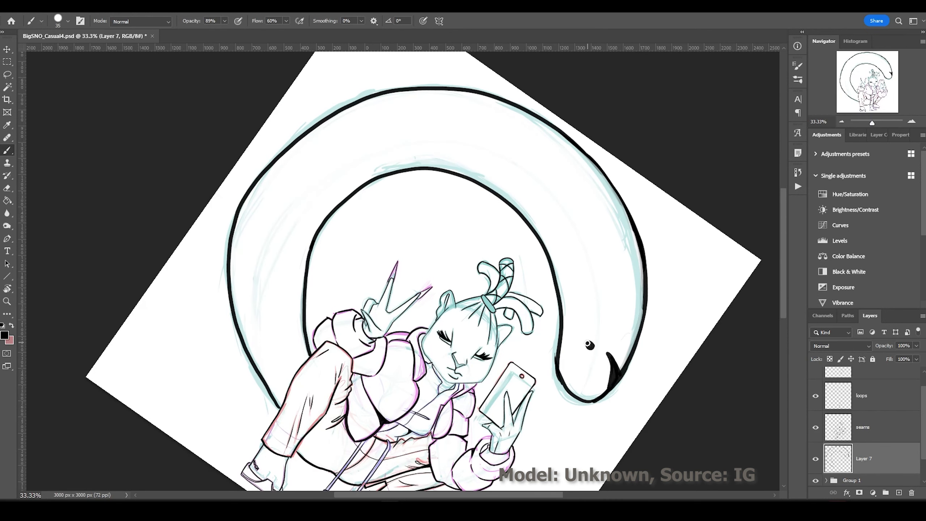
drag(565, 305, 578, 297)
drag(603, 286, 619, 294)
drag(625, 314, 637, 327)
drag(611, 244, 642, 265)
drag(583, 186, 605, 191)
mouse_move(525, 221)
mouse_down()
mouse_move(545, 189)
mouse_move(531, 217)
mouse_up()
drag(563, 138, 539, 149)
drag(305, 159, 317, 175)
drag(368, 164, 374, 170)
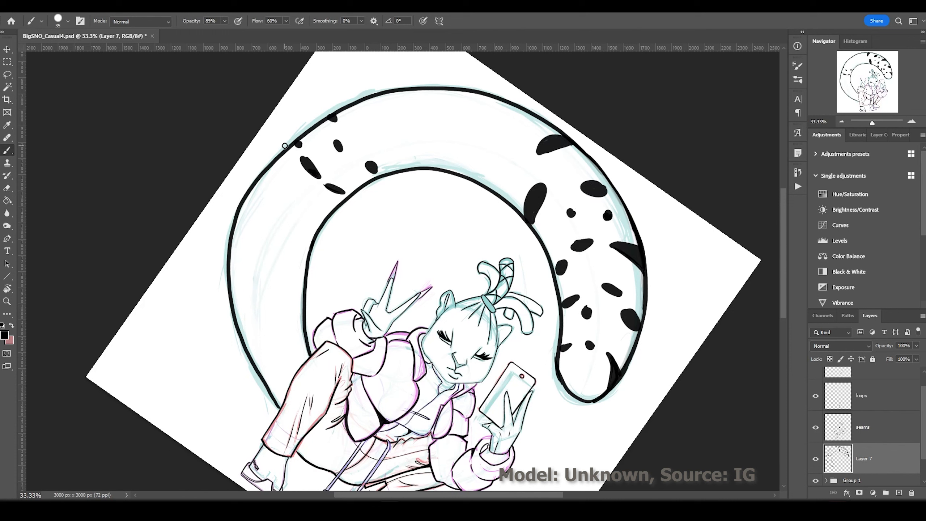
Add solid spots across the tail's top and down its left side.
drag(291, 213, 321, 222)
drag(239, 249, 241, 252)
drag(257, 226, 269, 227)
drag(277, 241, 300, 254)
drag(395, 93, 390, 119)
drag(452, 104, 442, 133)
drag(489, 100, 478, 115)
drag(508, 151, 511, 178)
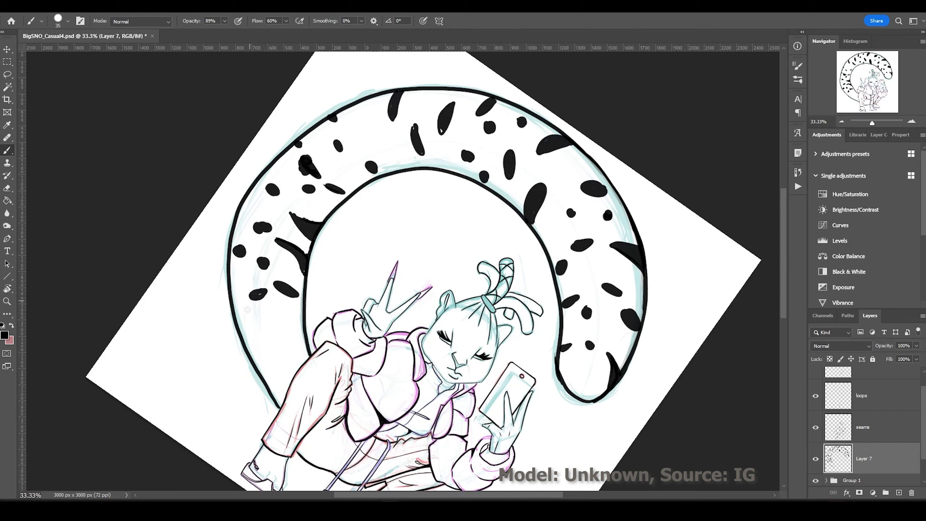
Add more left-side spots and reshape the spikes into oval spots.
drag(242, 199, 268, 211)
drag(253, 329, 248, 341)
drag(297, 316, 279, 324)
drag(293, 348, 273, 376)
drag(255, 293, 246, 305)
drag(368, 116, 376, 140)
click(286, 205)
mouse_move(292, 214)
mouse_down()
mouse_move(315, 233)
mouse_move(293, 252)
mouse_up()
drag(294, 221, 315, 229)
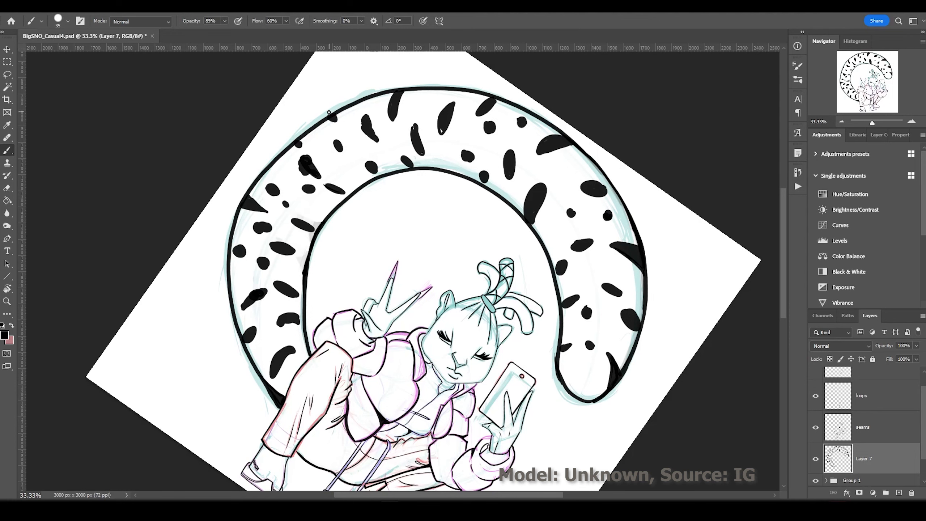
Magic Wand the tail ink, contract the selection, then add and delete a black fill layer.
key(r)
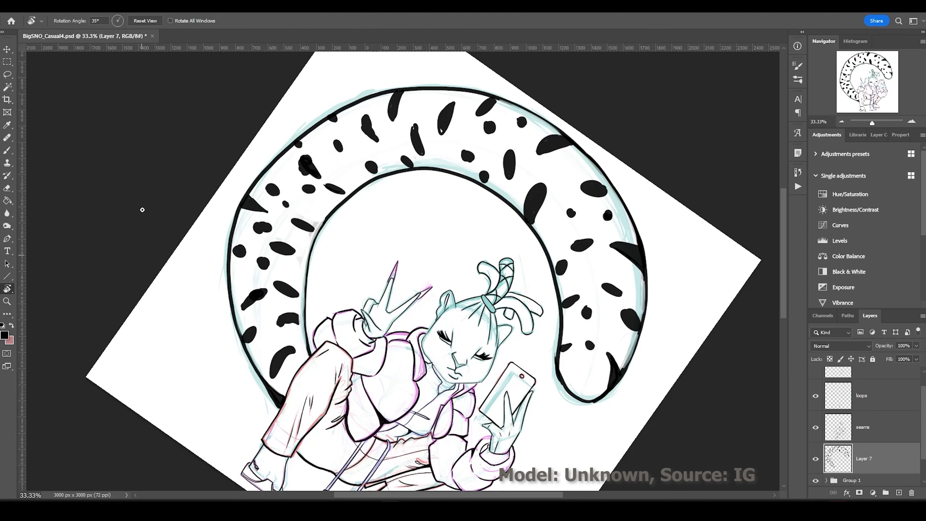
drag(140, 207, 387, 86)
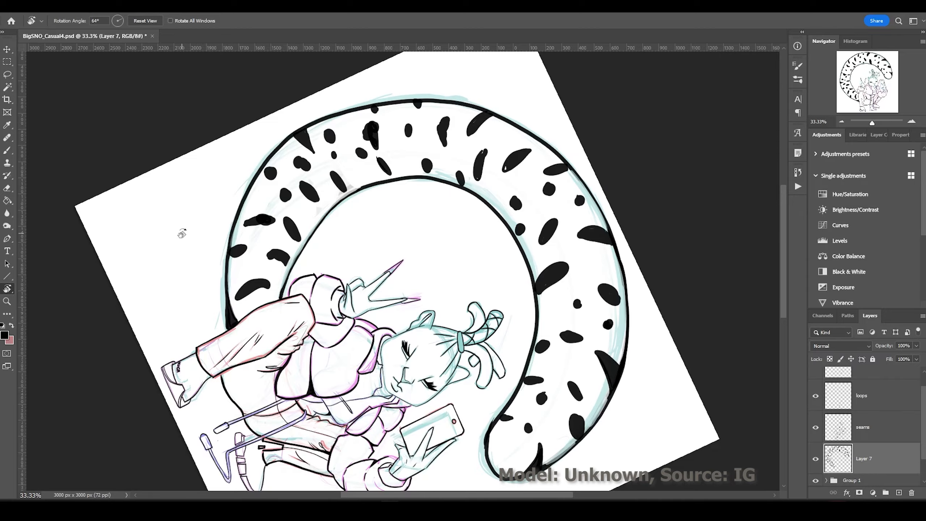
key(b)
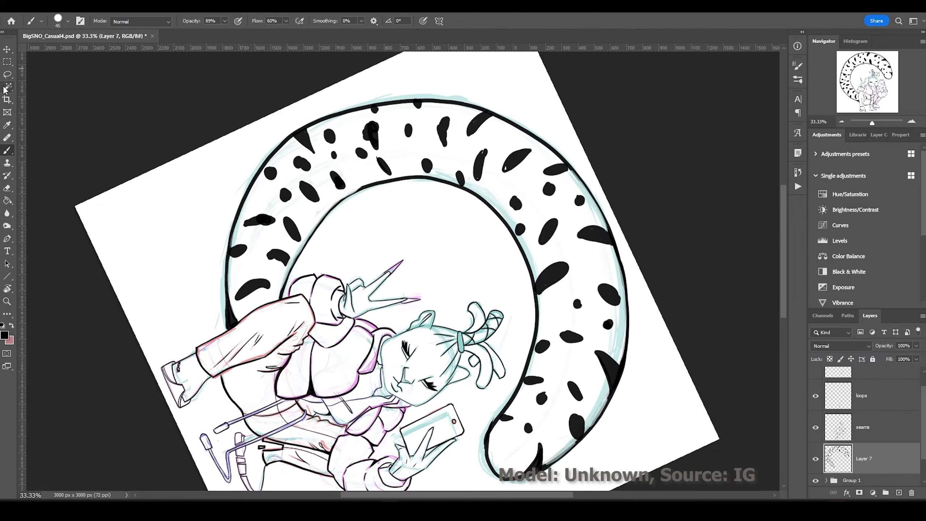
click(7, 86)
click(106, 7)
click(241, 204)
key(ctrl+1)
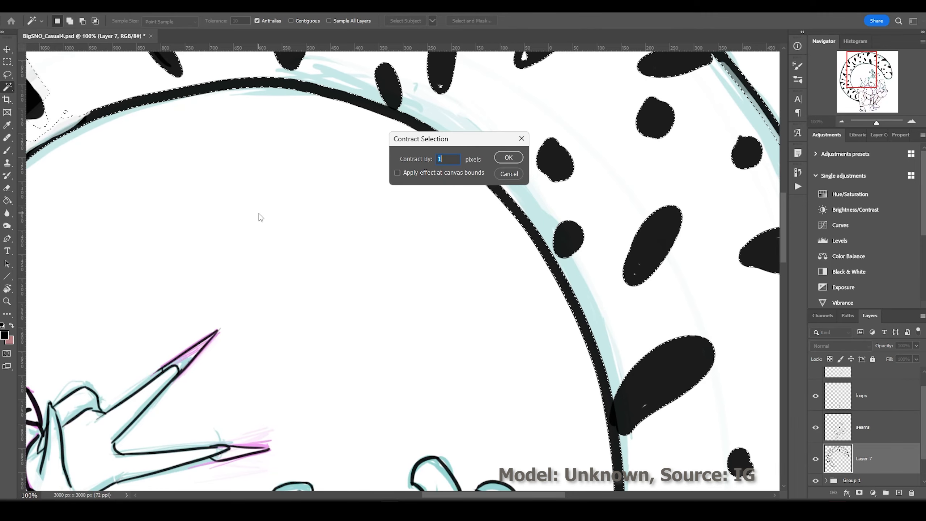
key(Return)
key(ctrl+0)
key(g)
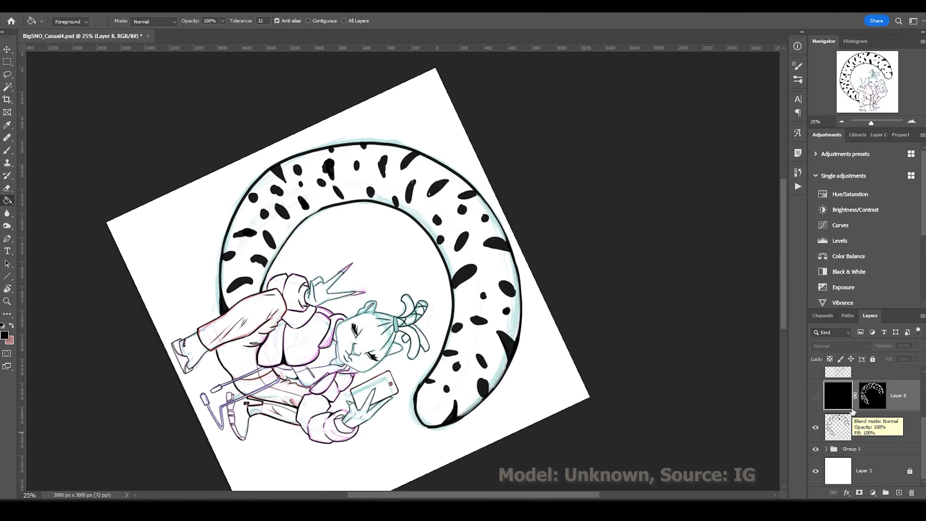
key(Delete)
Erase the rough tail outline strokes and re-ink the tail's inner and outer curves.
key(e)
click(67, 21)
key(Escape)
mouse_move(448, 270)
mouse_down()
mouse_move(386, 206)
mouse_move(262, 170)
mouse_move(430, 432)
mouse_move(417, 393)
mouse_up()
key(bracketleft)
key(bracketleft)
key(bracketleft)
key(bracketleft)
key(bracketleft)
key(bracketleft)
key(bracketleft)
key(b)
mouse_move(452, 229)
mouse_down()
mouse_move(424, 427)
mouse_move(368, 118)
mouse_move(452, 261)
mouse_move(406, 171)
mouse_move(510, 204)
mouse_up()
drag(569, 249, 557, 161)
Fill in and thicken several leopard spots on the tail.
drag(447, 323, 460, 345)
drag(547, 174, 542, 188)
drag(501, 181, 518, 171)
drag(533, 158, 537, 150)
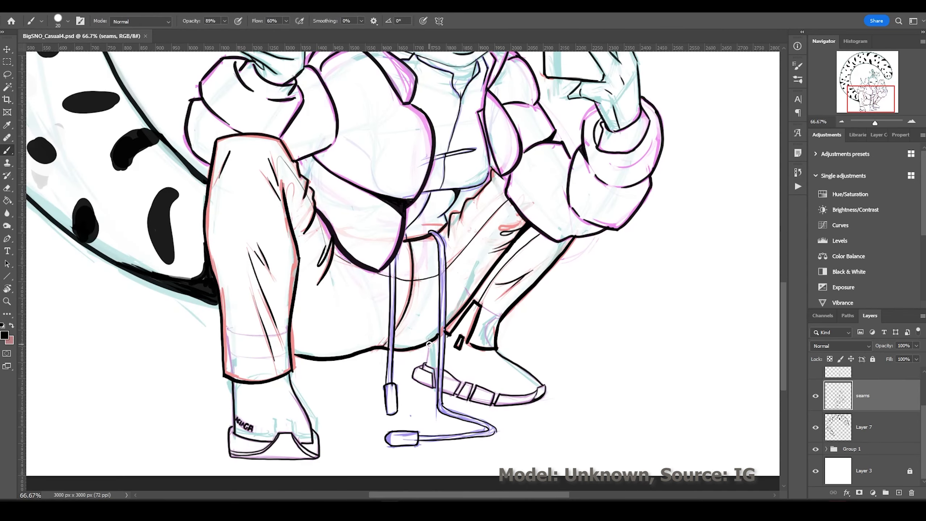
Hide the coloured sketch group and make the tail ink layer, Layer 7, active at 50% zoom.
key(ctrl+minus)
key(ctrl+minus)
click(815, 449)
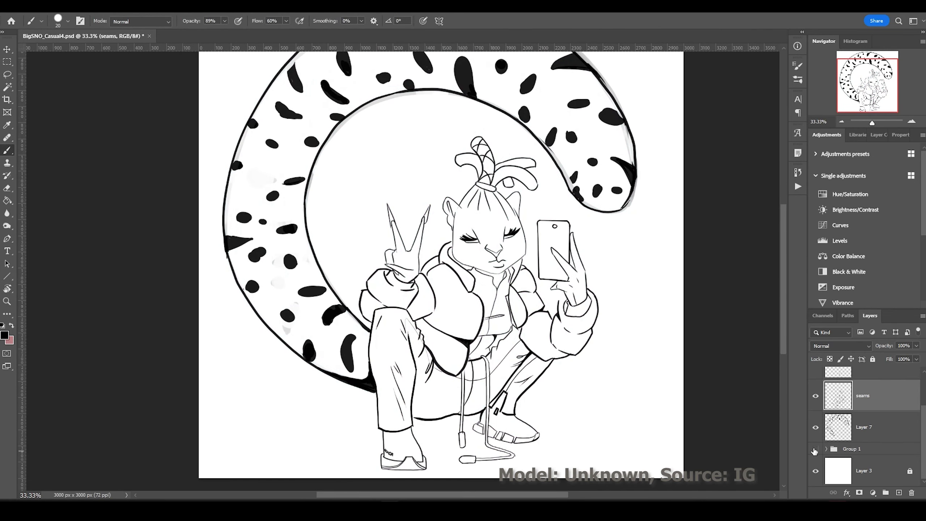
key(alt+bracketleft)
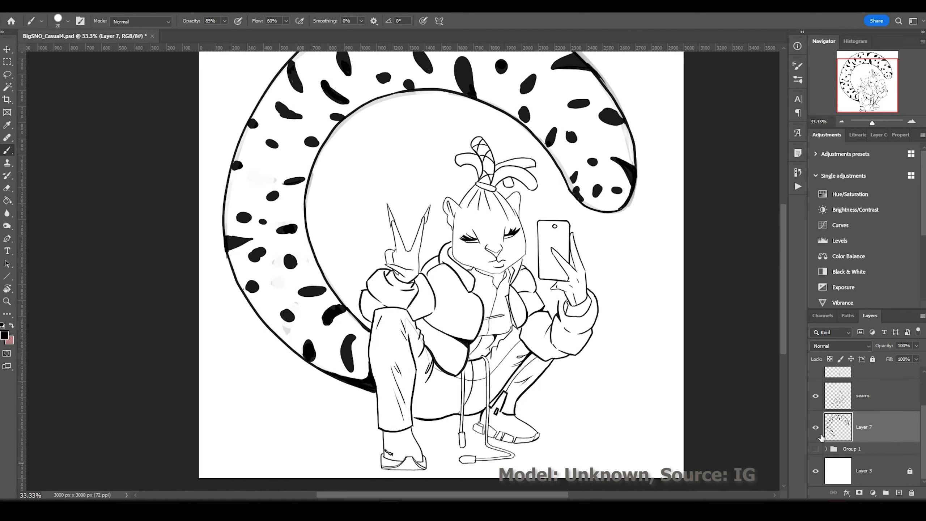
scroll(444, 109, up, 3)
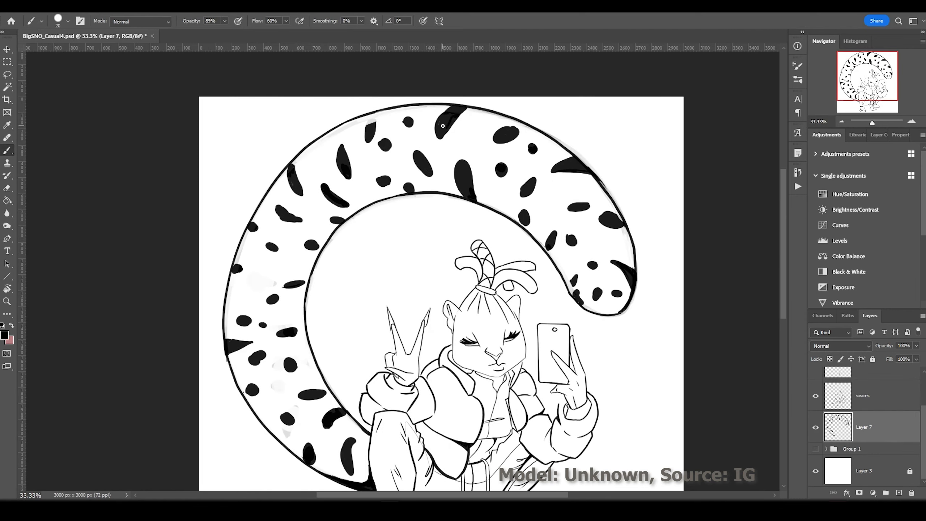
key(ctrl+plus)
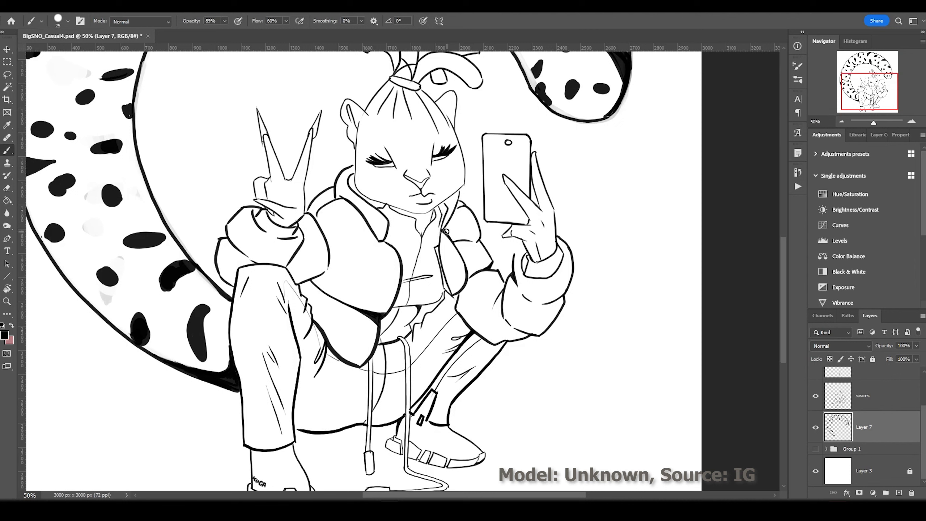
Thicken the hood, shoulder, puffy sleeve and jacket-front outlines.
mouse_move(353, 166)
mouse_down()
mouse_move(311, 218)
mouse_move(321, 266)
mouse_up()
drag(307, 225, 287, 267)
drag(253, 205, 233, 289)
drag(401, 310, 385, 220)
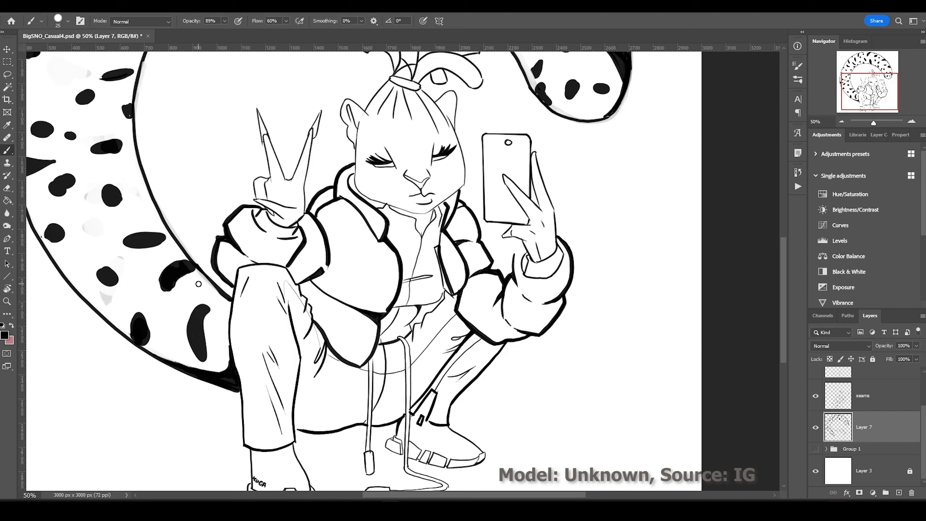
Inspect the feet at 100% with a tilted view, then fit the whole canvas upright.
key(ctrl+plus)
key(ctrl+plus)
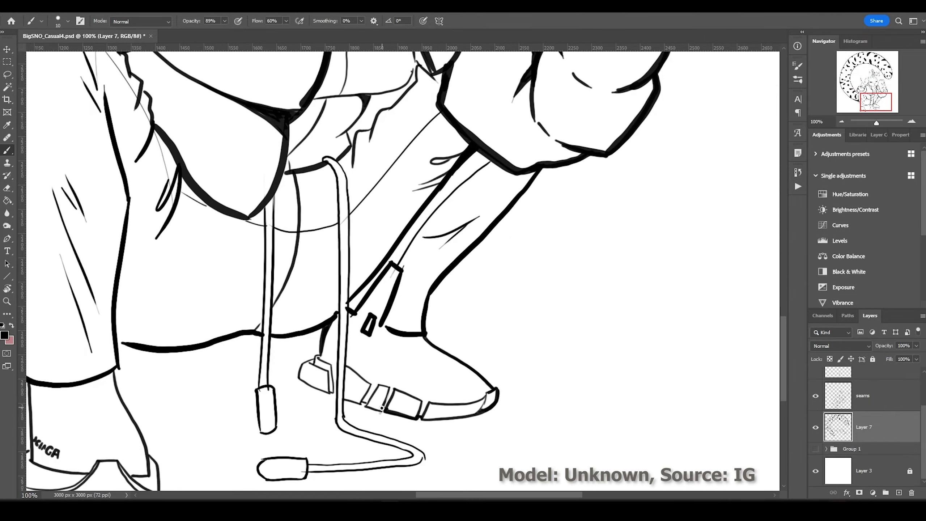
key(r)
drag(310, 339, 147, 212)
key(ctrl+0)
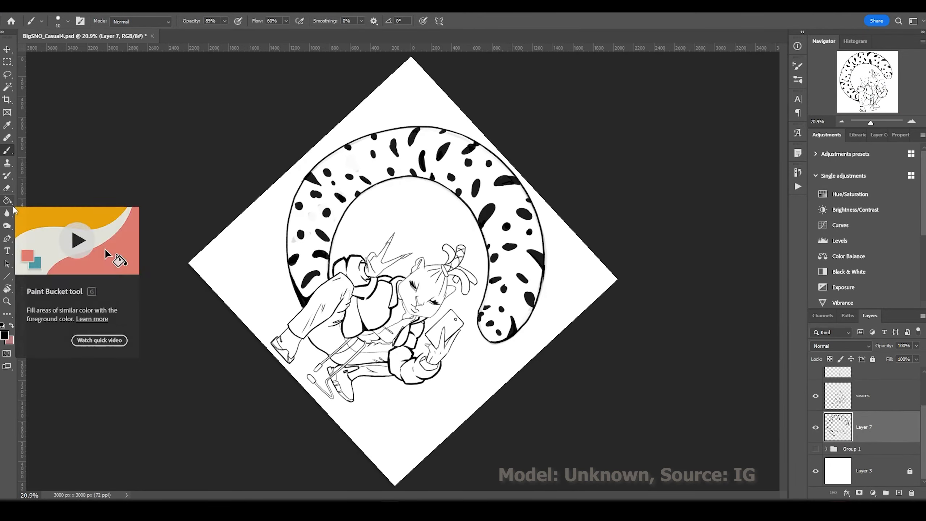
key(Escape)
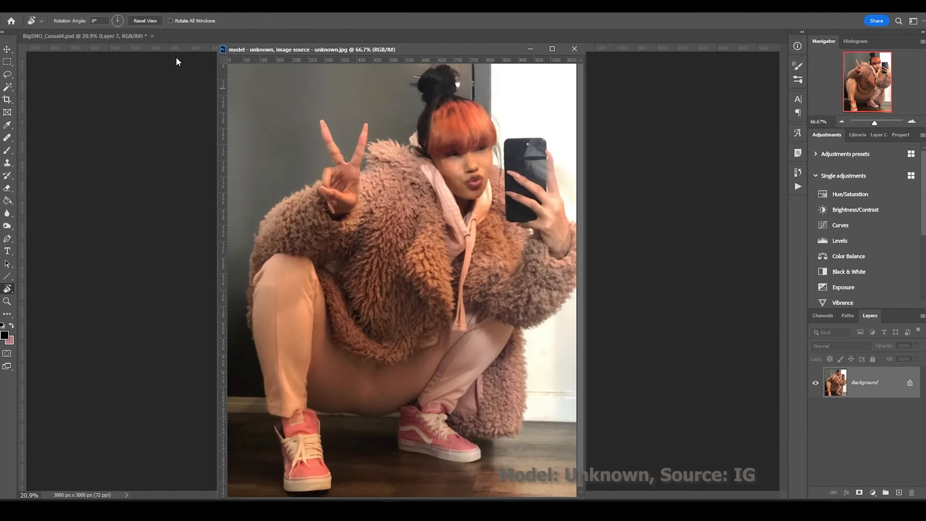
Add a new layer above seams and paint black leopard spots on the girl's face.
key(ctrl+minus)
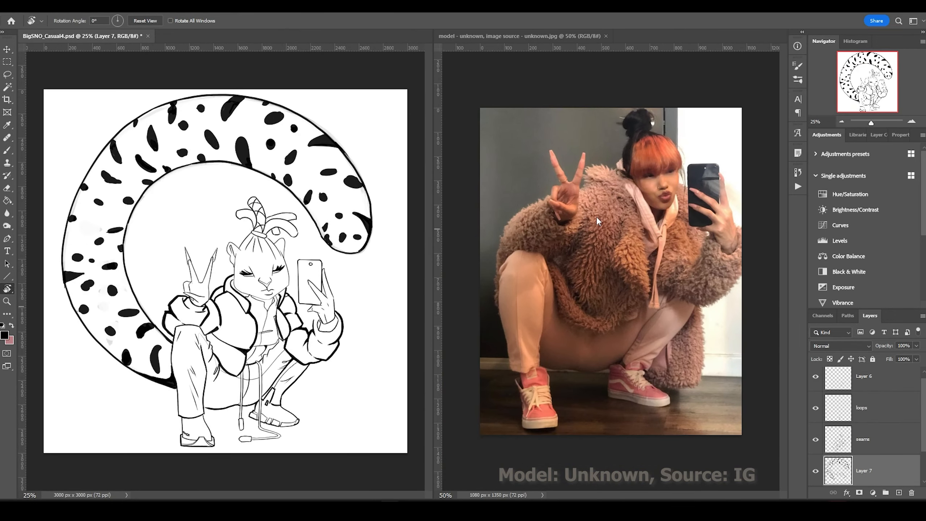
key(alt+bracketright)
key(b)
key(ctrl+shift+alt+n)
key(bracketright)
key(bracketright)
scroll(318, 267, up, 2)
click(255, 263)
click(251, 273)
click(270, 282)
Group the line art layers and stamp them into a 'Group 2 (merged)' layer.
key(ctrl+minus)
alt+click(208, 319)
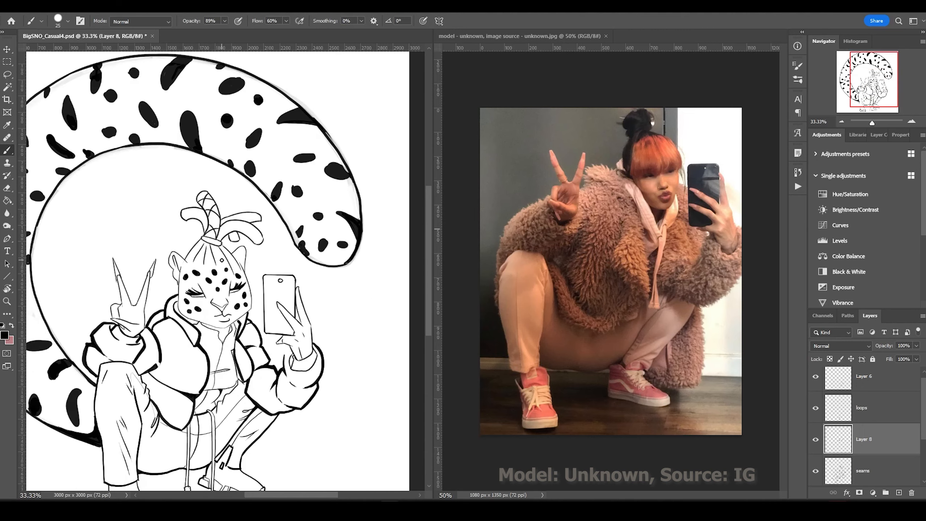
key(ctrl+minus)
key(ctrl+g)
key(ctrl+alt+e)
key(ctrl+plus)
key(ctrl+plus)
key(ctrl+plus)
Widen the drawing's window pane beside the reference photo.
key(bracketleft)
key(bracketleft)
key(bracketleft)
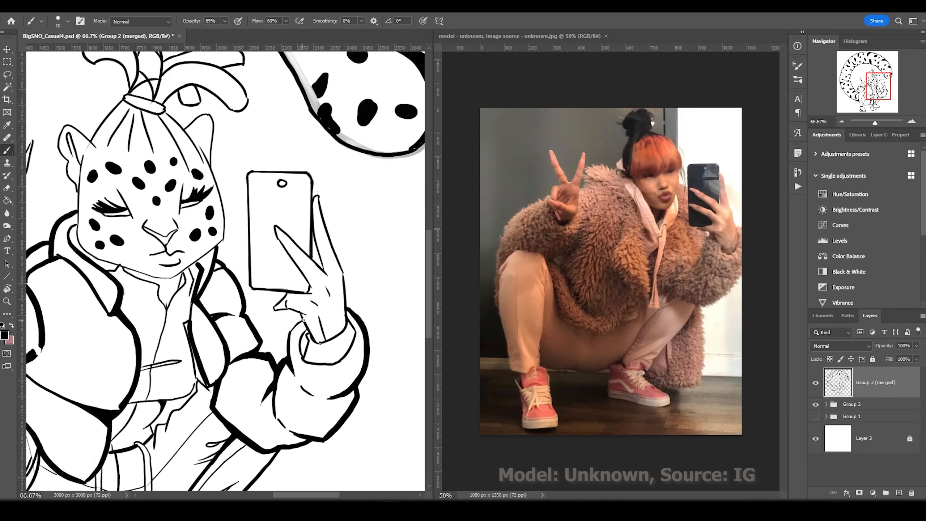
scroll(107, 274, down, 10)
key(ctrl+minus)
scroll(219, 256, up, 6)
key(m)
drag(433, 299, 571, 299)
Pan around the drawing and pick up the Magic Wand to select the line art.
key(b)
scroll(307, 375, right, 5)
scroll(307, 374, down, 2)
scroll(307, 375, up, 3)
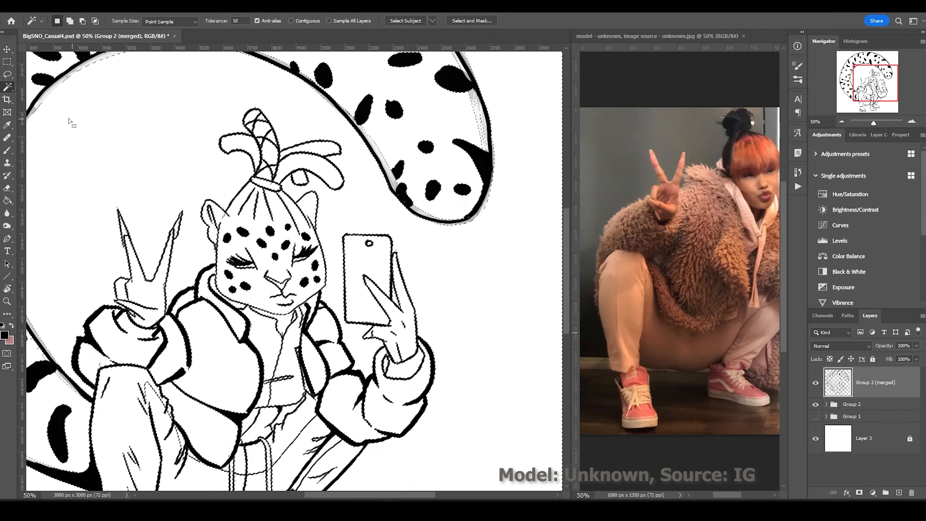
scroll(551, 486, down, 6)
key(w)
key(ctrl+minus)
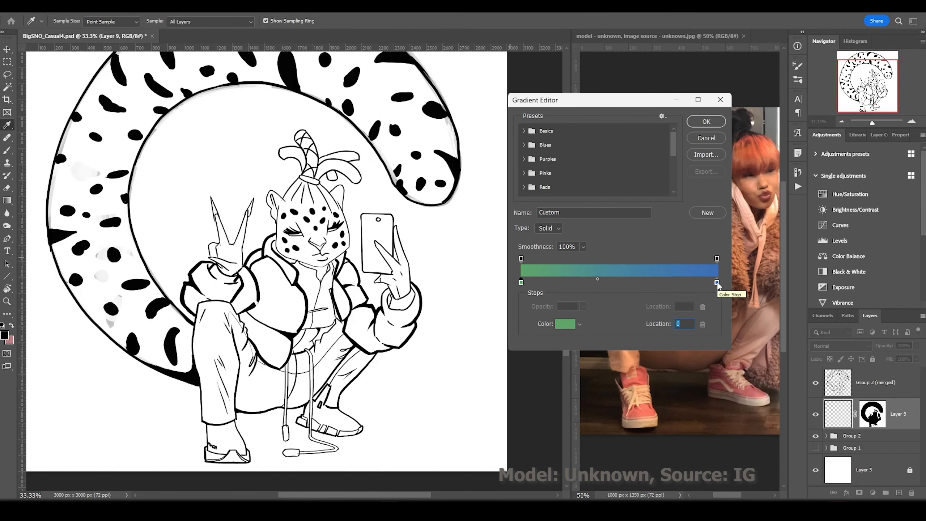
Make the gradient's end colour bright green and shade the left trouser leg grey.
click(717, 283)
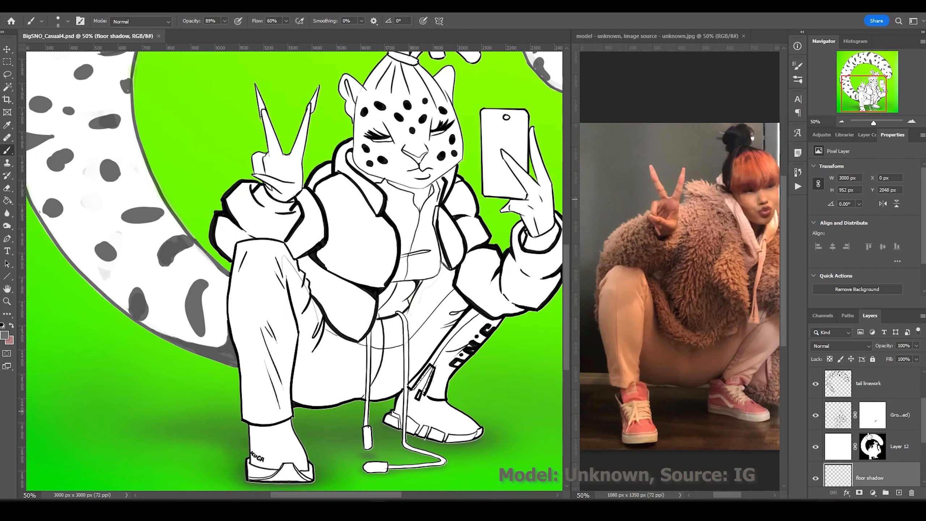
mouse_move(312, 337)
mouse_down()
mouse_move(289, 275)
mouse_move(295, 285)
mouse_up()
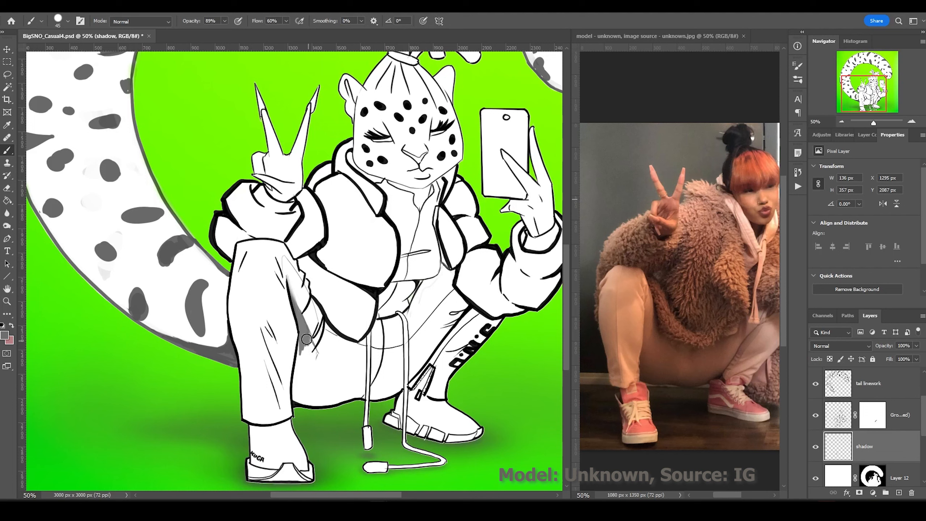
drag(379, 375, 303, 387)
drag(313, 317, 295, 394)
mouse_move(308, 286)
mouse_down()
mouse_move(292, 401)
mouse_move(351, 387)
mouse_move(327, 365)
mouse_up()
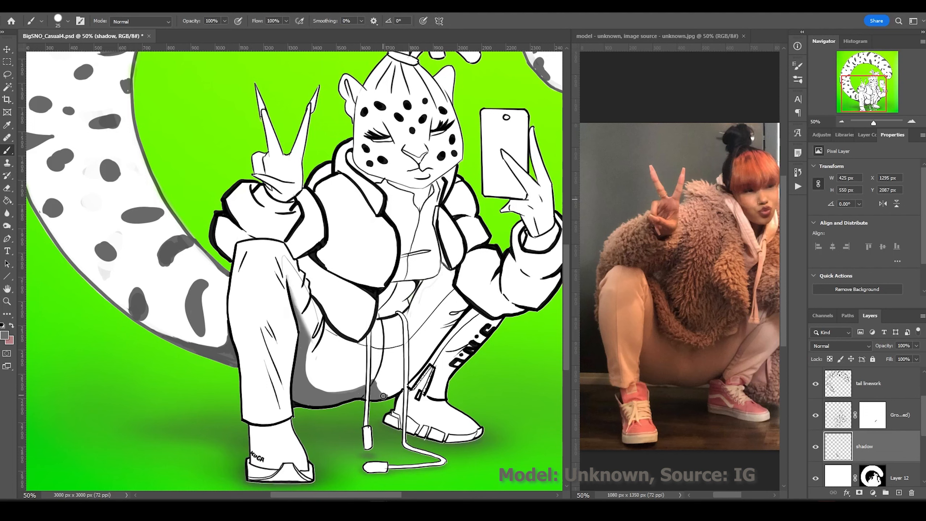
Shade the right trouser leg, the shirt's right side and the right sleeve grey.
mouse_move(455, 285)
mouse_down()
mouse_move(412, 379)
mouse_move(474, 310)
mouse_move(419, 292)
mouse_move(443, 283)
mouse_up()
mouse_move(432, 229)
mouse_down()
mouse_move(437, 243)
mouse_move(393, 314)
mouse_move(306, 277)
mouse_move(351, 332)
mouse_move(368, 274)
mouse_move(314, 233)
mouse_up()
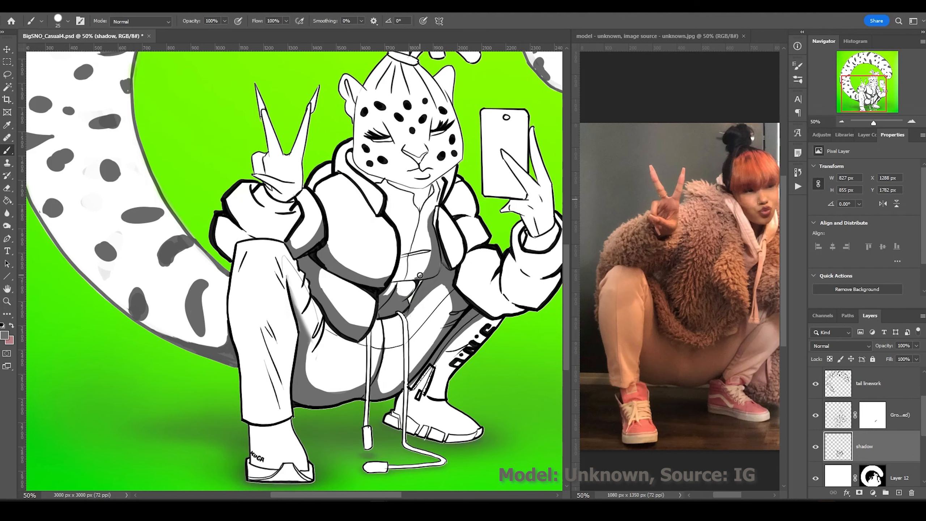
mouse_move(452, 255)
mouse_down()
mouse_move(510, 310)
mouse_move(474, 263)
mouse_up()
mouse_move(474, 263)
mouse_down()
mouse_move(364, 258)
mouse_move(430, 299)
mouse_move(413, 232)
mouse_up()
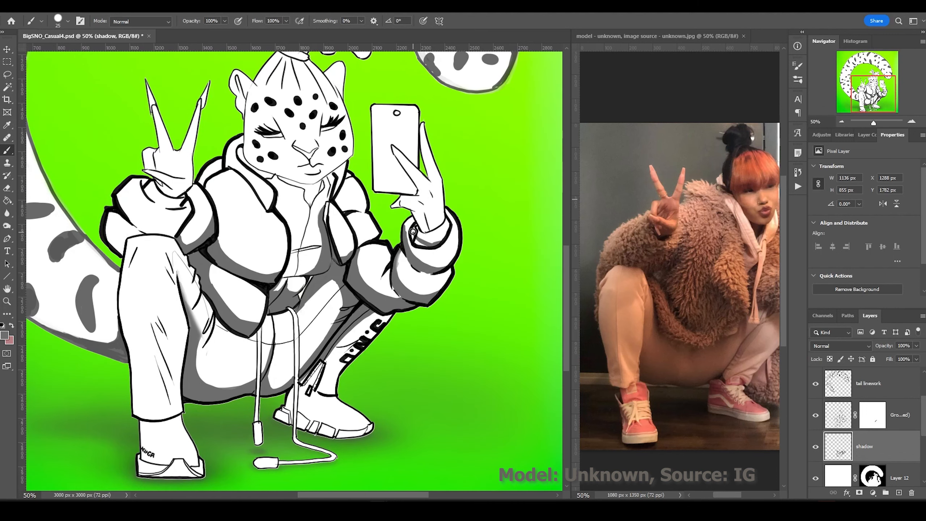
Shade the phone-hand fingers, jacket collar, chest and the peace-sign hand.
drag(402, 164, 419, 192)
mouse_move(434, 179)
mouse_down()
mouse_move(429, 148)
mouse_move(415, 165)
mouse_up()
drag(365, 246, 334, 200)
mouse_move(272, 178)
mouse_down()
mouse_move(321, 187)
mouse_move(206, 214)
mouse_move(122, 219)
mouse_move(109, 248)
mouse_move(131, 239)
mouse_move(171, 405)
mouse_move(160, 385)
mouse_up()
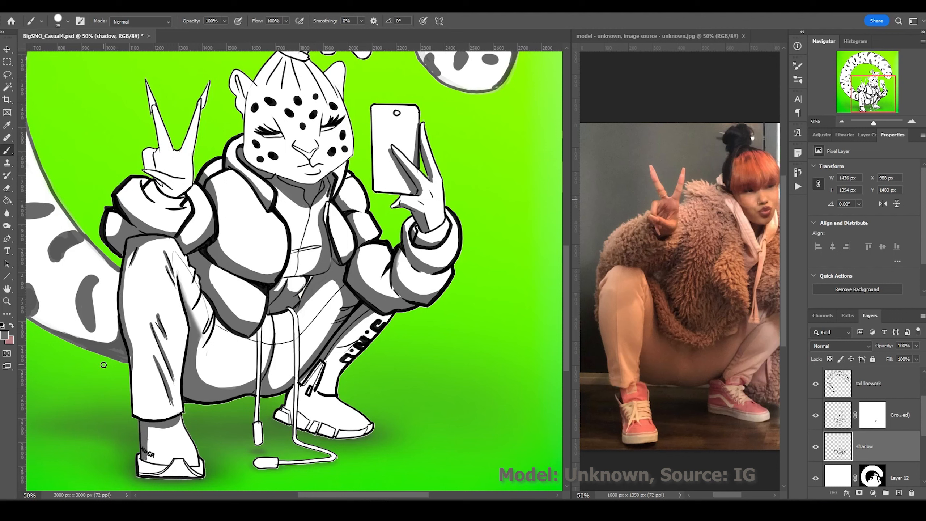
drag(160, 106, 169, 164)
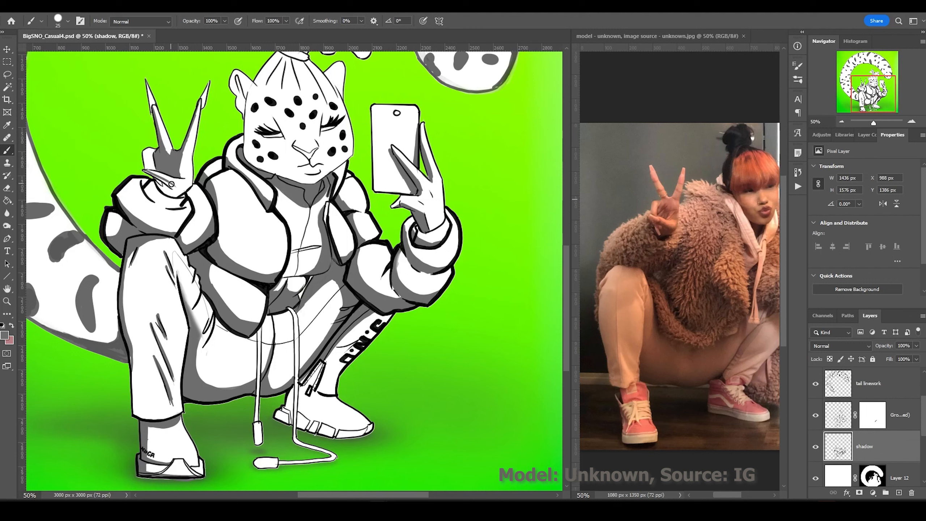
drag(151, 188, 169, 201)
Shade the sneaker and the hoodie drawstrings grey, using a rotated view for the cords.
mouse_move(281, 413)
mouse_down()
mouse_move(310, 401)
mouse_move(341, 430)
mouse_up()
drag(297, 383, 290, 310)
drag(260, 331, 258, 443)
key(r)
drag(206, 345, 185, 237)
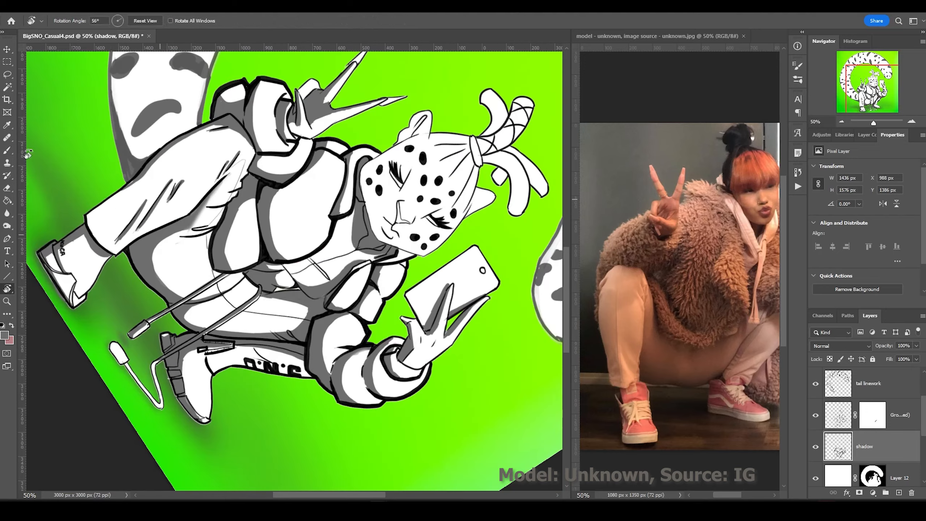
key(b)
drag(155, 363, 159, 405)
drag(310, 435, 112, 321)
key(r)
key(Escape)
key(b)
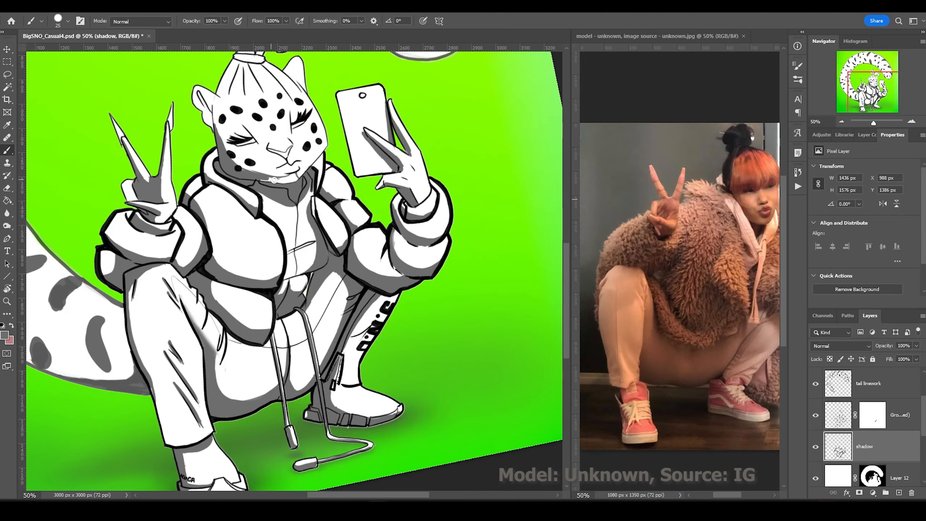
Shade the hood and the hair-tie tendrils grey in a rotated view.
key(r)
drag(224, 131, 389, 148)
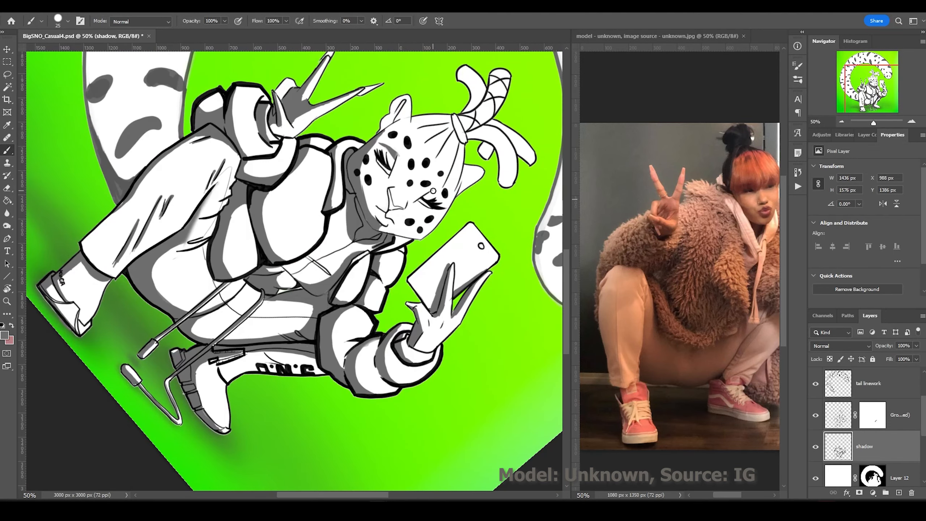
drag(454, 128, 427, 145)
drag(459, 144, 443, 187)
drag(466, 132, 503, 184)
mouse_move(482, 142)
mouse_down()
mouse_move(485, 155)
mouse_move(530, 162)
mouse_up()
drag(472, 132, 461, 78)
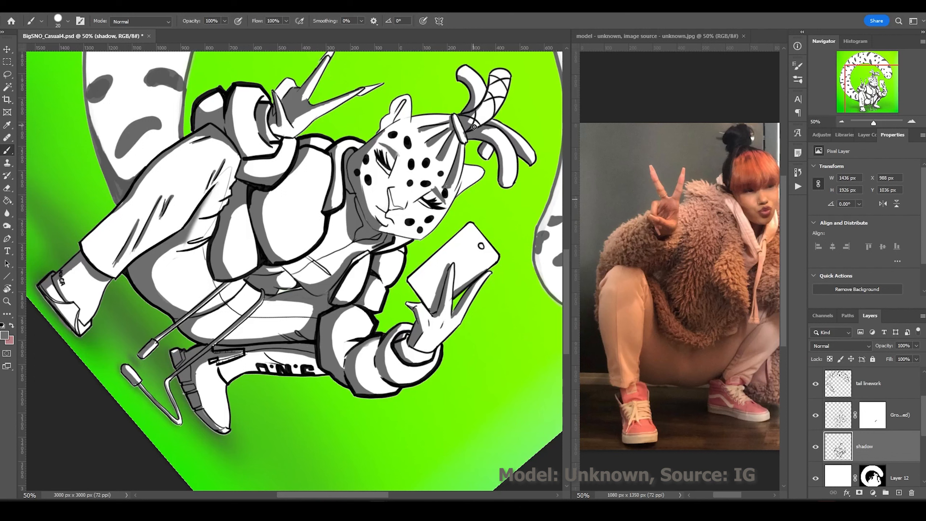
With a larger brush, shade down the tail's left edge.
key(bracketleft)
key(bracketleft)
key(bracketleft)
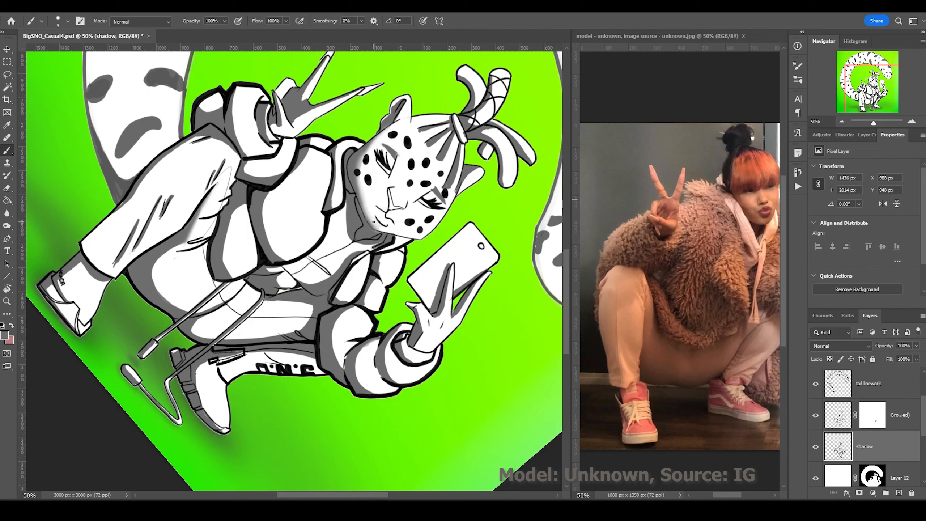
alt+click(189, 283)
alt+click(189, 284)
key(bracketright)
key(bracketright)
key(bracketright)
key(bracketright)
mouse_move(233, 383)
mouse_down()
mouse_move(153, 313)
mouse_move(134, 268)
mouse_up()
drag(131, 235, 142, 290)
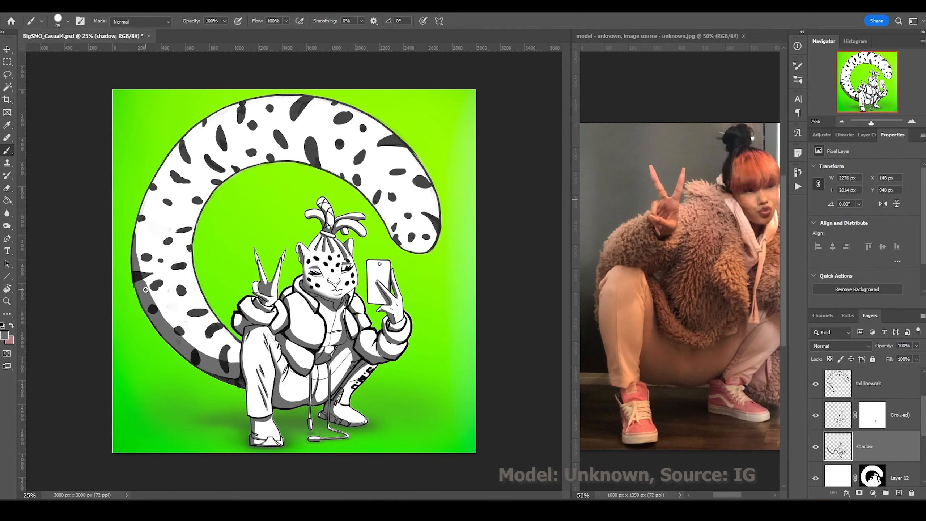
Paint a wide grey shadow band along the tail's inner edge within the line-art selection, then deselect.
key(bracketright)
key(bracketright)
key(bracketright)
key(bracketright)
key(bracketright)
mouse_move(433, 241)
mouse_down()
mouse_move(195, 219)
mouse_move(193, 262)
mouse_up()
ctrl+click(872, 476)
mouse_move(430, 259)
mouse_down()
mouse_move(309, 147)
mouse_move(198, 219)
mouse_up()
key(m)
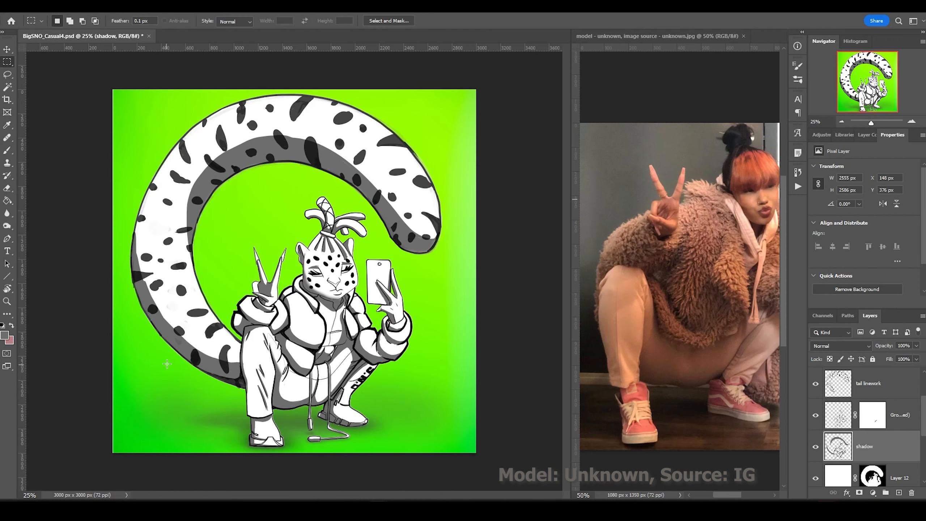
key(ctrl+d)
key(b)
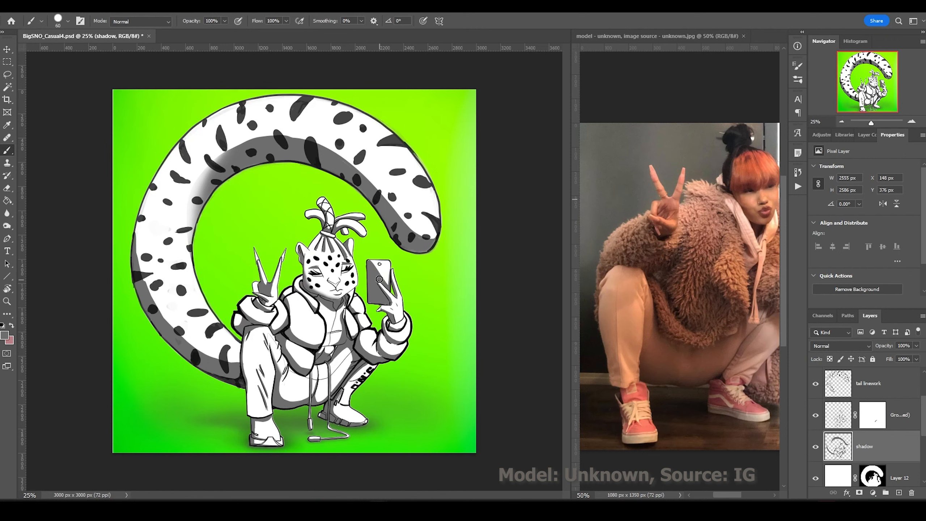
Zoom in on the chest, phone and face to review the shading, then fit the whole artwork.
key(ctrl+plus)
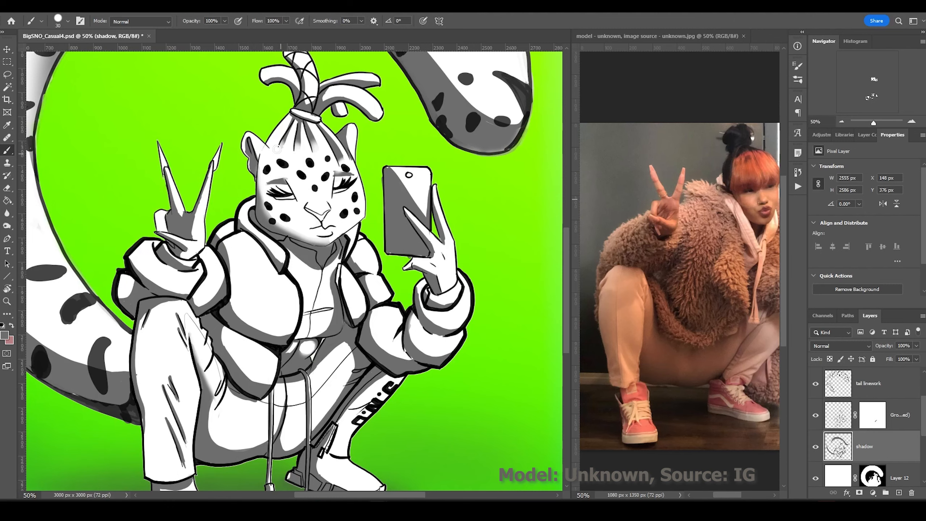
key(ctrl+minus)
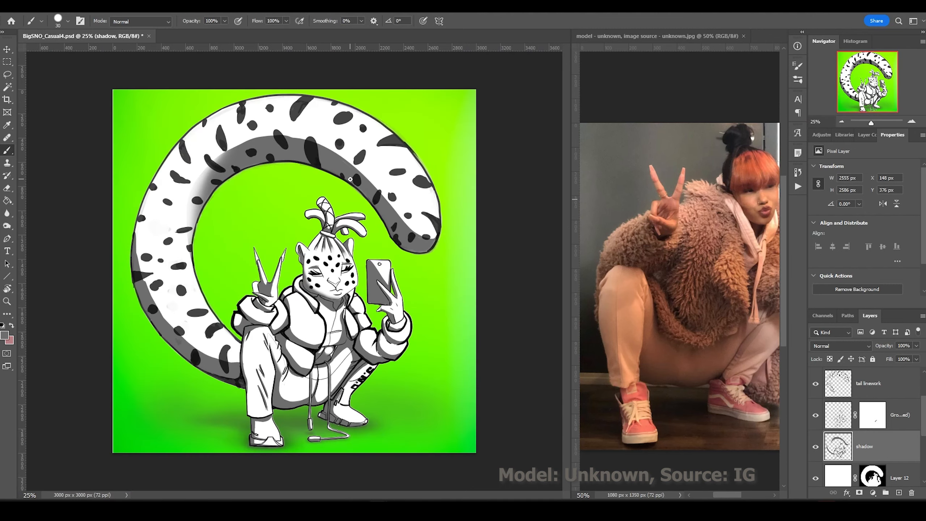
key(ctrl+plus)
key(ctrl+plus)
key(ctrl+plus)
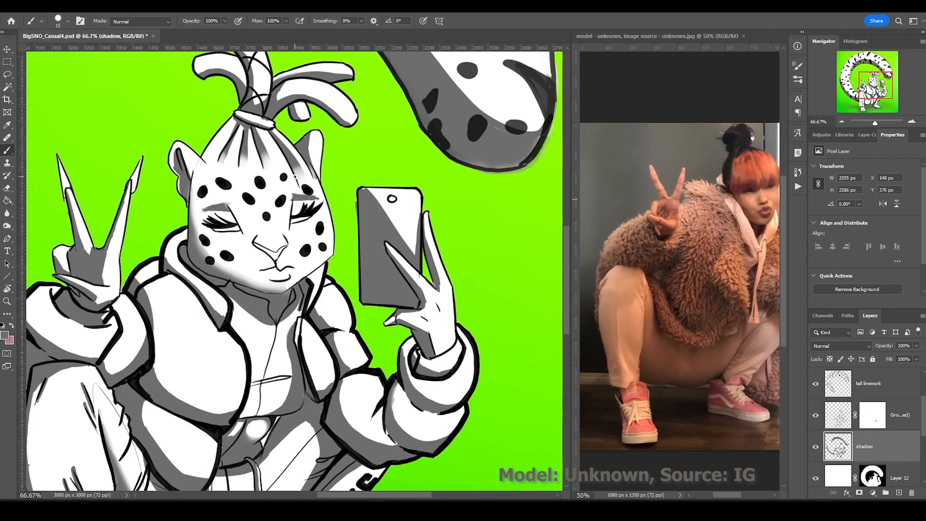
key(ctrl+minus)
key(ctrl+minus)
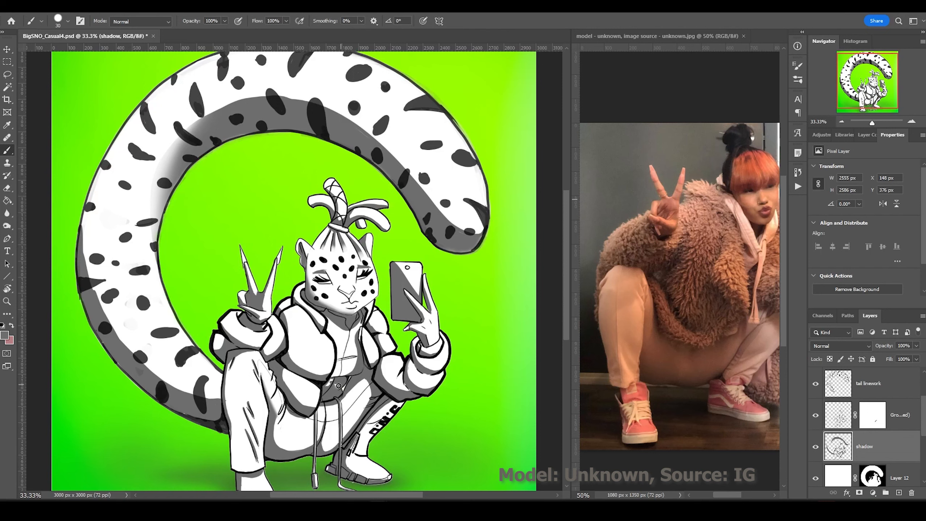
key(ctrl+minus)
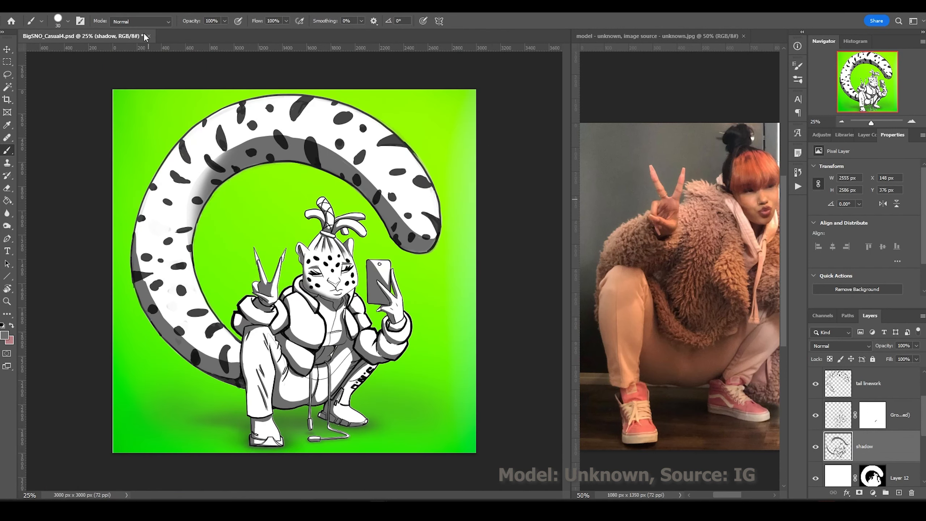